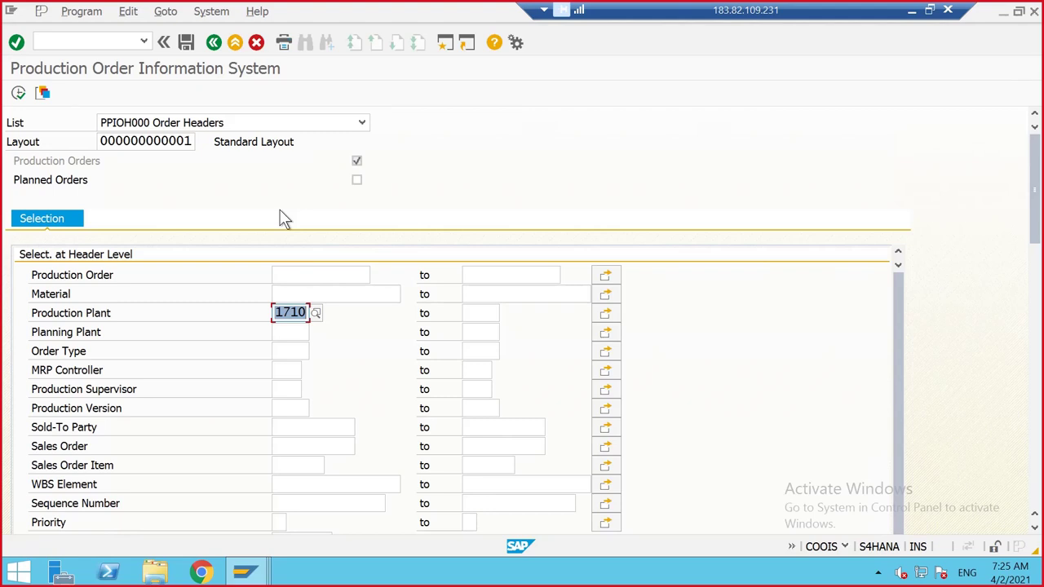
# - Run the order headers list for production plant 1710 and look through the resulting production orders
pyautogui.click(298, 310)
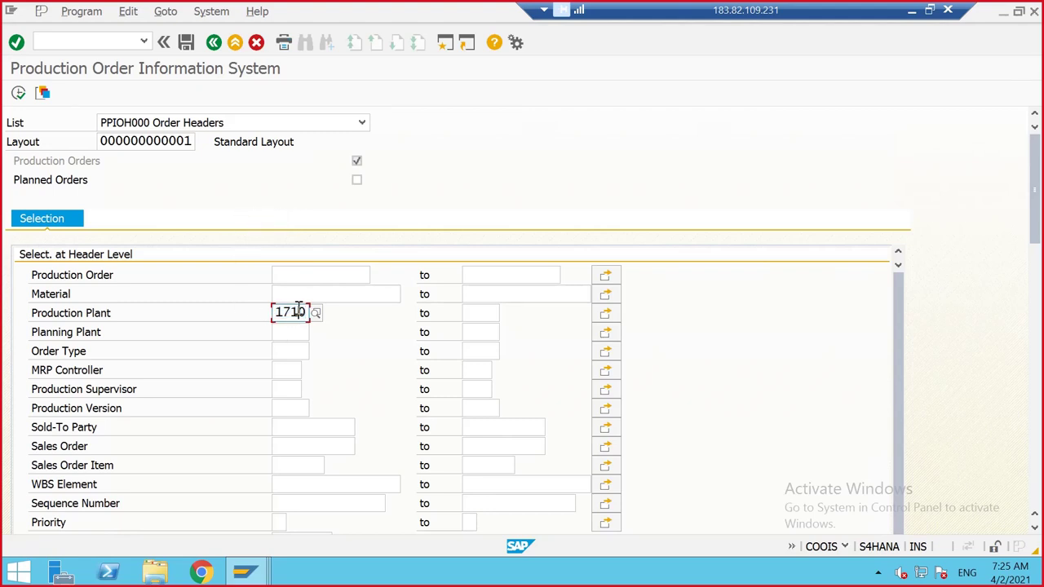
pyautogui.click(18, 92)
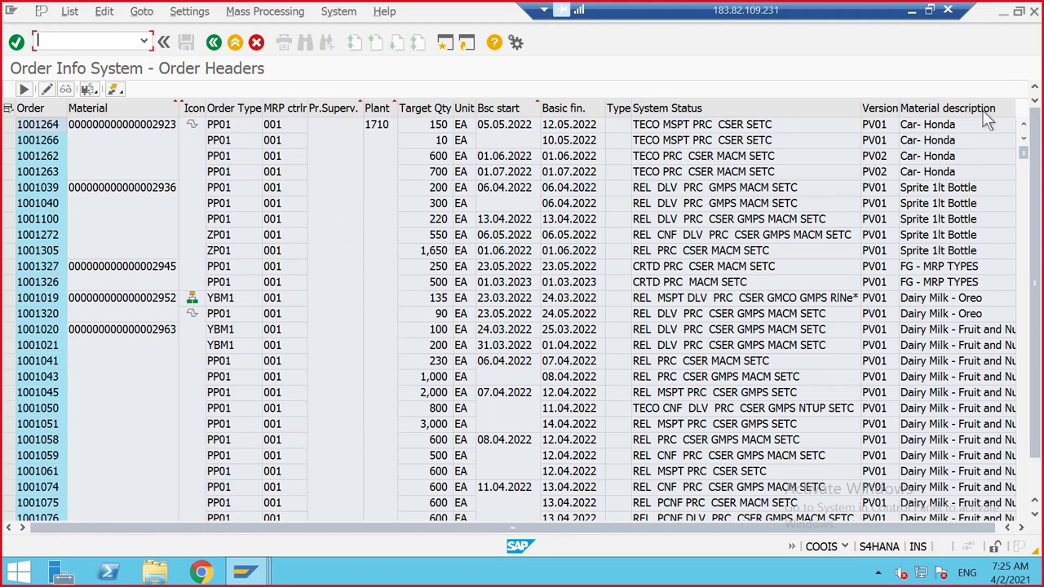
pyautogui.scroll(-1, 1023, 152)
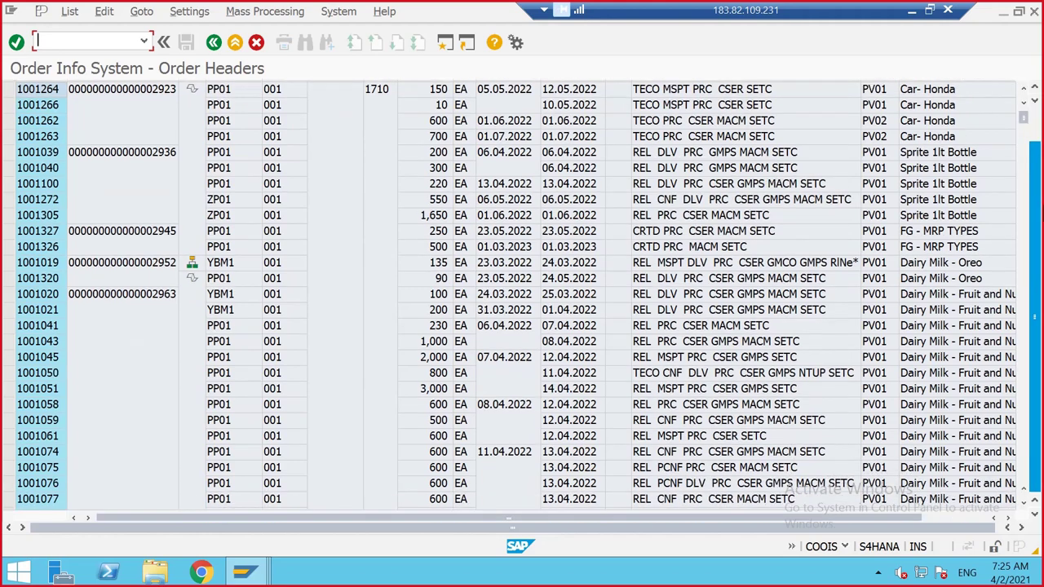
pyautogui.scroll(1, 1034, 139)
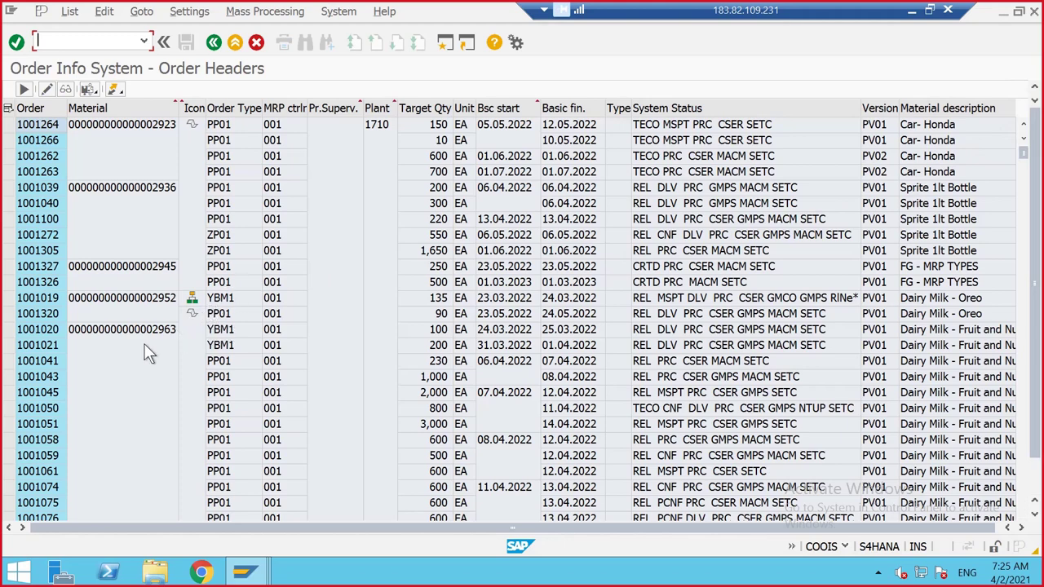
pyautogui.click(119, 330)
pyautogui.click(121, 335)
pyautogui.click(92, 36)
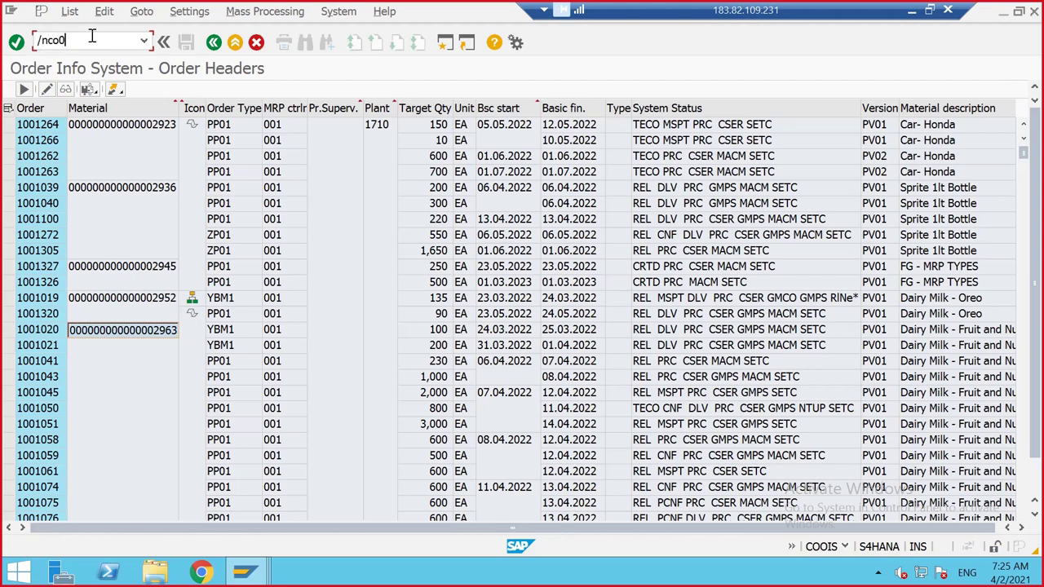
pyautogui.press('Return')
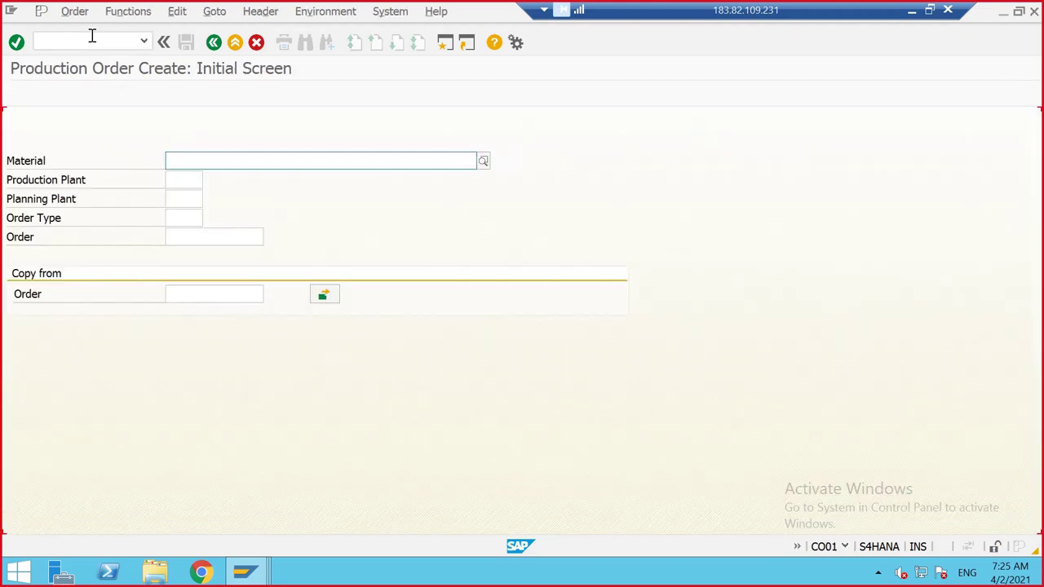
pyautogui.click(174, 161)
pyautogui.hotkey('ctrl', 'v')
pyautogui.click(172, 180)
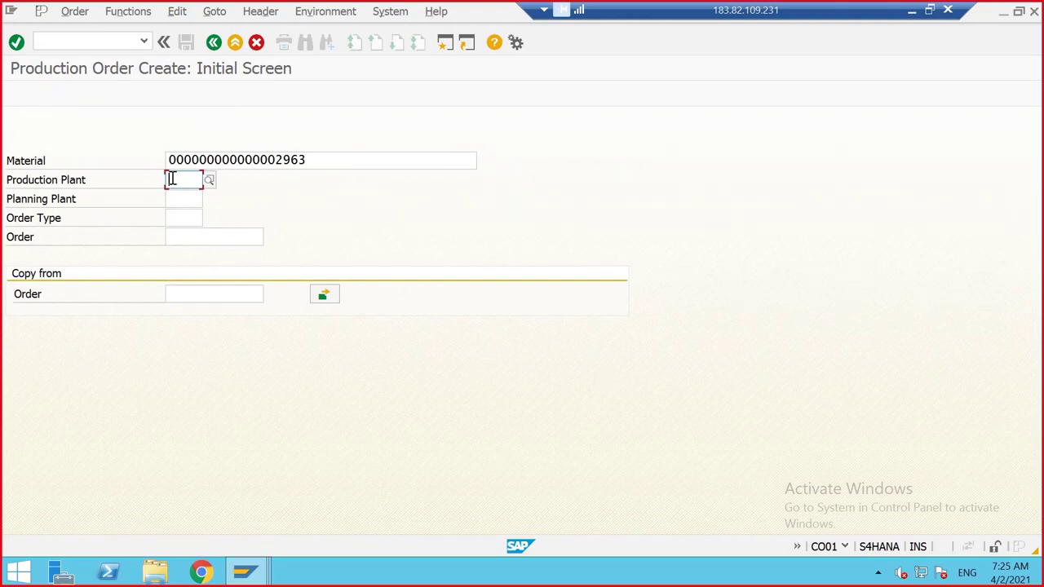
pyautogui.write('1710')
pyautogui.press('Tab')
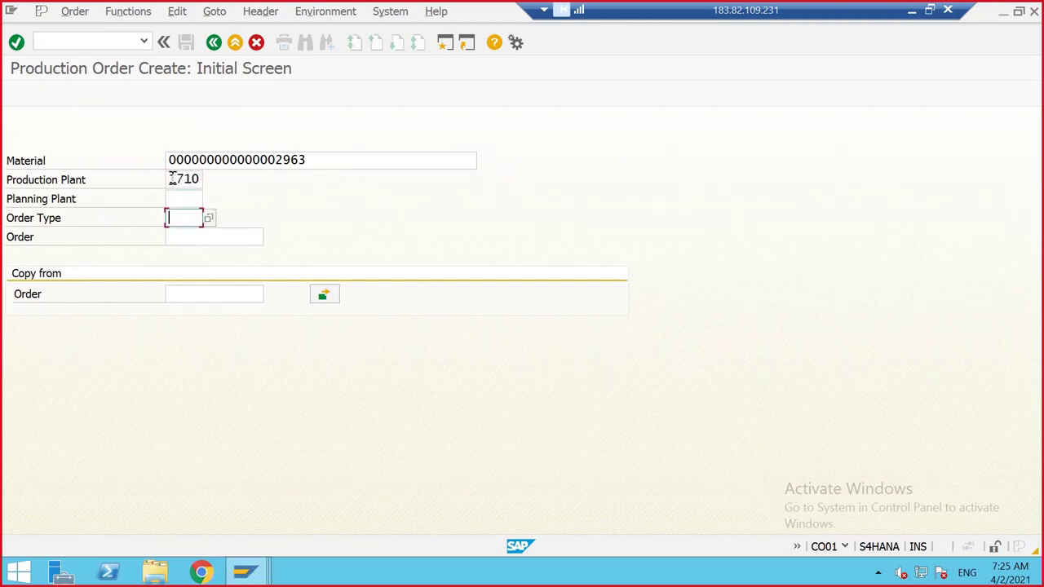
pyautogui.write('PP01')
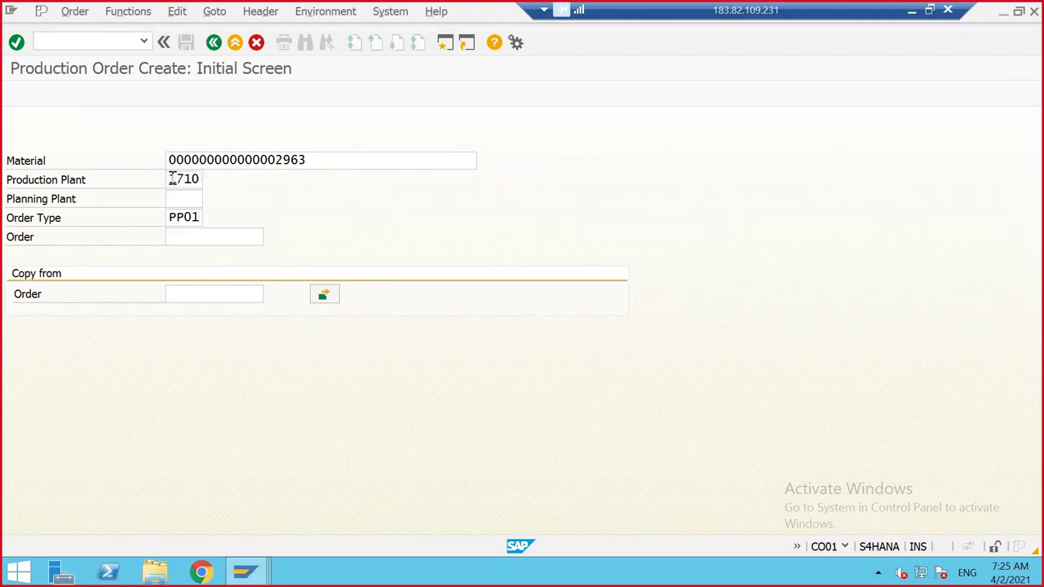
pyautogui.press('Return')
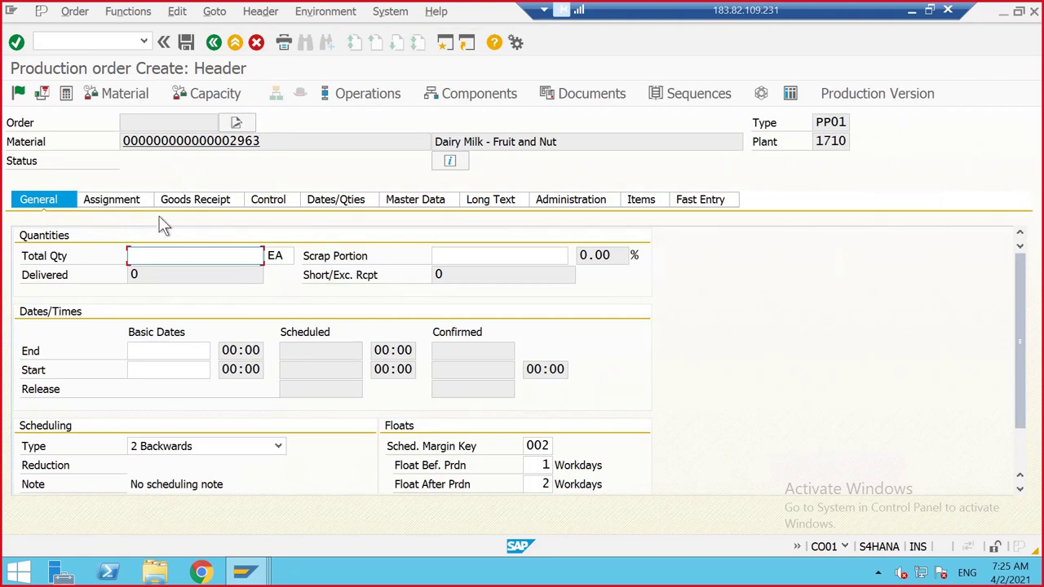
# - Set the order's total quantity to 500 EA and its scheduling type to 4 Current date
pyautogui.write('500')
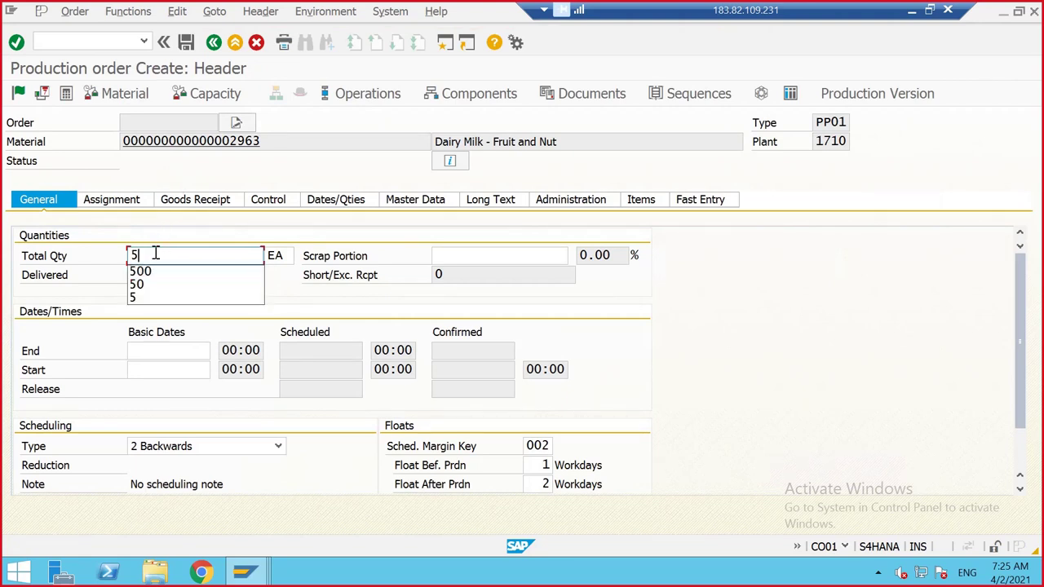
pyautogui.click(175, 445)
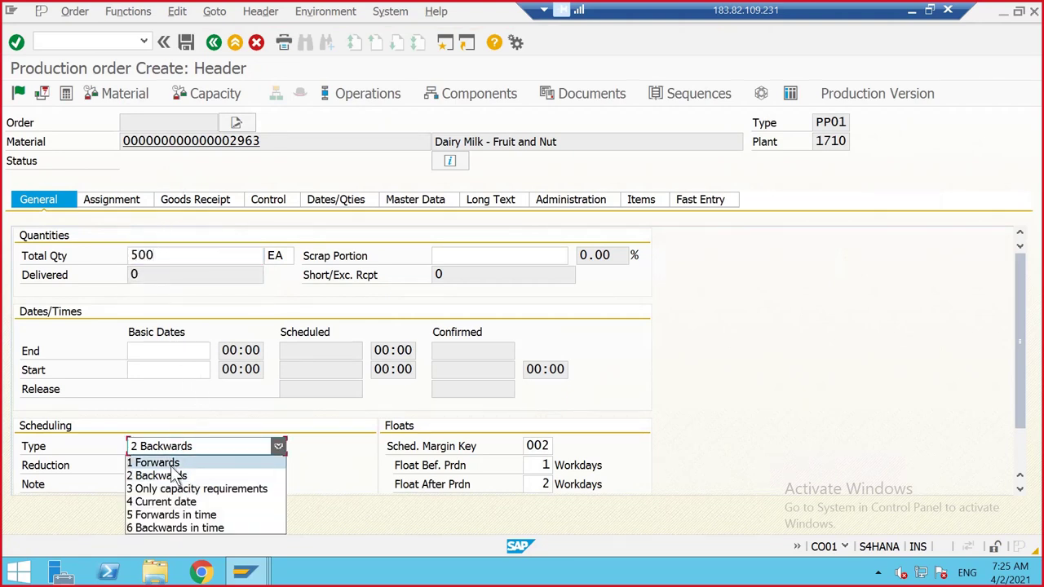
pyautogui.click(204, 503)
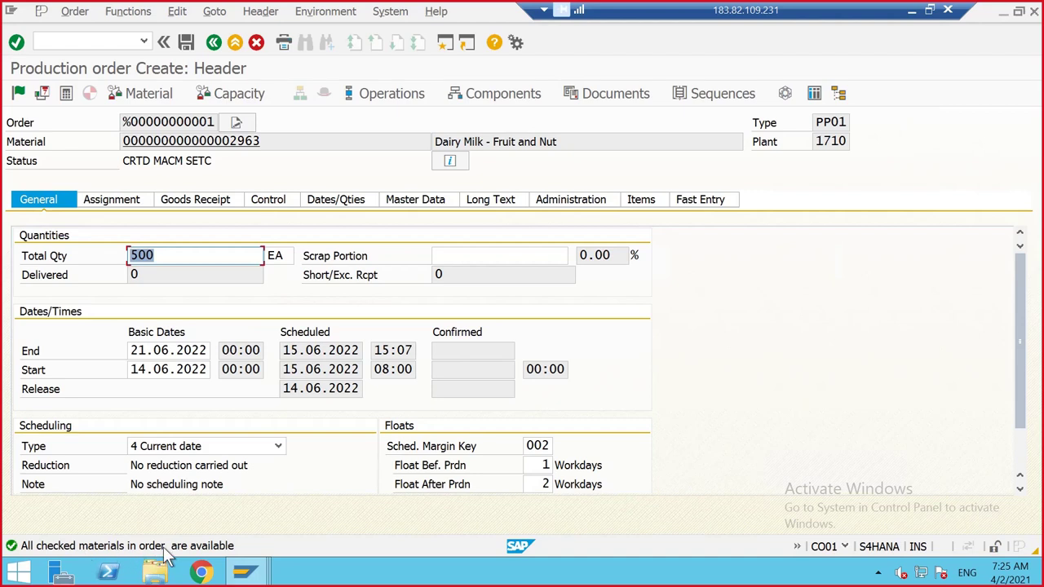
# - Examine the order's system status, its operation overview and its component overview
pyautogui.click(154, 161)
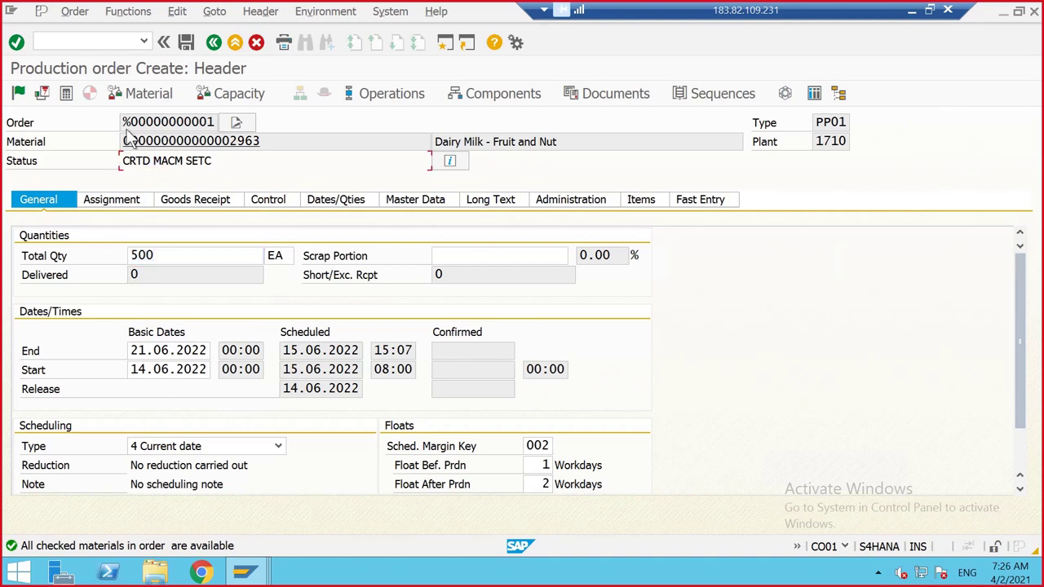
pyautogui.click(380, 94)
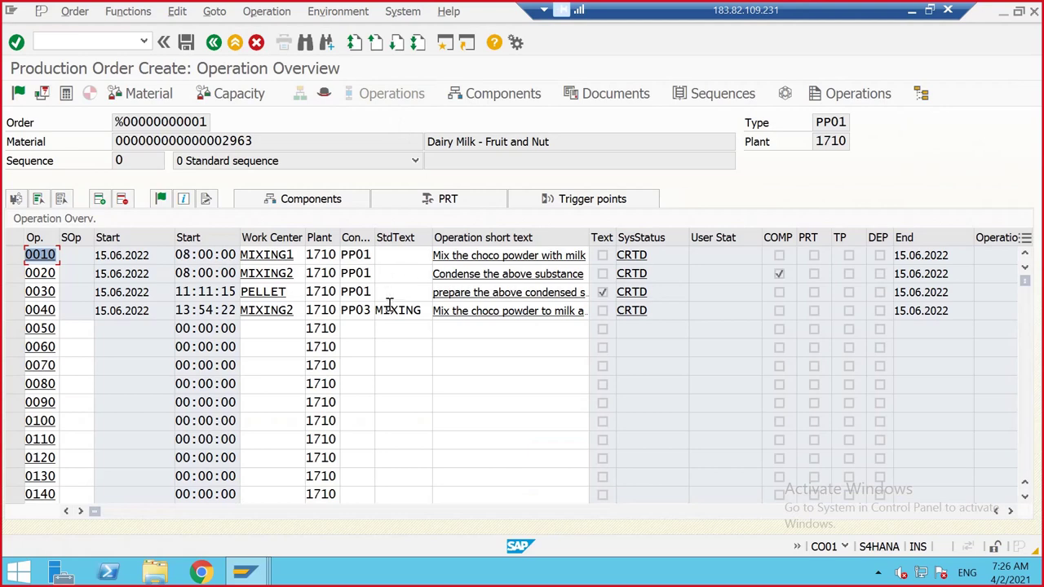
pyautogui.click(481, 93)
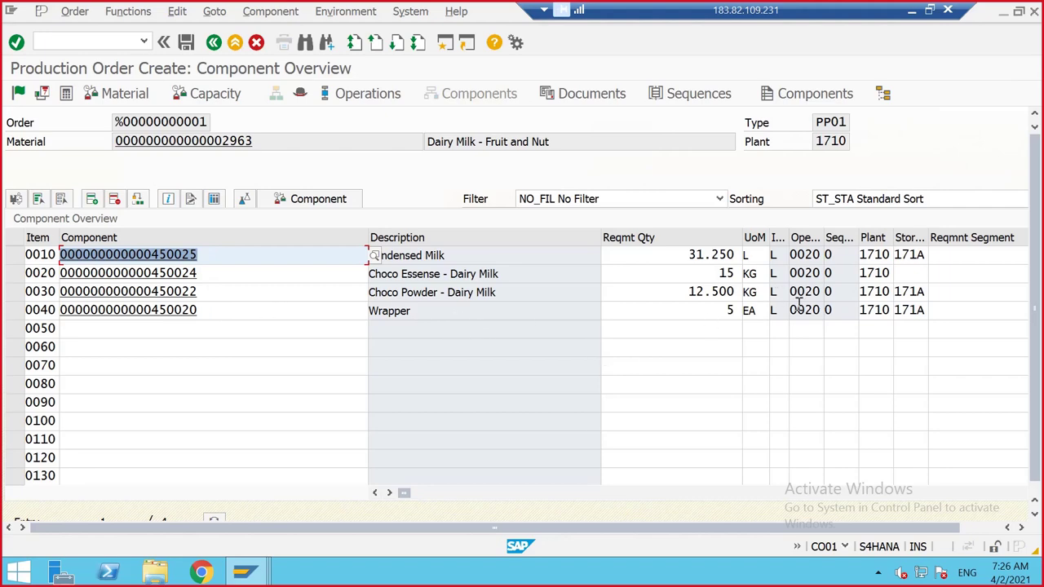
# - Clear the backflush indicator for all four components of the order and confirm the change
pyautogui.click(981, 528)
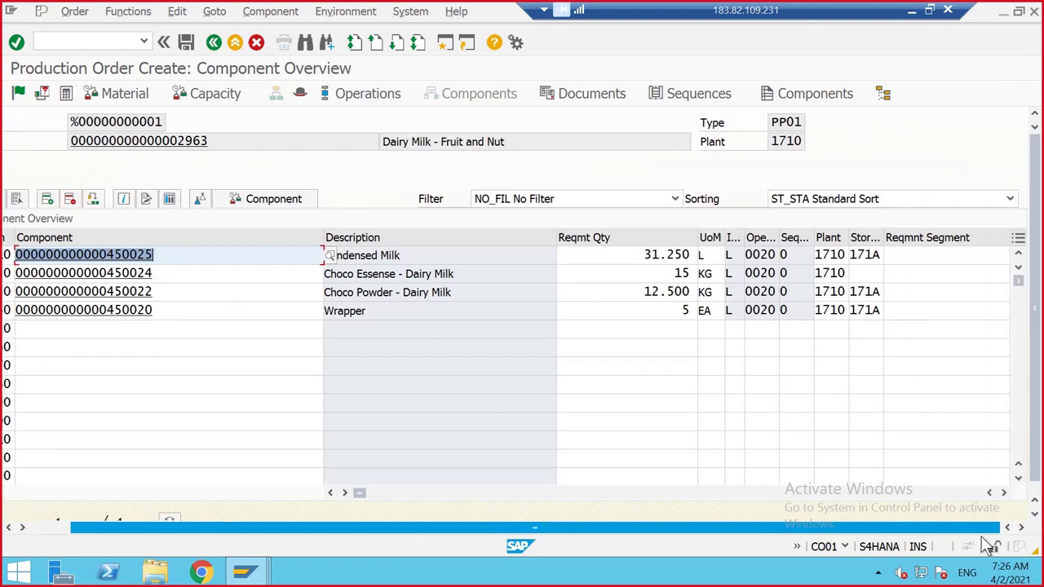
pyautogui.click(1004, 492)
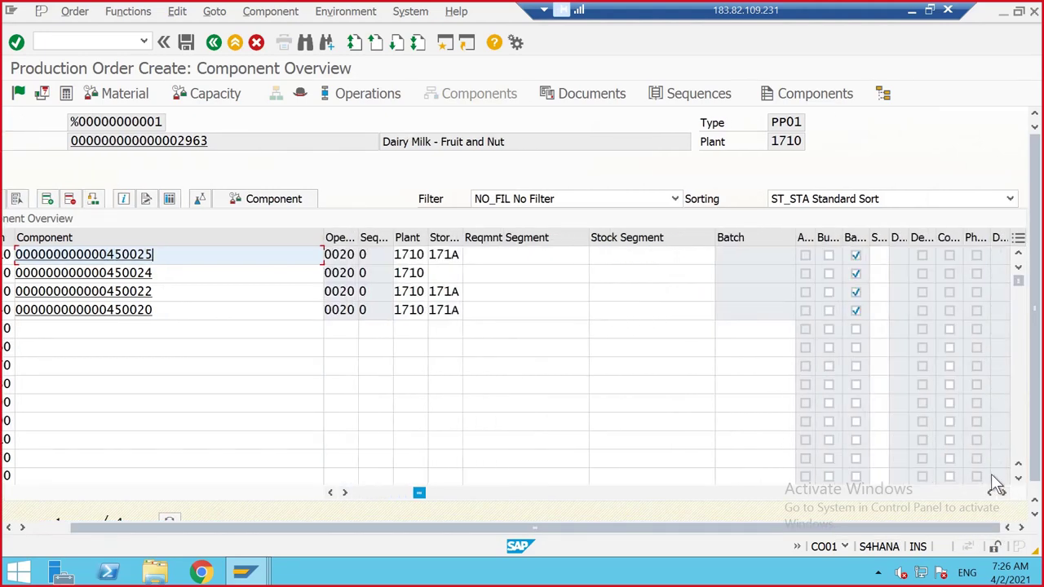
pyautogui.click(856, 256)
pyautogui.click(856, 274)
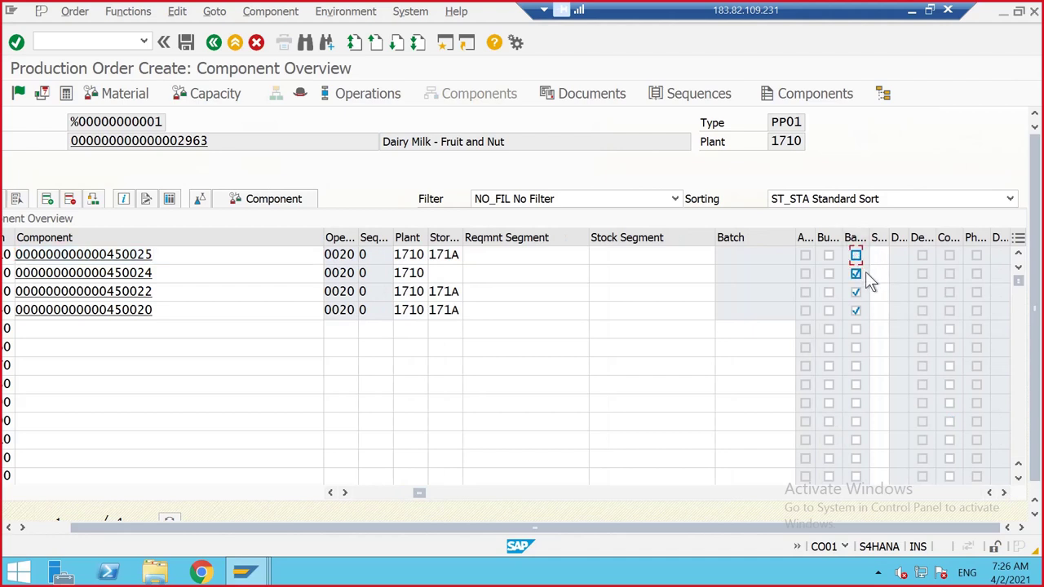
pyautogui.click(856, 291)
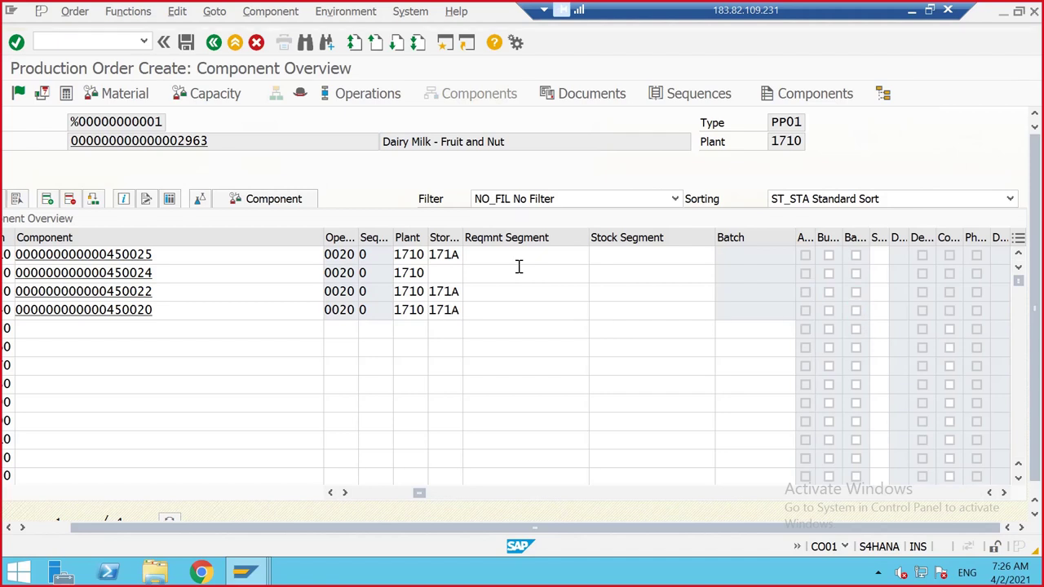
pyautogui.press('Return')
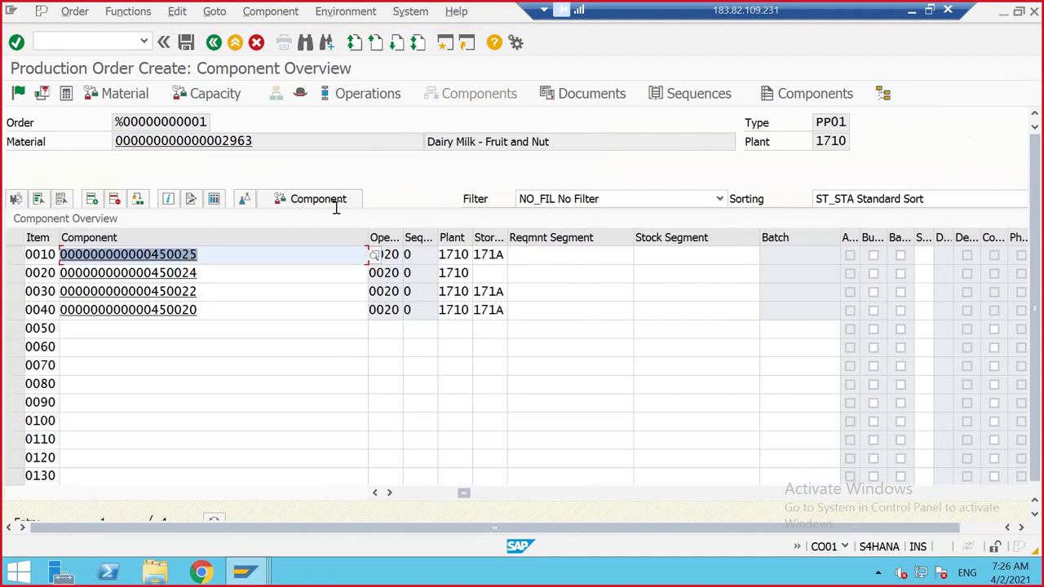
# - Save the new production order, accepting the cost calculation prompt, and open it in change mode
pyautogui.click(188, 43)
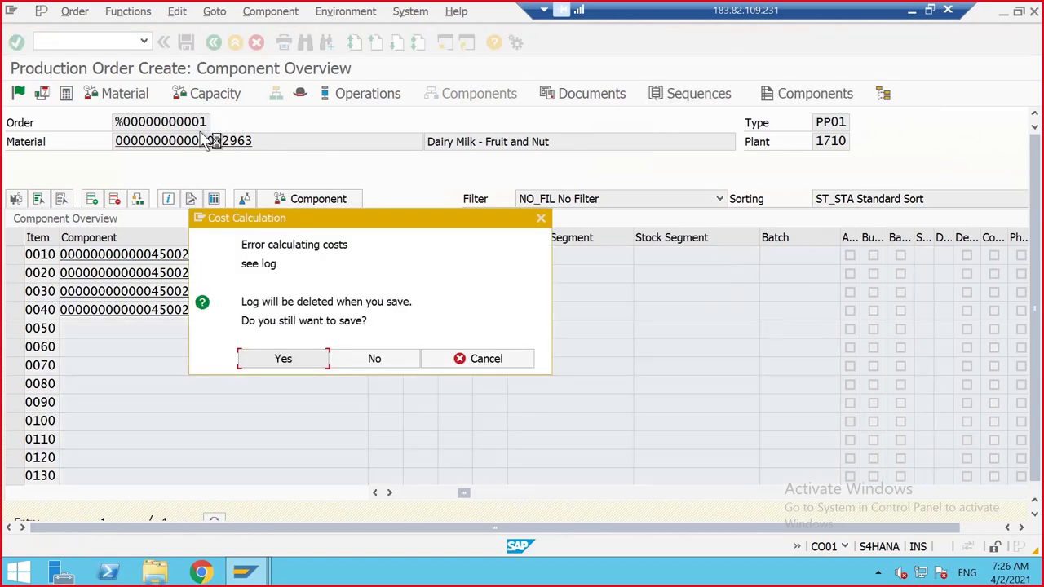
pyautogui.click(282, 359)
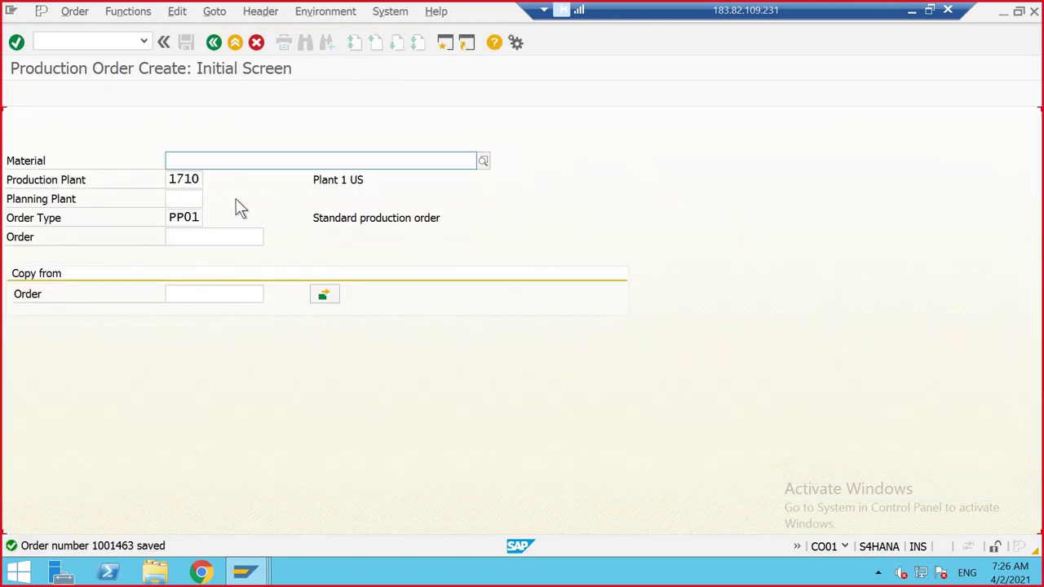
pyautogui.click(85, 13)
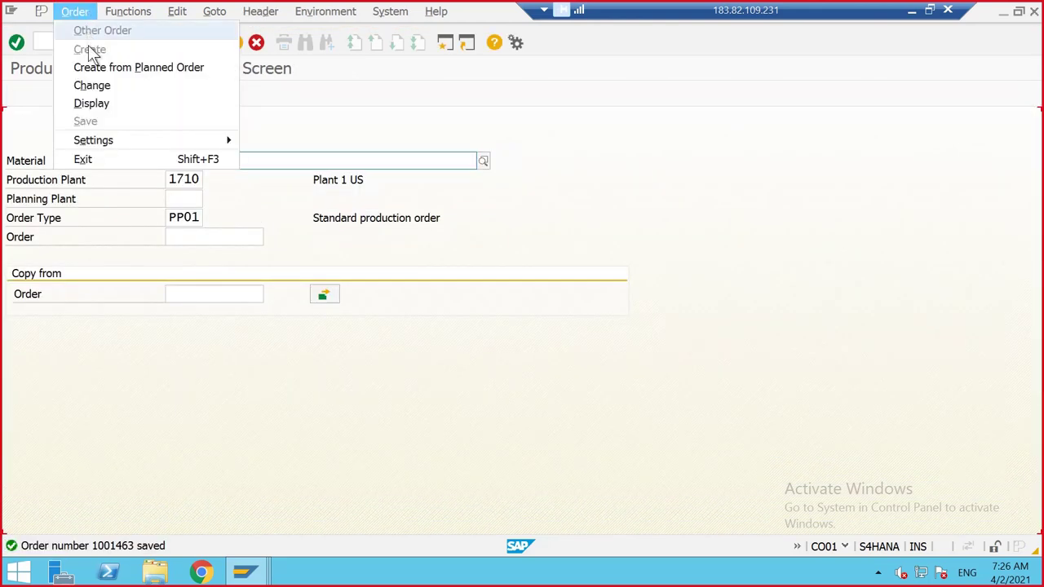
pyautogui.click(100, 87)
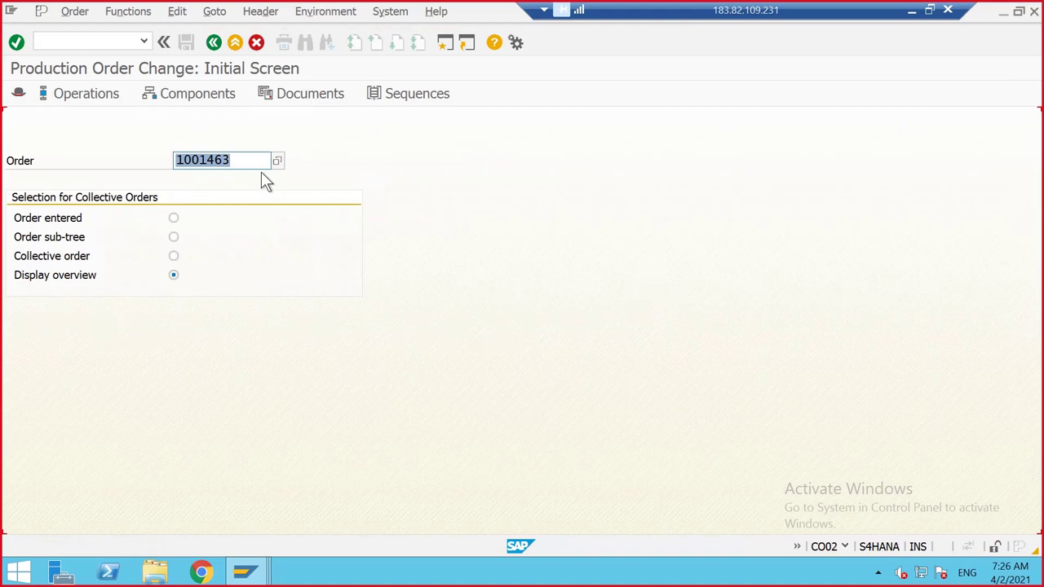
pyautogui.press('Return')
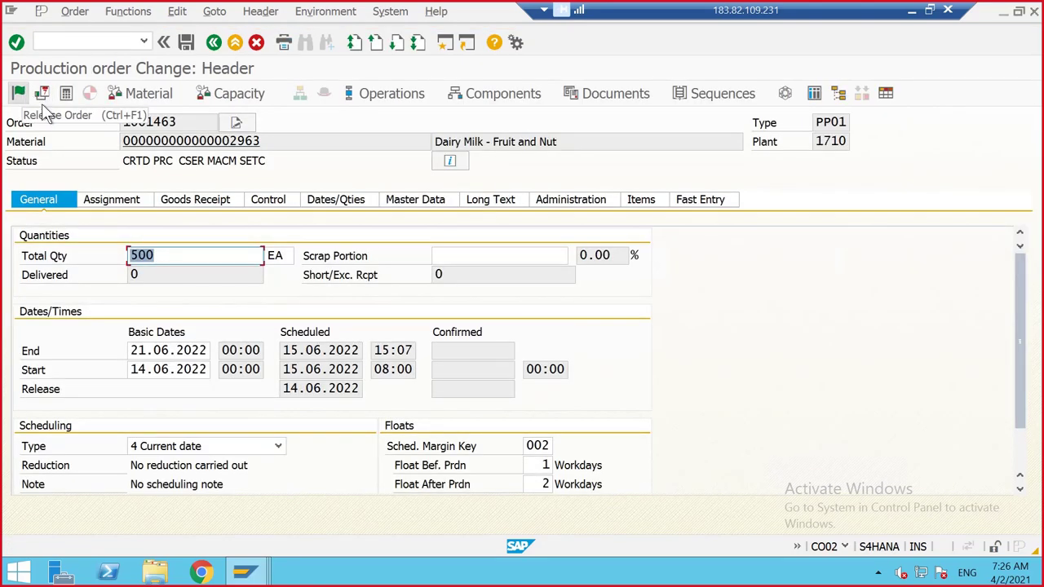
# - Release the production order and check the release status in its header
pyautogui.click(18, 92)
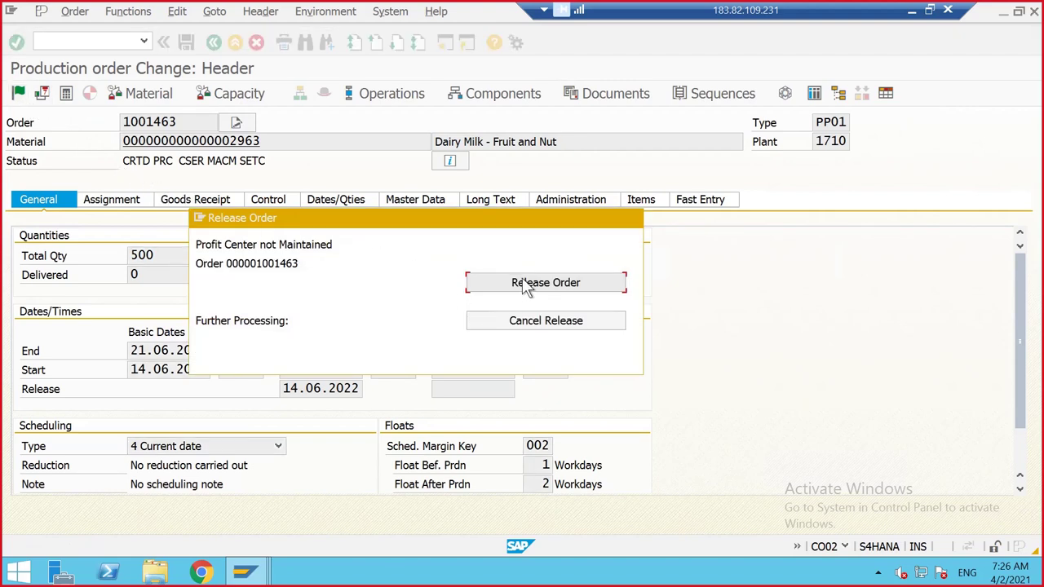
pyautogui.click(526, 285)
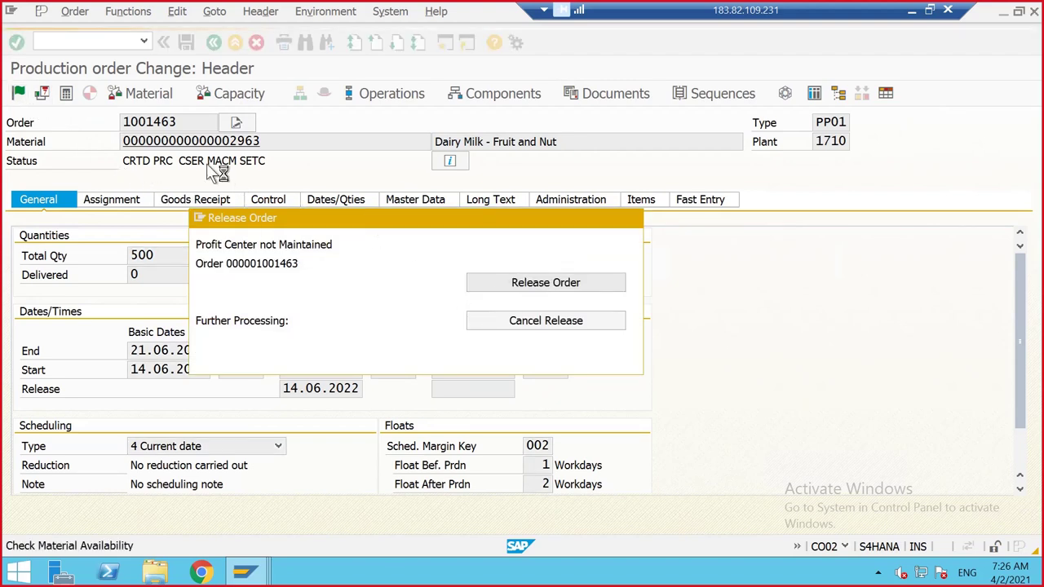
pyautogui.doubleClick(129, 162)
pyautogui.click(129, 161)
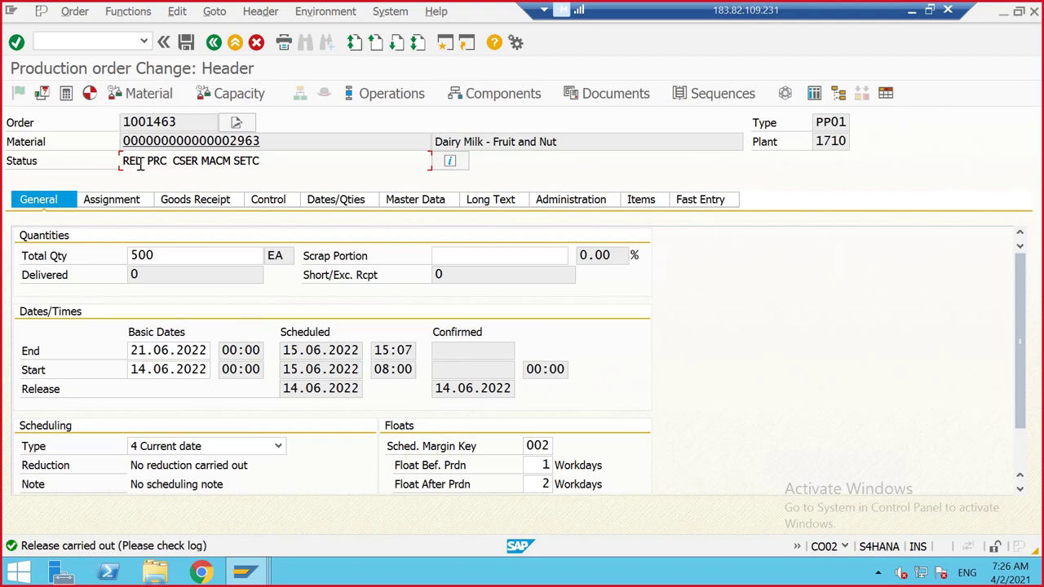
pyautogui.moveTo(137, 162); pyautogui.dragTo(121, 160)
pyautogui.click(126, 162)
# - Leave the production order without saving the release
pyautogui.click(90, 43)
pyautogui.click(213, 42)
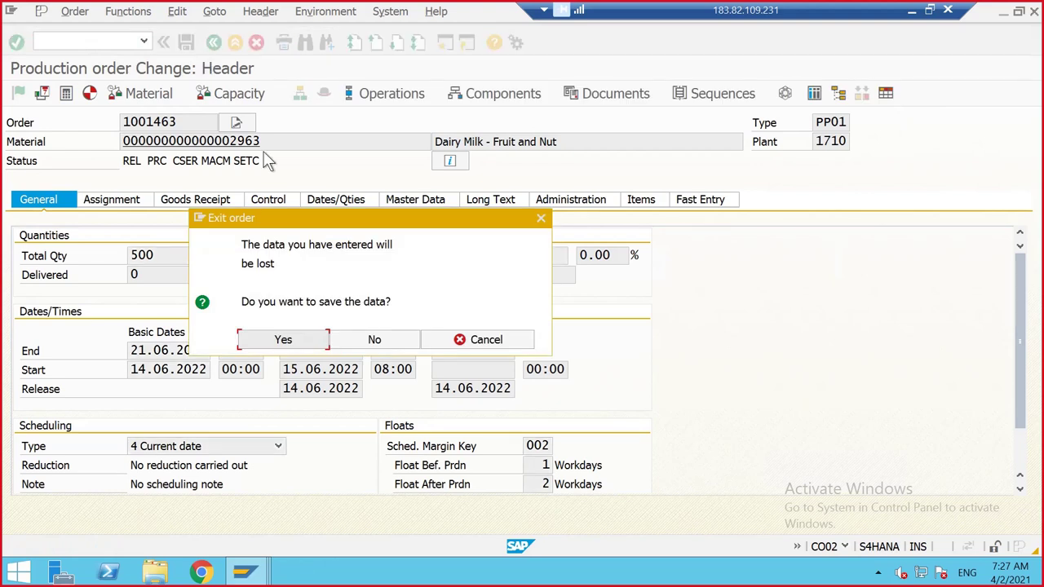
pyautogui.click(374, 339)
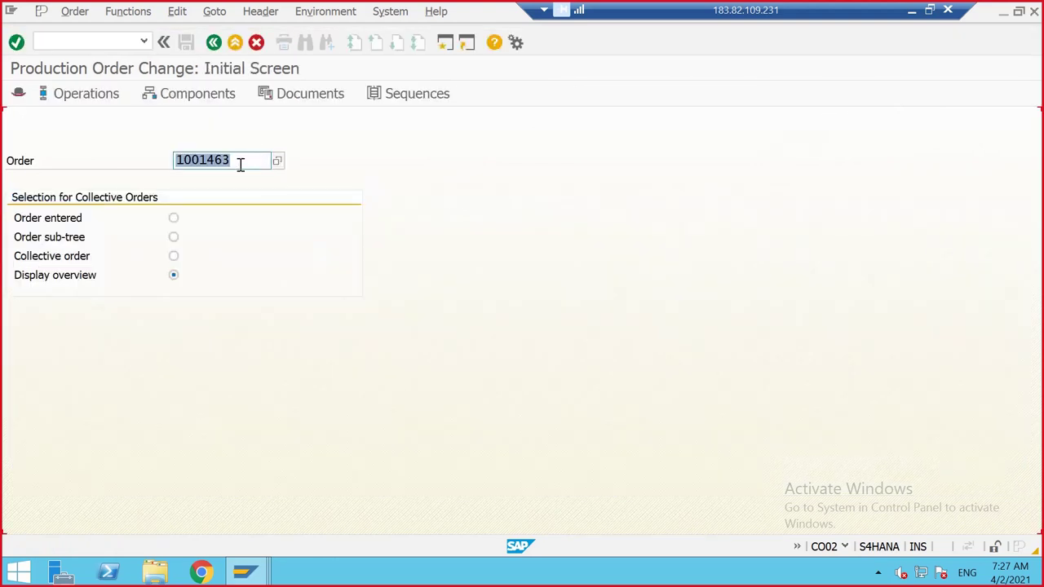
# - Select the production order number on the change screen and switch to the Course Tracker B3 workbook in Excel
pyautogui.moveTo(241, 164); pyautogui.dragTo(169, 162)
pyautogui.click(170, 161)
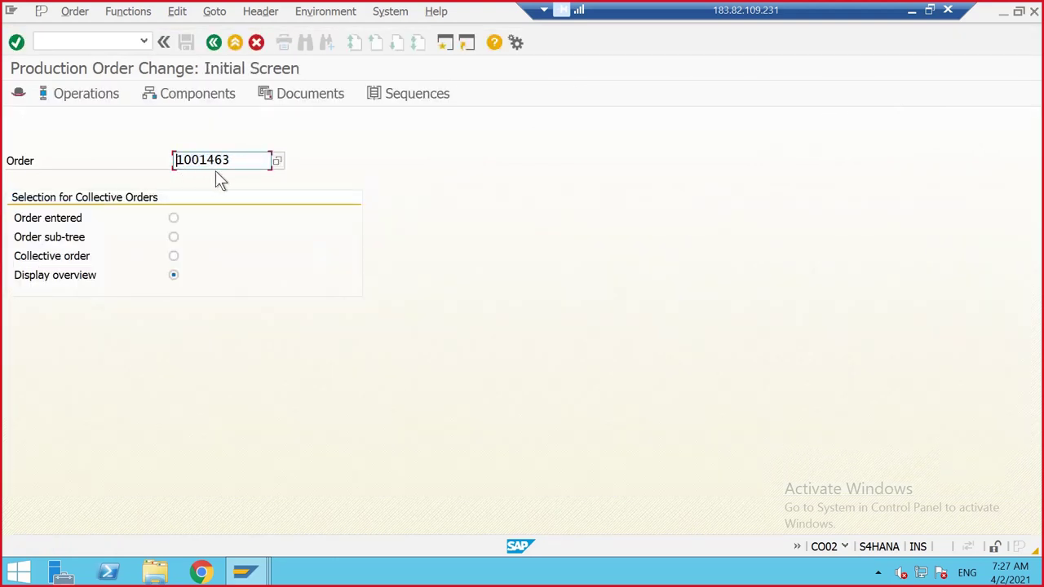
pyautogui.click(911, 11)
pyautogui.click(706, 578)
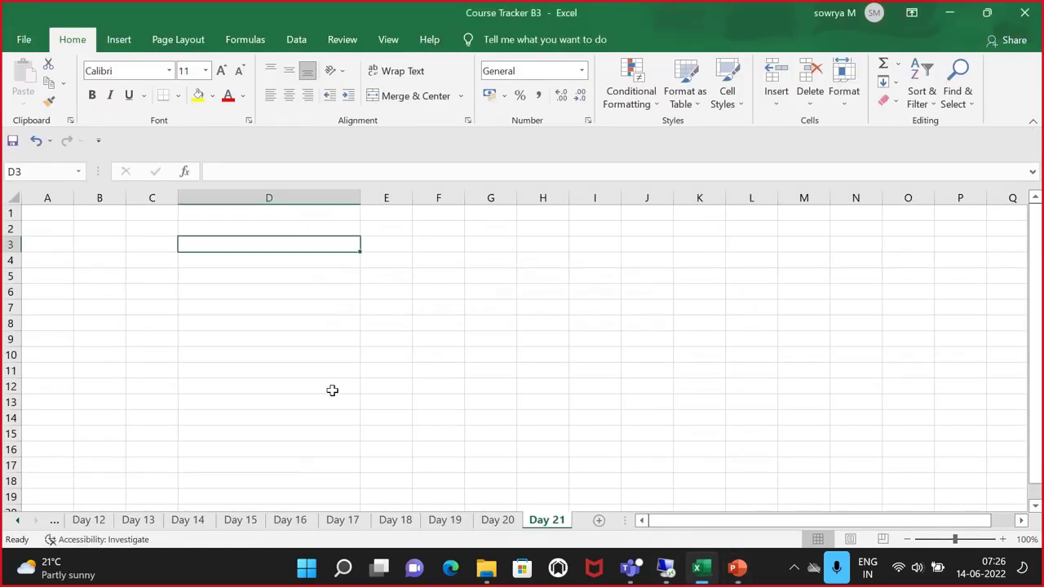
# - Note the new order in cell D3 of the Day 21 sheet as "Prod order - " followed by its order number
pyautogui.click(331, 389)
pyautogui.click(210, 242)
pyautogui.write('Pord ar')
pyautogui.press('BackSpace')
pyautogui.press('BackSpace')
pyautogui.press('BackSpace')
pyautogui.press('BackSpace')
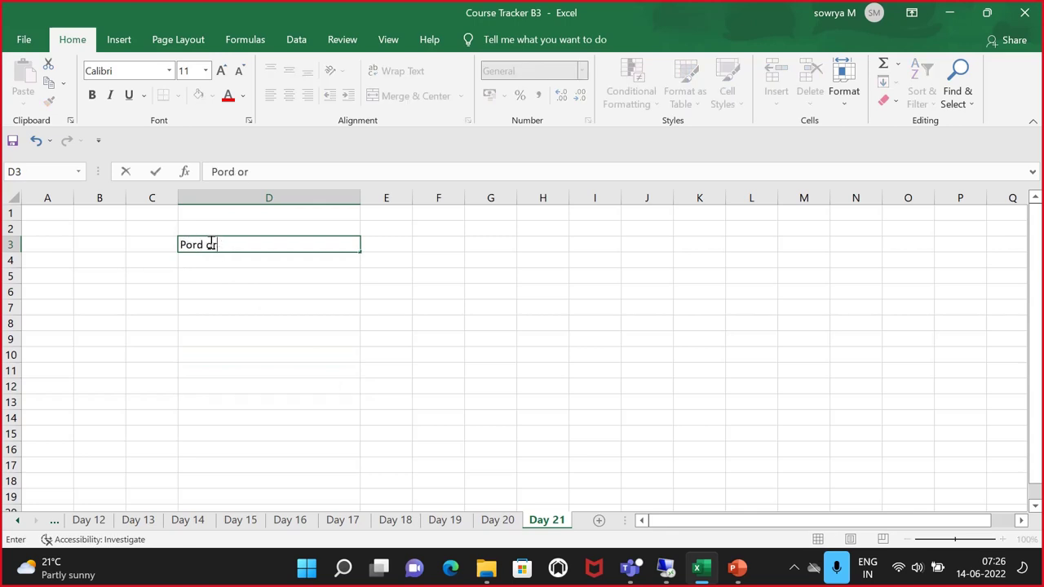
pyautogui.press('BackSpace')
pyautogui.write('rod order - 1001463')
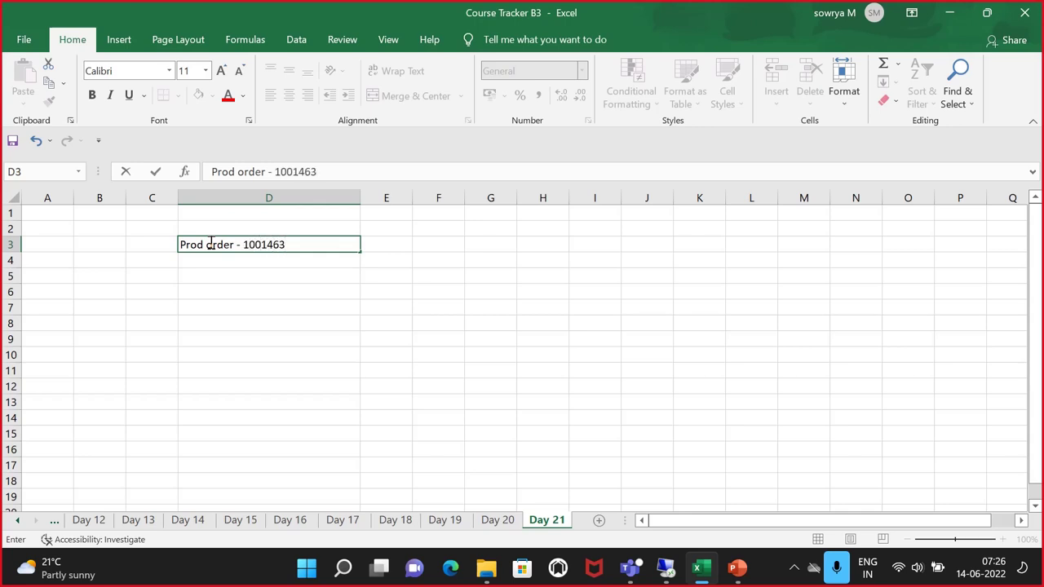
# - Finish the cell D3 entry, switch back to SAP and open the production order creation transaction CO01
pyautogui.click(217, 262)
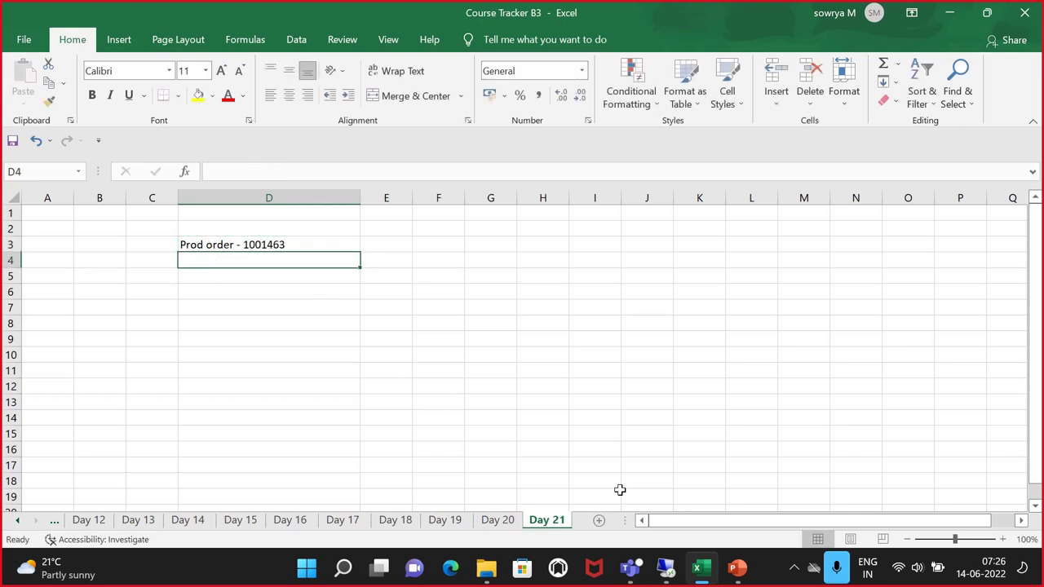
pyautogui.click(668, 571)
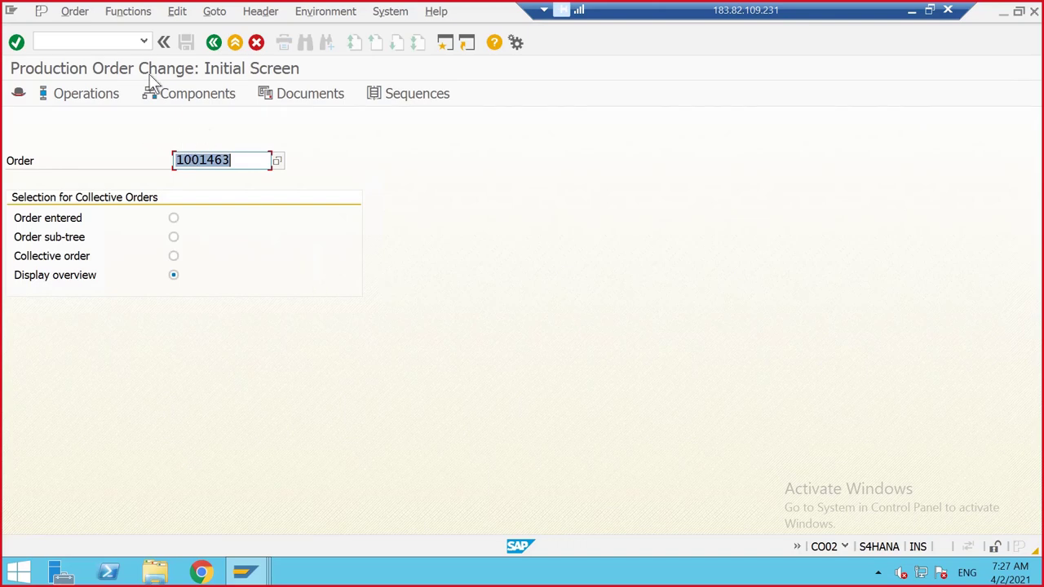
pyautogui.click(86, 39)
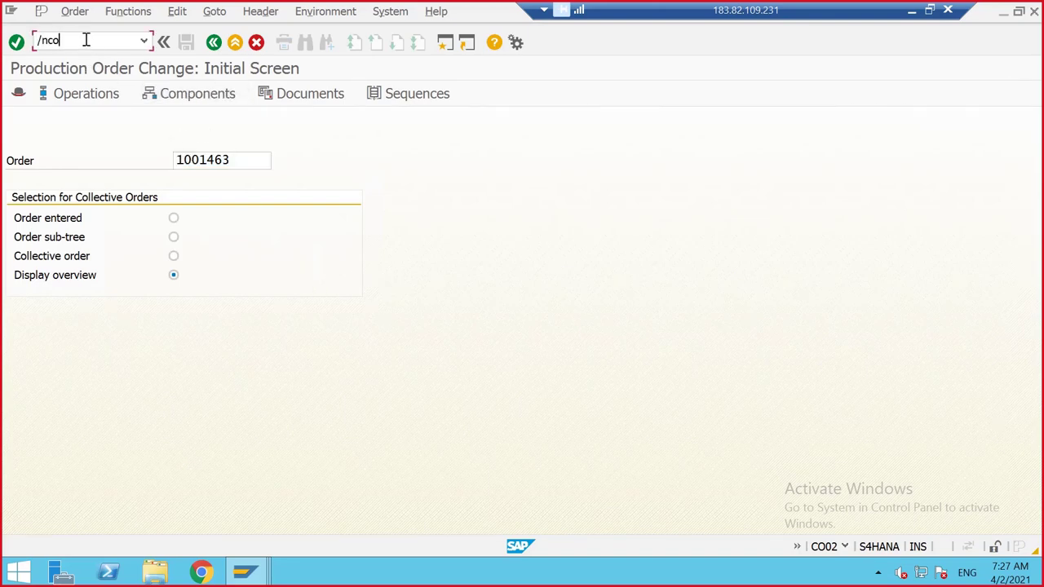
pyautogui.write('/nco01')
pyautogui.press('Return')
# - Start a new production order for material 2963 and open its header
pyautogui.click(183, 159)
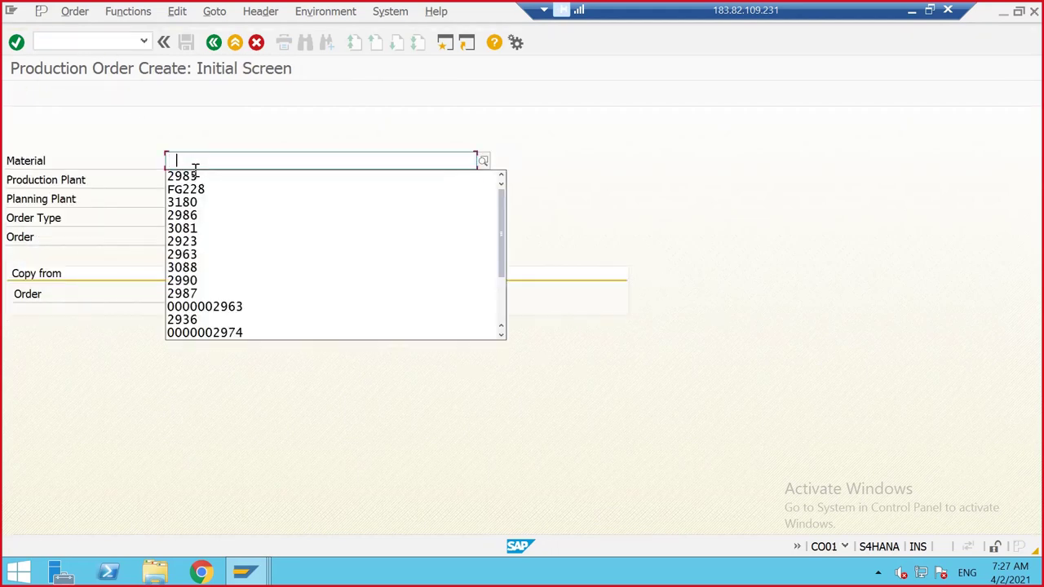
pyautogui.press('Escape')
pyautogui.write('2')
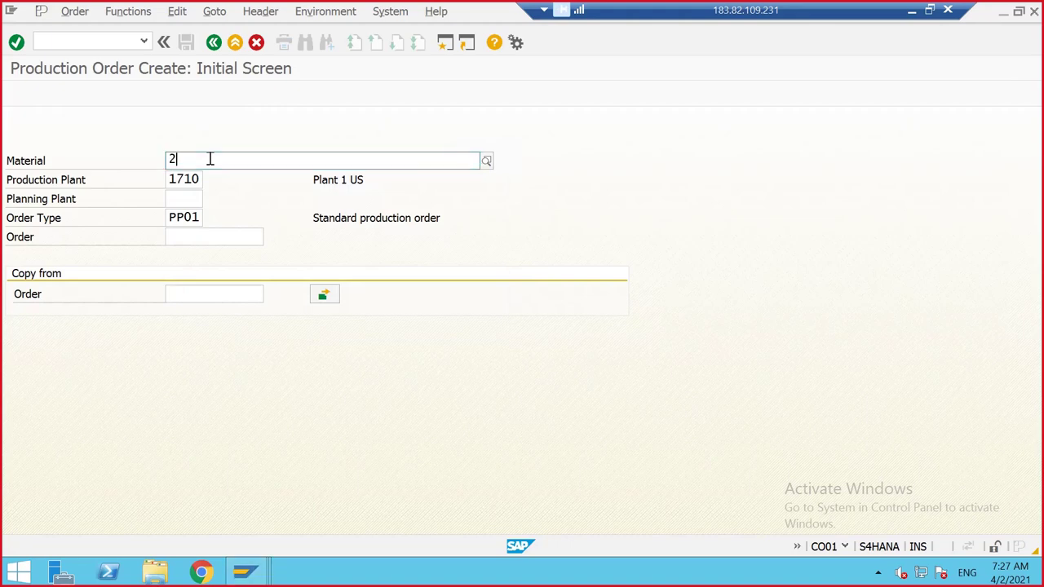
pyautogui.press('BackSpace')
pyautogui.write('29')
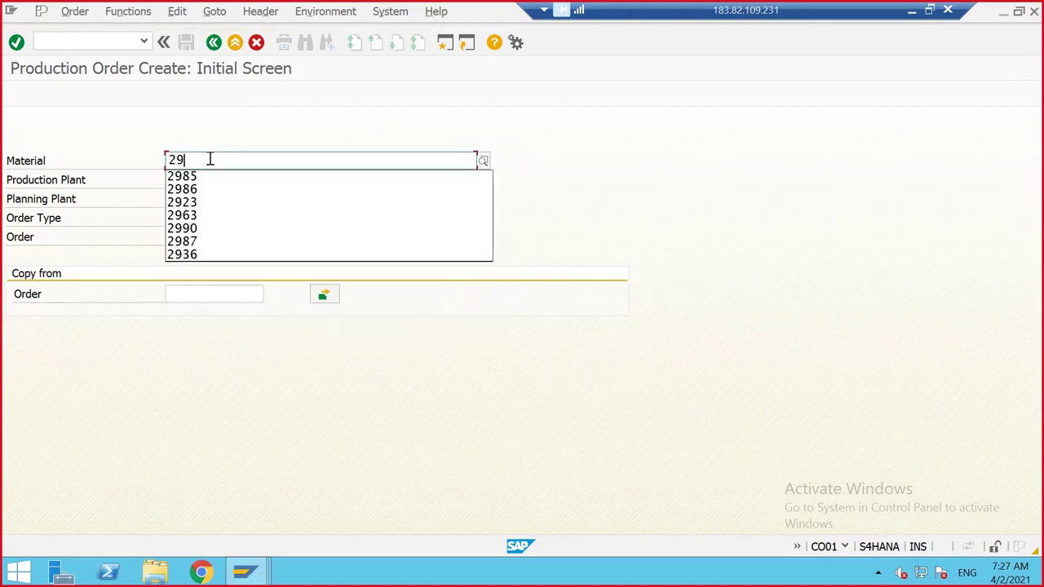
pyautogui.write('63')
pyautogui.press('Return')
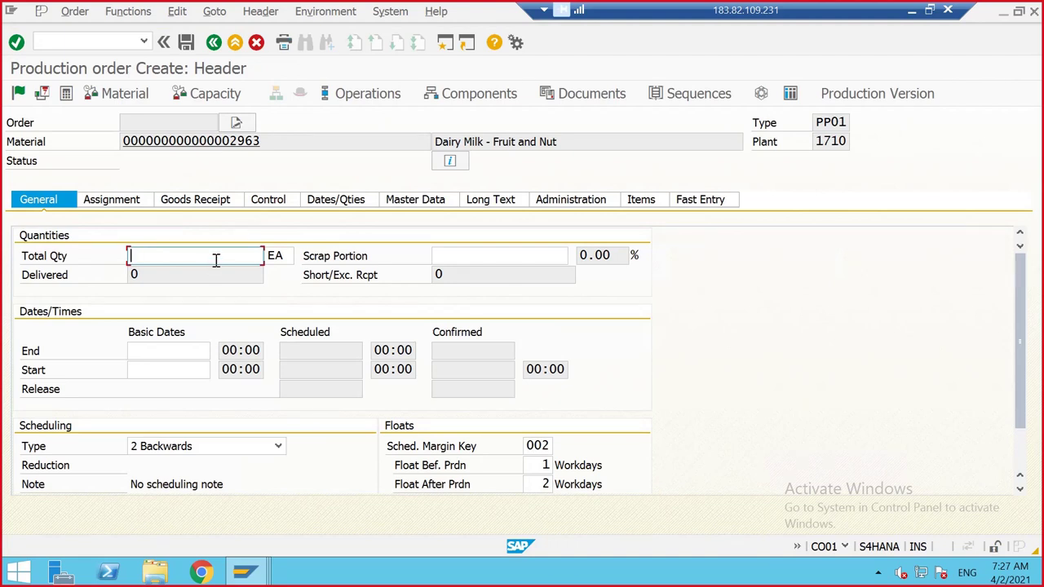
# - Set the order's total quantity to 600 with scheduling type 4 Current date and save it despite the cost calculation error
pyautogui.write('600')
pyautogui.click(186, 447)
pyautogui.click(142, 504)
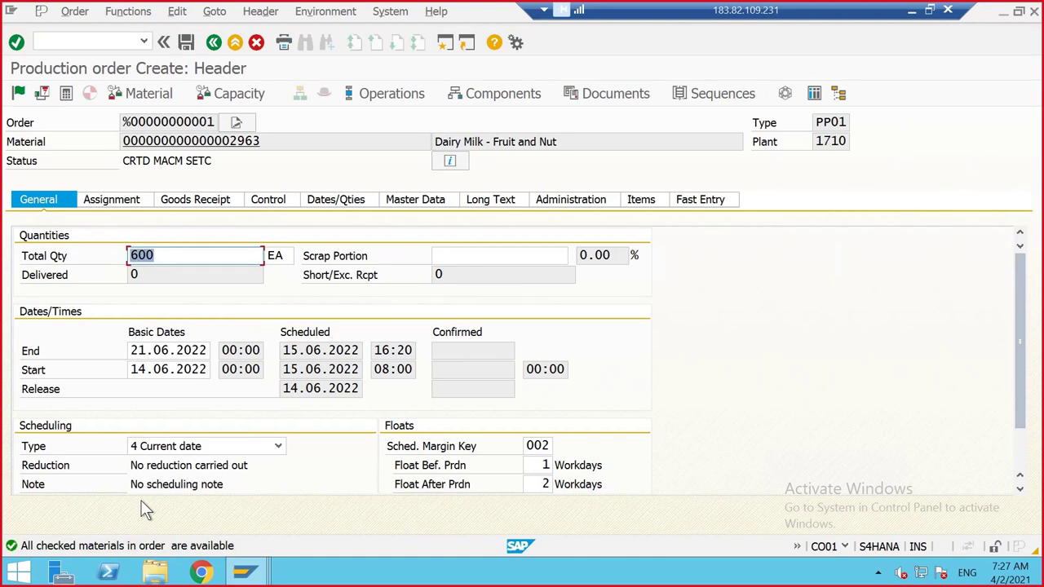
pyautogui.click(187, 41)
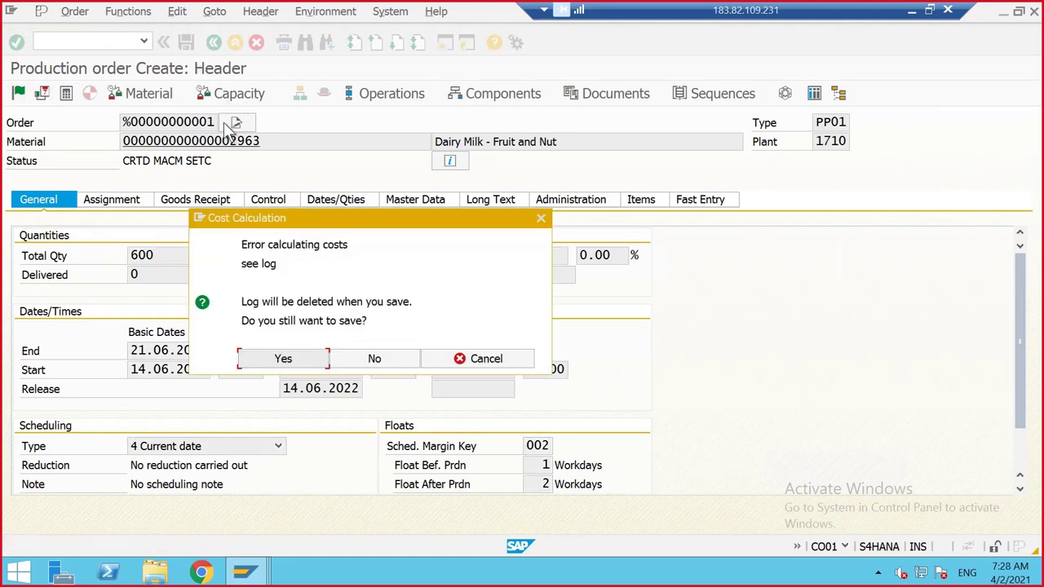
pyautogui.click(297, 358)
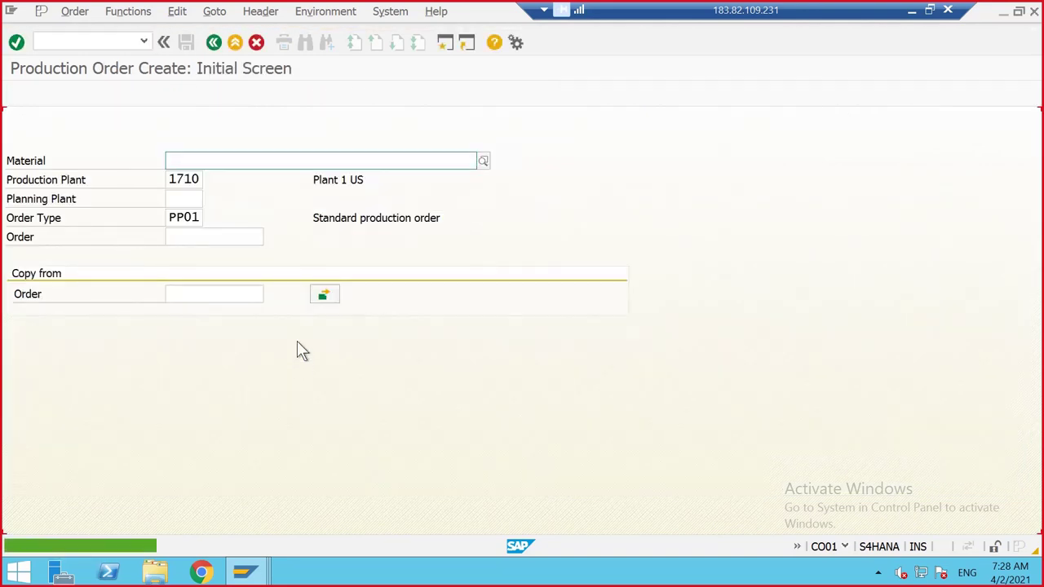
# - Switch to the Course Tracker B3 workbook in Excel and enter the new production order's number in cell D4 of the Day 21 sheet
pyautogui.click(912, 11)
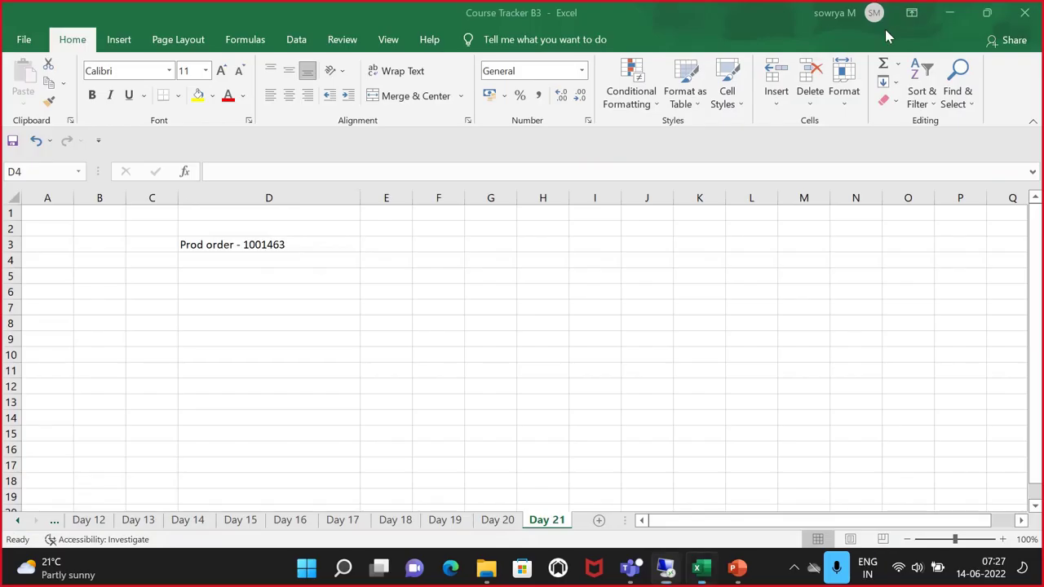
pyautogui.click(327, 263)
pyautogui.write('10')
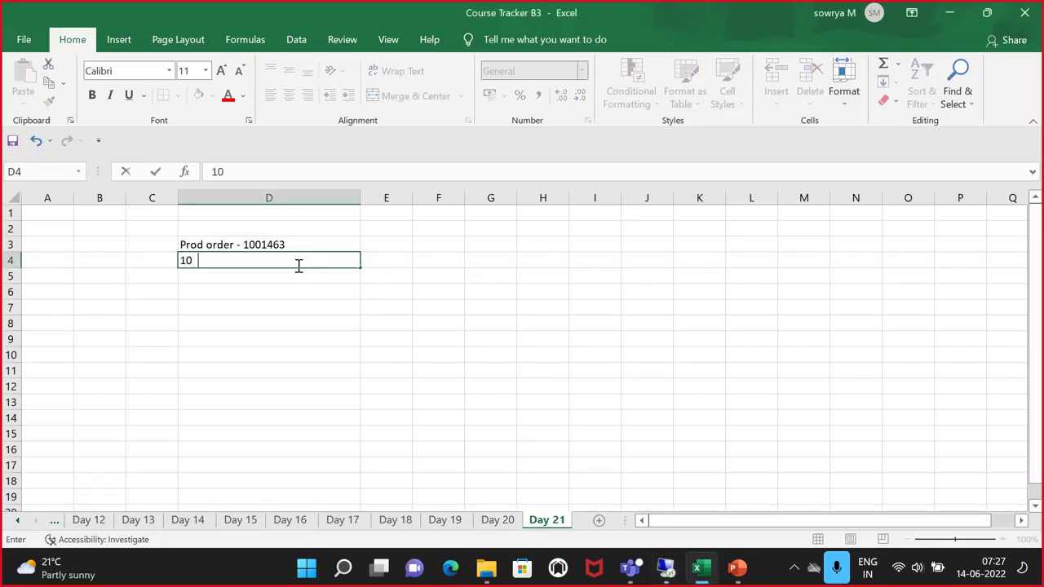
pyautogui.press('BackSpace')
pyautogui.write('01464')
pyautogui.click(277, 305)
# - Switch back to SAP and open the mass processing transaction COHV for production orders
pyautogui.click(680, 566)
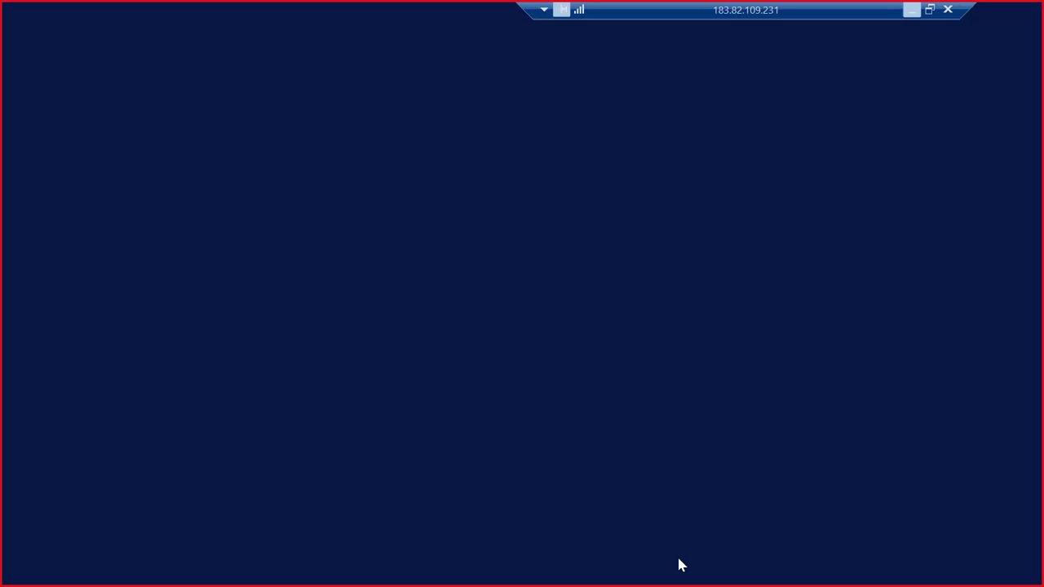
pyautogui.click(82, 41)
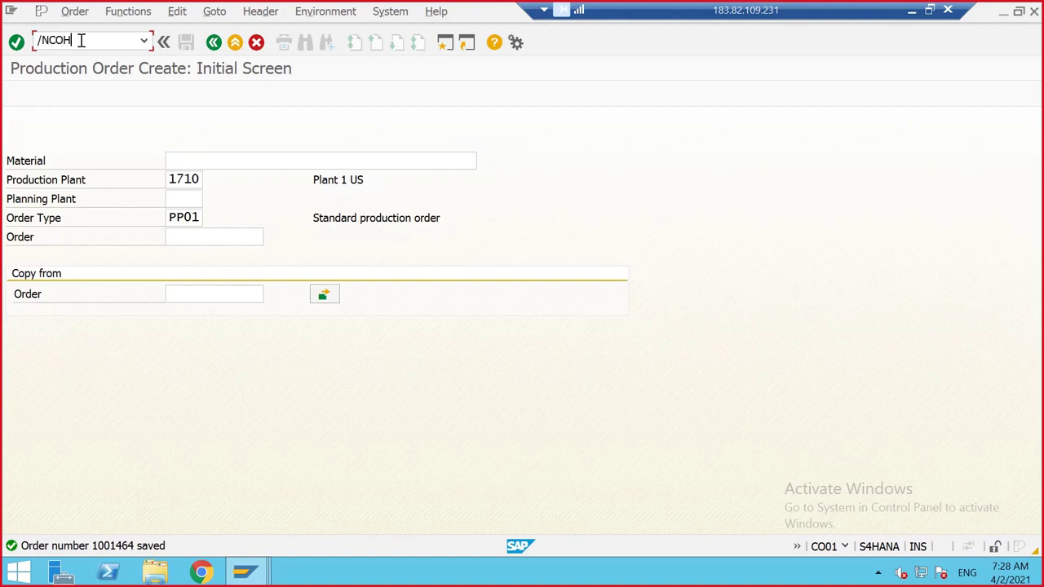
pyautogui.press('Return')
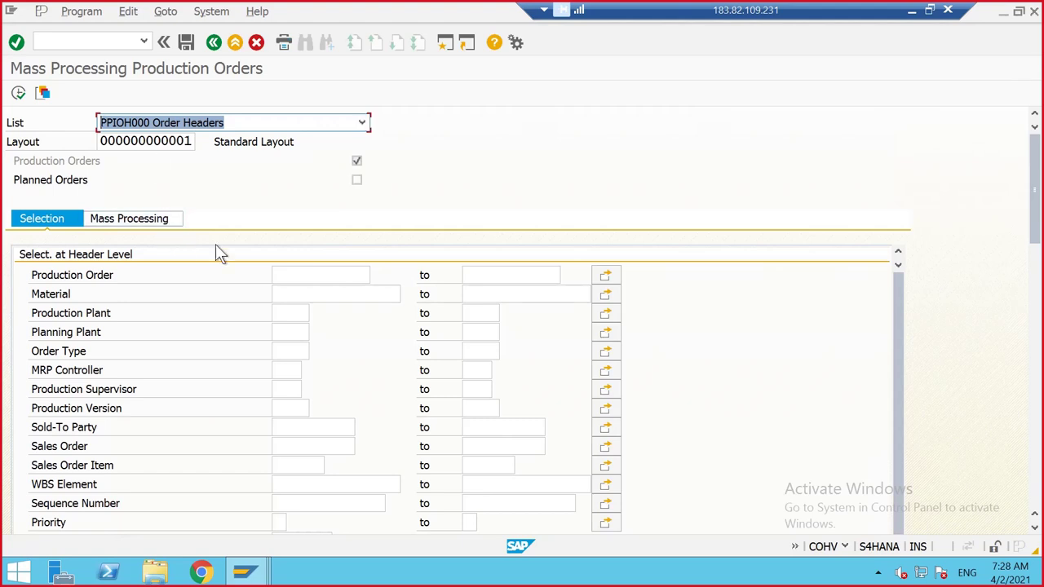
# - Set the mass processing function to 130 Release
pyautogui.click(165, 226)
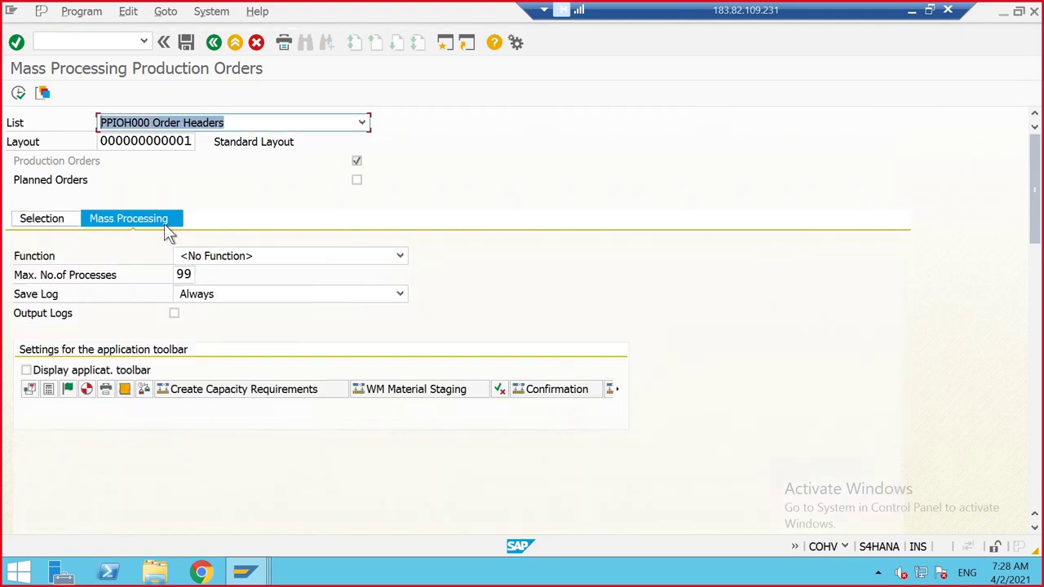
pyautogui.click(272, 256)
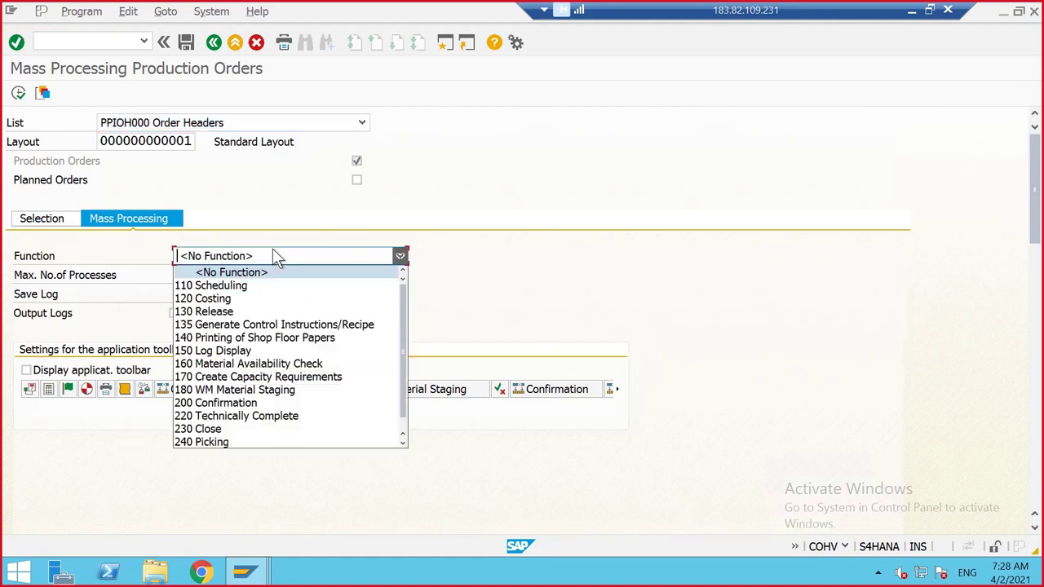
pyautogui.click(275, 334)
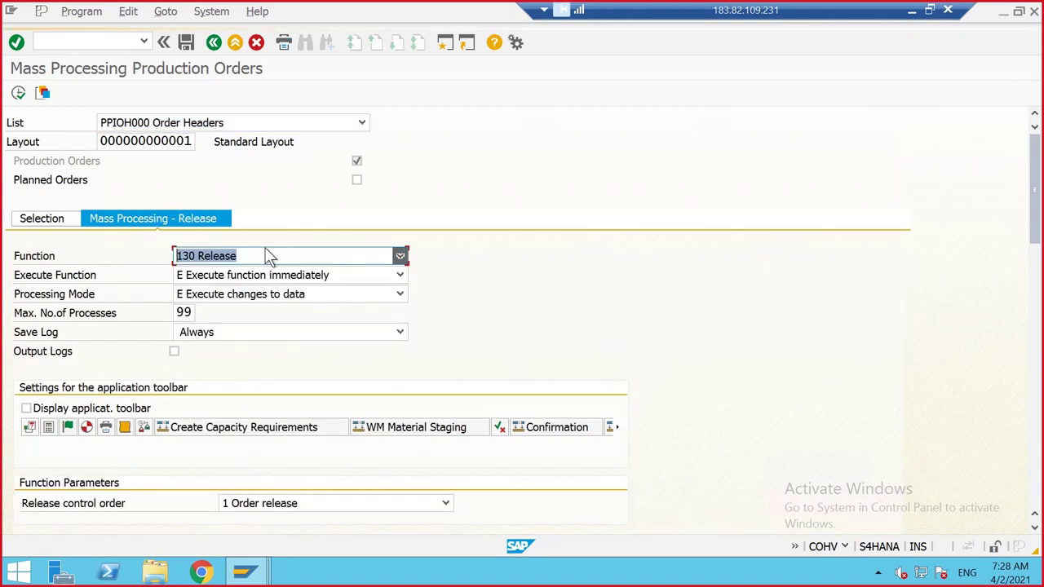
pyautogui.click(260, 258)
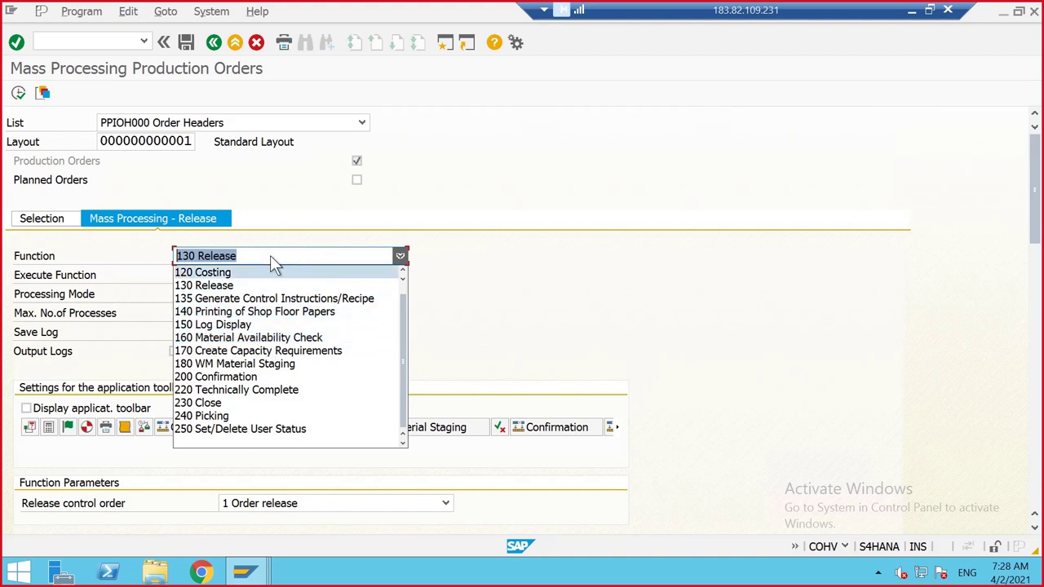
pyautogui.click(292, 231)
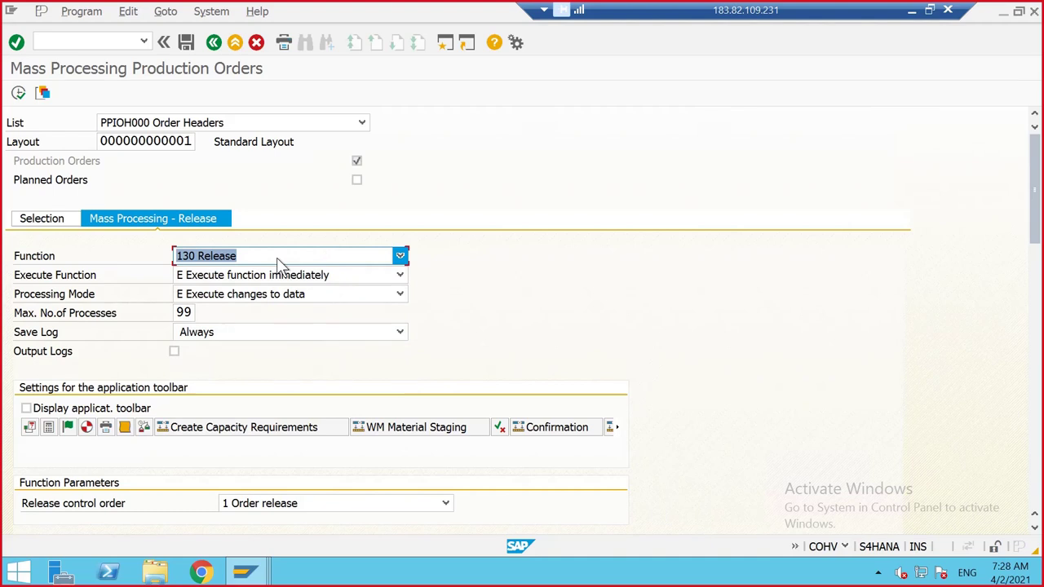
# - Examine the header-level selection criteria for production order, material and production plant
pyautogui.click(55, 225)
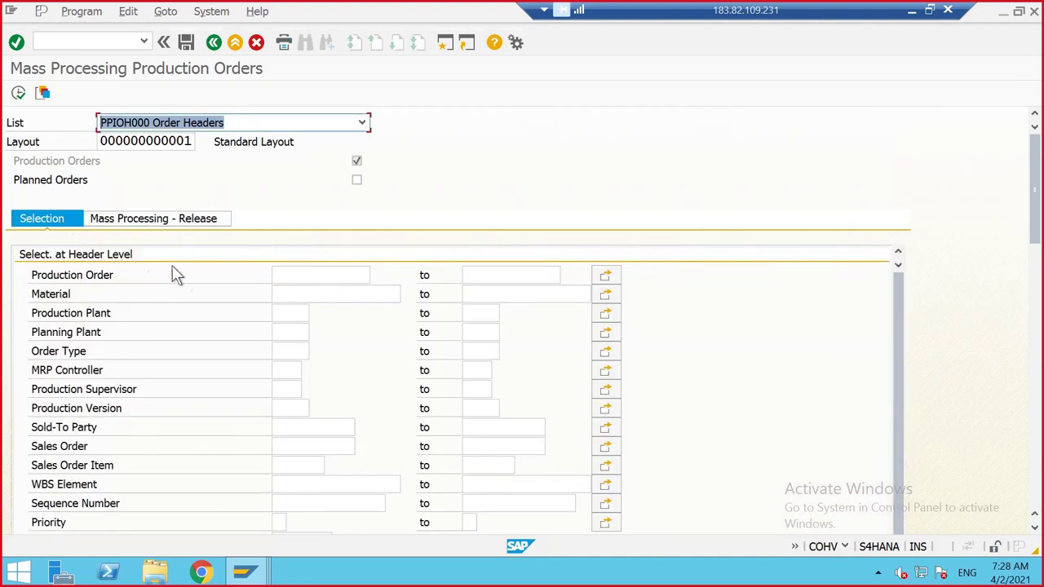
pyautogui.click(304, 297)
pyautogui.click(280, 276)
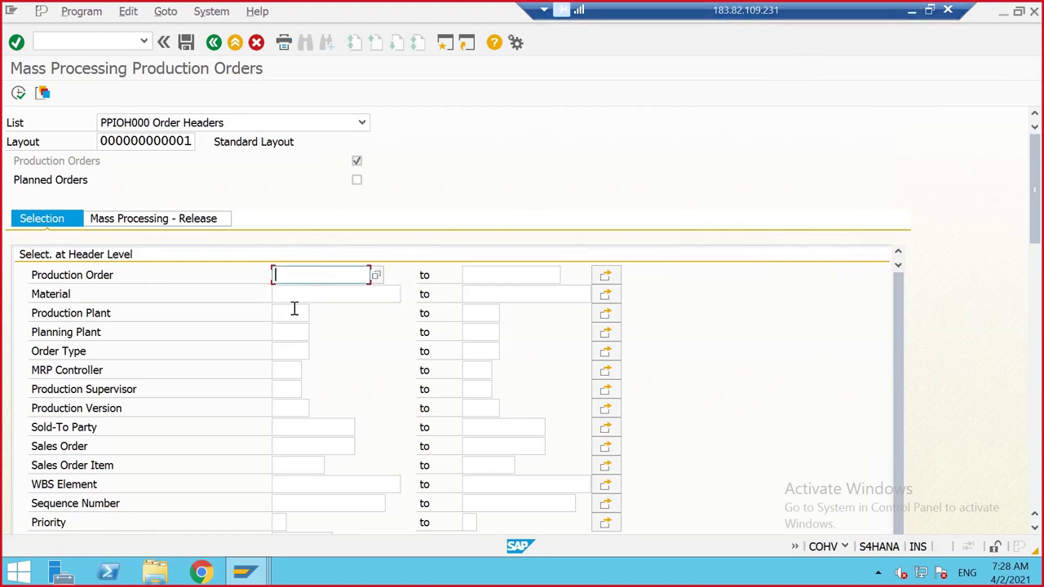
pyautogui.click(293, 311)
pyautogui.click(307, 283)
pyautogui.click(280, 311)
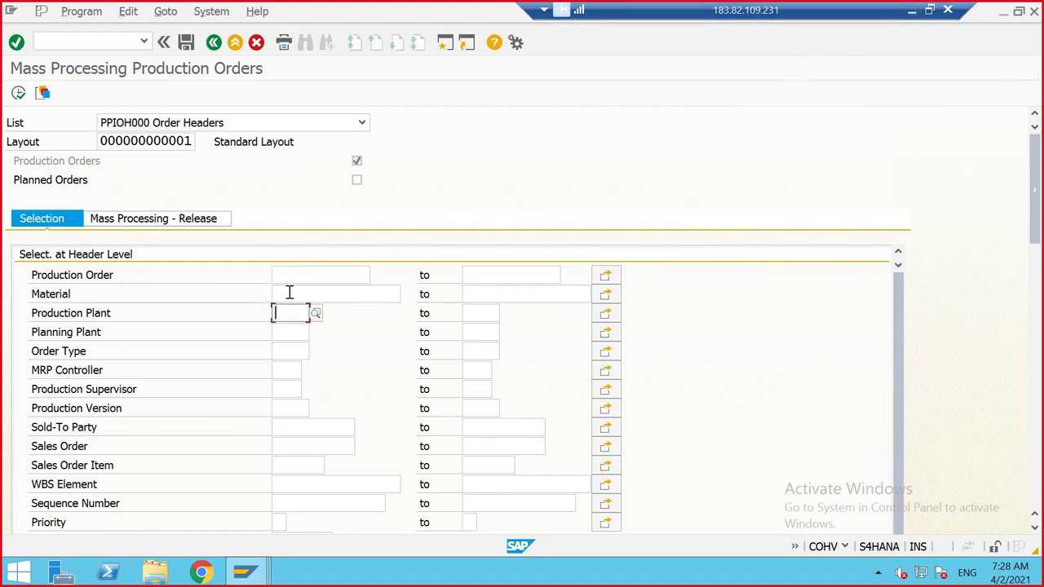
pyautogui.click(287, 292)
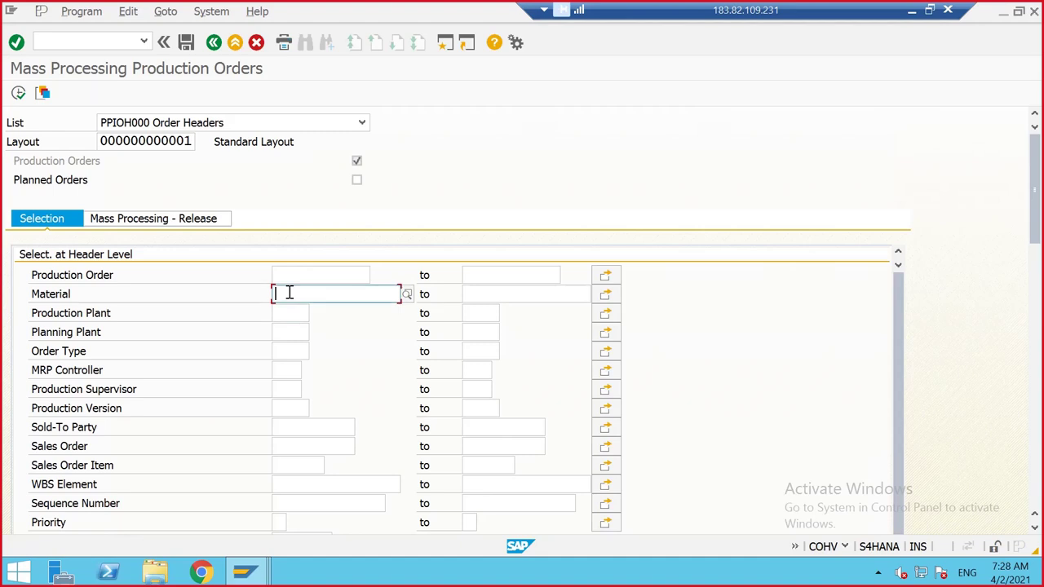
# - Examine the list of functions available for mass processing, keeping 130 Release selected
pyautogui.click(219, 221)
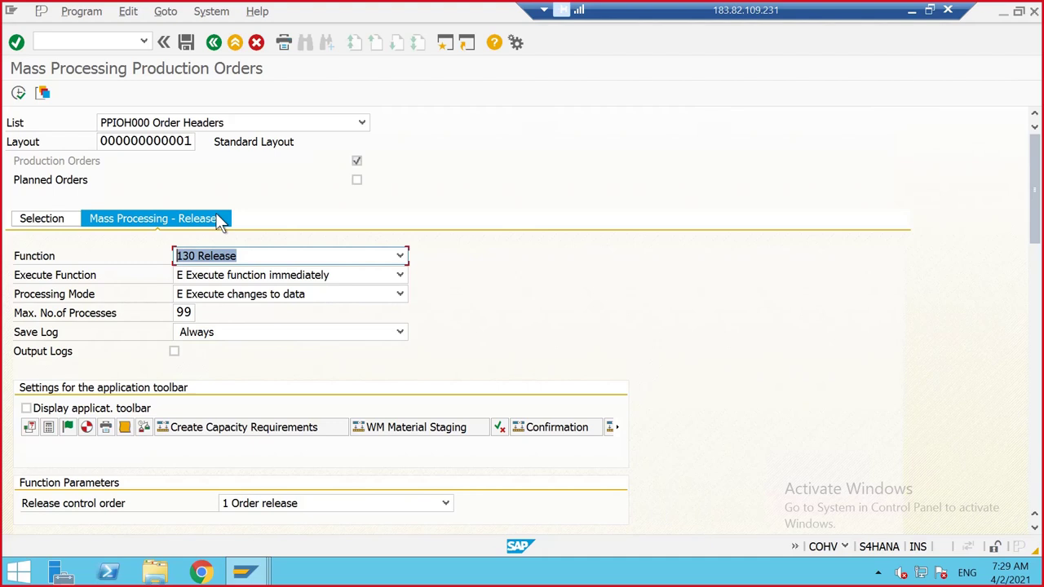
pyautogui.click(234, 259)
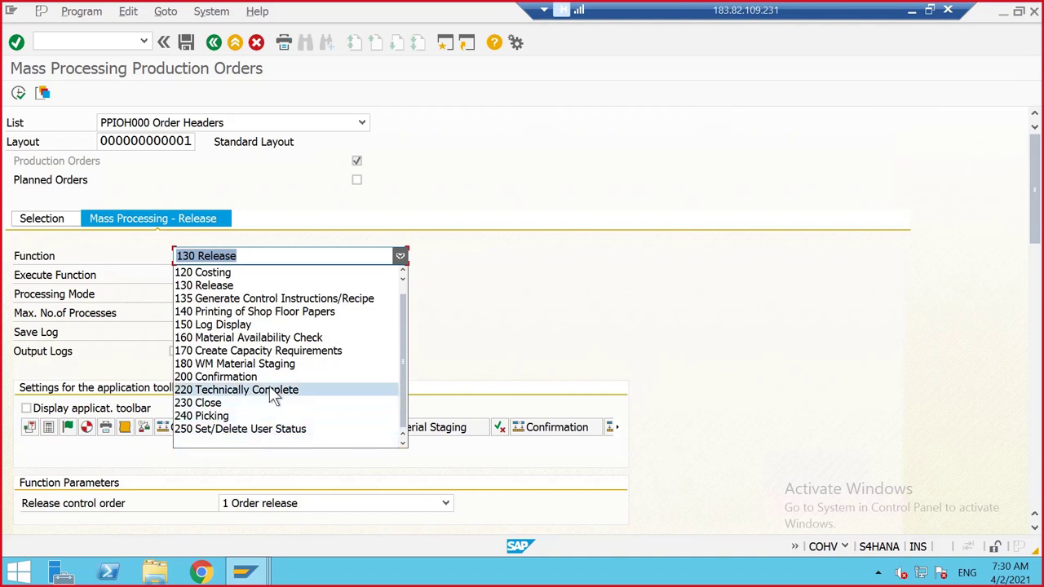
pyautogui.scroll(1, 274, 398)
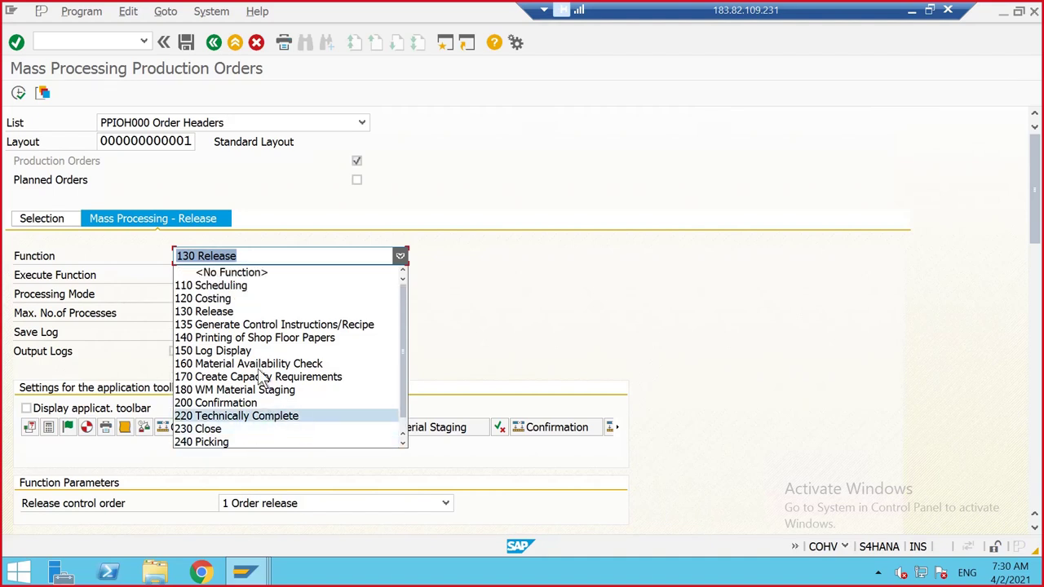
pyautogui.scroll(-1, 229, 326)
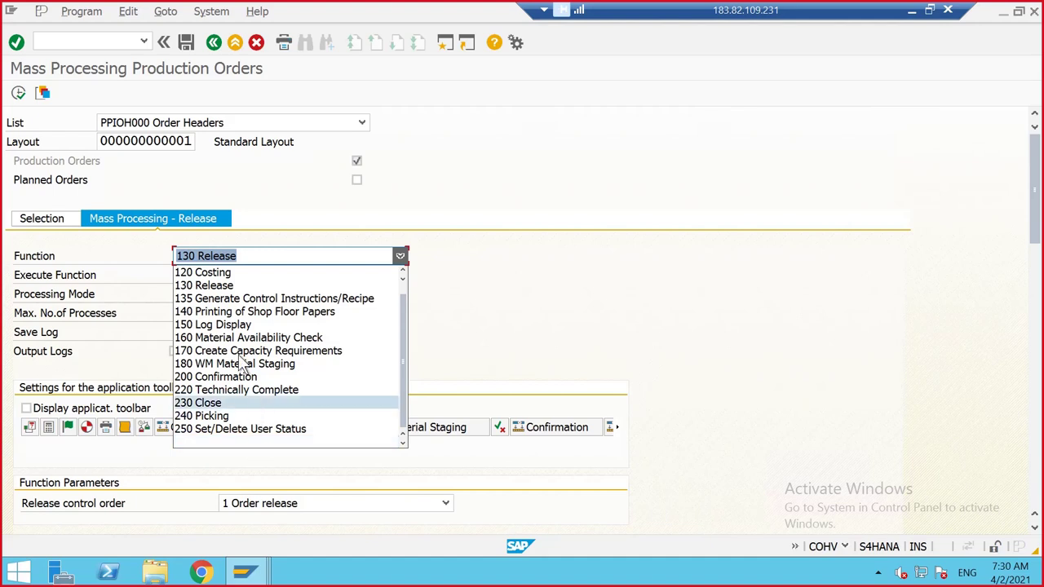
pyautogui.scroll(1, 225, 328)
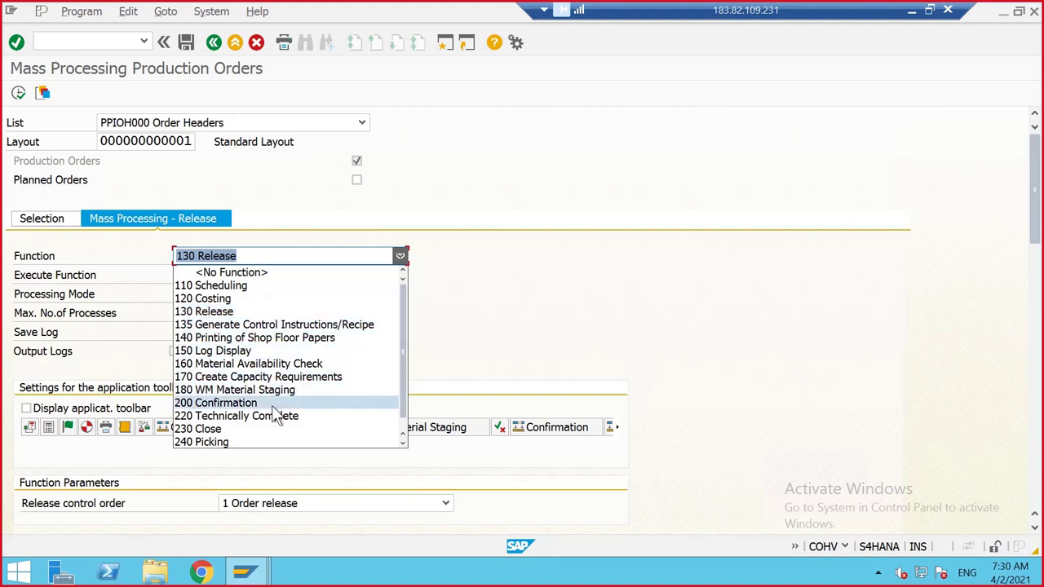
pyautogui.click(64, 220)
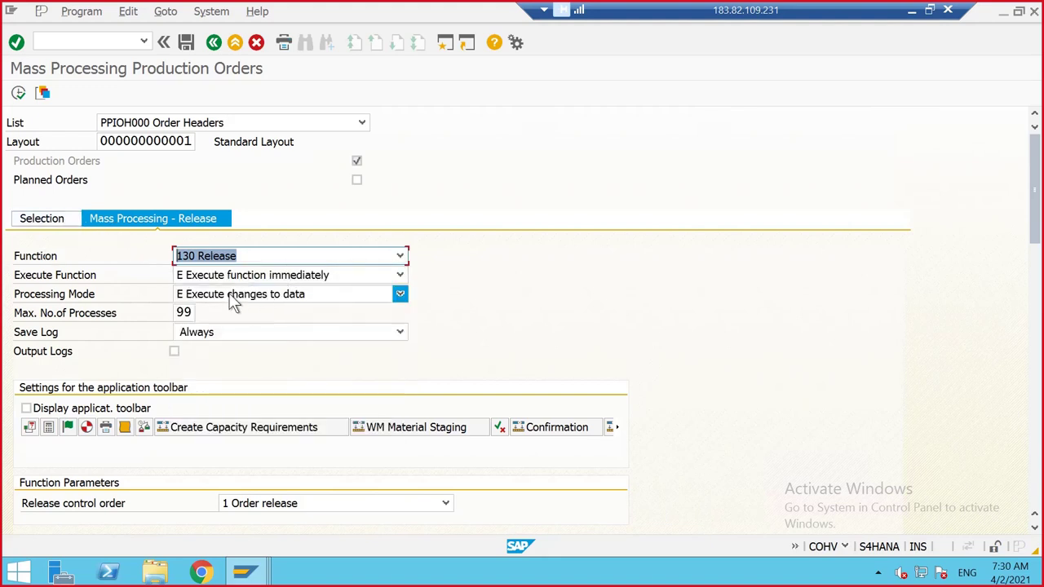
# - Limit the order selection at header level to material 2963, Dairy Milk - Fruit and Nut
pyautogui.click(66, 221)
pyautogui.click(278, 294)
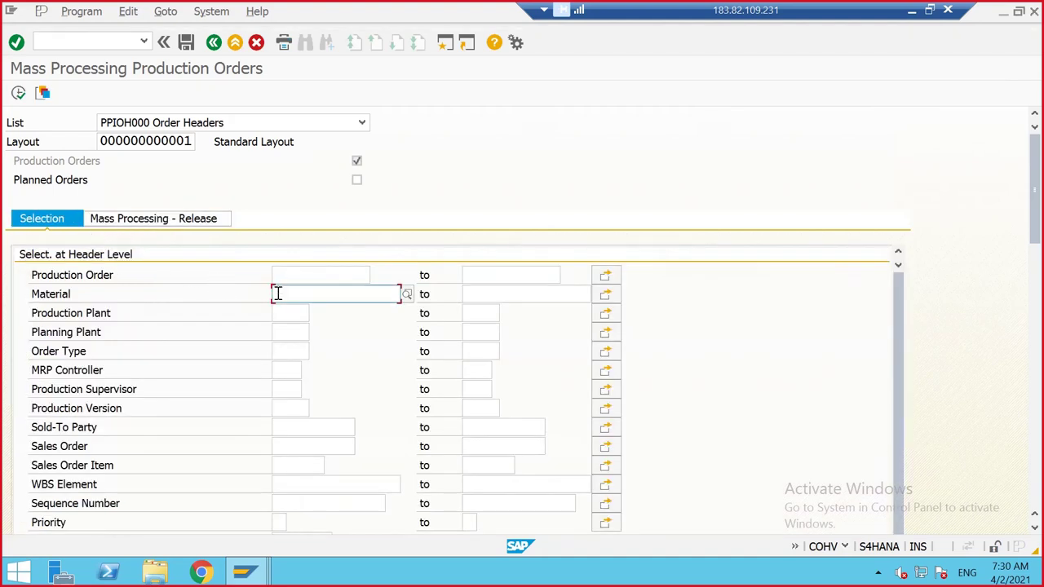
pyautogui.write('2963')
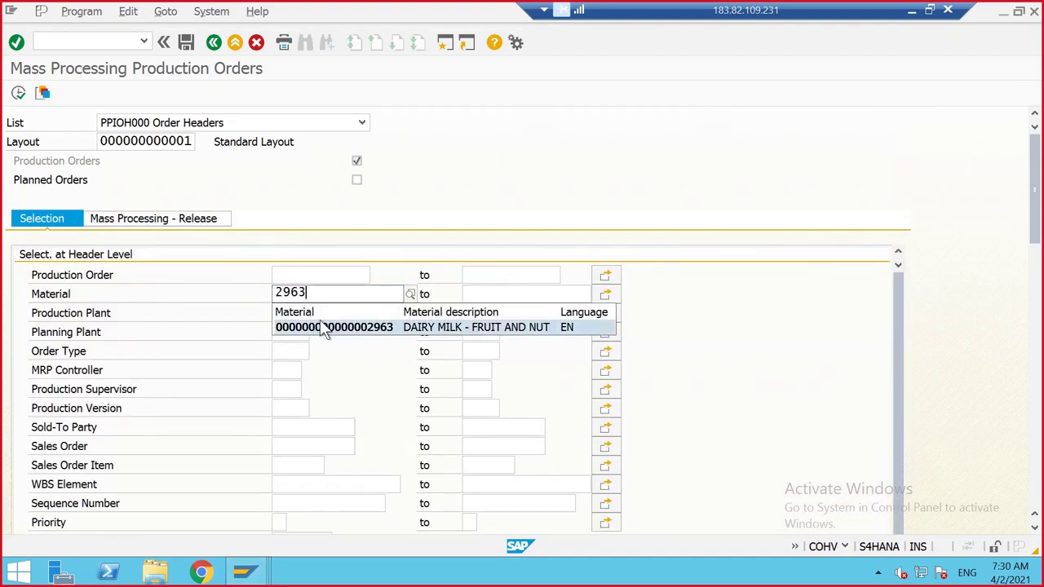
pyautogui.click(319, 327)
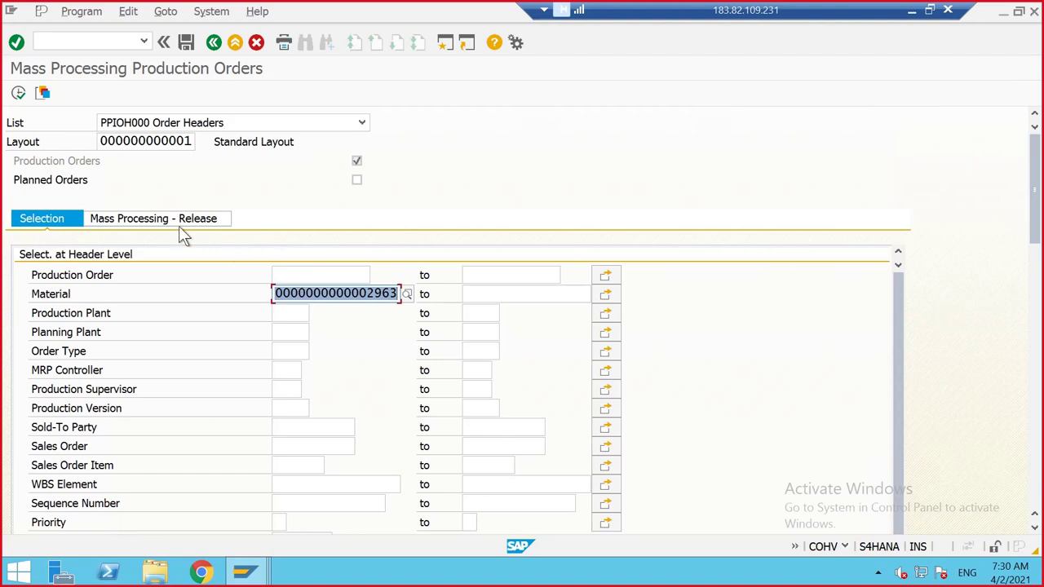
pyautogui.click(147, 219)
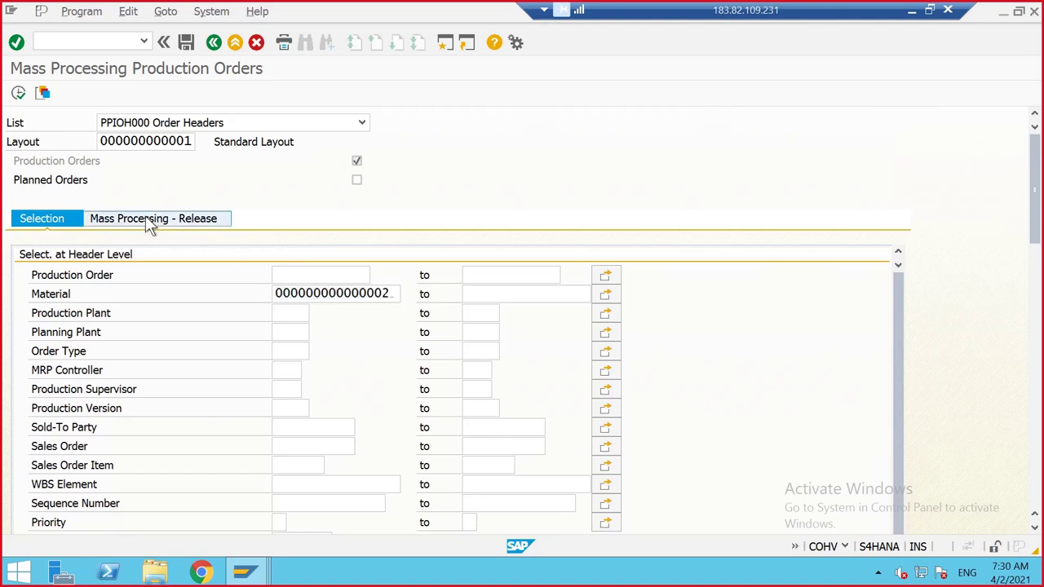
pyautogui.click(39, 220)
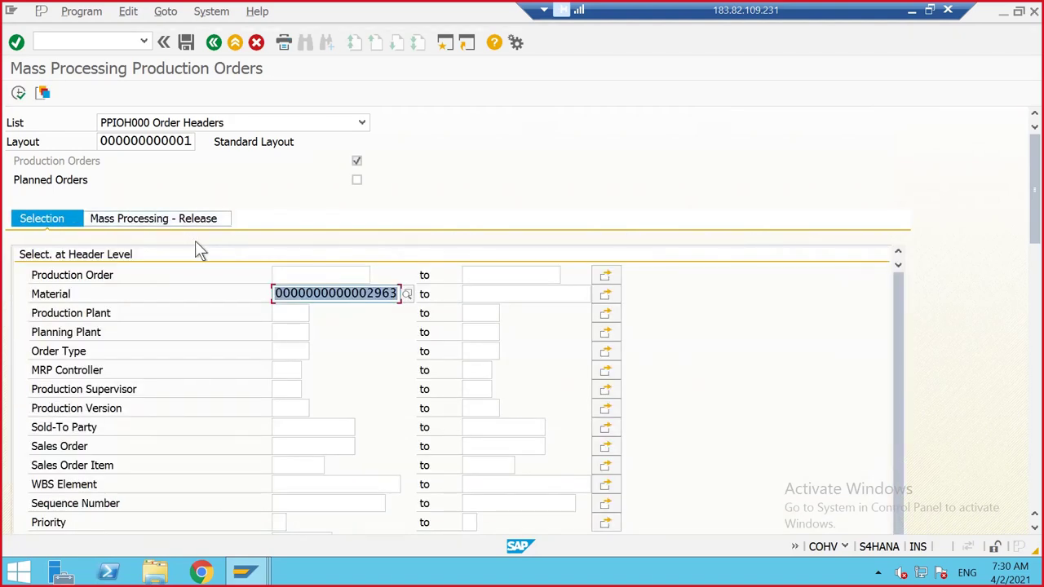
# - Exclude orders with system status TECO and CNF from the header-level selection
pyautogui.scroll(-1, 286, 357)
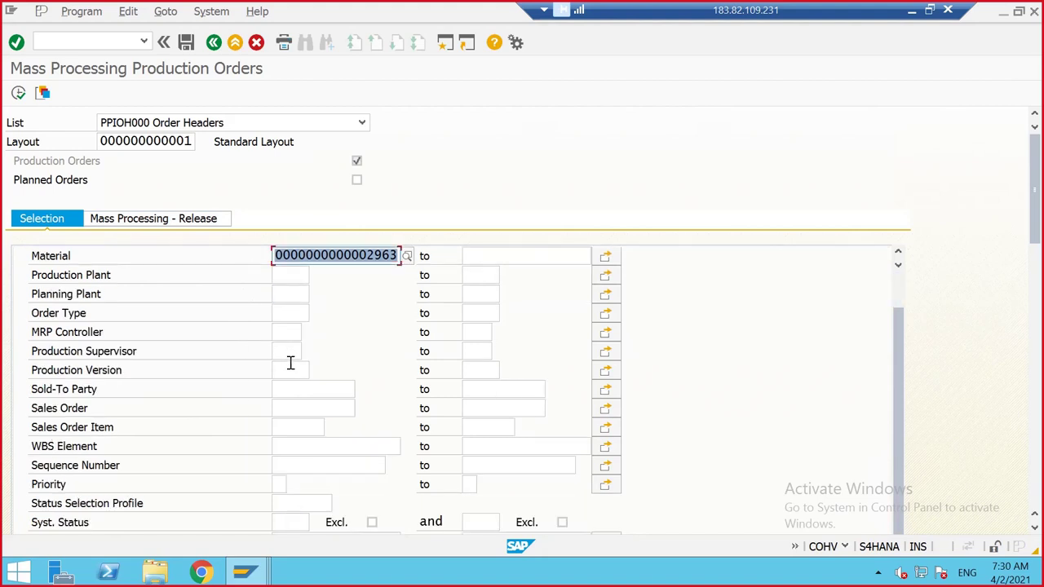
pyautogui.scroll(-1, 299, 382)
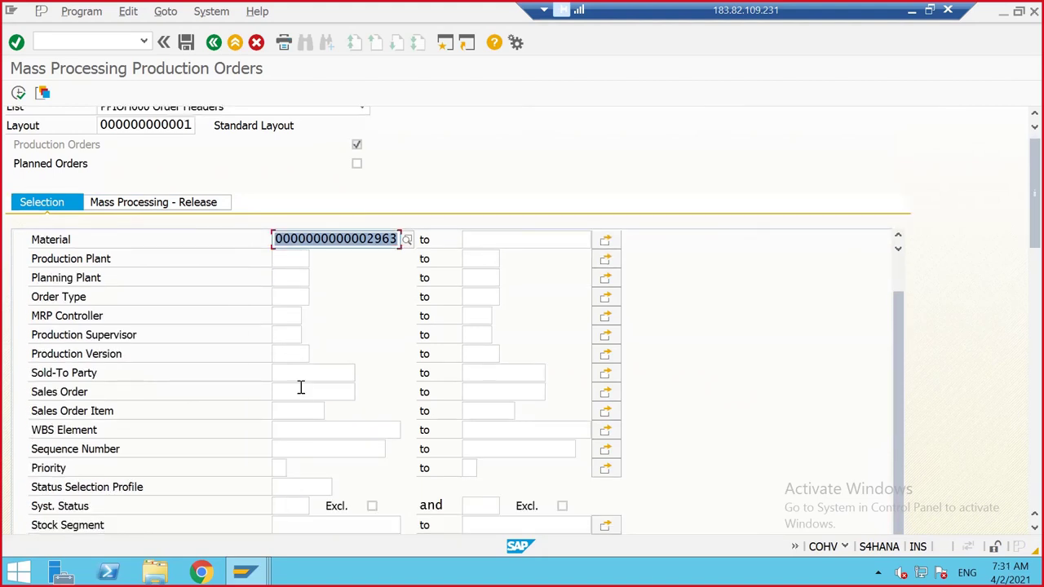
pyautogui.scroll(-3, 300, 387)
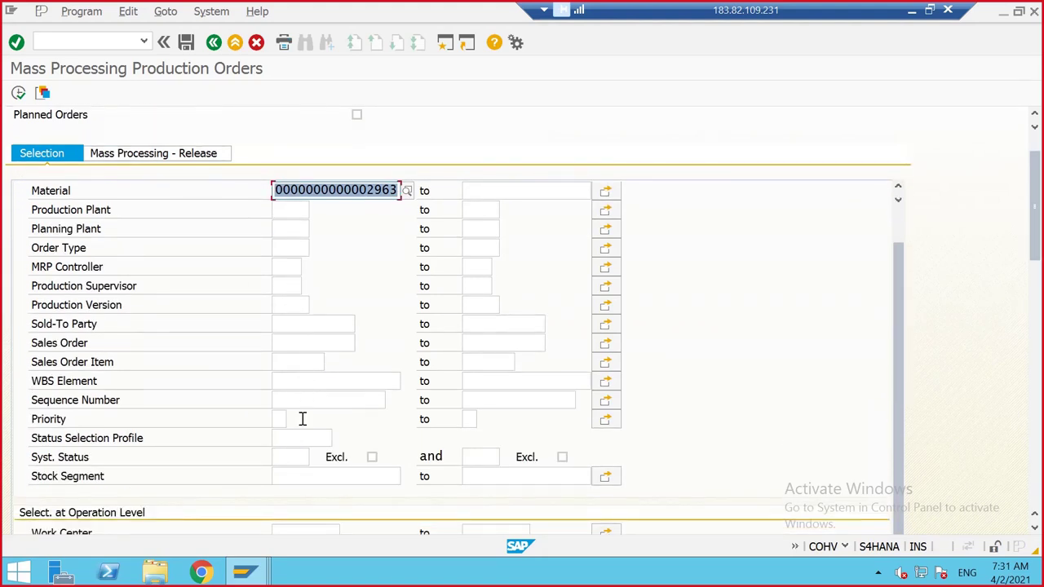
pyautogui.click(287, 458)
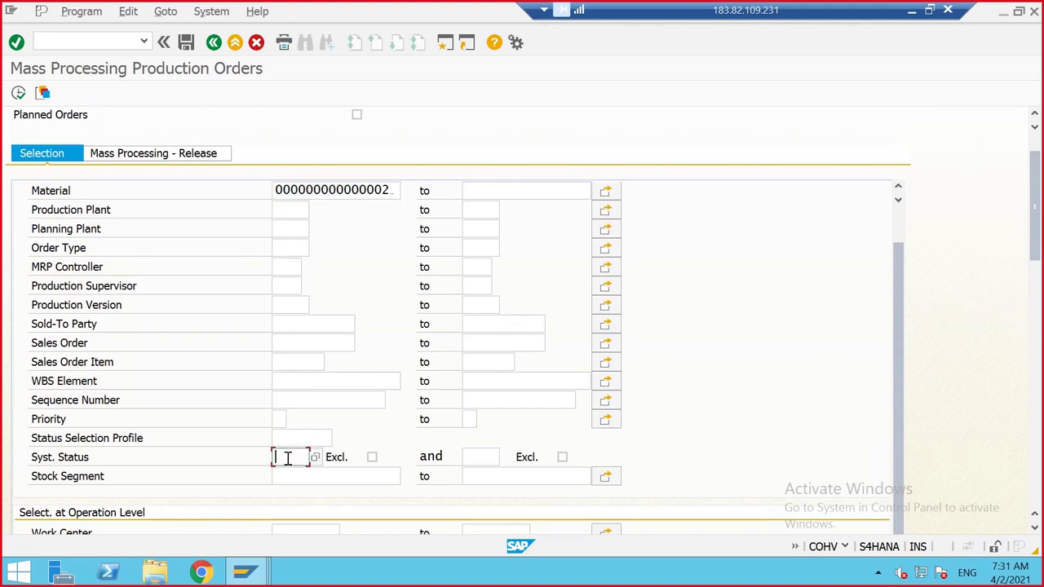
pyautogui.write('TECO')
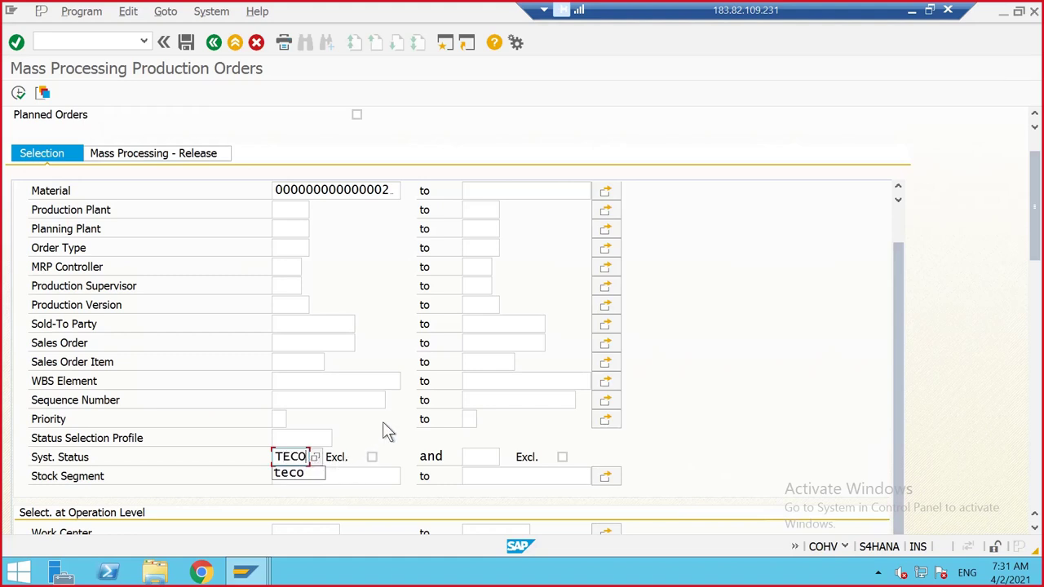
pyautogui.click(371, 457)
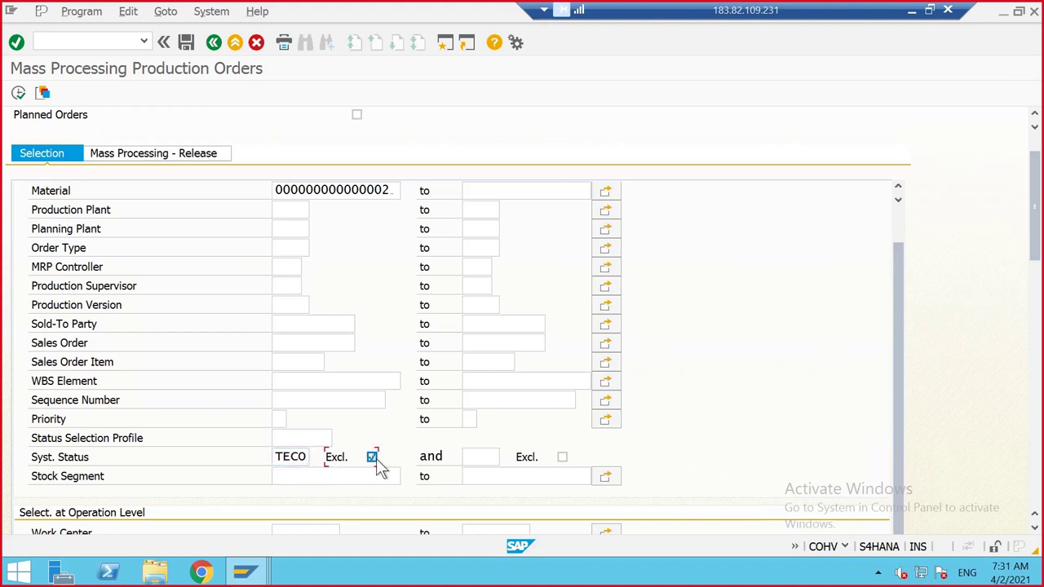
pyautogui.click(480, 458)
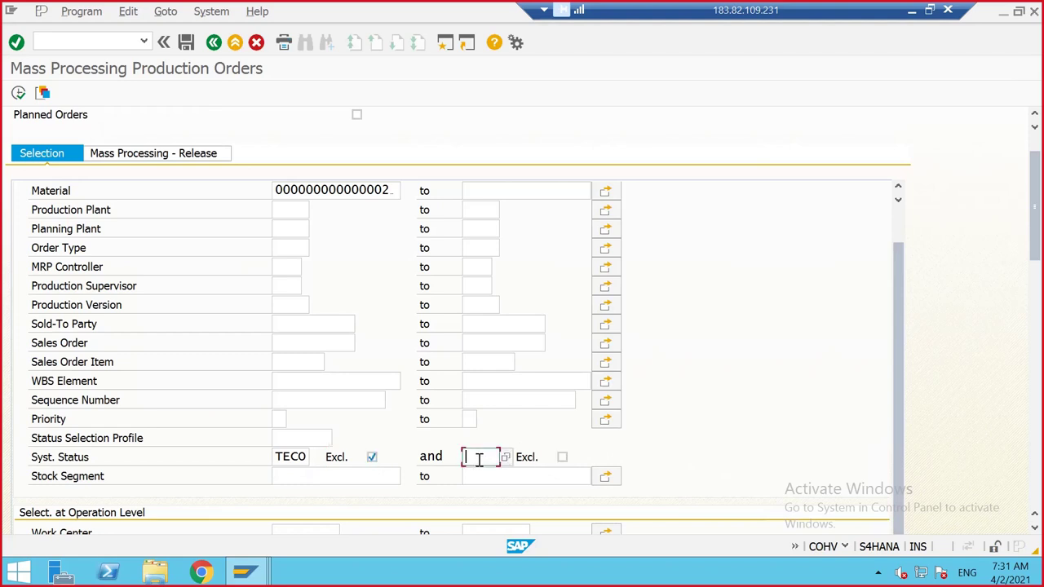
pyautogui.write('CNF')
pyautogui.click(563, 457)
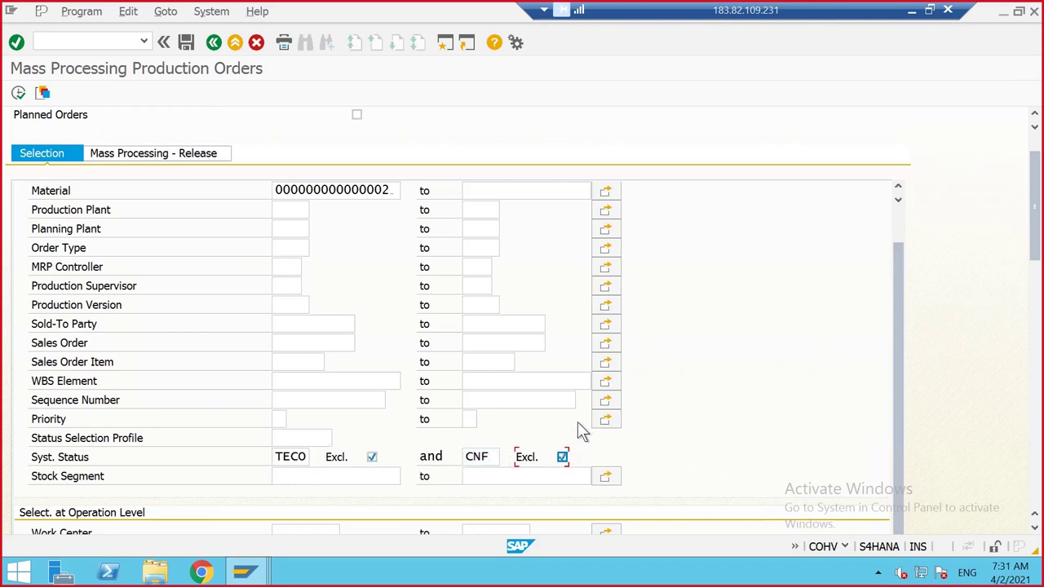
# - Replace the first system status with CRTD and turn off the exclusion for both system statuses
pyautogui.click(282, 455)
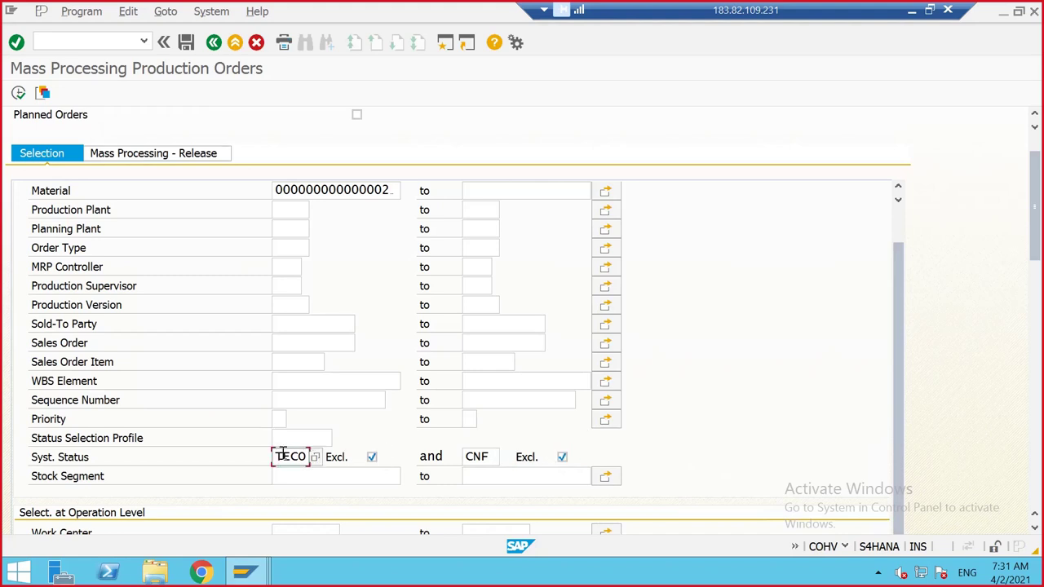
pyautogui.doubleClick(282, 455)
pyautogui.press('BackSpace')
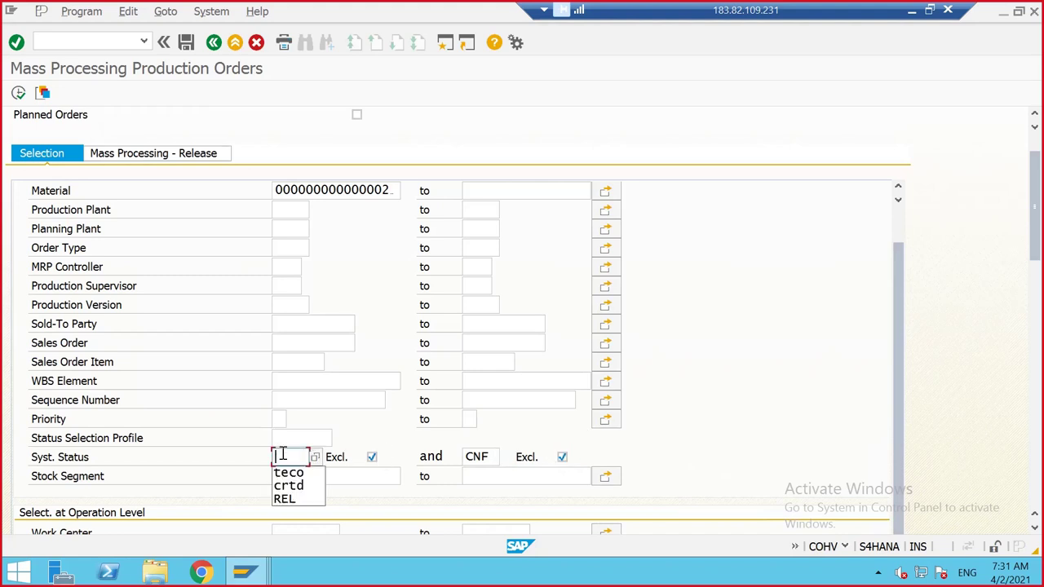
pyautogui.click(372, 457)
pyautogui.click(563, 457)
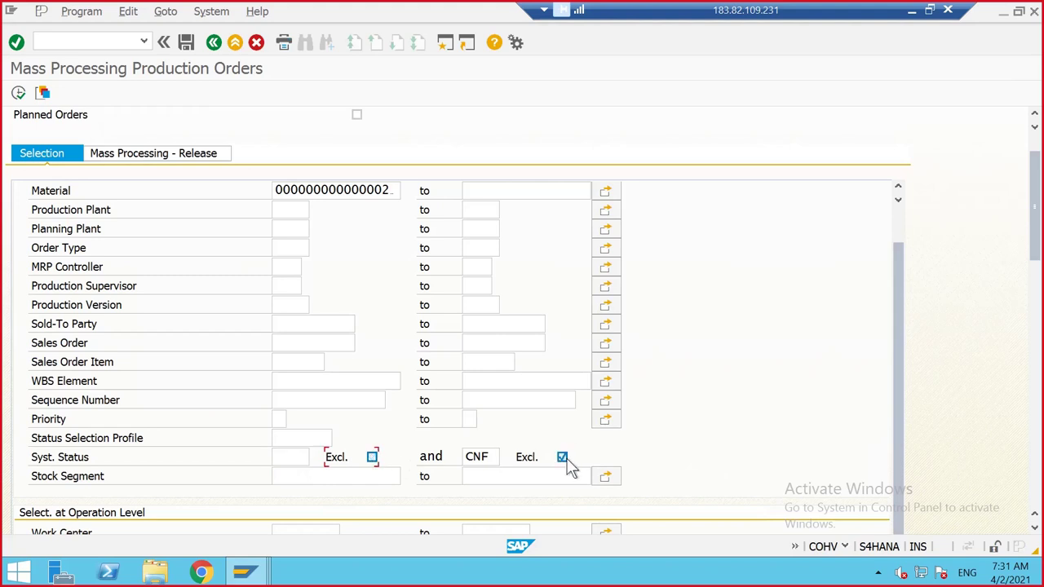
pyautogui.click(566, 460)
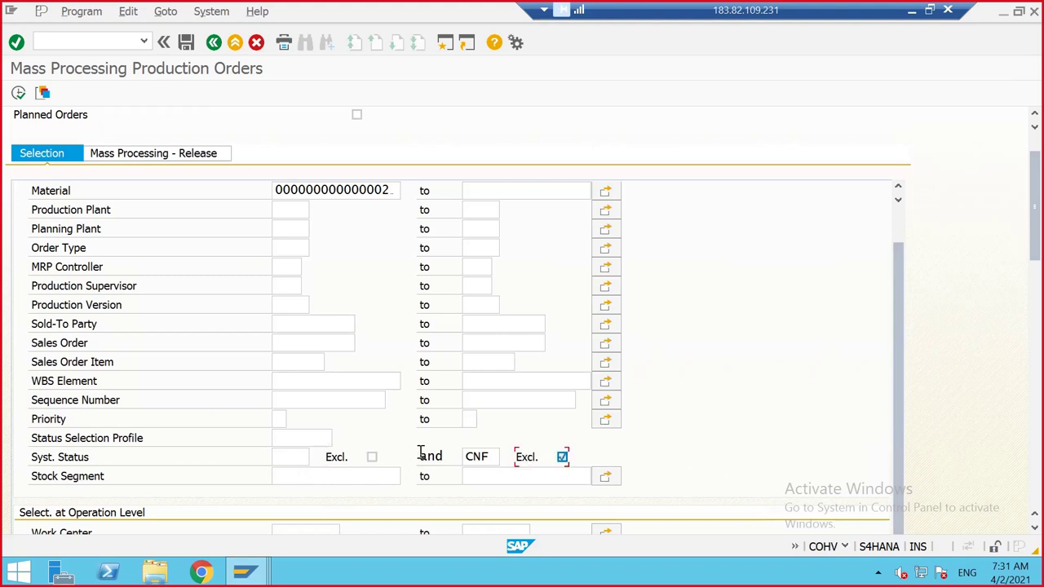
pyautogui.click(562, 458)
pyautogui.click(291, 457)
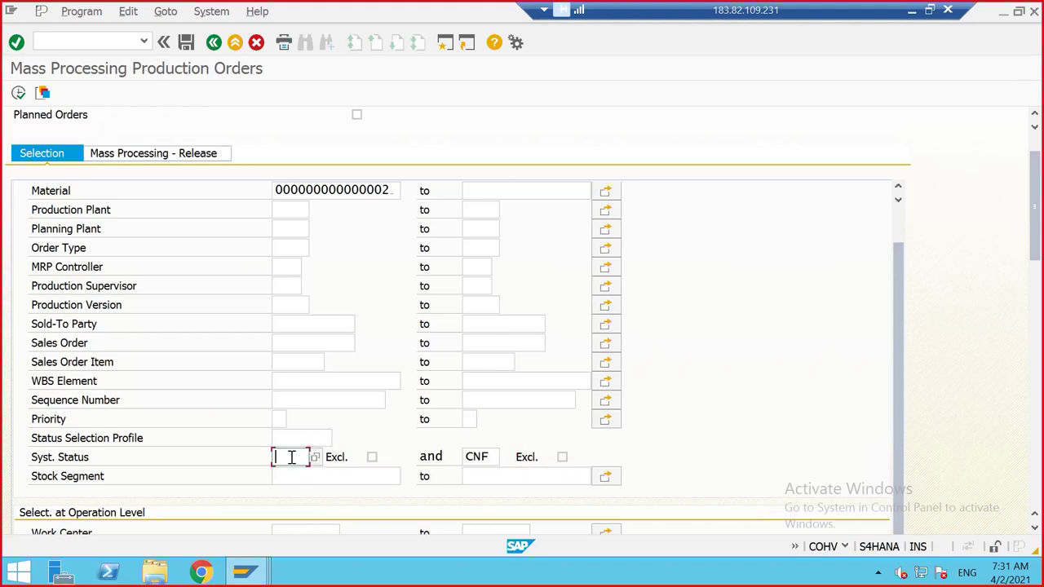
pyautogui.write('CRTD')
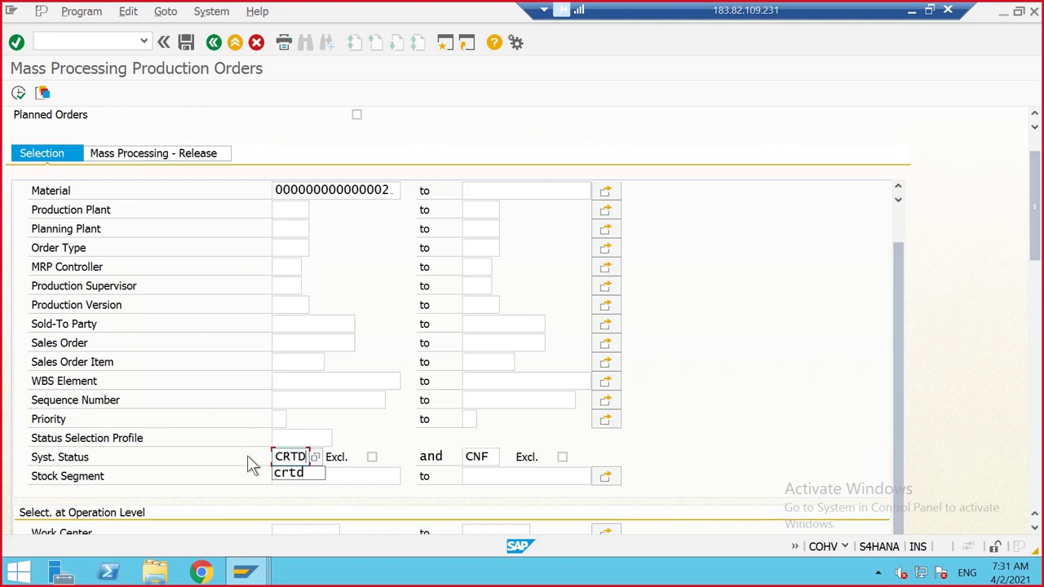
pyautogui.click(253, 468)
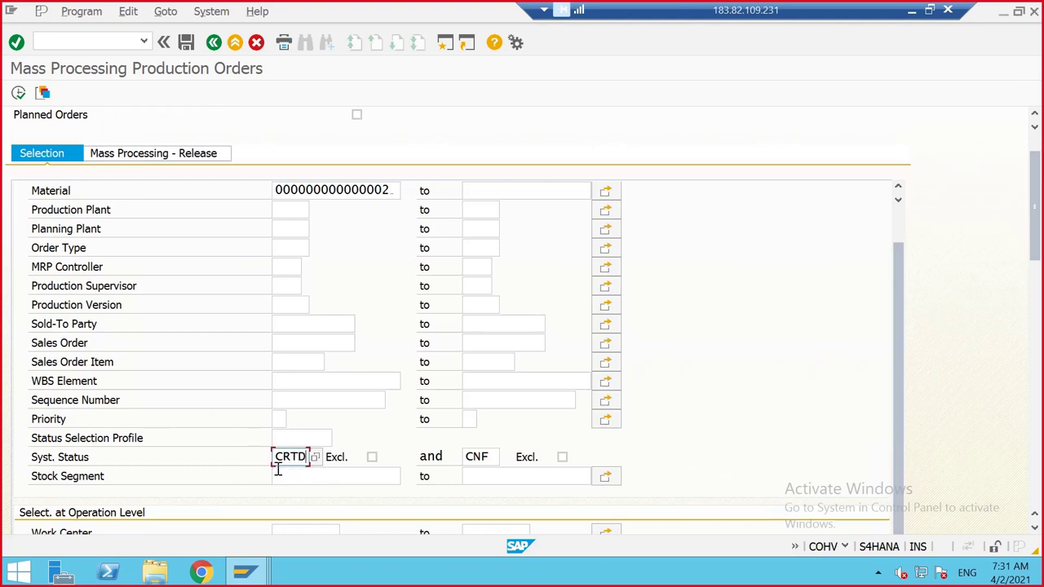
# - Run the order selection with system statuses CRTD and CNF and return to the selection criteria
pyautogui.click(353, 190)
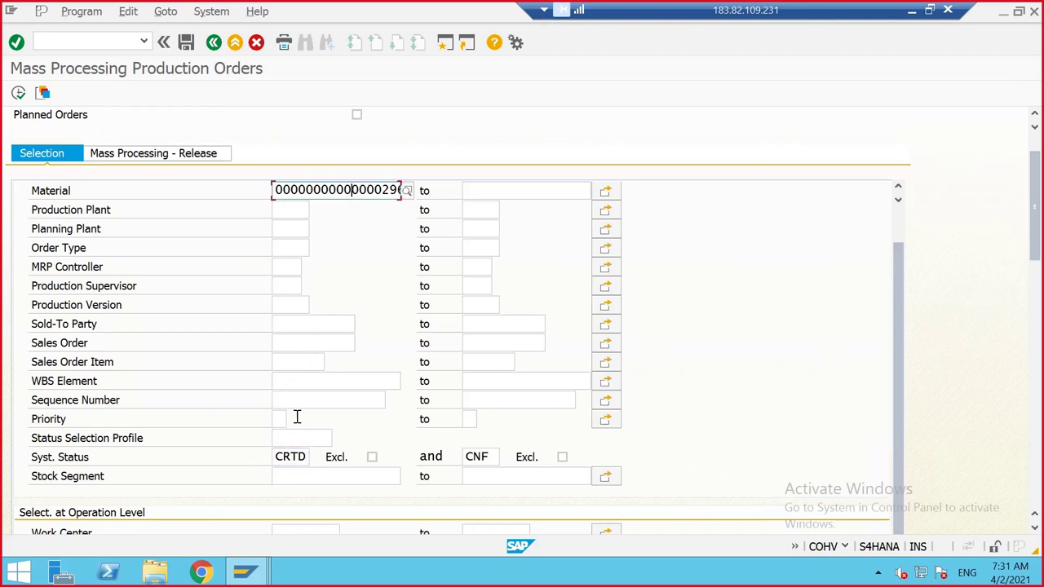
pyautogui.click(287, 457)
pyautogui.scroll(2, 329, 417)
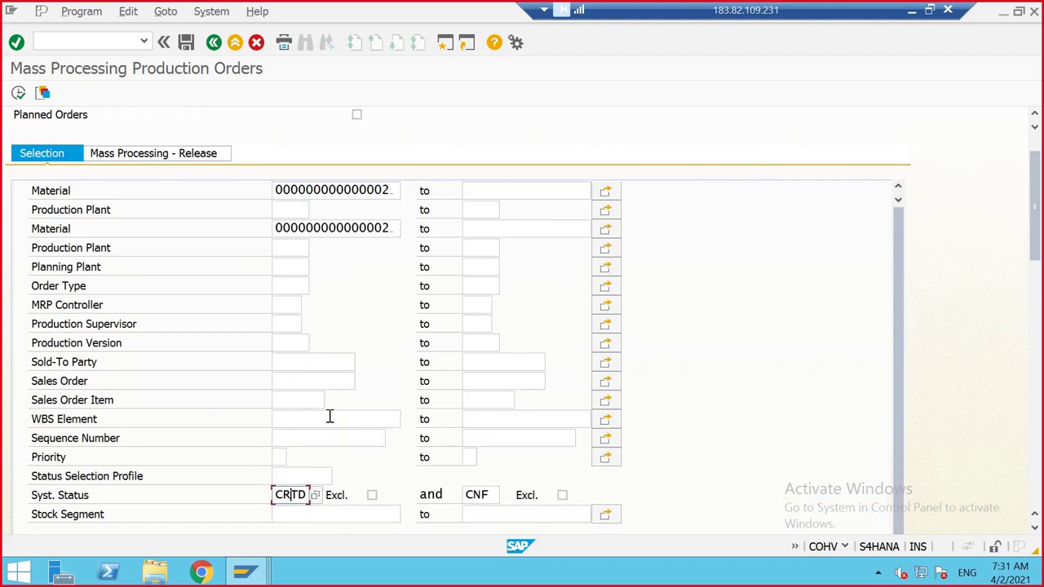
pyautogui.scroll(3, 329, 417)
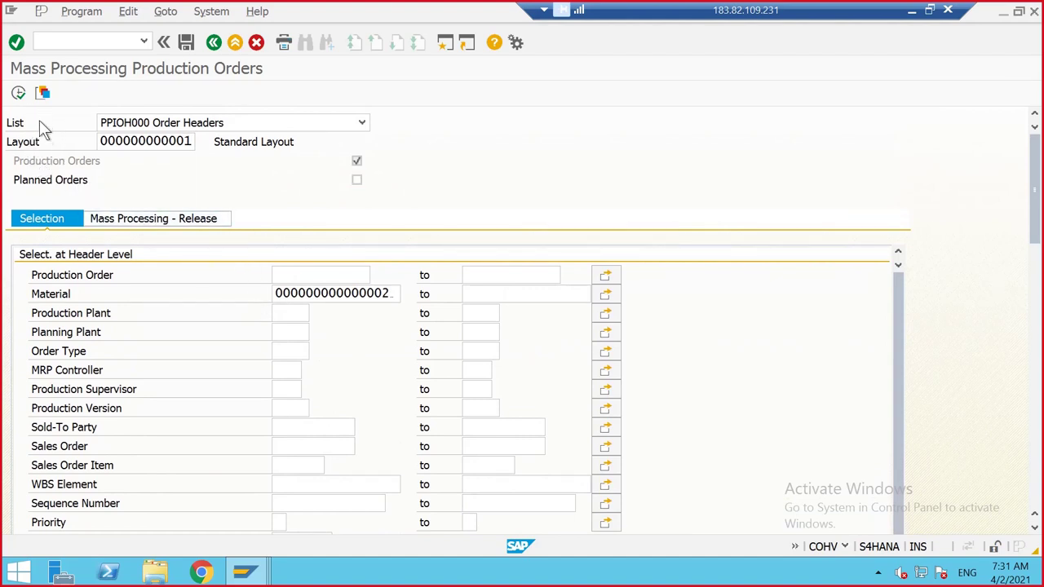
pyautogui.scroll(-5, 319, 353)
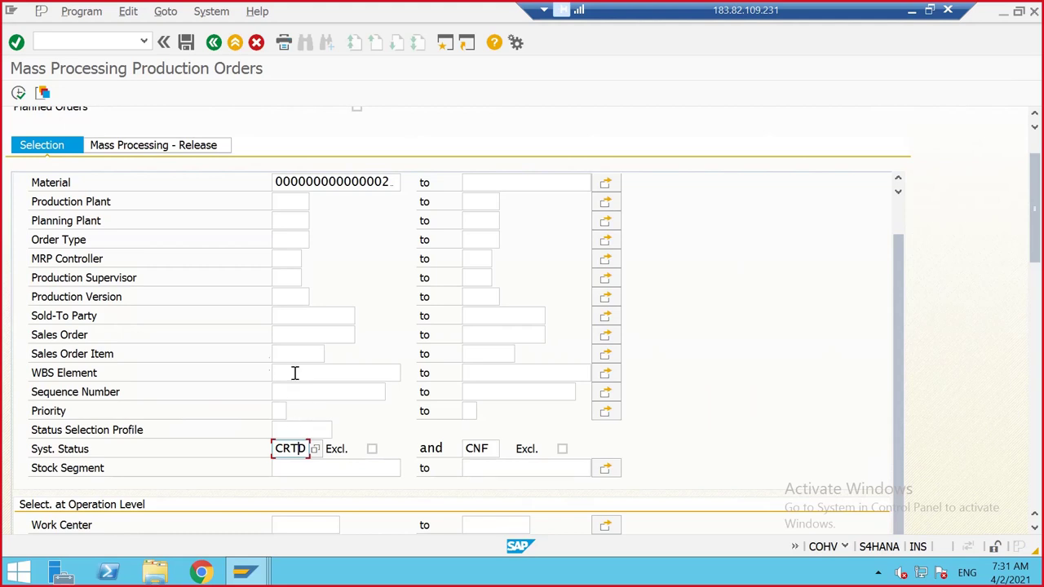
pyautogui.scroll(2, 218, 349)
pyautogui.scroll(3, 218, 349)
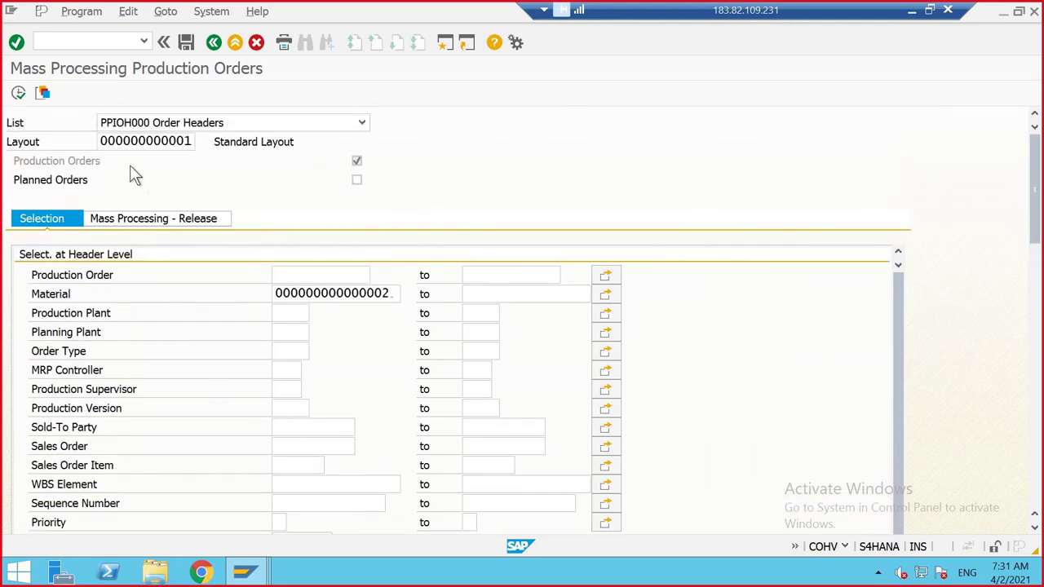
pyautogui.click(18, 95)
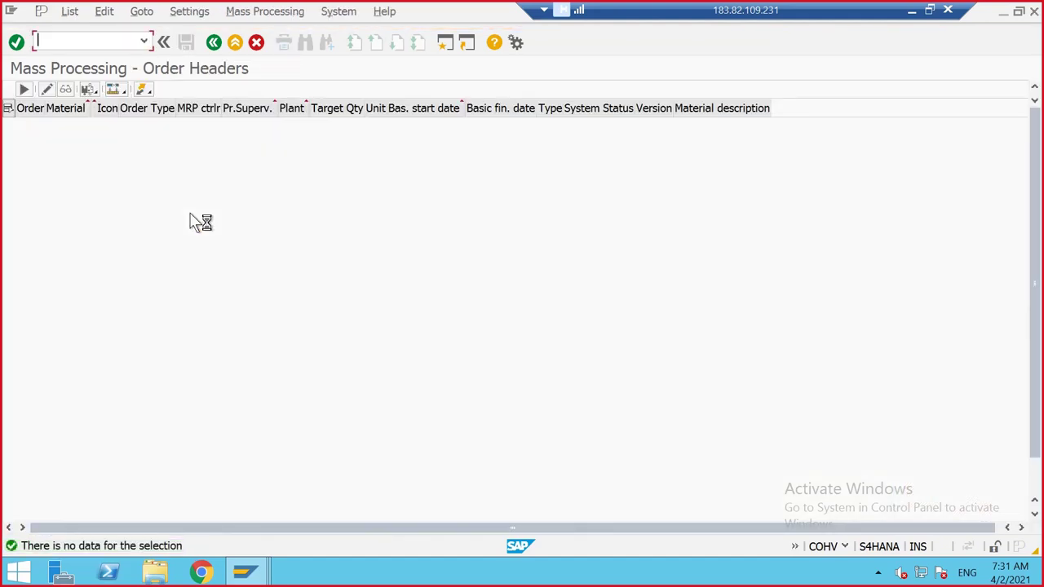
pyautogui.click(215, 44)
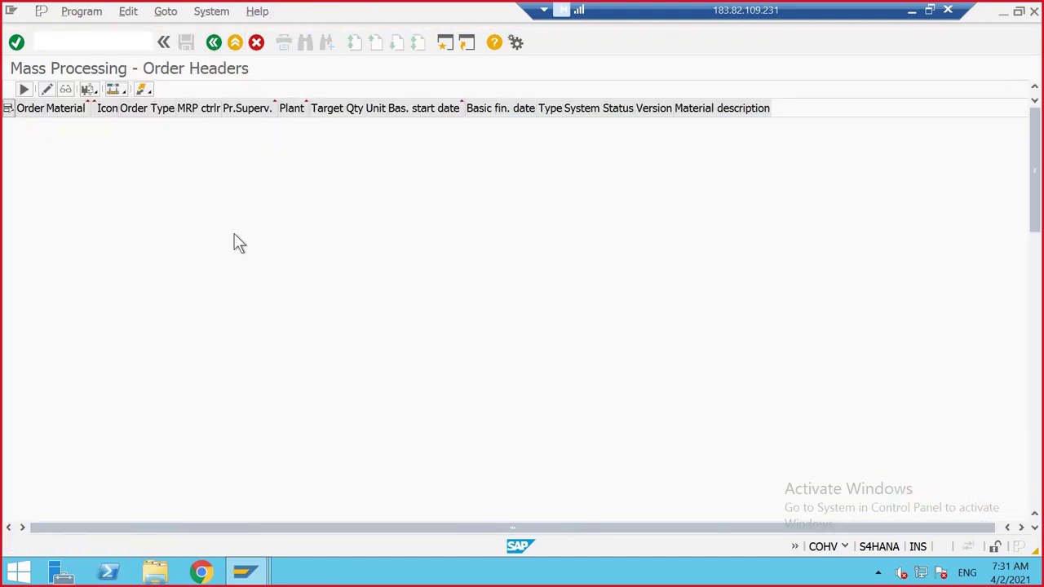
# - Limit the header-level selection to production plant 1710
pyautogui.click(351, 294)
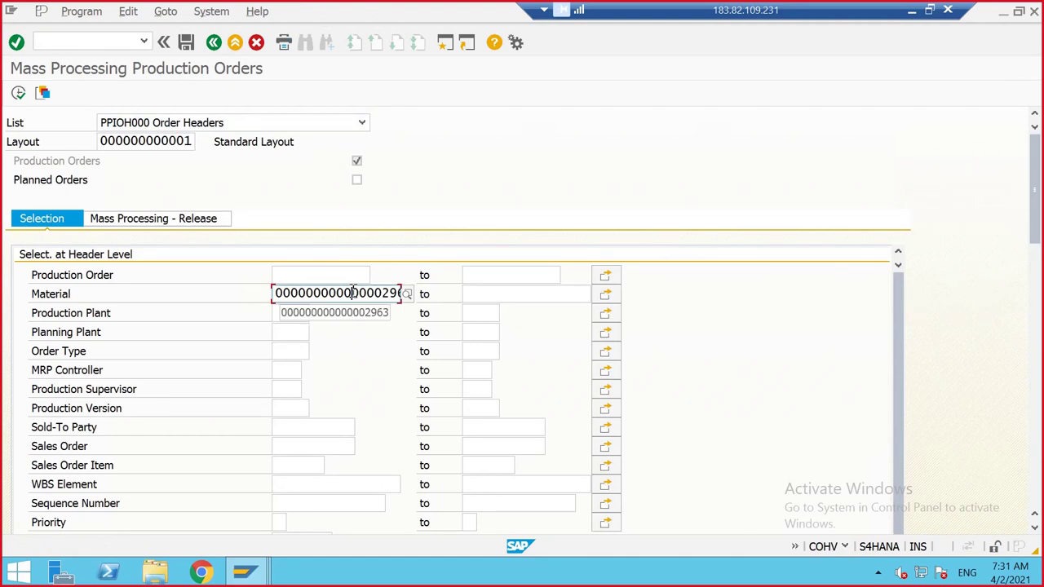
pyautogui.scroll(-3, 315, 357)
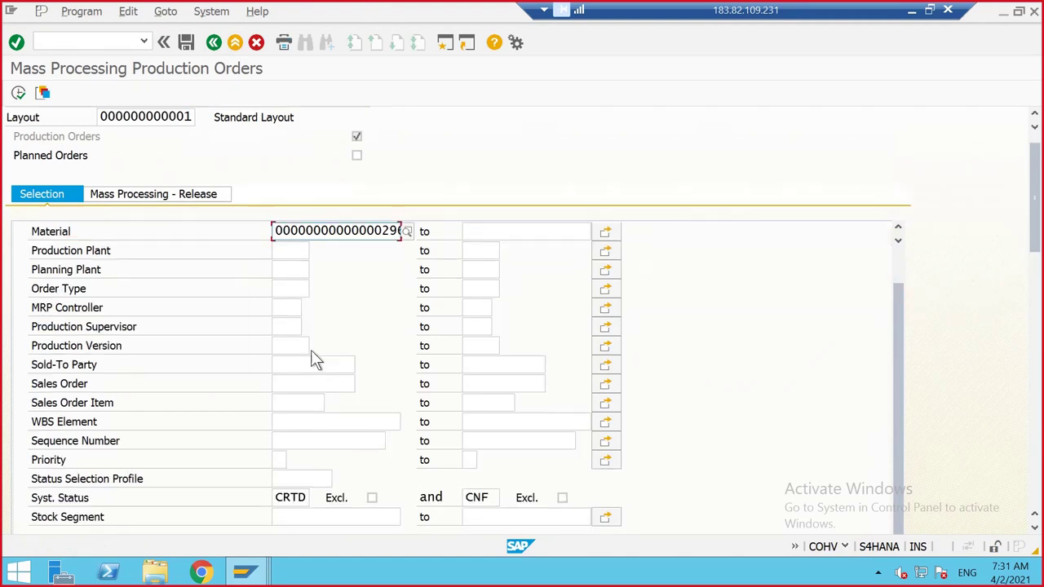
pyautogui.click(292, 217)
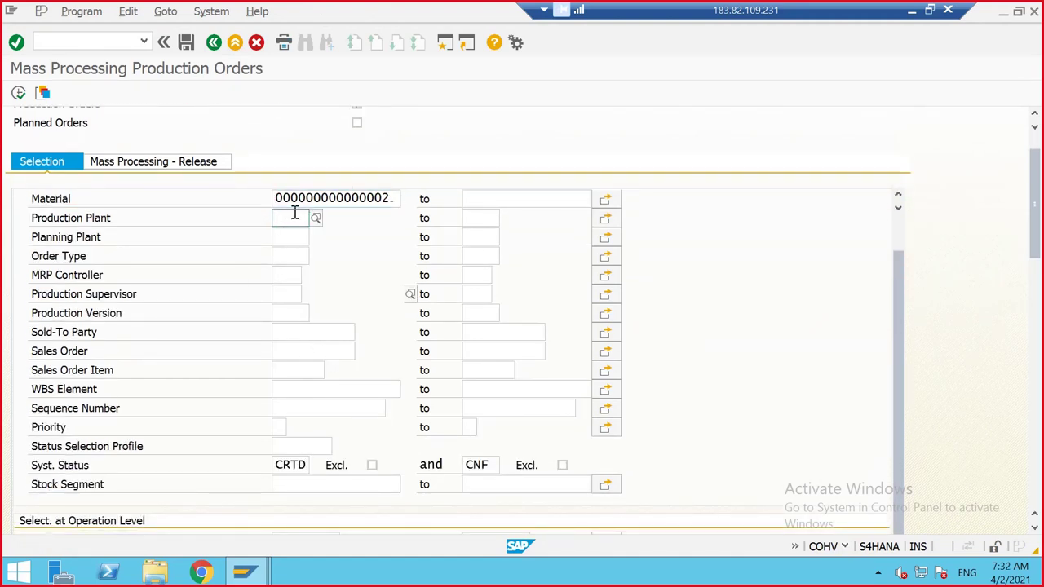
pyautogui.write('1710')
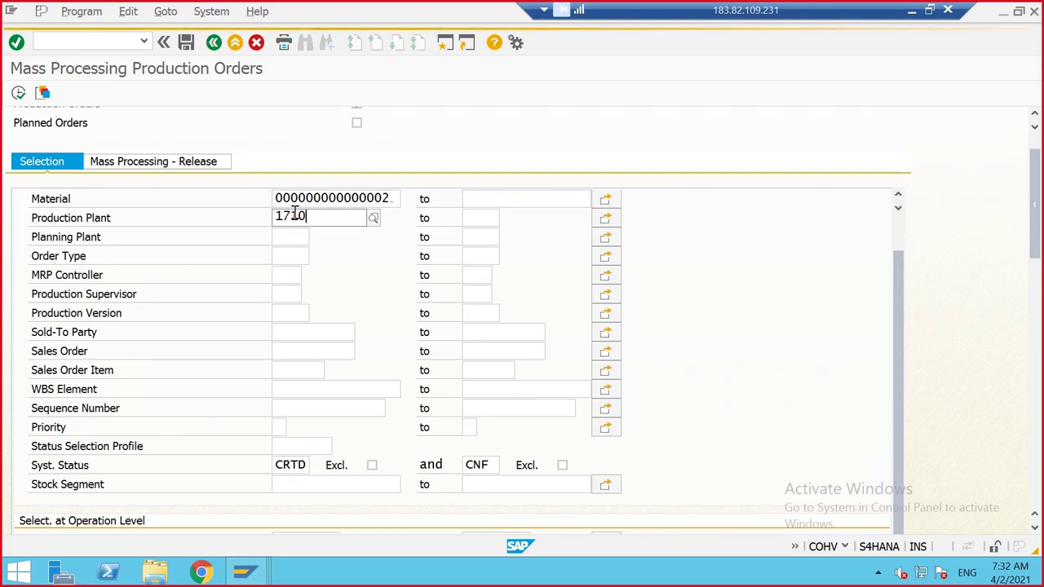
pyautogui.press('BackSpace')
pyautogui.press('BackSpace')
pyautogui.press('BackSpace')
pyautogui.click(295, 215)
pyautogui.write('1710')
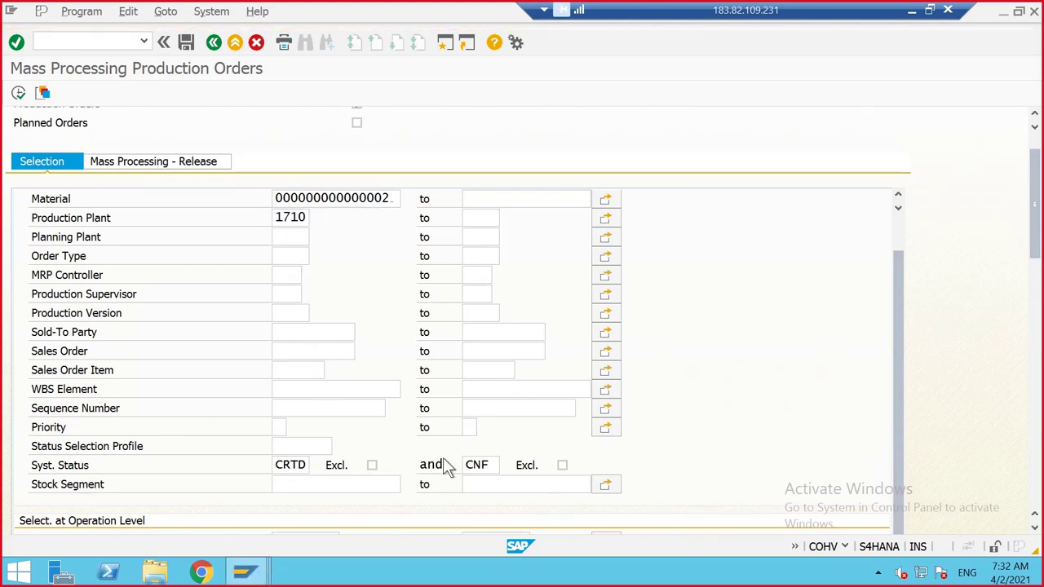
# - Remove the second system status CNF and run the order selection
pyautogui.click(480, 465)
pyautogui.press('BackSpace')
pyautogui.press('BackSpace')
pyautogui.press('BackSpace')
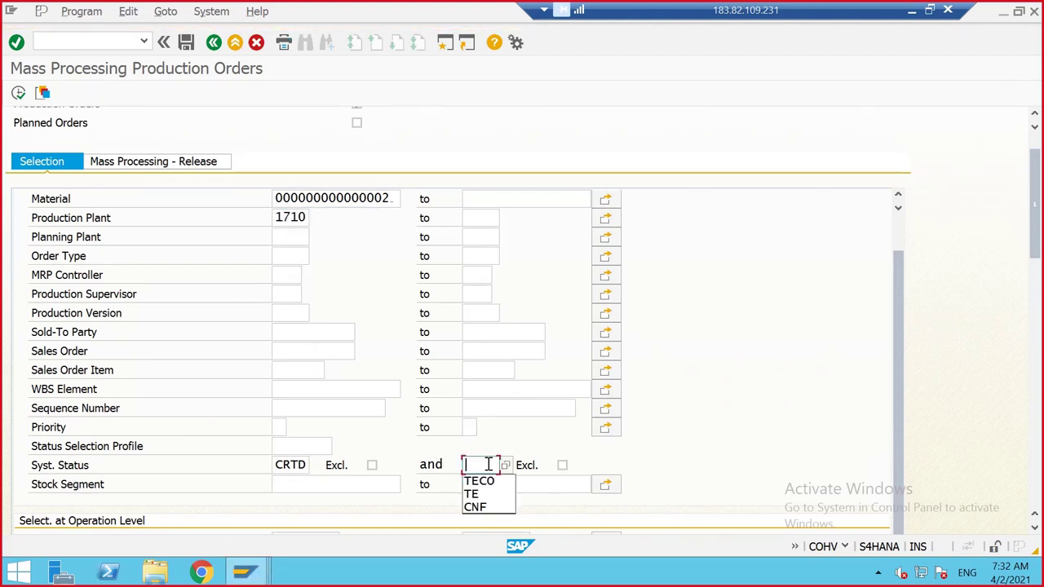
pyautogui.click(19, 93)
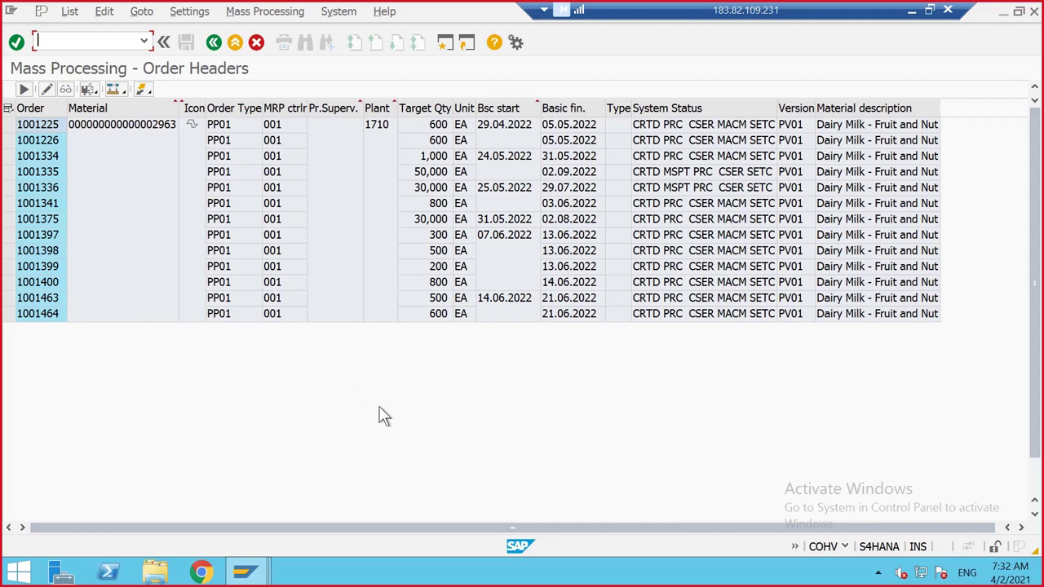
# - Select all listed orders and examine the mass processing functions available for them
pyautogui.click(721, 314)
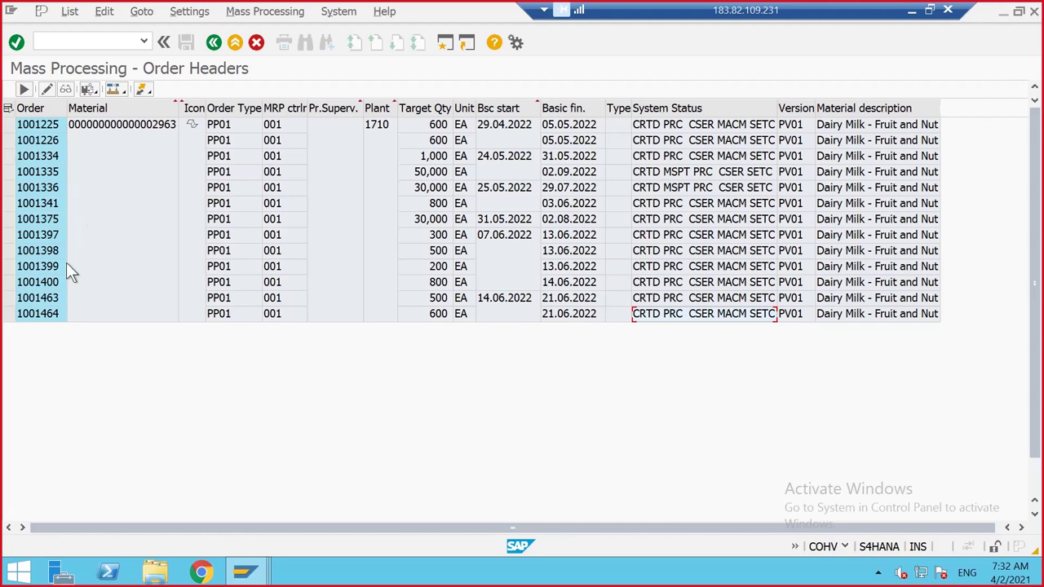
pyautogui.click(53, 297)
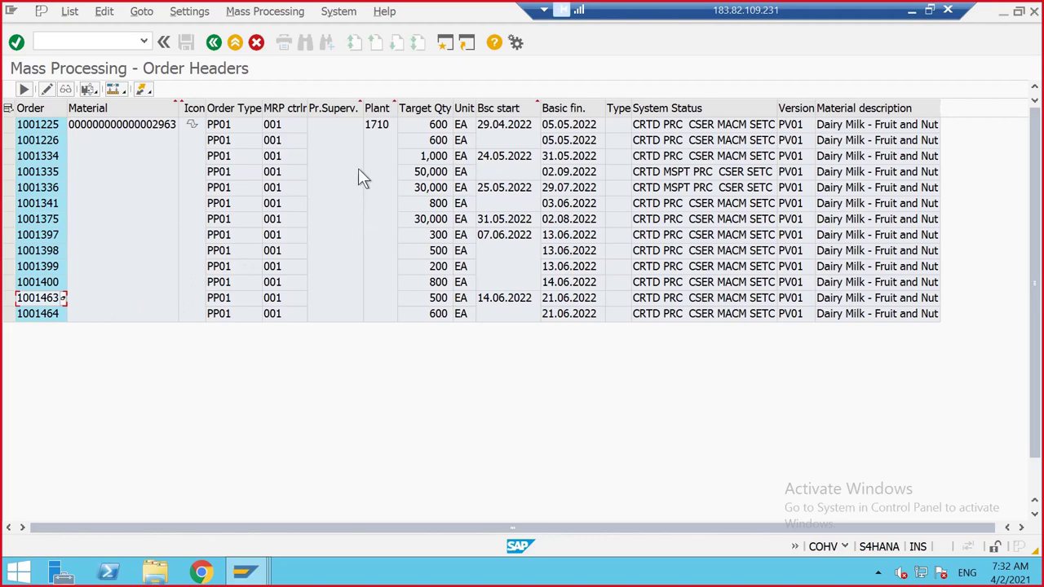
pyautogui.click(7, 108)
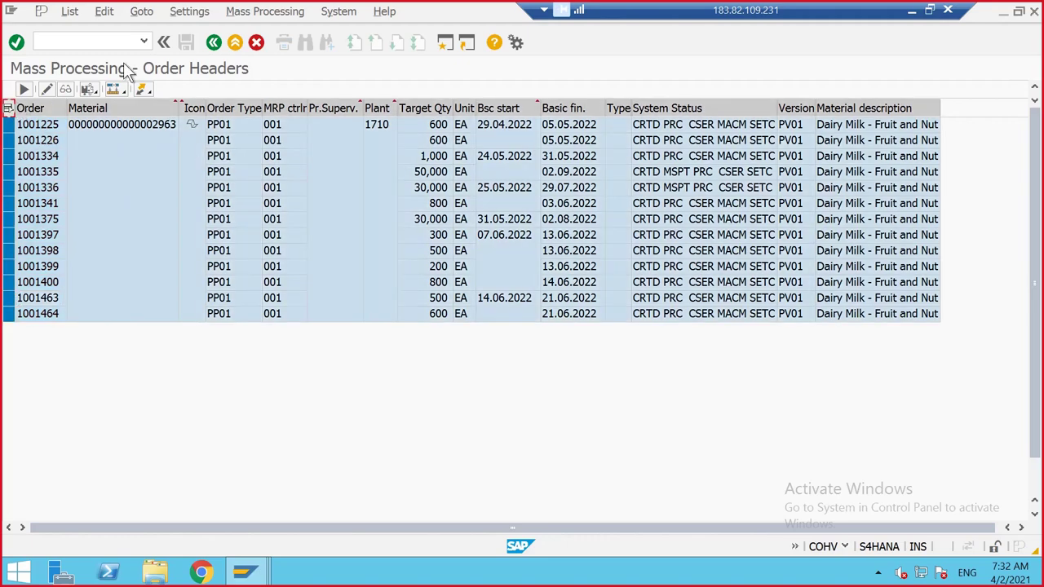
pyautogui.click(123, 91)
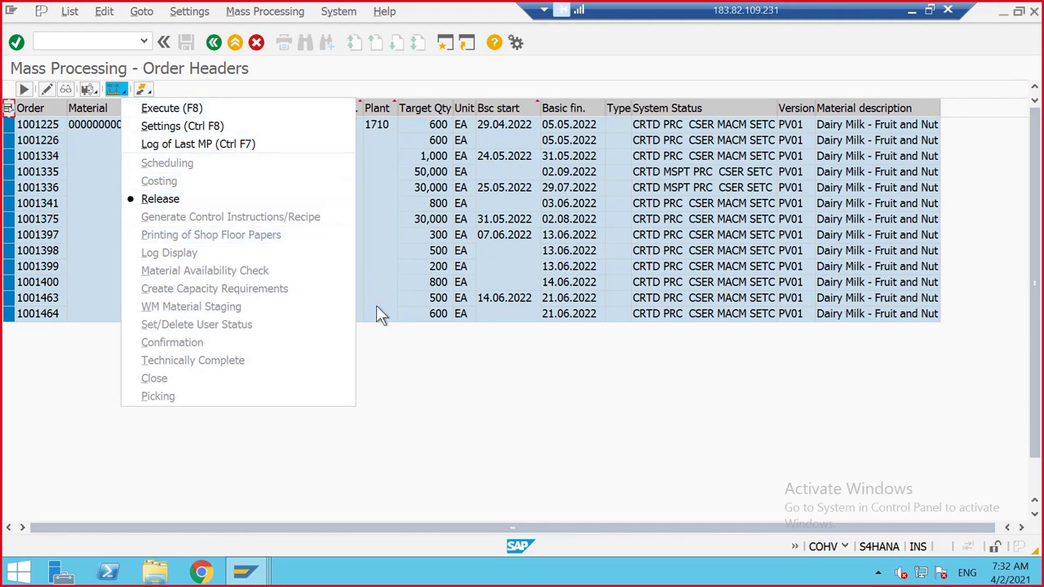
pyautogui.click(404, 355)
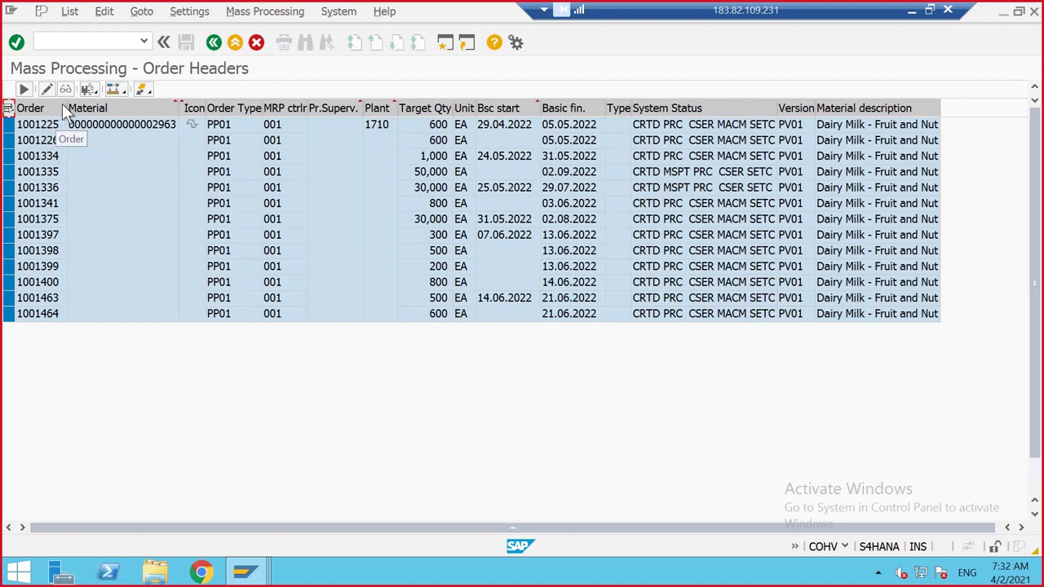
pyautogui.click(45, 300)
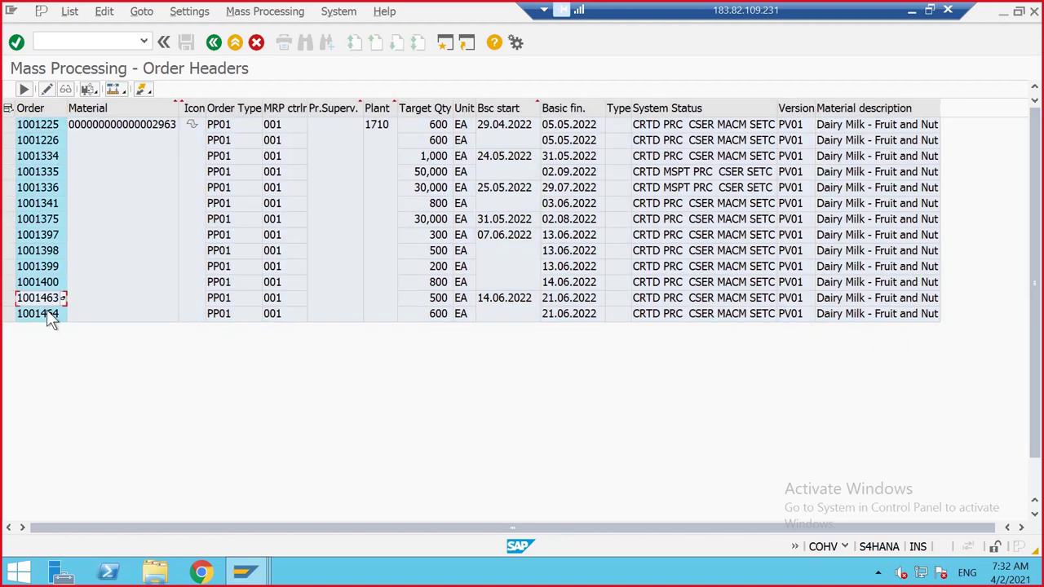
# - Select the last three listed orders, execute their mass release, and confirm the release of each order despite the missing profit center
pyautogui.click(41, 288)
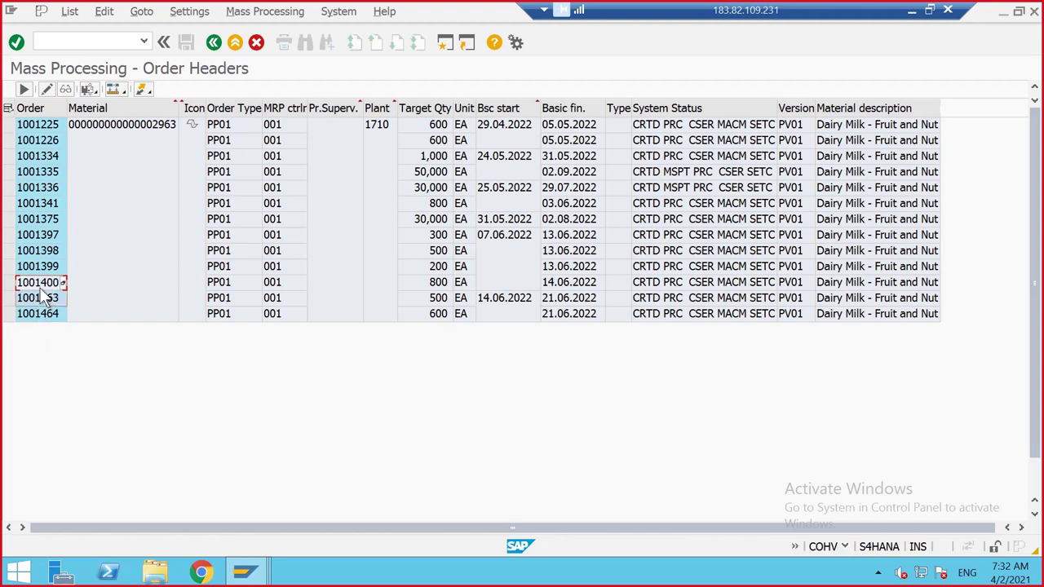
pyautogui.click(8, 284)
pyautogui.moveTo(11, 298); pyautogui.dragTo(10, 314)
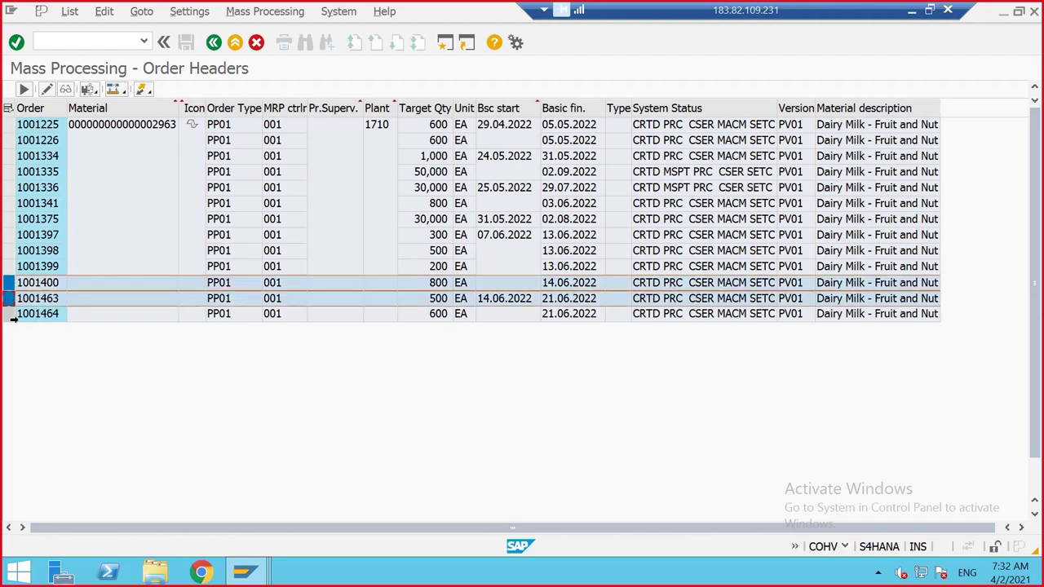
pyautogui.click(118, 87)
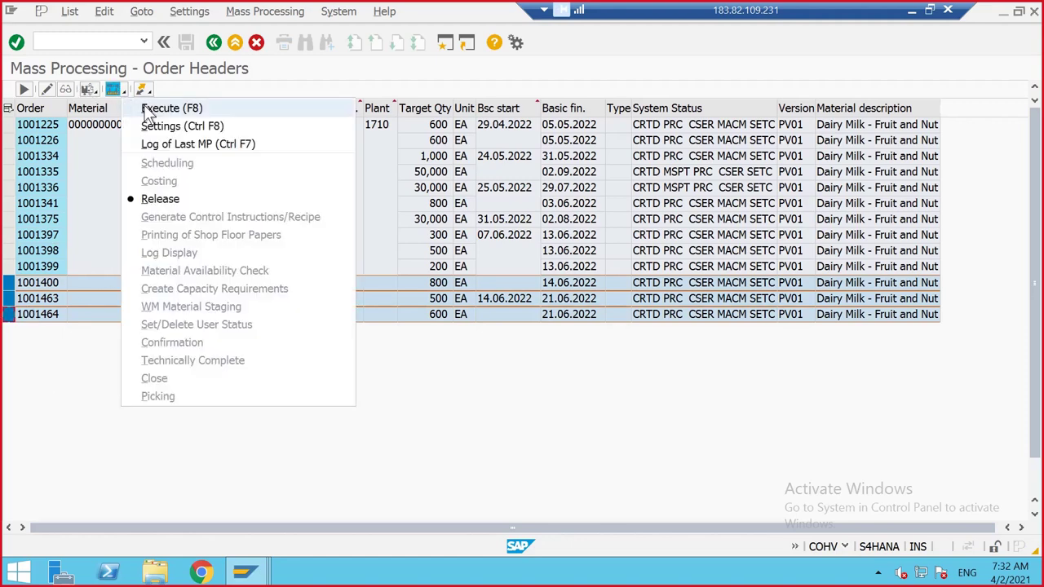
pyautogui.click(151, 110)
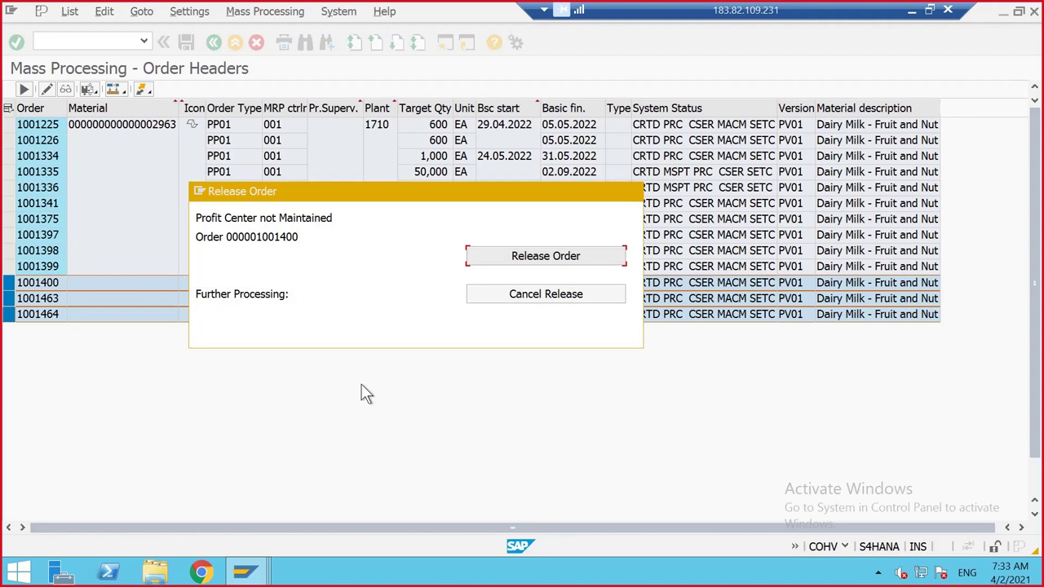
pyautogui.click(536, 259)
pyautogui.click(536, 259)
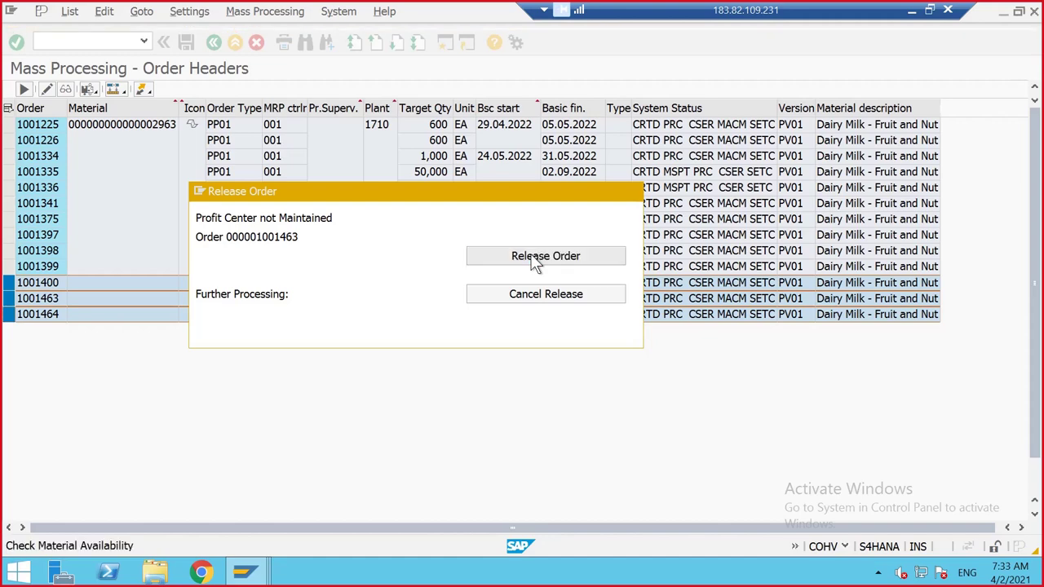
pyautogui.click(536, 259)
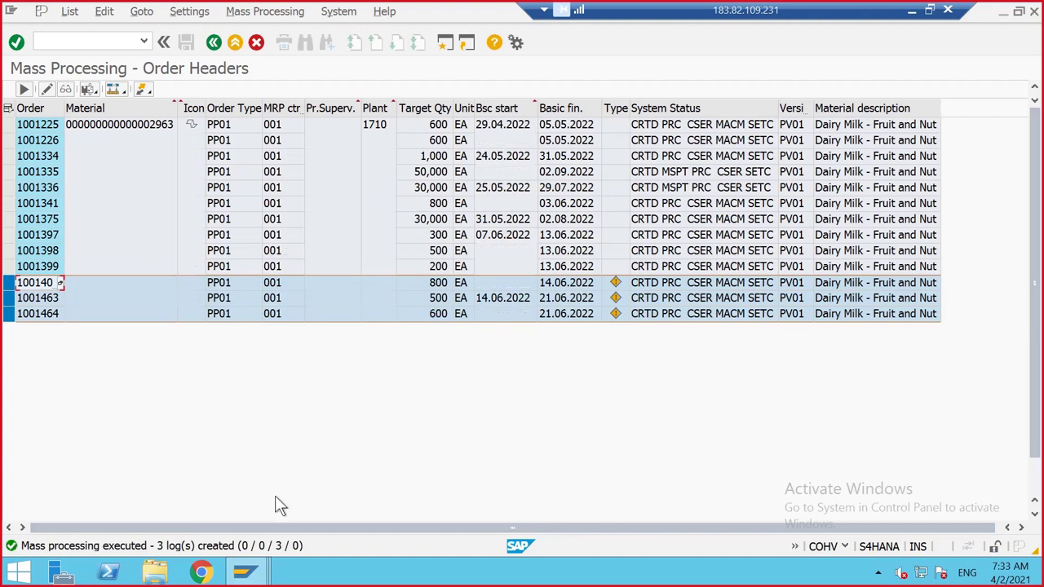
# - Expand the list's function bar, widen the Order column and mark the last three order numbers
pyautogui.click(25, 90)
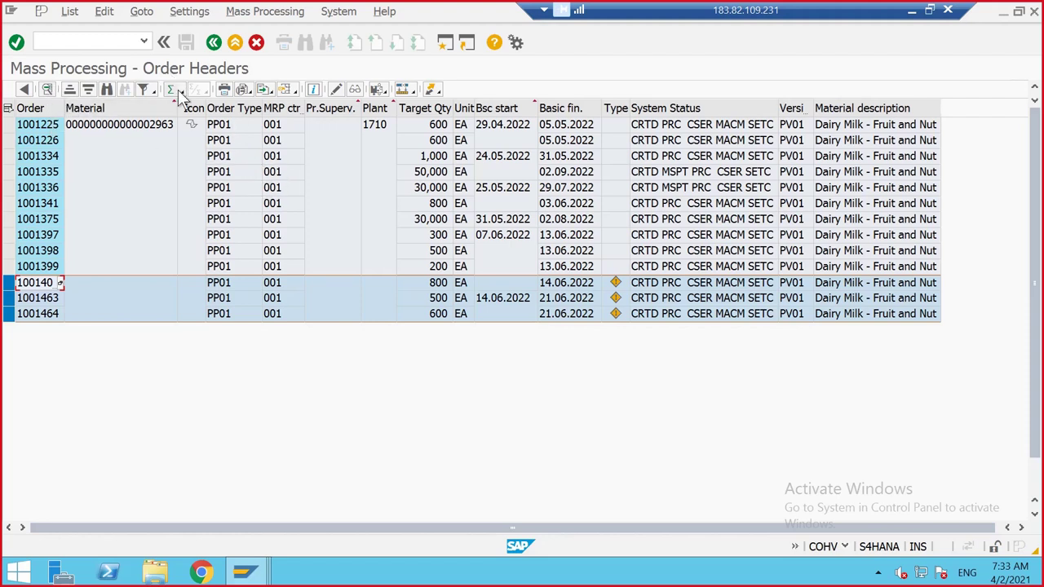
pyautogui.click(51, 312)
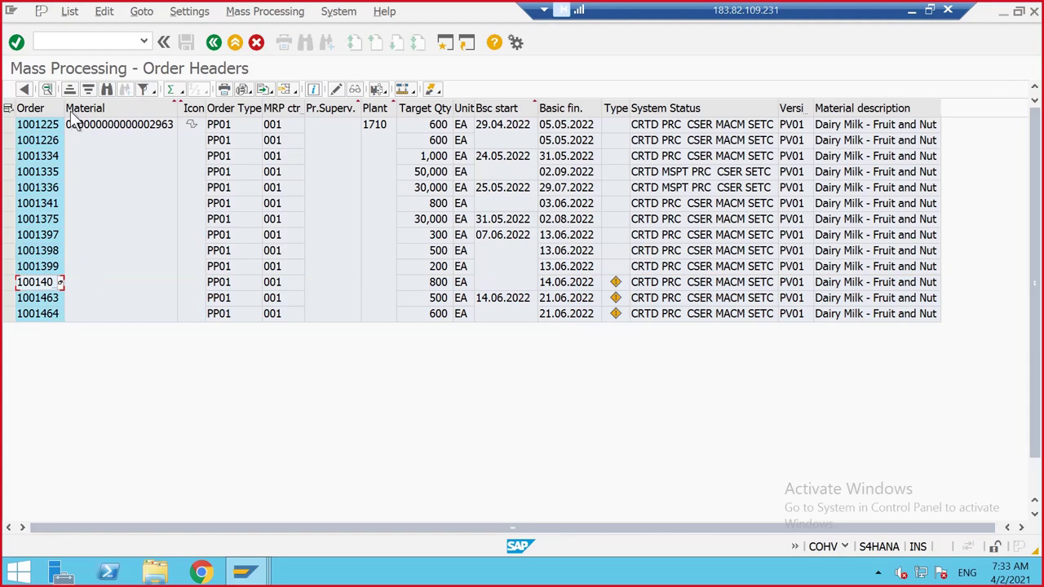
pyautogui.moveTo(64, 107); pyautogui.dragTo(101, 108)
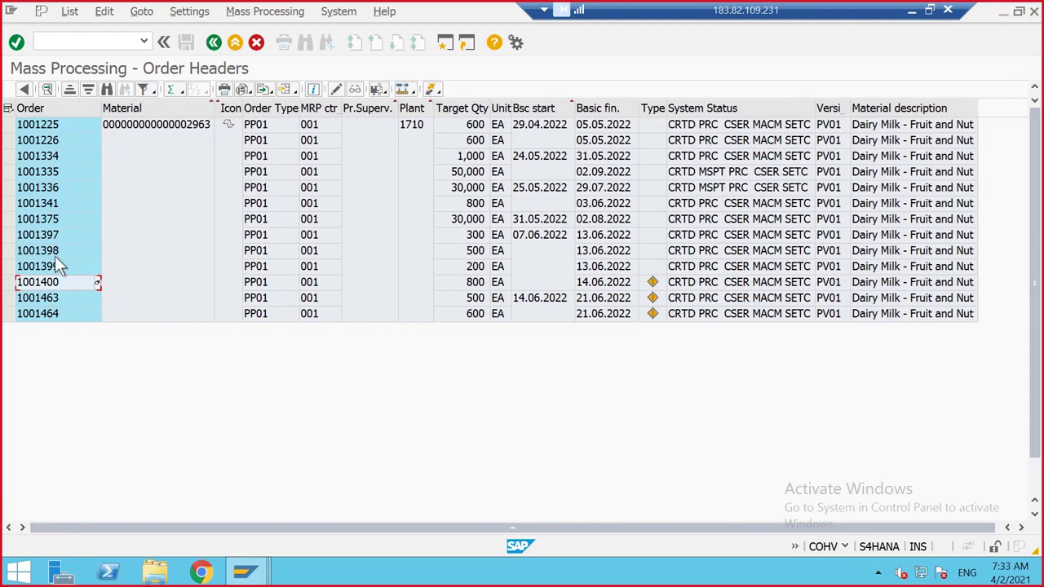
pyautogui.keyDown('ctrl'); pyautogui.click(57, 297); pyautogui.keyUp('ctrl')
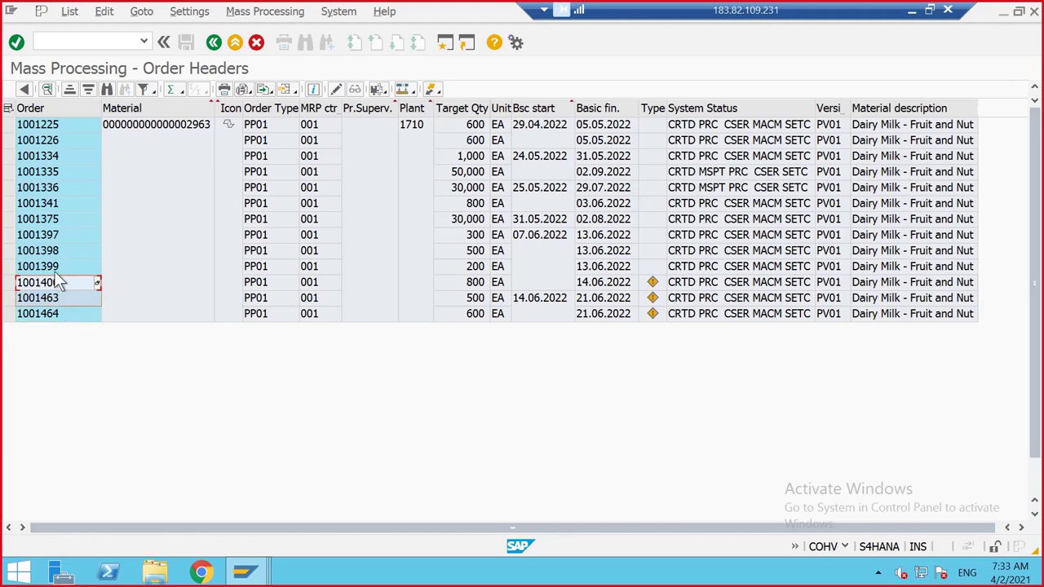
pyautogui.keyDown('ctrl'); pyautogui.click(59, 300); pyautogui.keyUp('ctrl')
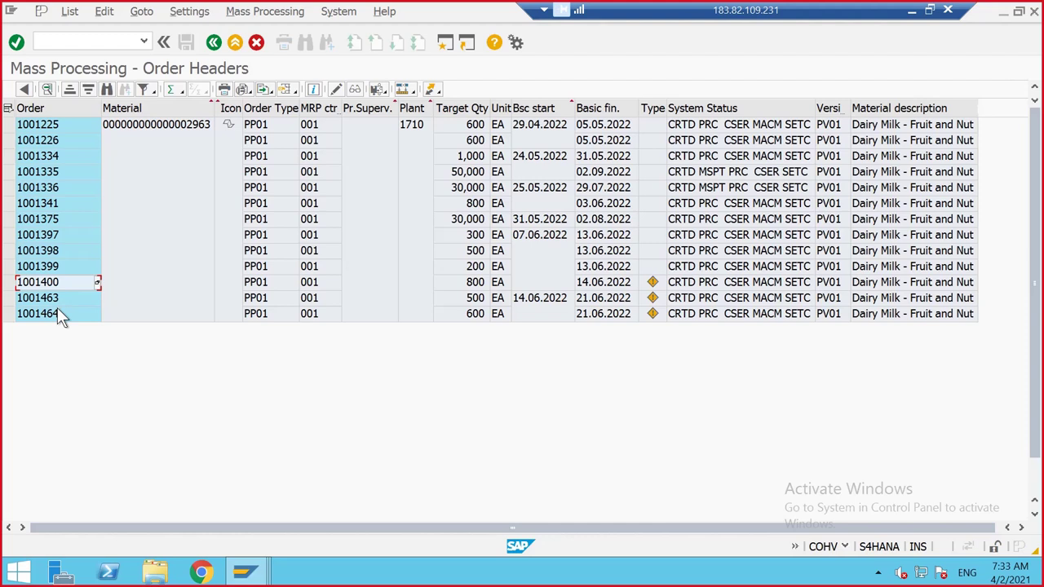
pyautogui.keyDown('ctrl'); pyautogui.click(55, 300); pyautogui.keyUp('ctrl')
pyautogui.keyDown('ctrl'); pyautogui.click(57, 314); pyautogui.keyUp('ctrl')
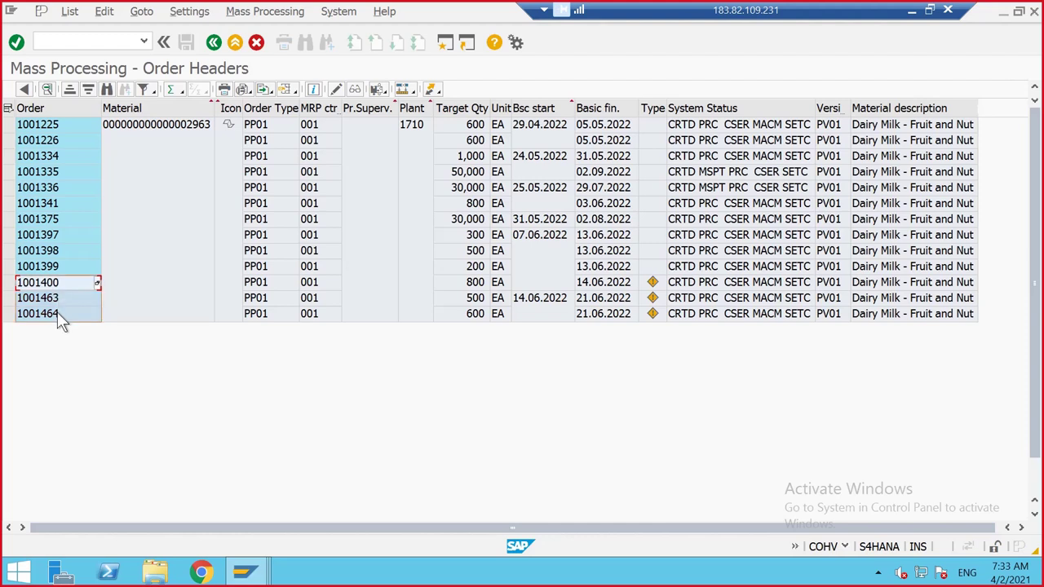
# - Switch to Excel and record the number of the released 800 EA order in cell D6 of the Day 21 sheet
pyautogui.click(915, 9)
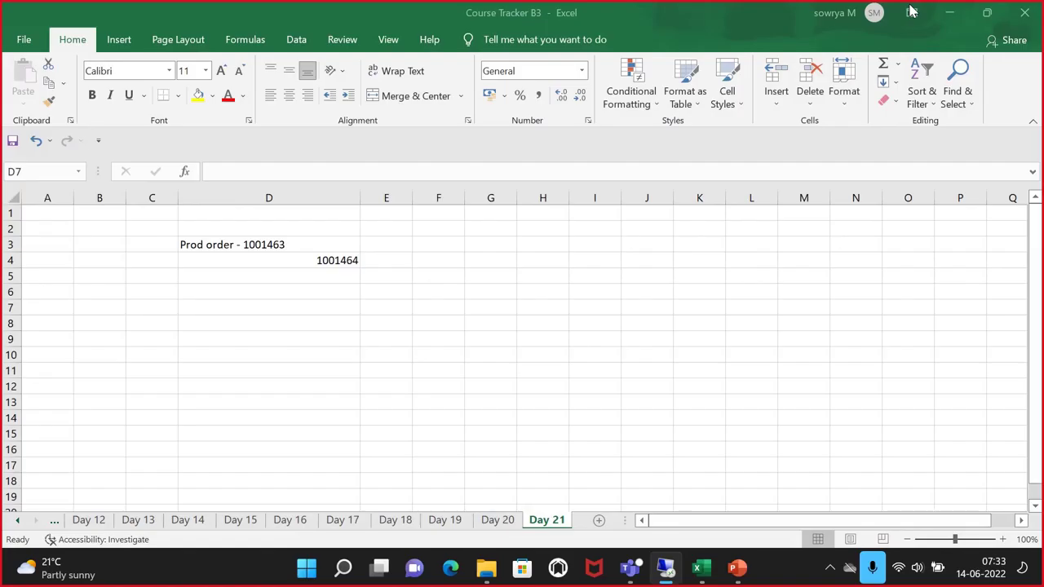
pyautogui.click(343, 275)
pyautogui.click(323, 295)
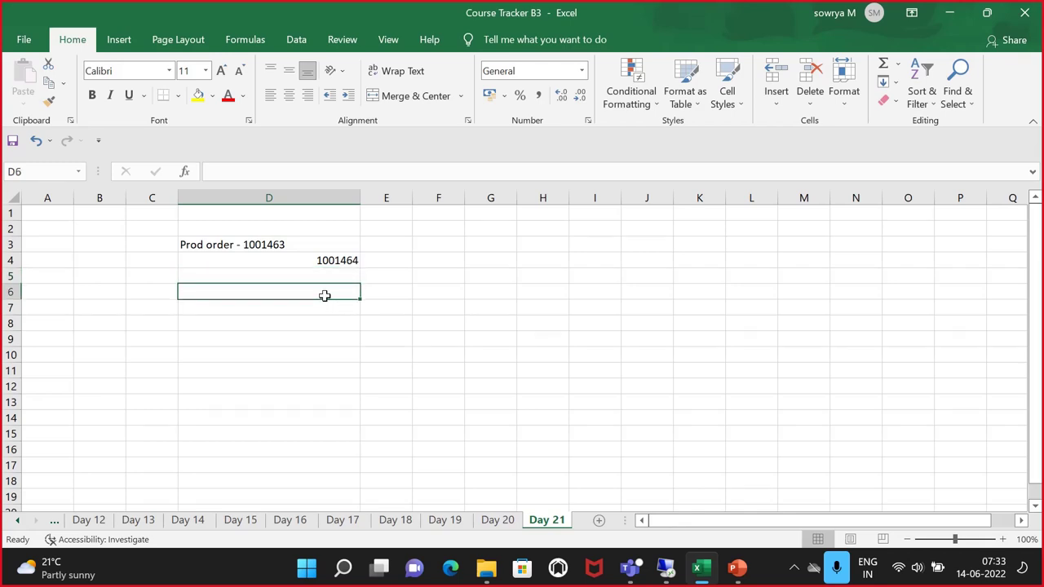
pyautogui.write('1001')
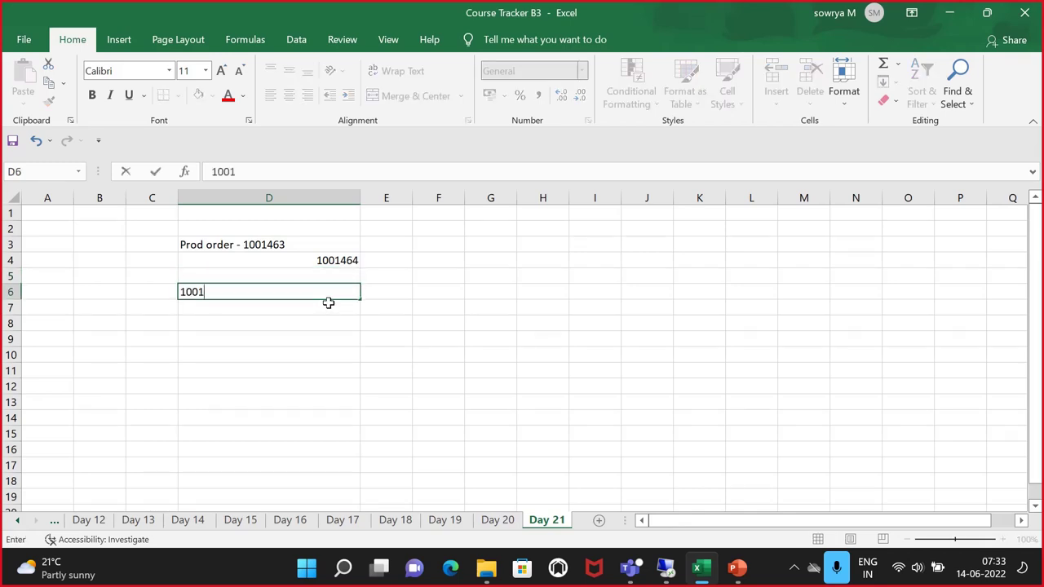
pyautogui.write('400')
pyautogui.click(486, 354)
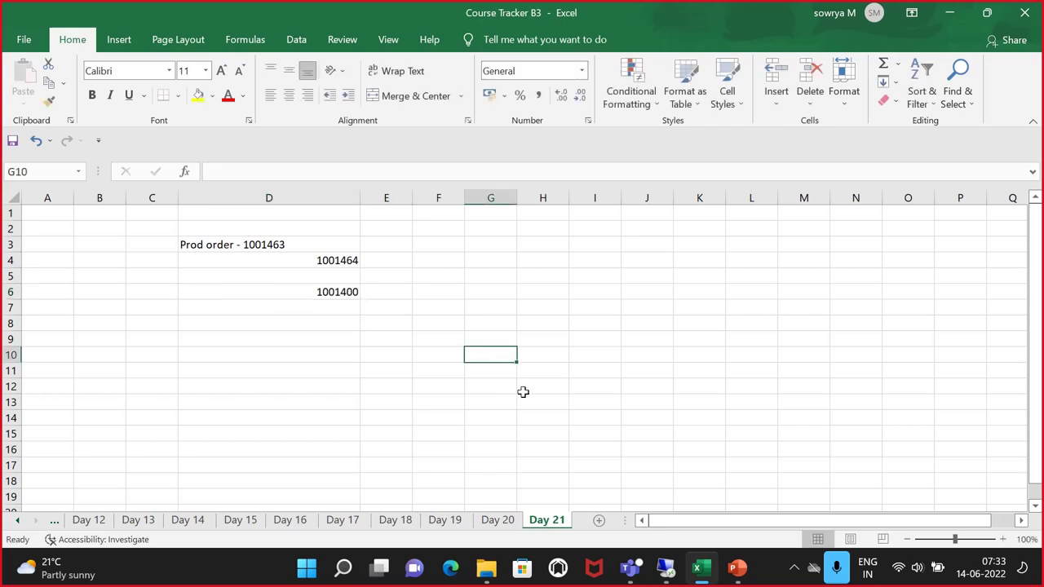
# - Switch back to SAP, leave the order list and start transaction CO02 for changing production orders
pyautogui.click(667, 570)
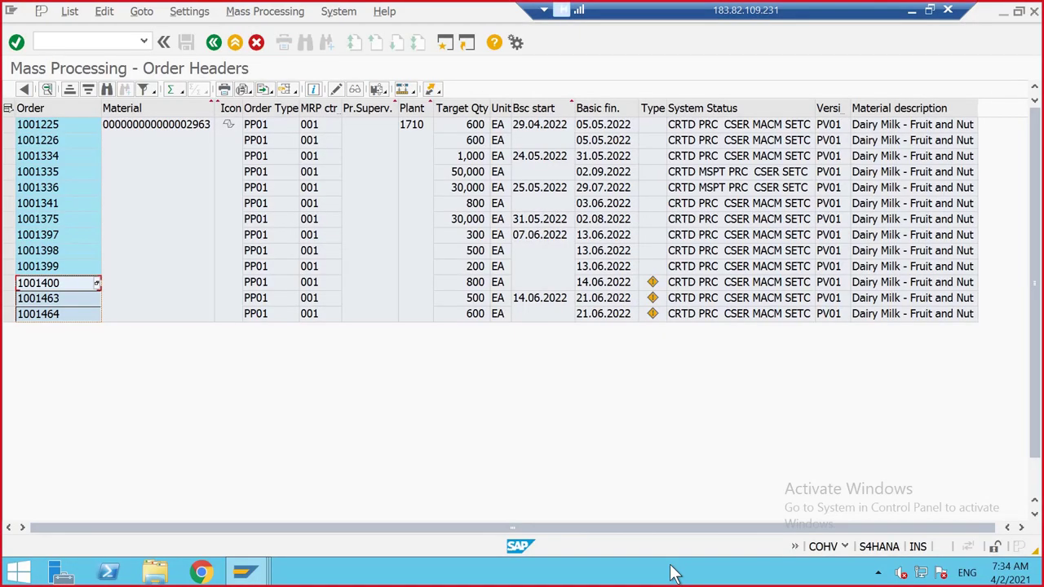
pyautogui.click(215, 42)
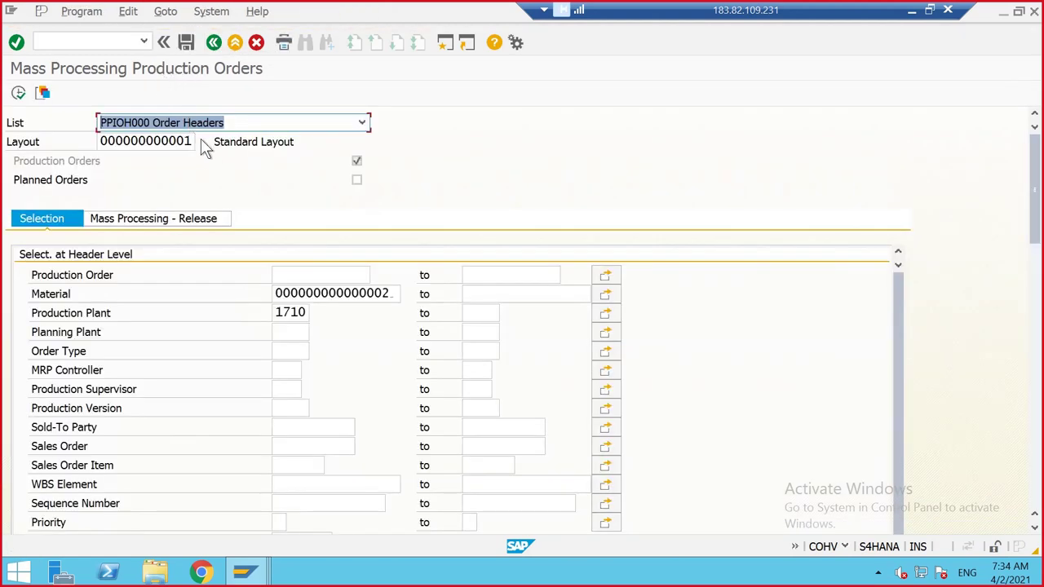
pyautogui.click(93, 40)
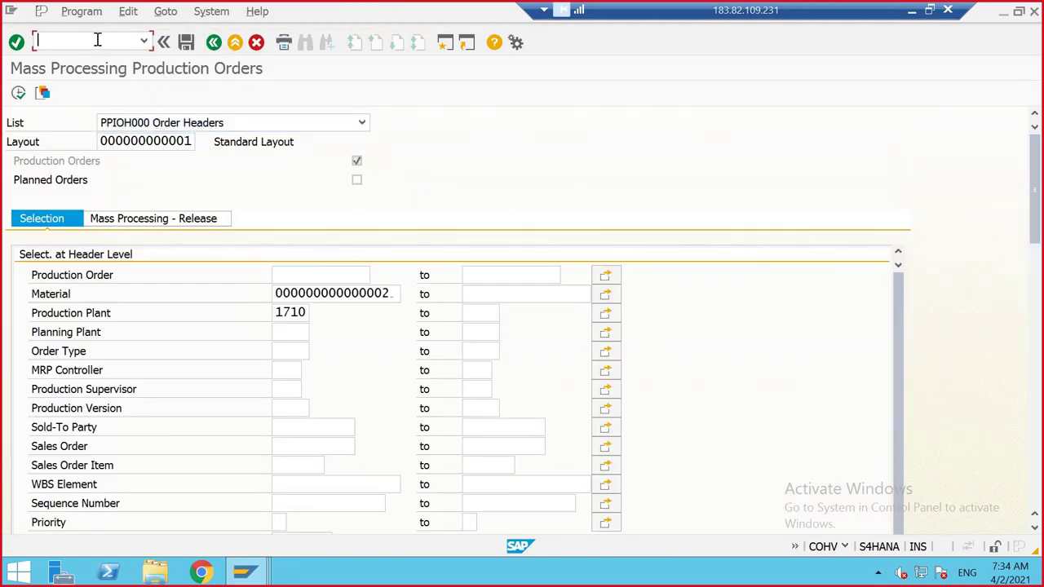
pyautogui.write('/NCO02')
pyautogui.press('Return')
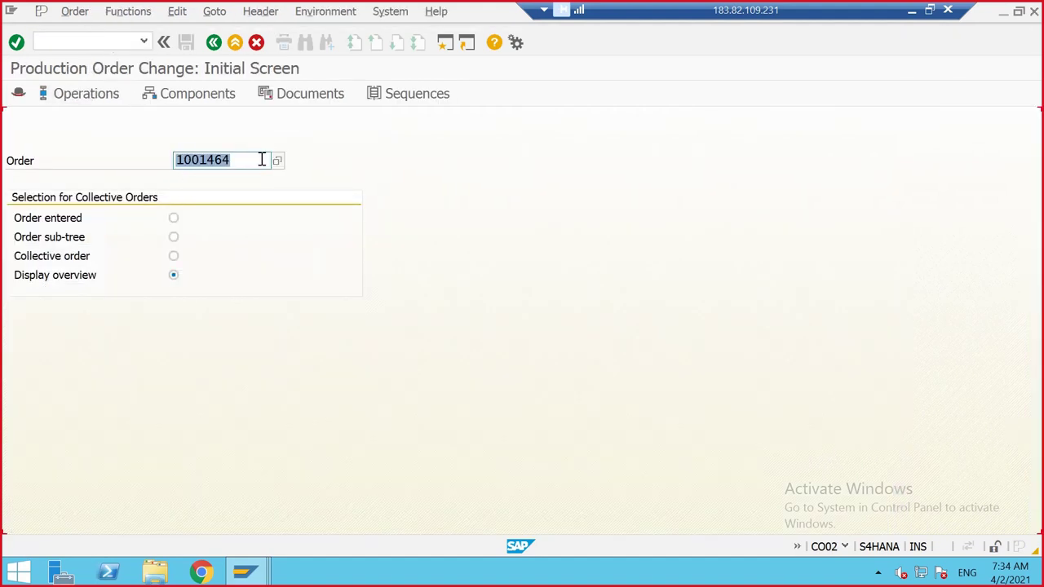
# - Open the released 500 EA order and check the system status in its header
pyautogui.click(262, 159)
pyautogui.press('BackSpace')
pyautogui.write('3')
pyautogui.press('Return')
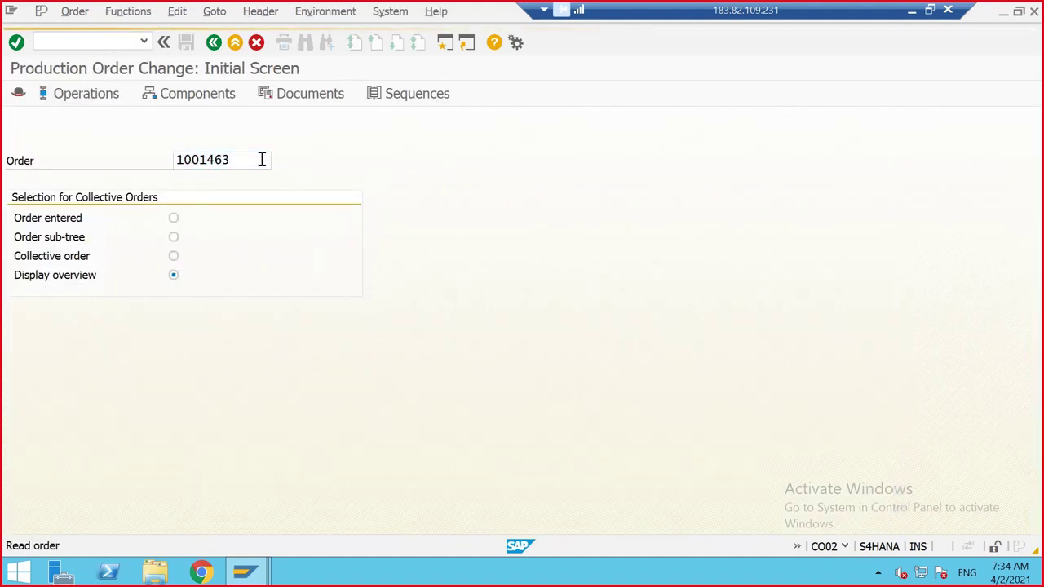
pyautogui.click(132, 161)
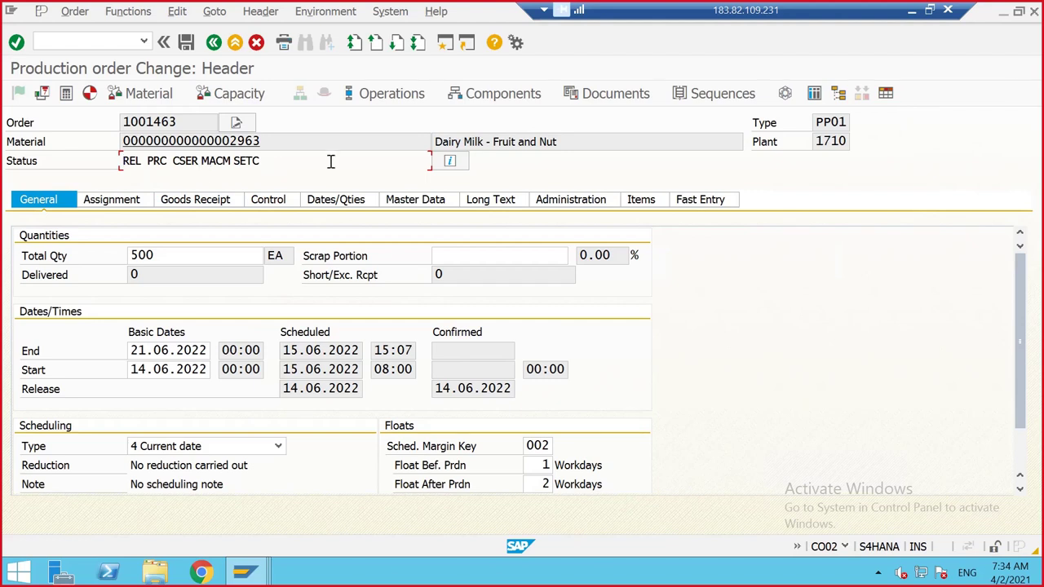
pyautogui.moveTo(272, 155); pyautogui.dragTo(128, 167)
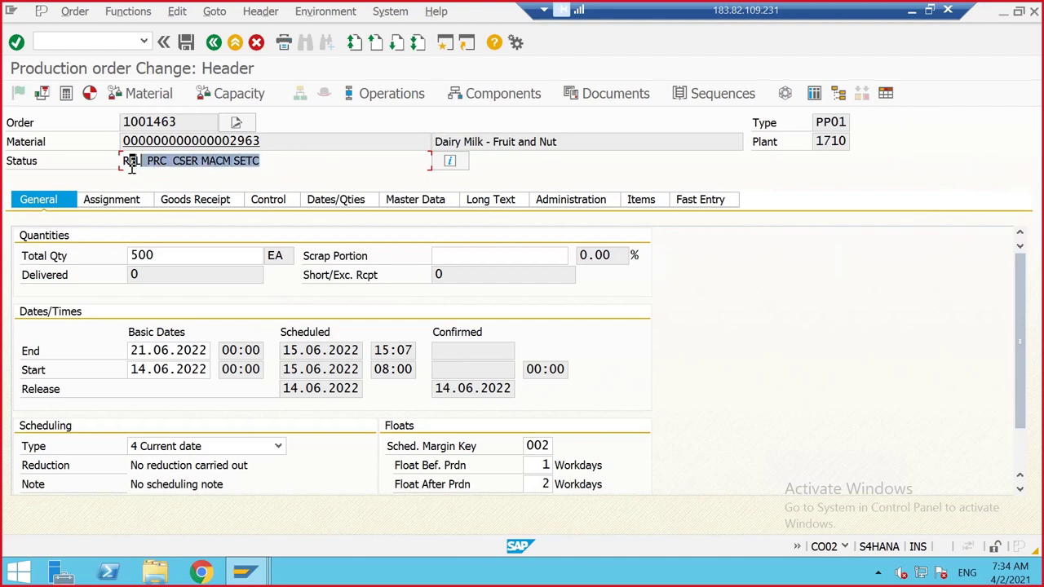
pyautogui.click(129, 168)
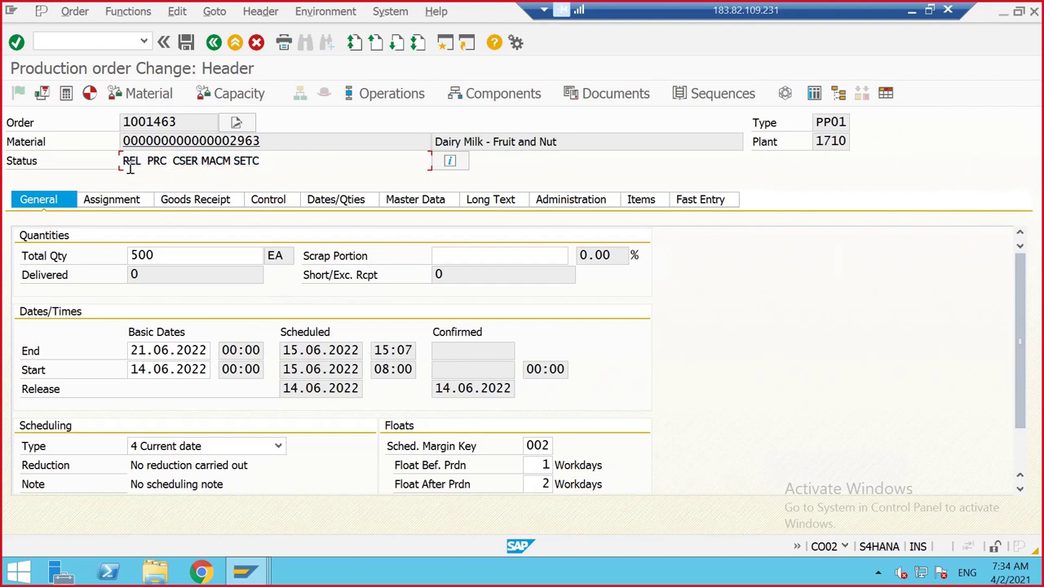
# - Return to the initial screen and open the released 600 EA order to check its status
pyautogui.click(214, 42)
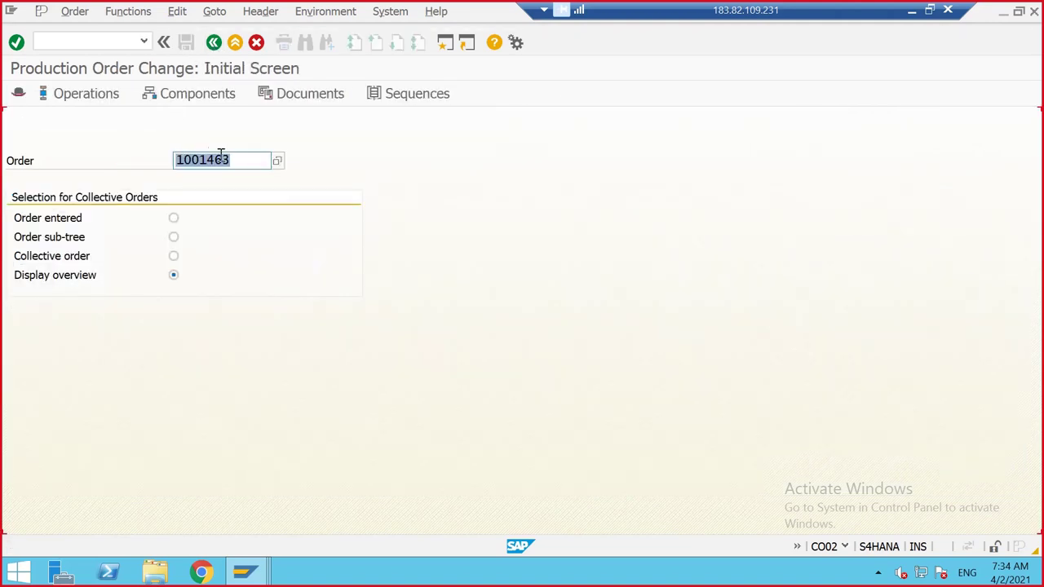
pyautogui.click(243, 166)
pyautogui.press('BackSpace')
pyautogui.write('4')
pyautogui.press('Return')
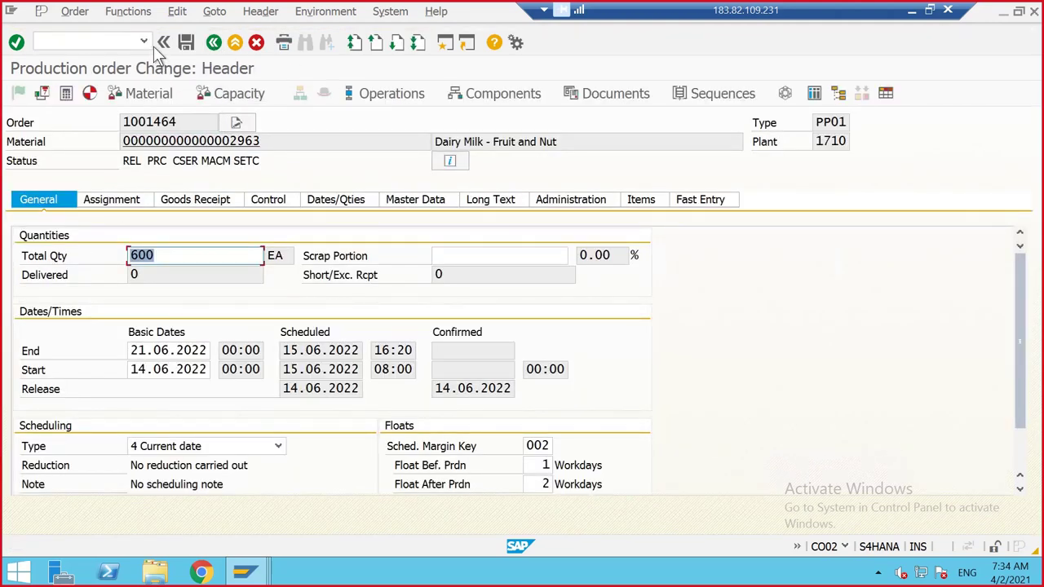
# - Examine the operation overview of the 600 EA order and save the order
pyautogui.click(98, 43)
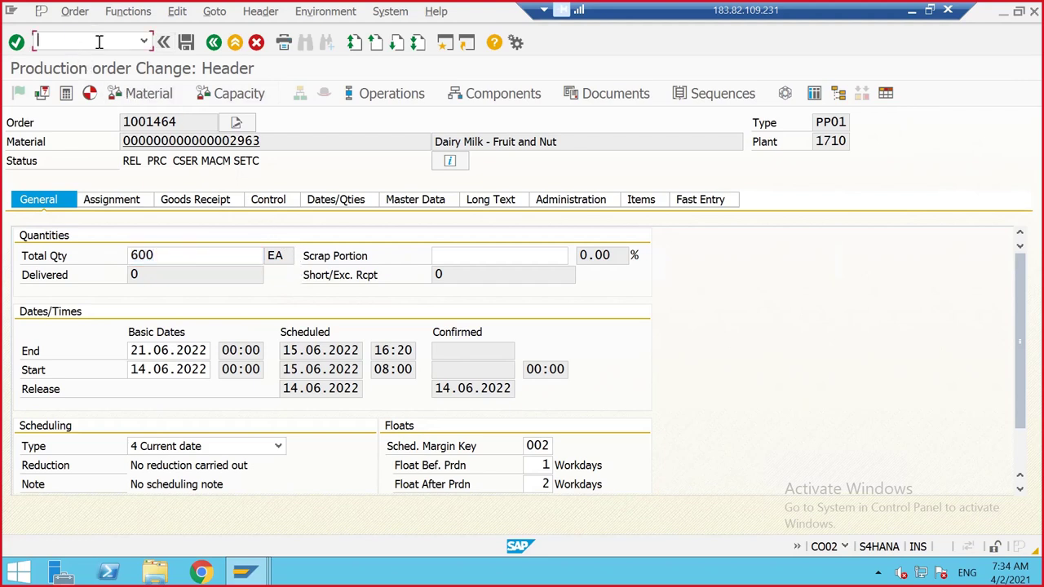
pyautogui.click(390, 93)
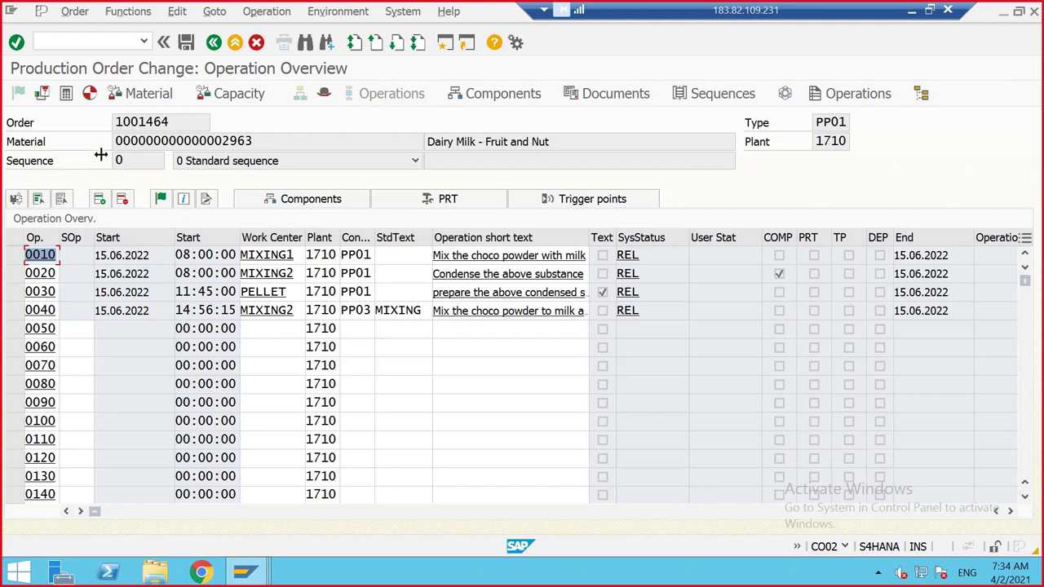
pyautogui.click(85, 40)
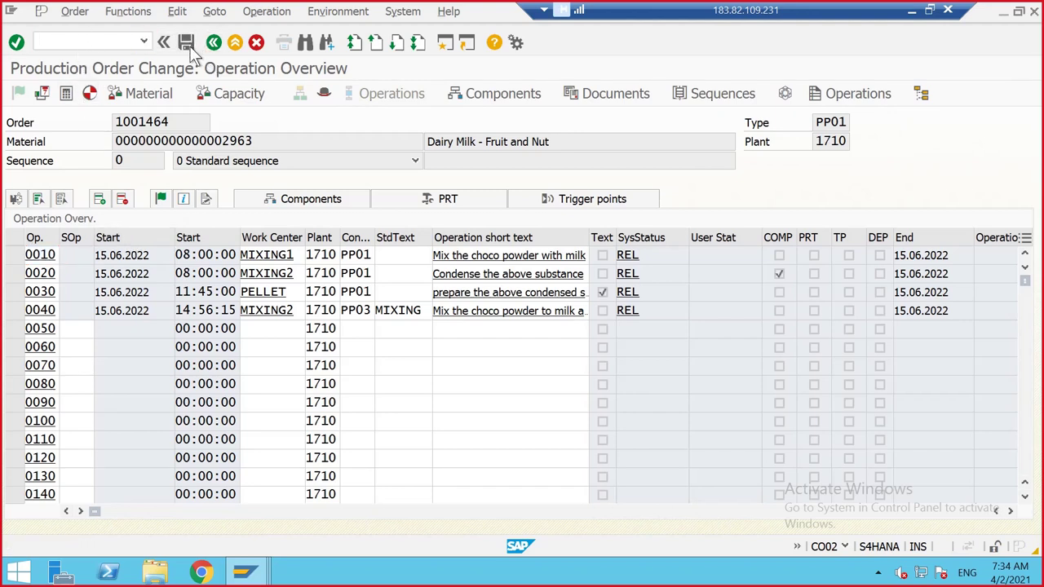
pyautogui.click(189, 41)
# - Start transaction CO01 and open a new production order header for material 2963, plant 1710, order type PP01
pyautogui.click(72, 39)
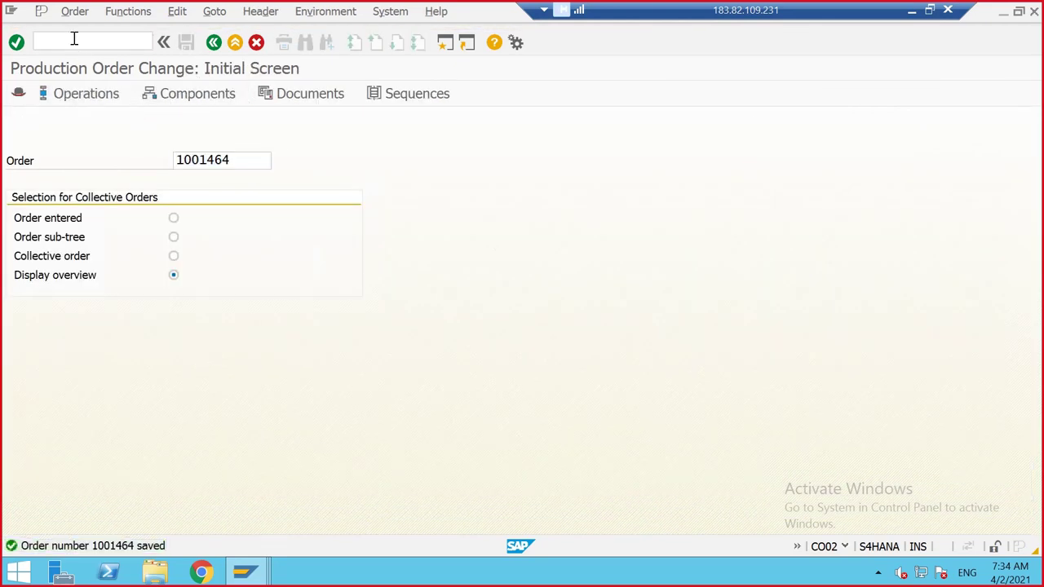
pyautogui.write('/NCO0')
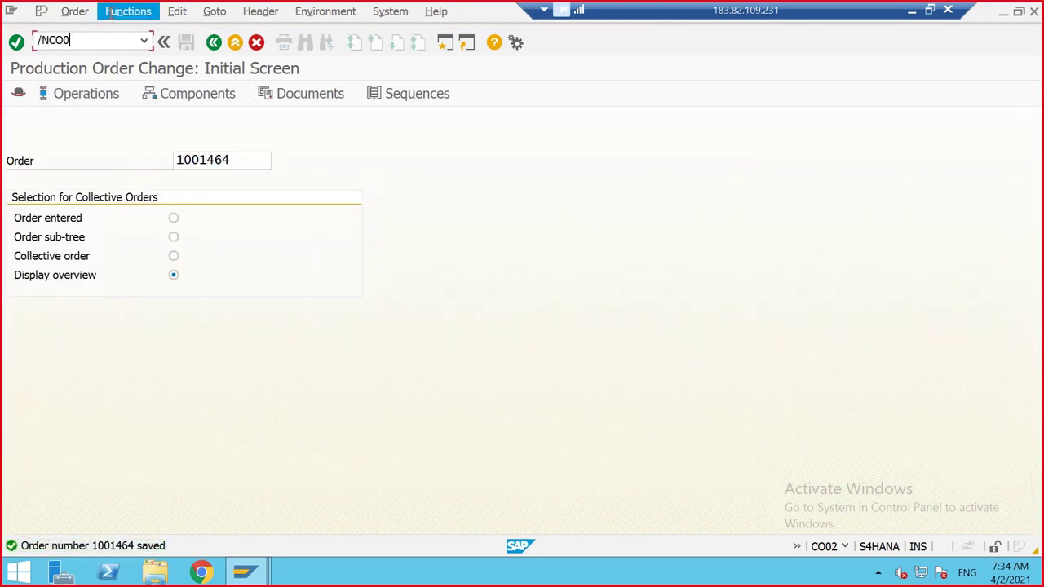
pyautogui.write('1')
pyautogui.press('Return')
pyautogui.click(187, 164)
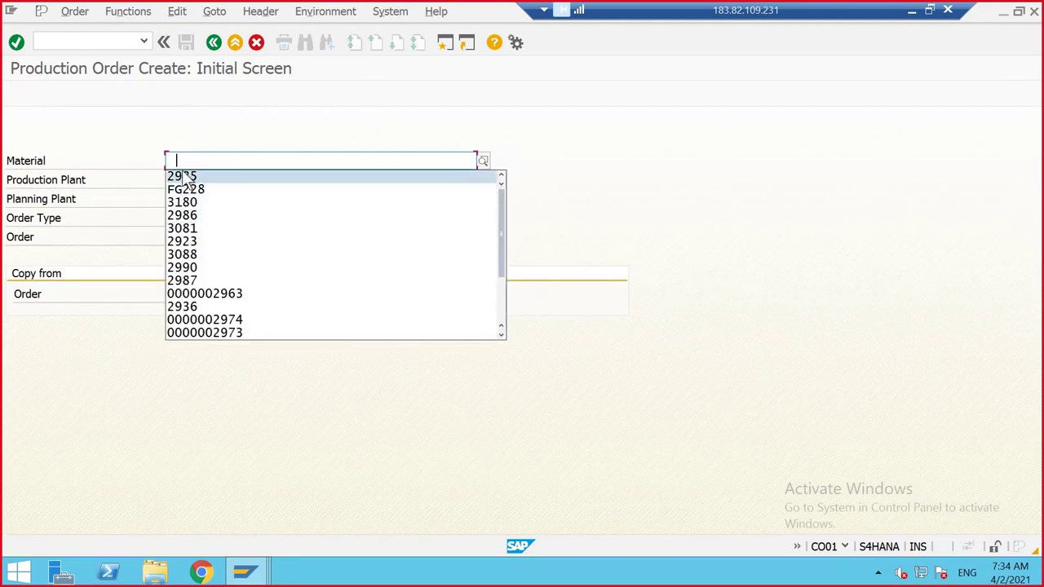
pyautogui.click(185, 160)
pyautogui.write('2963')
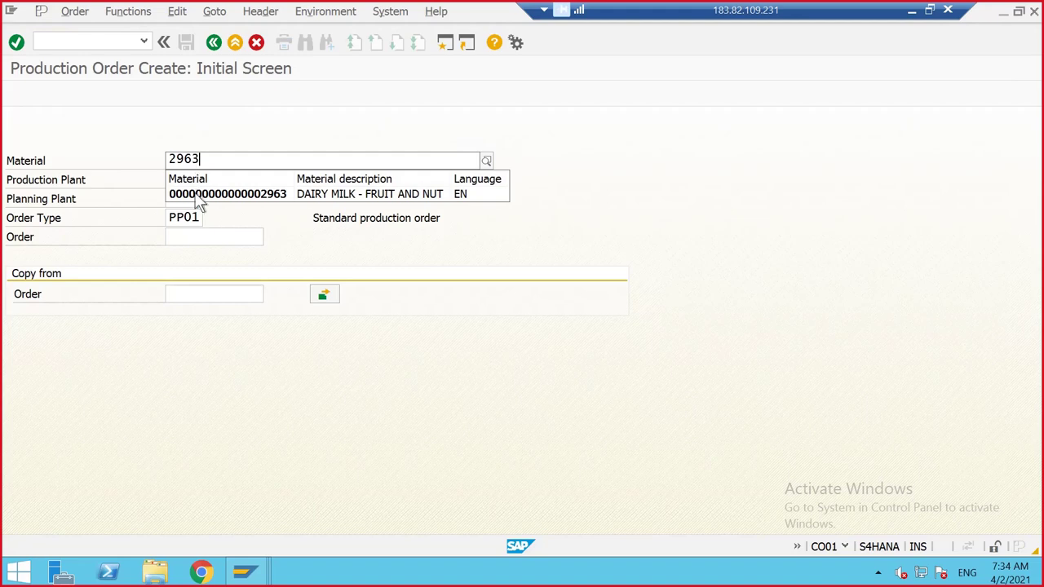
pyautogui.click(193, 197)
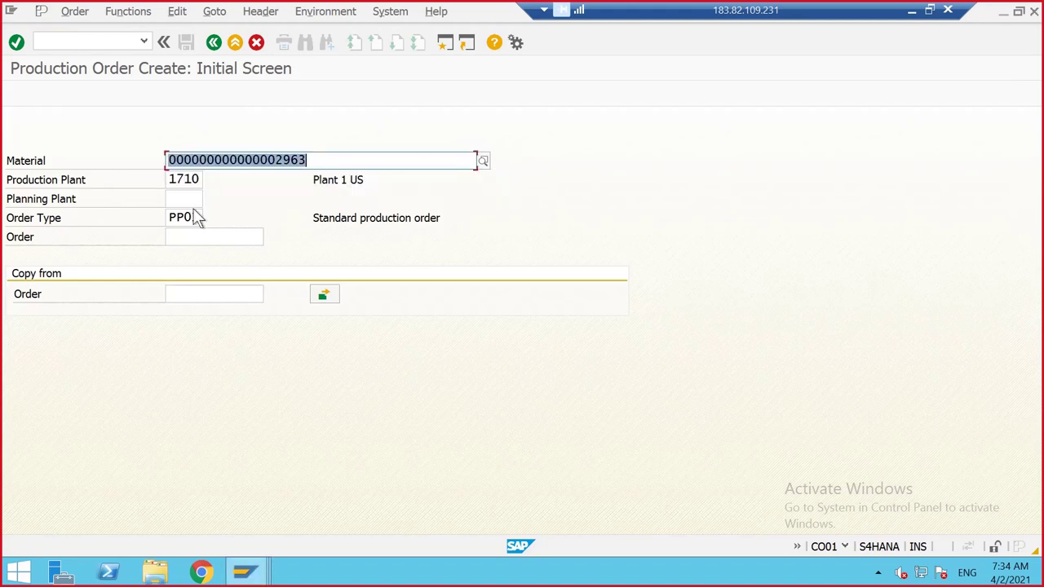
pyautogui.click(196, 217)
pyautogui.press('Return')
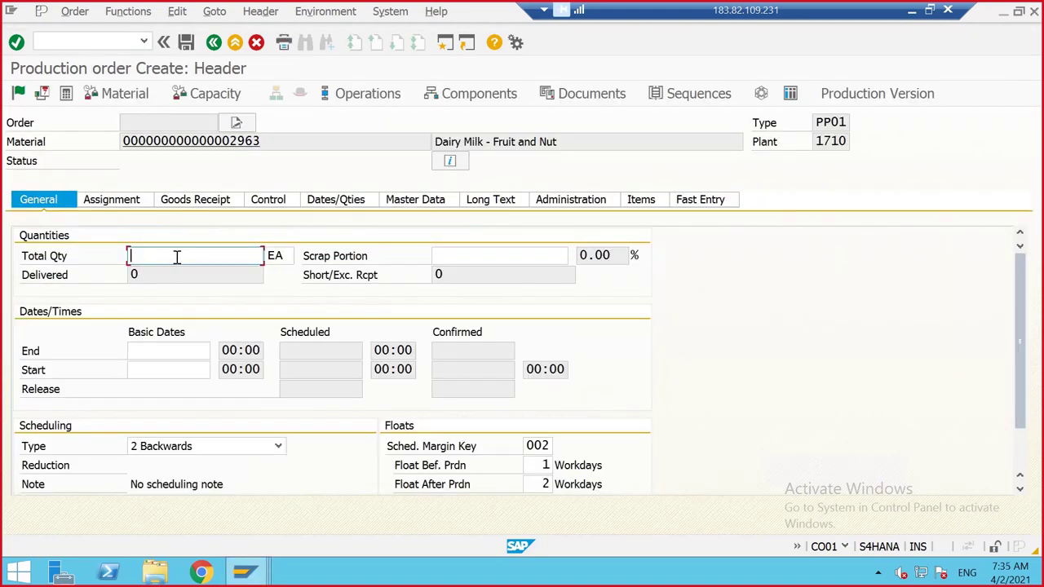
# - Set the total quantity to 400 EA with scheduling type Current date, and save the new order despite the cost calculation error
pyautogui.write('400')
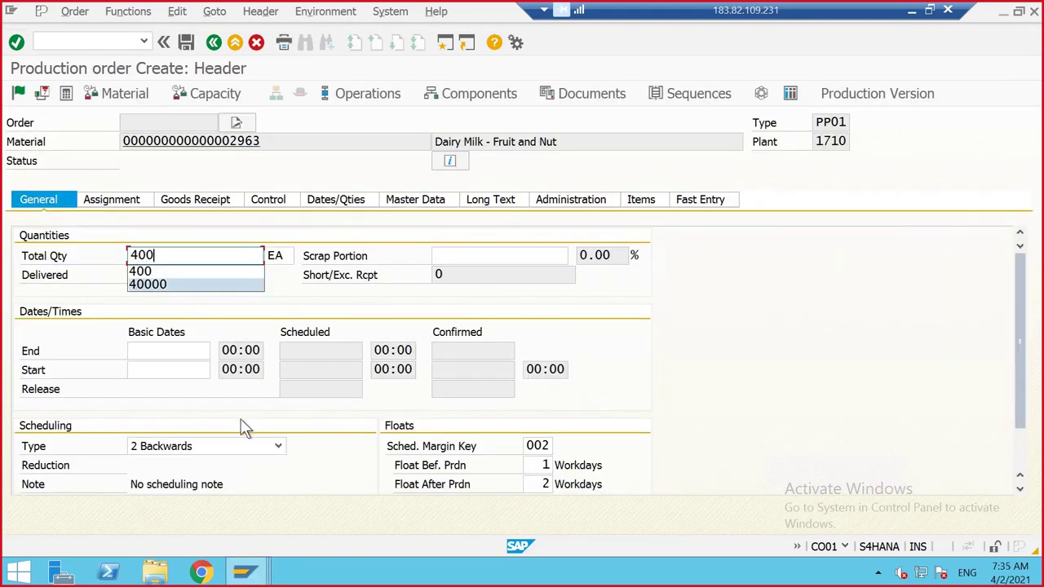
pyautogui.click(278, 446)
pyautogui.click(163, 501)
pyautogui.press('Return')
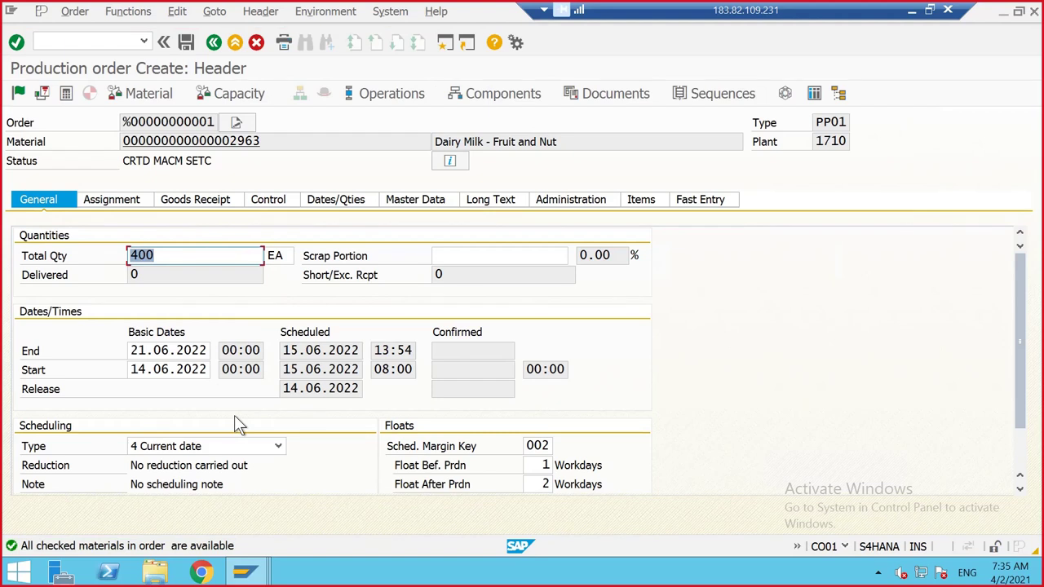
pyautogui.scroll(-1, 234, 415)
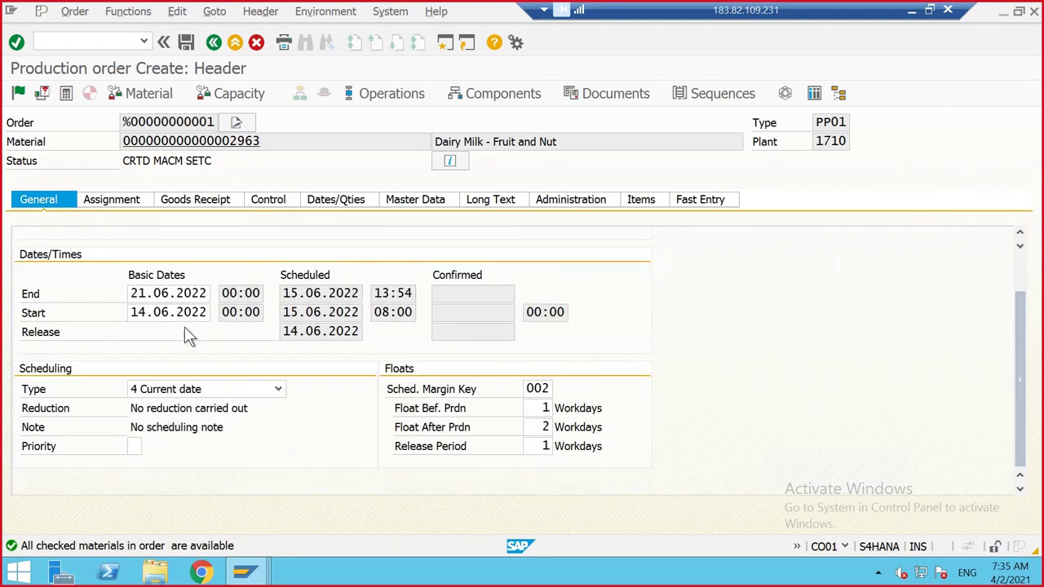
pyautogui.click(156, 298)
pyautogui.scroll(1, 196, 350)
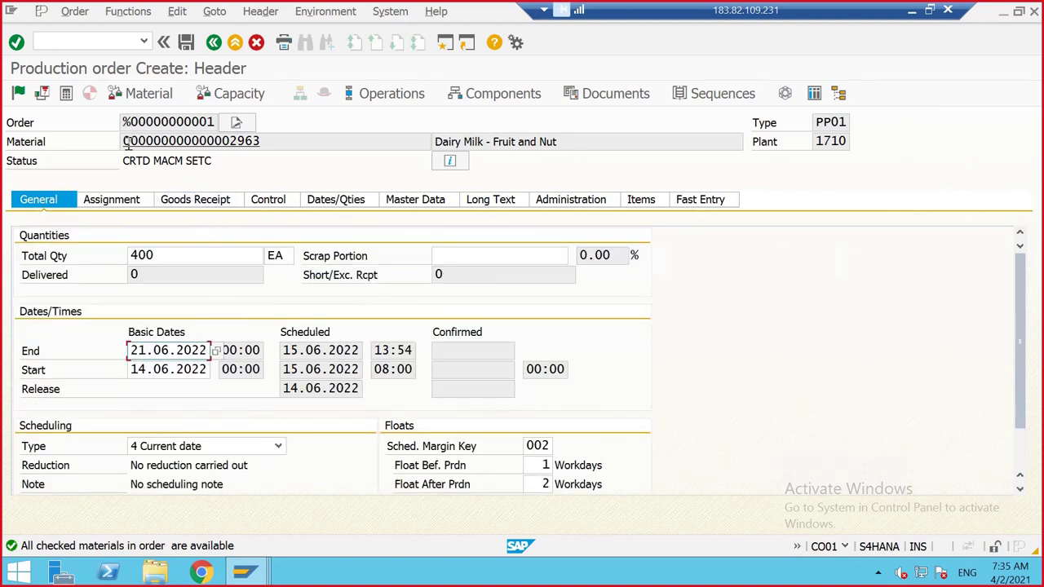
pyautogui.click(184, 41)
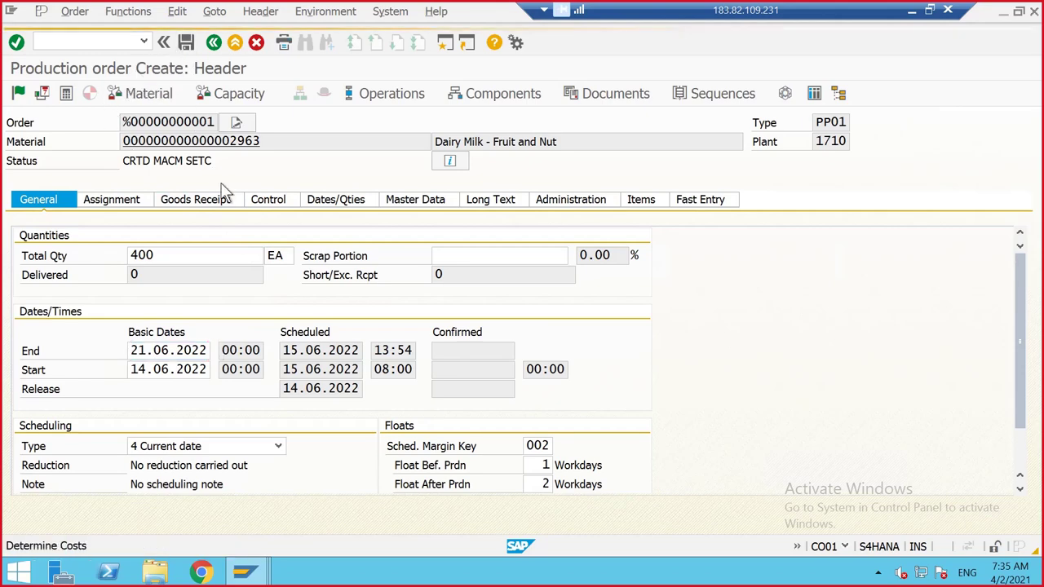
pyautogui.click(287, 356)
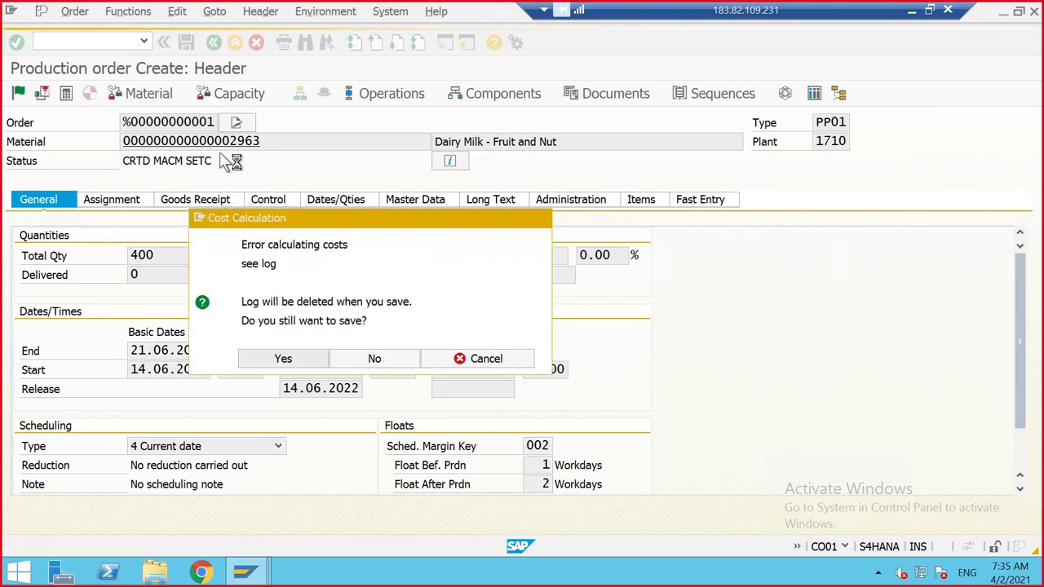
# - Open the newly created 400 EA production order in change mode
pyautogui.click(86, 18)
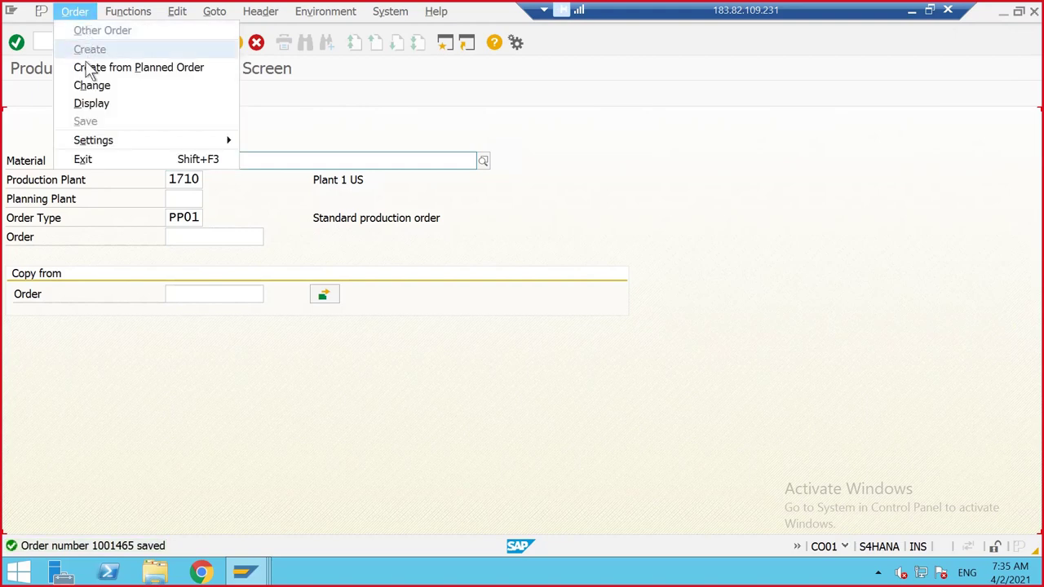
pyautogui.click(110, 83)
pyautogui.press('Return')
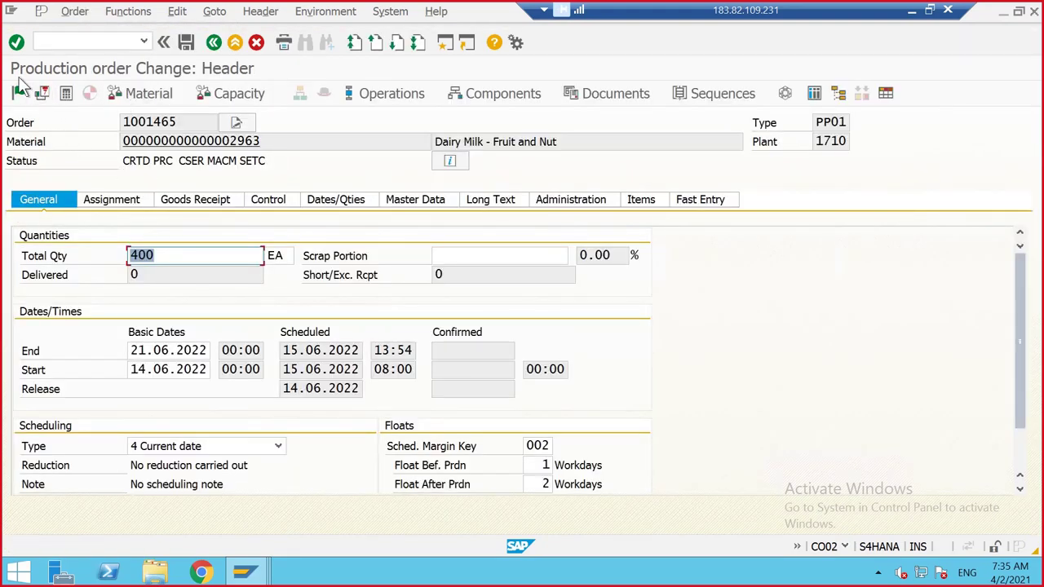
# - Release only operation 0010 in the order's operation overview, proceeding despite the profit center not being maintained
pyautogui.click(430, 92)
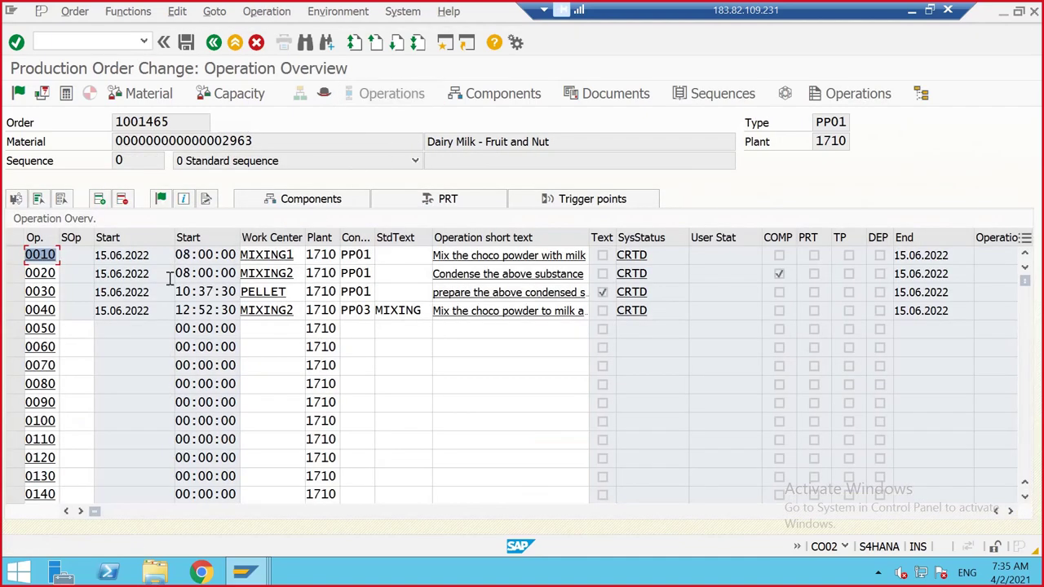
pyautogui.click(16, 256)
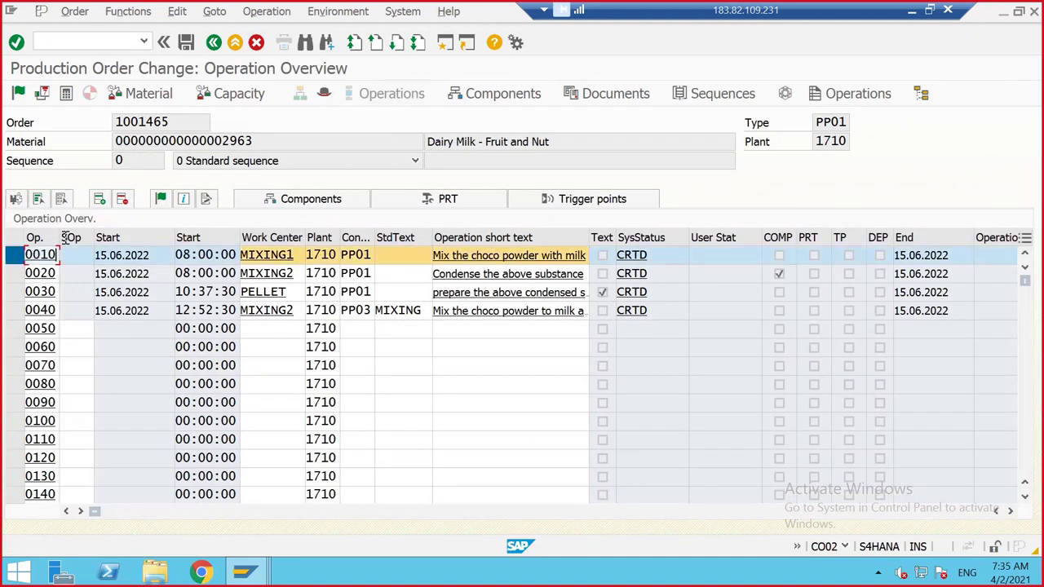
pyautogui.click(162, 201)
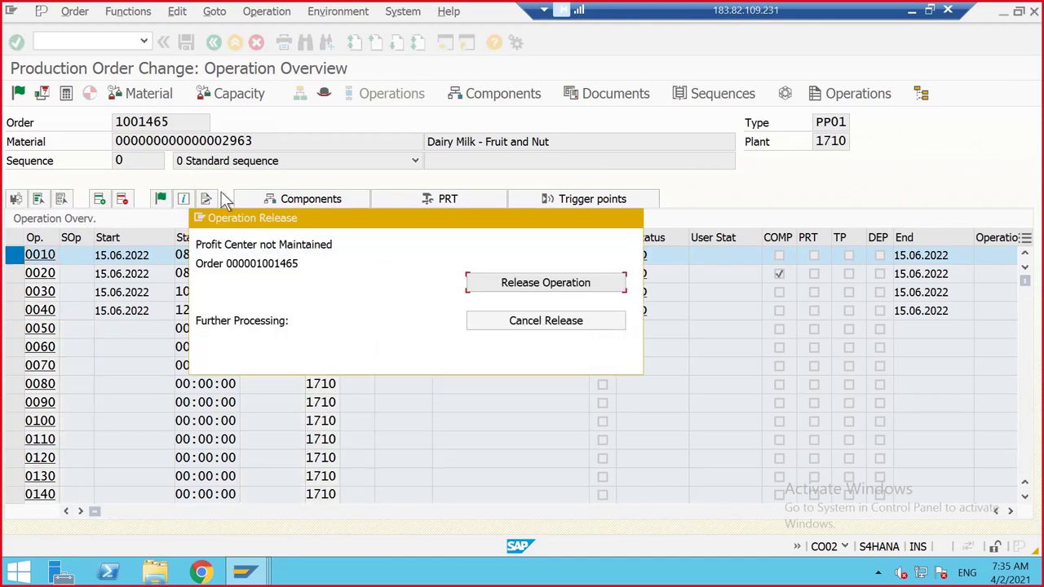
pyautogui.click(588, 280)
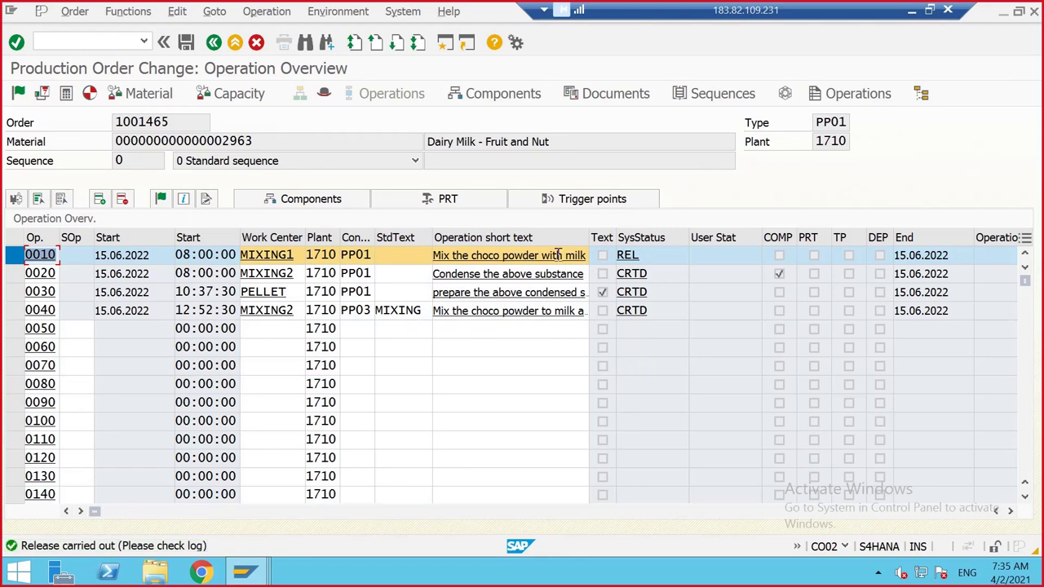
# - Check the order's detailed system status from the header and return to the header
pyautogui.click(212, 43)
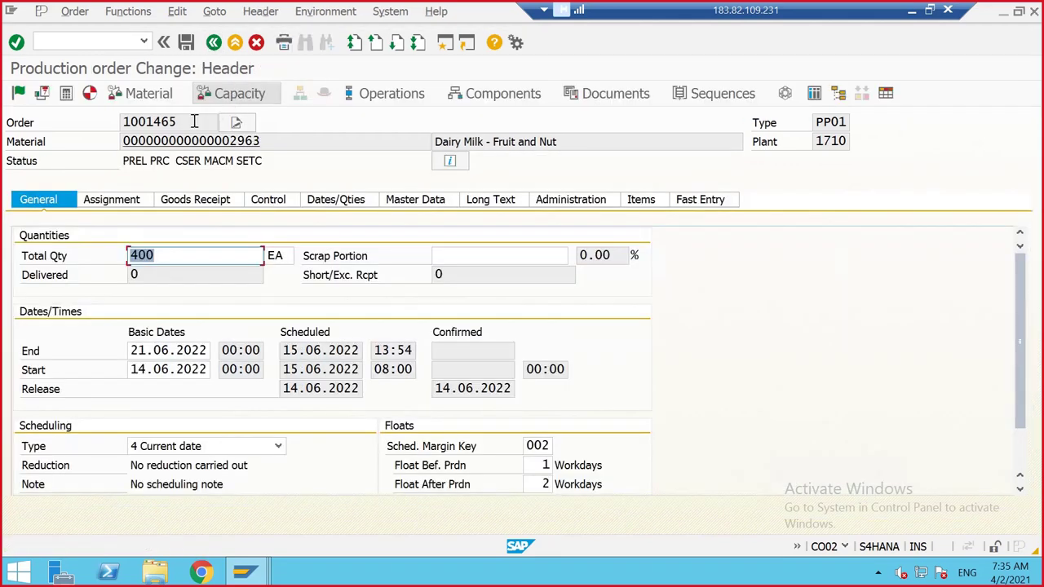
pyautogui.click(450, 162)
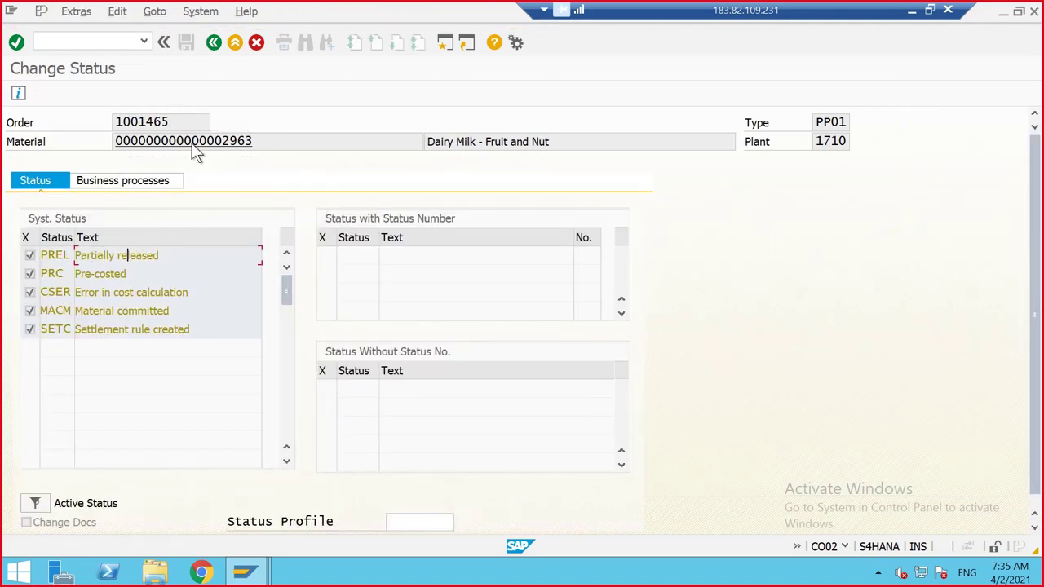
pyautogui.click(214, 43)
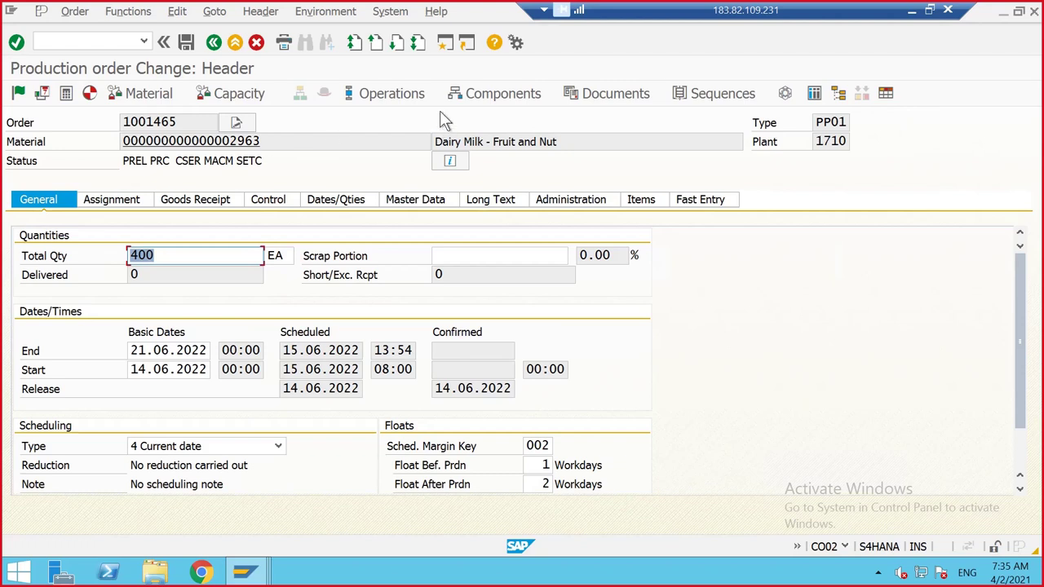
# - Deselect operation 0010 in the operation overview and release operation 0020
pyautogui.click(401, 91)
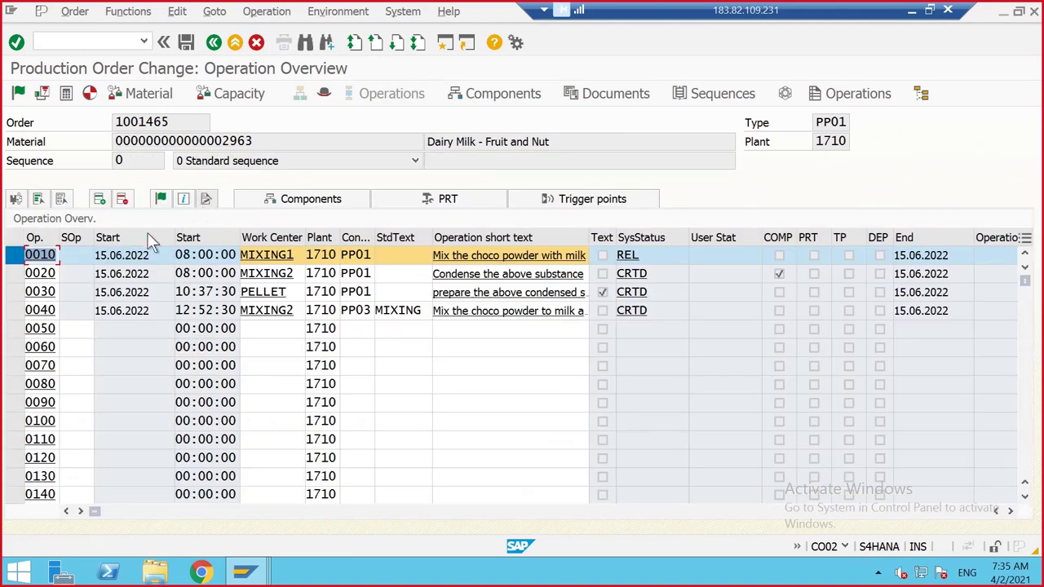
pyautogui.click(18, 256)
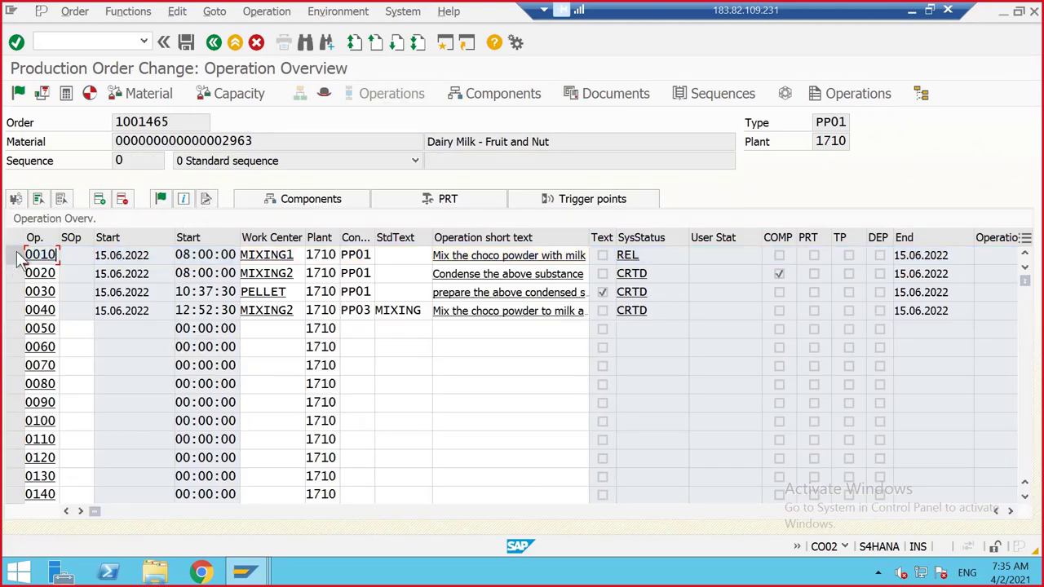
pyautogui.click(17, 273)
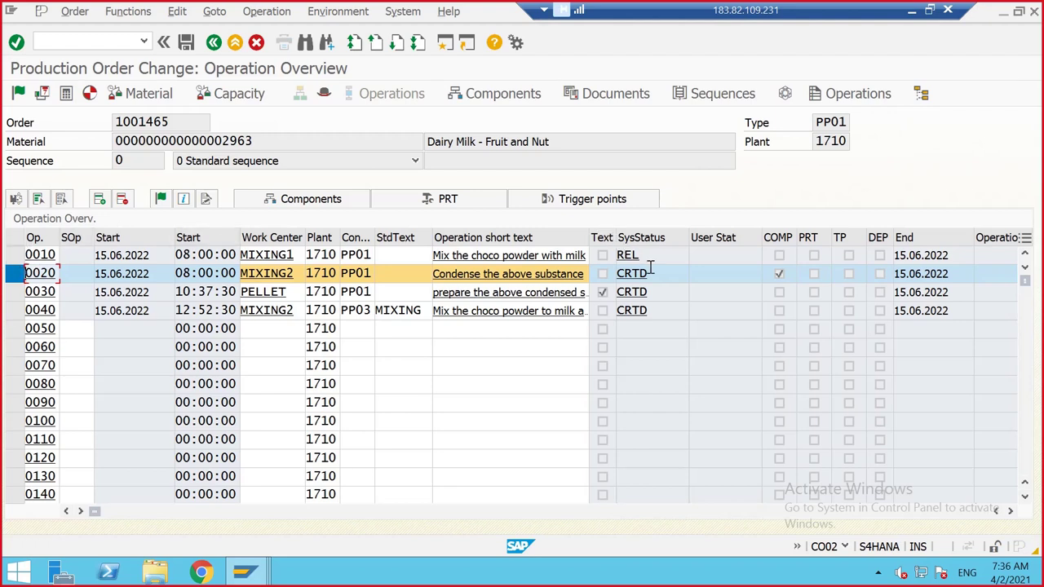
pyautogui.moveTo(653, 257); pyautogui.dragTo(616, 257)
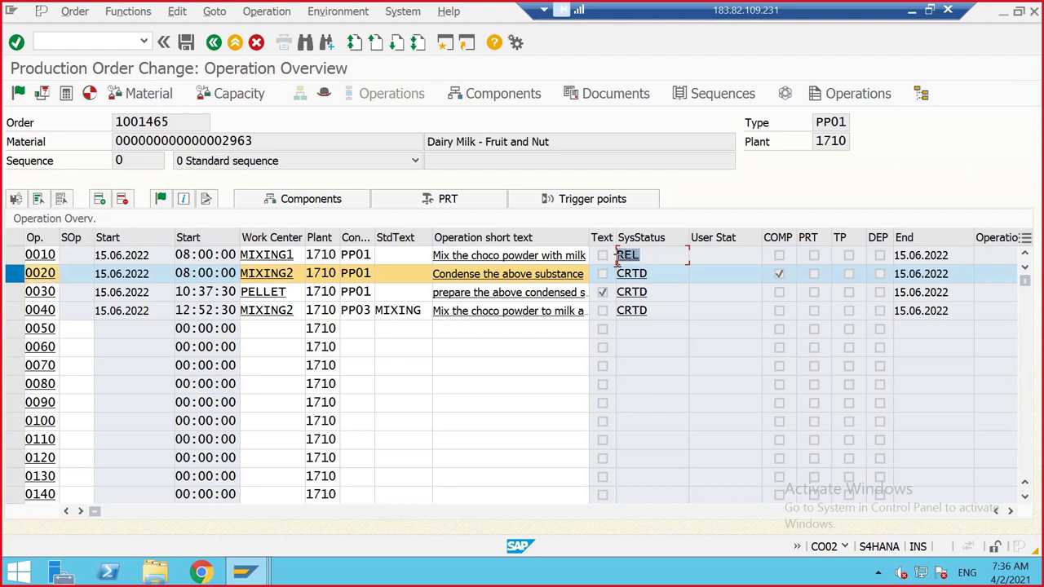
pyautogui.click(163, 200)
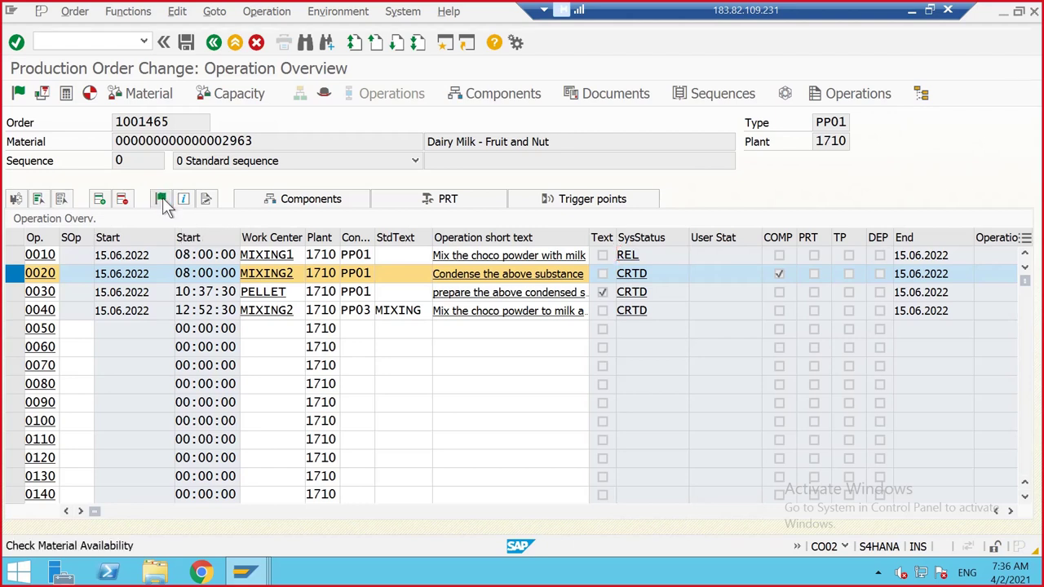
# - Release operations 0030 and 0040 one after the other, checking the order header after operation 0030
pyautogui.click(14, 291)
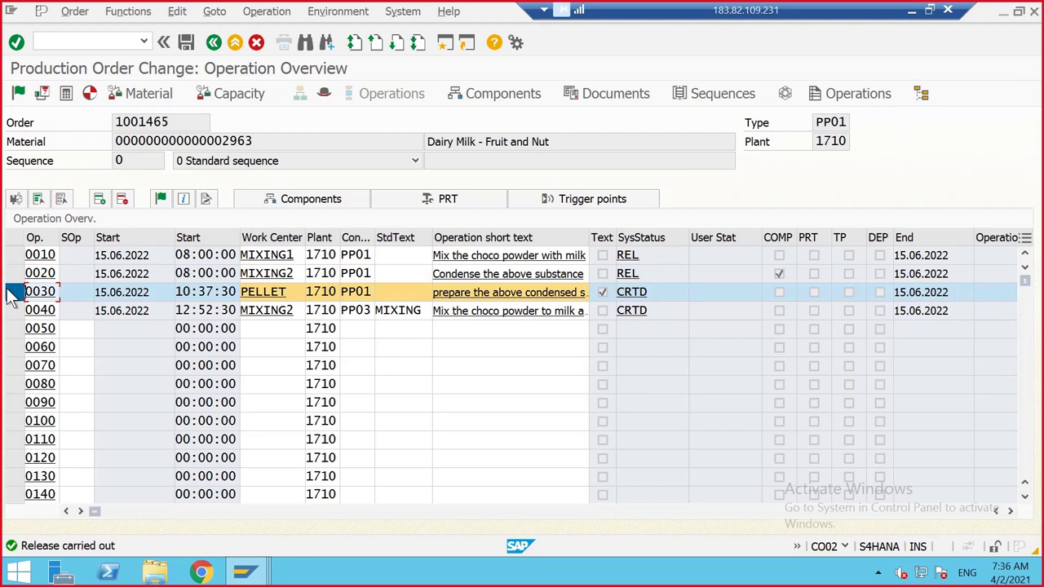
pyautogui.click(162, 200)
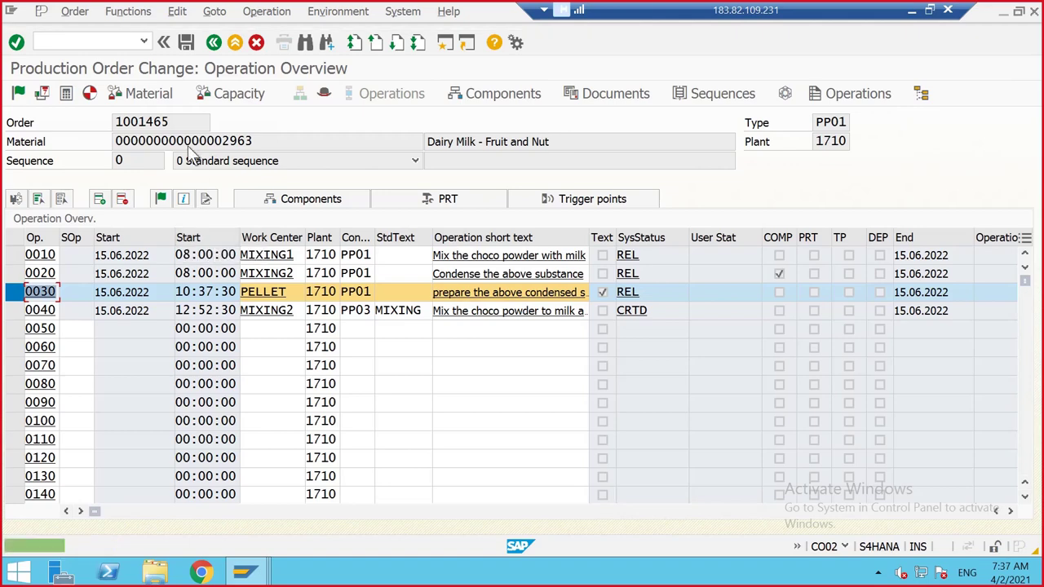
pyautogui.click(215, 45)
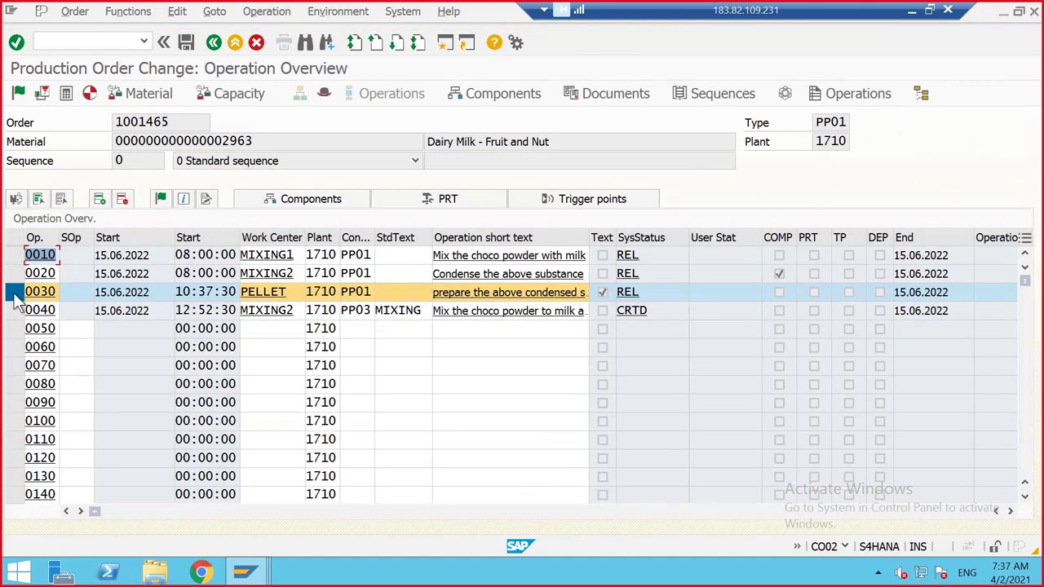
pyautogui.click(12, 311)
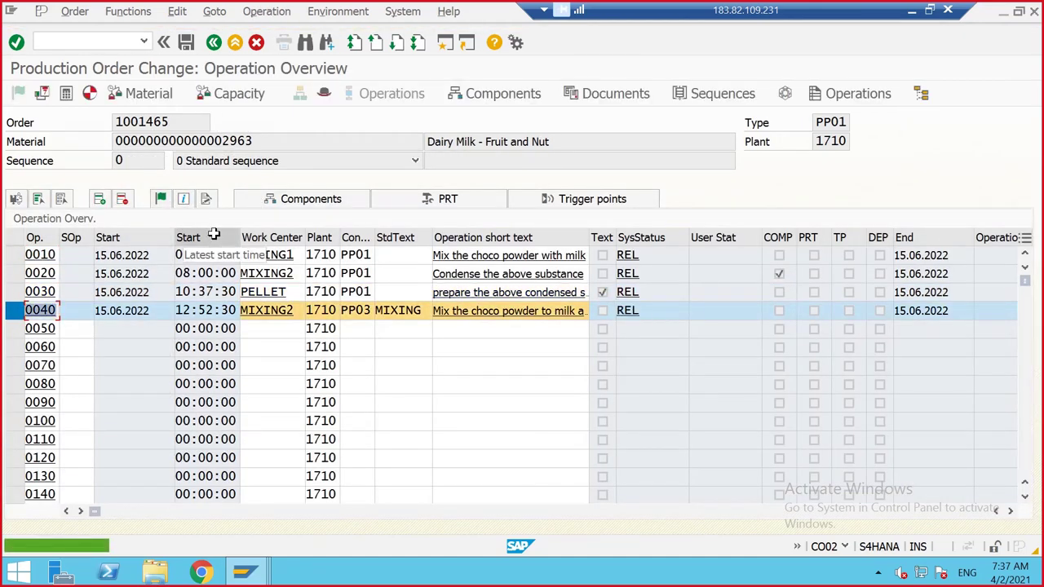
# - Check the order's system status in the header and save the order despite the cost calculation error
pyautogui.click(214, 42)
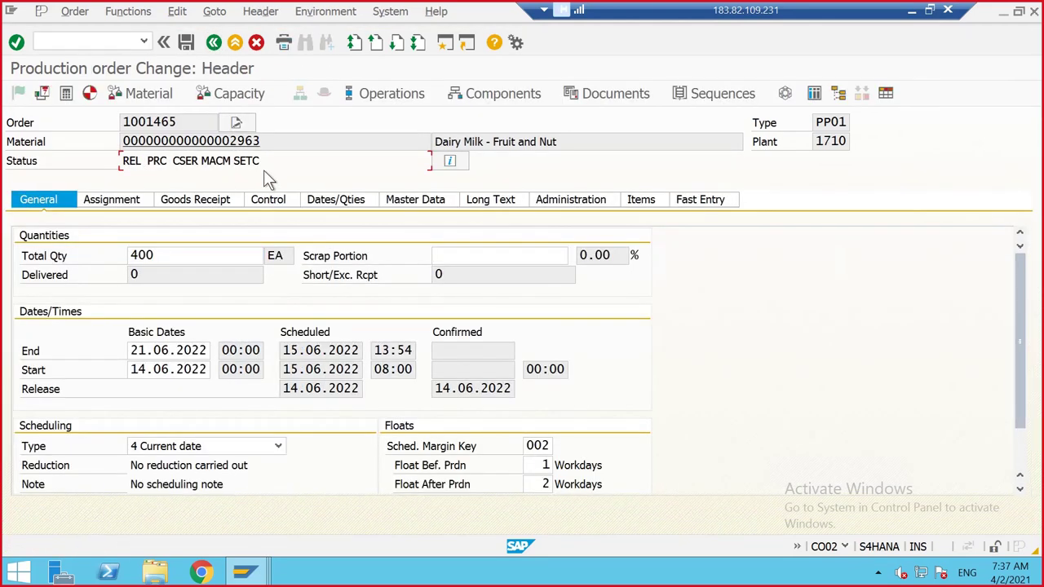
pyautogui.moveTo(264, 171); pyautogui.dragTo(211, 140)
pyautogui.click(219, 148)
pyautogui.moveTo(174, 164); pyautogui.dragTo(265, 163)
pyautogui.click(225, 134)
pyautogui.click(193, 47)
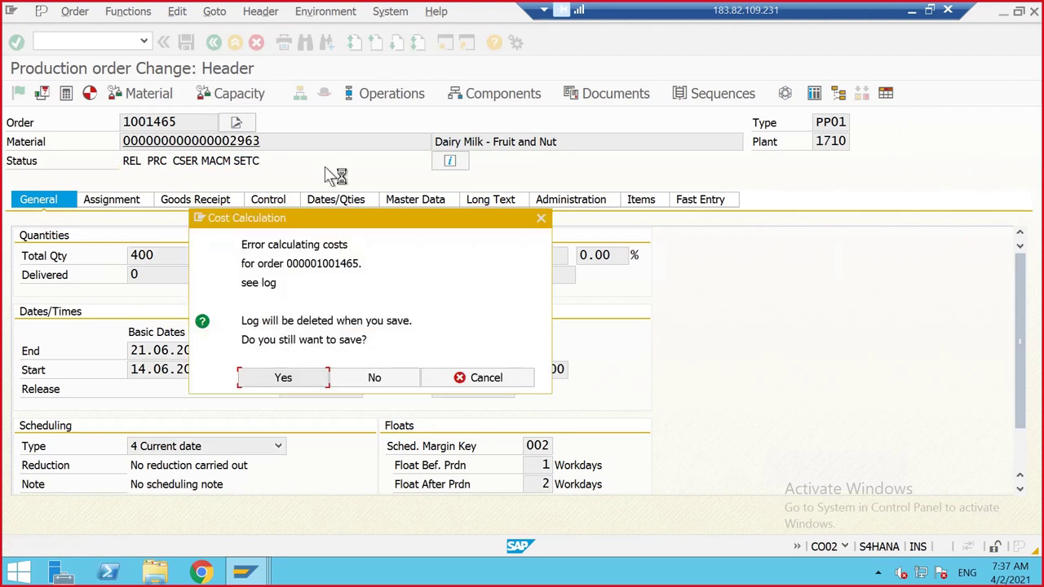
pyautogui.click(299, 376)
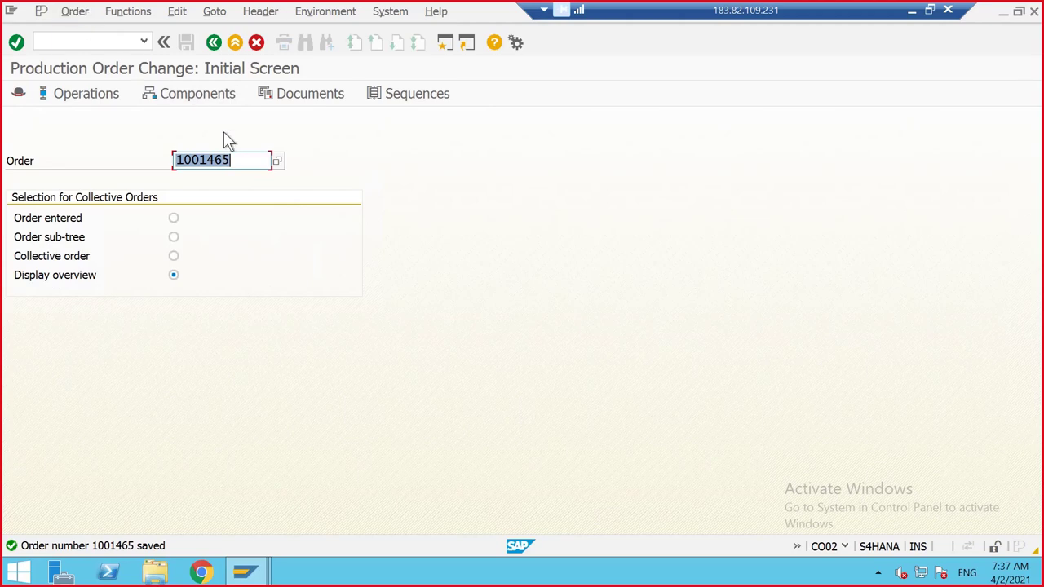
# - Reopen the saved 400 EA order and examine the operation overview's status, quantity and confirmed yield columns
pyautogui.click(219, 159)
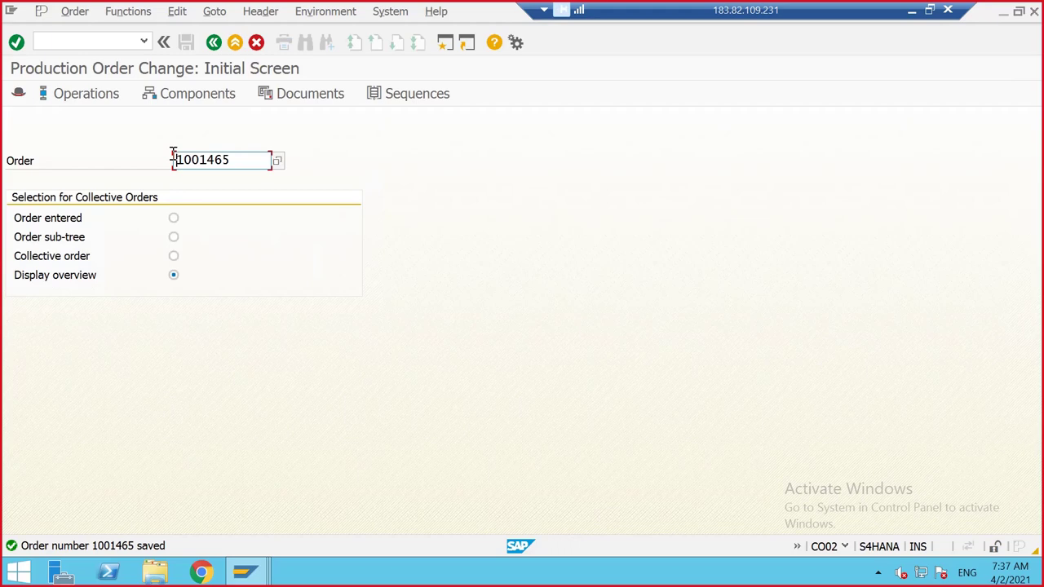
pyautogui.click(252, 155)
pyautogui.press('Return')
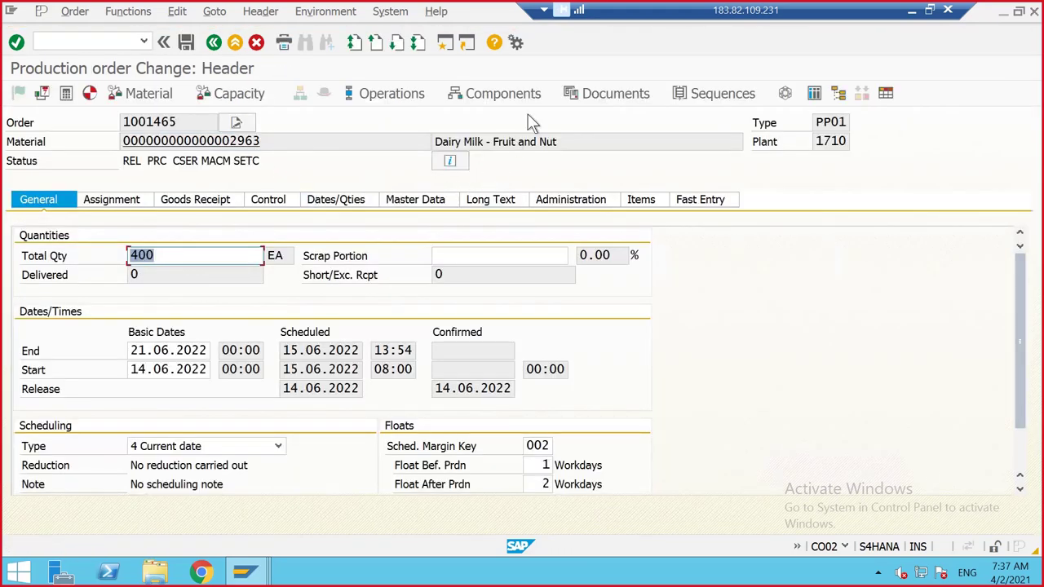
pyautogui.click(422, 93)
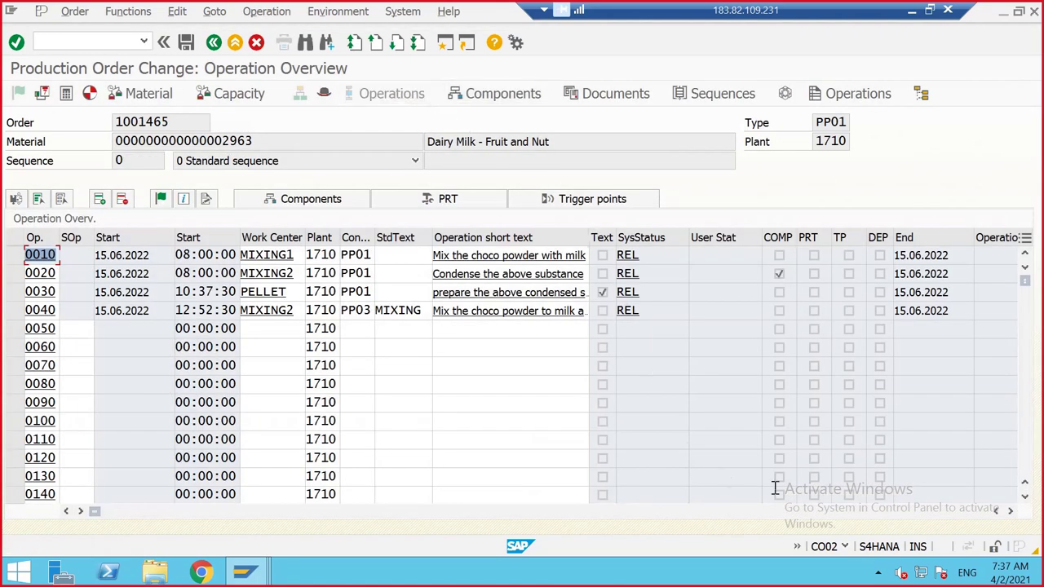
pyautogui.click(1010, 511)
pyautogui.click(1010, 511)
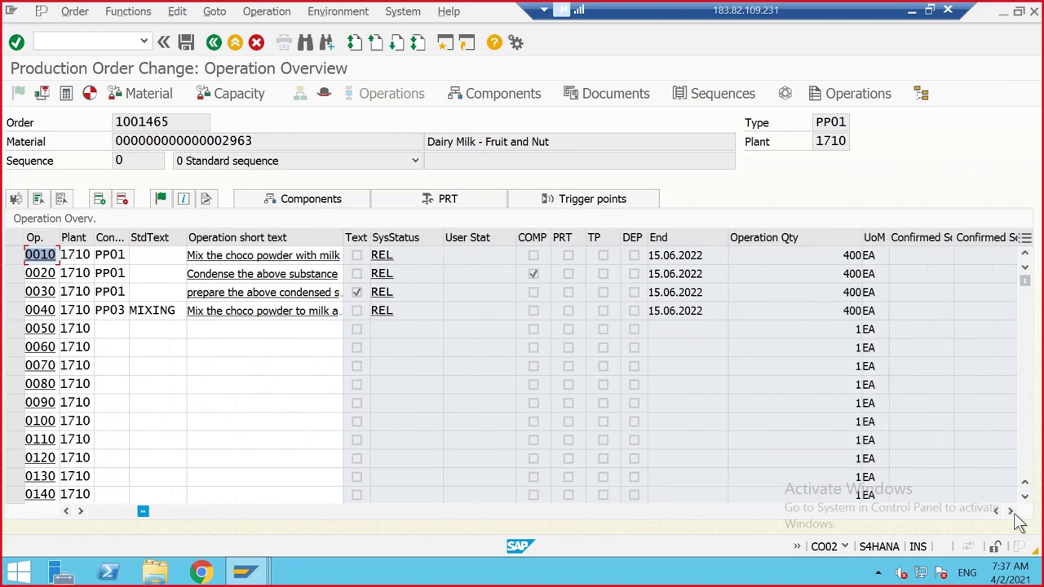
pyautogui.click(1010, 511)
pyautogui.click(1010, 511)
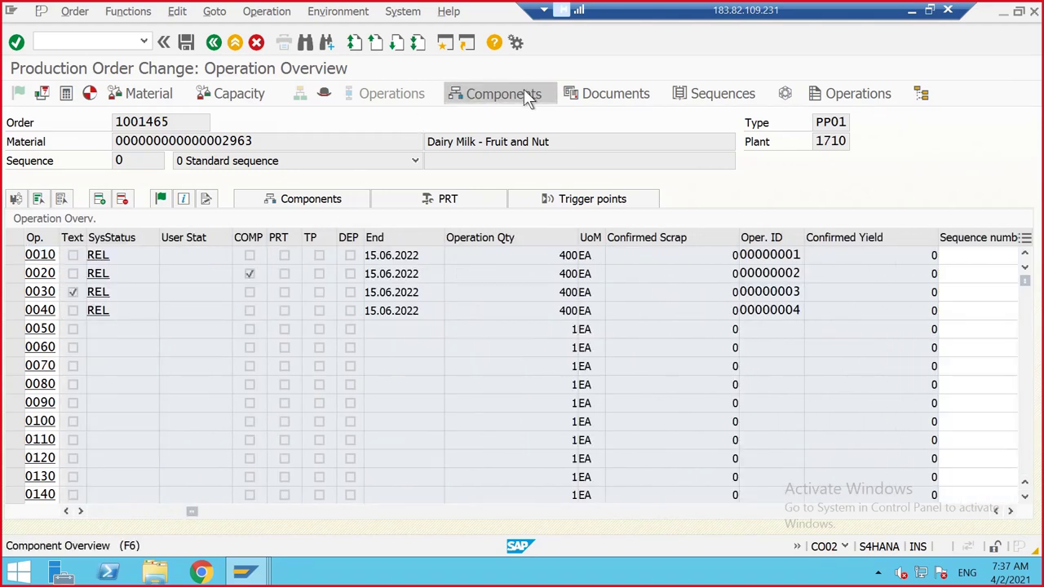
# - Open the order's component overview and examine the component quantities, assigned operations and storage locations
pyautogui.click(526, 94)
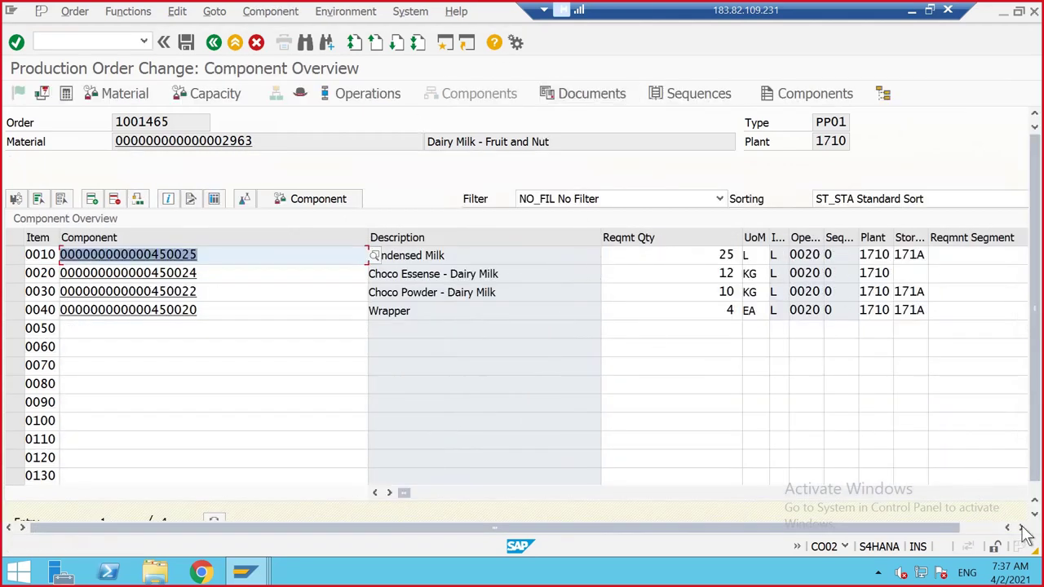
pyautogui.click(1024, 528)
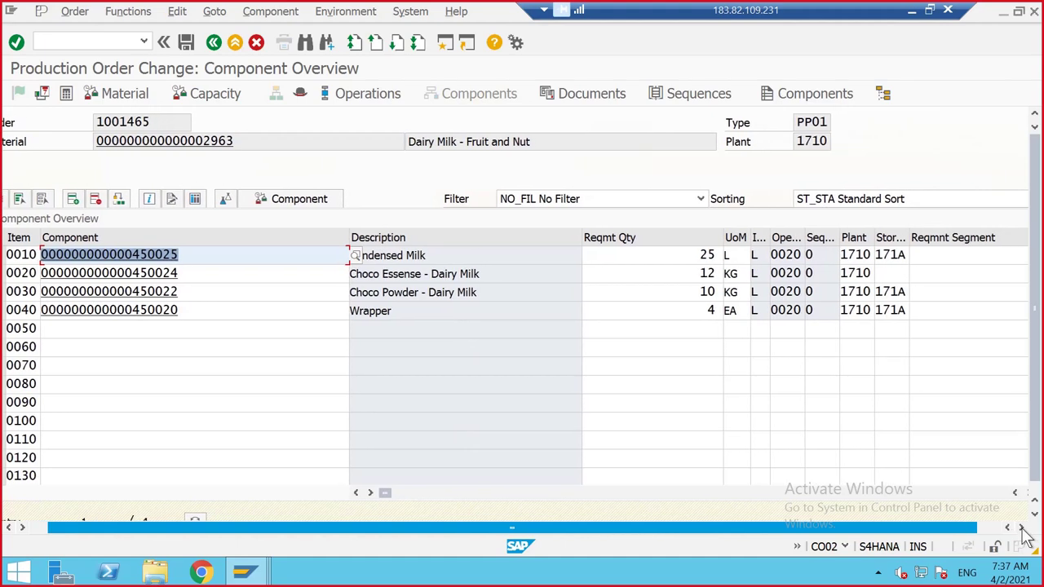
pyautogui.click(1021, 528)
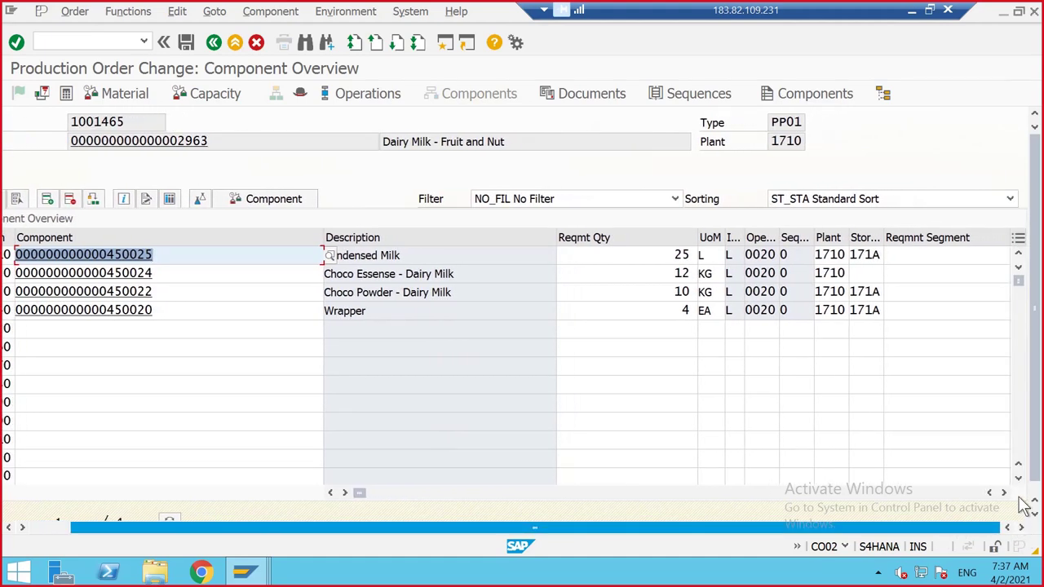
# - Switch to the PowerPoint deck, look at the Production Order release - Options slide and present the Material Staging and withdrawal agenda slide
pyautogui.click(1003, 493)
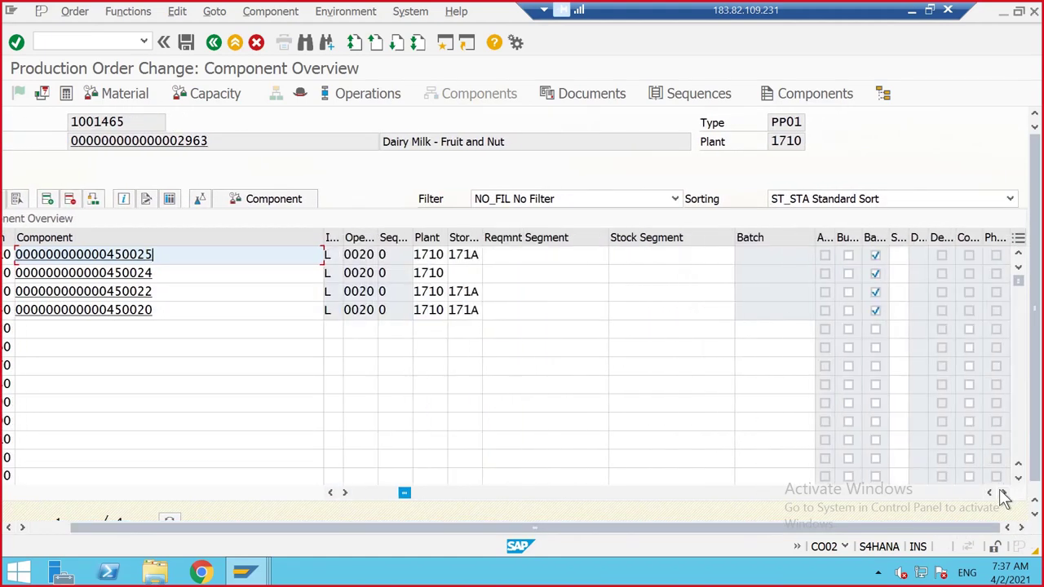
pyautogui.click(912, 10)
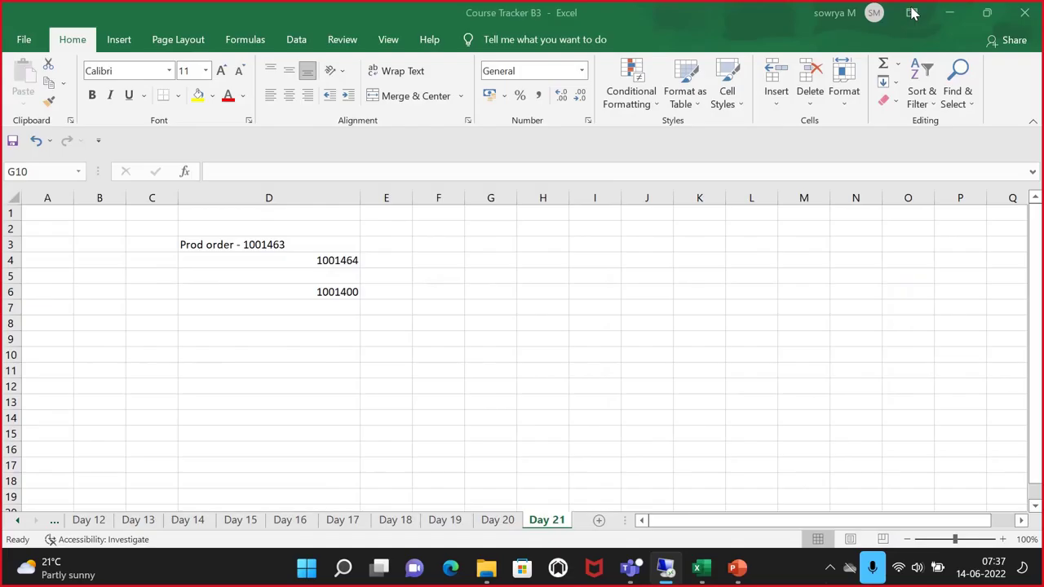
pyautogui.click(737, 568)
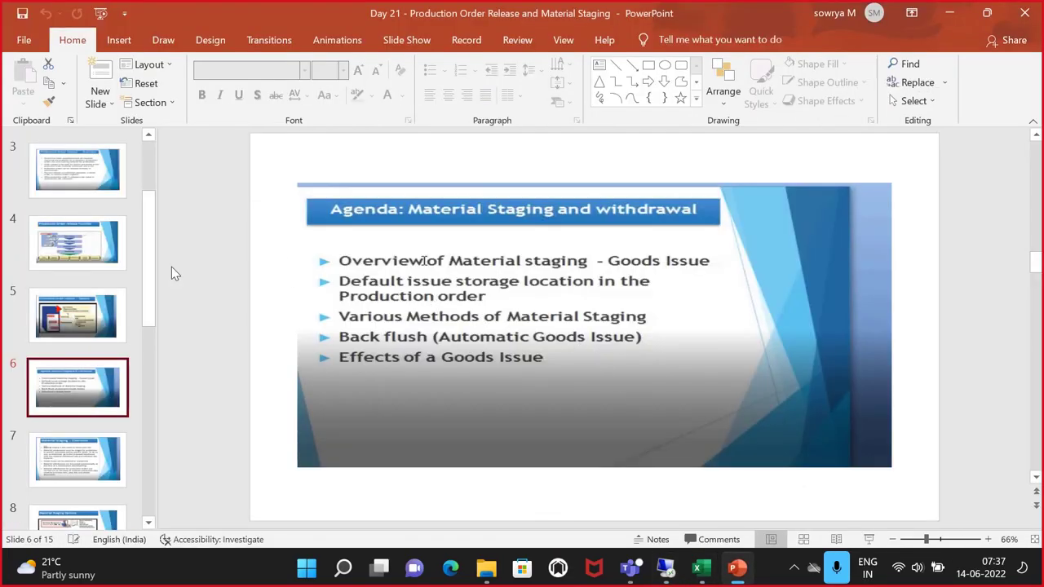
pyautogui.click(75, 306)
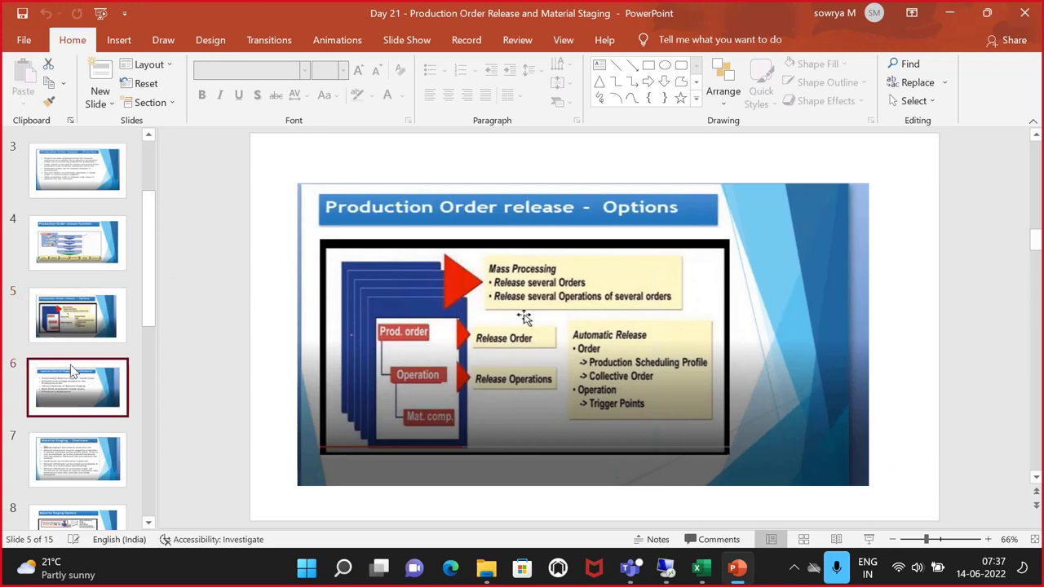
pyautogui.click(869, 540)
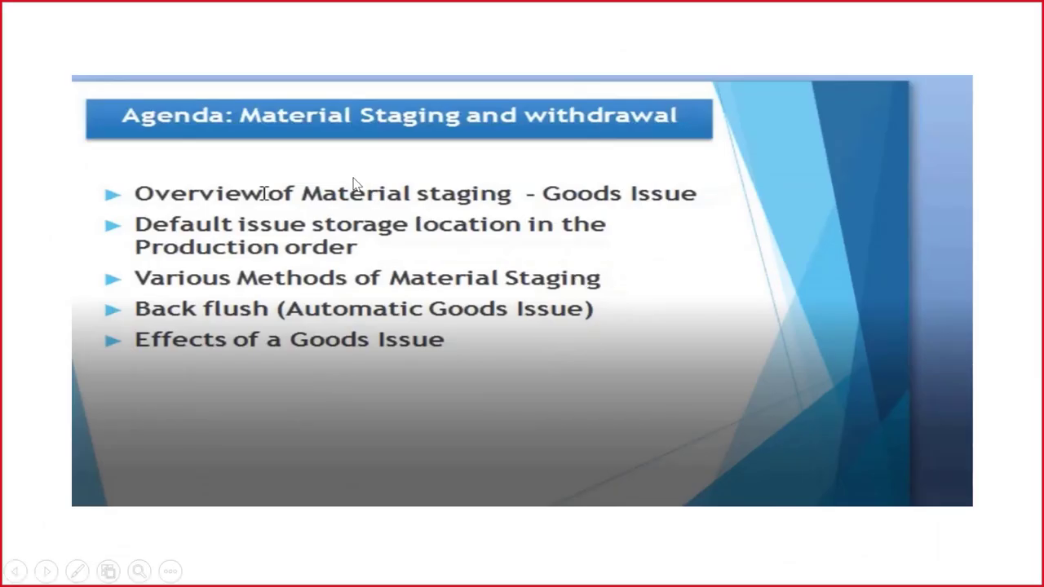
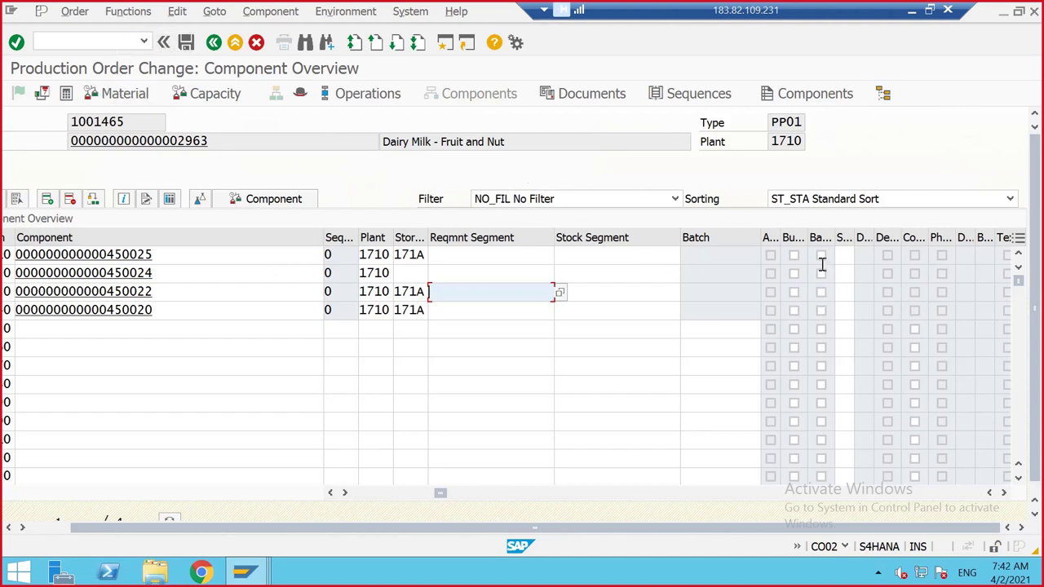
# - Save the 400 EA order in SAP despite the cost calculation error and reopen it for changing
pyautogui.click(186, 42)
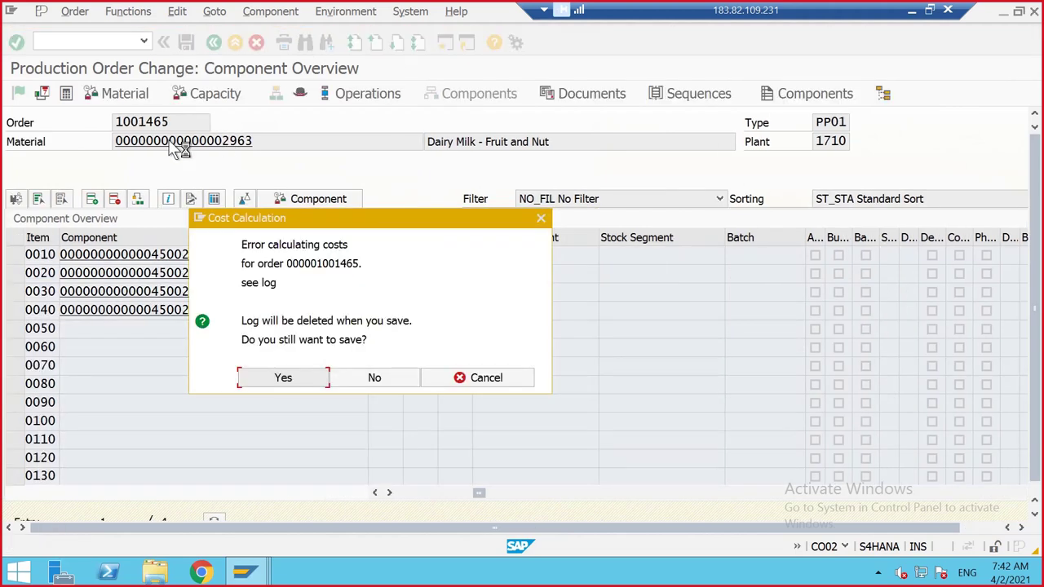
pyautogui.click(283, 376)
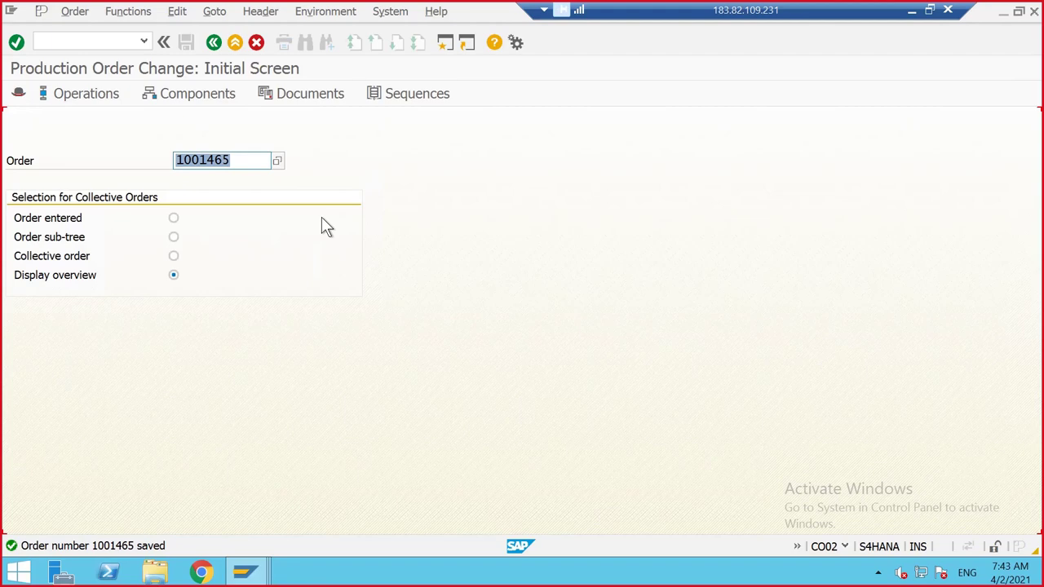
pyautogui.click(237, 160)
pyautogui.press('Return')
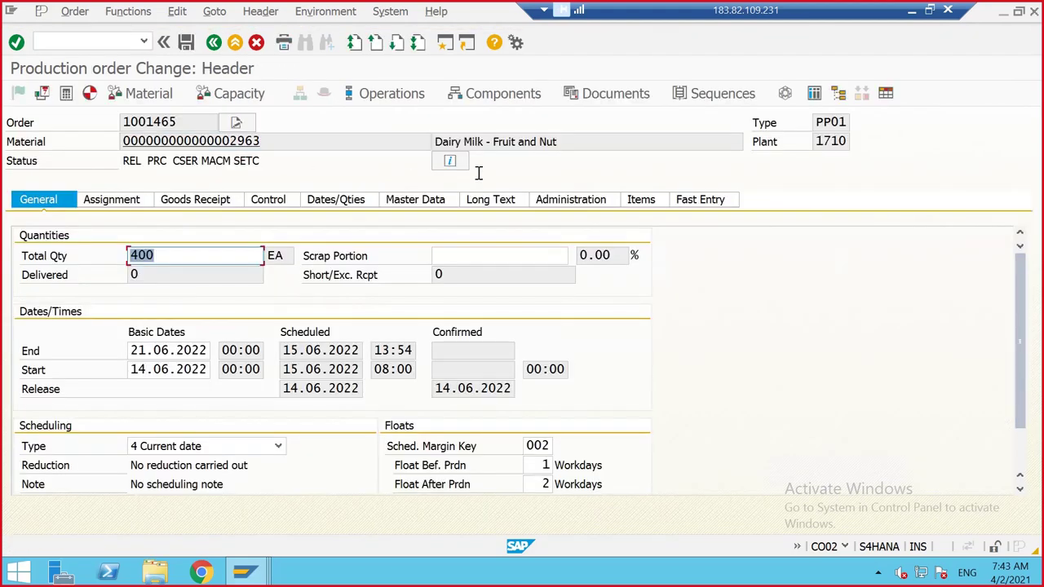
# - Open the order's component overview and examine its columns from Sort String back through Quantity Withdrawn and Committed Quantity to the storage location
pyautogui.click(514, 95)
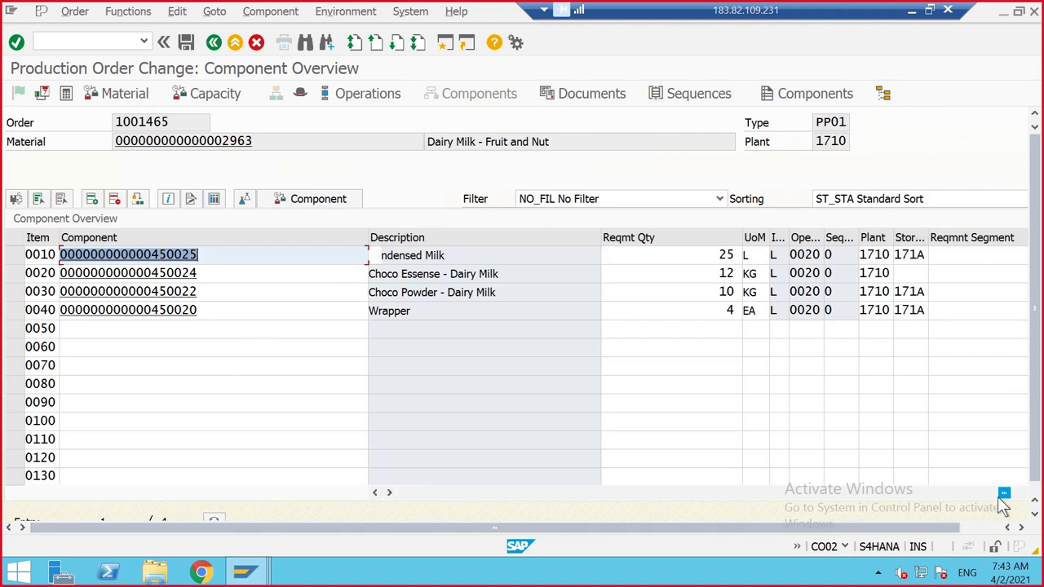
pyautogui.click(999, 495)
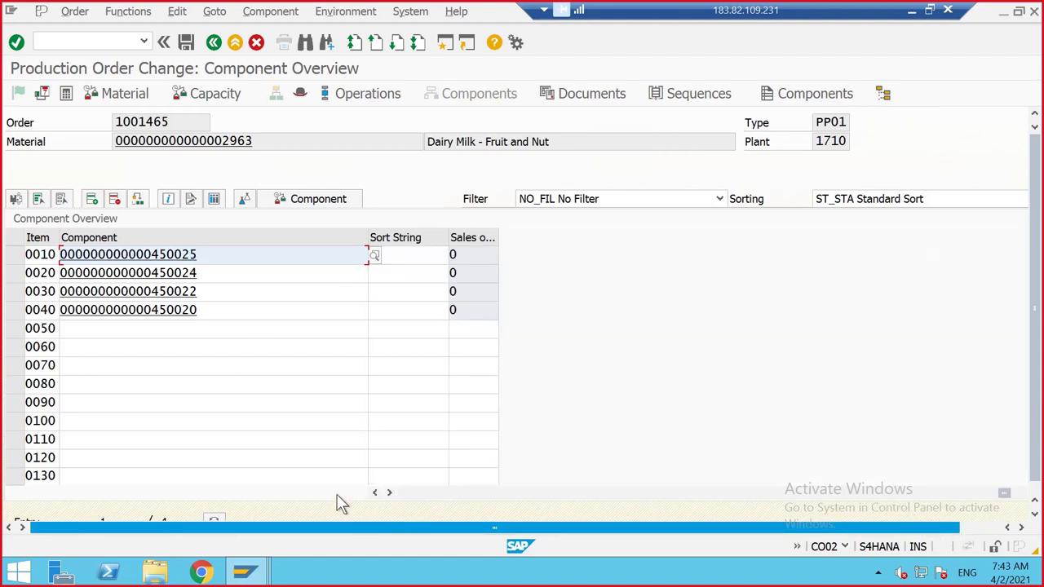
pyautogui.click(375, 493)
pyautogui.click(375, 493)
pyautogui.click(375, 494)
pyautogui.click(374, 494)
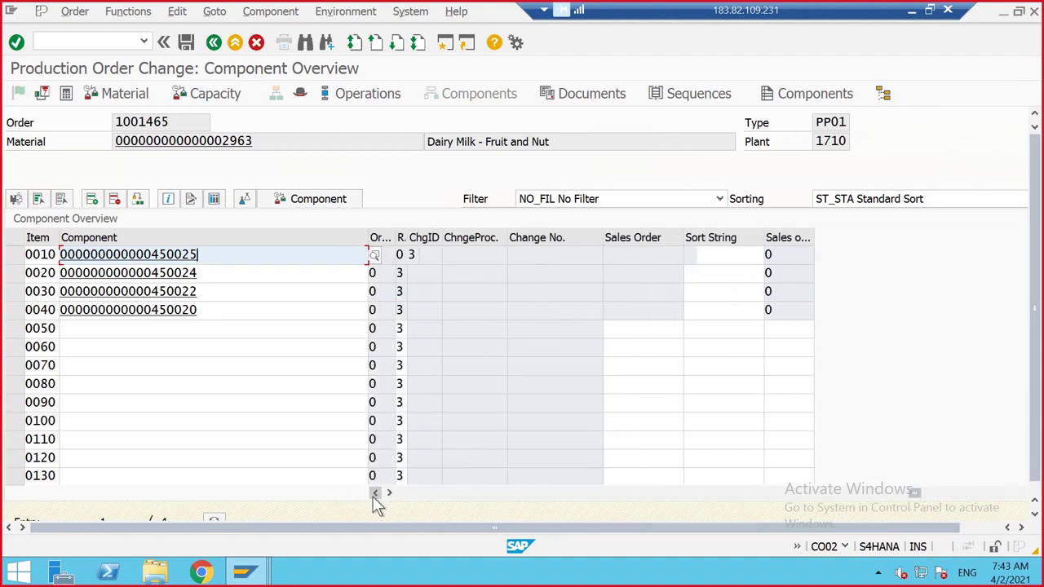
pyautogui.click(375, 494)
pyautogui.click(374, 494)
pyautogui.click(375, 493)
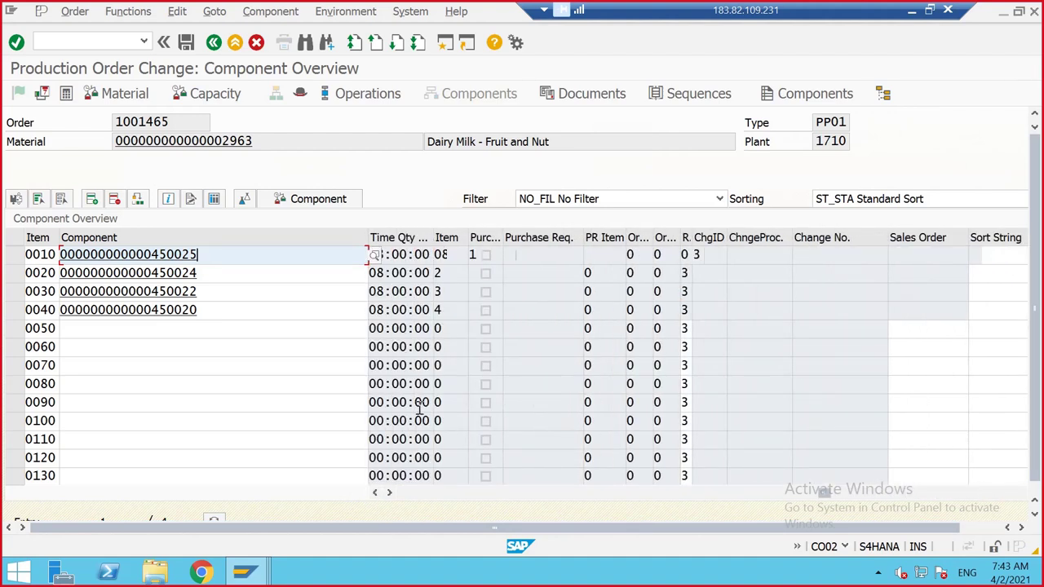
pyautogui.click(376, 493)
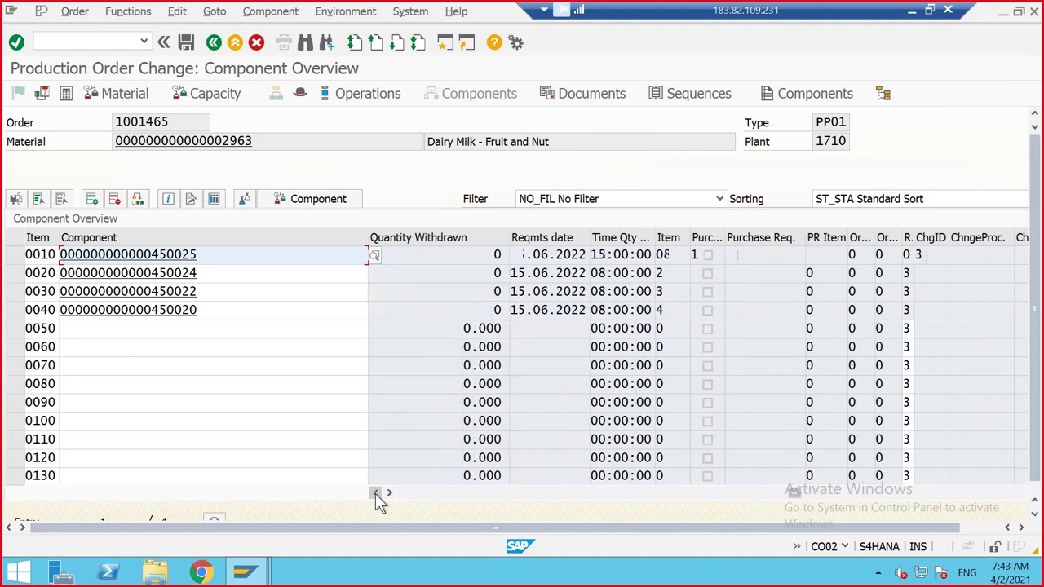
pyautogui.click(376, 494)
pyautogui.click(374, 494)
pyautogui.click(374, 494)
pyautogui.click(375, 494)
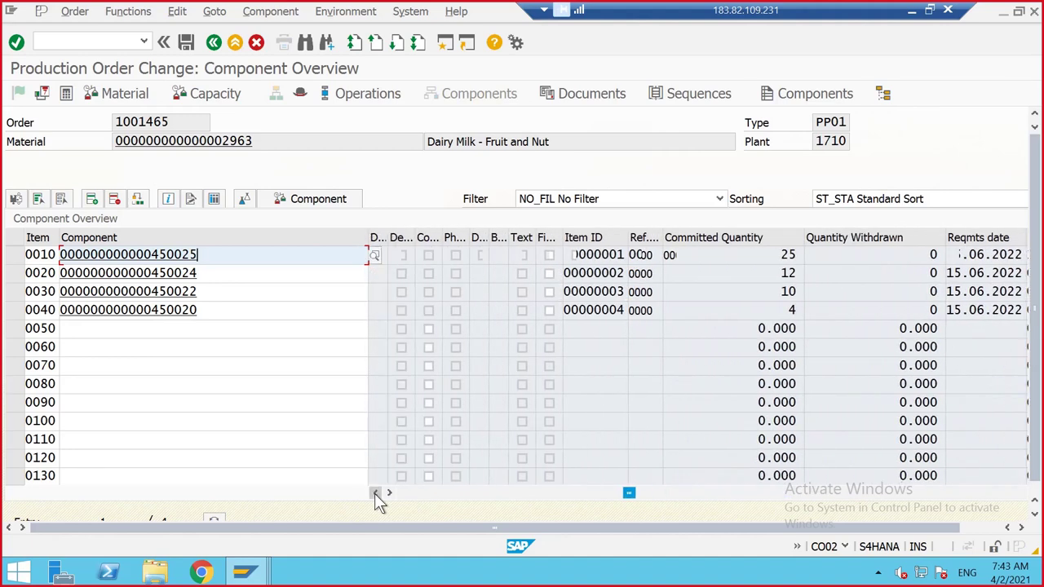
pyautogui.click(374, 494)
pyautogui.click(375, 494)
pyautogui.click(374, 494)
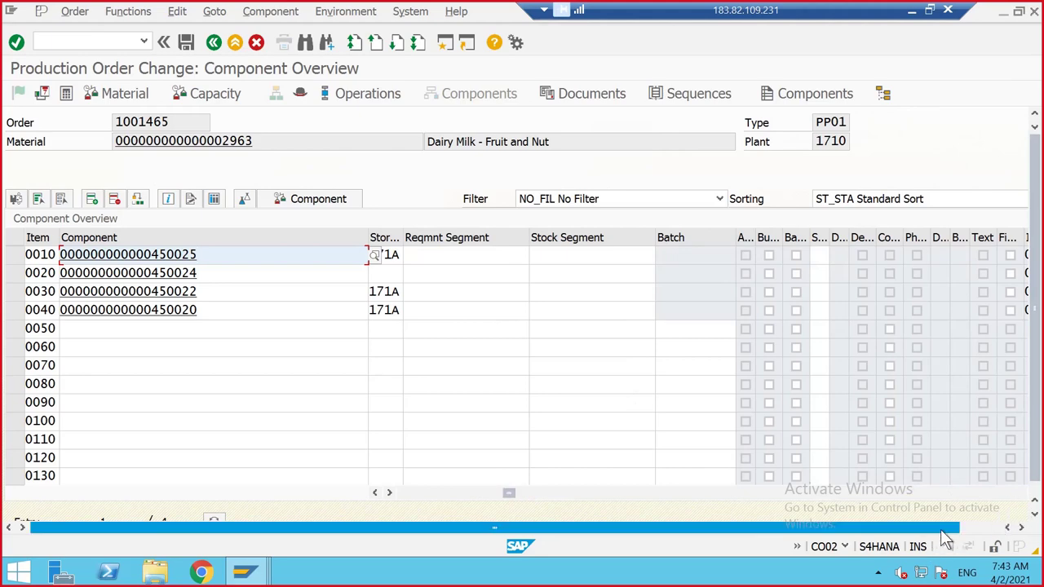
# - Check the components' committed and withdrawn quantities, and widen the Backflush column to read its indicators
pyautogui.click(1021, 527)
pyautogui.click(1003, 493)
pyautogui.click(1003, 492)
pyautogui.click(1002, 493)
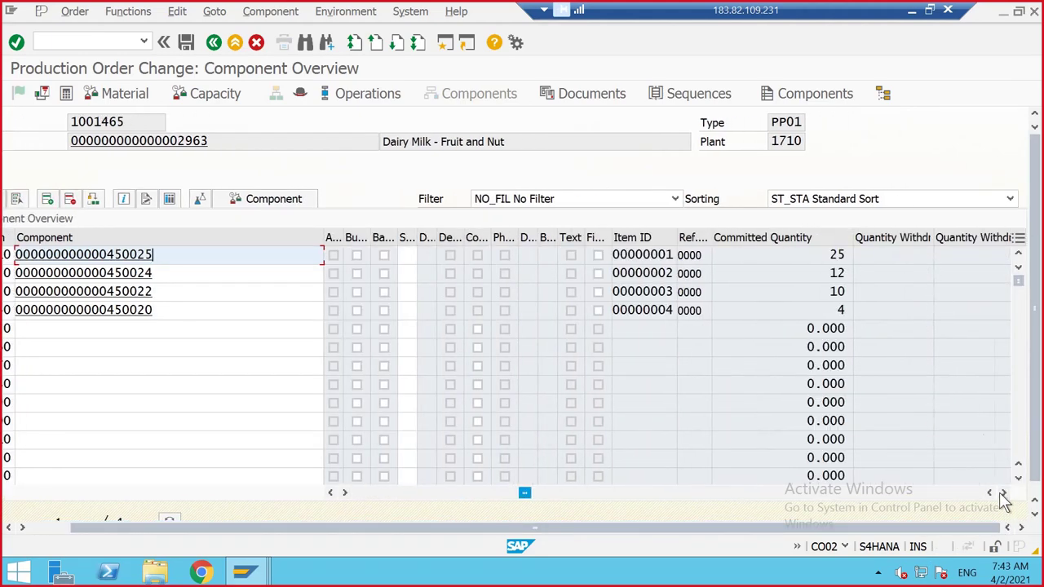
pyautogui.click(1003, 494)
pyautogui.click(1003, 494)
pyautogui.click(1003, 494)
pyautogui.click(1003, 494)
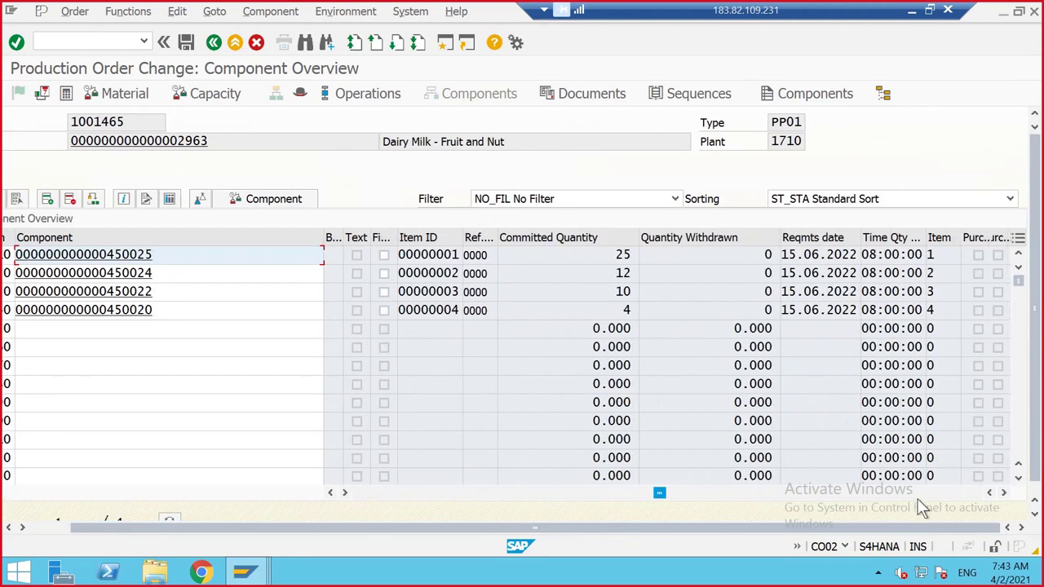
pyautogui.click(584, 495)
pyautogui.moveTo(584, 496); pyautogui.dragTo(490, 492)
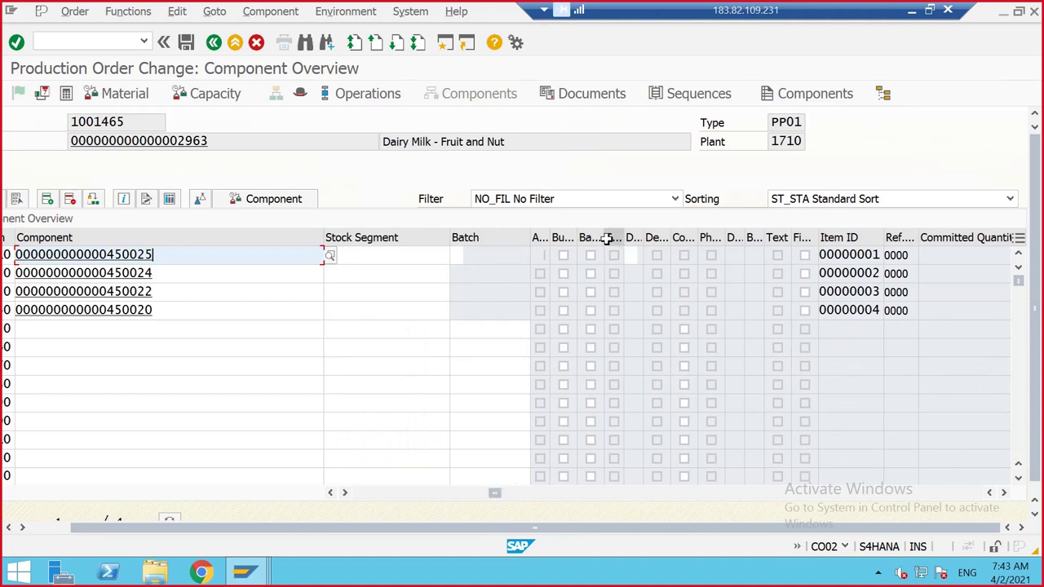
pyautogui.moveTo(614, 238); pyautogui.dragTo(688, 260)
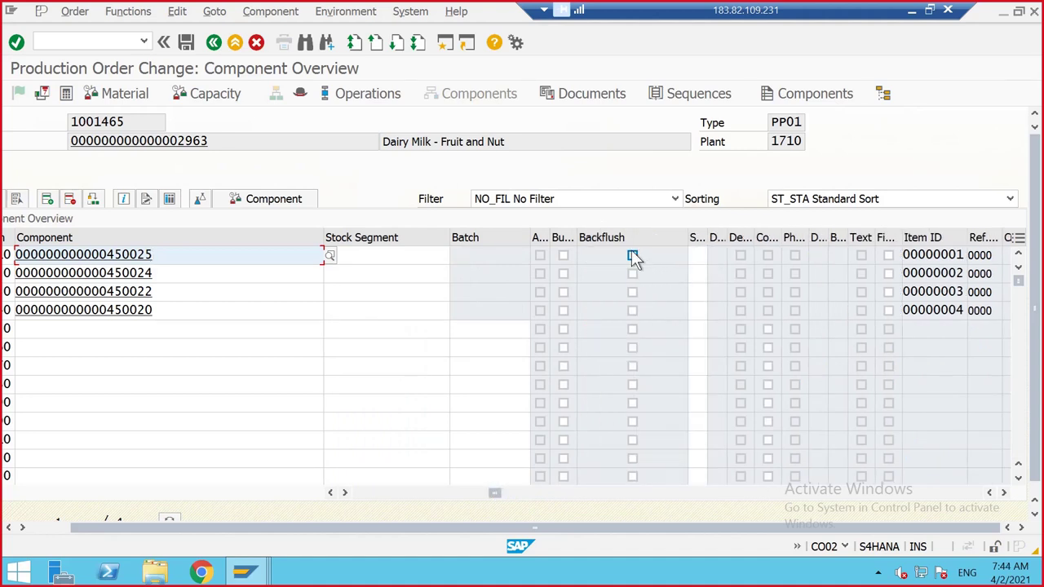
# - Save the 400 EA order and open the 600 EA Dairy Milk order for changing
pyautogui.click(186, 42)
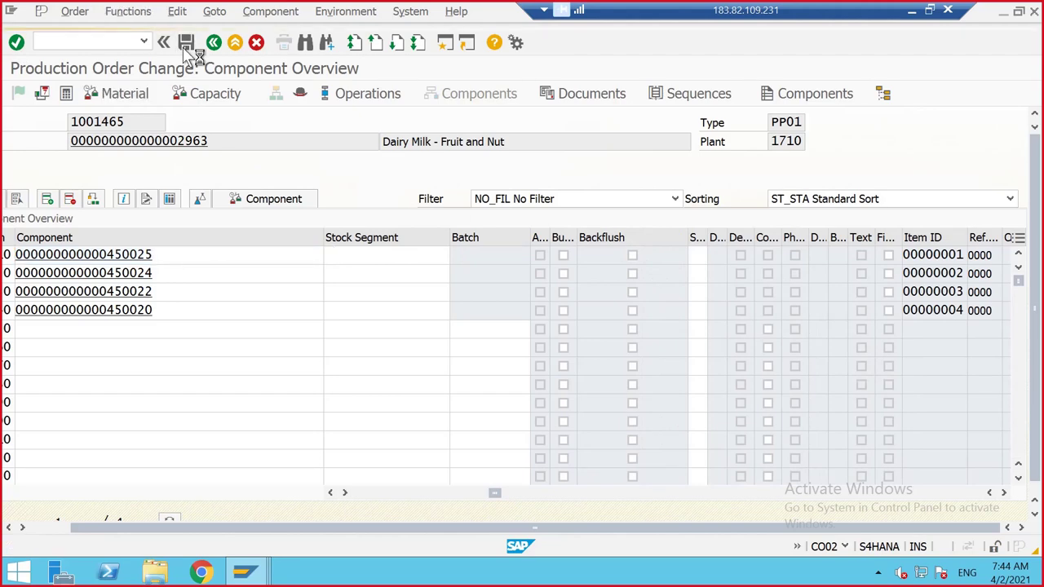
pyautogui.click(235, 161)
pyautogui.press('BackSpace')
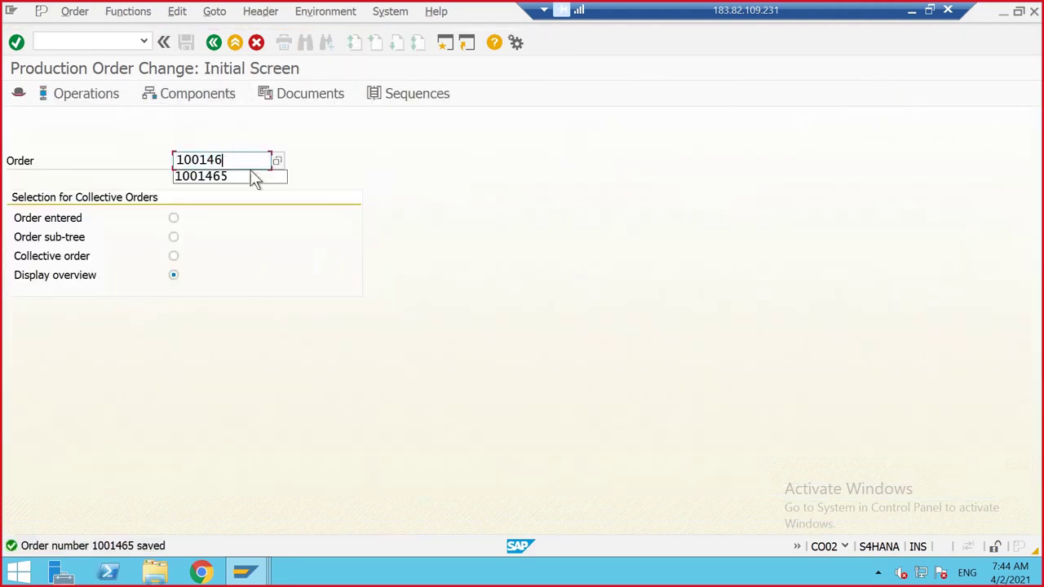
pyautogui.write('4')
pyautogui.press('Return')
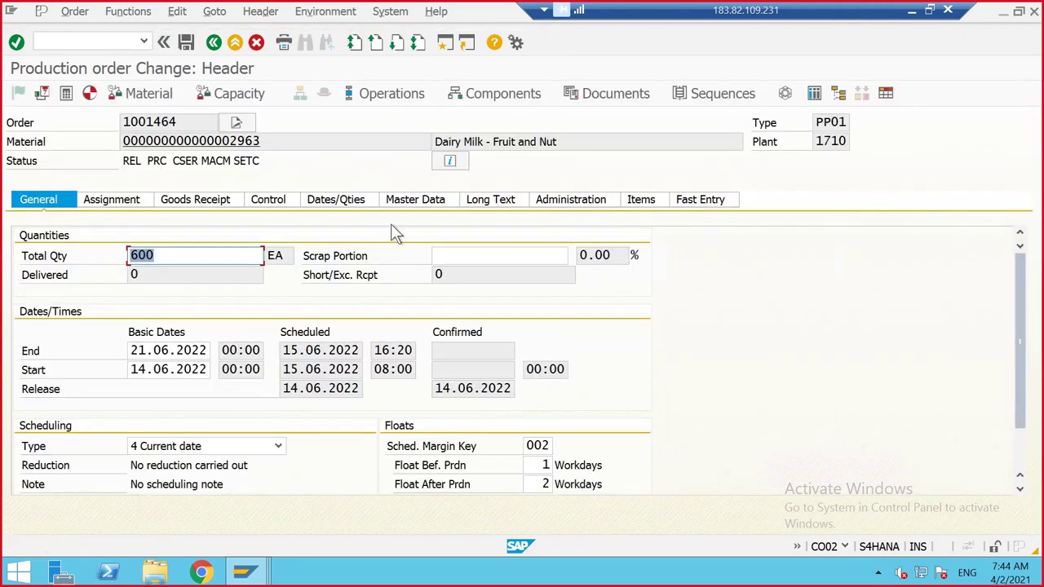
# - Clear the Backflush indicator for all four components in the 600 EA order's component overview
pyautogui.click(524, 98)
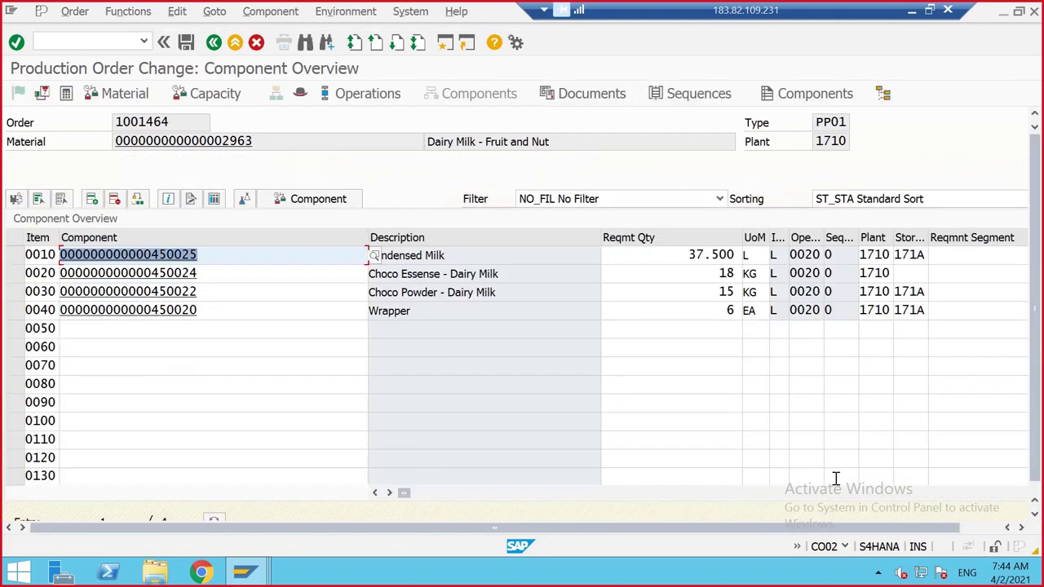
pyautogui.click(984, 528)
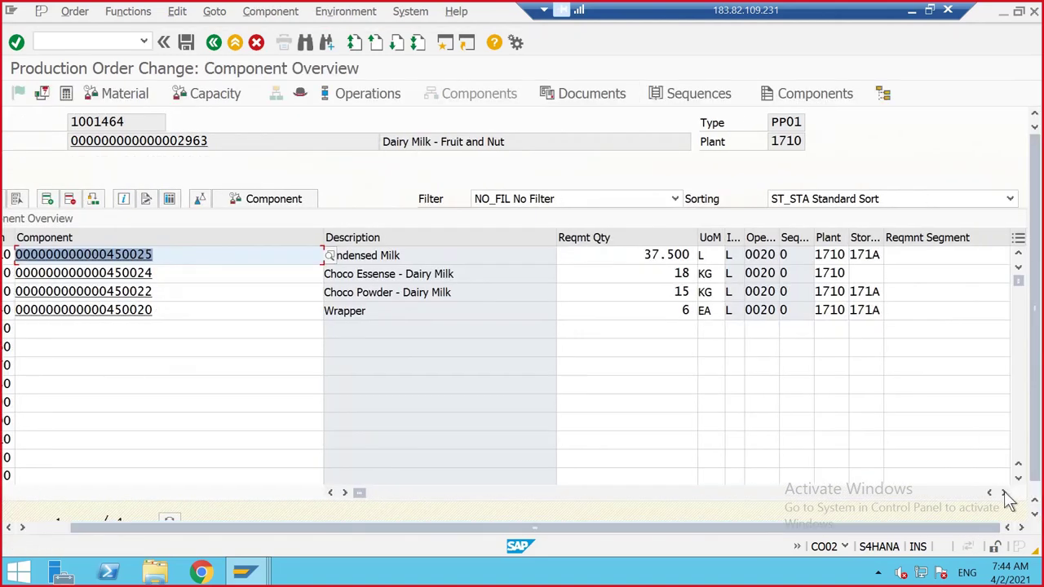
pyautogui.click(1003, 495)
pyautogui.click(1004, 494)
pyautogui.click(1004, 495)
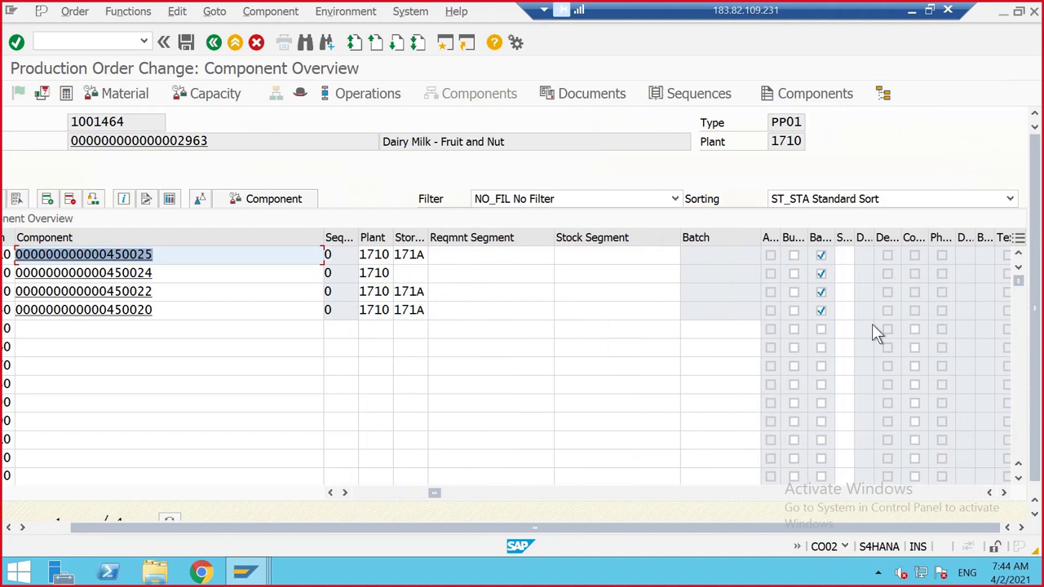
pyautogui.click(822, 255)
pyautogui.click(821, 274)
pyautogui.click(822, 292)
pyautogui.click(822, 311)
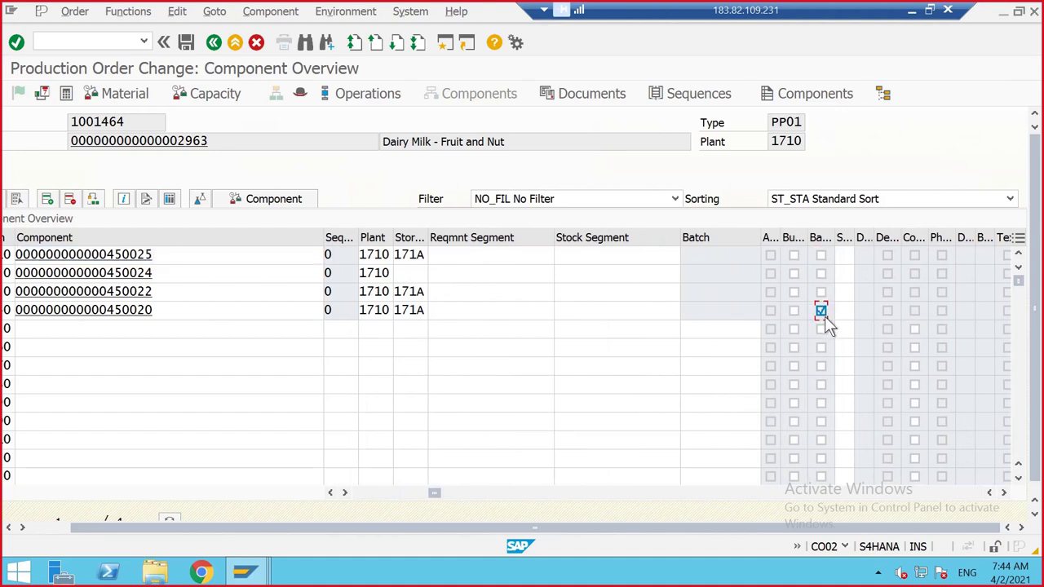
# - Save the 600 EA order despite the cost calculation error and open the 500 EA Dairy Milk order
pyautogui.click(187, 43)
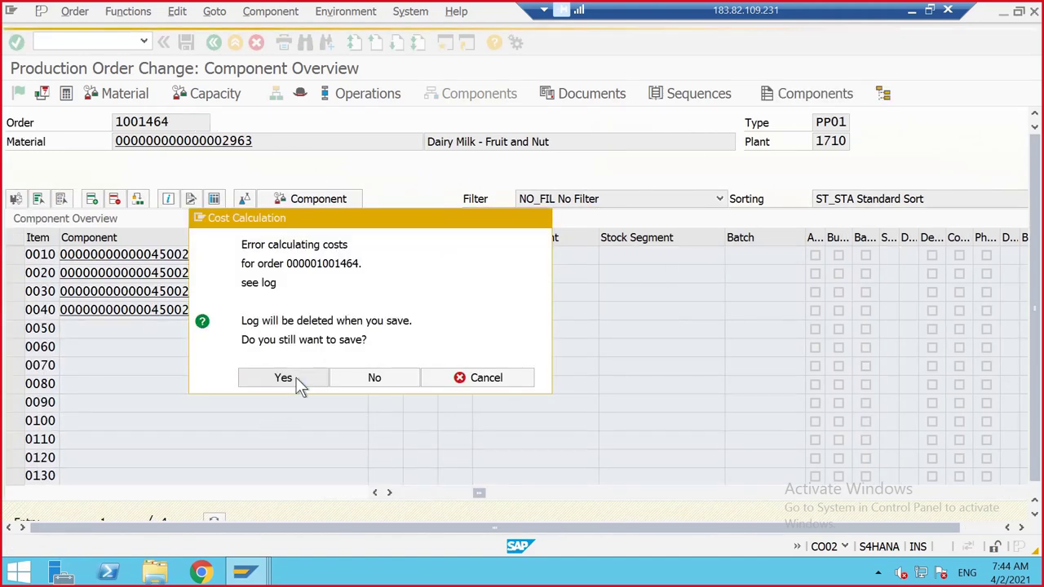
pyautogui.click(284, 378)
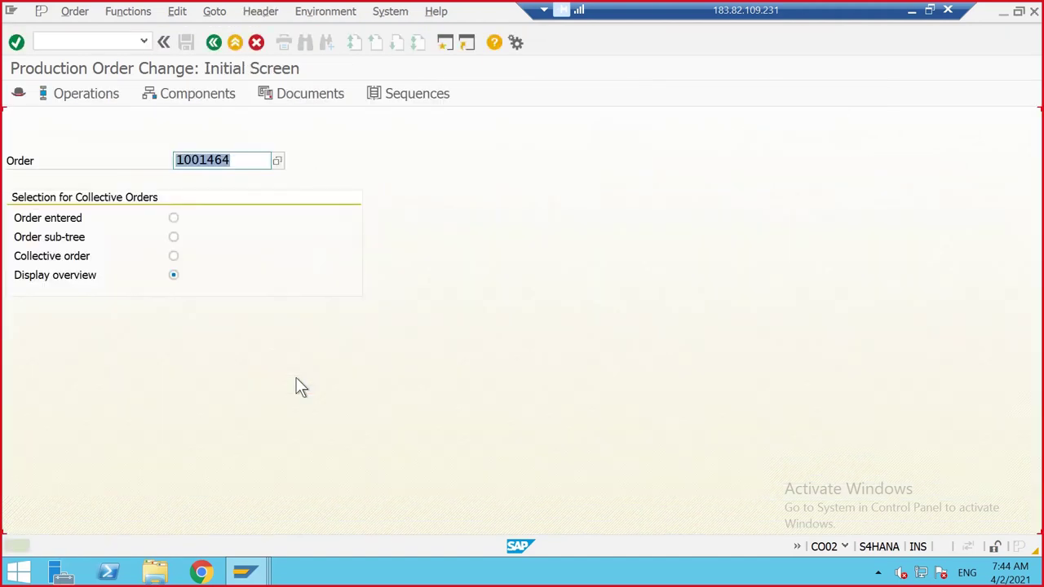
pyautogui.click(245, 166)
pyautogui.press('BackSpace')
pyautogui.write('3')
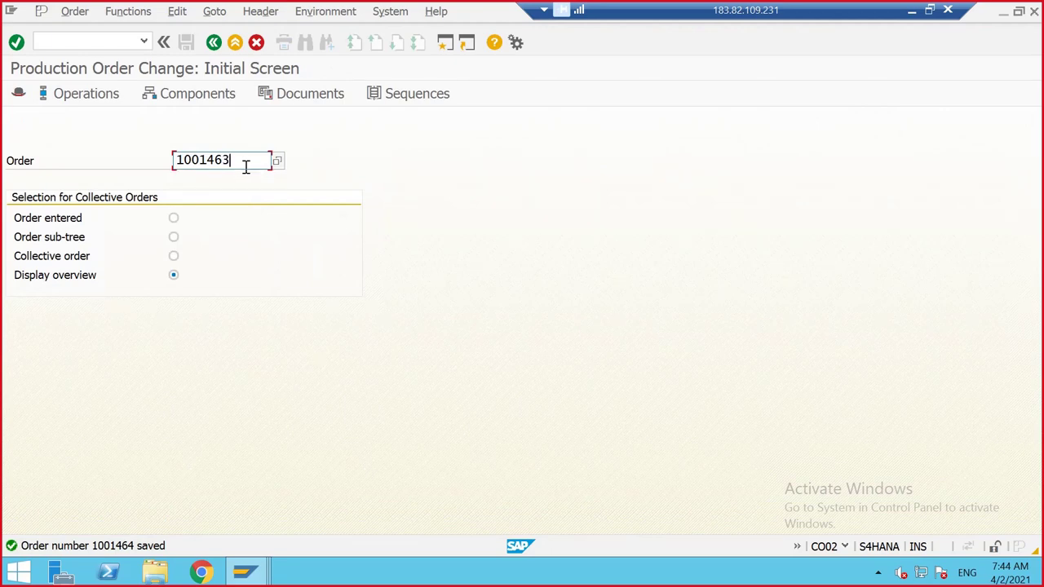
pyautogui.press('Return')
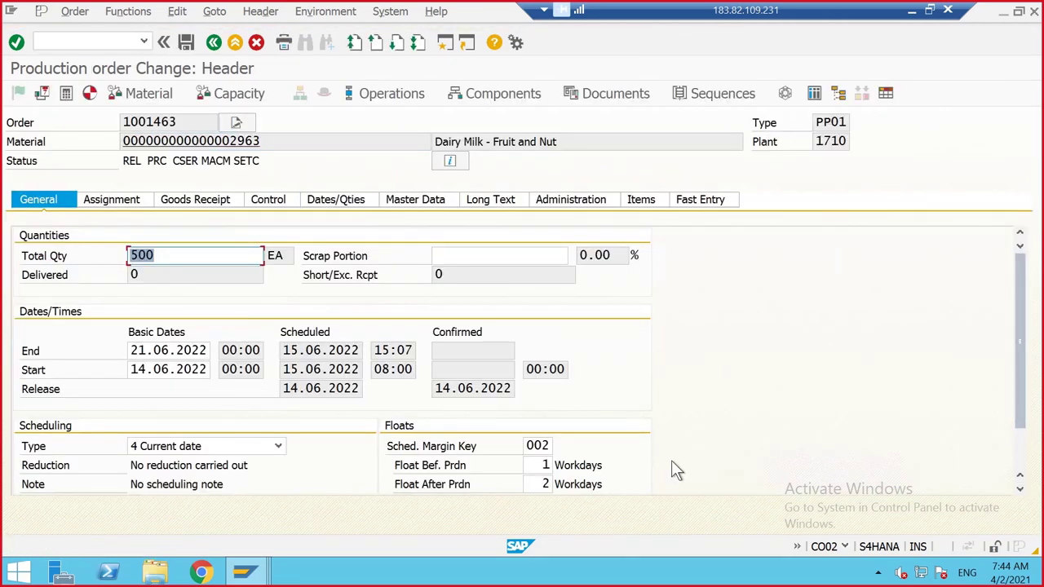
# - Check the Backflush indicators in the 500 EA order's component overview and save the order
pyautogui.click(507, 98)
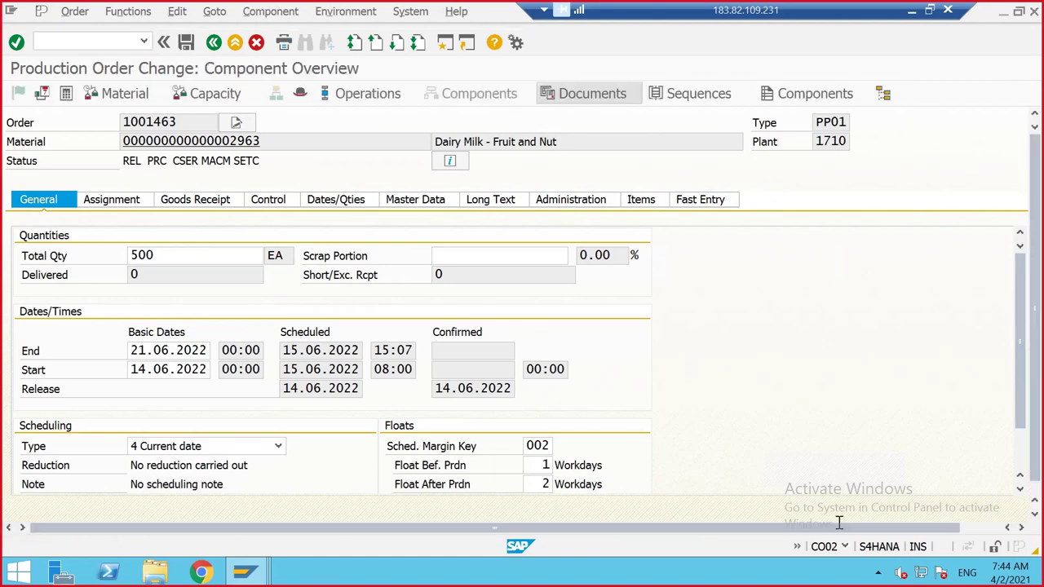
pyautogui.click(992, 528)
pyautogui.click(1004, 493)
pyautogui.click(1004, 492)
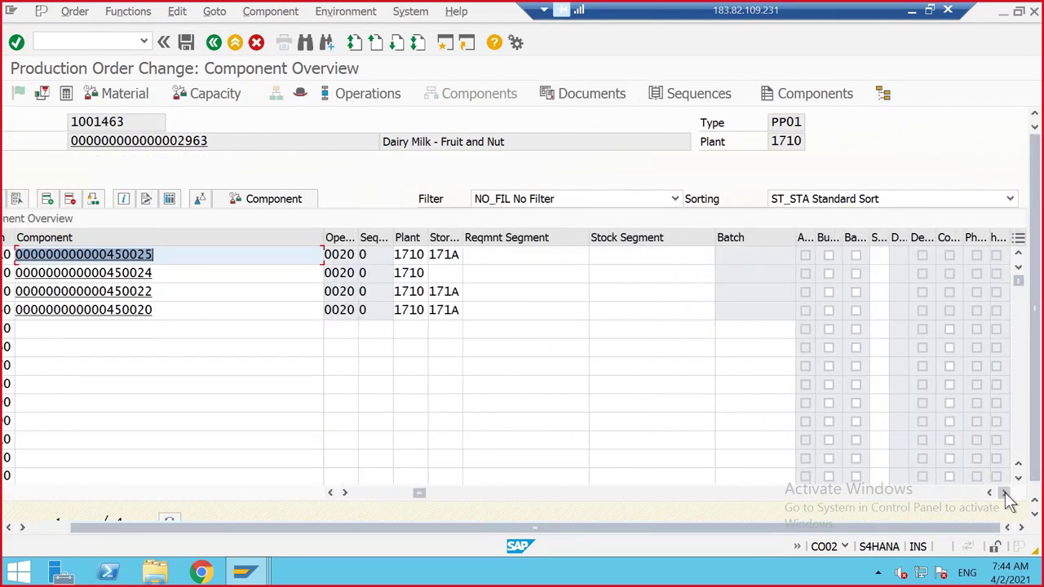
pyautogui.click(1004, 492)
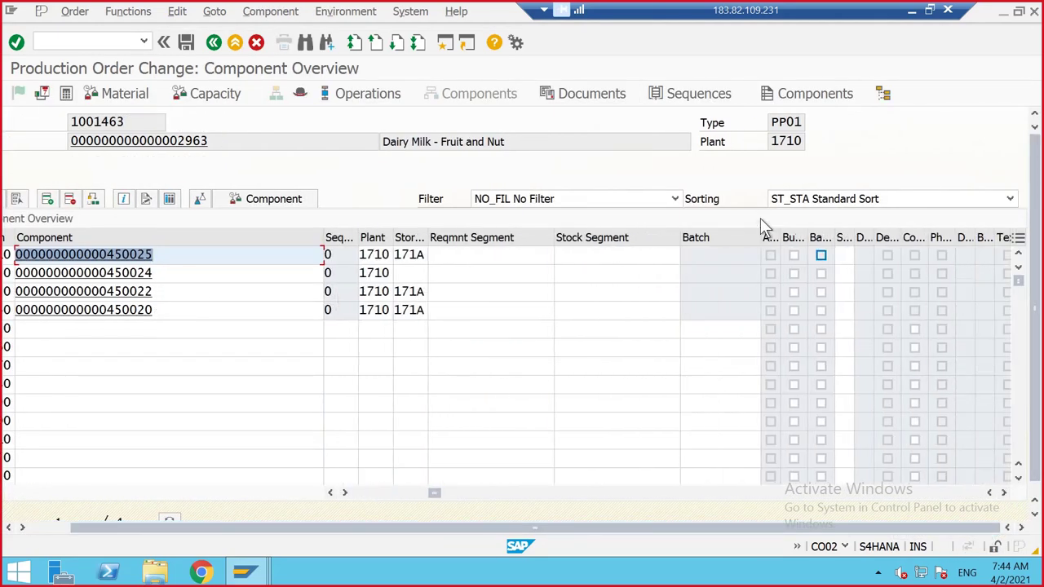
pyautogui.click(185, 45)
pyautogui.moveTo(236, 159); pyautogui.dragTo(186, 159)
pyautogui.click(192, 160)
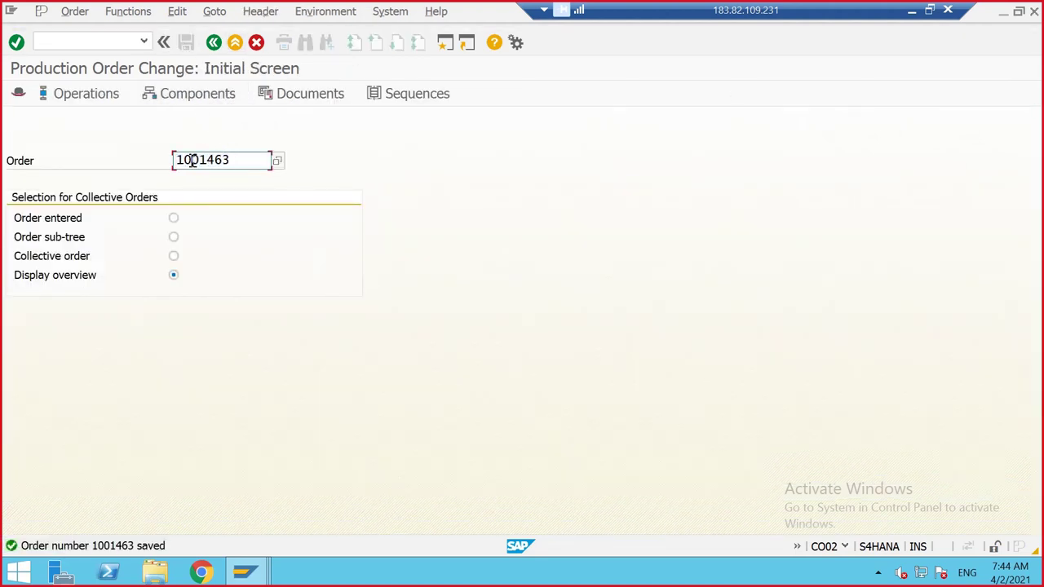
# - Open the MIGO transaction and set it to A07 Goods Issue with R08 Order as the reference
pyautogui.click(117, 45)
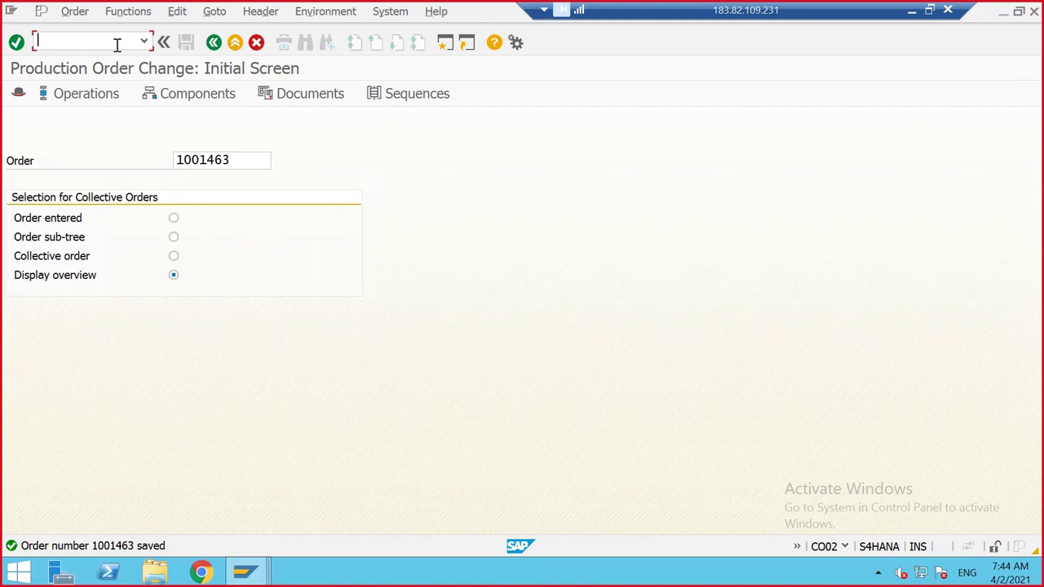
pyautogui.write('/OMIGO')
pyautogui.press('Return')
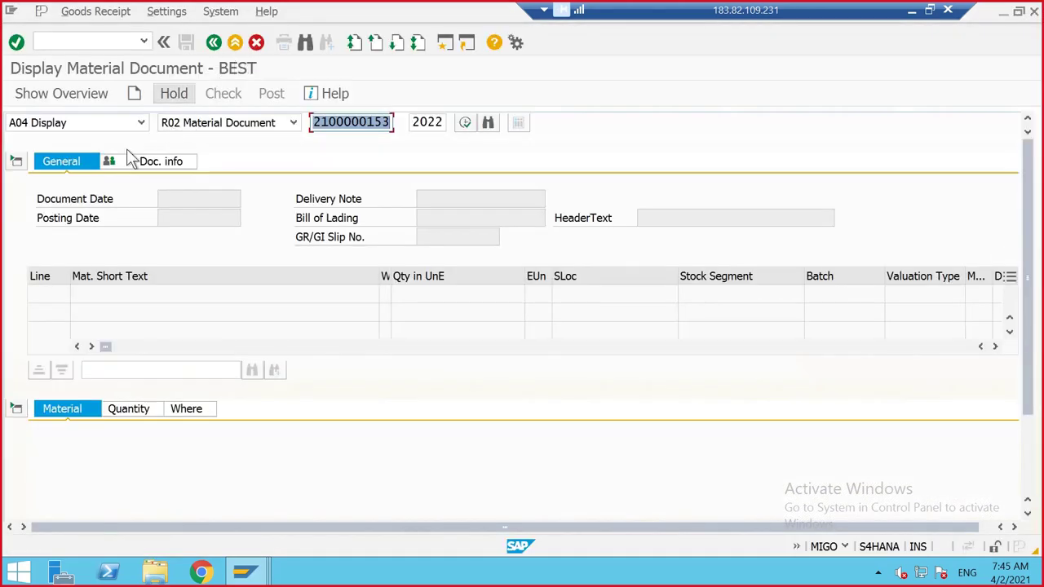
pyautogui.click(117, 122)
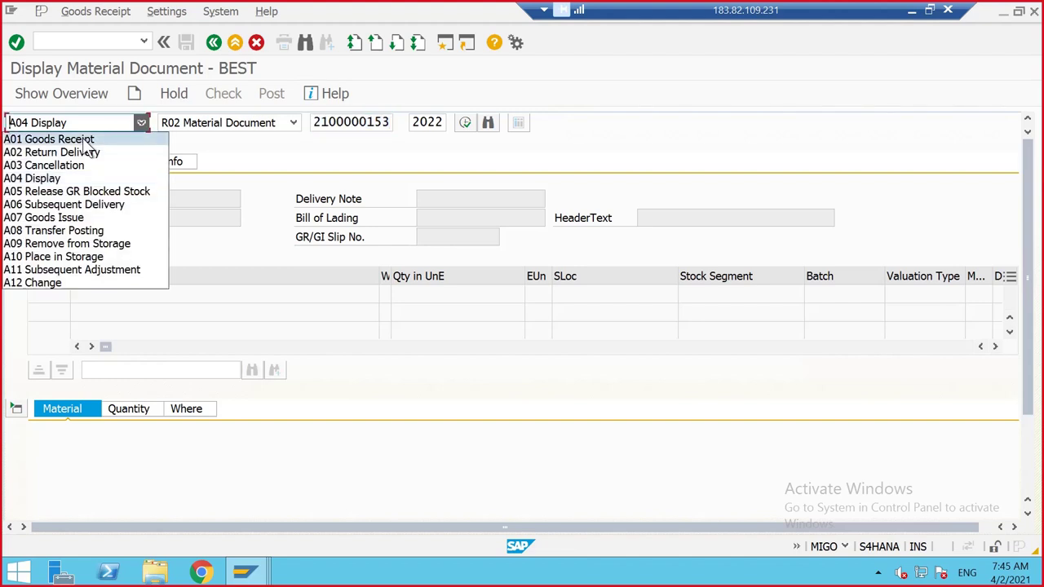
pyautogui.click(45, 217)
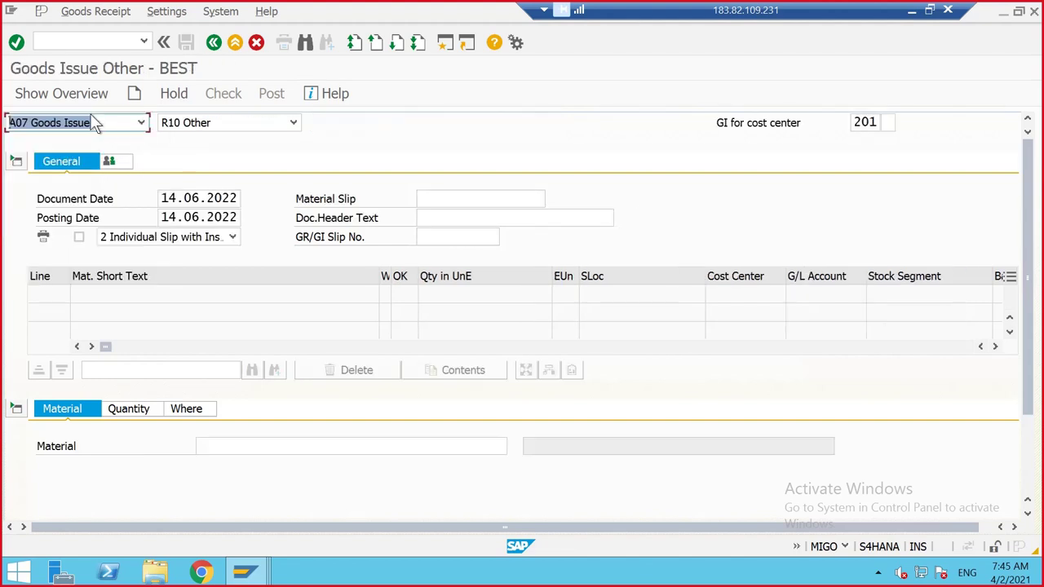
pyautogui.click(174, 122)
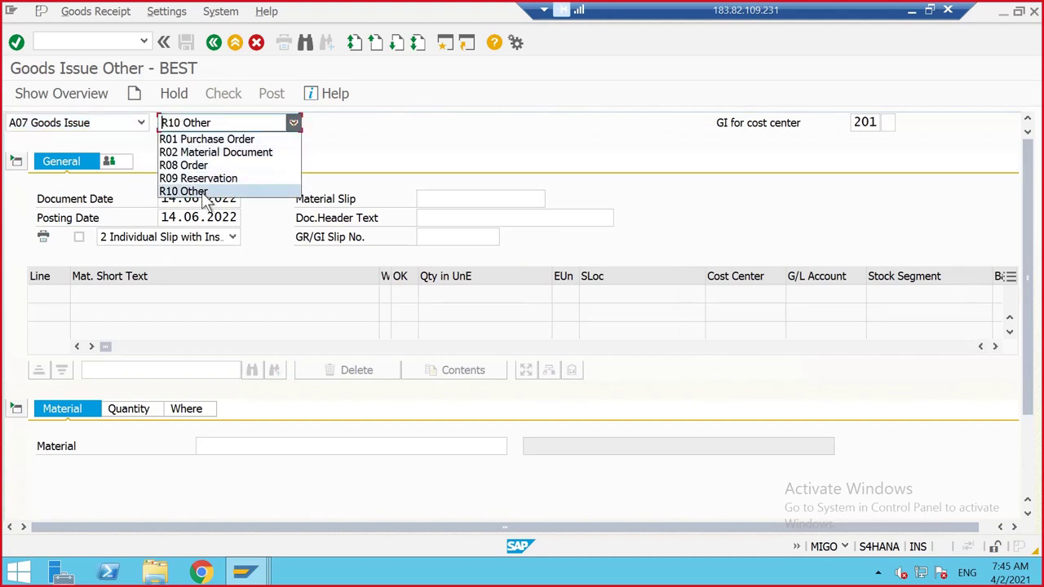
pyautogui.click(199, 166)
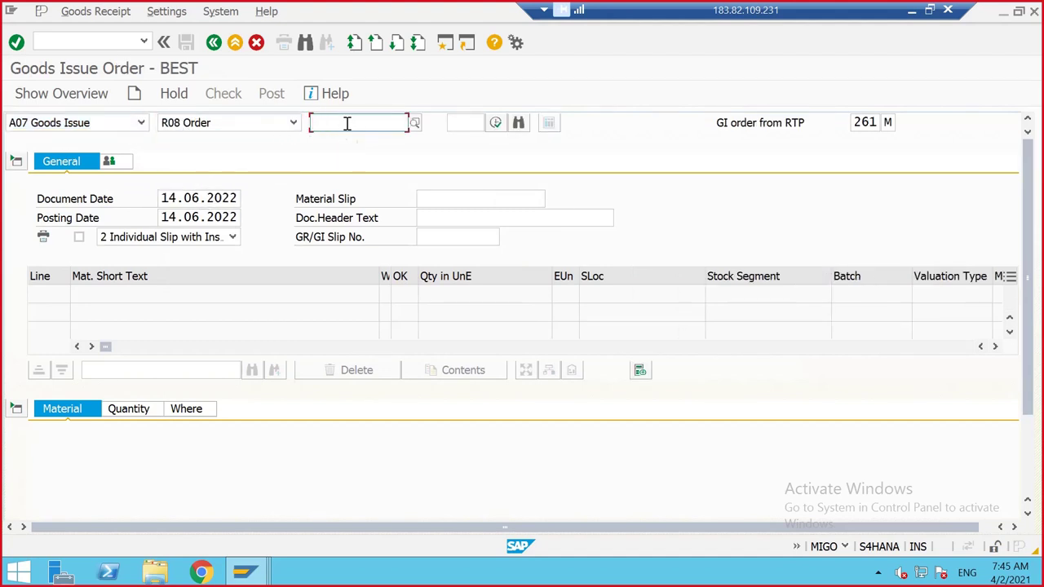
# - Load the component items of the 500 EA Dairy Milk order into the goods issue
pyautogui.write('100')
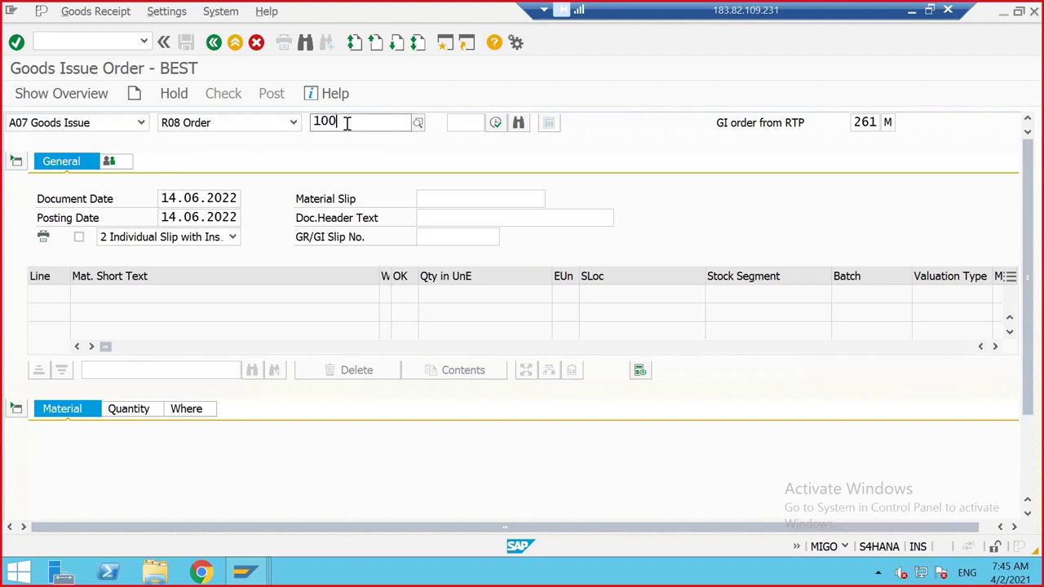
pyautogui.write('1463')
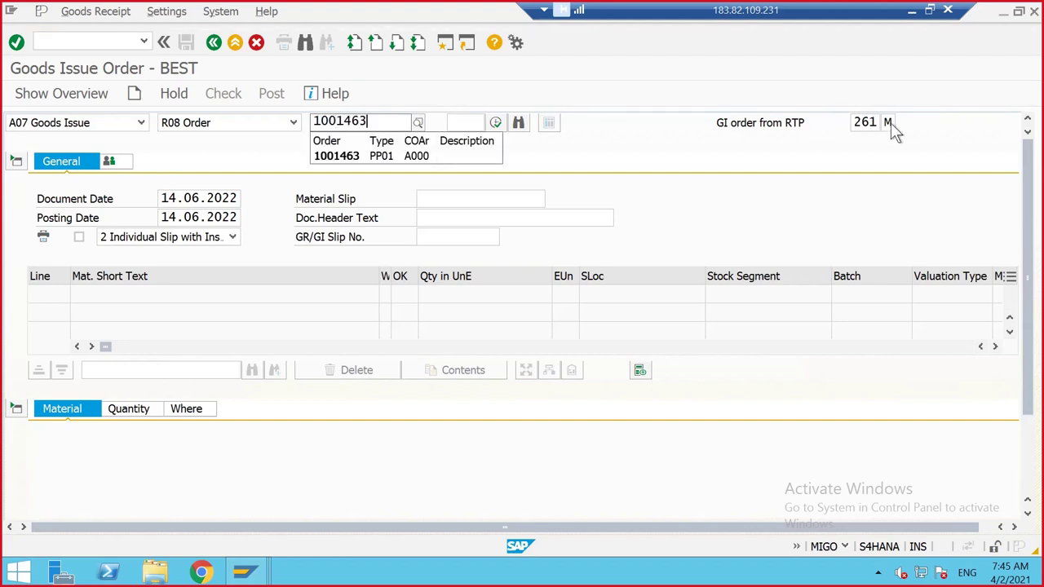
pyautogui.press('Return')
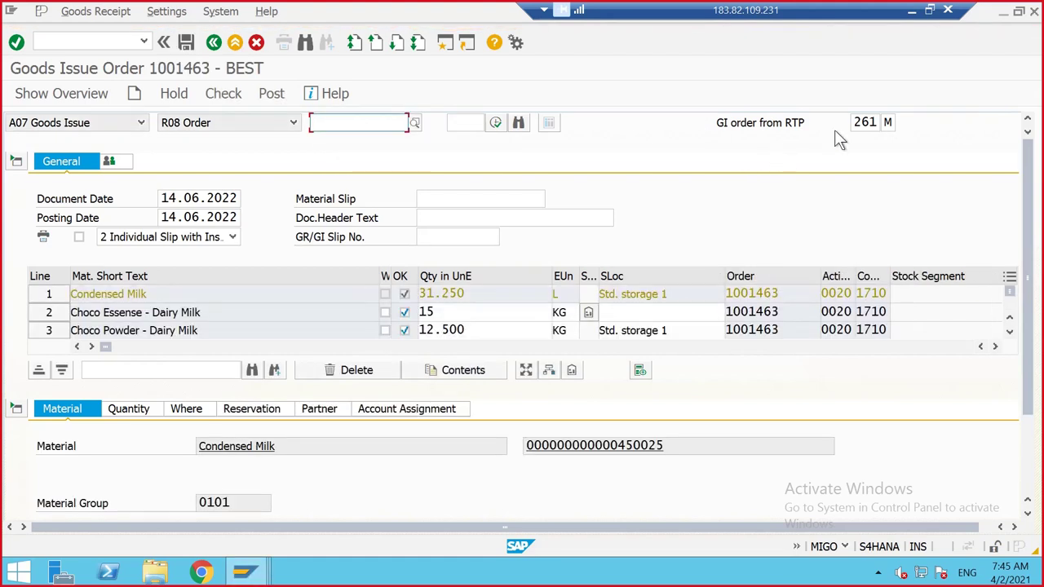
# - Clear the special stock indicator M beside the default movement type 261 for the goods issue
pyautogui.click(887, 124)
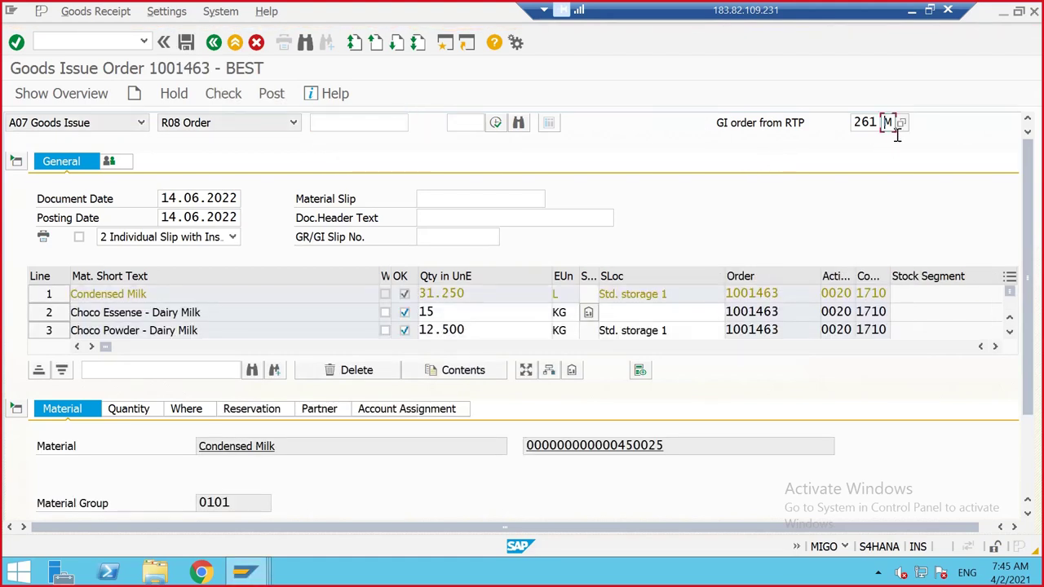
pyautogui.press('BackSpace')
pyautogui.press('Return')
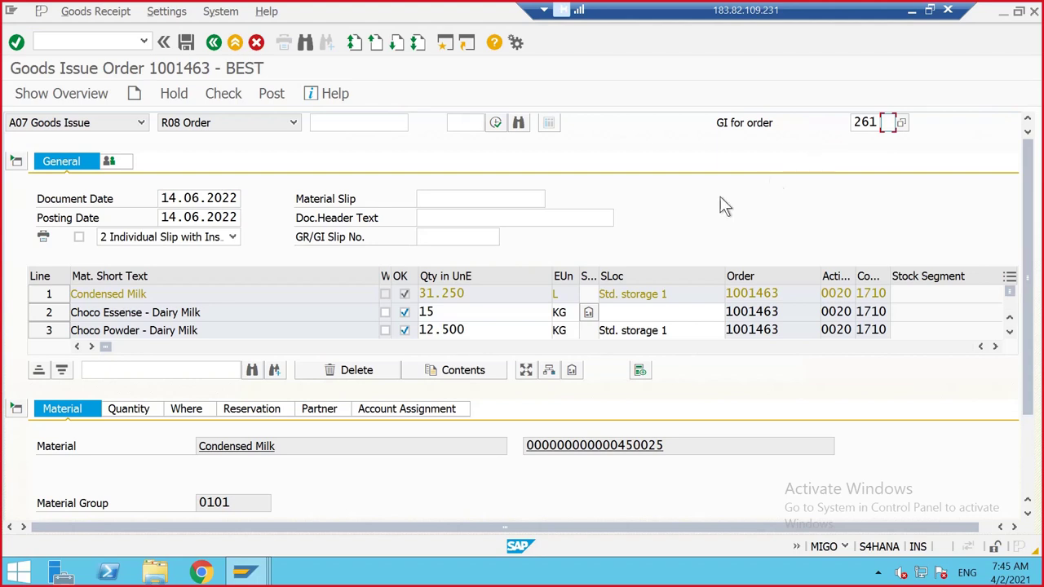
pyautogui.click(871, 124)
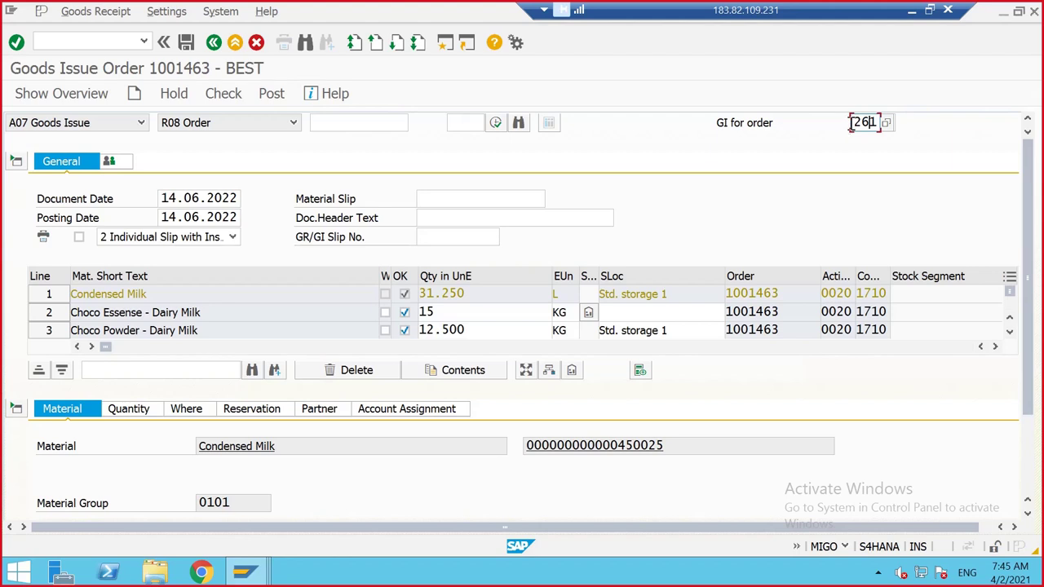
pyautogui.moveTo(851, 122); pyautogui.dragTo(885, 122)
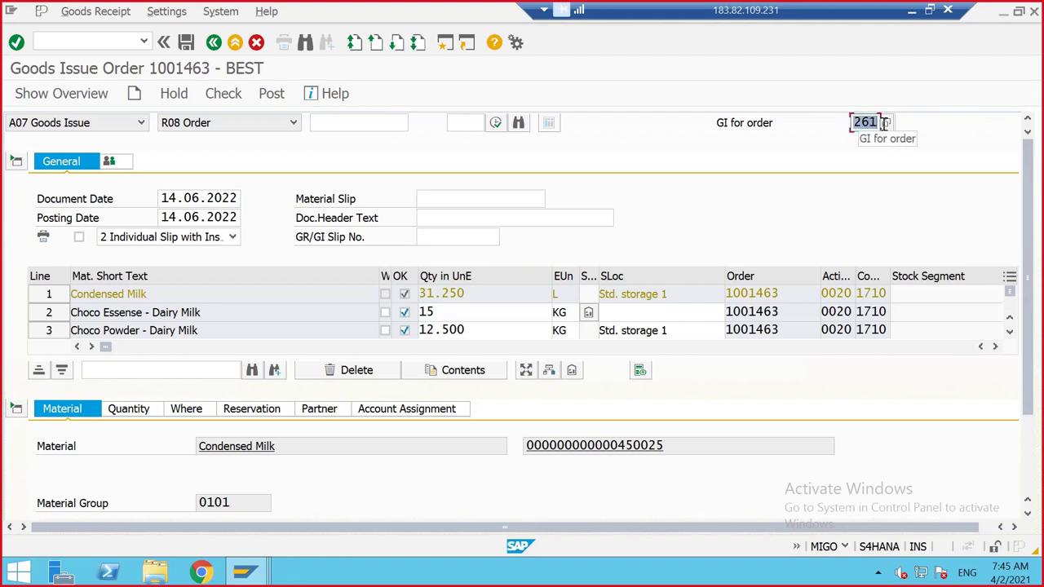
pyautogui.click(884, 122)
pyautogui.hotkey('shift', 'Tab')
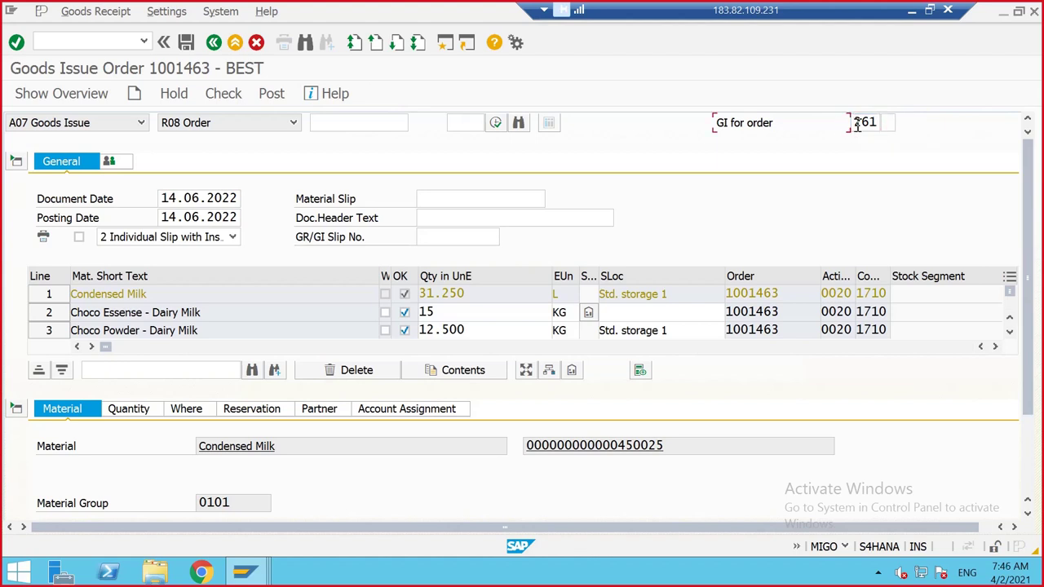
pyautogui.press('Tab')
pyautogui.click(879, 126)
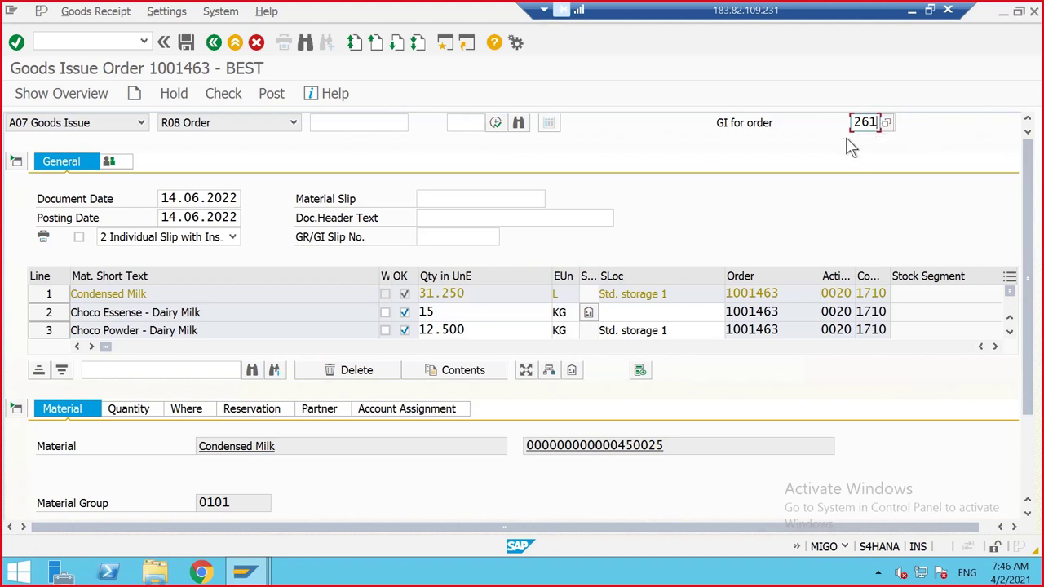
pyautogui.moveTo(854, 123); pyautogui.dragTo(870, 123)
pyautogui.click(857, 122)
pyautogui.moveTo(857, 122); pyautogui.dragTo(881, 123)
# - Look up movement type 261 without special stock in the list of movement types and close the list
pyautogui.click(884, 123)
pyautogui.click(891, 123)
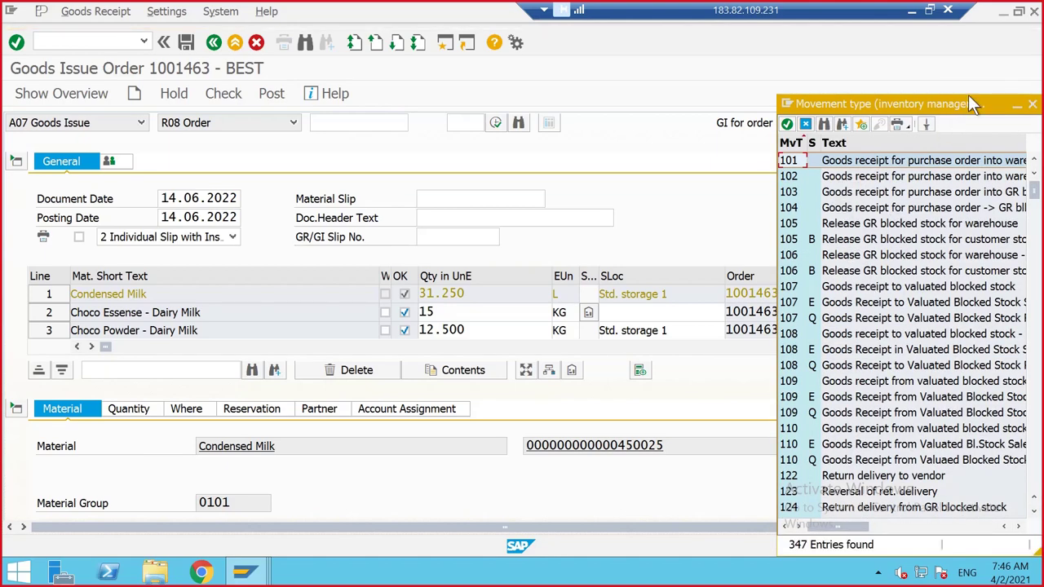
pyautogui.moveTo(968, 94); pyautogui.dragTo(690, 83)
pyautogui.scroll(-7, 680, 353)
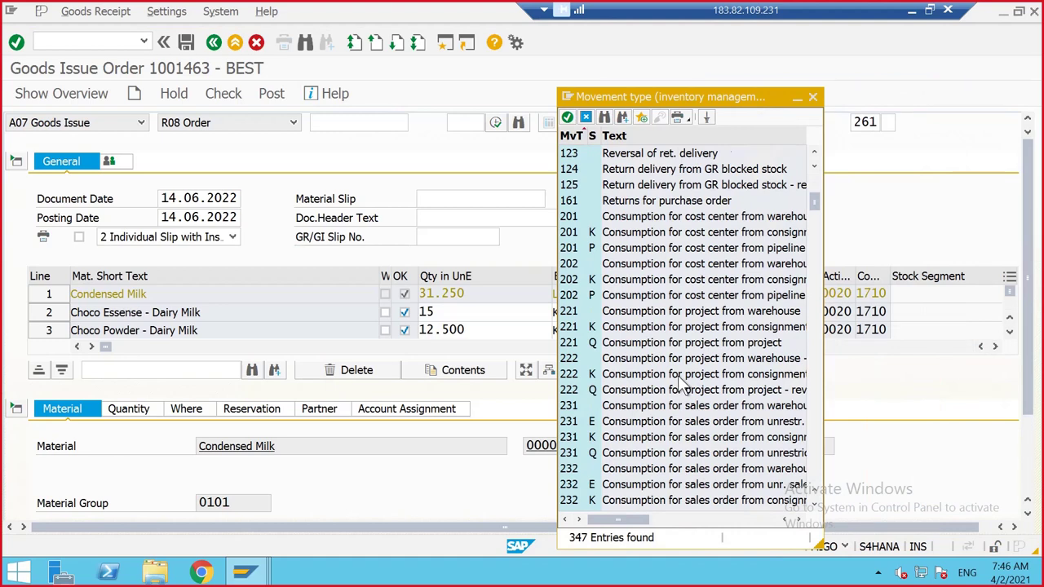
pyautogui.scroll(-3, 681, 384)
pyautogui.scroll(-5, 682, 384)
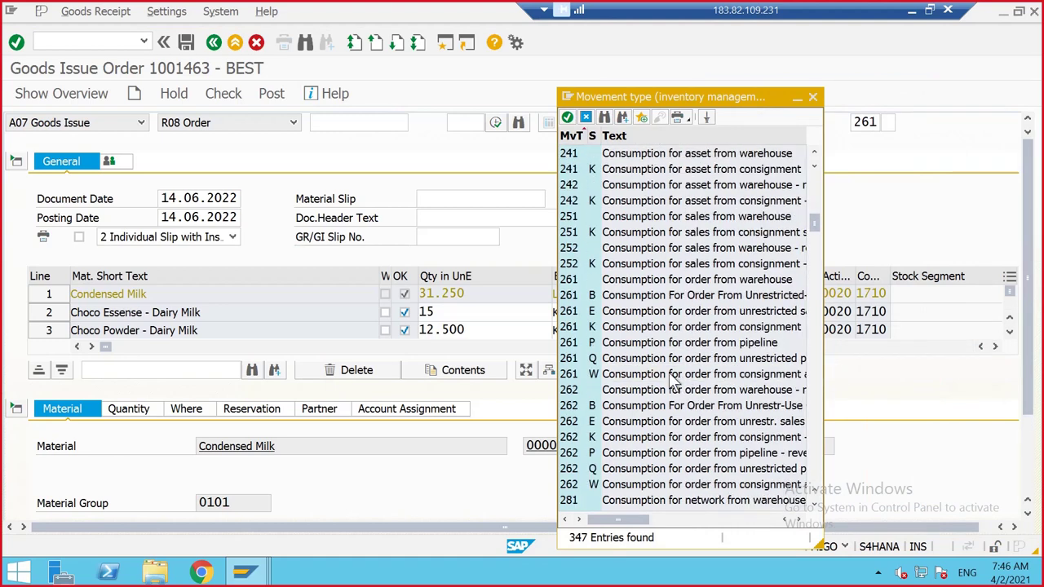
pyautogui.click(585, 280)
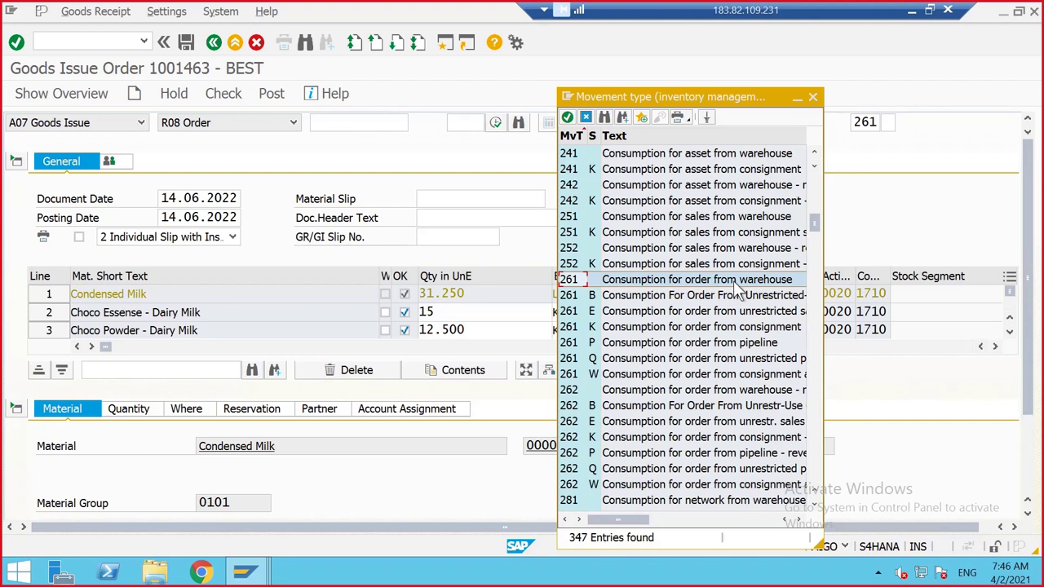
pyautogui.click(812, 96)
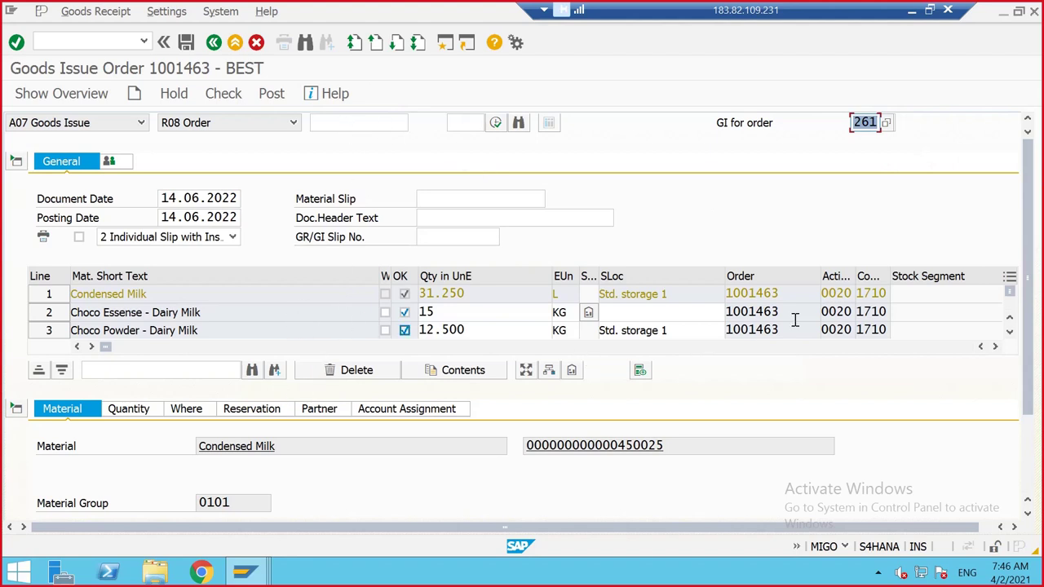
# - Review the item quantities and set the storage location of the Choco Essense - Dairy Milk line to 171A
pyautogui.click(145, 409)
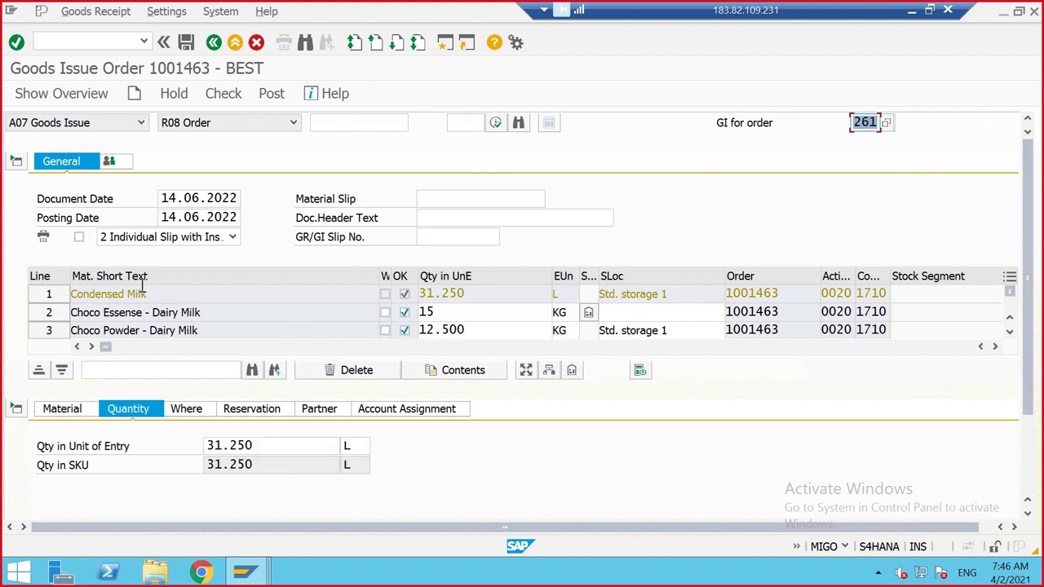
pyautogui.click(1011, 334)
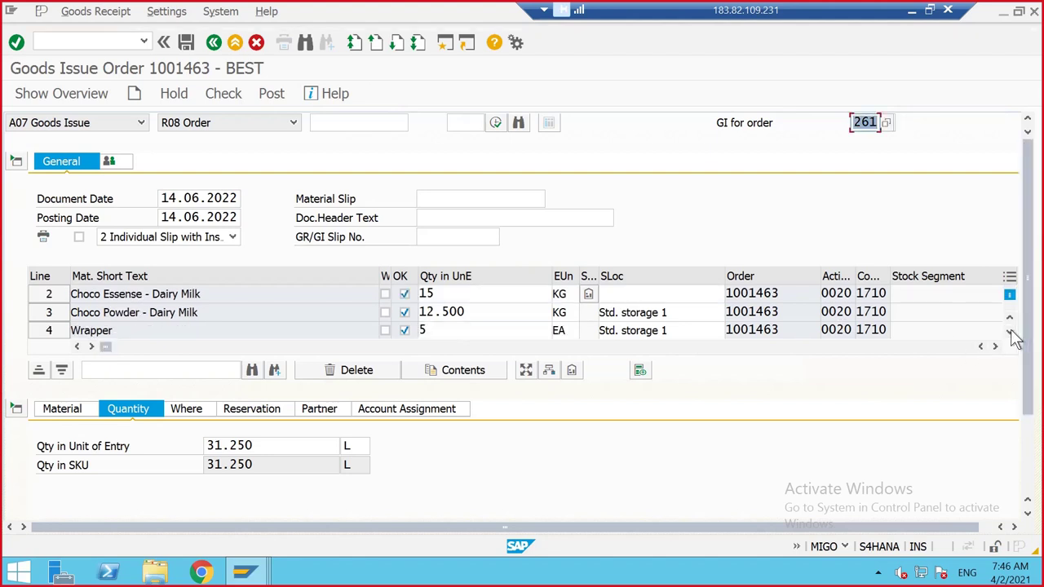
pyautogui.click(1011, 335)
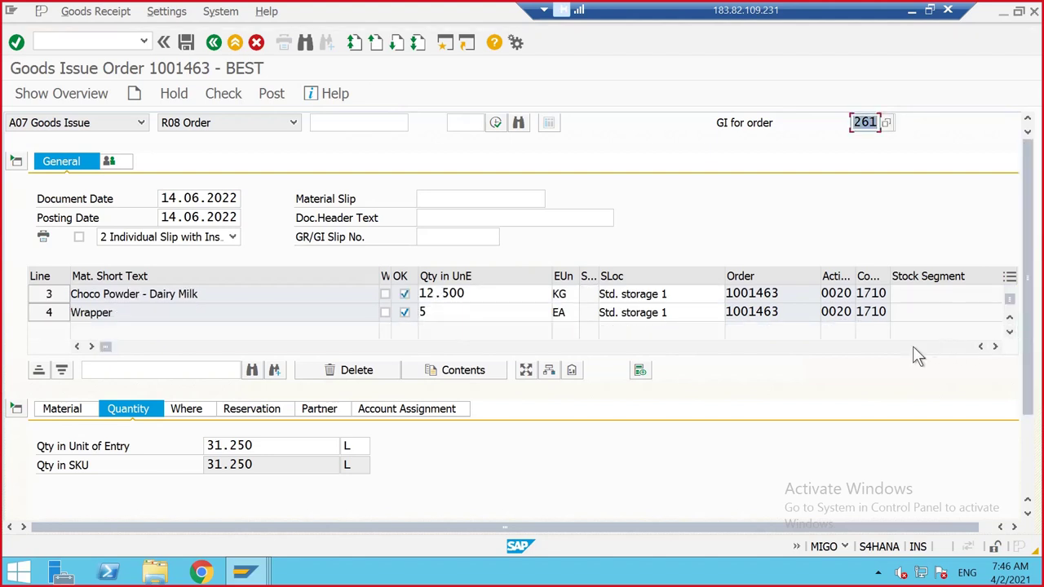
pyautogui.click(1010, 319)
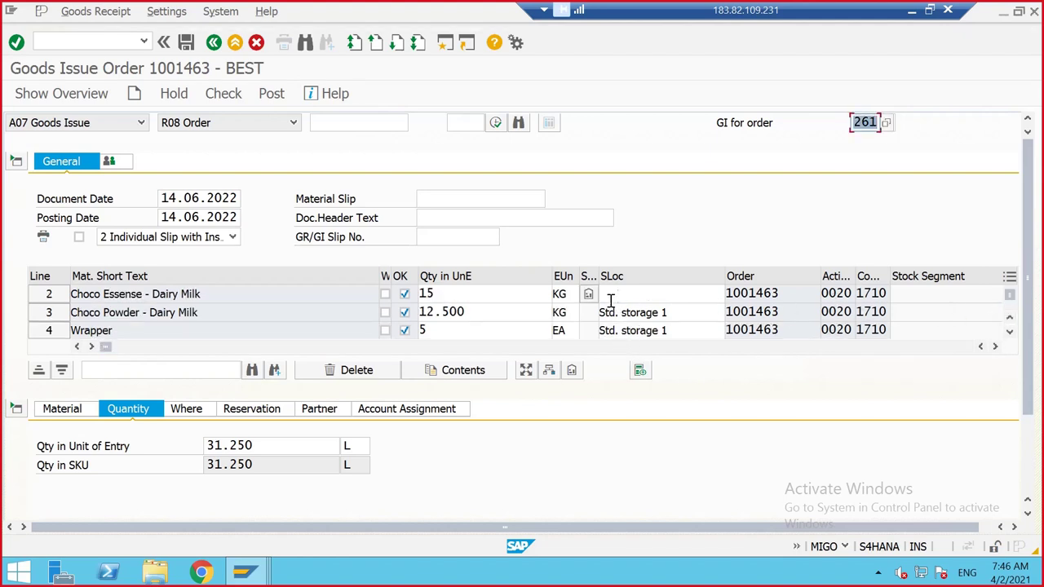
pyautogui.click(613, 295)
pyautogui.write('171A')
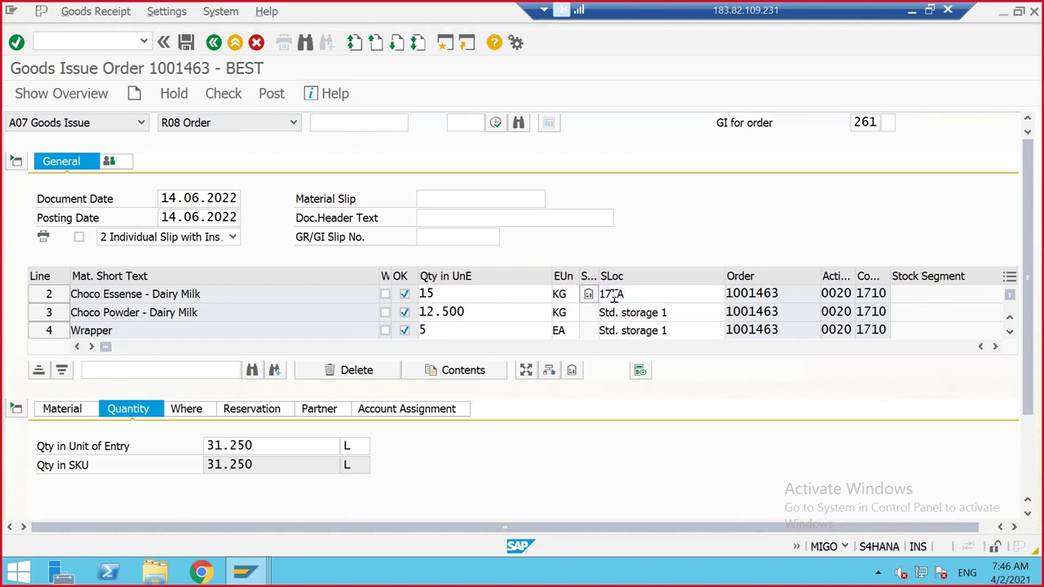
pyautogui.press('Return')
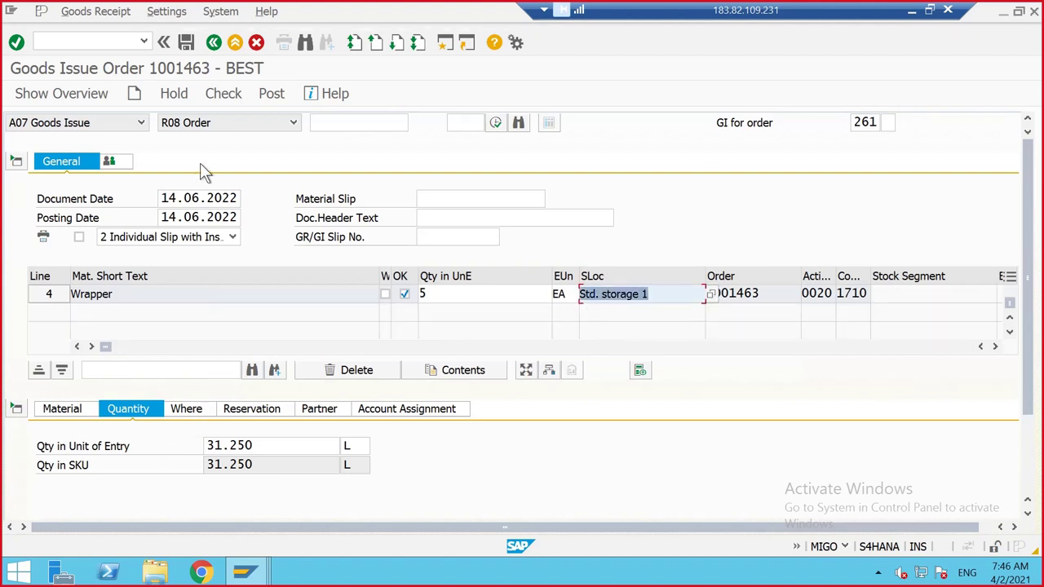
# - Check the goods issue document for errors and inspect the displayed item's reservation and movement type details
pyautogui.click(231, 96)
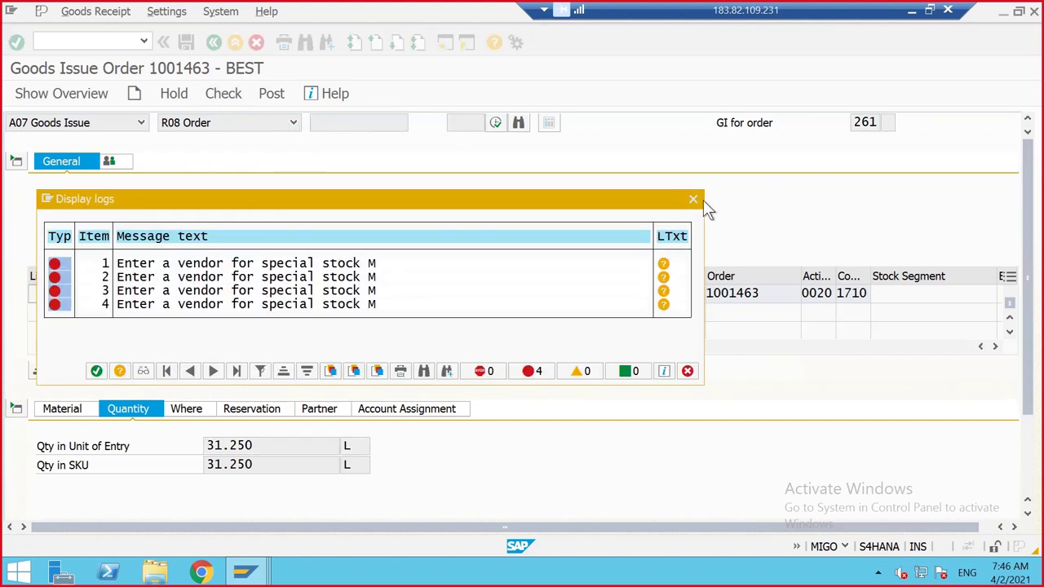
pyautogui.press('Return')
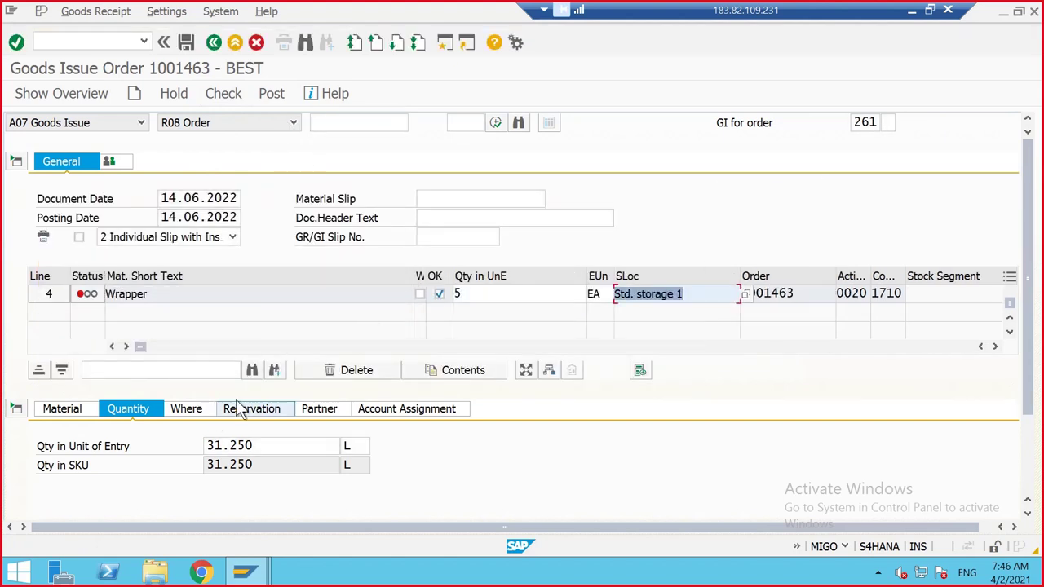
pyautogui.click(249, 408)
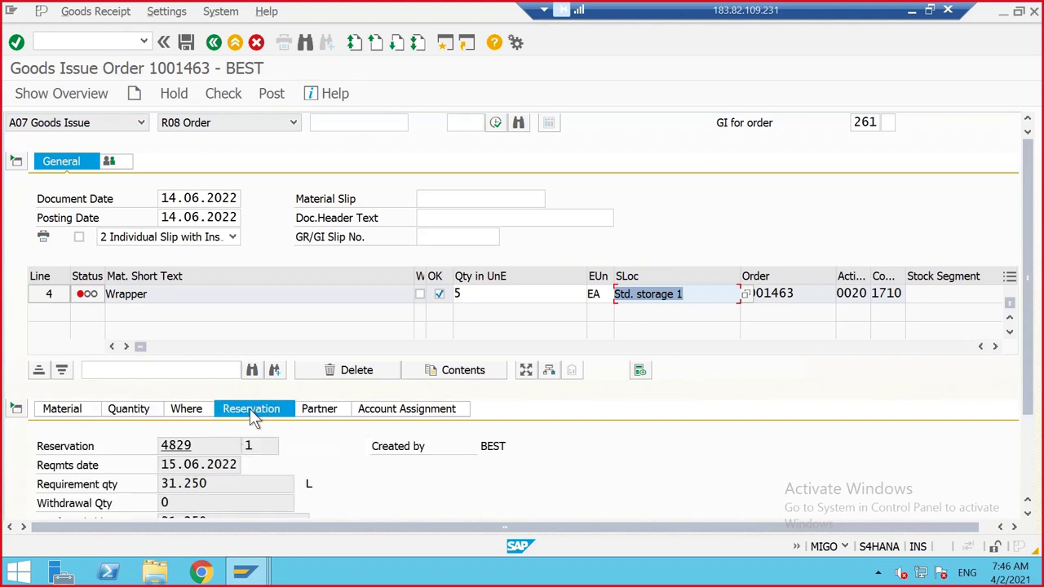
pyautogui.click(207, 408)
pyautogui.scroll(-2, 327, 432)
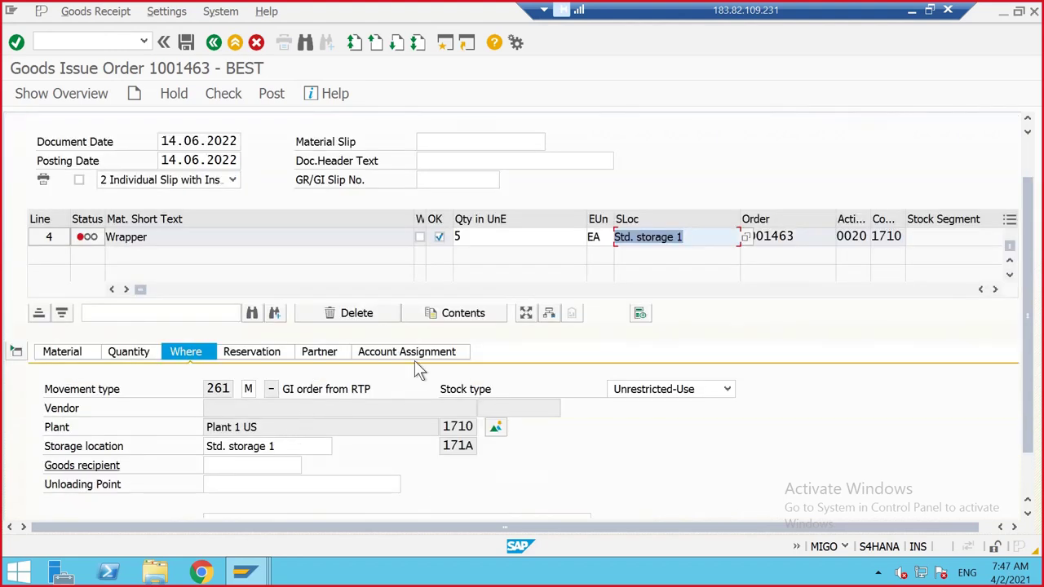
pyautogui.click(250, 389)
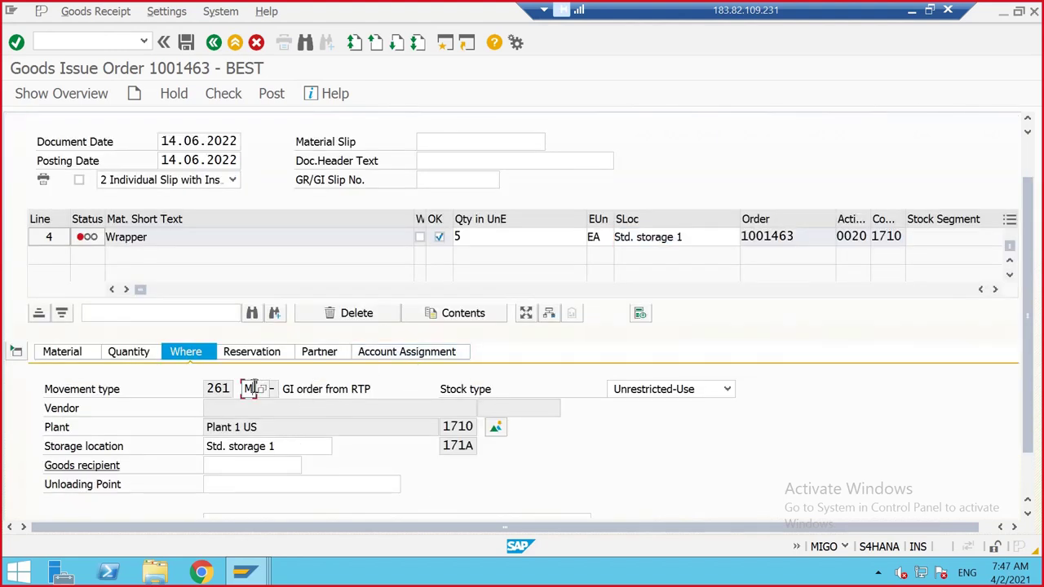
pyautogui.scroll(2, 648, 294)
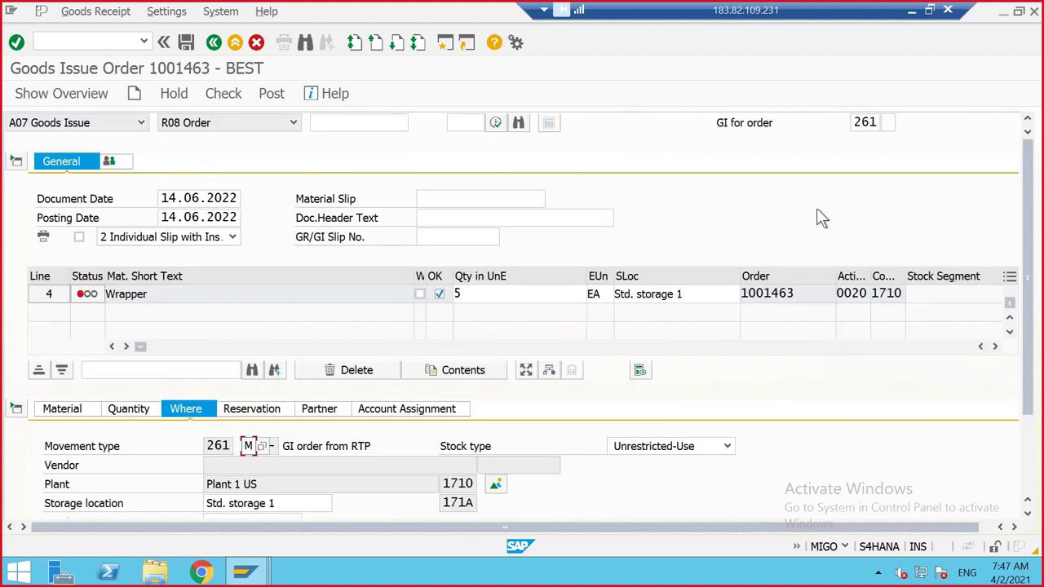
# - Review the default values for movement type 261 of goods issues against orders, and close them without adopting anything
pyautogui.click(82, 12)
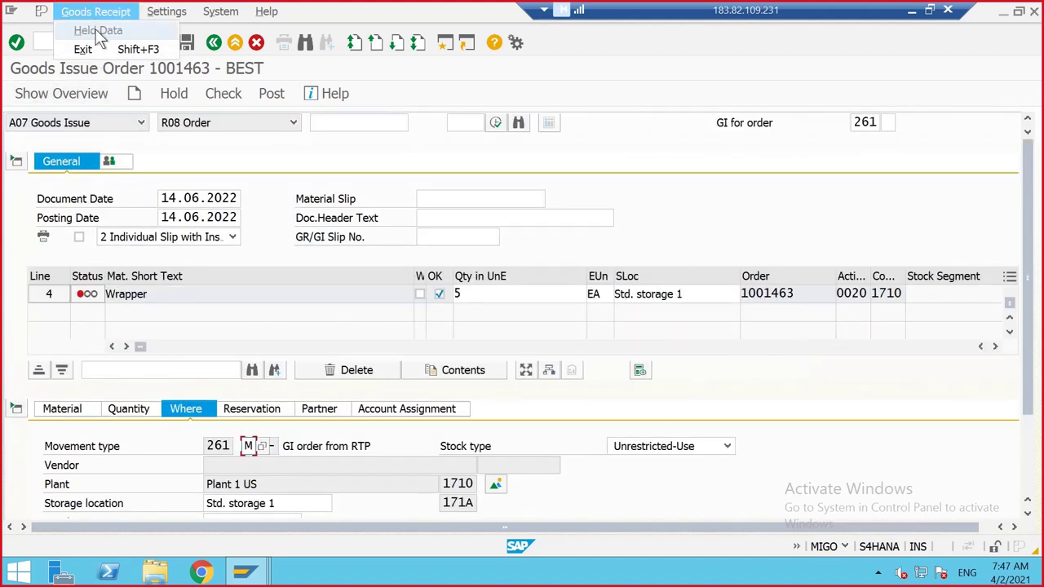
pyautogui.moveTo(151, 13)
pyautogui.click(188, 31)
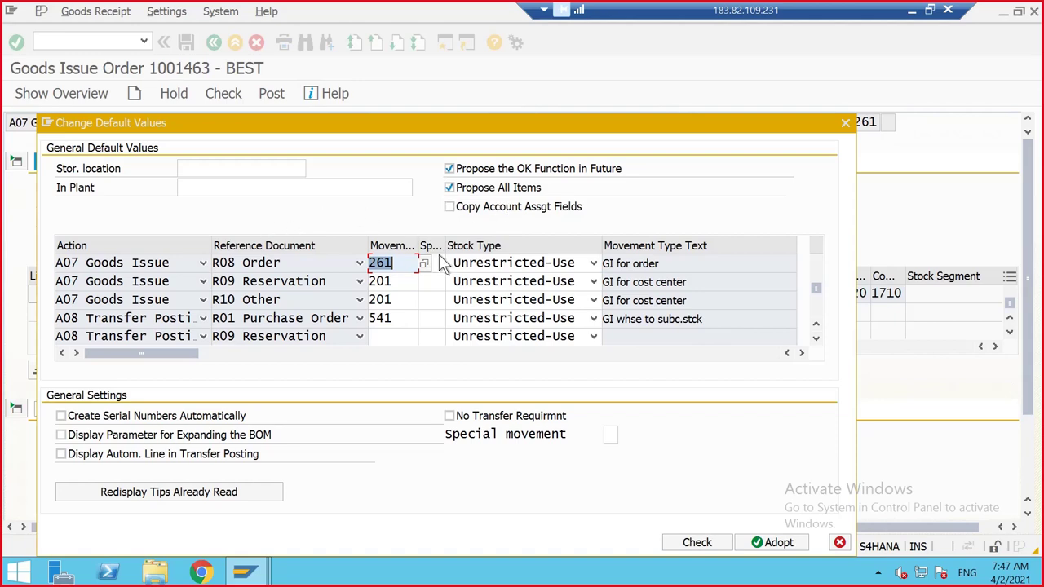
pyautogui.press('Tab')
pyautogui.press('Tab')
pyautogui.press('F4')
pyautogui.press('Escape')
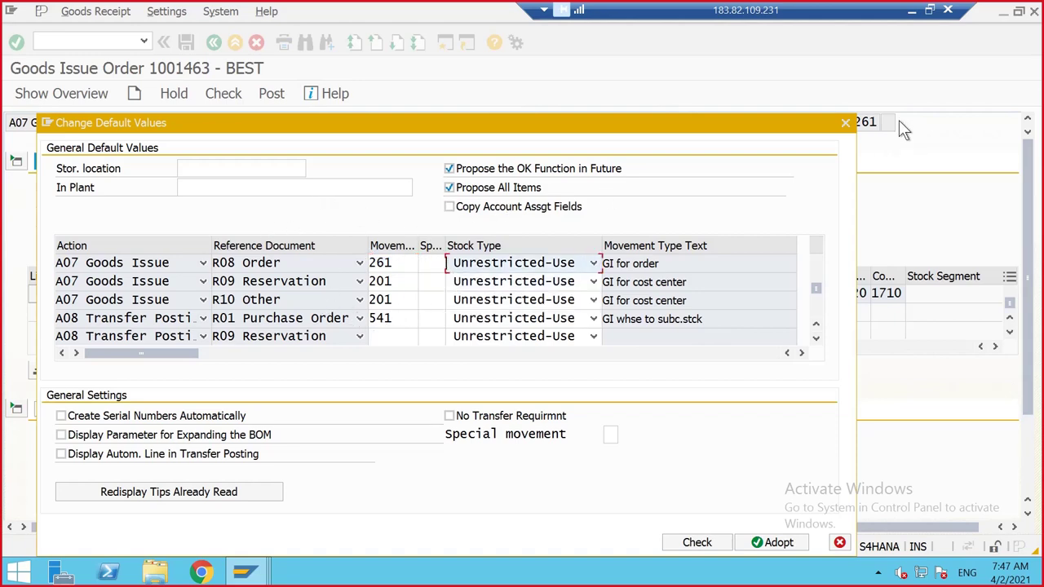
pyautogui.click(846, 124)
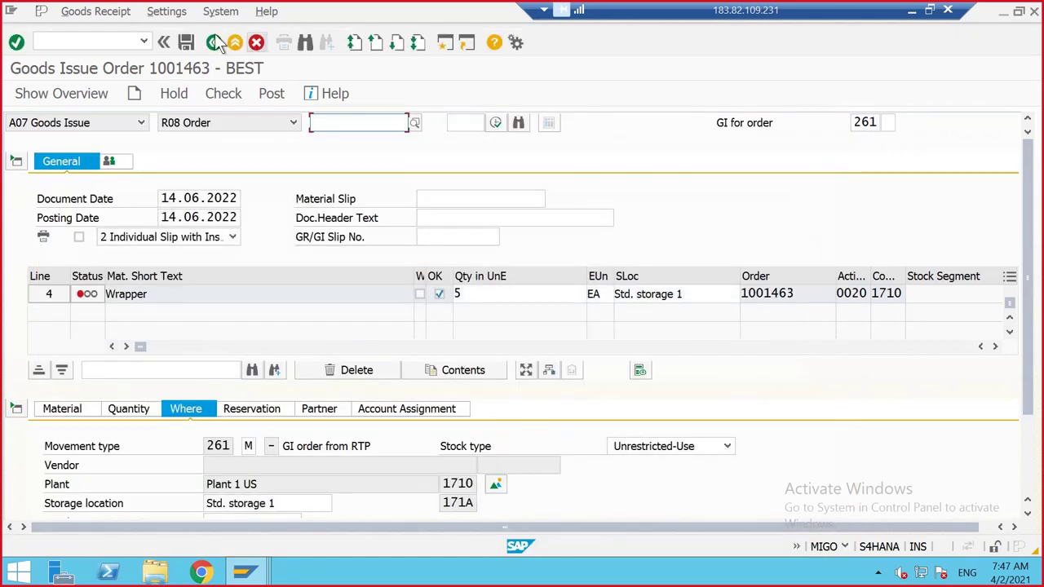
# - Restart MIGO and load the same Dairy Milk - Fruit and Nut production order for goods issue by its order number
pyautogui.click(144, 41)
pyautogui.click(73, 34)
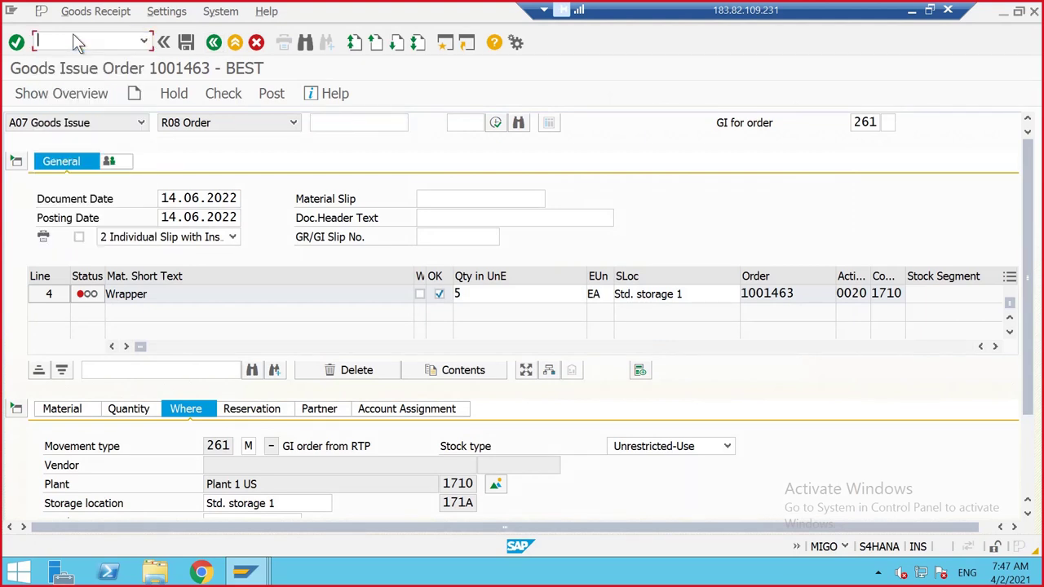
pyautogui.write('/NMIGO')
pyautogui.press('Return')
pyautogui.click(325, 128)
pyautogui.click(375, 139)
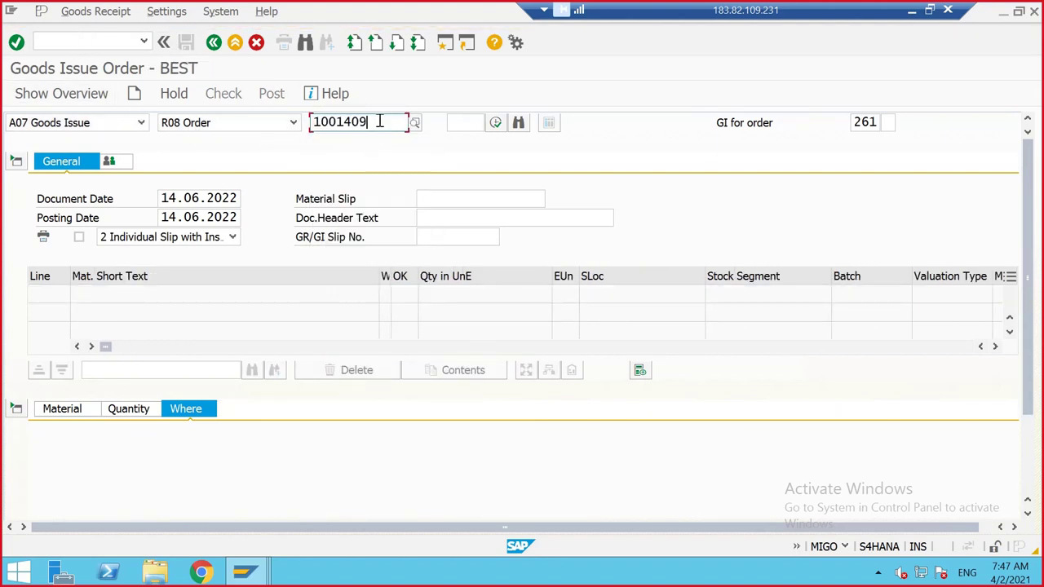
pyautogui.doubleClick(379, 121)
pyautogui.press('BackSpace')
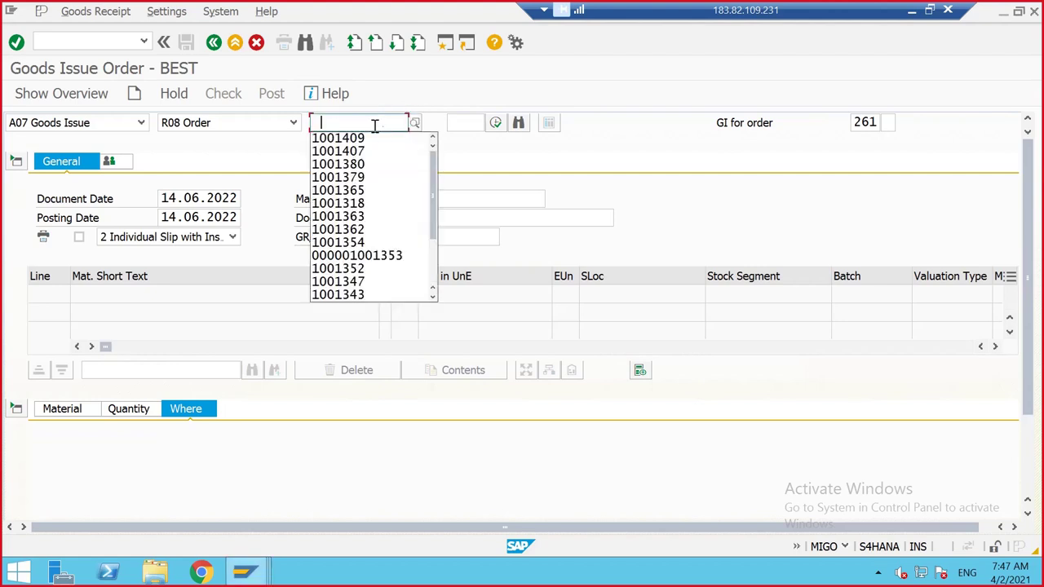
pyautogui.scroll(-3, 351, 202)
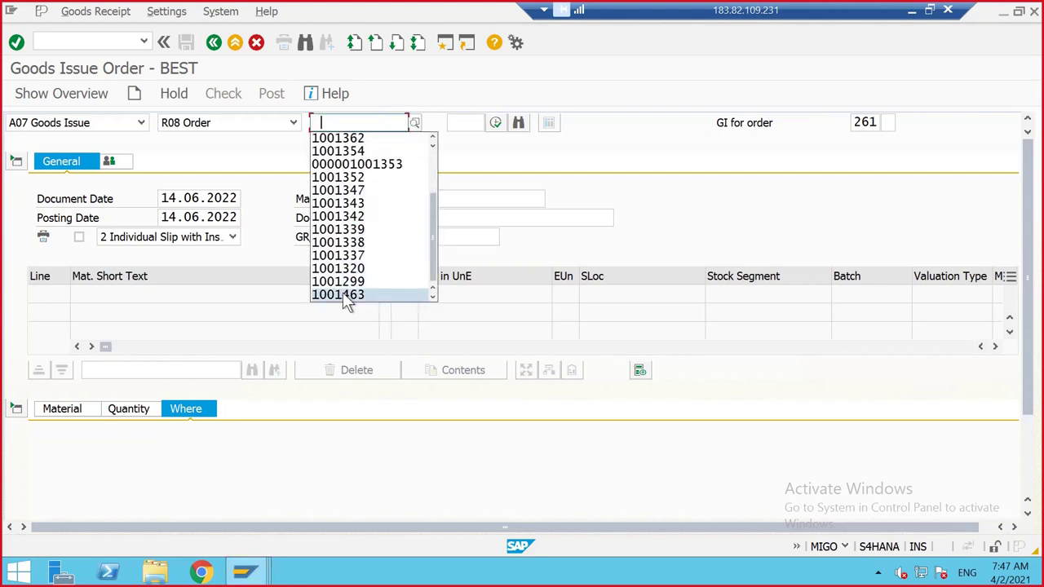
pyautogui.click(343, 295)
pyautogui.press('Return')
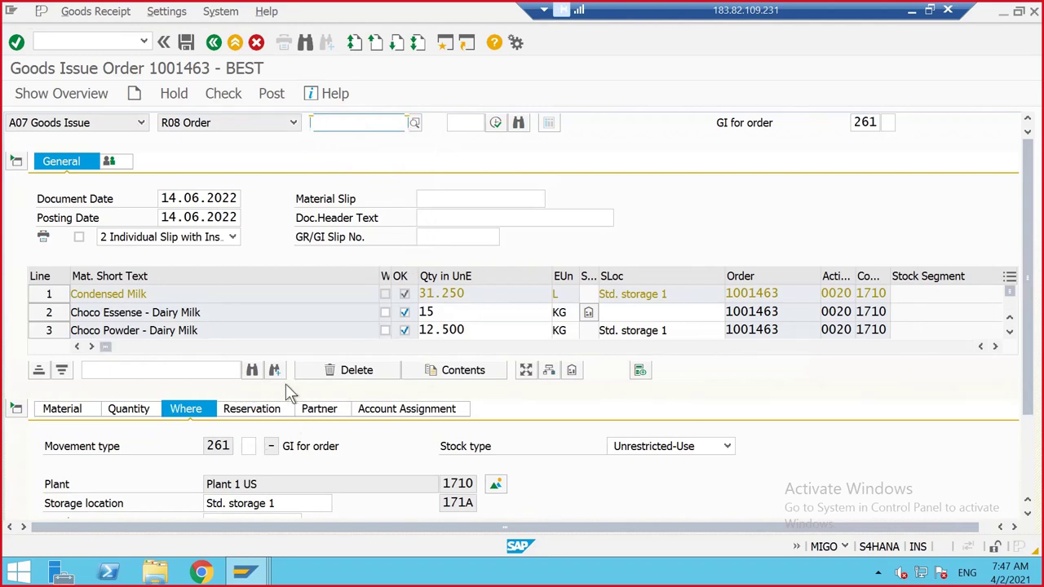
# - Set the storage location of the Choco Essense - Dairy Milk line to 171A, and check and post the goods issue
pyautogui.scroll(-2, 285, 384)
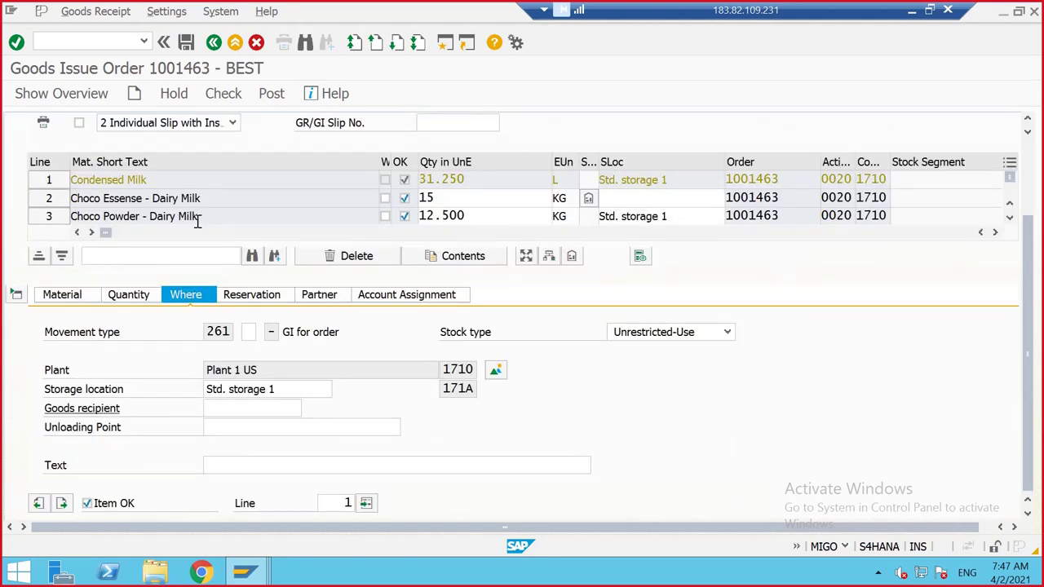
pyautogui.click(627, 192)
pyautogui.write('1')
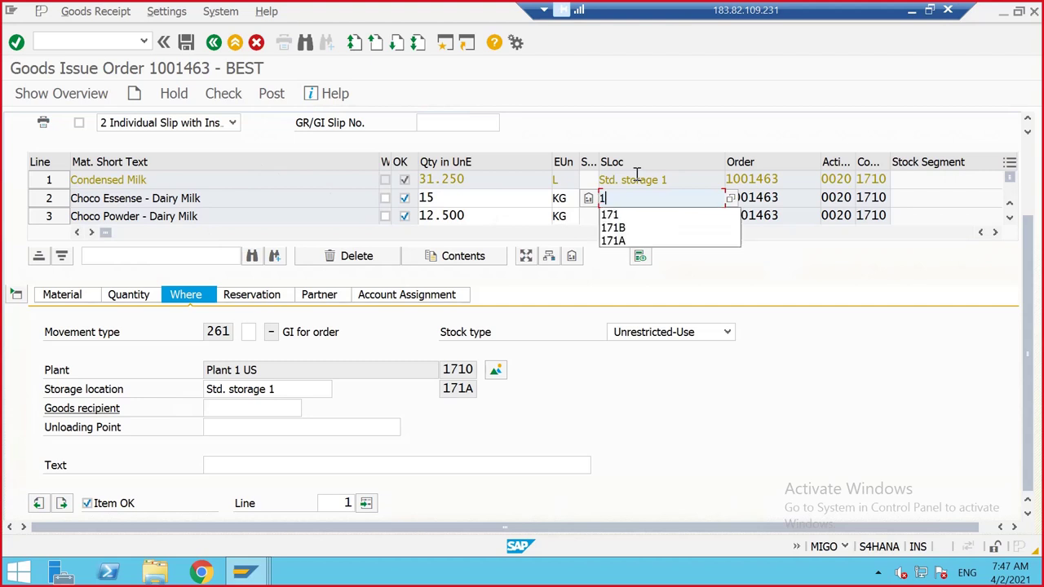
pyautogui.write('71A')
pyautogui.press('Return')
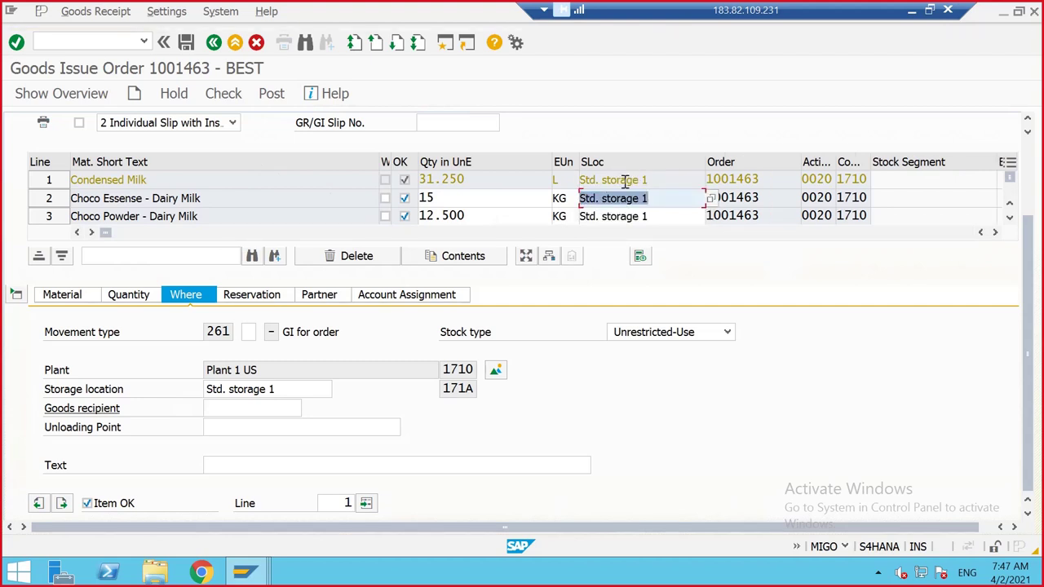
pyautogui.click(232, 96)
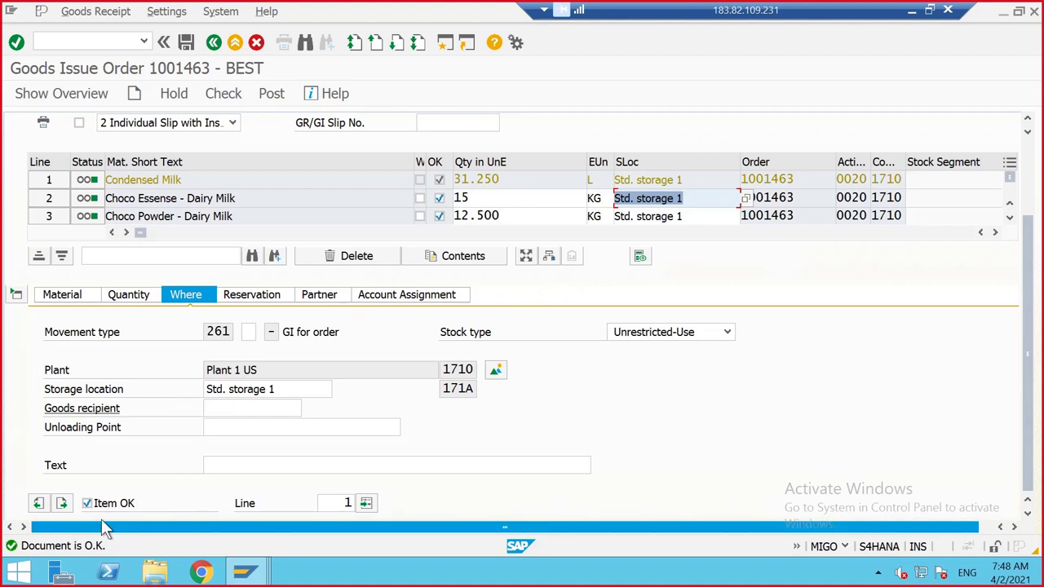
pyautogui.click(275, 95)
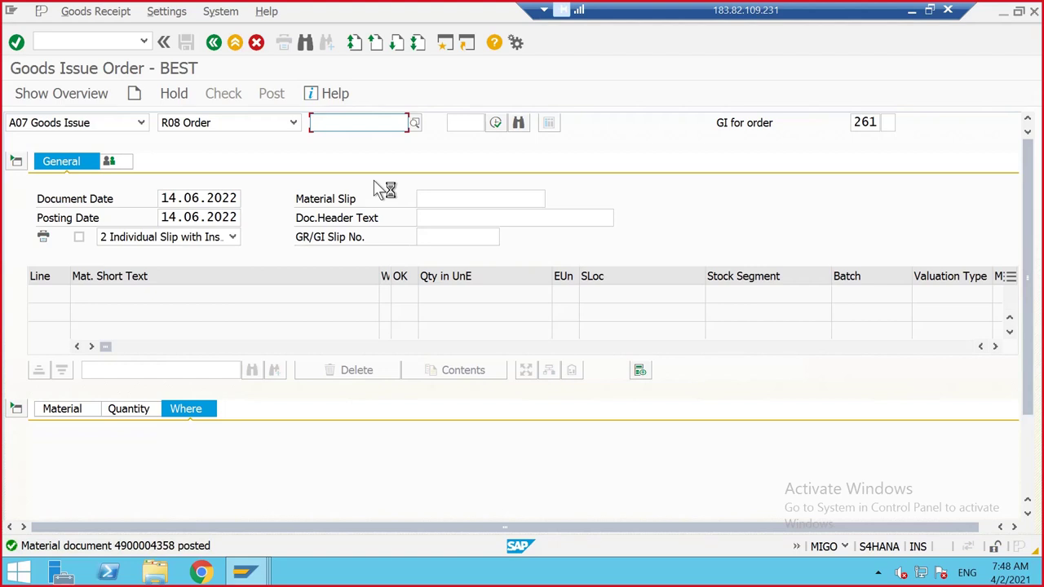
# - Open the production order in change transaction CO02 and display its documented goods movements
pyautogui.click(79, 40)
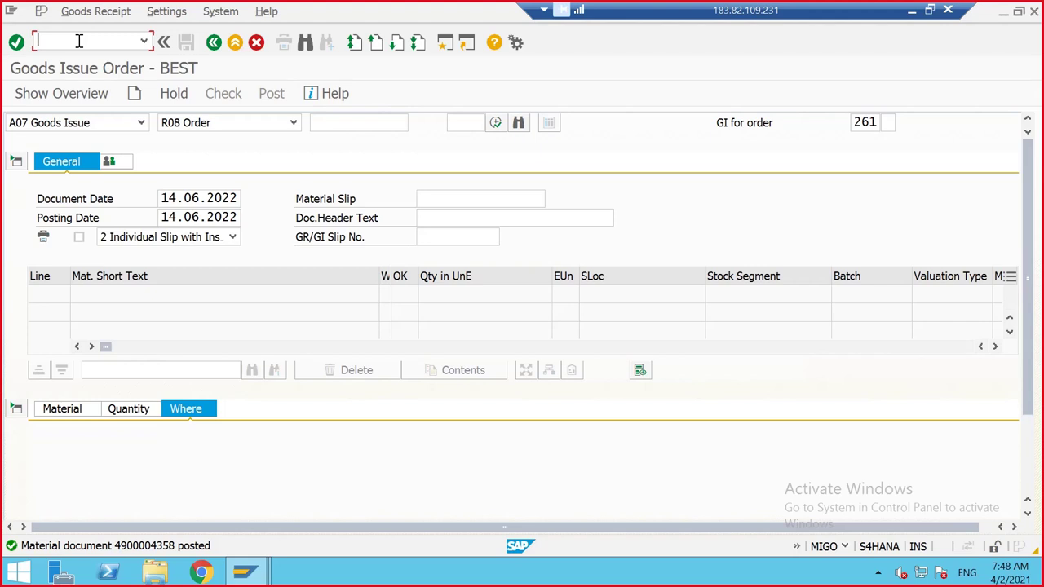
pyautogui.write('/NCO02')
pyautogui.press('Return')
pyautogui.press('Return')
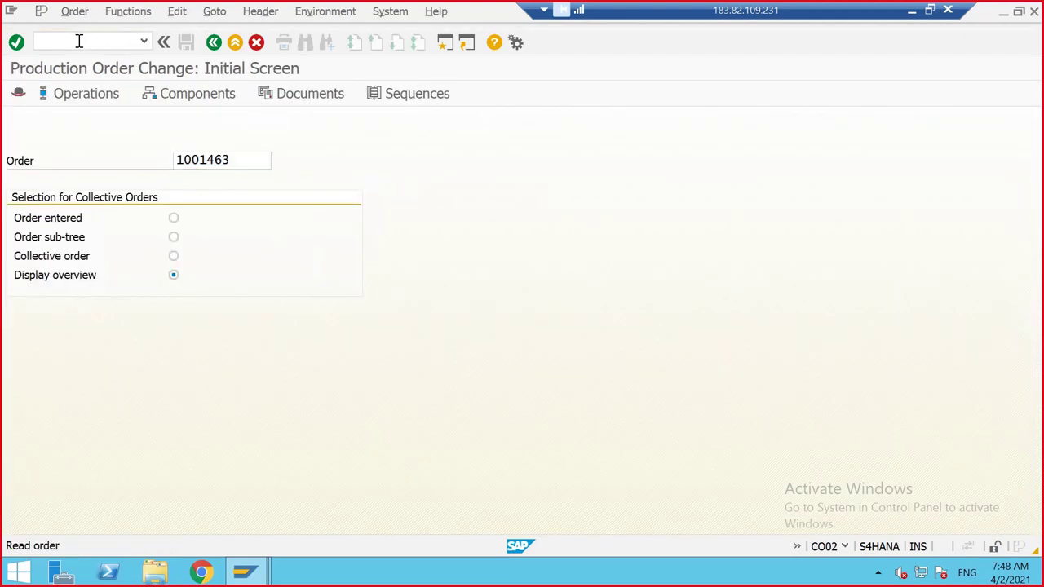
pyautogui.click(216, 11)
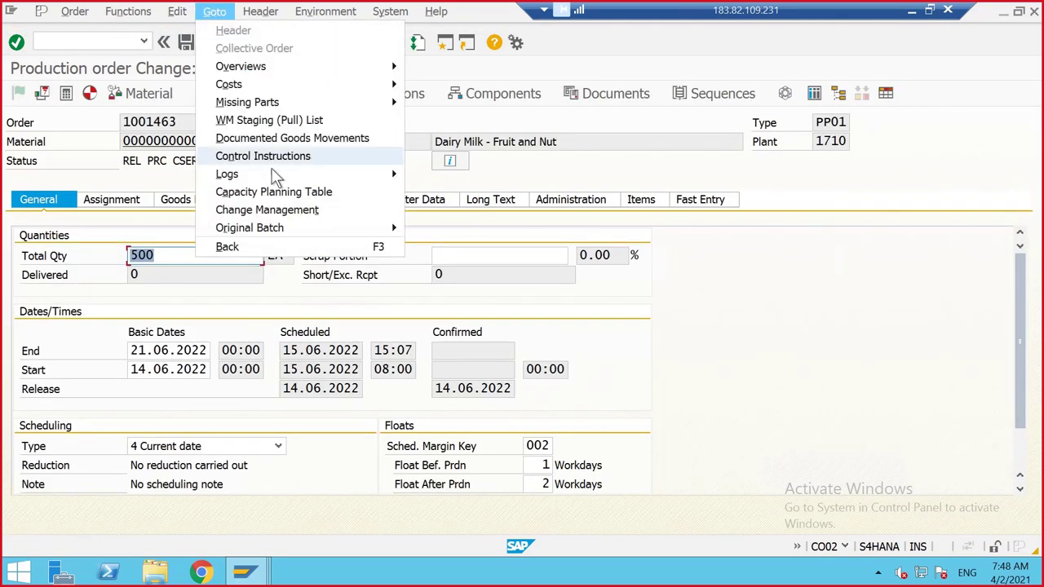
pyautogui.click(274, 137)
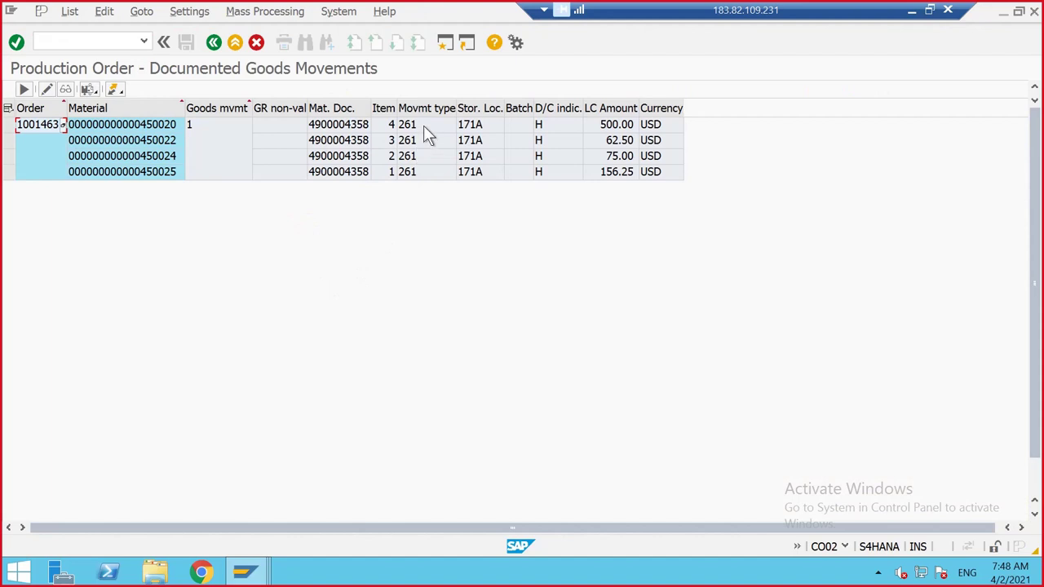
# - Examine the movement type, material and local currency amount of the components in the documented goods movements
pyautogui.click(424, 124)
pyautogui.click(417, 138)
pyautogui.click(414, 157)
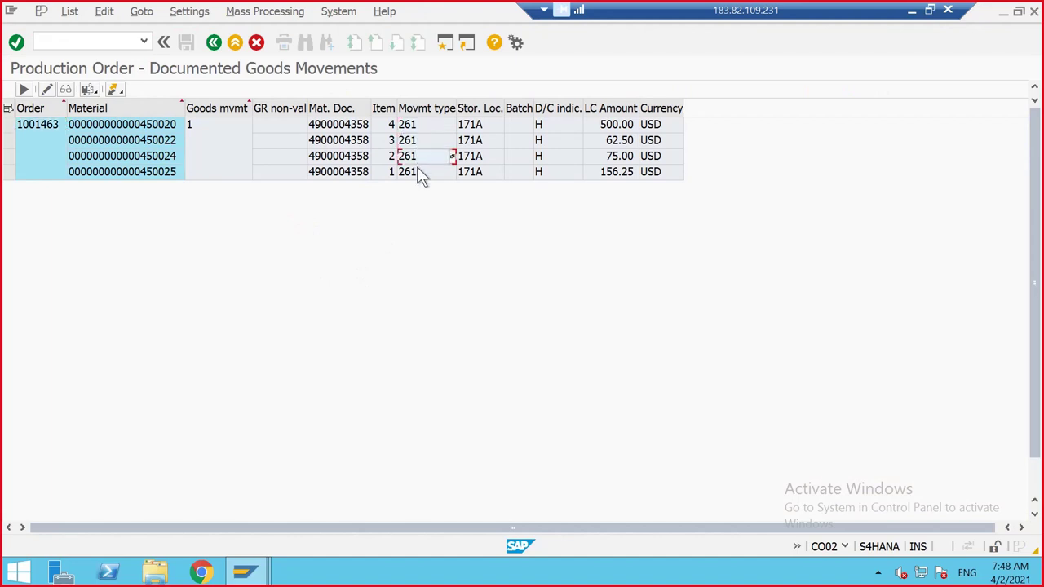
pyautogui.click(417, 171)
pyautogui.click(424, 108)
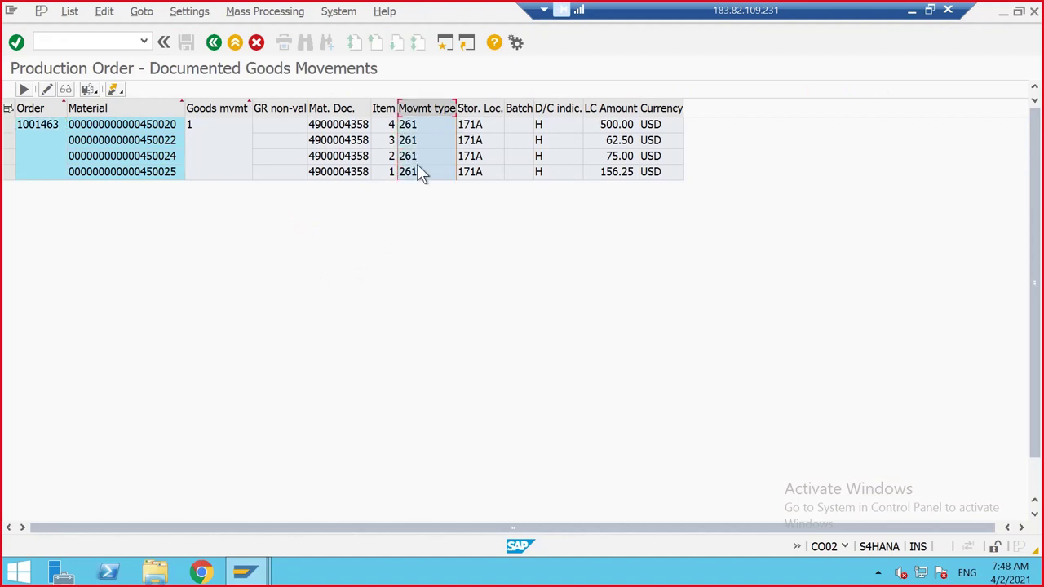
pyautogui.click(155, 126)
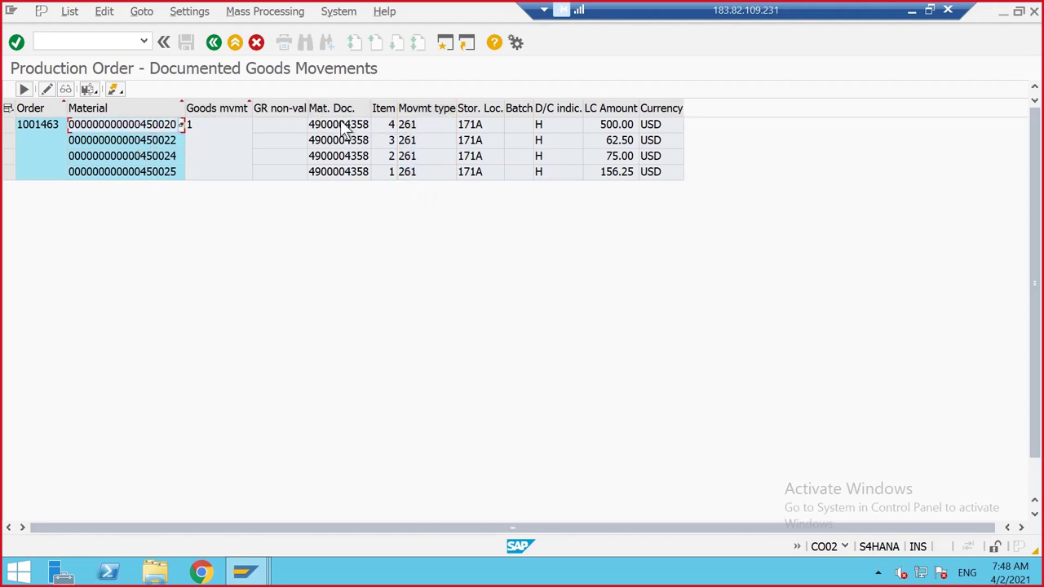
pyautogui.click(415, 124)
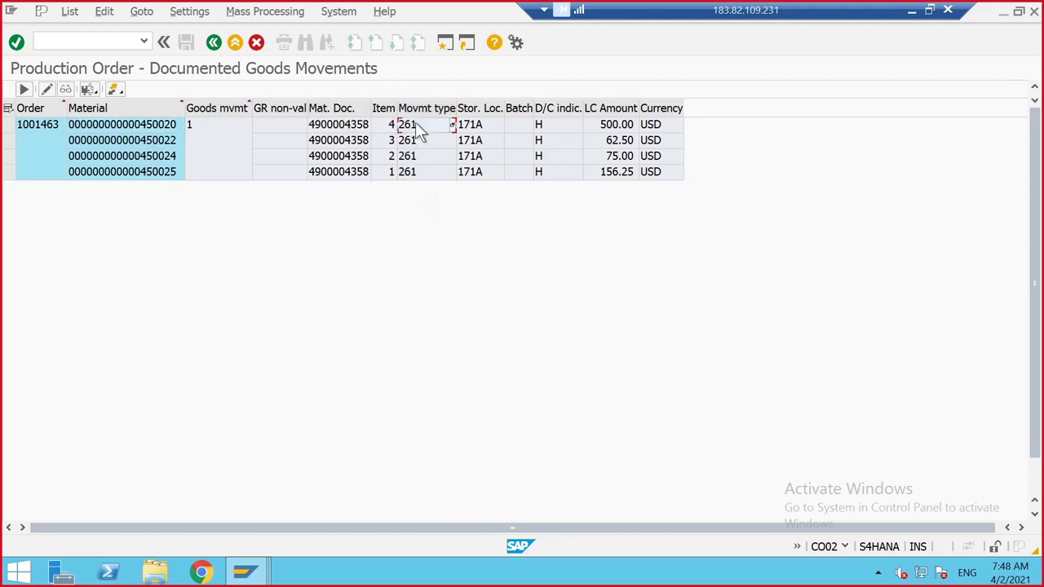
pyautogui.click(617, 126)
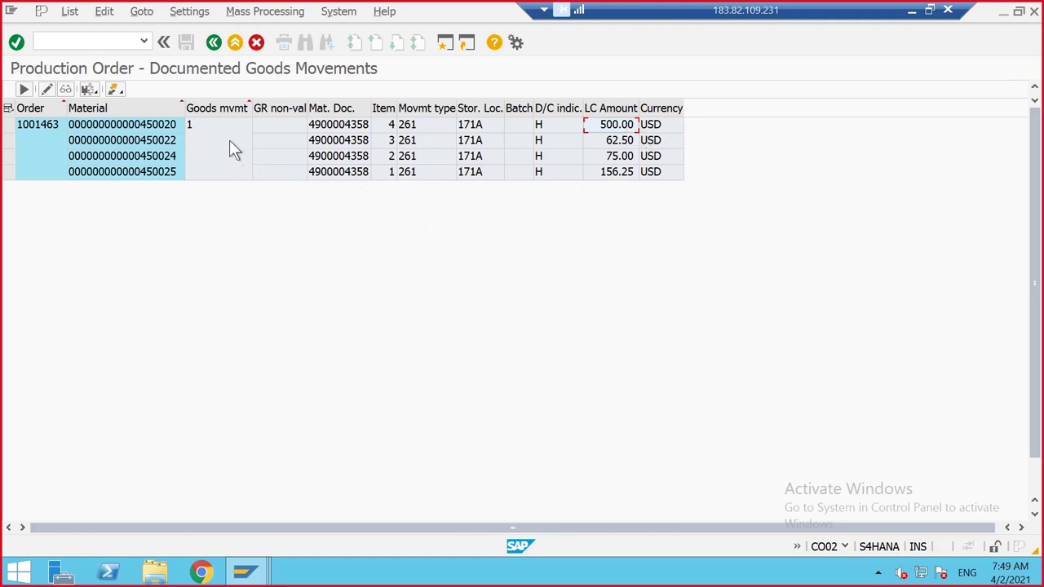
# - Open the picking list transaction CO27 and enter the number of the second Dairy Milk production order as selection
pyautogui.click(126, 40)
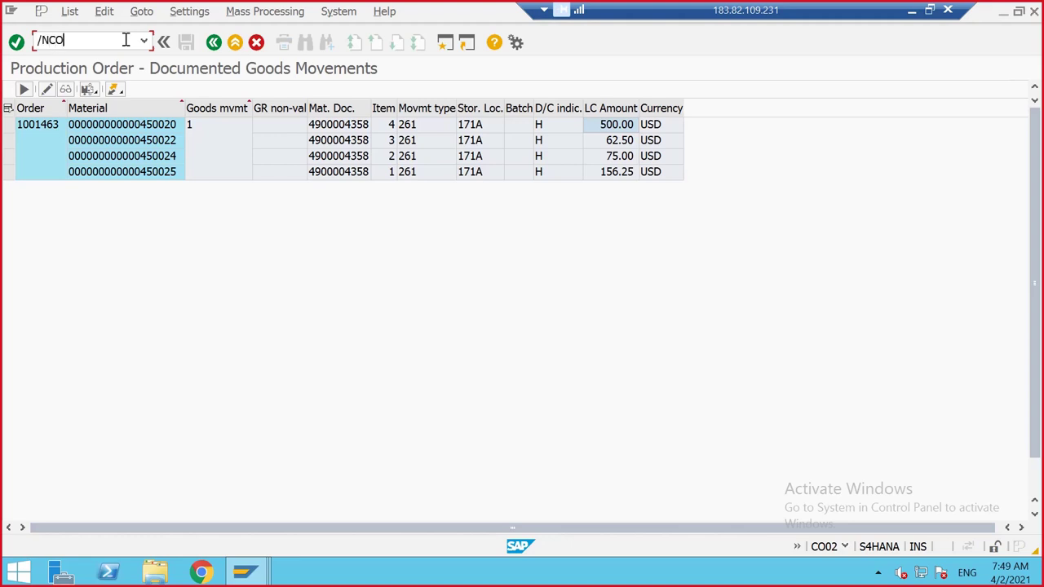
pyautogui.press('Return')
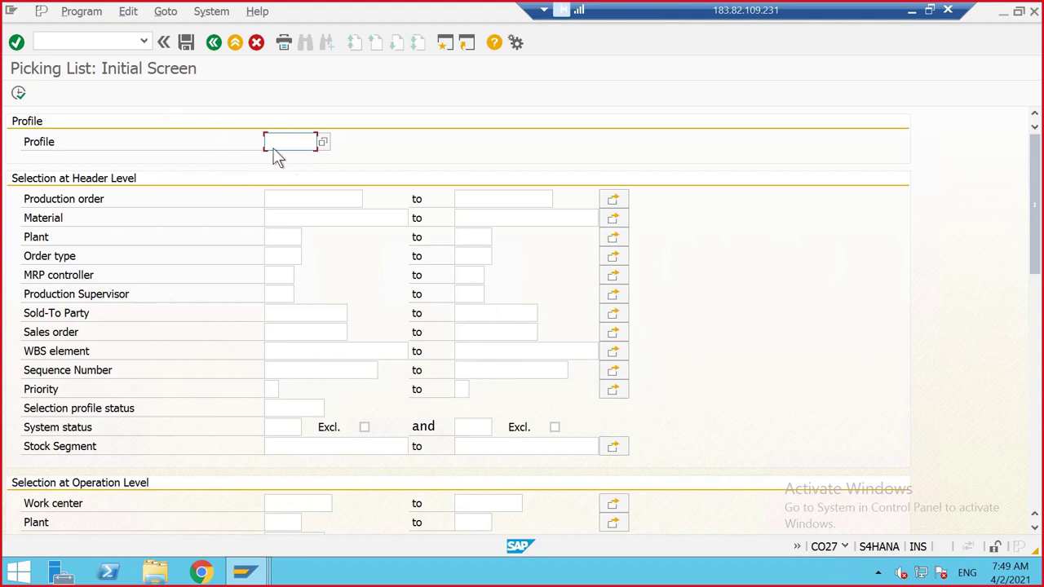
pyautogui.click(275, 215)
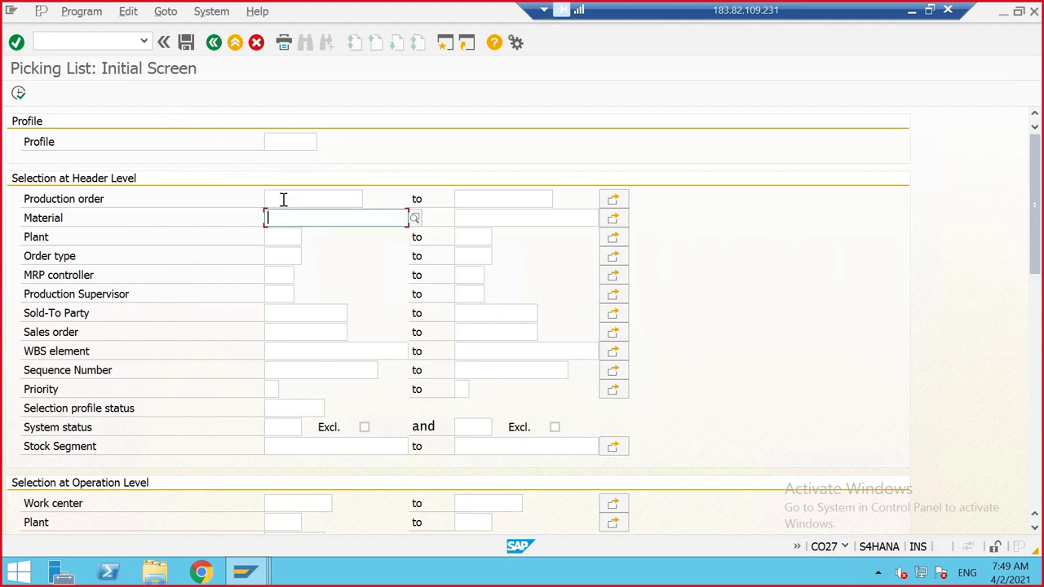
pyautogui.click(283, 200)
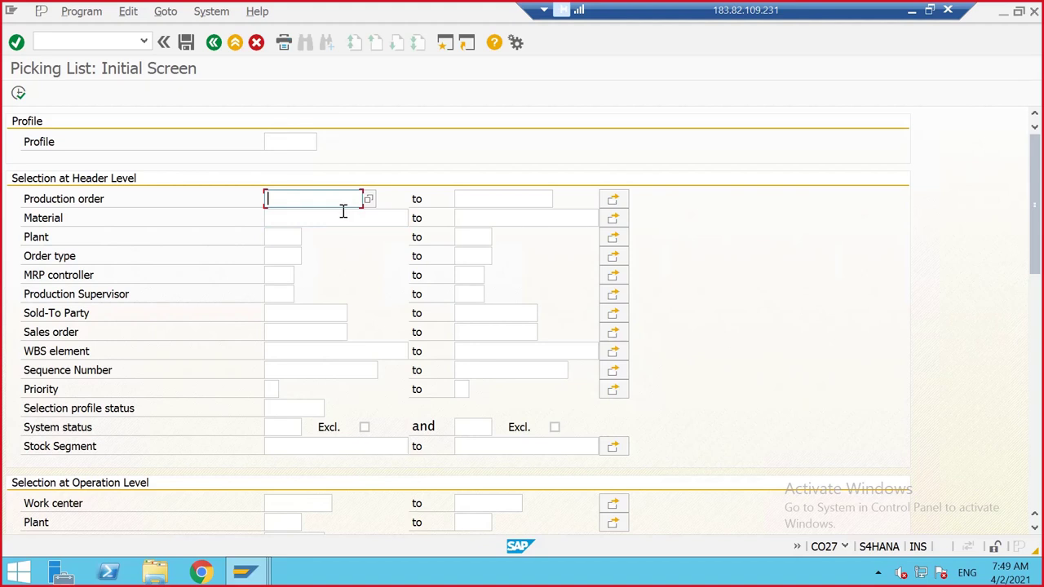
pyautogui.write('1001464')
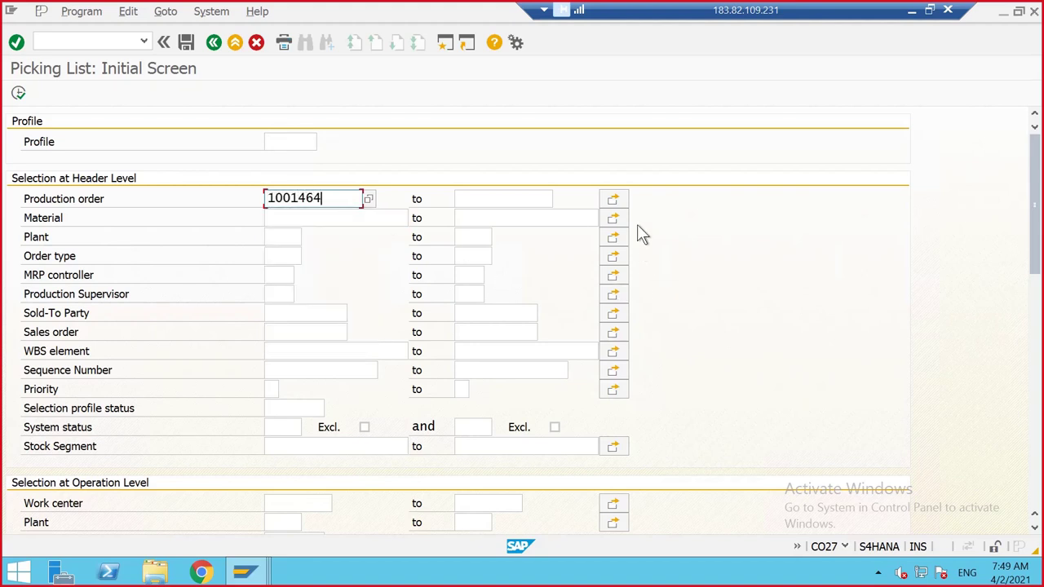
# - Add the third production order's number as another single value in the production order selection and apply it
pyautogui.click(621, 197)
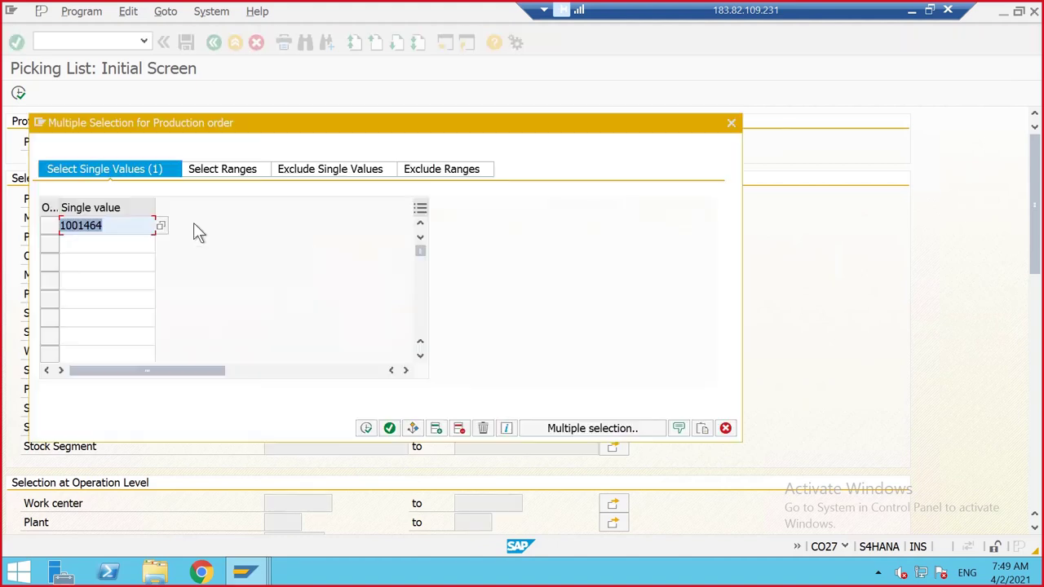
pyautogui.click(77, 245)
pyautogui.write('1001465')
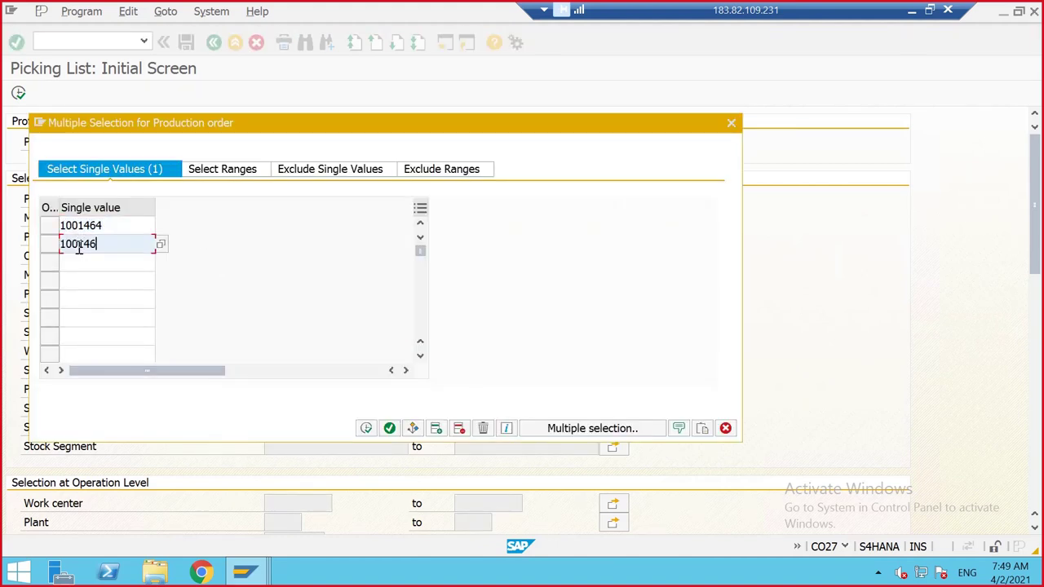
pyautogui.click(367, 432)
pyautogui.click(366, 429)
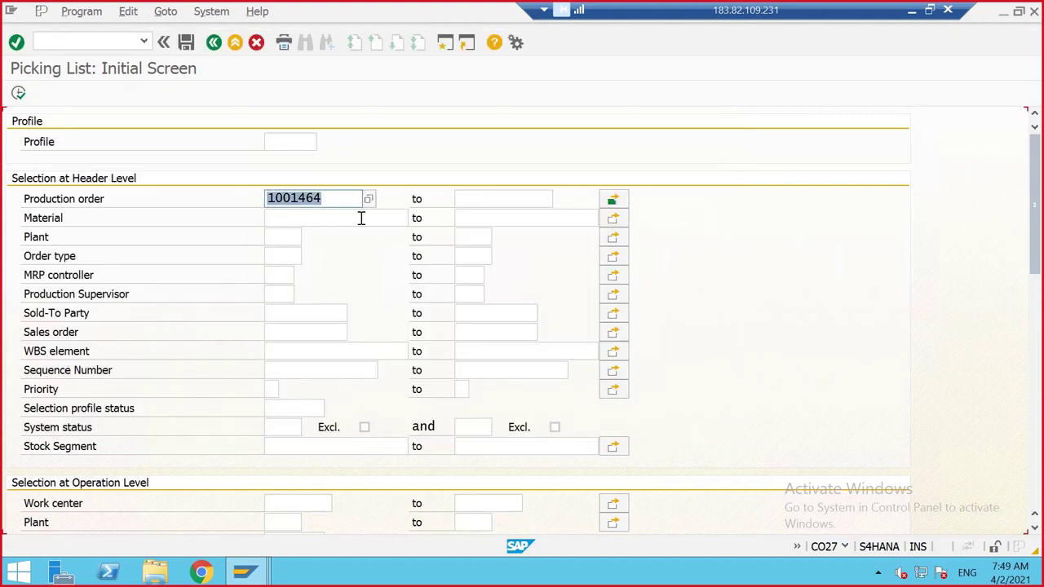
# - Restrict the picking list to plant 1710 and run it to list the components of the selected orders
pyautogui.click(284, 237)
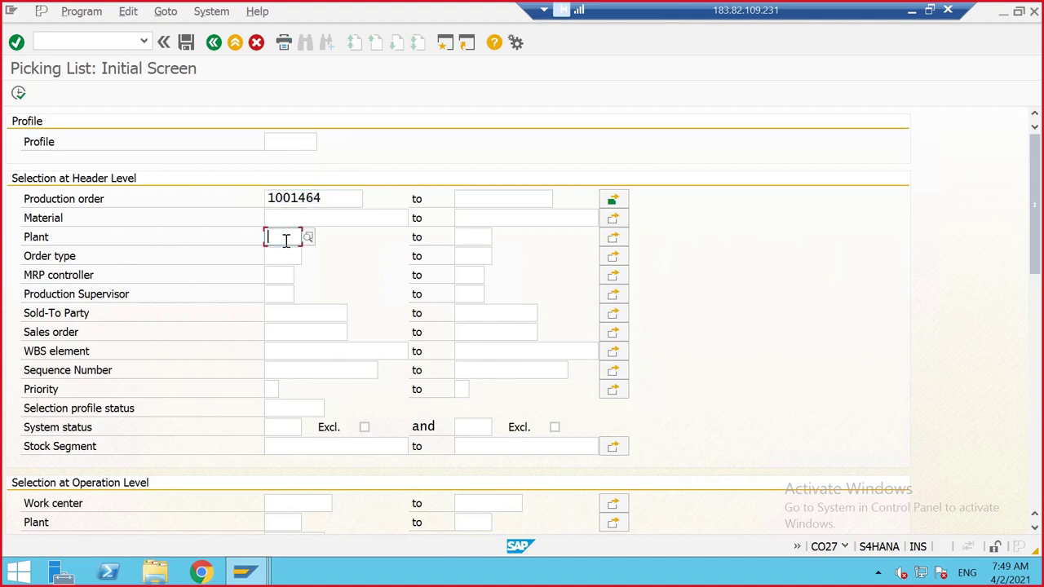
pyautogui.write('1710')
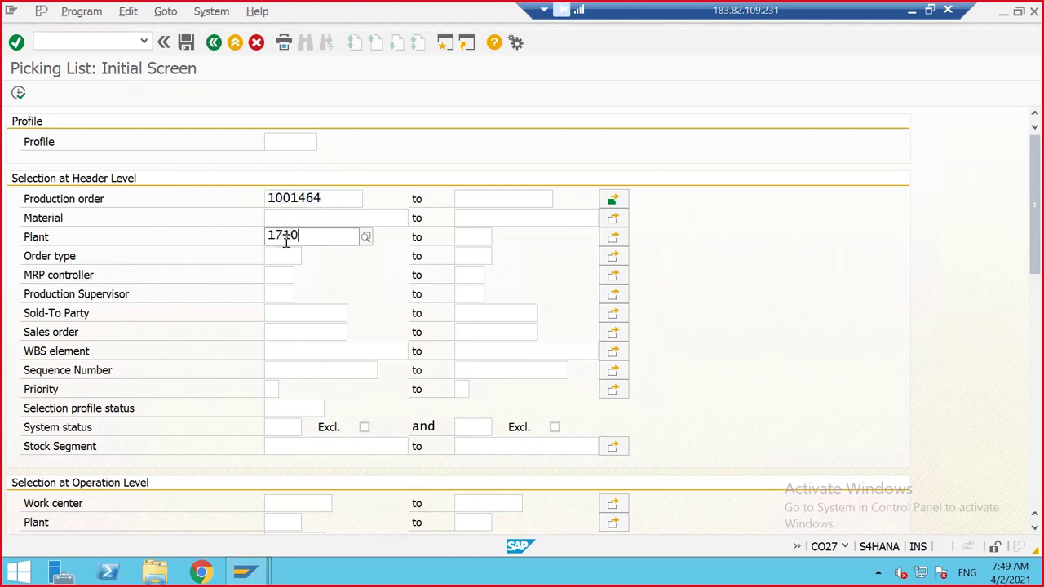
pyautogui.click(279, 271)
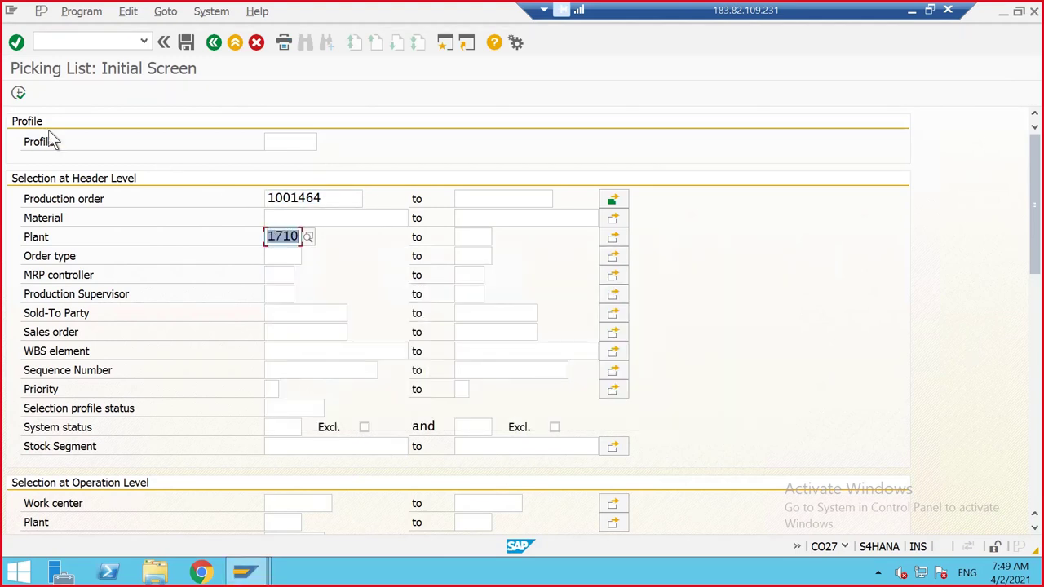
pyautogui.click(18, 94)
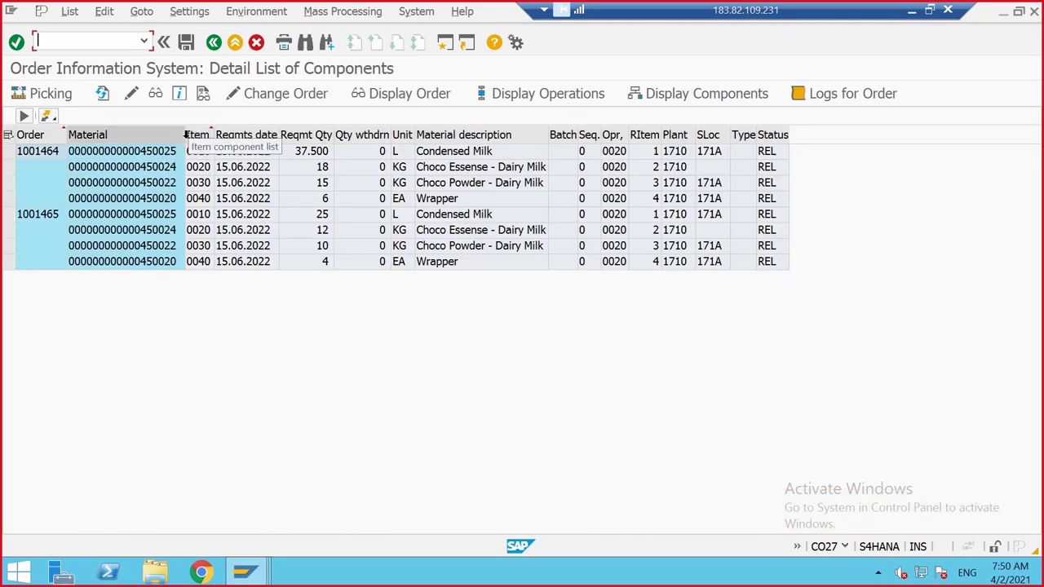
# - Return to the picking list selection and remove all single values from the production order selection
pyautogui.moveTo(185, 135); pyautogui.dragTo(242, 137)
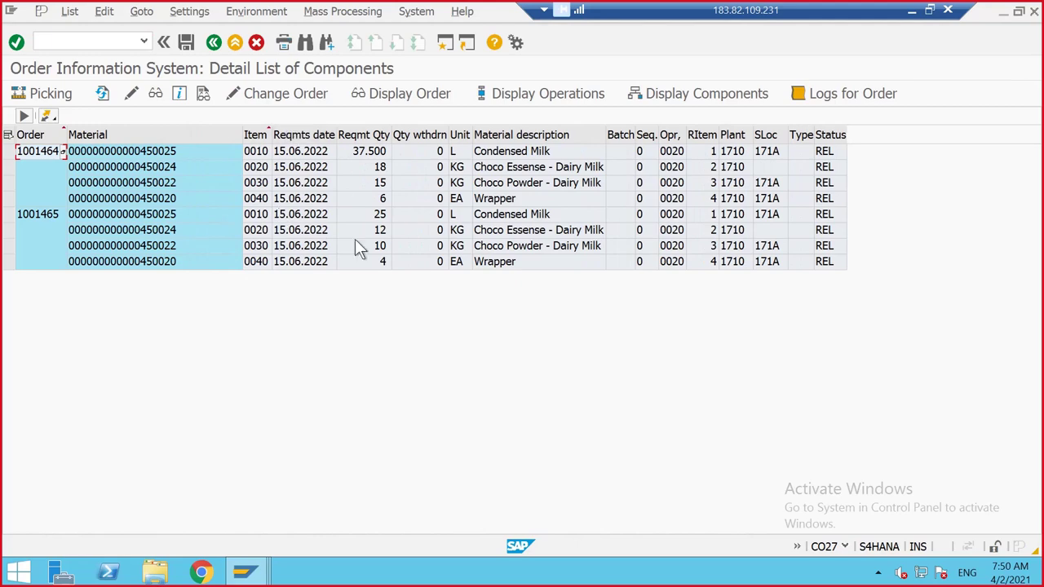
pyautogui.click(215, 43)
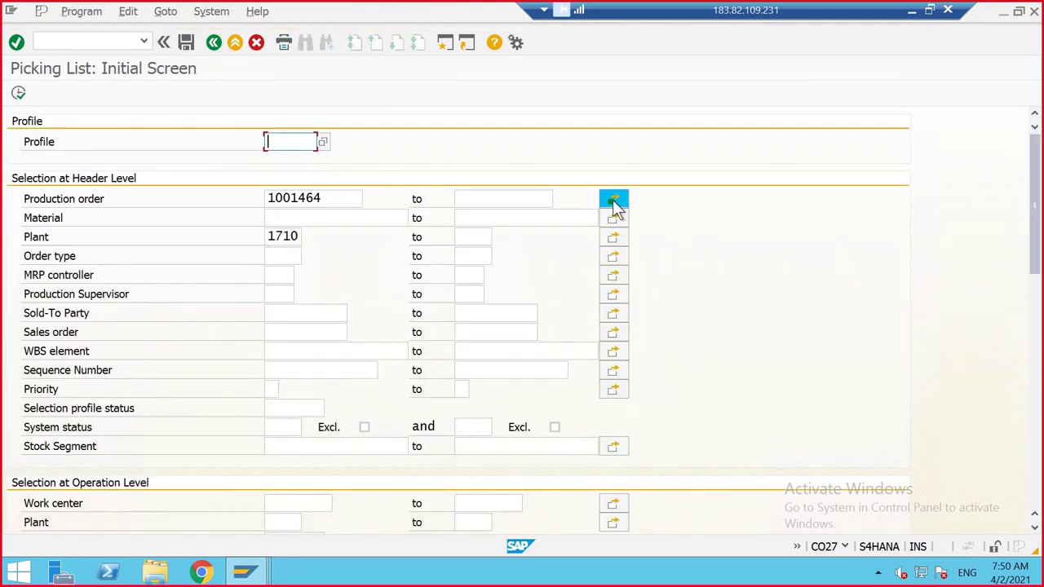
pyautogui.click(613, 201)
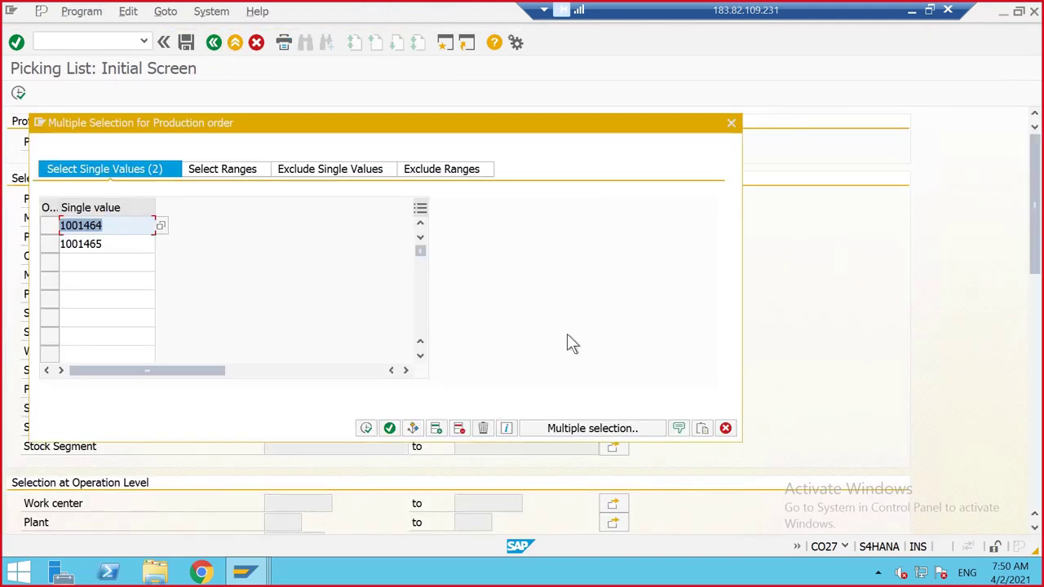
pyautogui.click(481, 429)
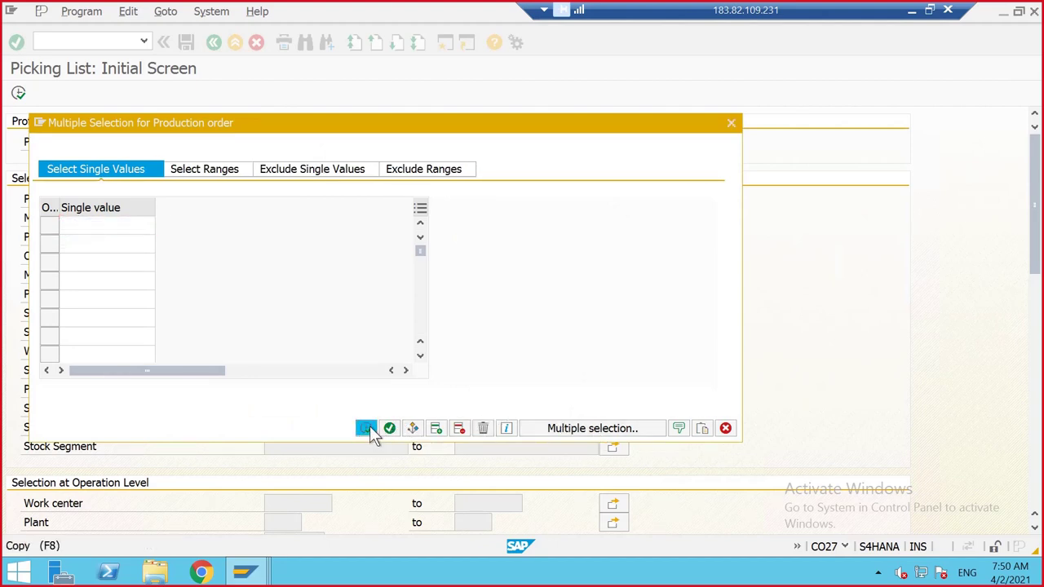
pyautogui.click(367, 428)
# - Restrict the picking list to material 2963 and order type PP01, run it and look through the components listed for all orders
pyautogui.click(280, 257)
pyautogui.click(280, 294)
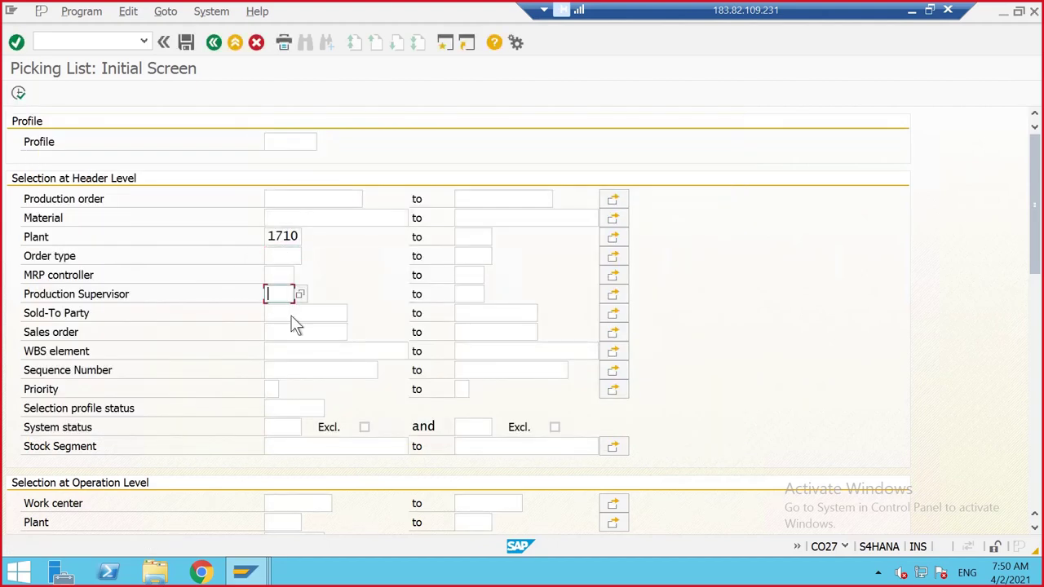
pyautogui.click(277, 222)
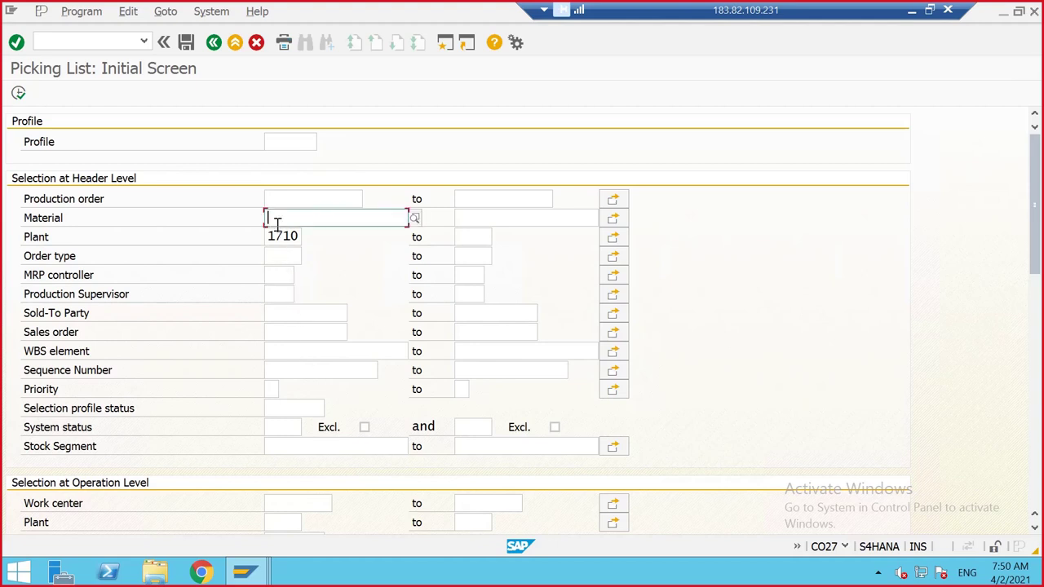
pyautogui.write('296')
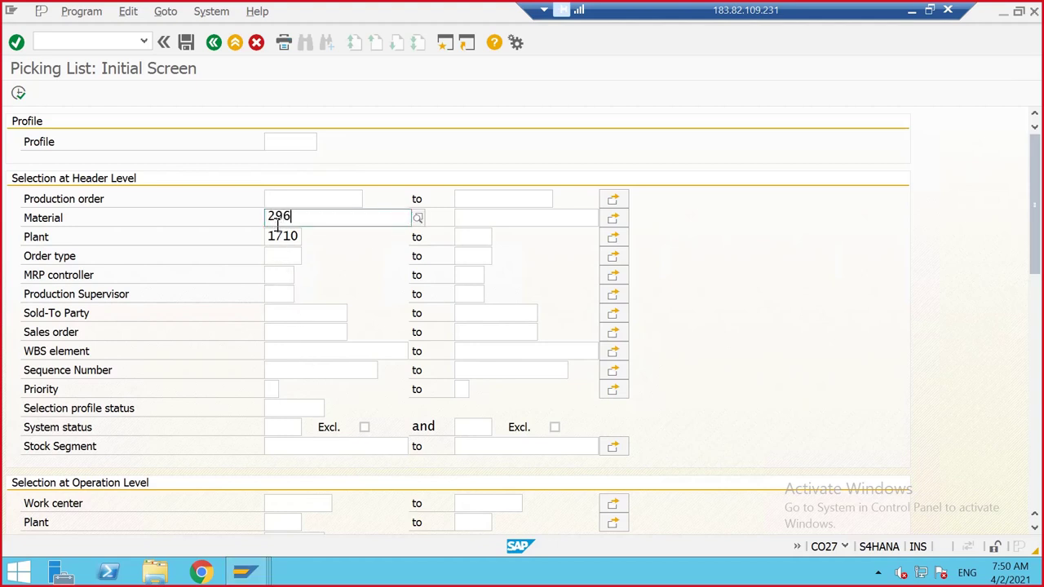
pyautogui.write('3')
pyautogui.click(293, 251)
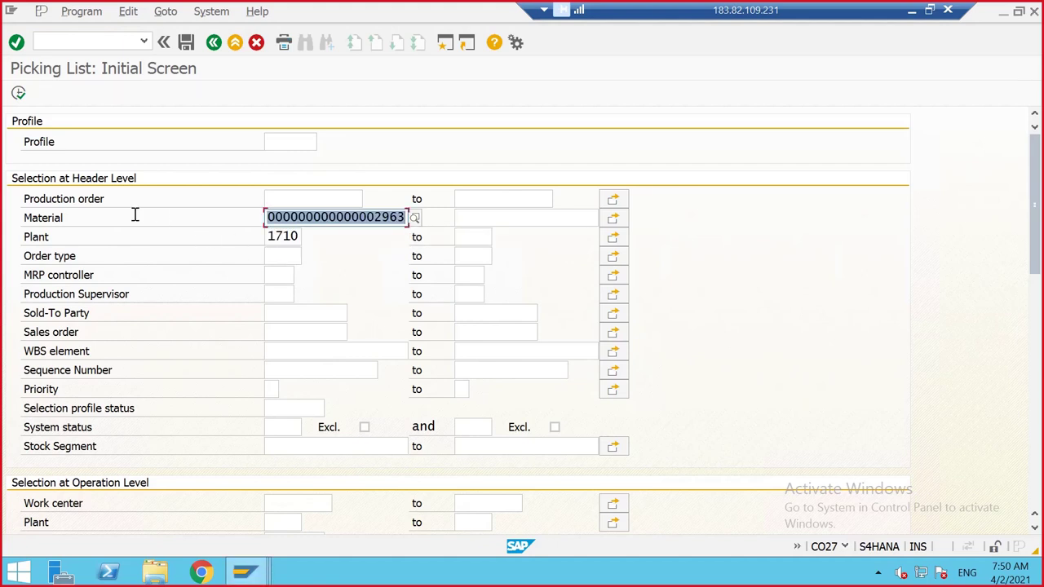
pyautogui.click(271, 257)
pyautogui.write('PP01')
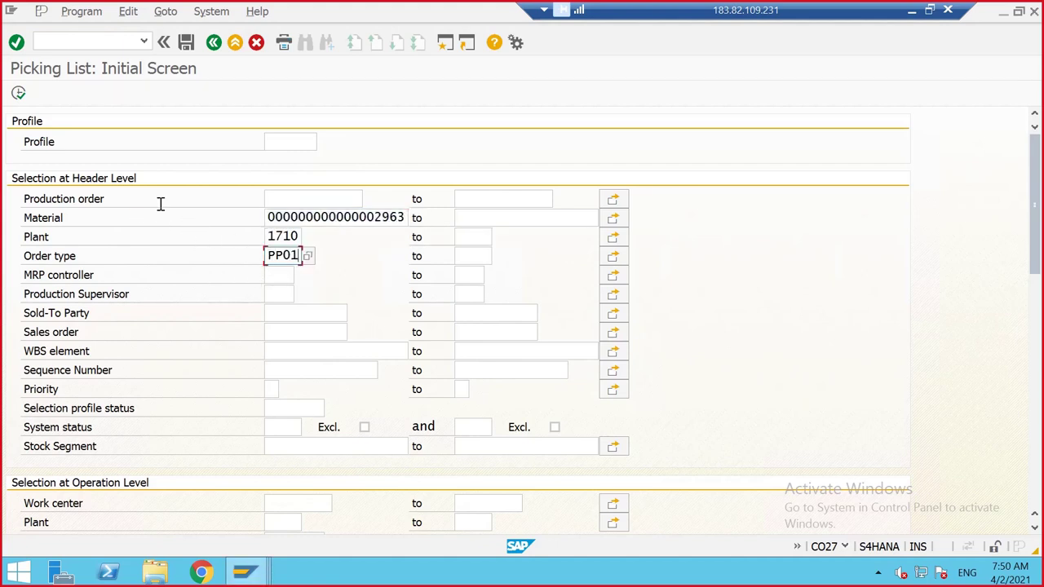
pyautogui.click(18, 92)
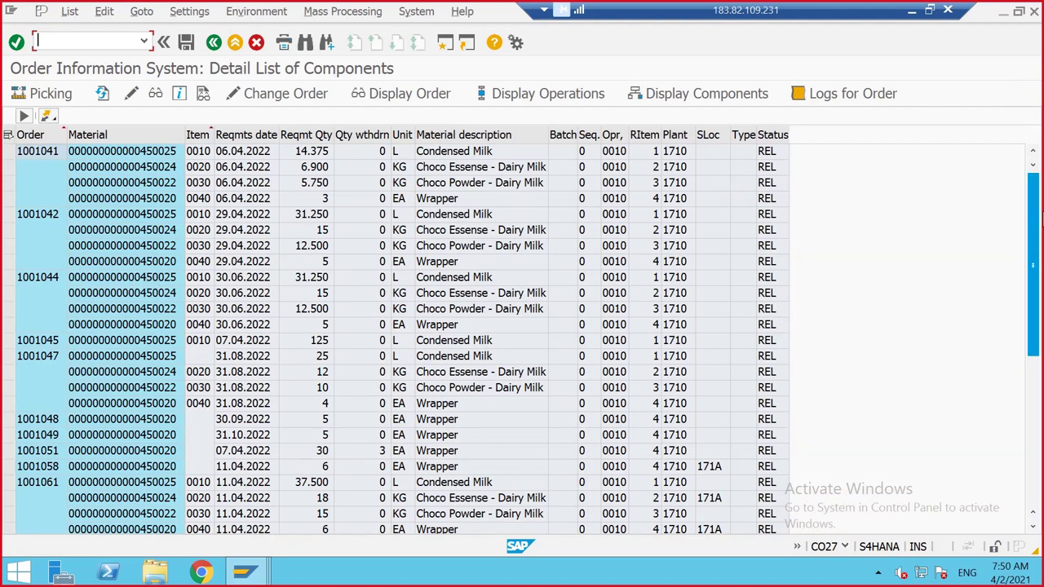
pyautogui.moveTo(1033, 262); pyautogui.dragTo(928, 356)
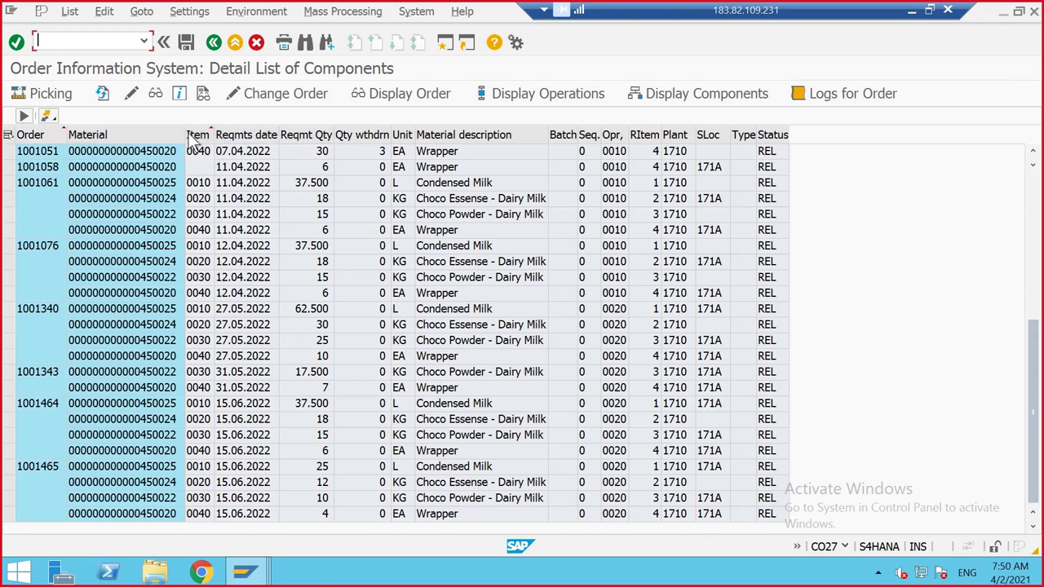
pyautogui.moveTo(184, 134); pyautogui.dragTo(264, 136)
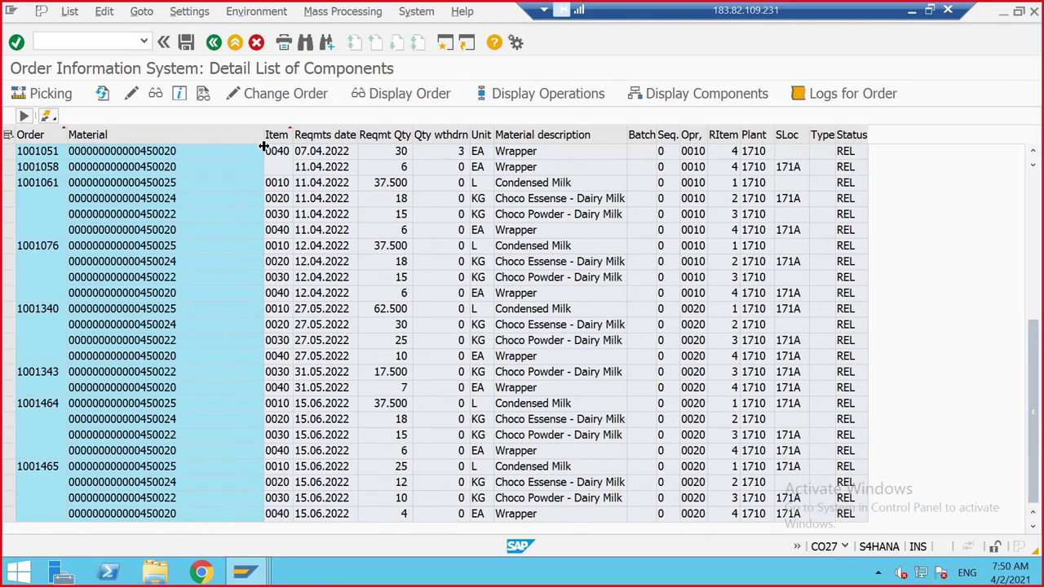
pyautogui.scroll(7, 303, 273)
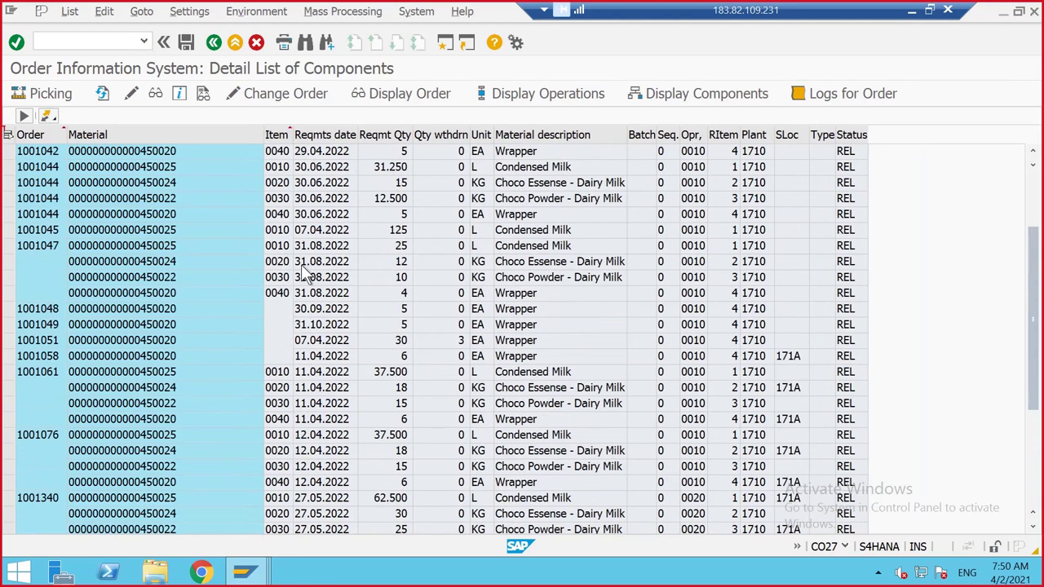
# - Return to the selection, clear the material and pick the second Dairy Milk production order's number again as selection
pyautogui.click(214, 41)
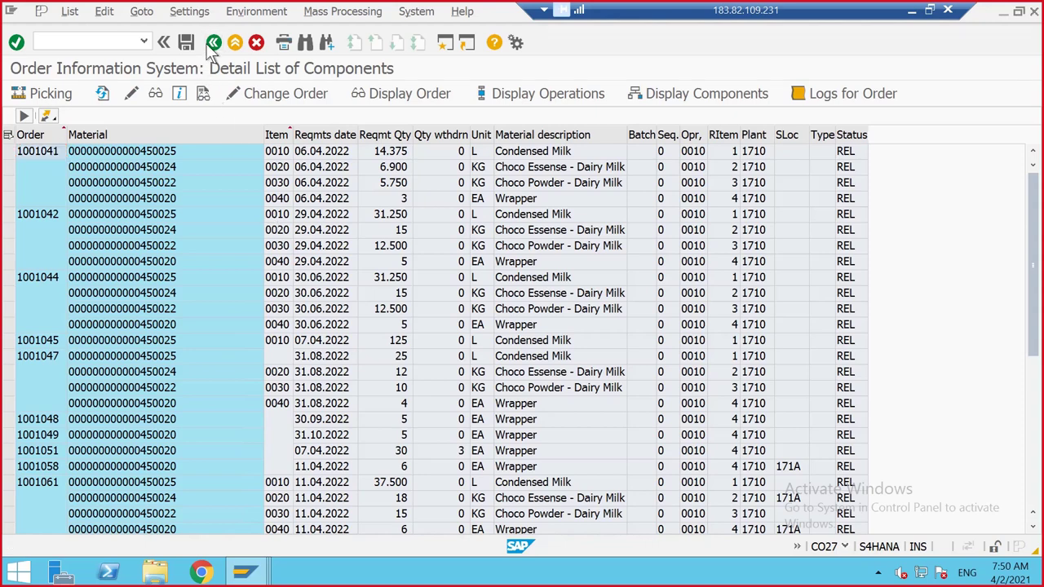
pyautogui.click(323, 217)
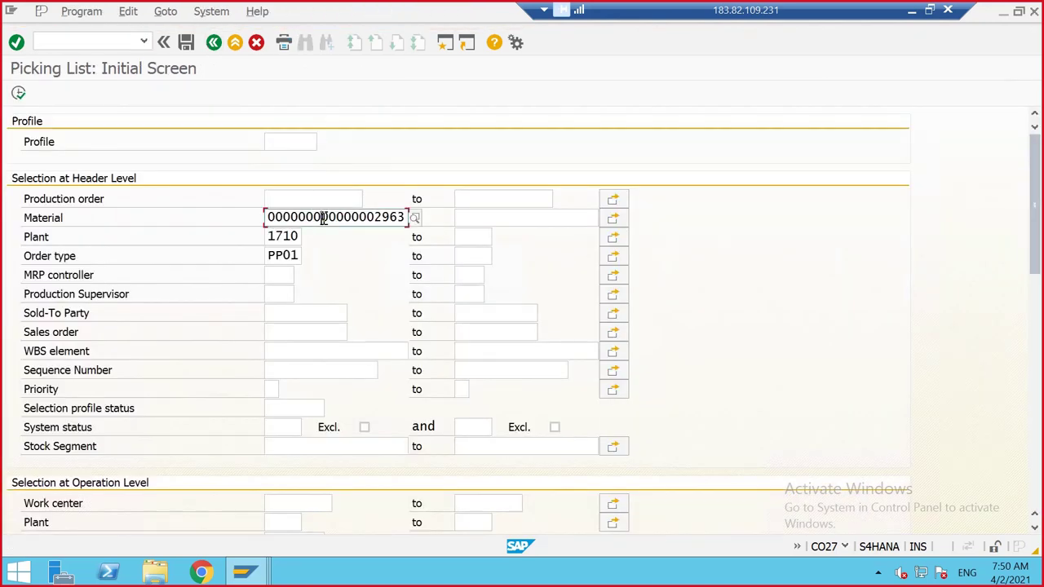
pyautogui.doubleClick(323, 217)
pyautogui.press('Delete')
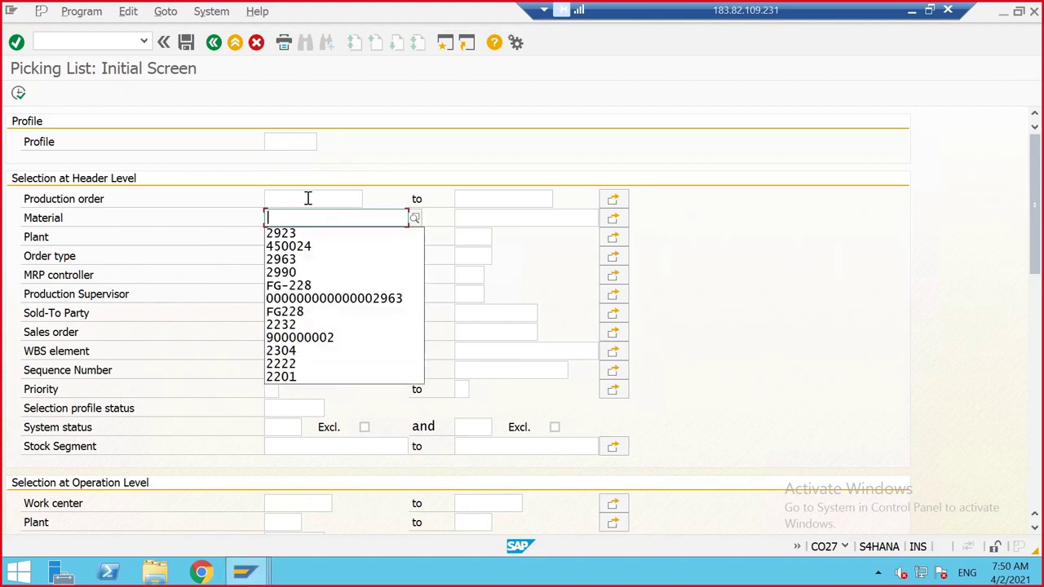
pyautogui.click(307, 199)
pyautogui.scroll(-1, 331, 270)
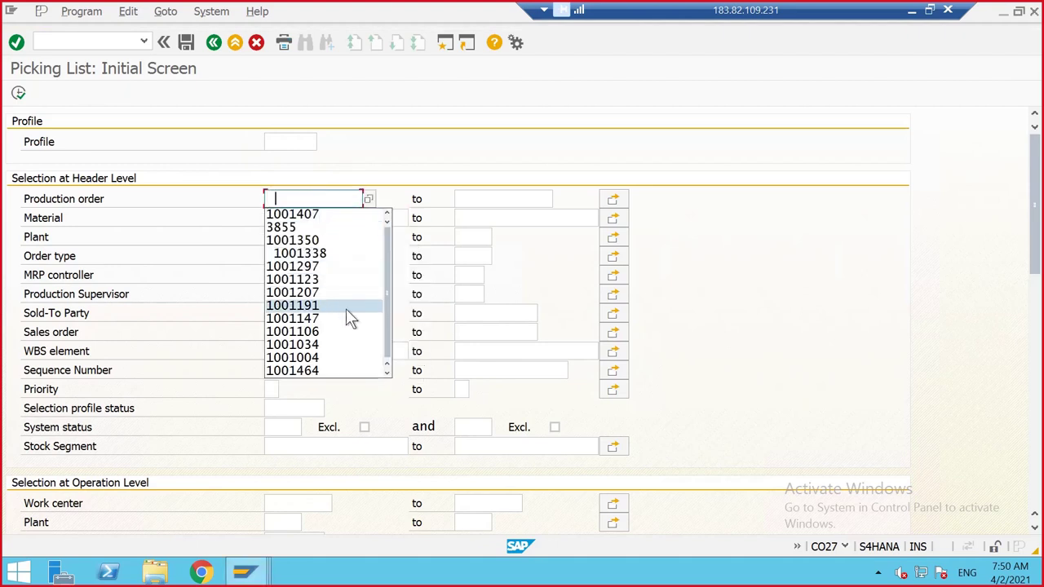
pyautogui.click(324, 370)
# - Add the third production order's number again as a second single value and apply the multiple selection
pyautogui.click(613, 199)
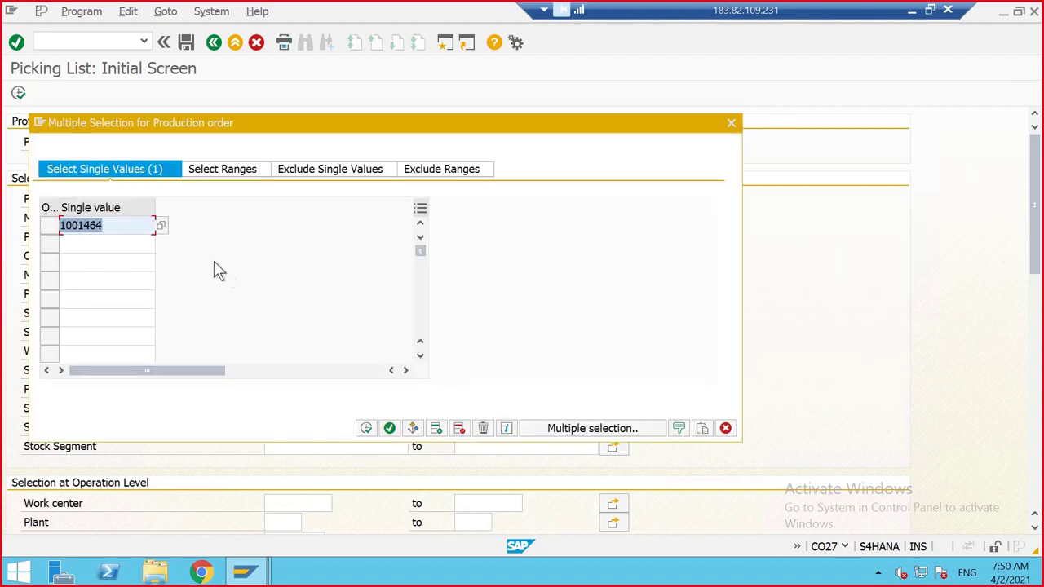
pyautogui.click(98, 245)
pyautogui.scroll(-3, 92, 305)
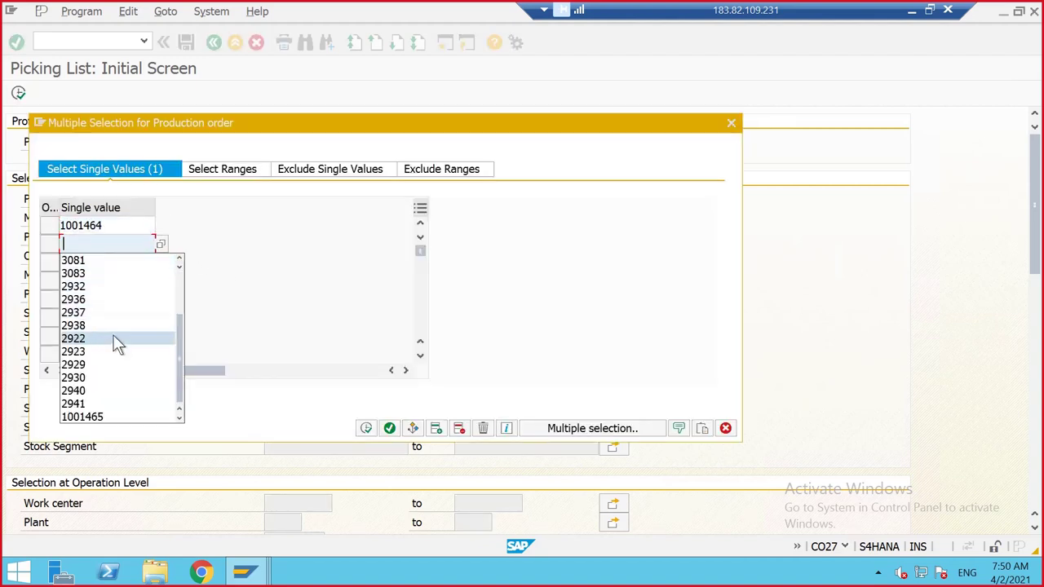
pyautogui.click(112, 415)
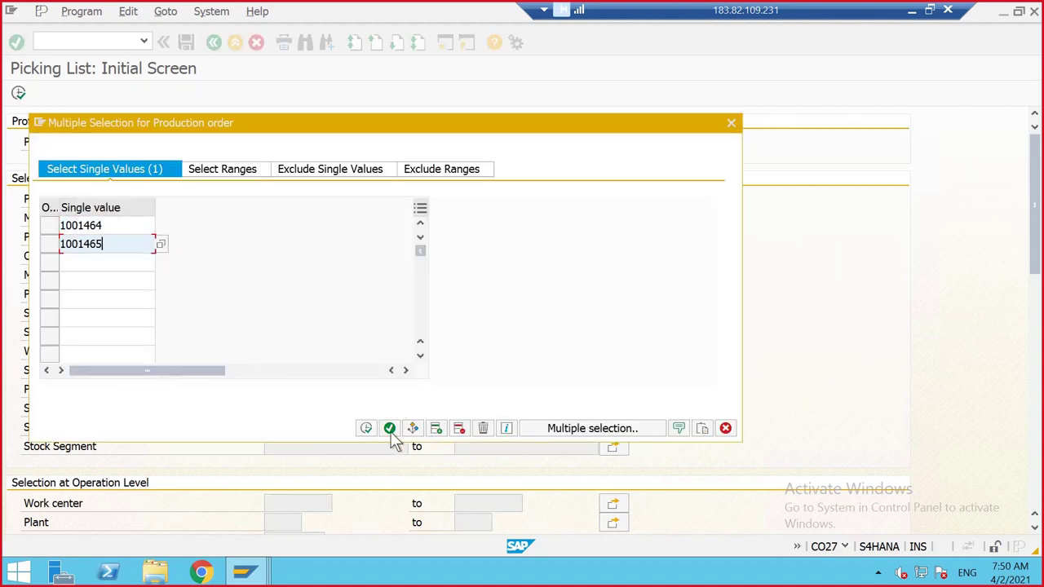
pyautogui.click(367, 429)
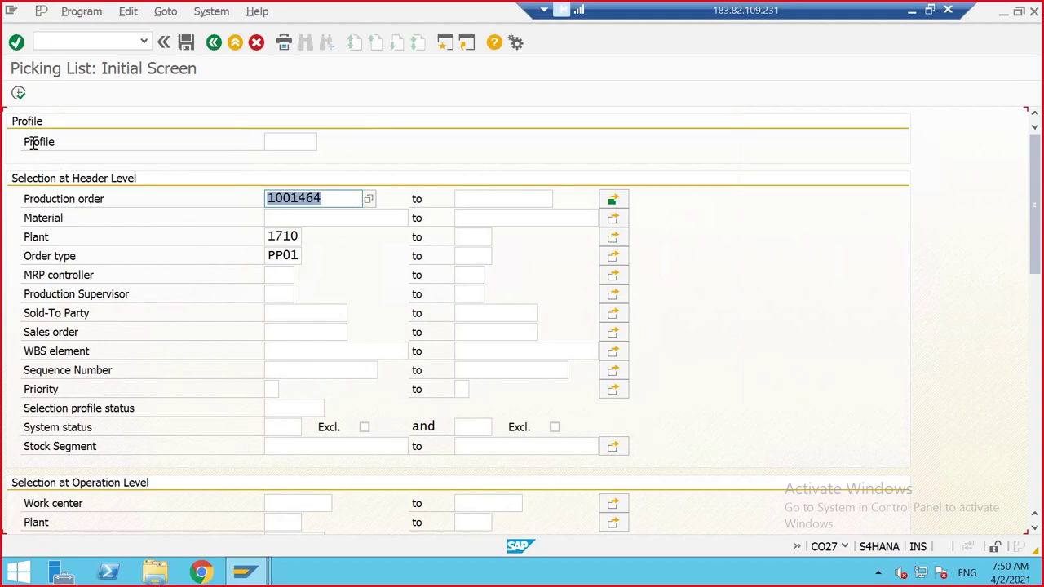
# - Run the picking list for the two orders and open all listed components for picking
pyautogui.click(18, 93)
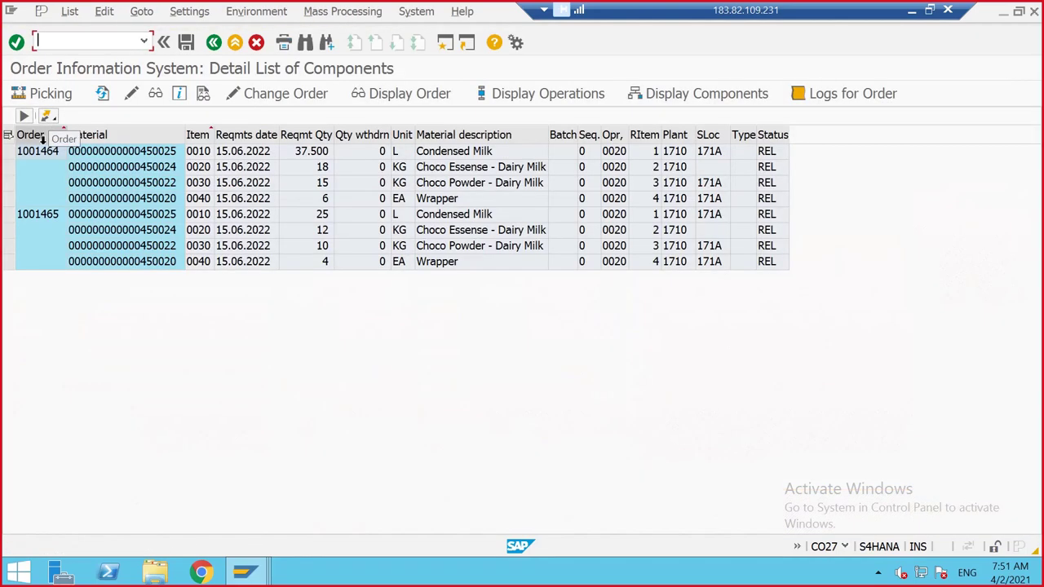
pyautogui.click(8, 134)
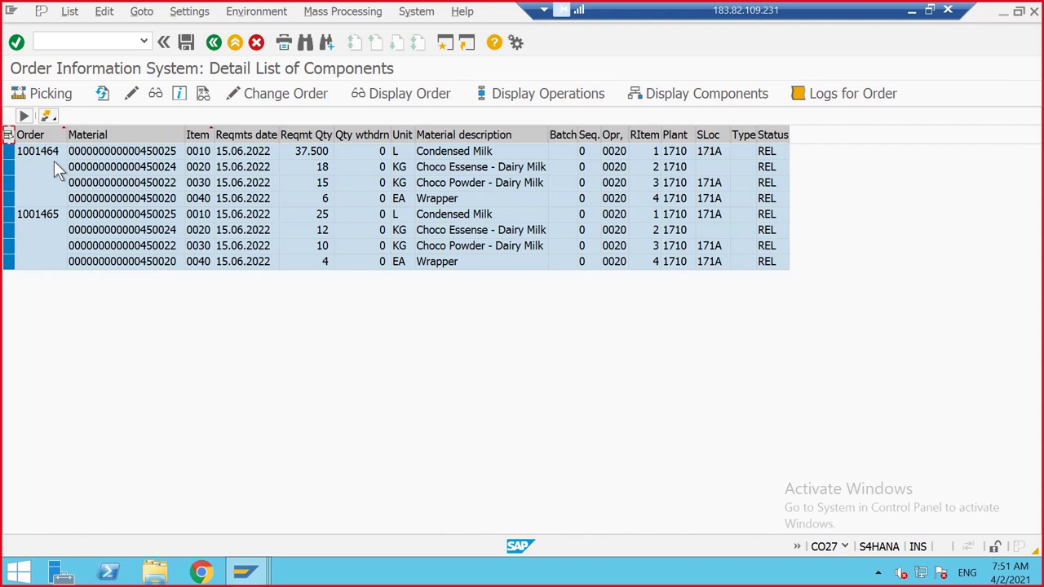
pyautogui.click(50, 94)
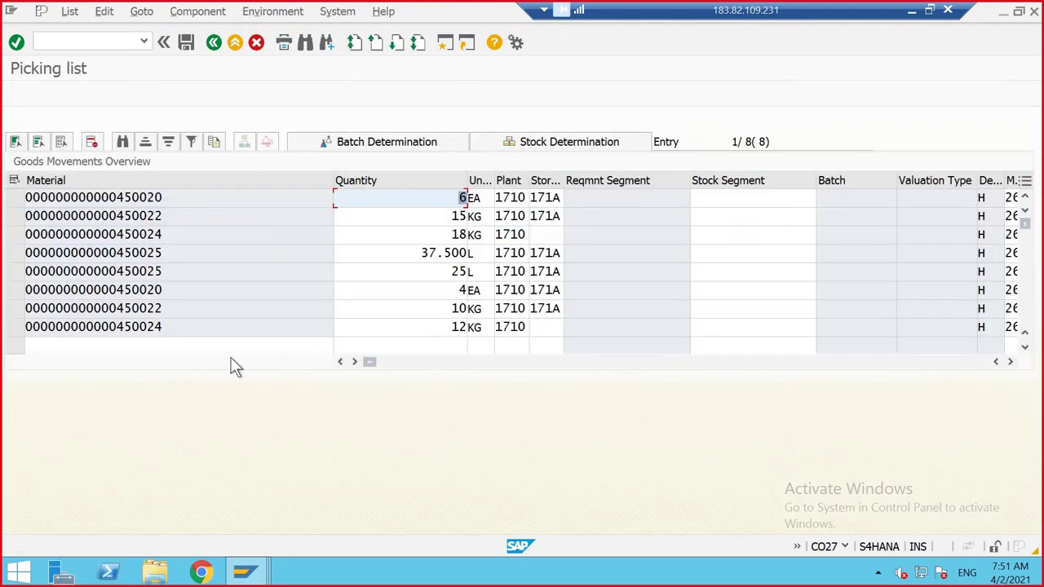
# - Set storage location 171A for both lines of material 450024 in the goods movements overview
pyautogui.click(541, 236)
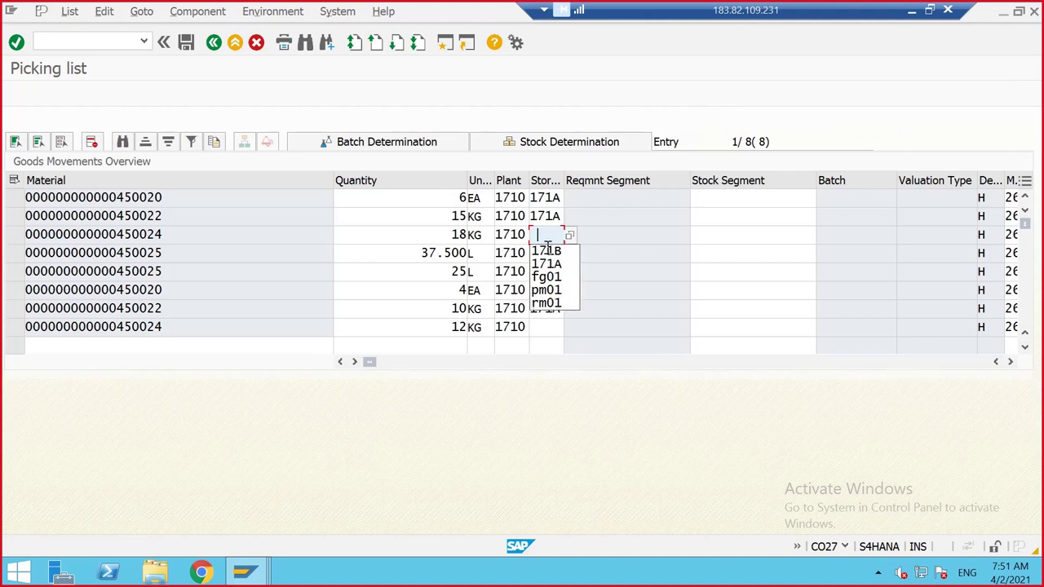
pyautogui.write('171')
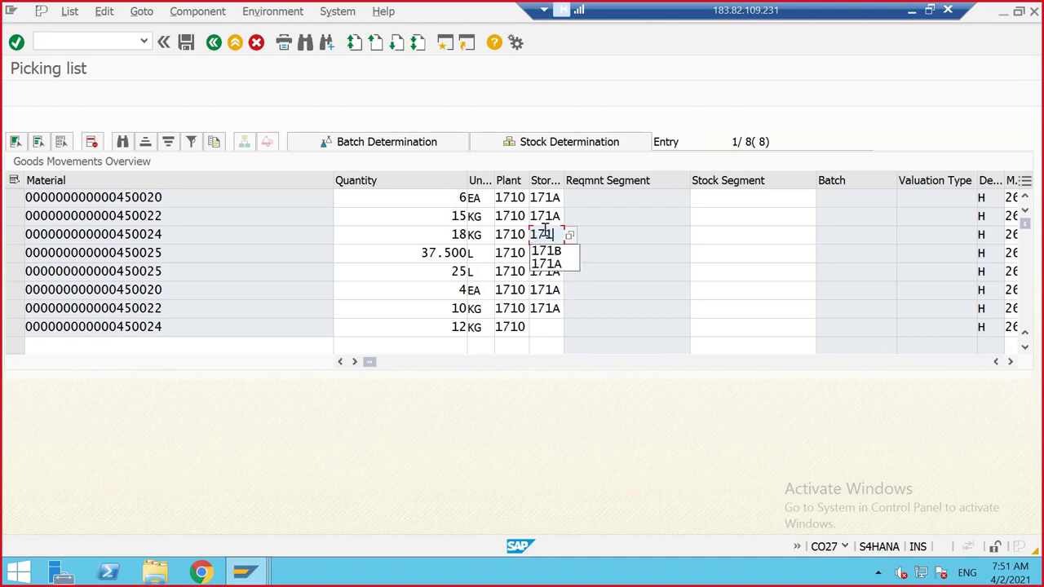
pyautogui.write('A')
pyautogui.click(548, 328)
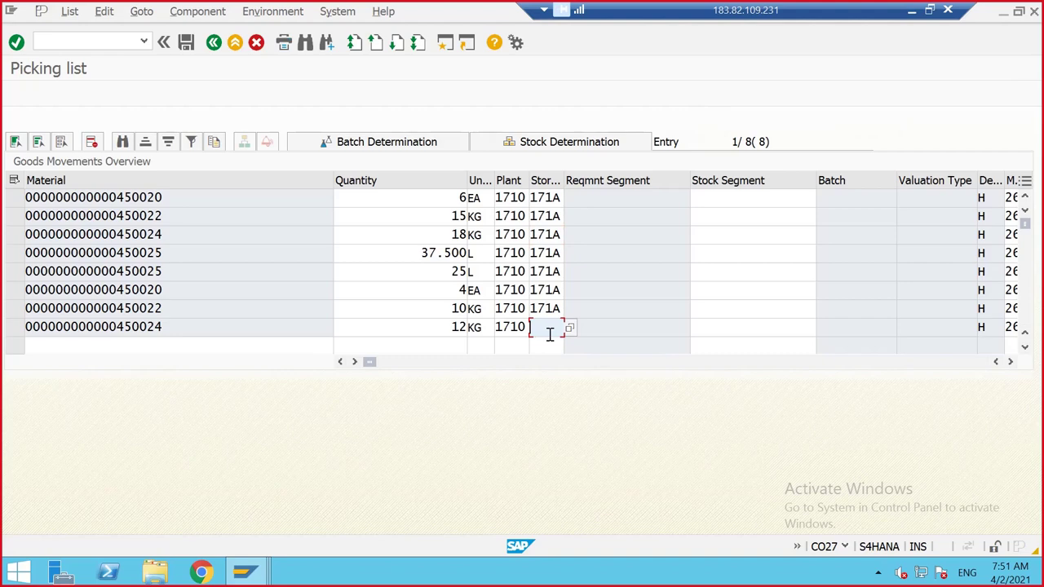
pyautogui.write('171A')
pyautogui.hotkey('shift', 'Home')
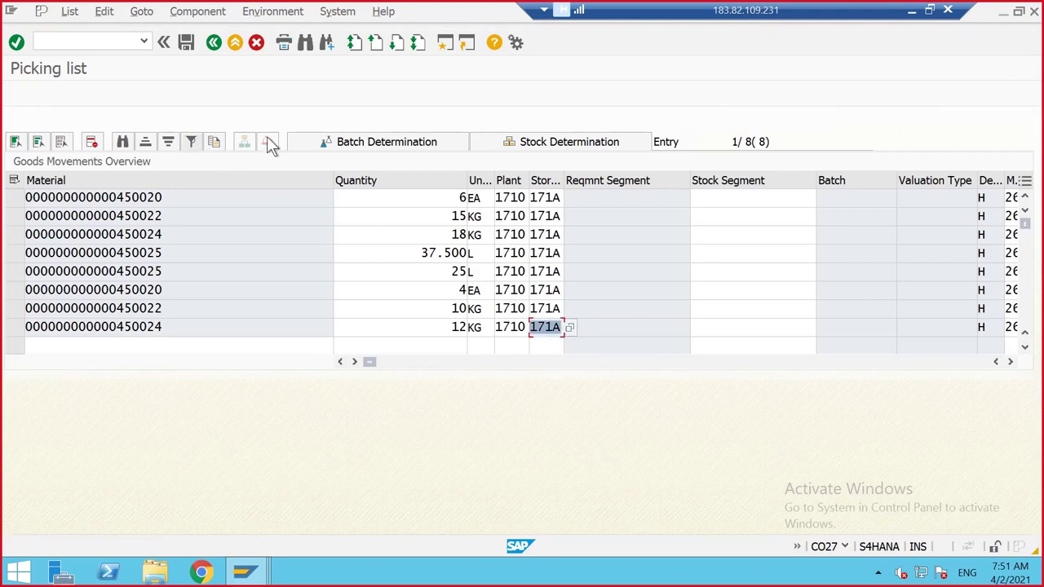
# - Save the goods movements of the picked components and refresh the component list
pyautogui.click(186, 45)
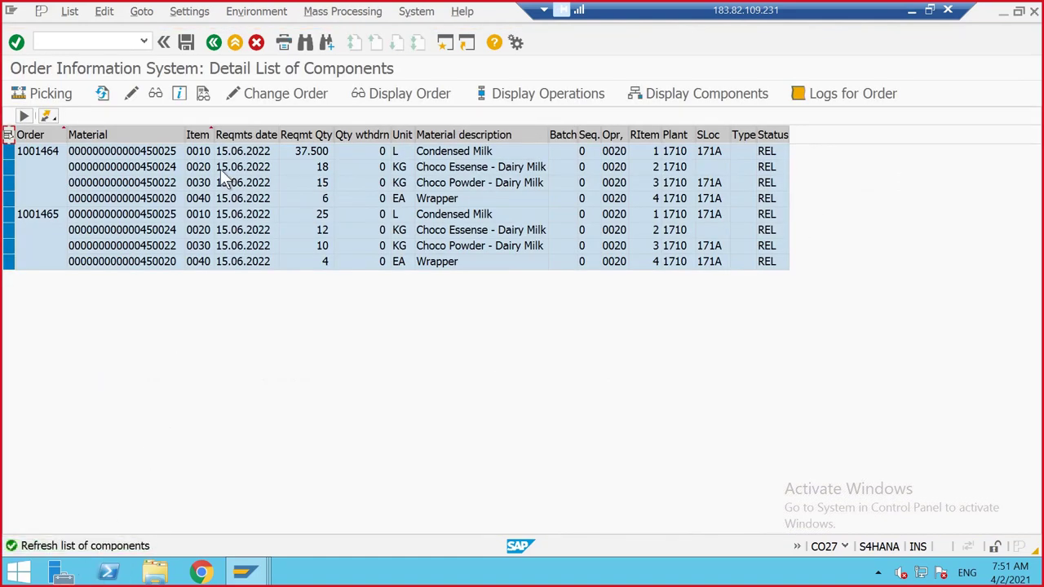
pyautogui.click(102, 93)
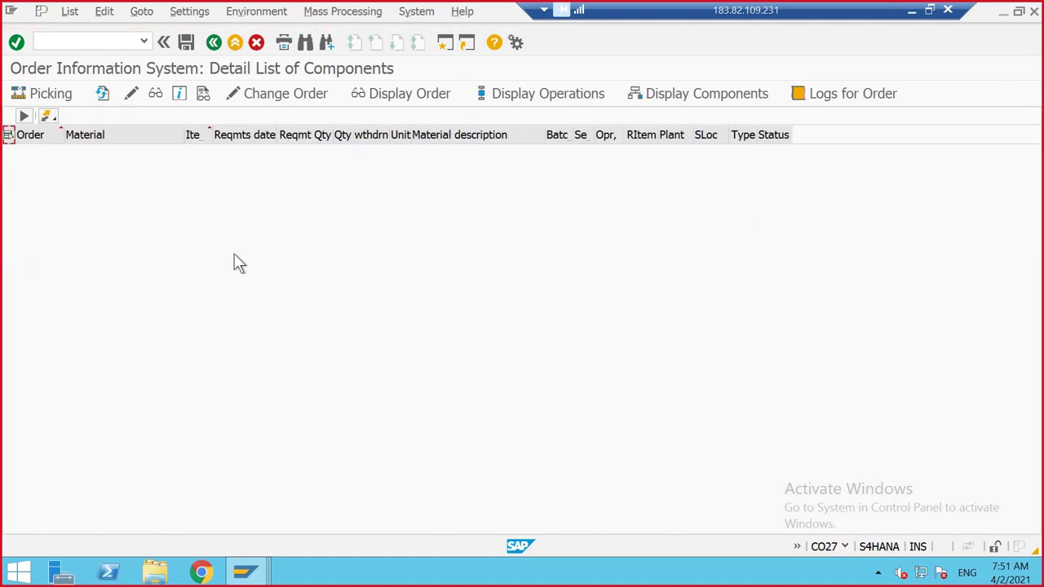
# - Rerun the picking list with the same order selection to check for components still open
pyautogui.click(215, 42)
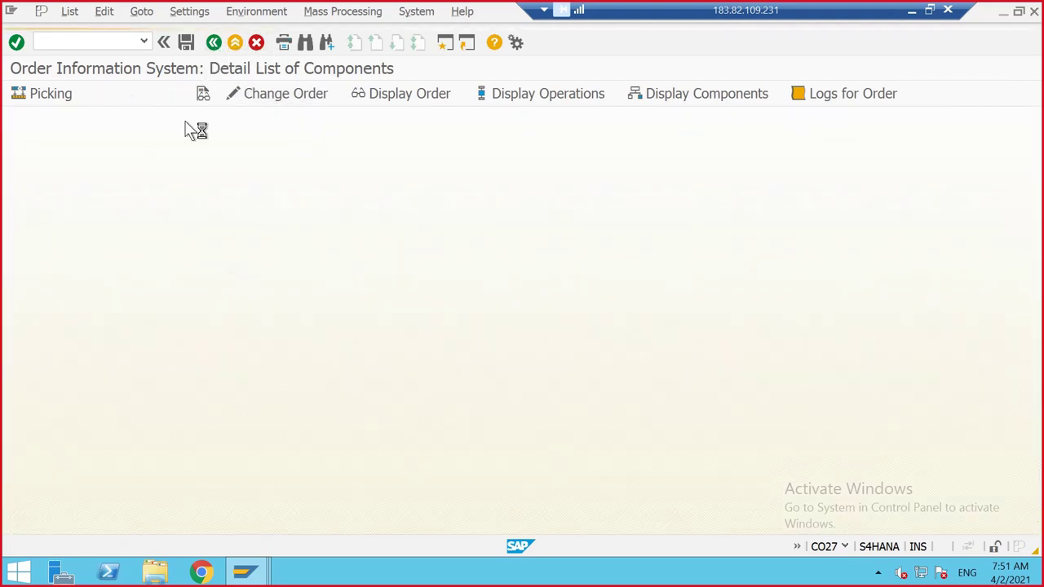
pyautogui.click(17, 94)
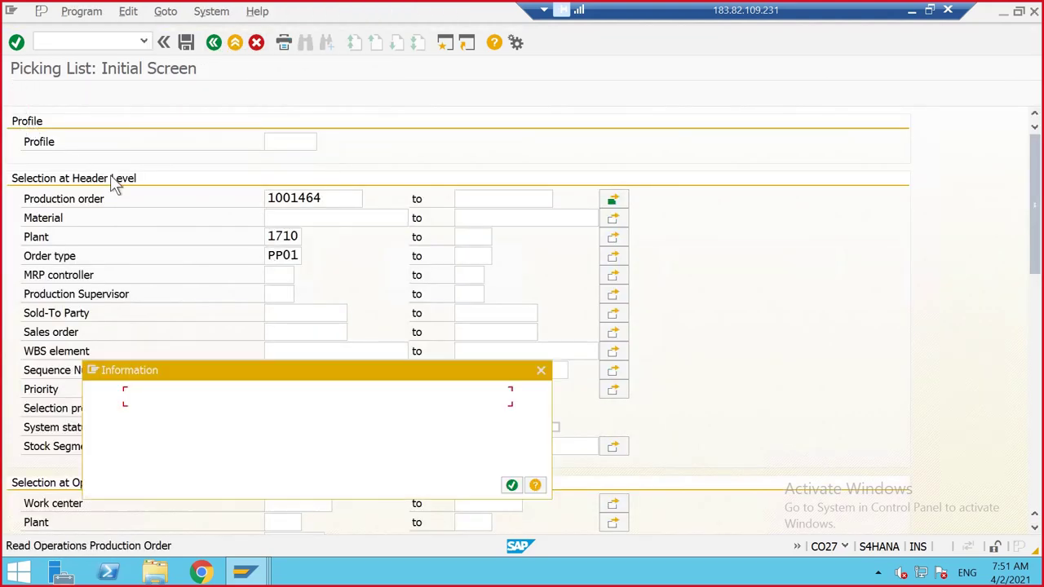
pyautogui.click(512, 486)
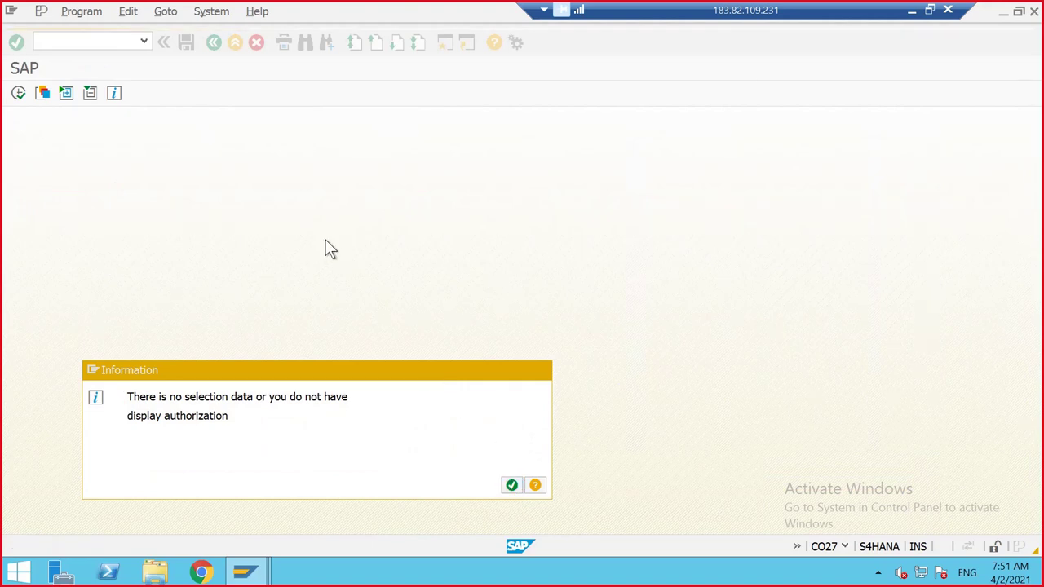
# - Dismiss the information message and start transaction CO02 from the initial screen of the picking list
pyautogui.click(110, 39)
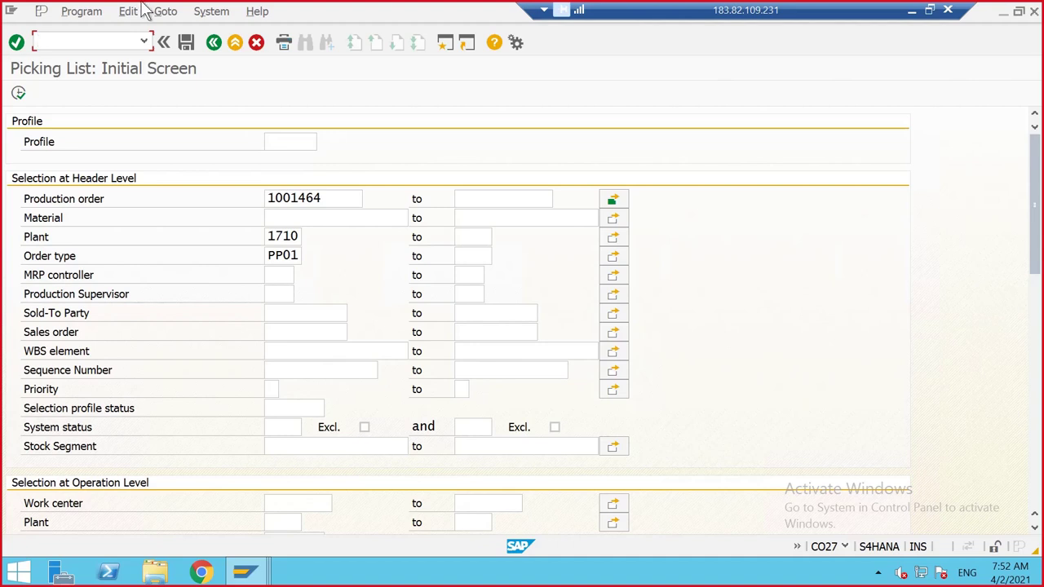
pyautogui.click(281, 199)
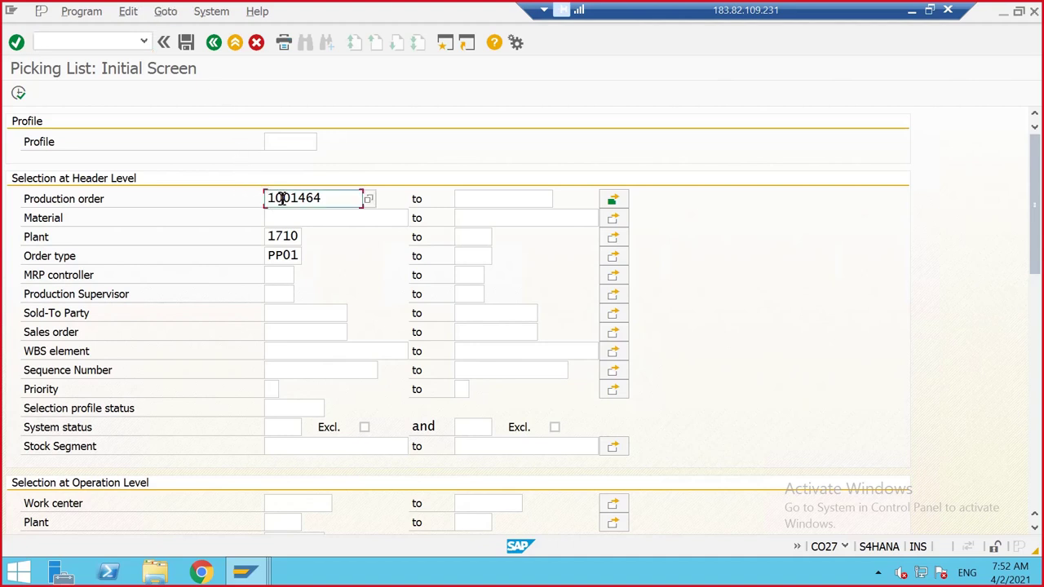
pyautogui.click(102, 40)
pyautogui.write('/NCO02')
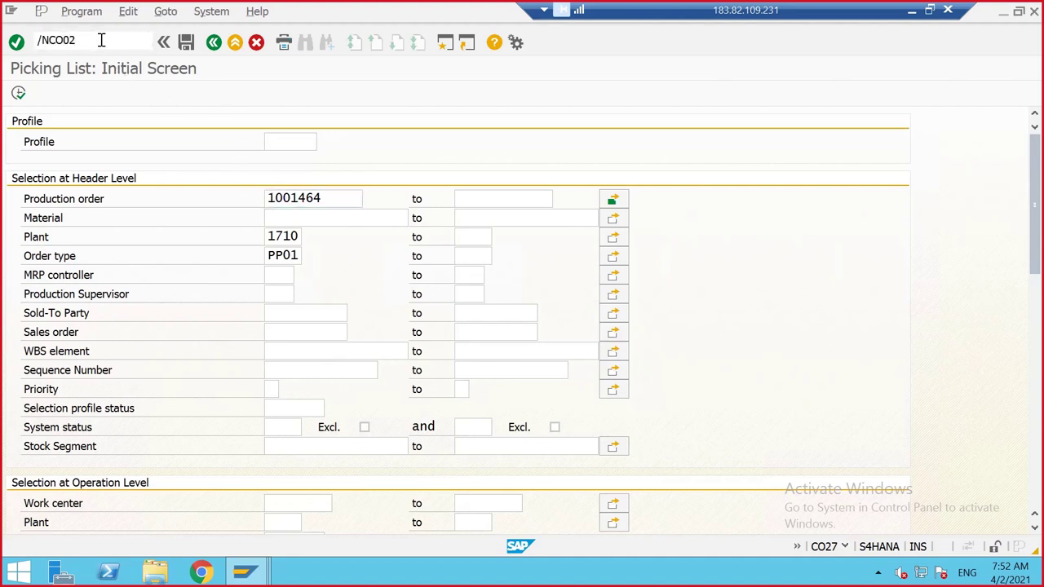
pyautogui.press('Return')
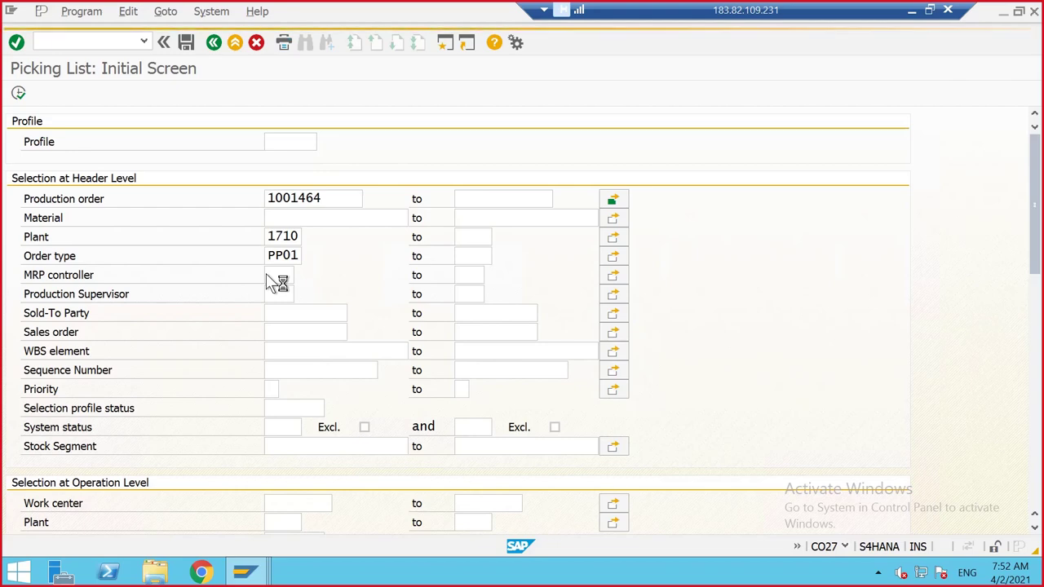
# - Close the Change Characteristic session and switch to the Production Order Change session
pyautogui.moveTo(257, 577)
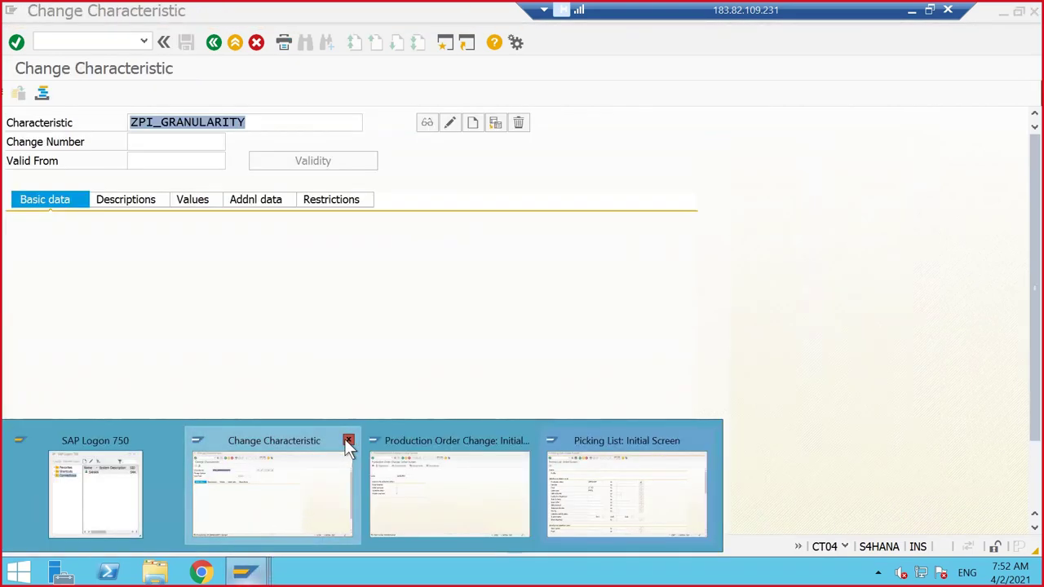
pyautogui.click(349, 441)
pyautogui.click(298, 479)
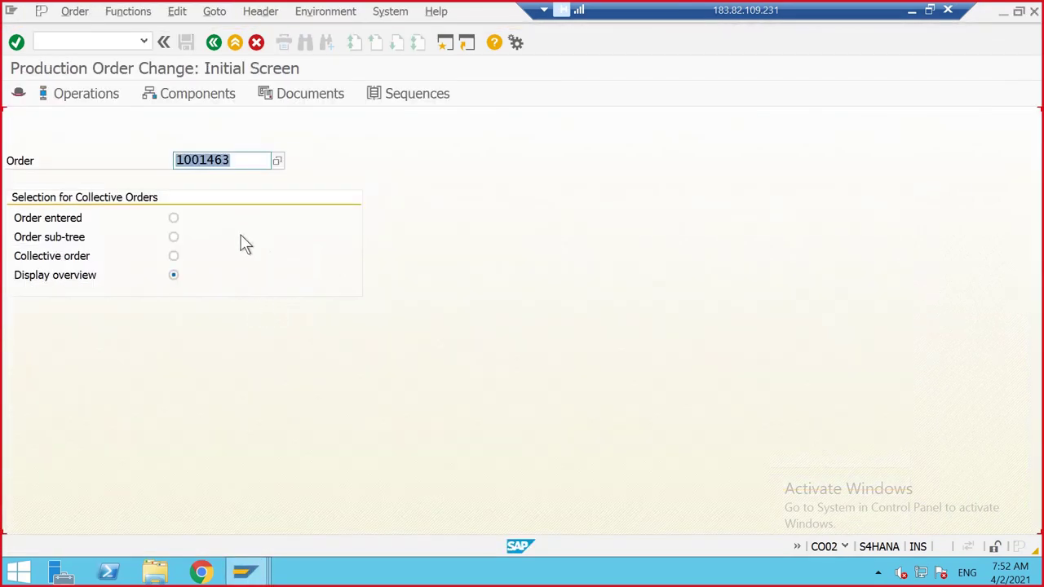
# - Open the production order from the picking list selection in change mode and display its documented goods movements
pyautogui.click(249, 158)
pyautogui.press('BackSpace')
pyautogui.write('4')
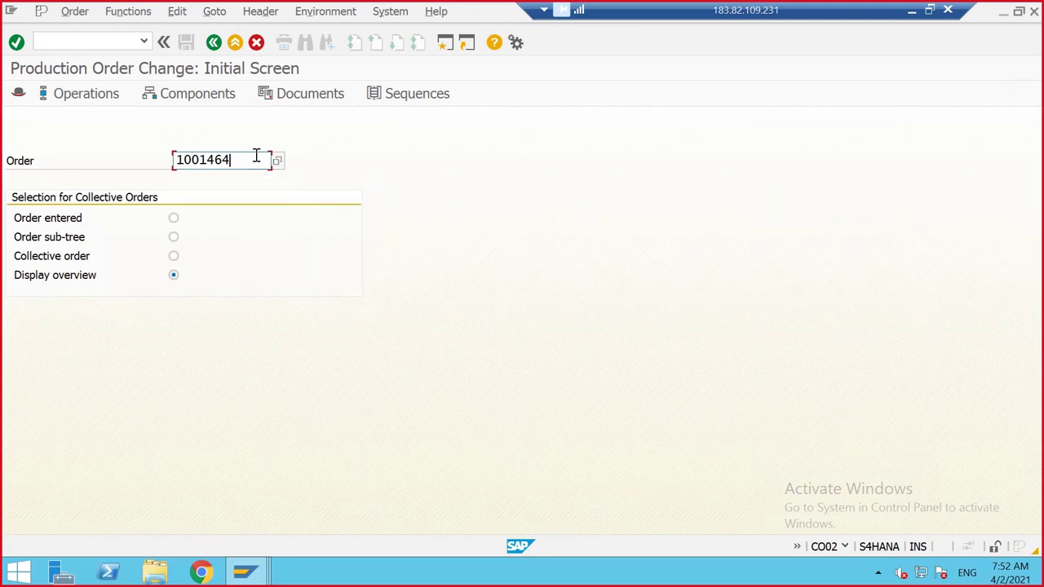
pyautogui.press('Return')
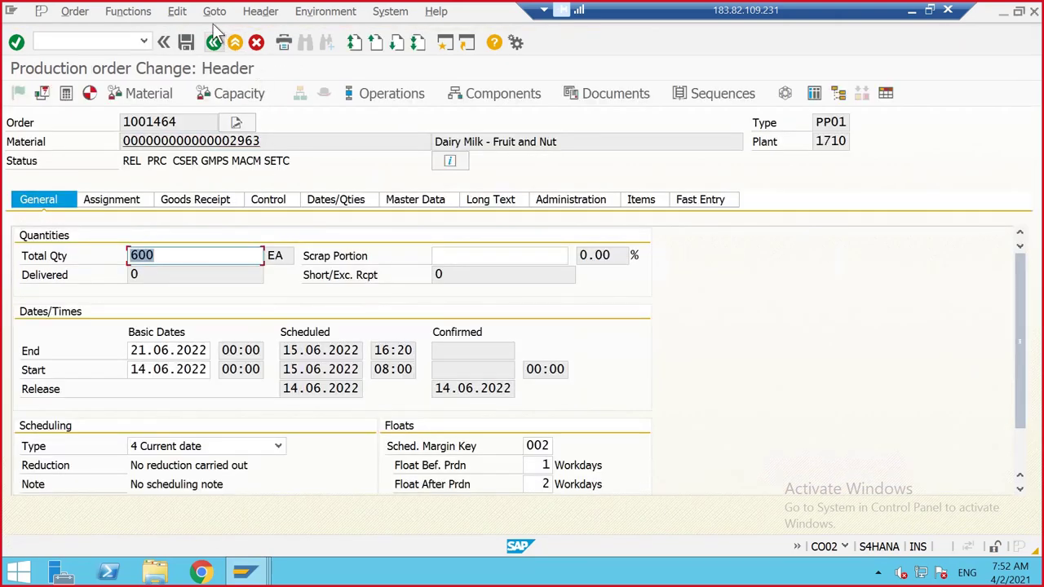
pyautogui.click(215, 11)
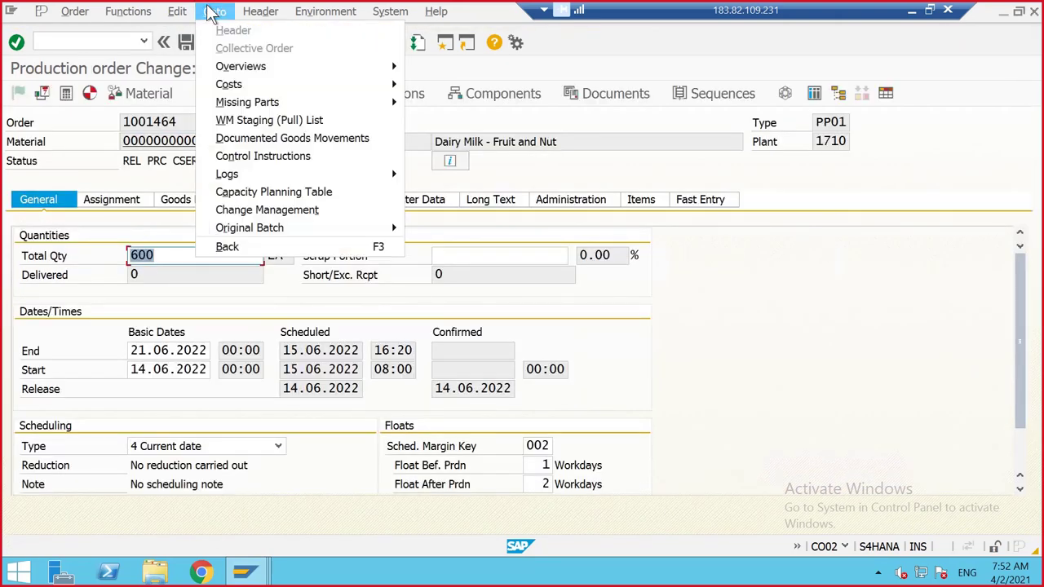
pyautogui.click(274, 155)
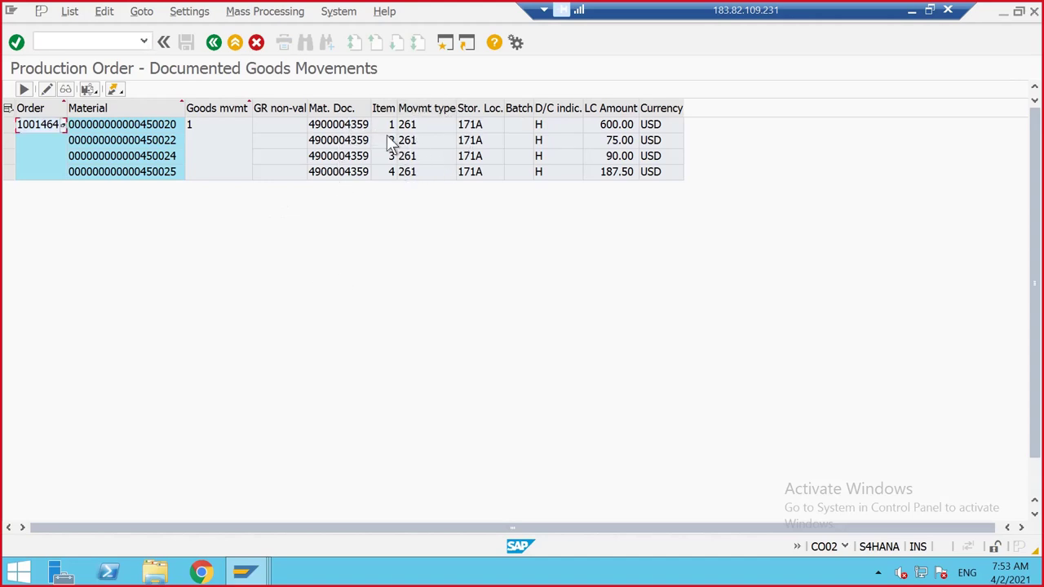
# - Open transaction OPL8 in a new session and switch between it and the documented goods movements list
pyautogui.click(100, 41)
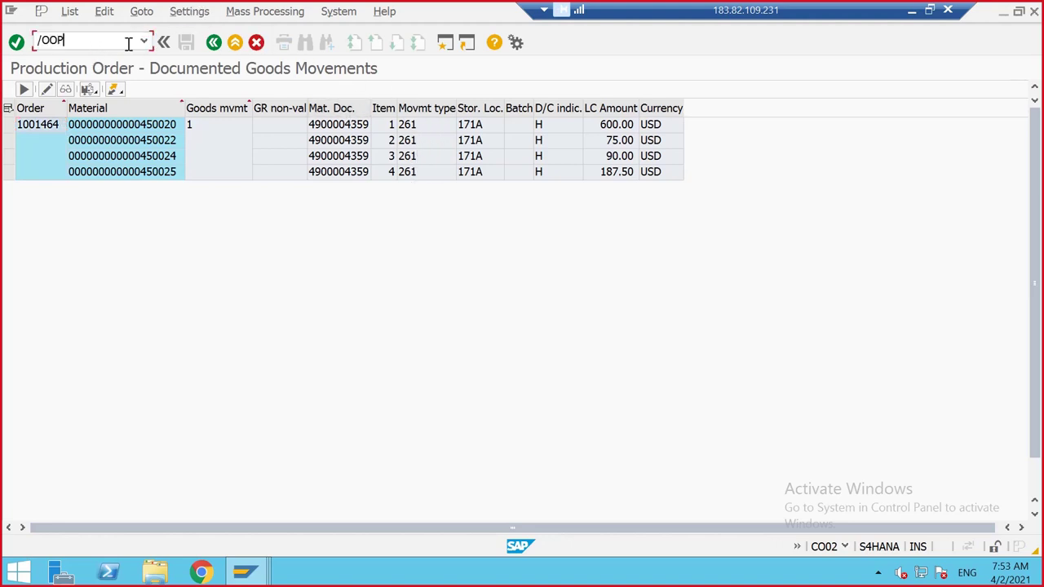
pyautogui.press('Return')
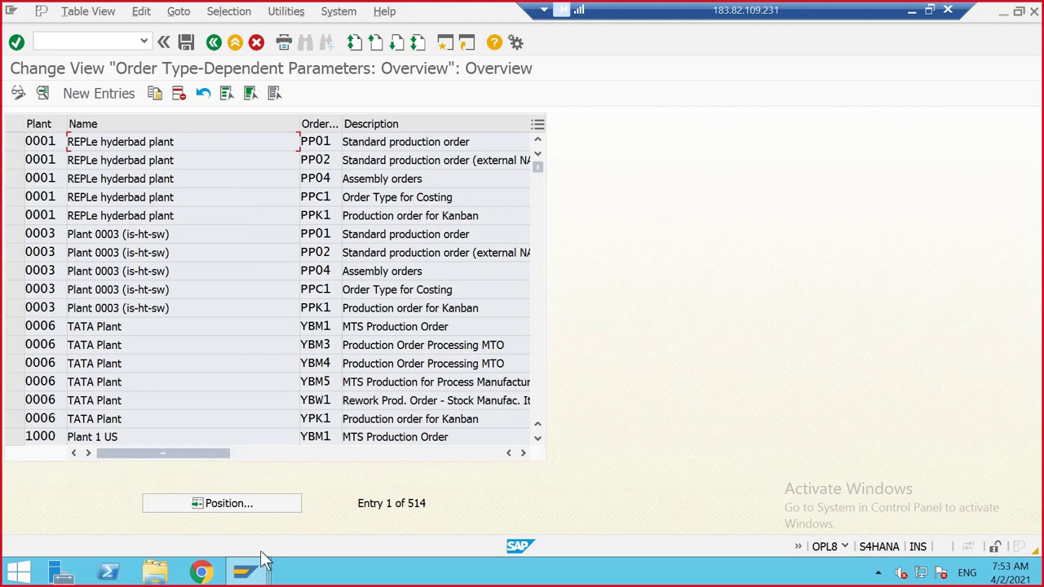
pyautogui.moveTo(249, 577)
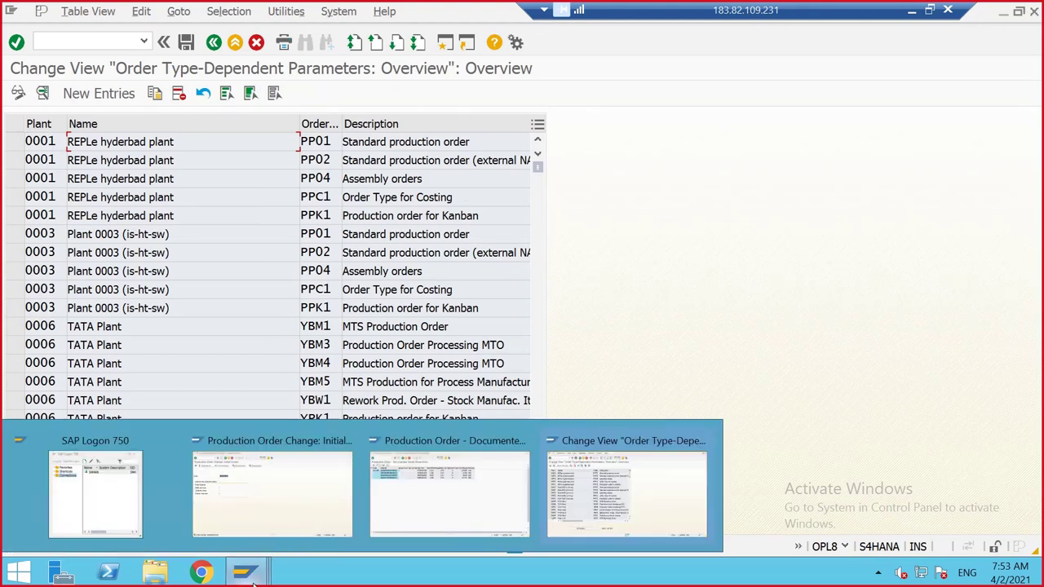
pyautogui.click(620, 504)
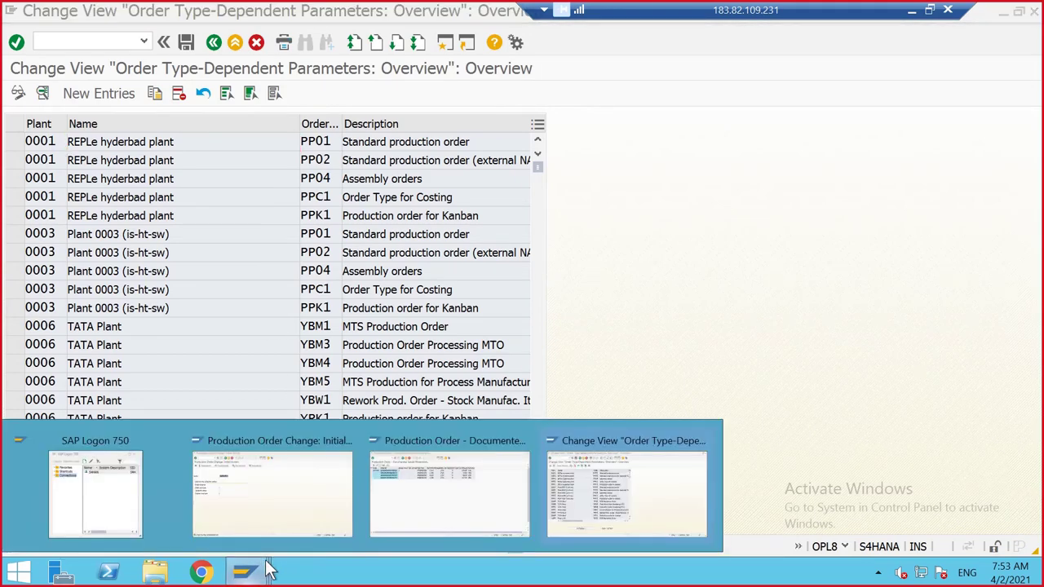
pyautogui.click(399, 504)
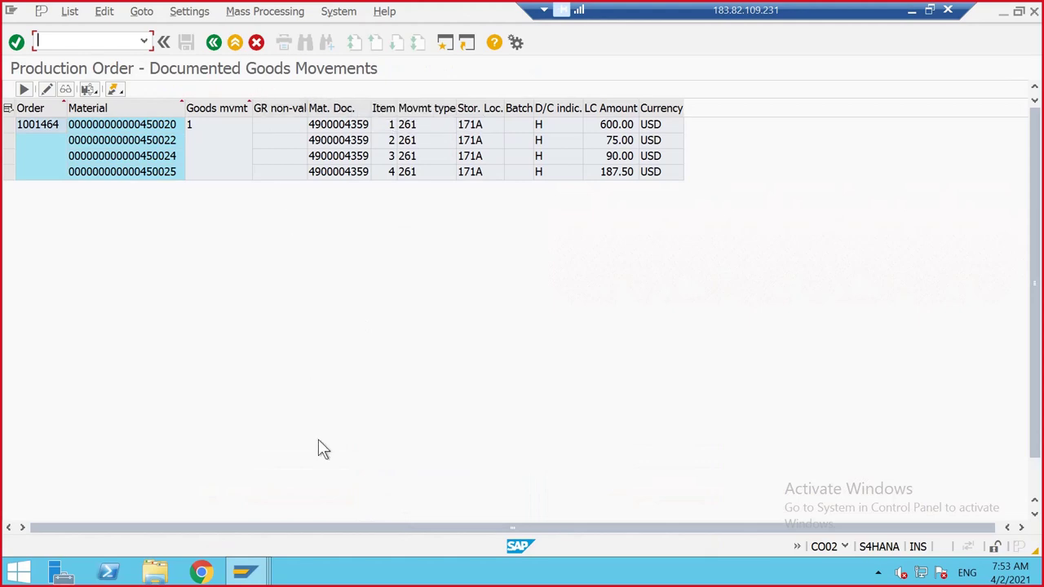
pyautogui.moveTo(249, 574)
pyautogui.click(617, 489)
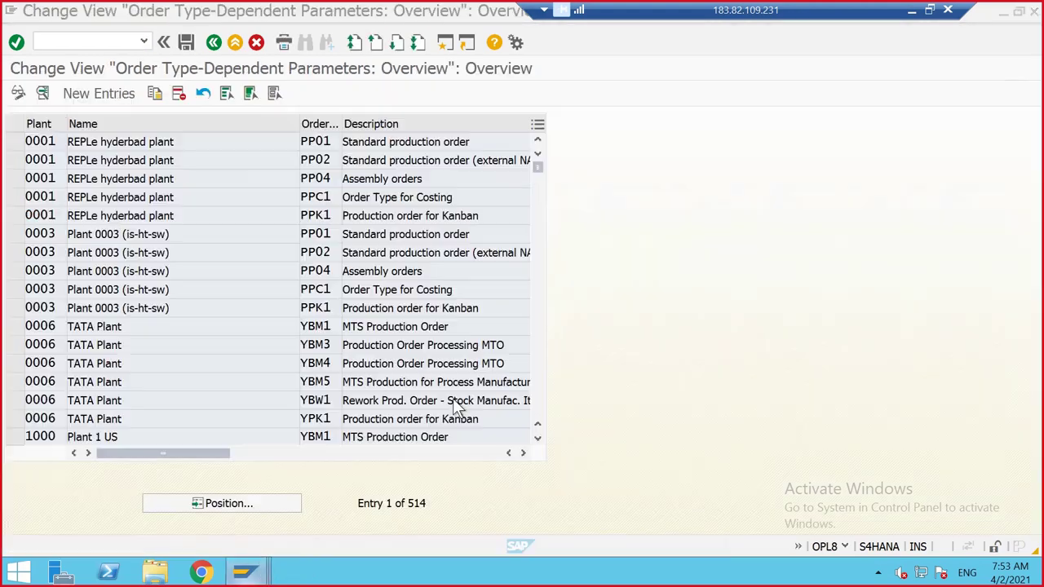
# - Position the order type parameters on plant 1710 and open the implementation settings of order type PP01
pyautogui.click(206, 504)
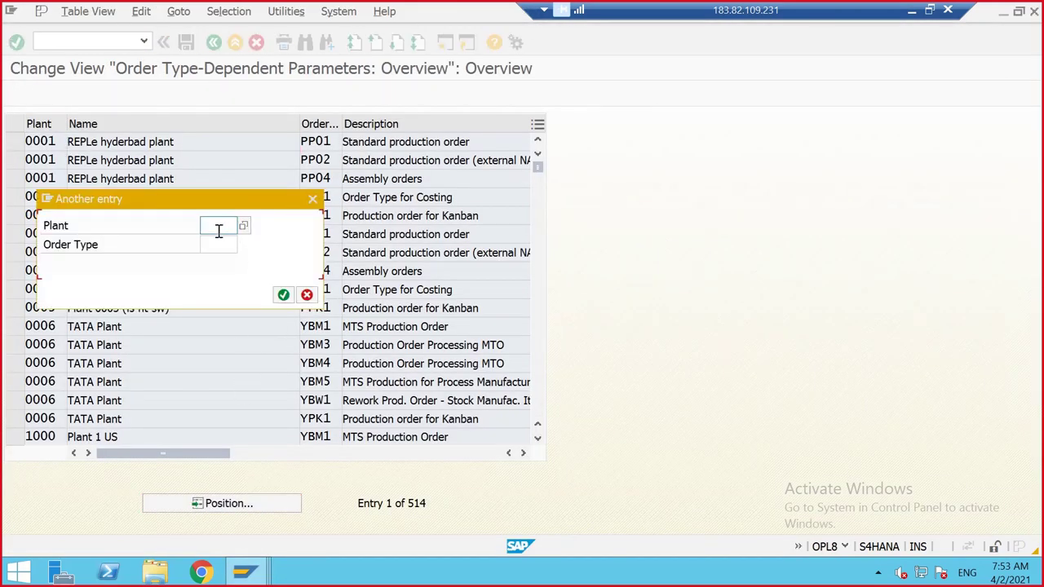
pyautogui.click(219, 231)
pyautogui.write('1710')
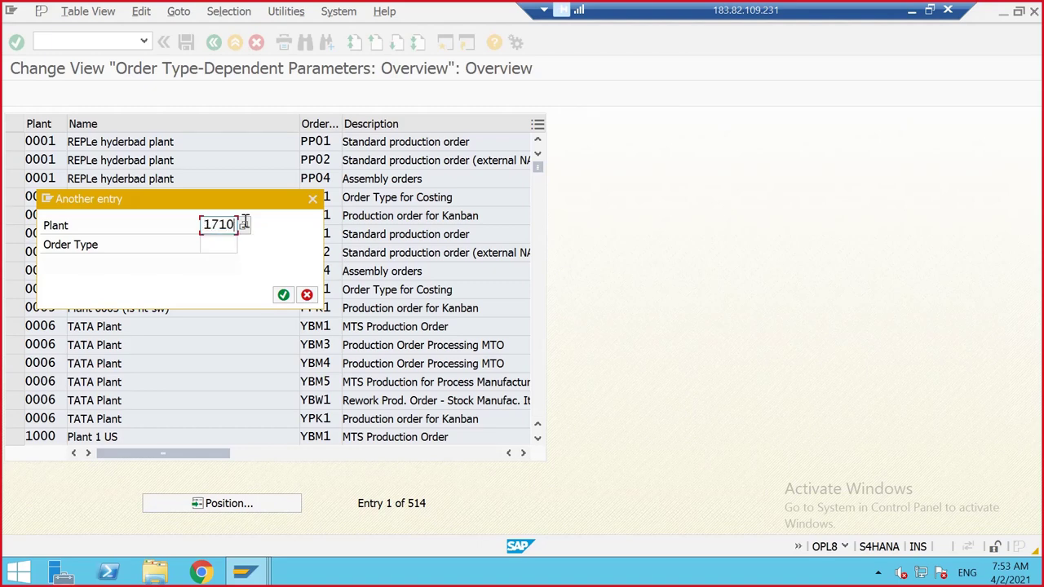
pyautogui.press('Return')
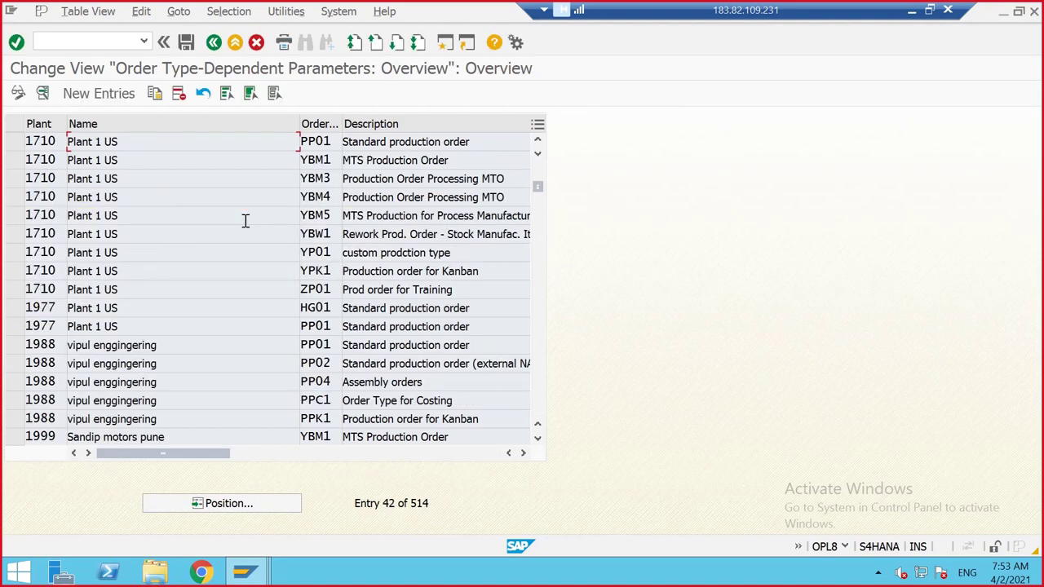
pyautogui.doubleClick(317, 140)
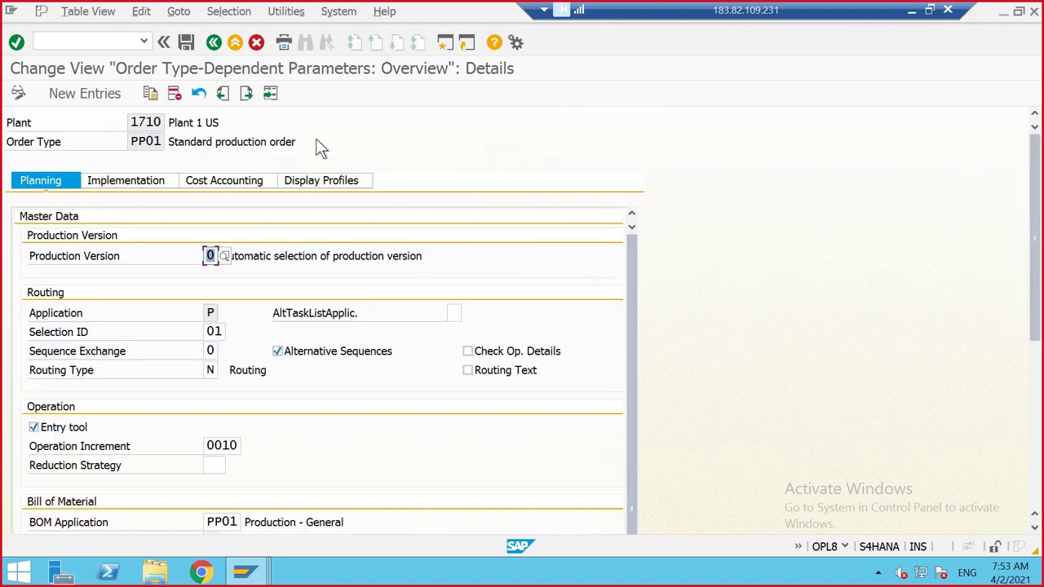
pyautogui.click(121, 187)
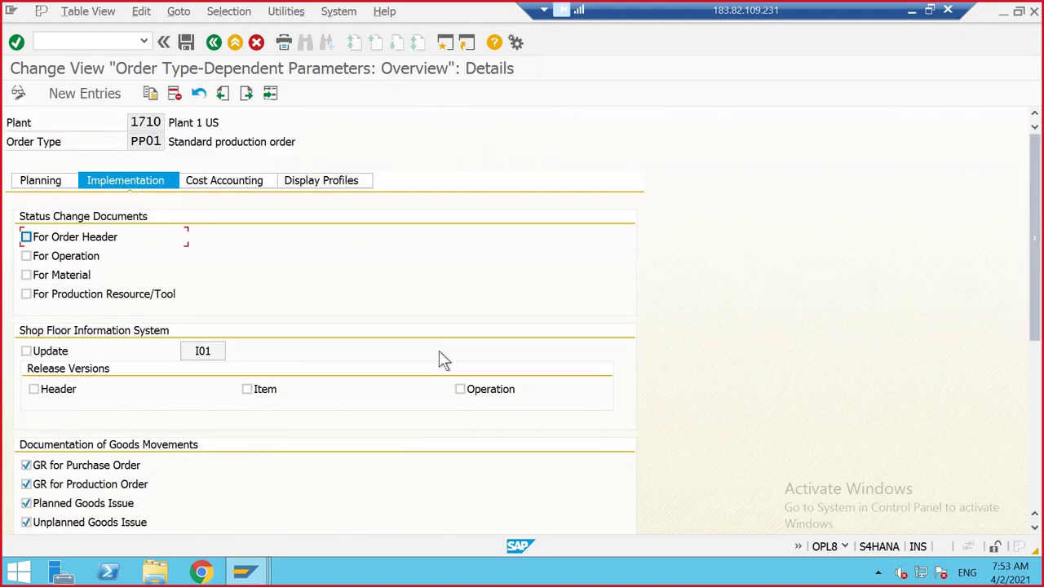
# - Examine the Documentation of Goods Movements options for plant 1710 and order type PP01
pyautogui.scroll(-3, 439, 356)
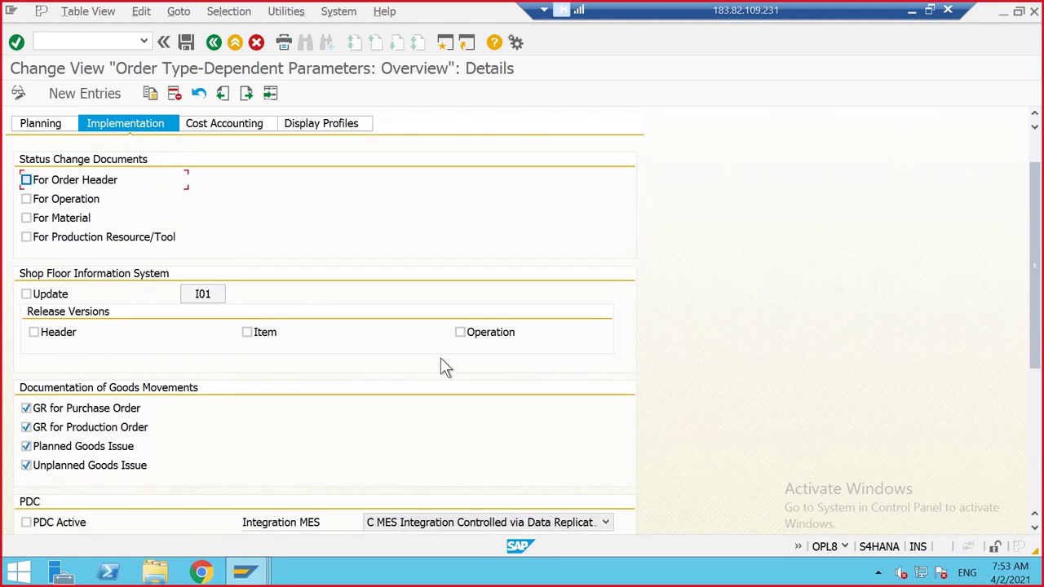
pyautogui.scroll(-2, 445, 367)
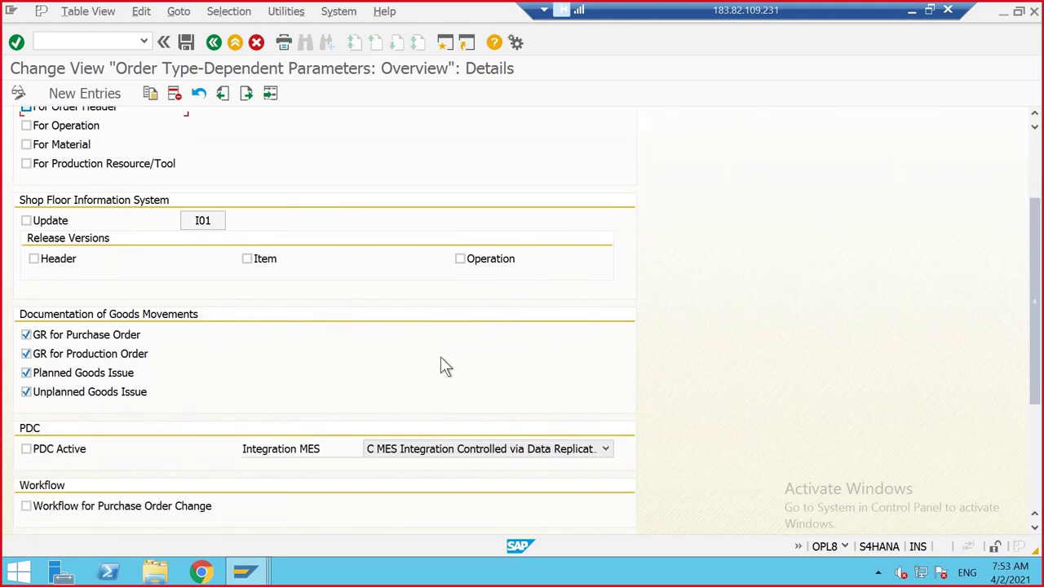
pyautogui.scroll(1, 445, 367)
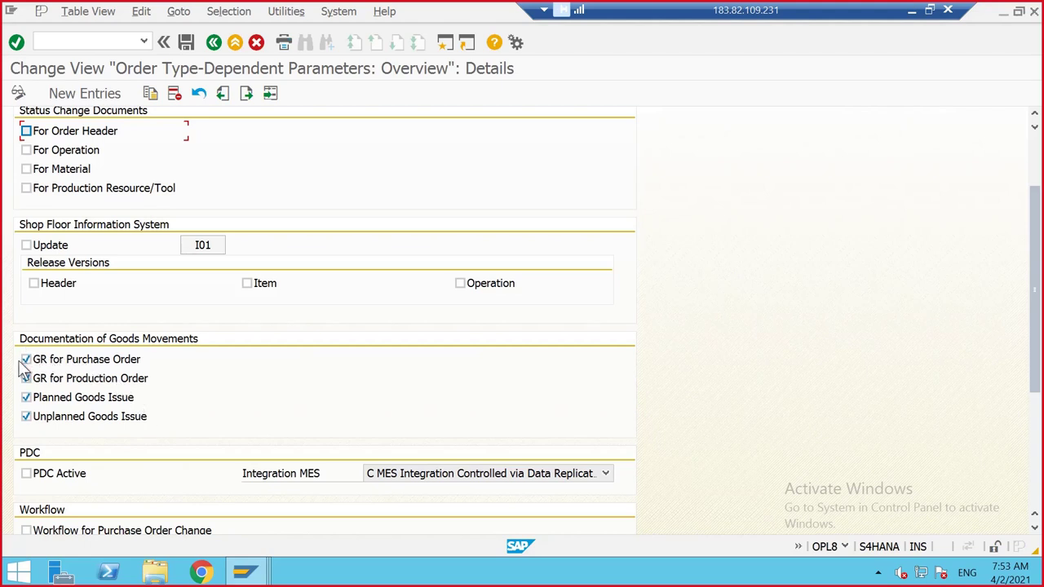
pyautogui.scroll(1, 770, 196)
pyautogui.scroll(2, 234, 147)
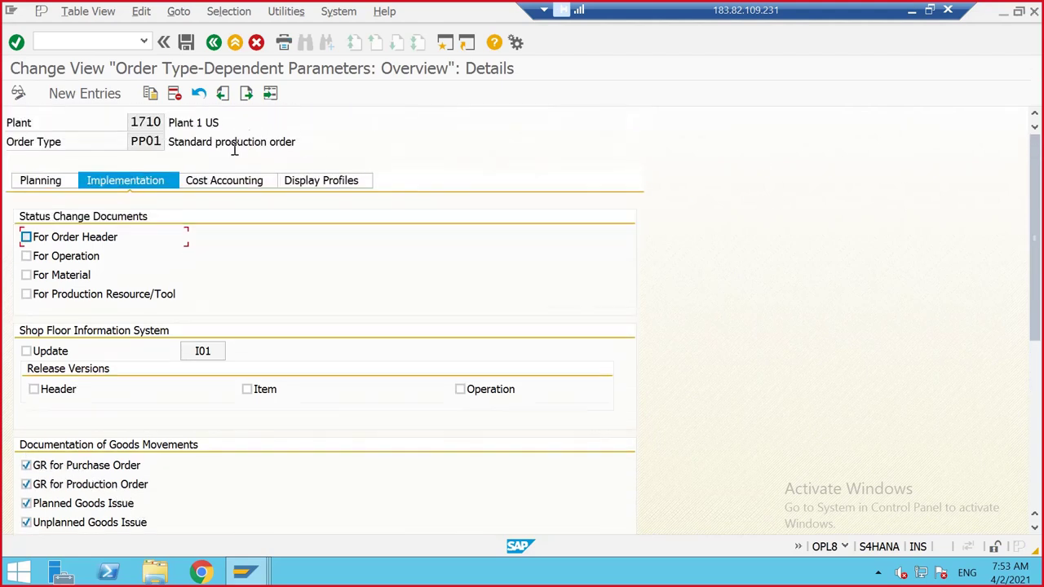
pyautogui.click(147, 125)
pyautogui.click(145, 144)
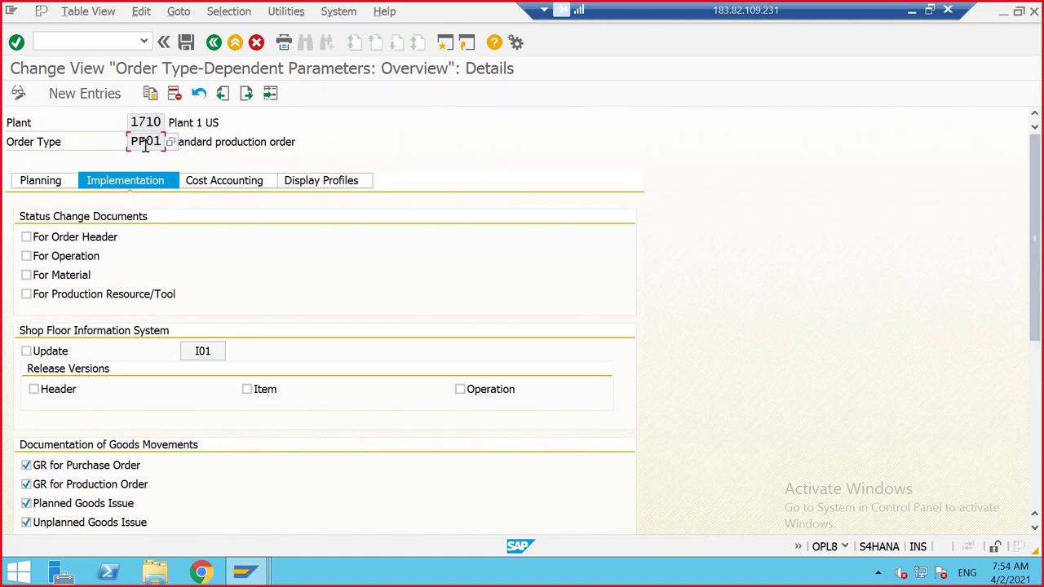
pyautogui.scroll(-3, 160, 237)
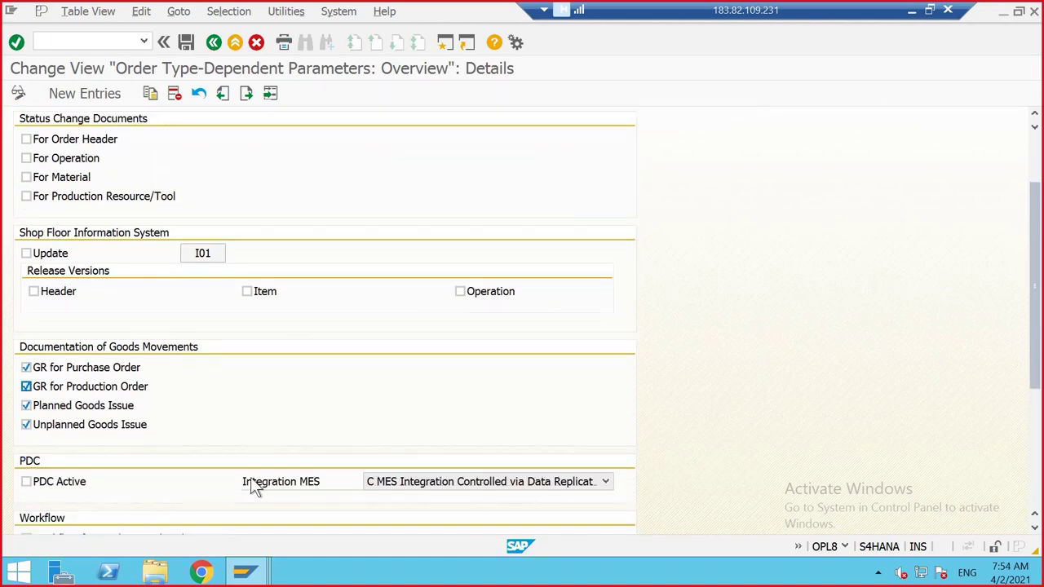
# - Compare the production order's documented goods movements with the order type's Documentation of Goods Movements settings
pyautogui.moveTo(245, 571)
pyautogui.click(386, 505)
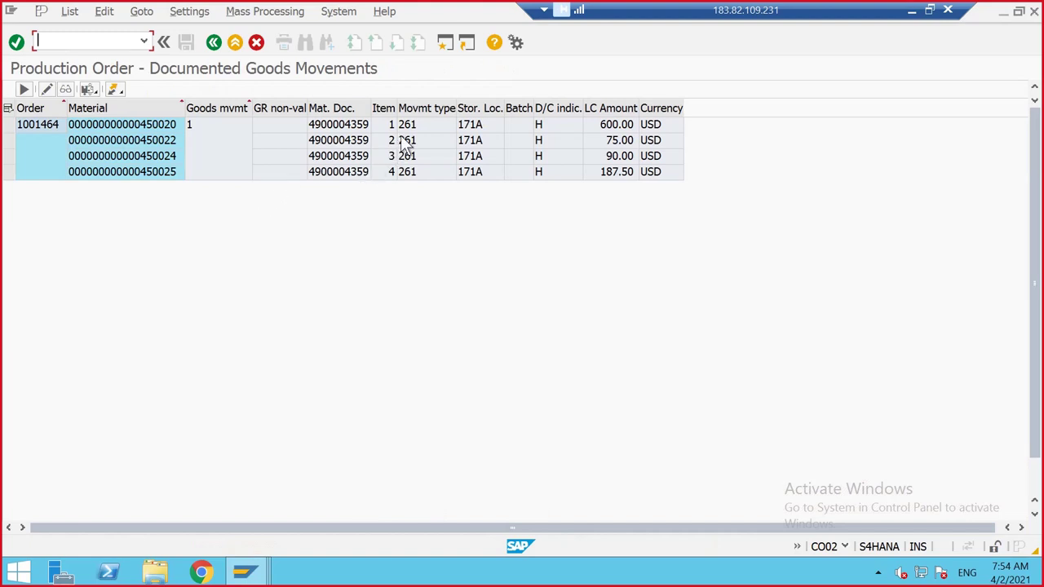
pyautogui.moveTo(244, 571)
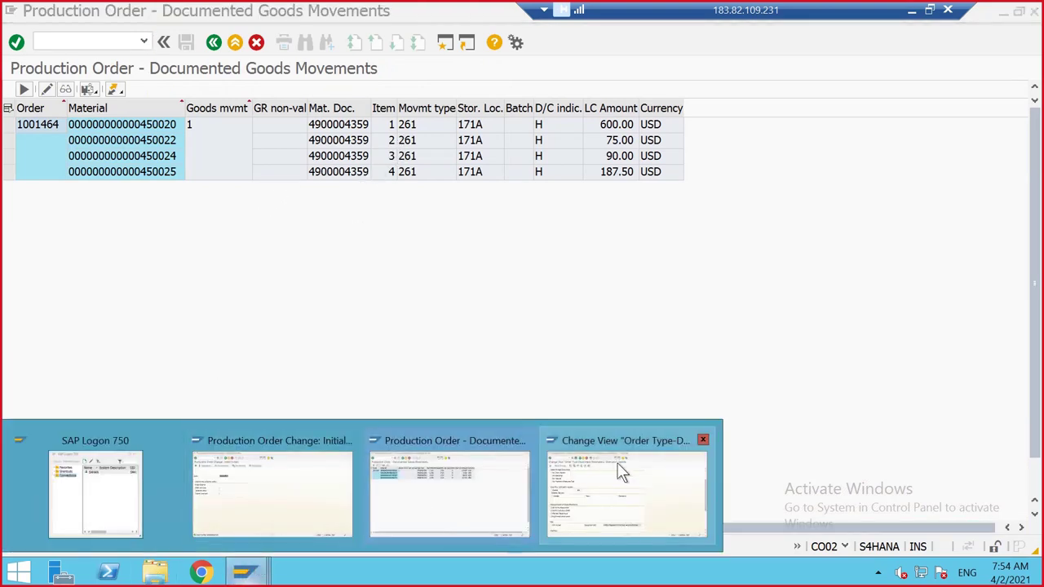
pyautogui.click(620, 473)
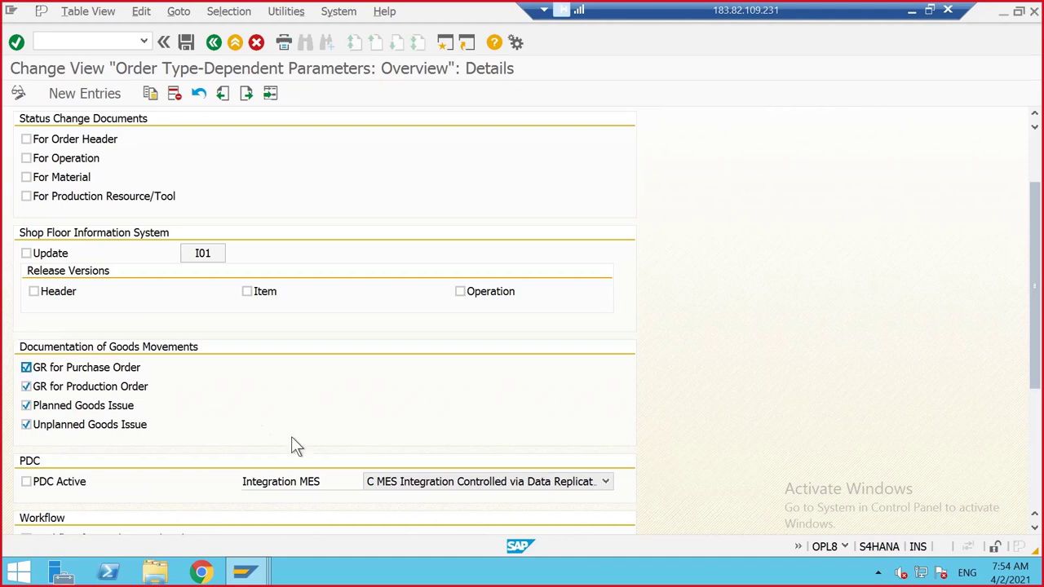
pyautogui.scroll(2, 676, 378)
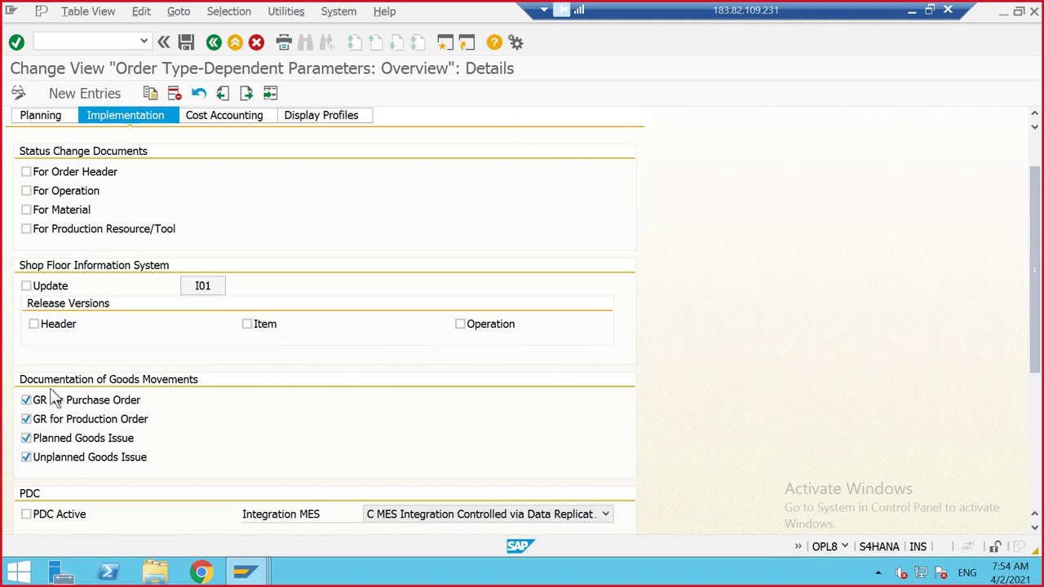
pyautogui.click(27, 400)
pyautogui.click(26, 400)
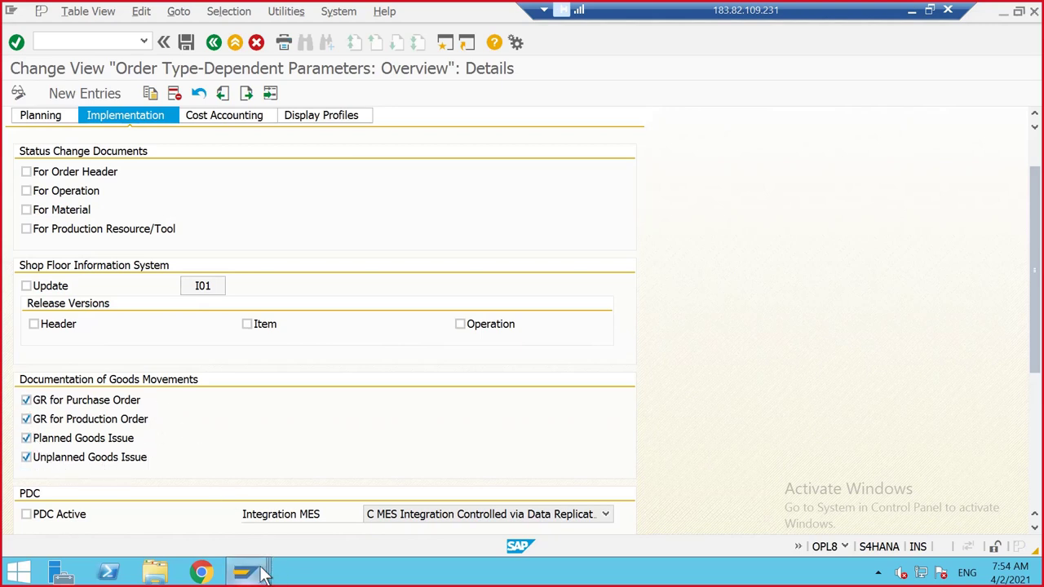
# - Switch to the session with the documented goods movements list and start transaction CO01 there
pyautogui.moveTo(263, 574)
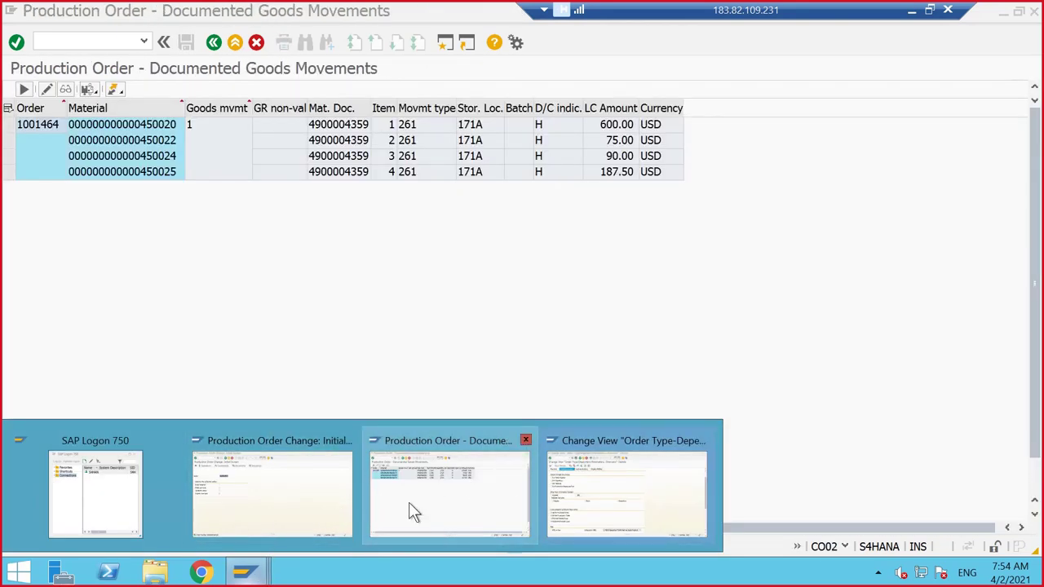
pyautogui.click(409, 502)
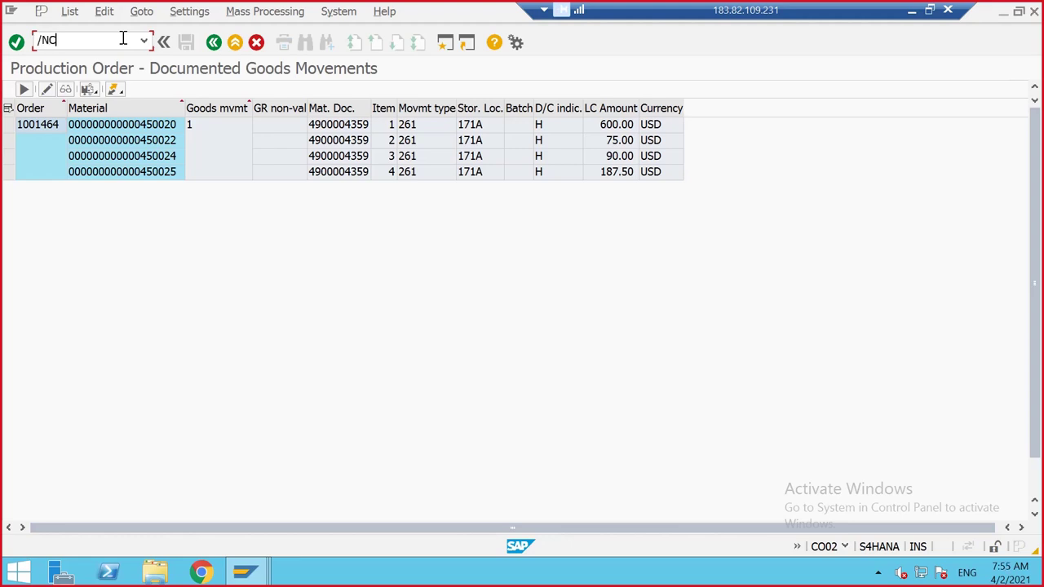
pyautogui.press('BackSpace')
pyautogui.press('BackSpace')
pyautogui.press('BackSpace')
pyautogui.write('NCO01')
pyautogui.press('Return')
# - Begin a production order for material 2963 in plant 1710 with order type PP01
pyautogui.click(192, 162)
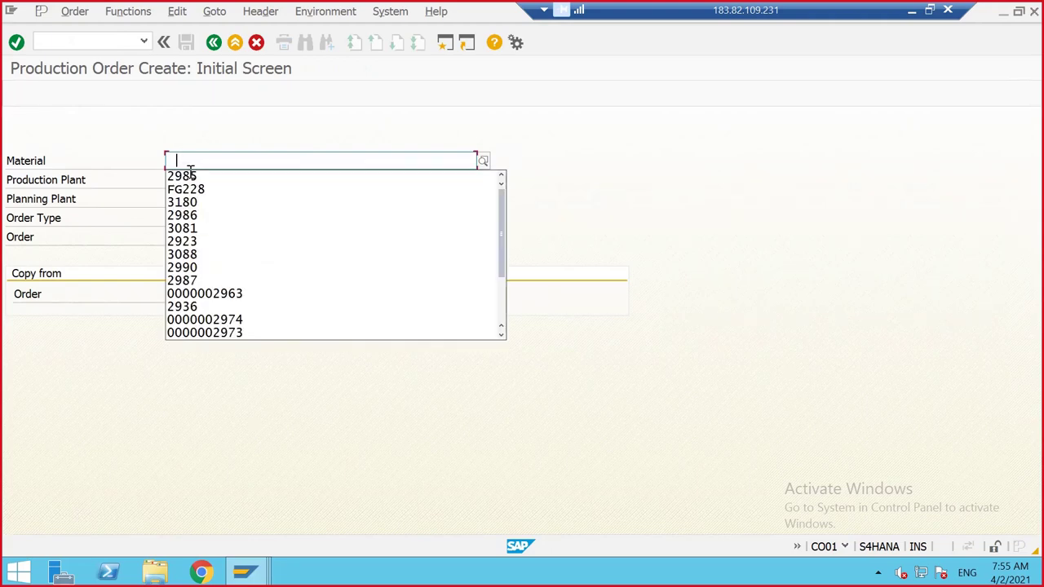
pyautogui.click(196, 161)
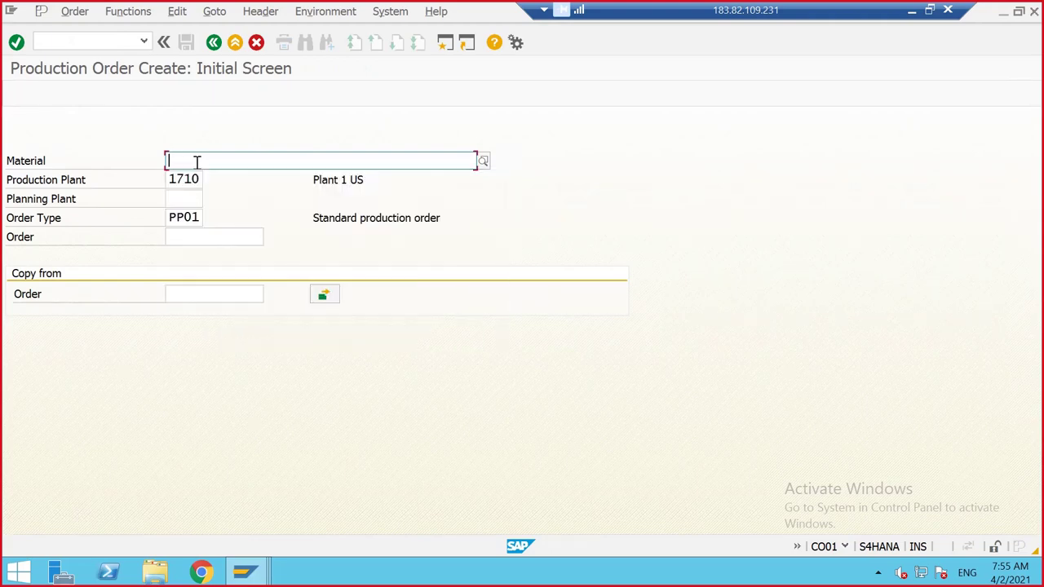
pyautogui.write('2963')
pyautogui.press('Return')
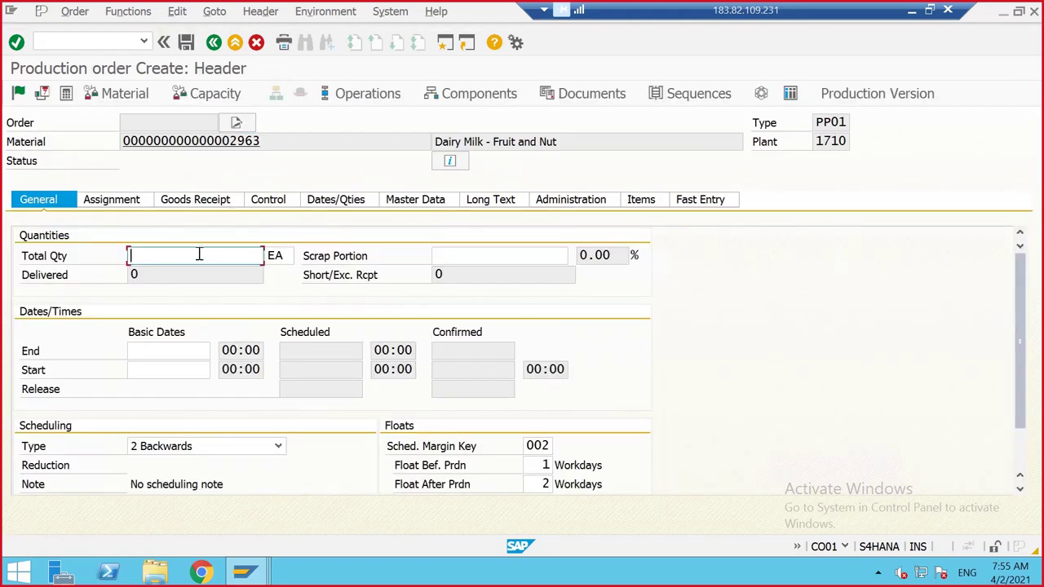
# - Set the total quantity to 300 and the scheduling type to Current date, then save the order despite the costing error
pyautogui.write('300')
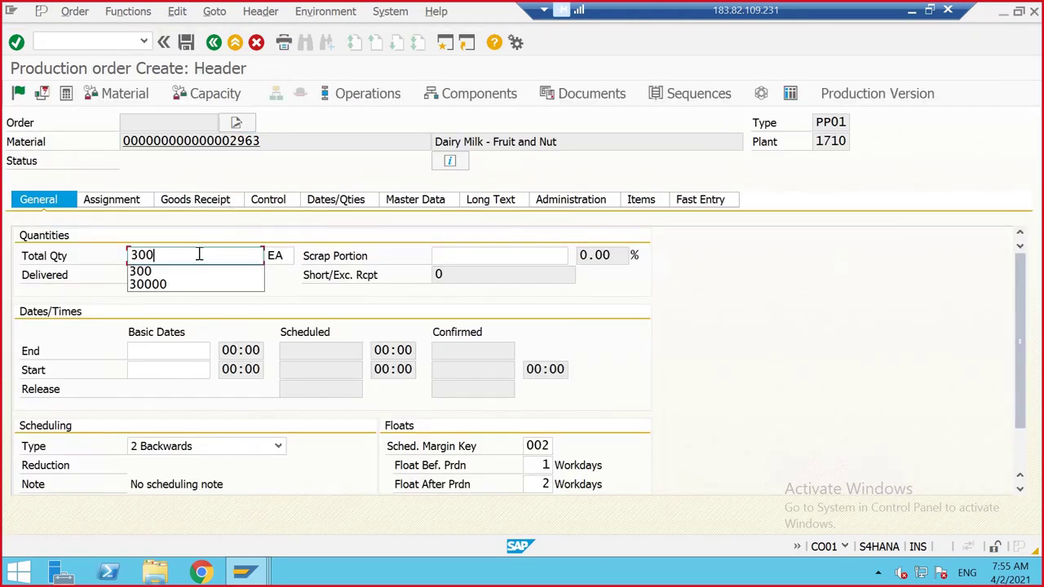
pyautogui.click(186, 451)
pyautogui.click(178, 501)
pyautogui.press('Return')
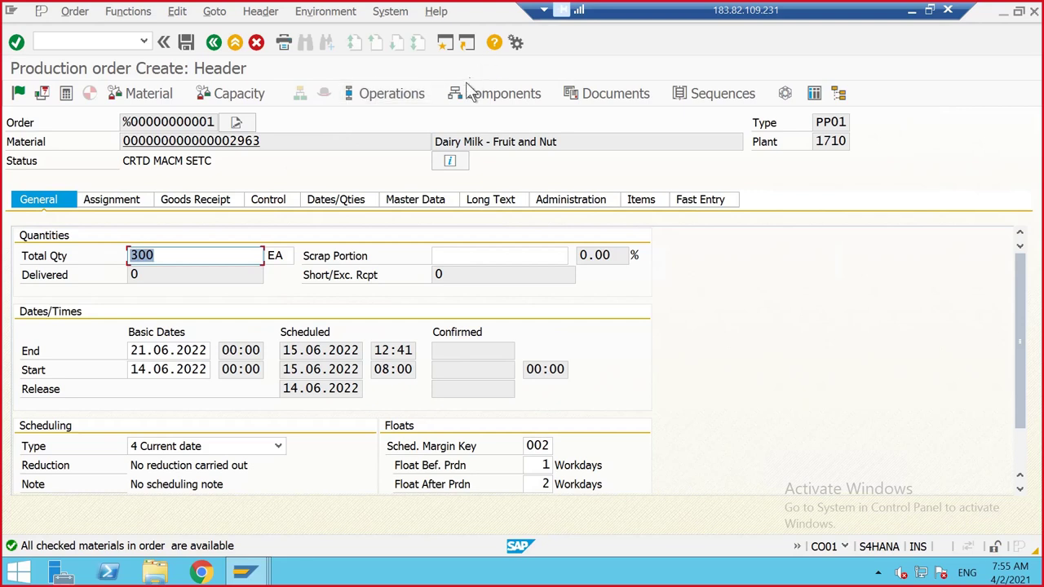
pyautogui.click(186, 43)
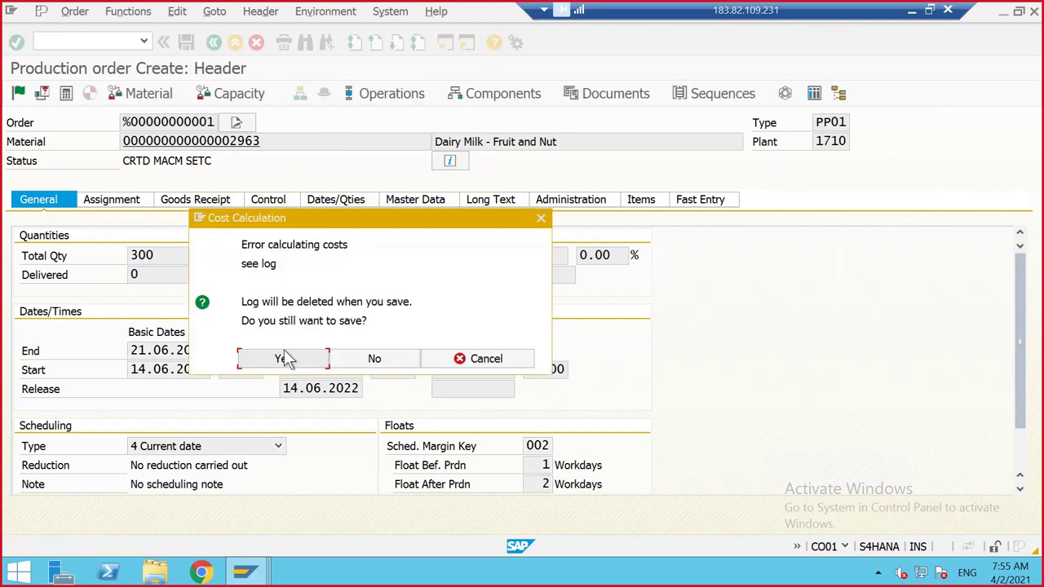
pyautogui.click(288, 363)
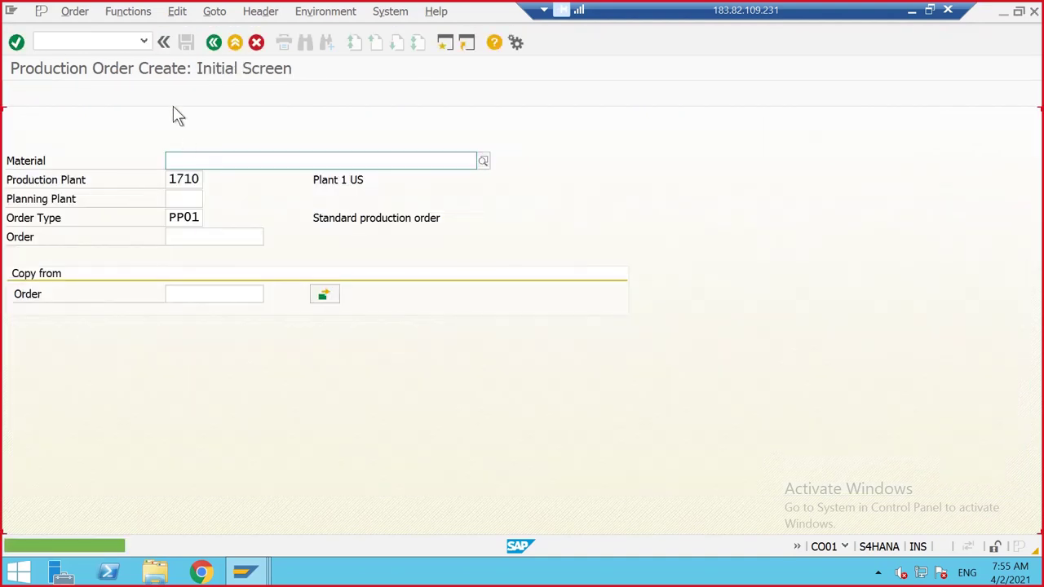
# - Open the newly saved production order for changing and go through its operations to the component overview
pyautogui.click(74, 12)
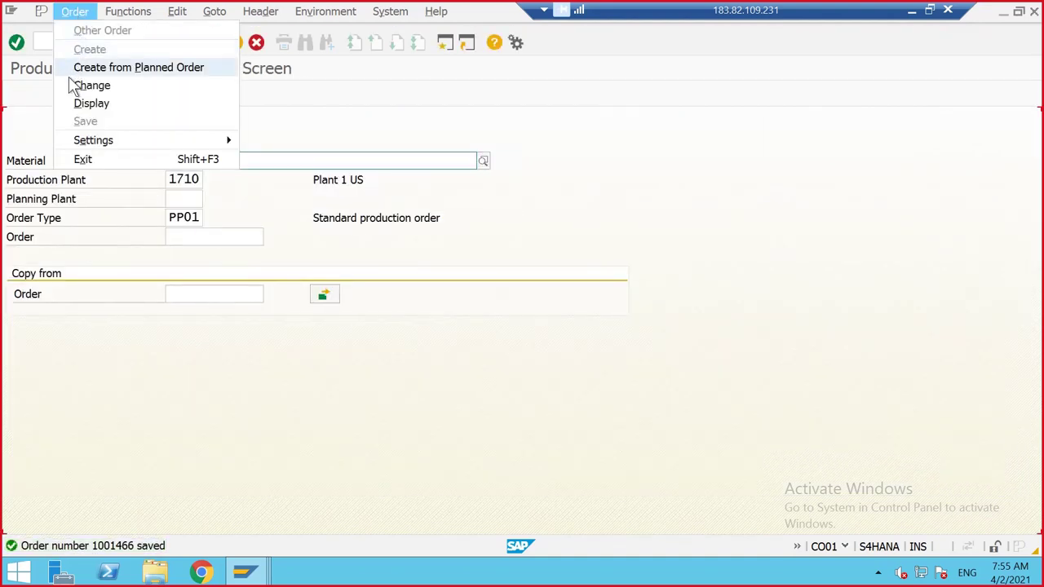
pyautogui.click(166, 65)
pyautogui.press('Return')
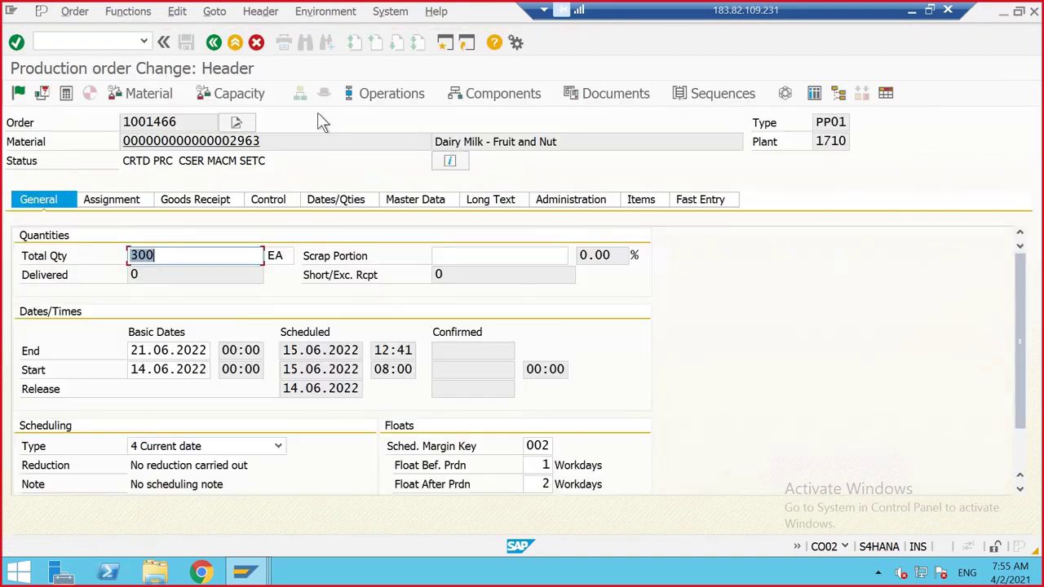
pyautogui.click(401, 98)
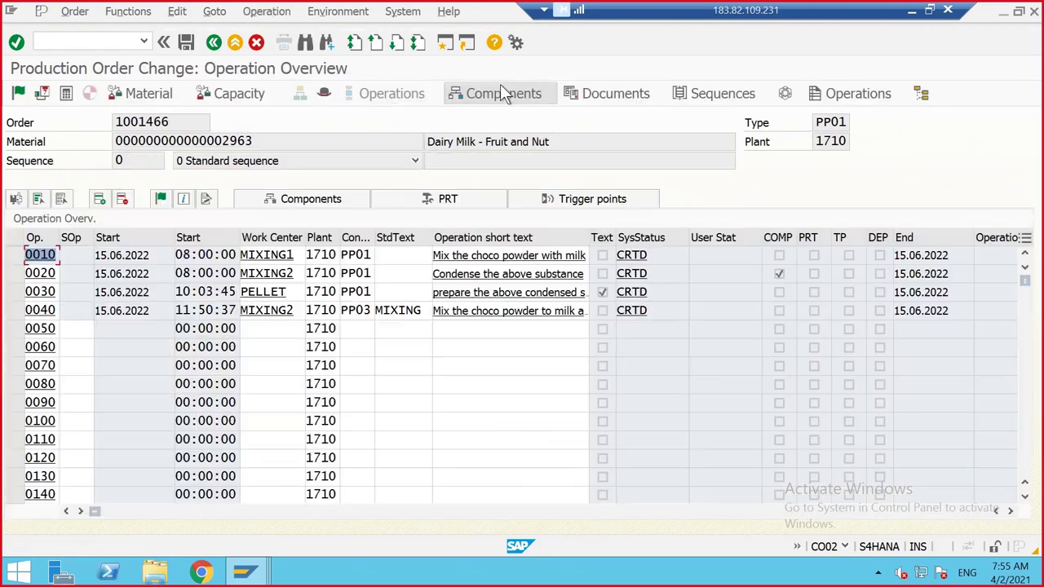
pyautogui.click(500, 87)
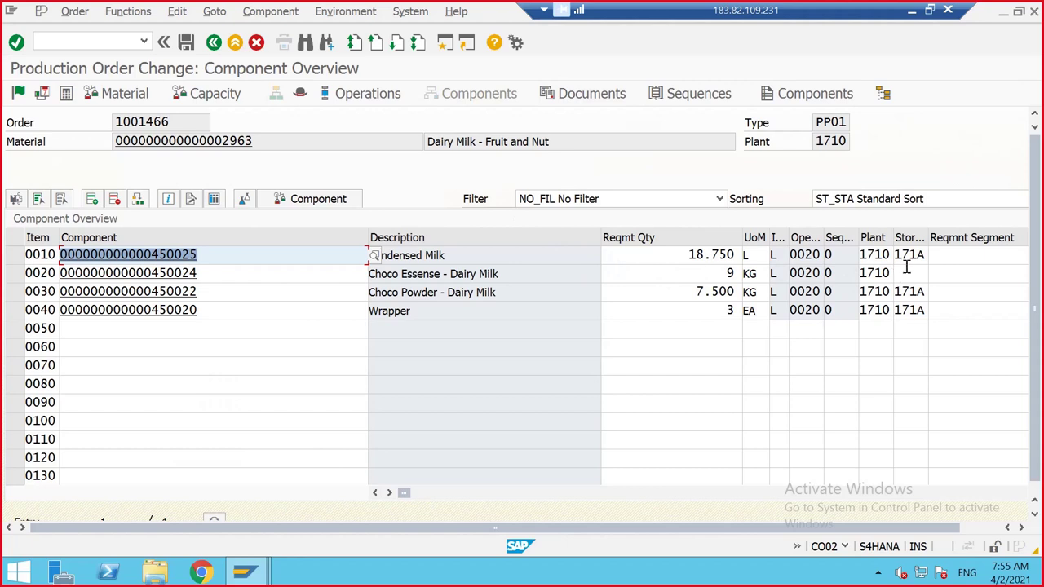
# - Check the storage location assigned to each component of the production order
pyautogui.click(983, 528)
pyautogui.click(864, 256)
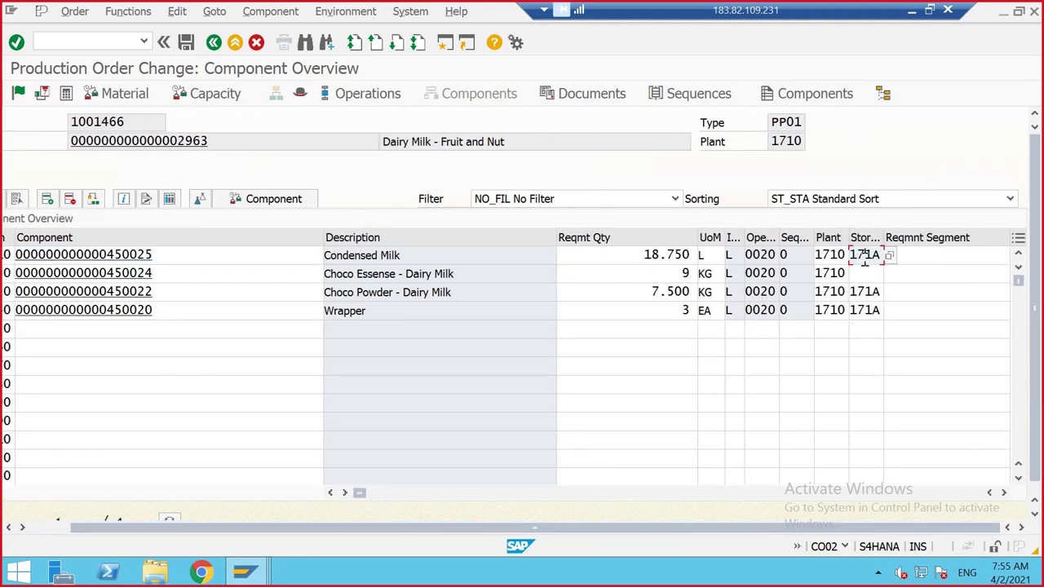
pyautogui.click(862, 293)
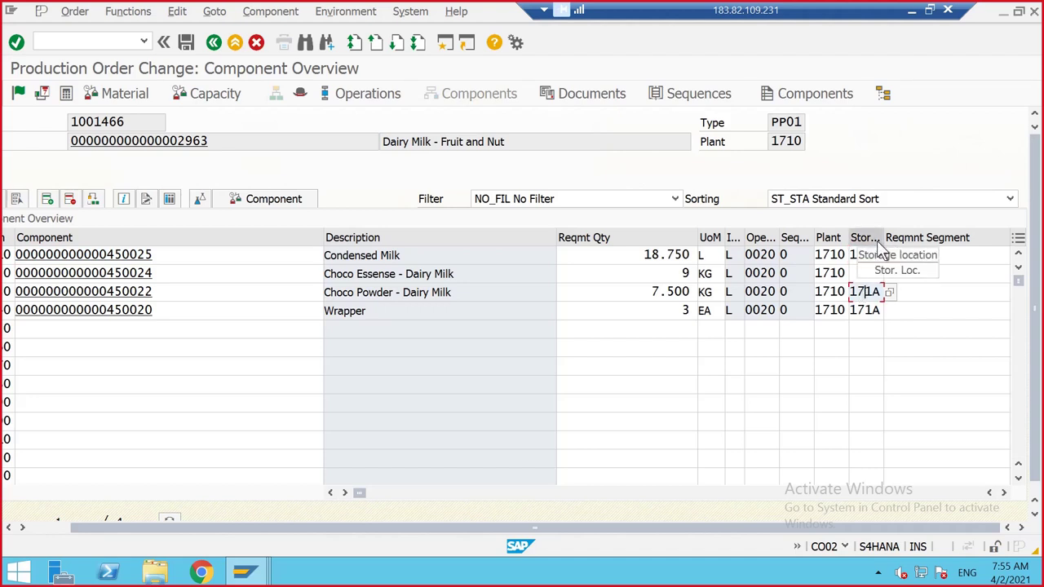
pyautogui.click(855, 275)
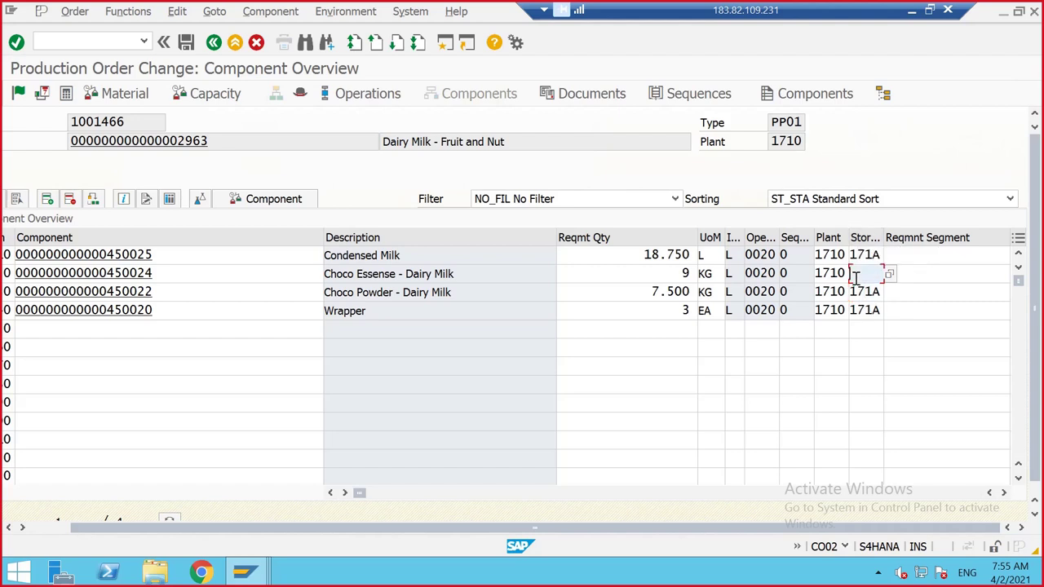
pyautogui.click(867, 328)
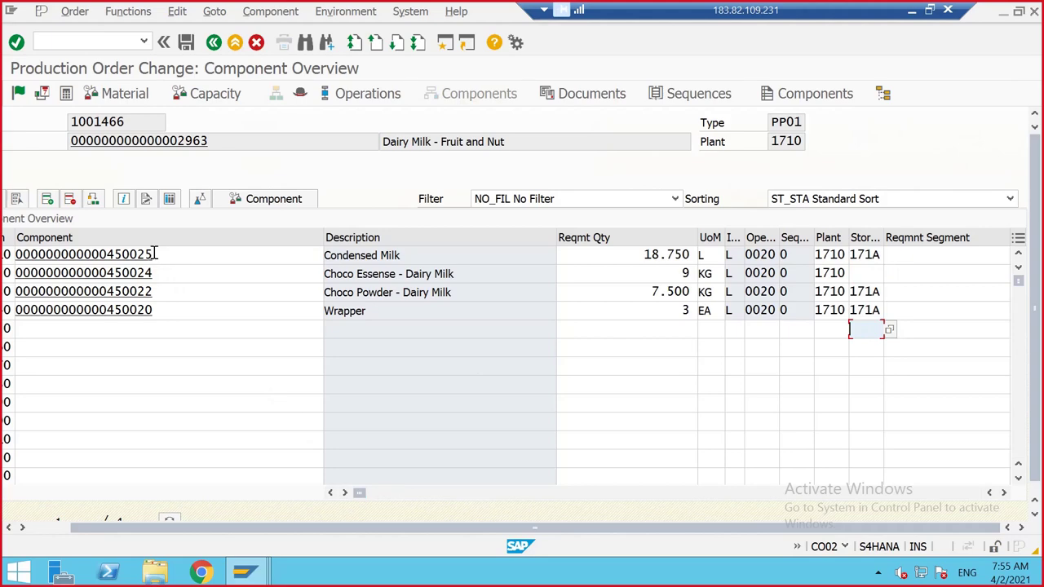
# - Copy the Condensed Milk component's material number and start transaction MM02 in the order type settings session
pyautogui.moveTo(155, 253); pyautogui.dragTo(14, 249)
pyautogui.hotkey('ctrl', 'c')
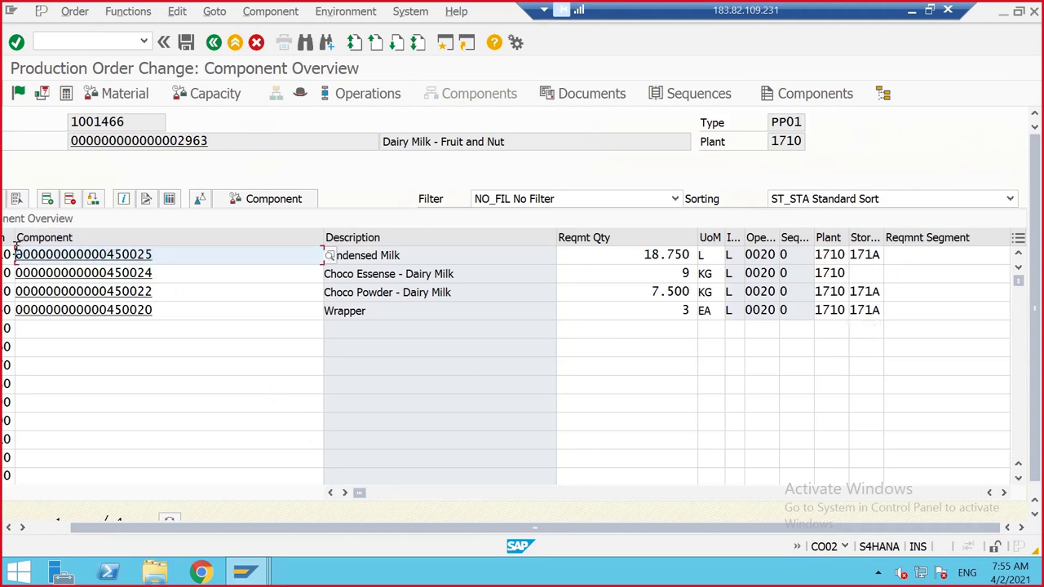
pyautogui.click(244, 572)
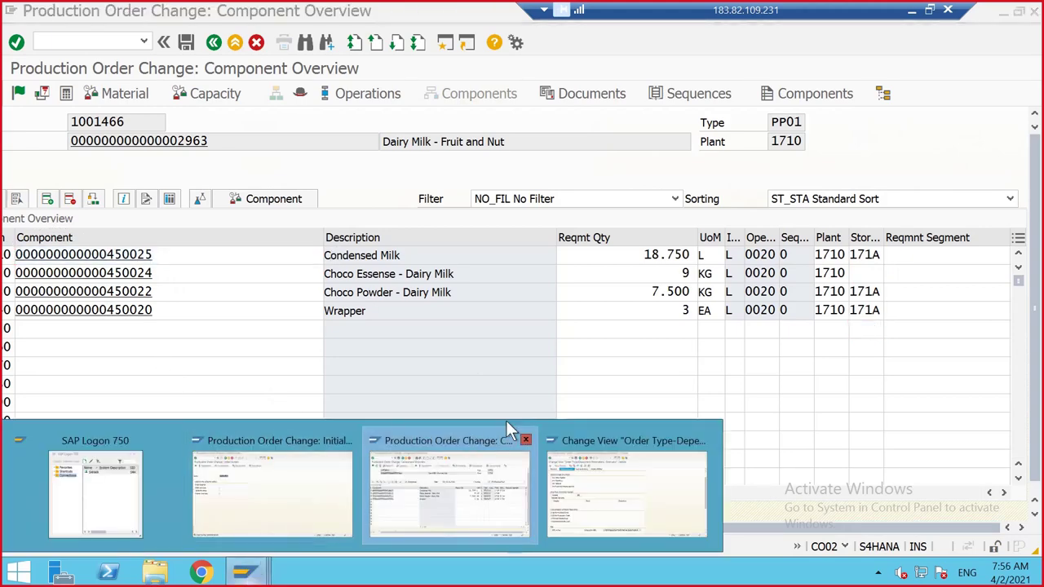
pyautogui.click(638, 456)
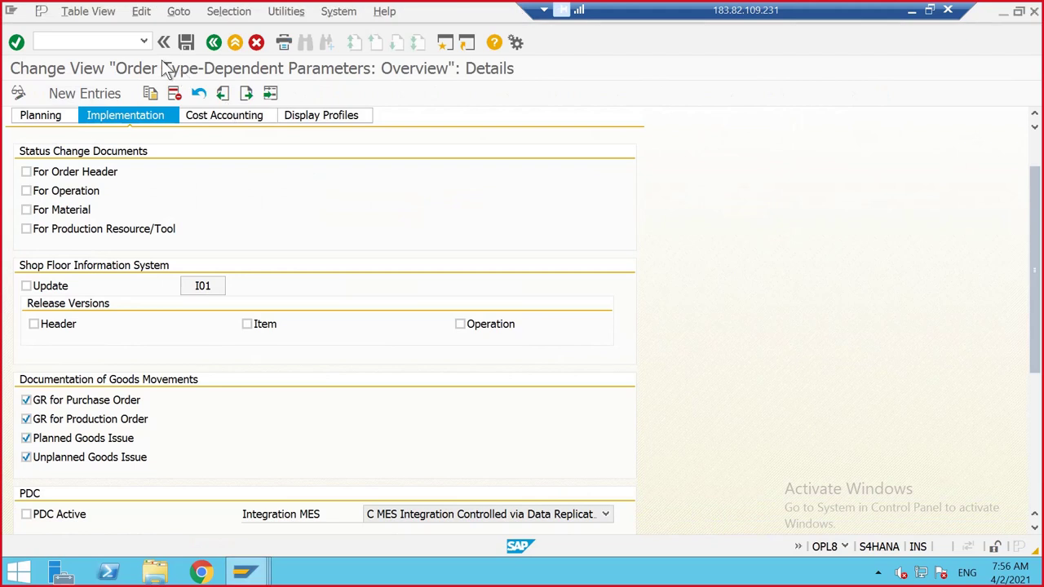
pyautogui.click(122, 43)
pyautogui.write('/NMM02')
pyautogui.press('Return')
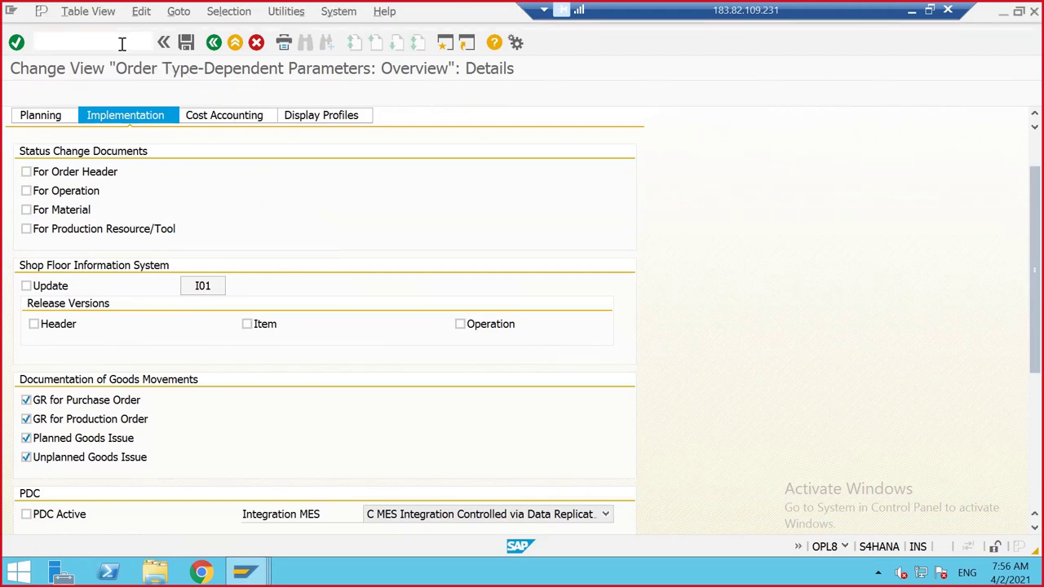
# - Open material 450025 for changing with the preselected views for plant 1710 and storage location 171A
pyautogui.hotkey('ctrl', 'v')
pyautogui.press('Return')
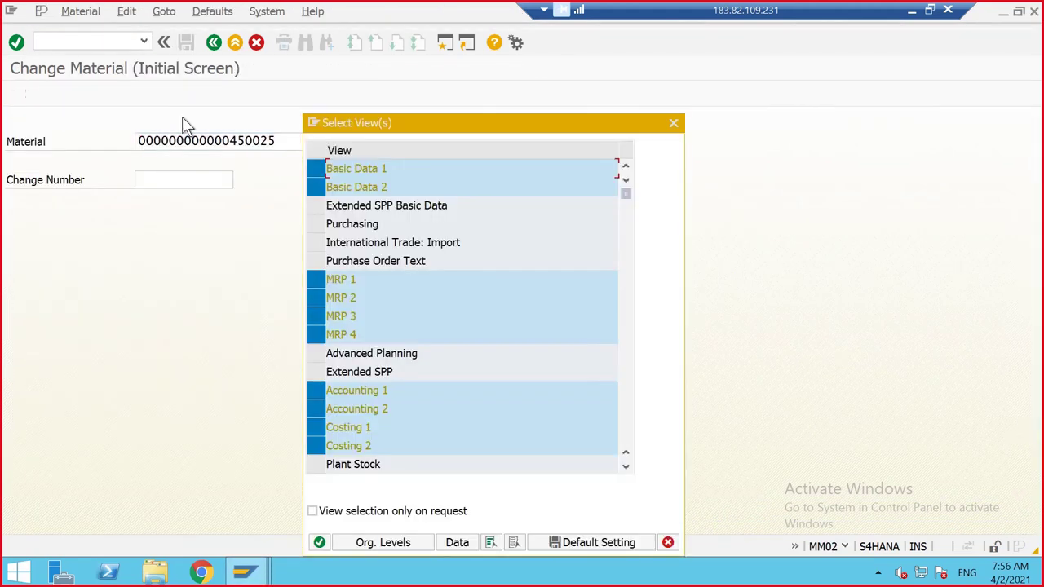
pyautogui.click(320, 542)
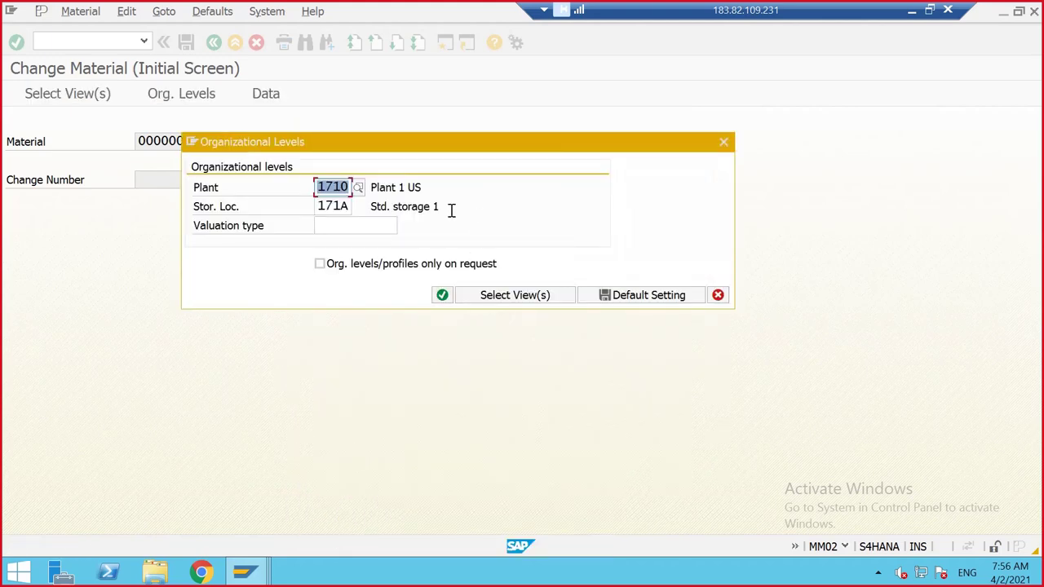
pyautogui.click(443, 296)
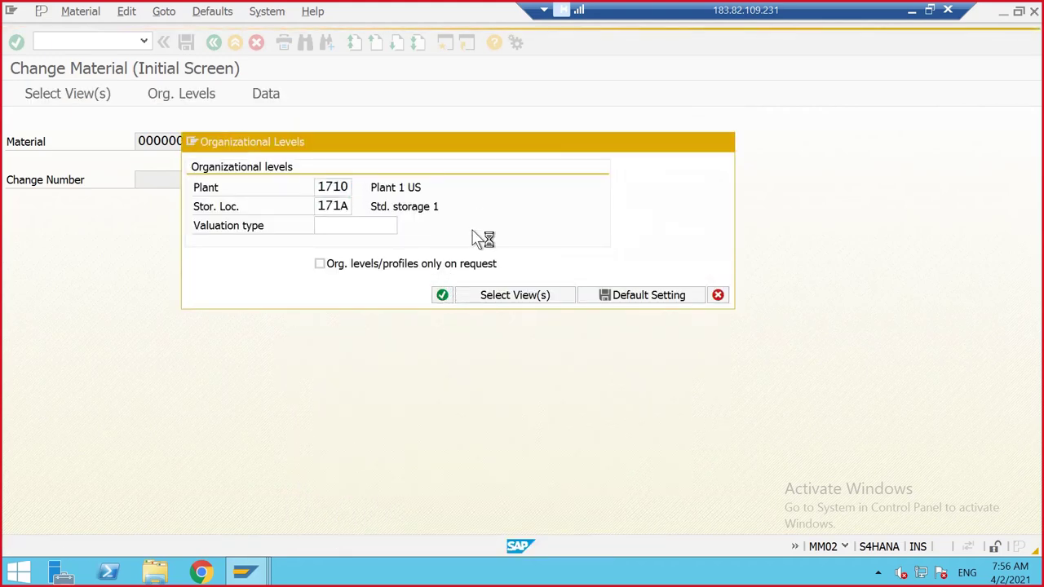
# - Inspect the production storage location in the MRP 2 view of the Condensed Milk material
pyautogui.click(661, 122)
pyautogui.click(660, 123)
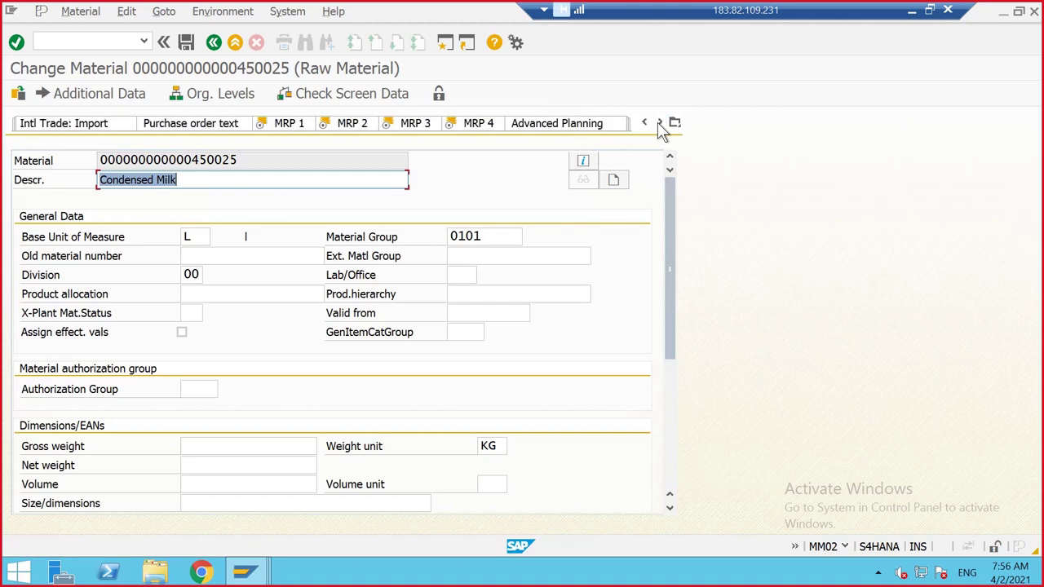
pyautogui.click(362, 127)
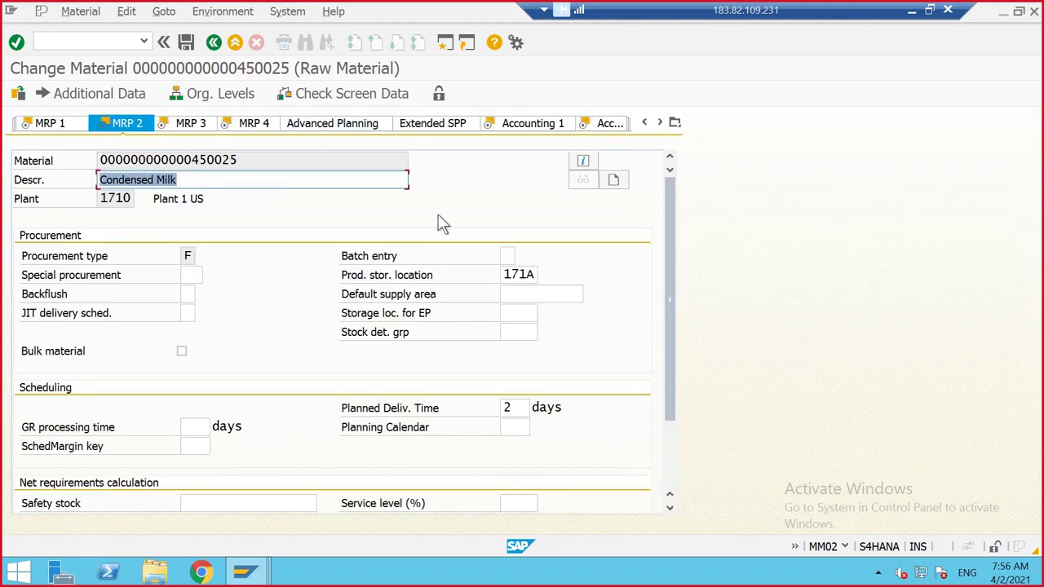
pyautogui.click(516, 275)
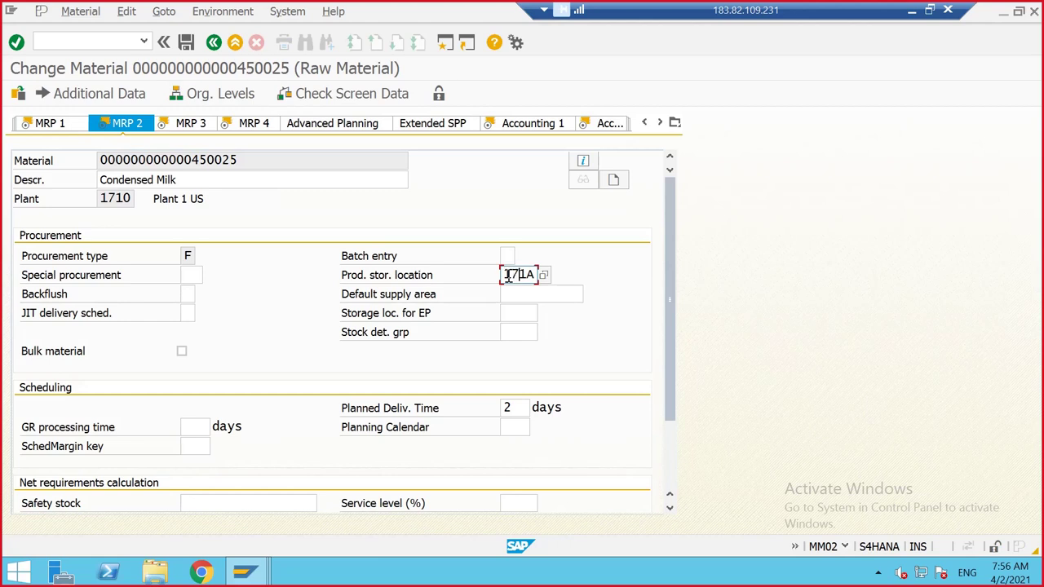
pyautogui.moveTo(506, 275); pyautogui.dragTo(533, 280)
pyautogui.click(533, 280)
# - Switch to the production order's component overview and check the storage locations of Condensed Milk and Choco Essense
pyautogui.click(255, 571)
pyautogui.click(457, 474)
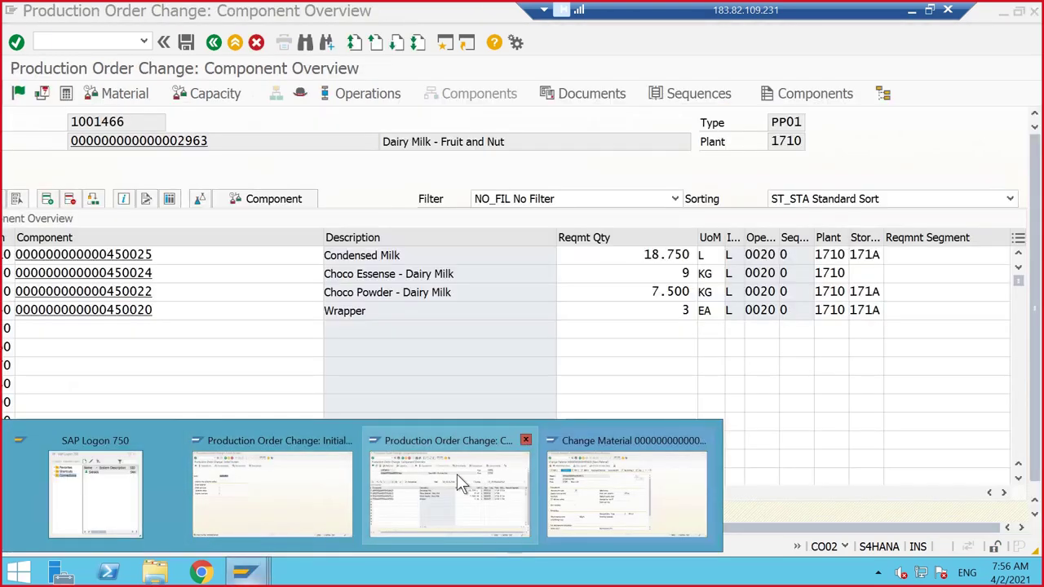
pyautogui.click(856, 258)
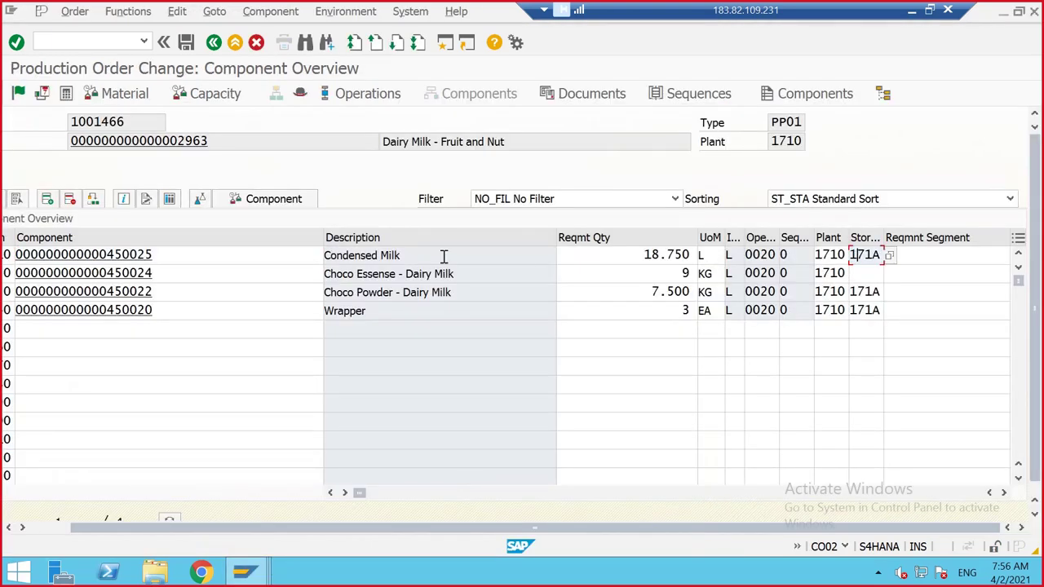
pyautogui.click(167, 273)
# - Return to the material change session and save the Condensed Milk material
pyautogui.moveTo(263, 567)
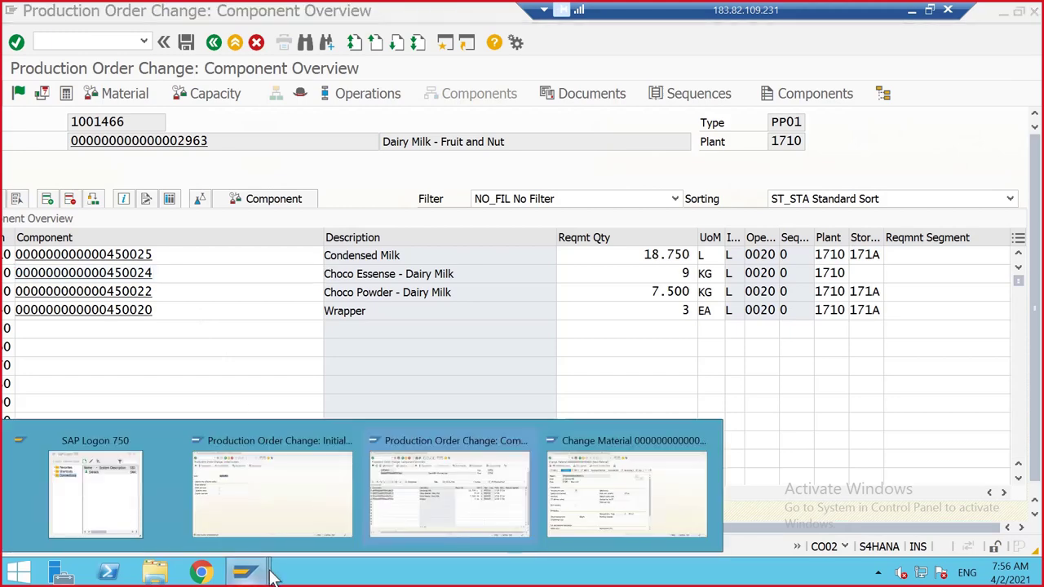
pyautogui.click(563, 490)
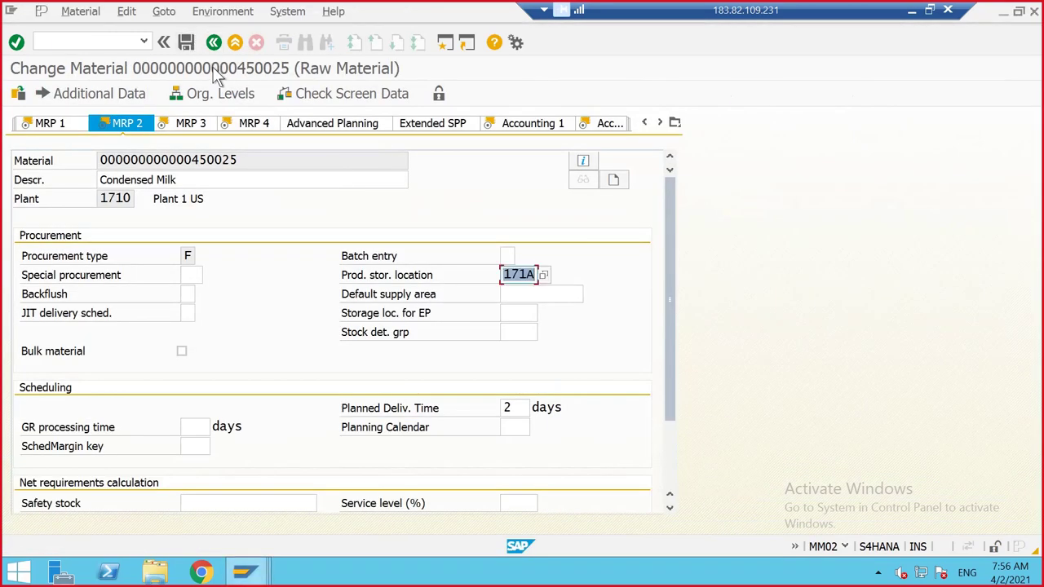
pyautogui.click(186, 42)
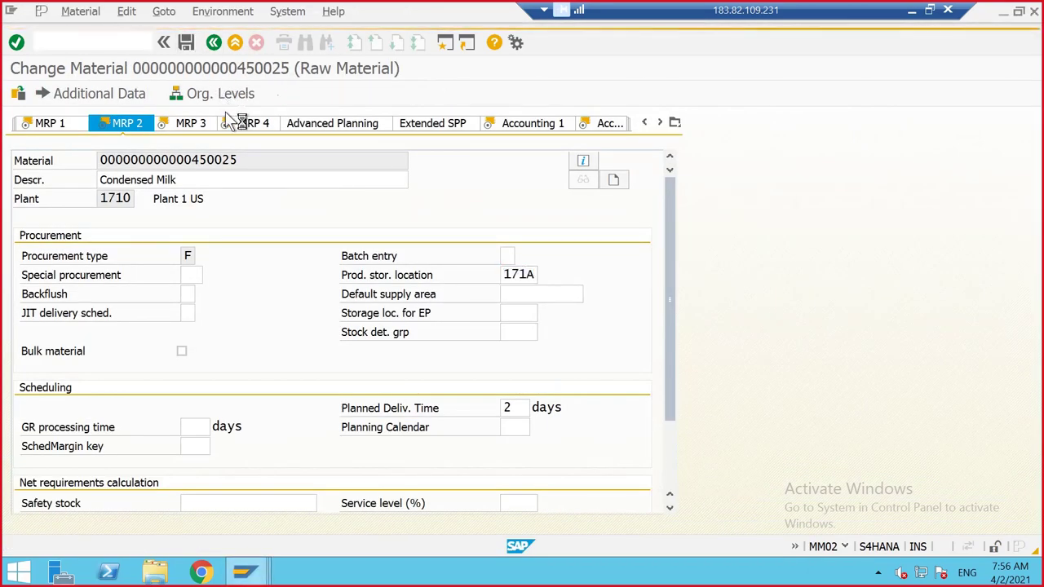
# - Open material 450024 for changing with the preselected views for plant 1710 and storage location 171A
pyautogui.click(318, 146)
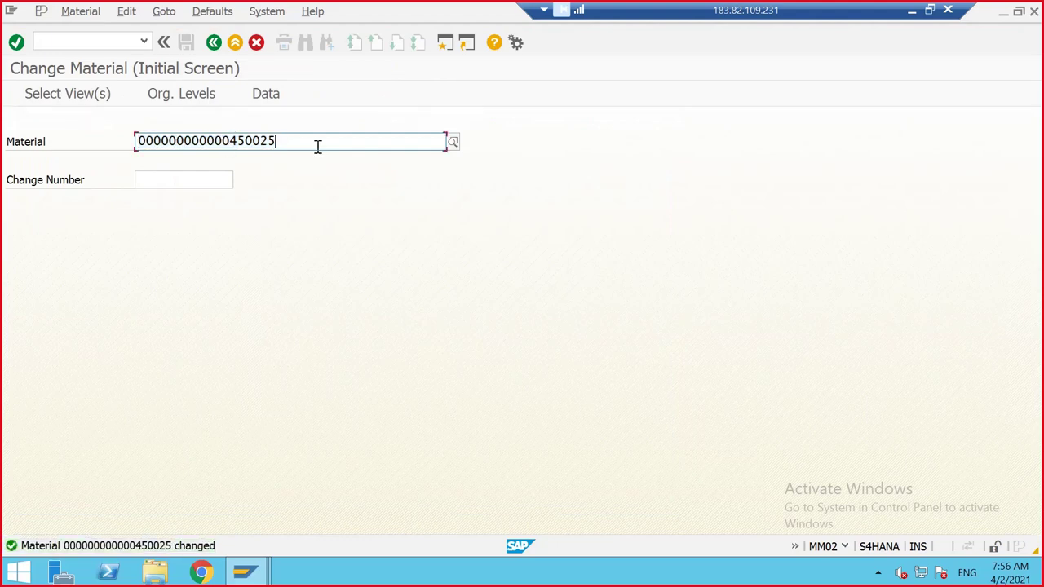
pyautogui.press('BackSpace')
pyautogui.write('4')
pyautogui.press('Return')
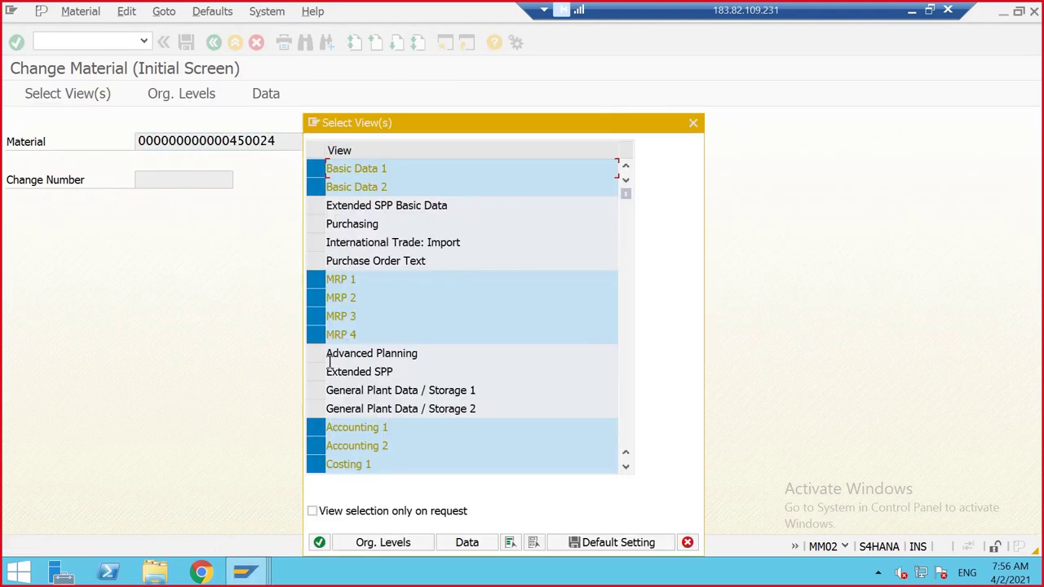
pyautogui.click(320, 541)
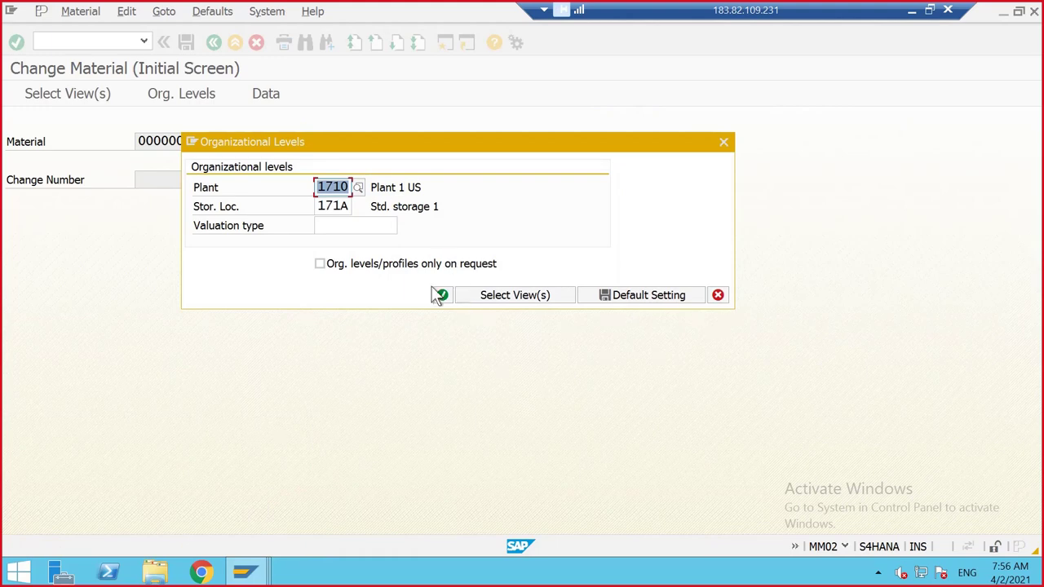
pyautogui.click(439, 296)
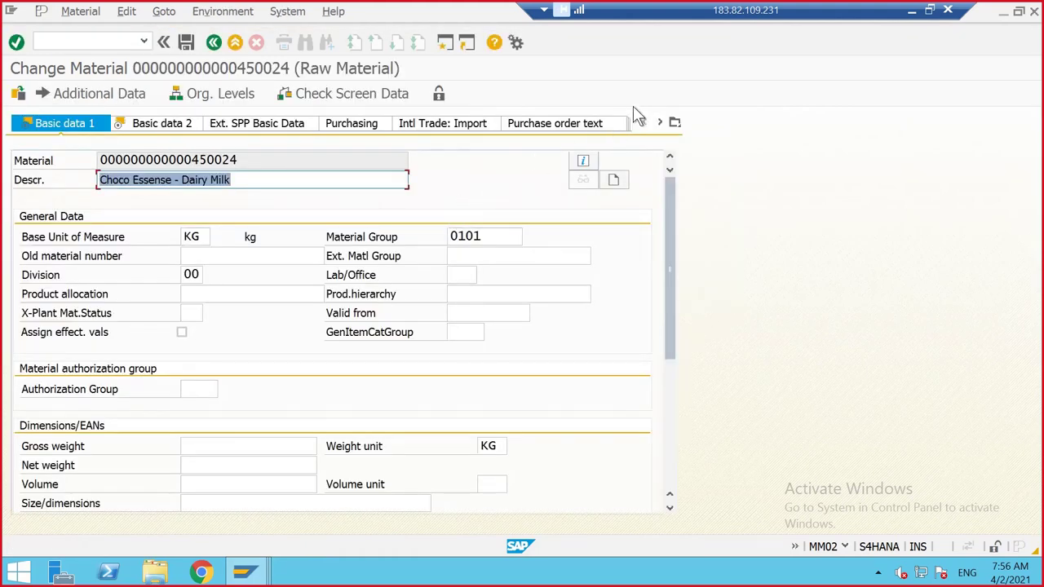
# - Set the production storage location to 171A in the Choco Essense material's MRP 2 view and save the material
pyautogui.click(658, 124)
pyautogui.click(658, 124)
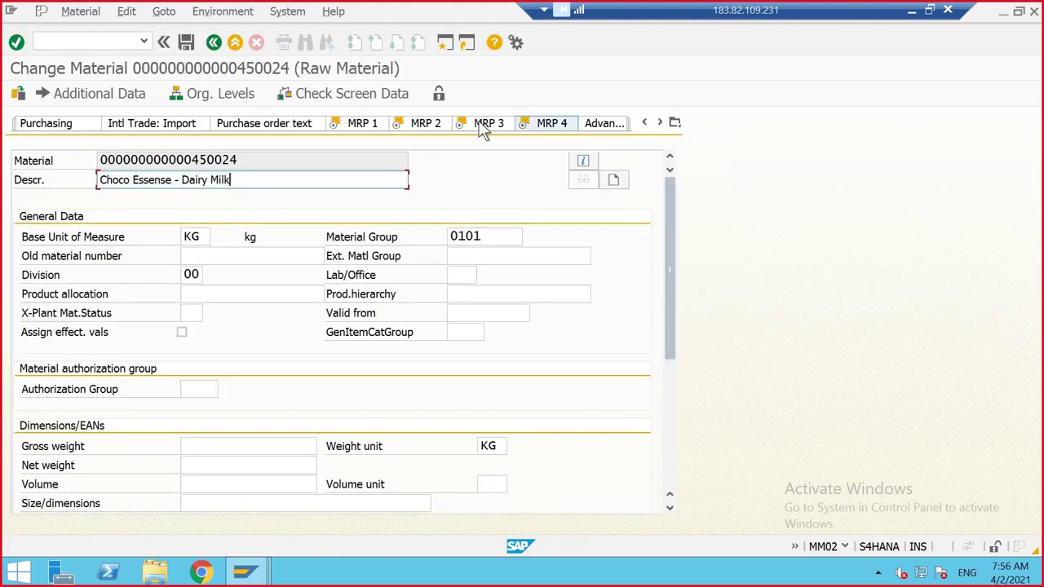
pyautogui.click(421, 124)
pyautogui.click(510, 276)
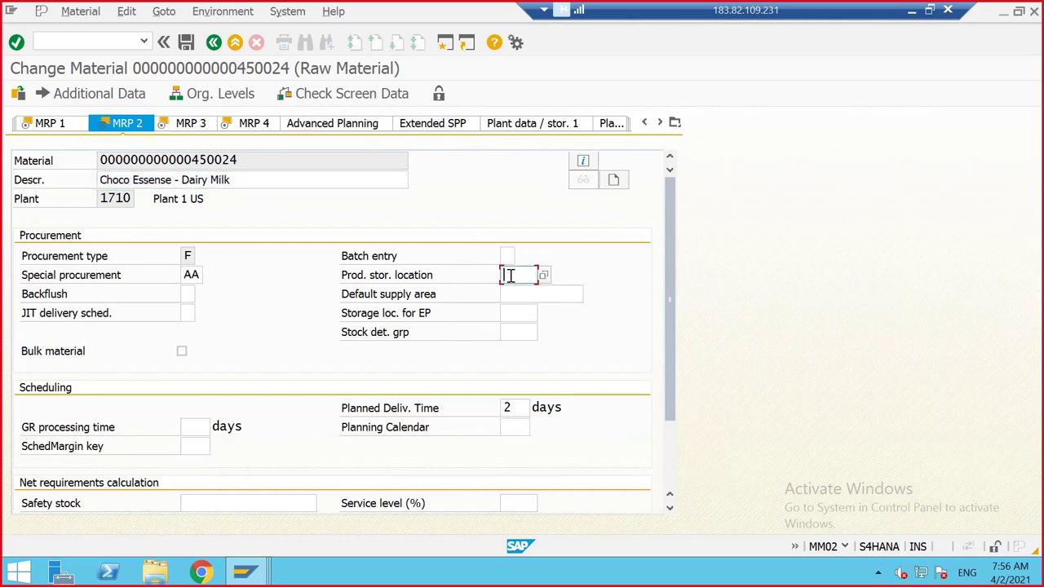
pyautogui.write('171A')
pyautogui.press('Return')
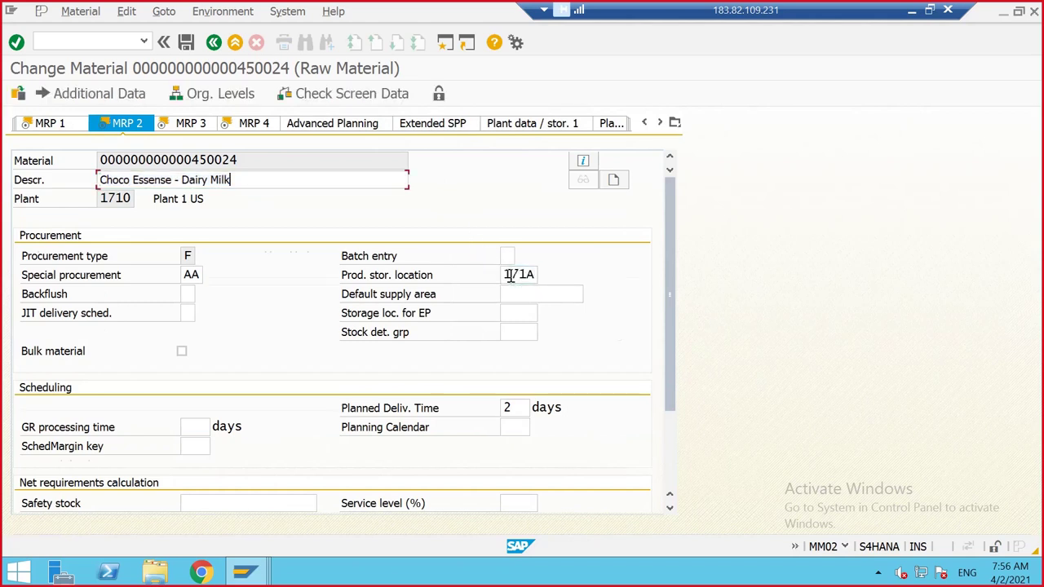
pyautogui.click(186, 42)
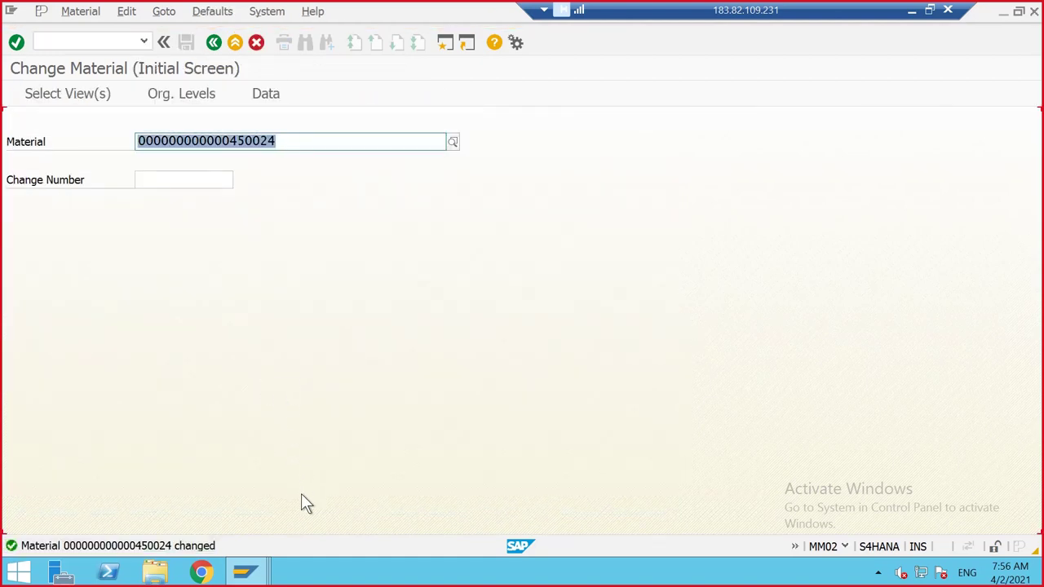
# - Switch to the production order's components and recheck the storage location of Choco Essense
pyautogui.moveTo(261, 571)
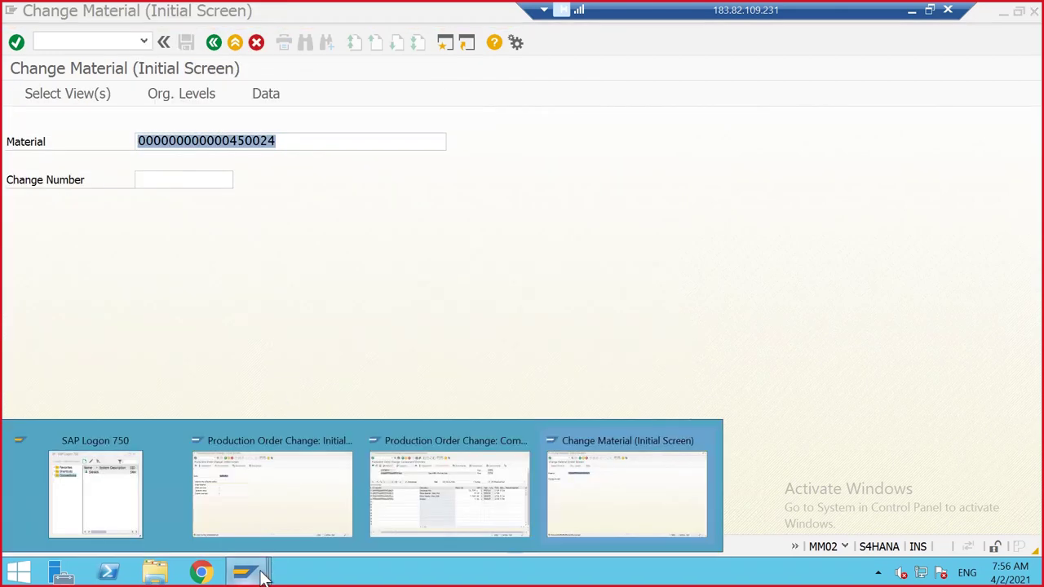
pyautogui.click(436, 504)
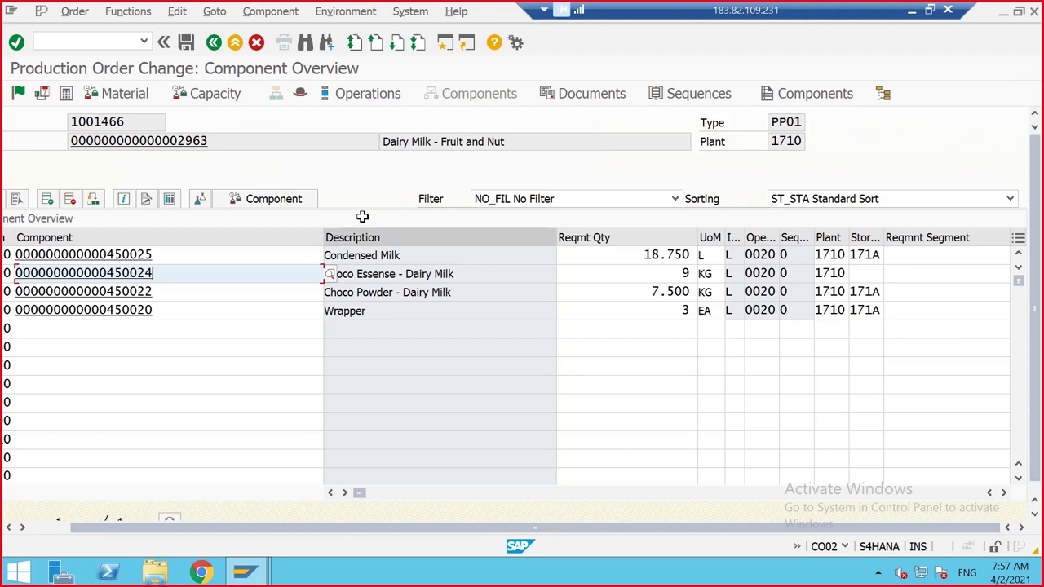
pyautogui.click(853, 275)
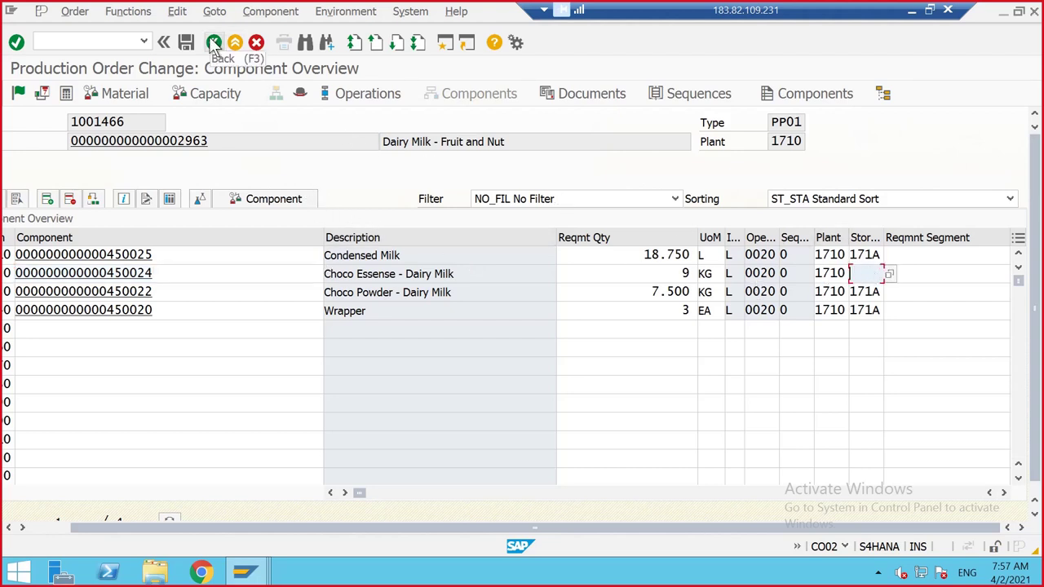
# - Read the PP master data again from the order header with production version PV01, new routing and new BOM
pyautogui.click(81, 11)
pyautogui.moveTo(111, 19)
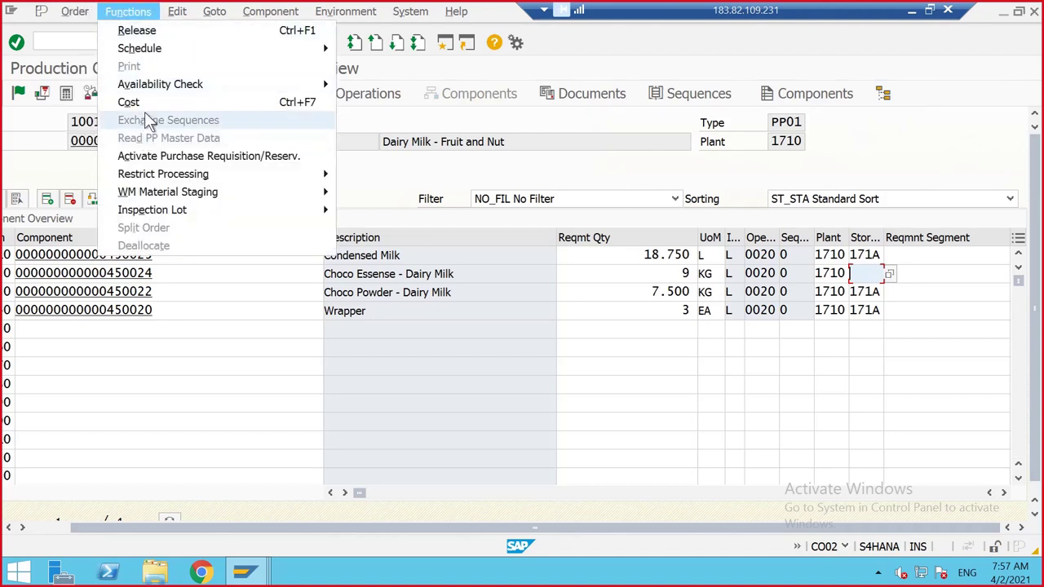
pyautogui.click(232, 286)
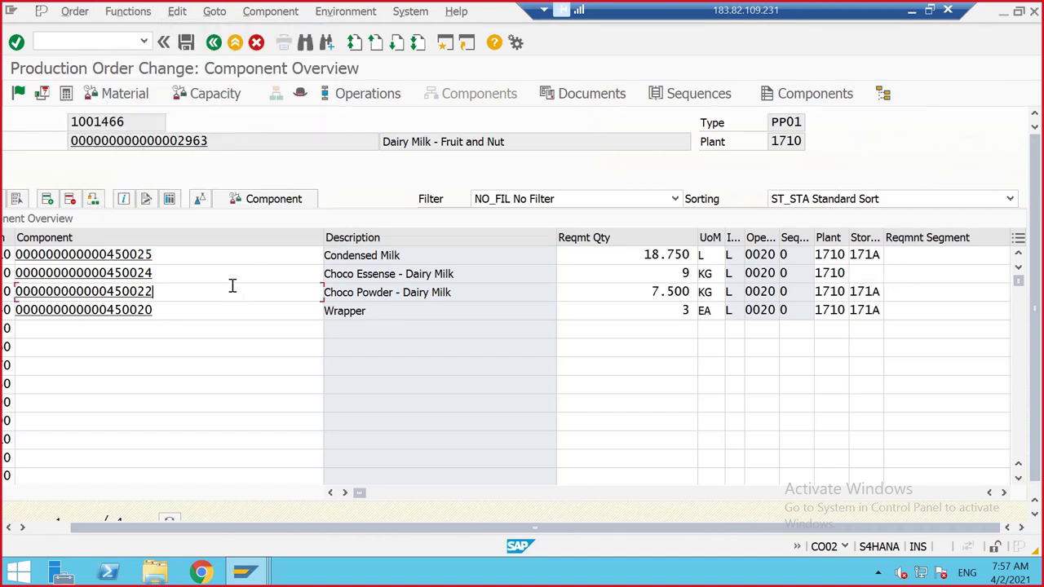
pyautogui.click(216, 41)
pyautogui.click(129, 12)
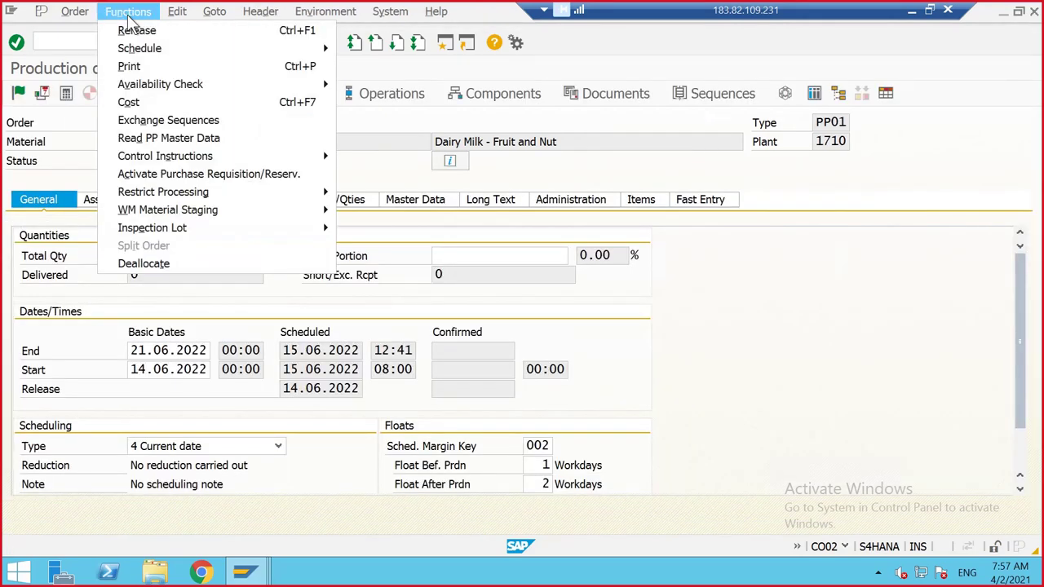
pyautogui.click(135, 140)
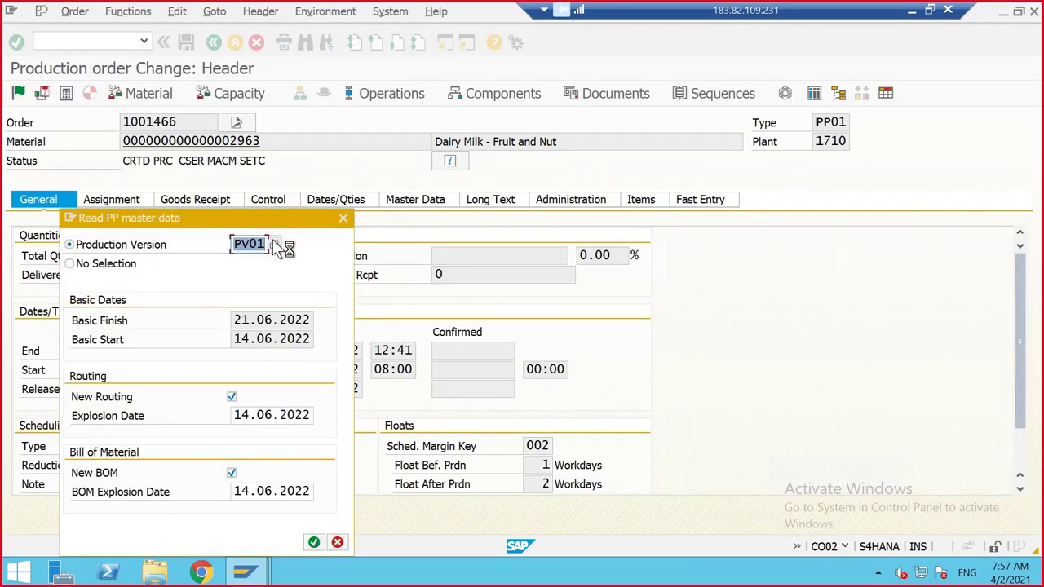
pyautogui.click(314, 544)
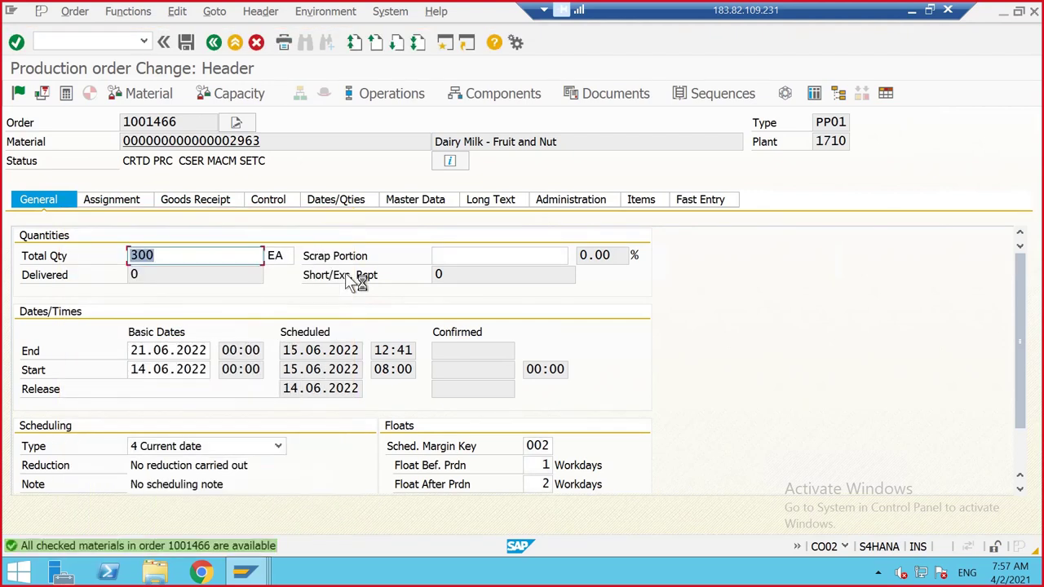
# - Reopen the order's component overview and examine the storage location of component 450024 after rereading the master data
pyautogui.click(510, 84)
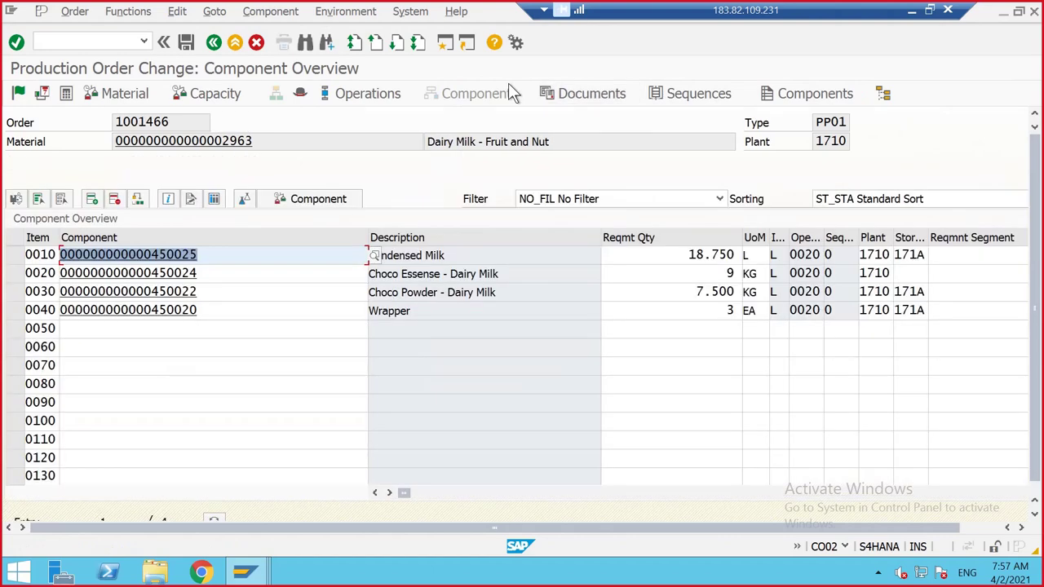
pyautogui.click(910, 272)
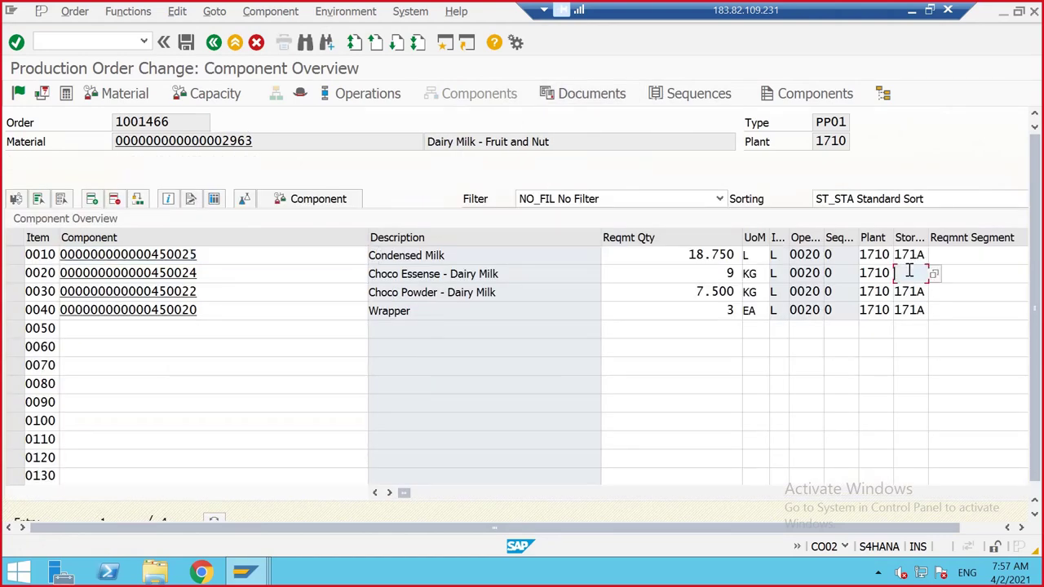
pyautogui.moveTo(199, 272); pyautogui.dragTo(186, 271)
pyautogui.click(185, 272)
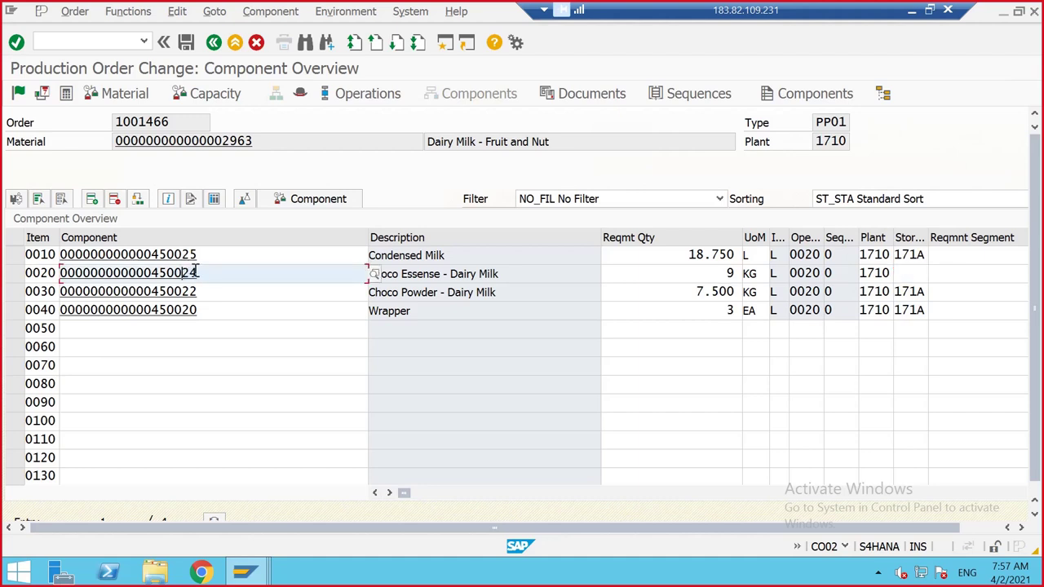
pyautogui.click(904, 272)
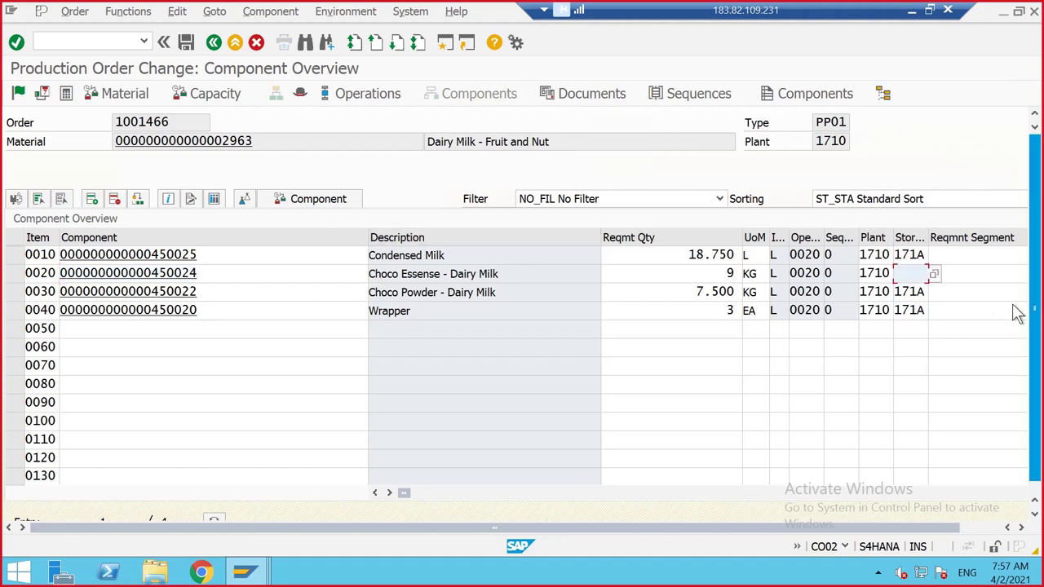
# - Leave the production order and discard its unsaved changes
pyautogui.click(128, 41)
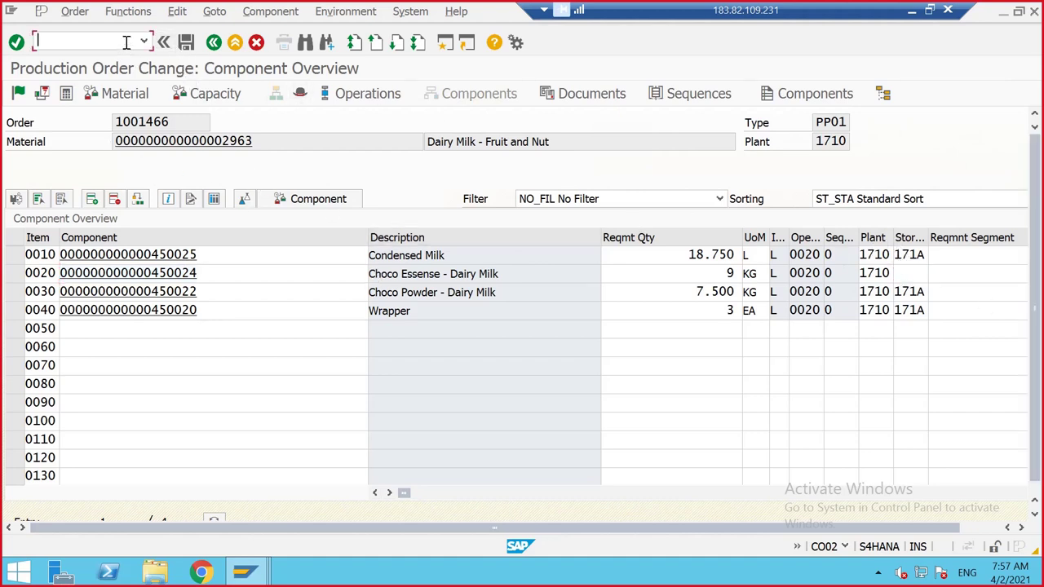
pyautogui.click(216, 44)
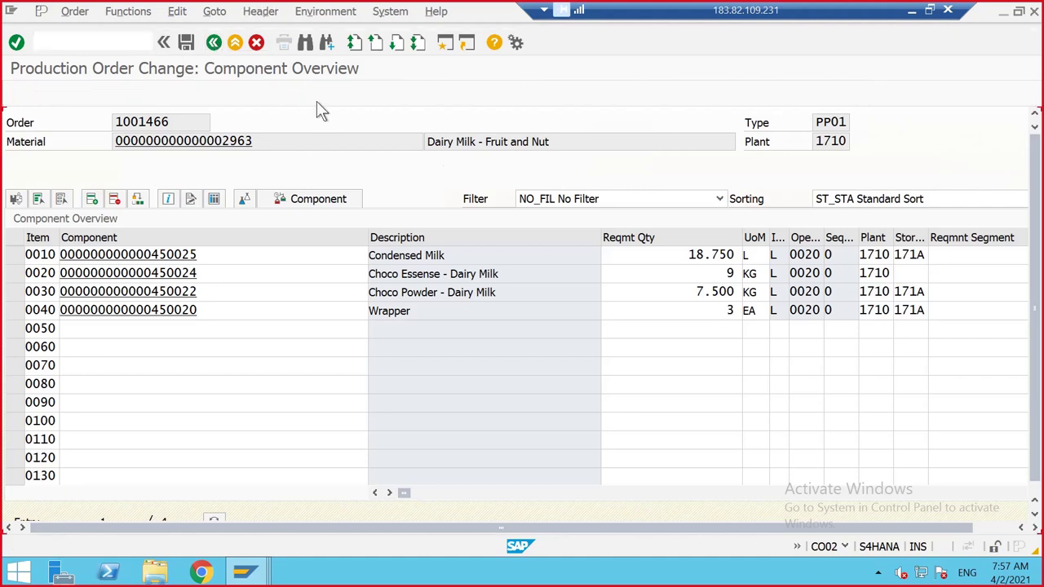
pyautogui.click(213, 43)
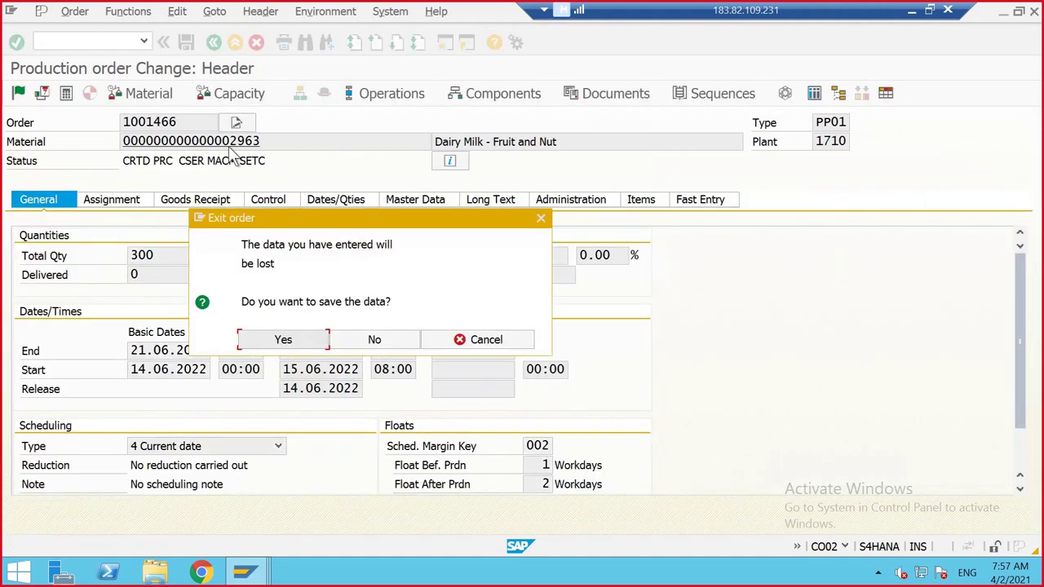
pyautogui.click(371, 339)
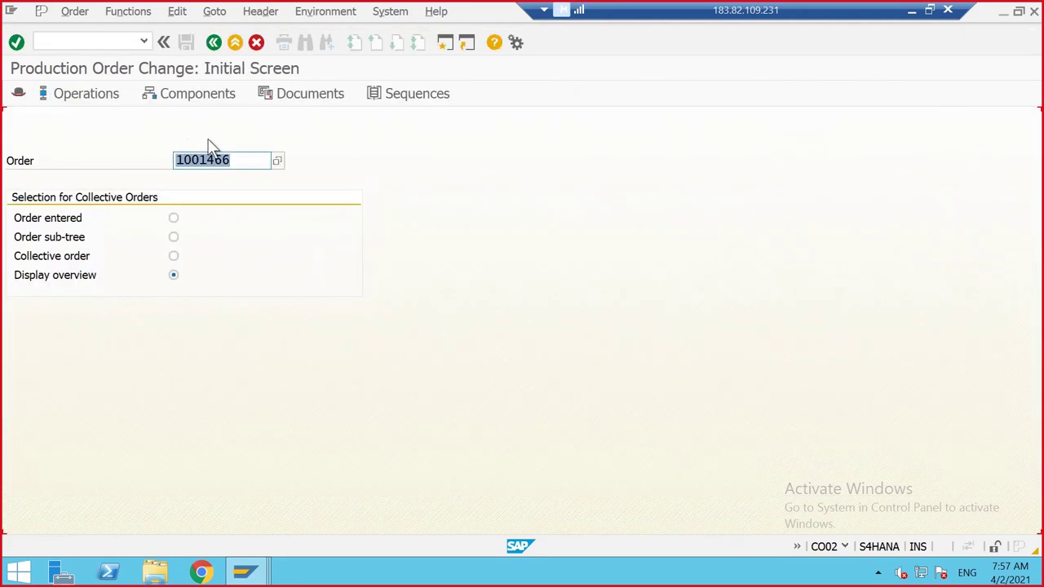
pyautogui.write('1001466')
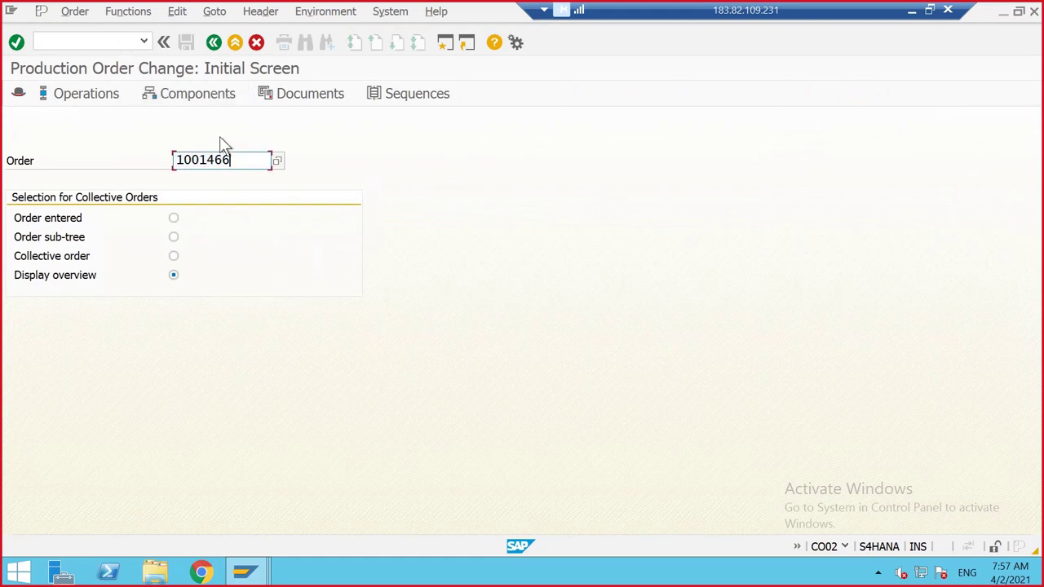
# - Leave the production order change screen and start creating a new production order with transaction CO01
pyautogui.click(75, 40)
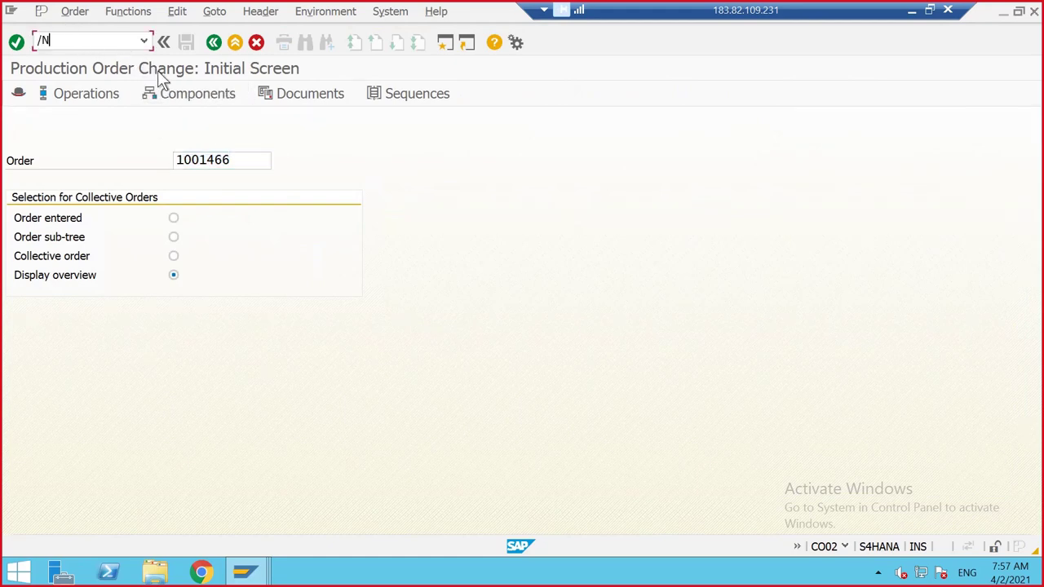
pyautogui.write('/NC01')
pyautogui.press('Return')
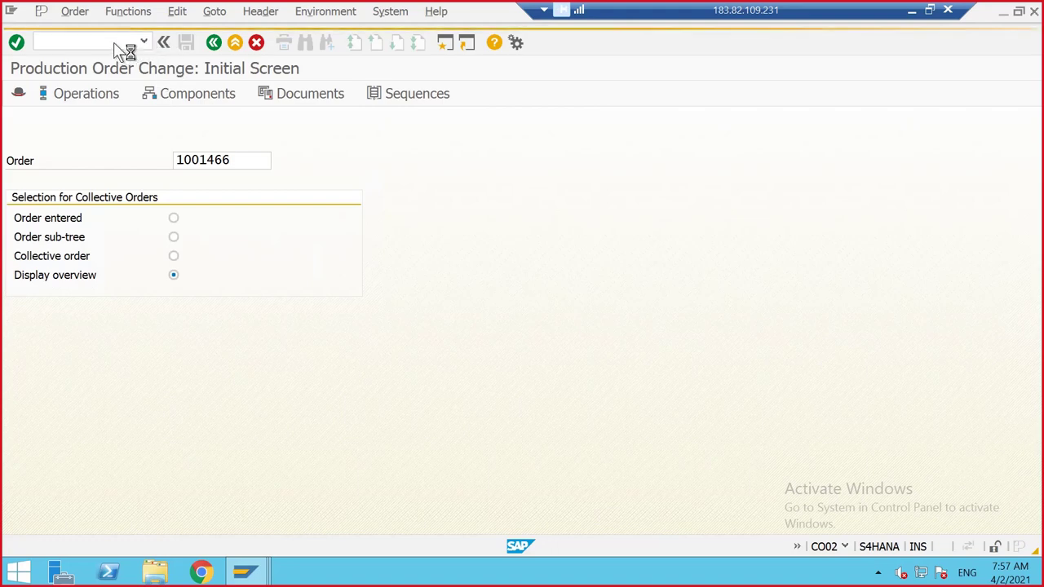
pyautogui.write('/NO')
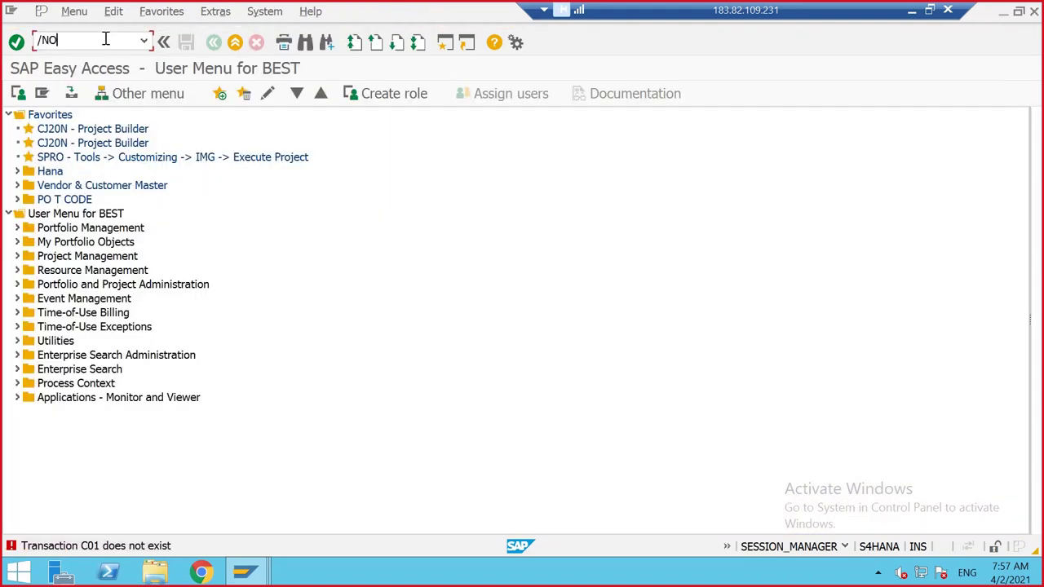
pyautogui.write('01')
pyautogui.press('Return')
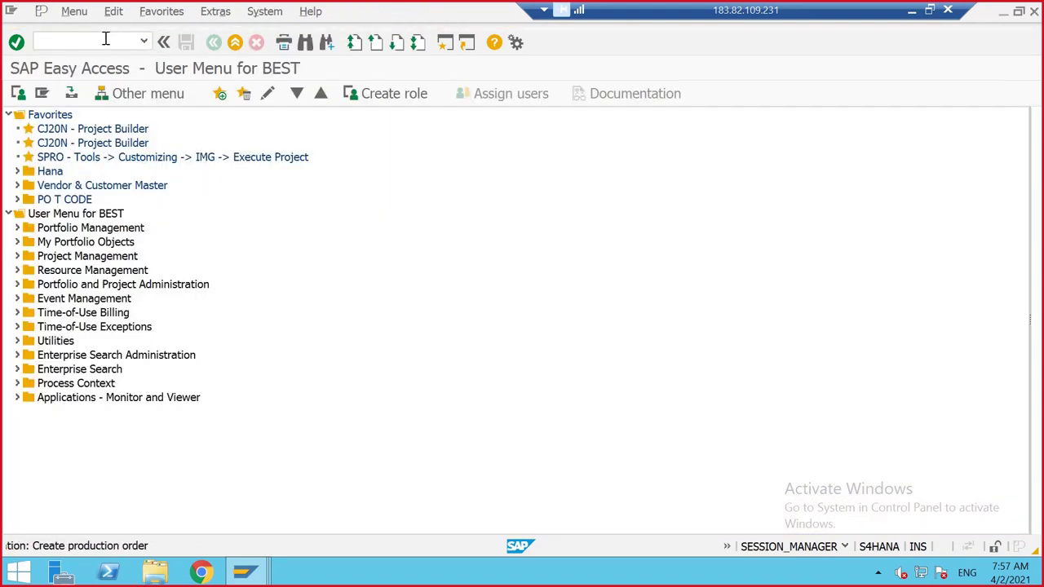
# - Enter material 2963 for the new production order and proceed to the order header
pyautogui.click(222, 167)
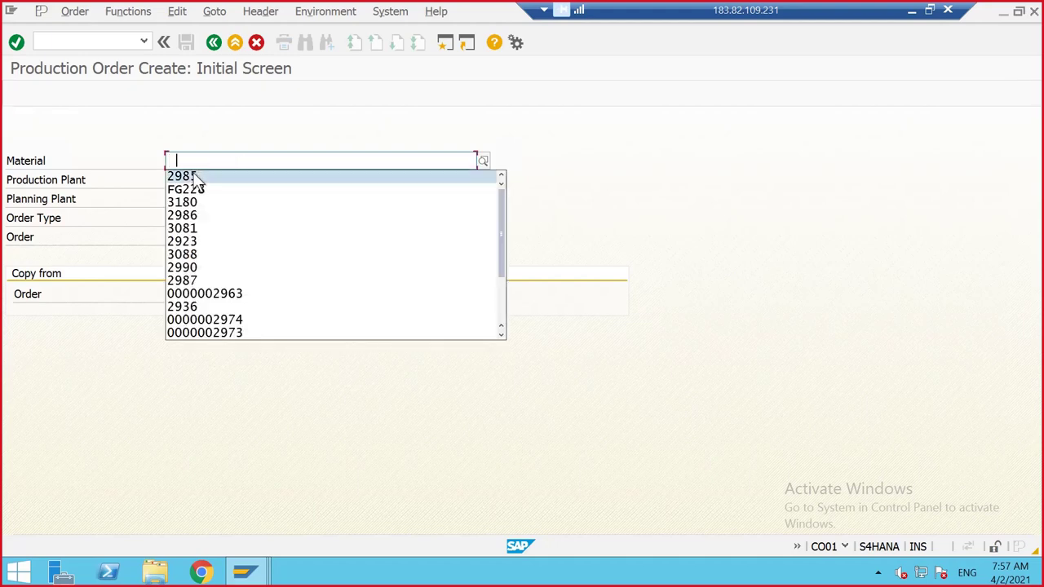
pyautogui.write('29')
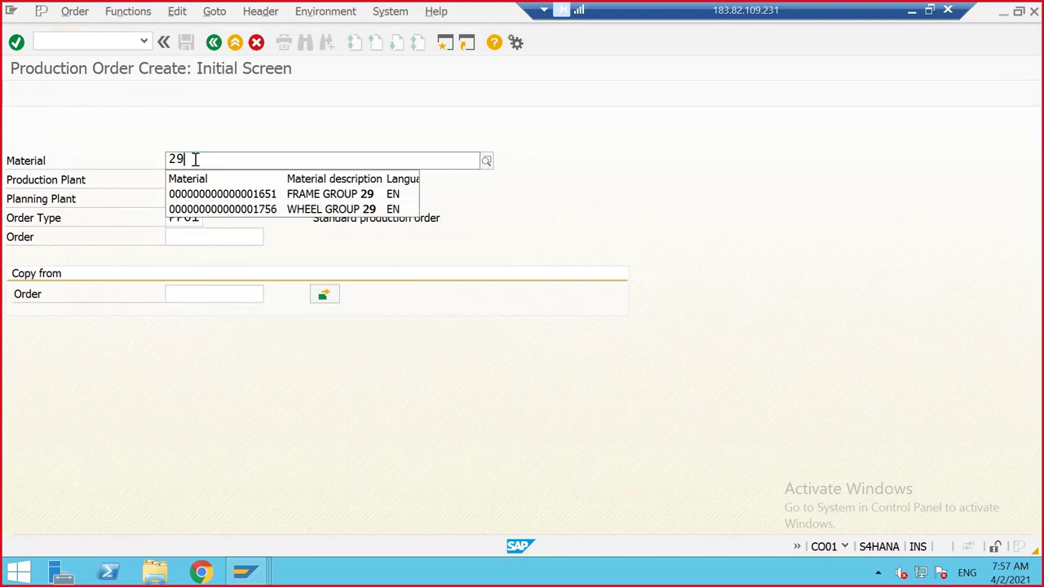
pyautogui.write('63')
pyautogui.press('Return')
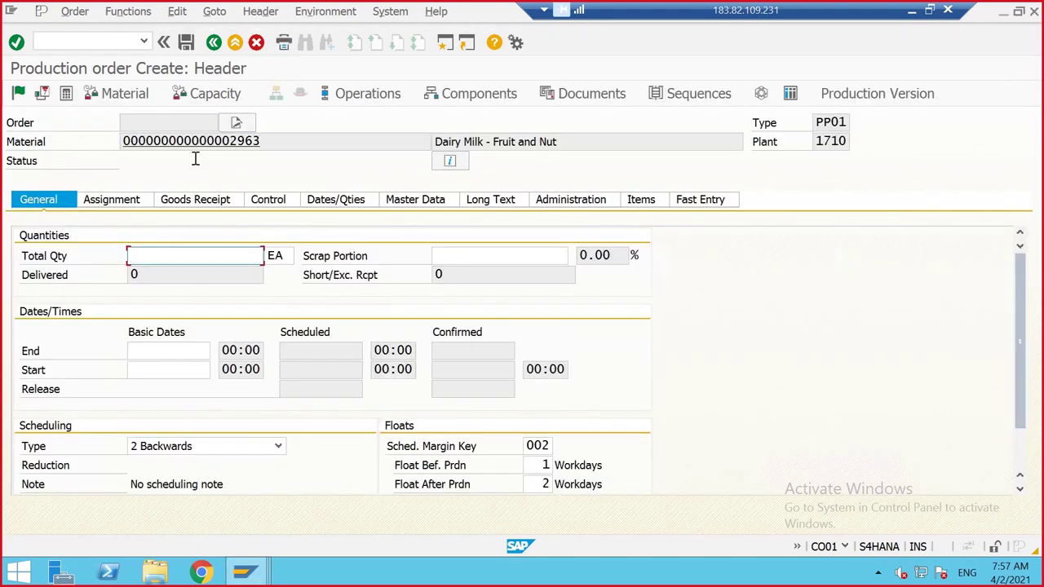
# - Set the new order's total quantity to 300 and its scheduling type to Current date
pyautogui.click(163, 256)
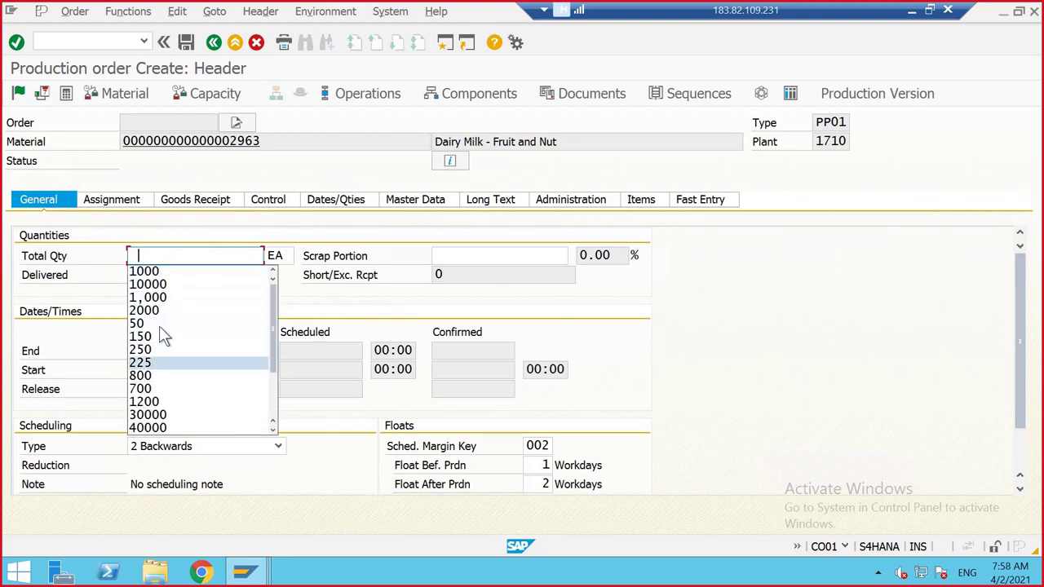
pyautogui.click(174, 253)
pyautogui.write('3')
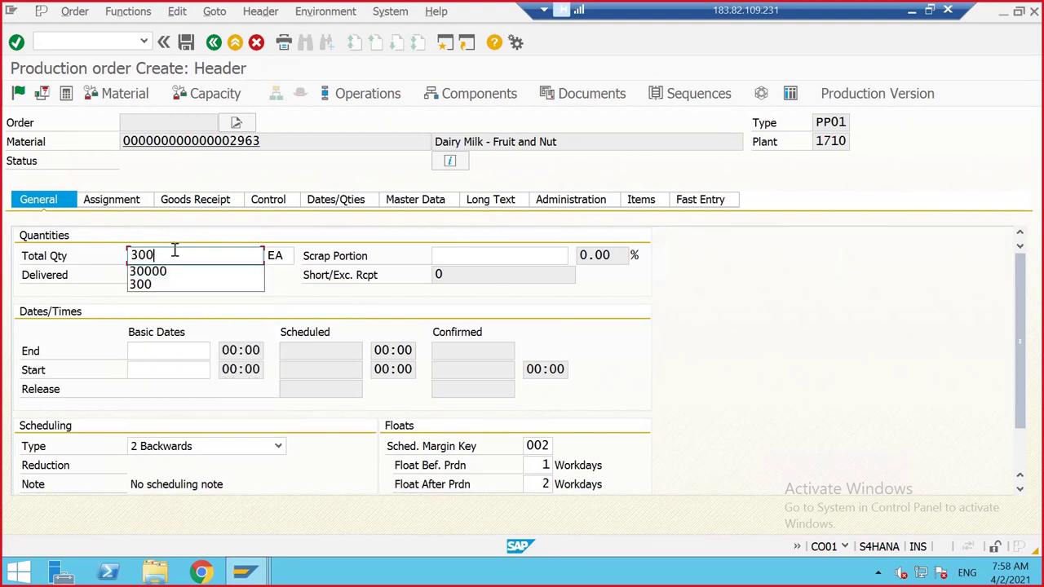
pyautogui.write('00')
pyautogui.click(155, 446)
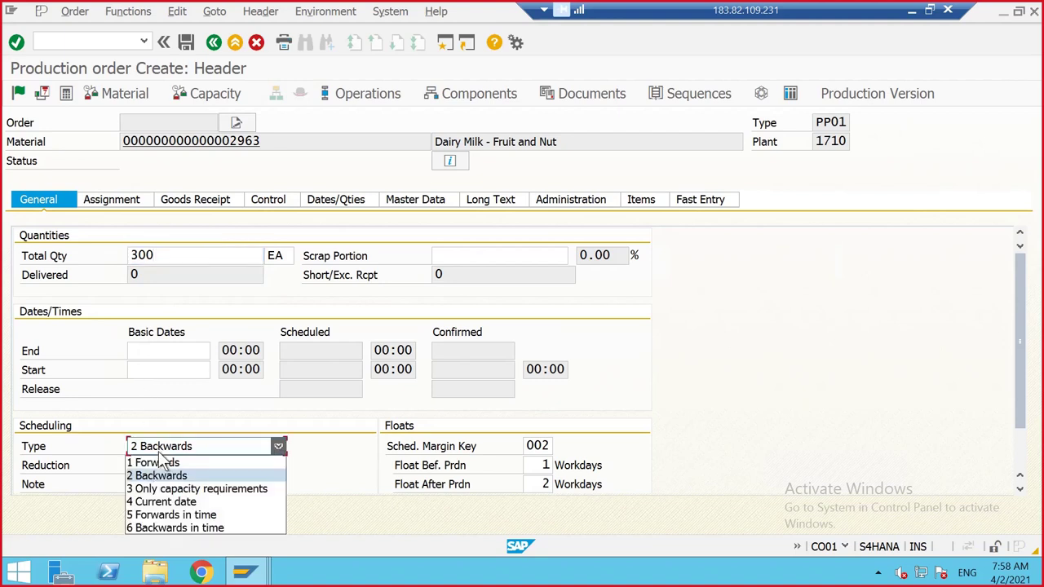
pyautogui.click(168, 501)
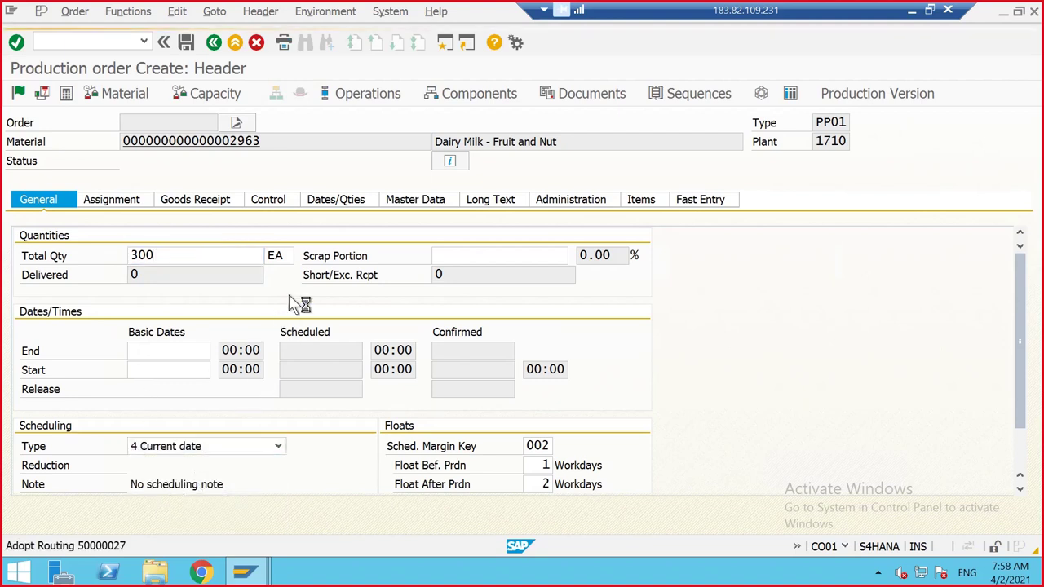
# - Open the new order's component overview and examine the storage location of Choco Essense, component 450024
pyautogui.click(462, 92)
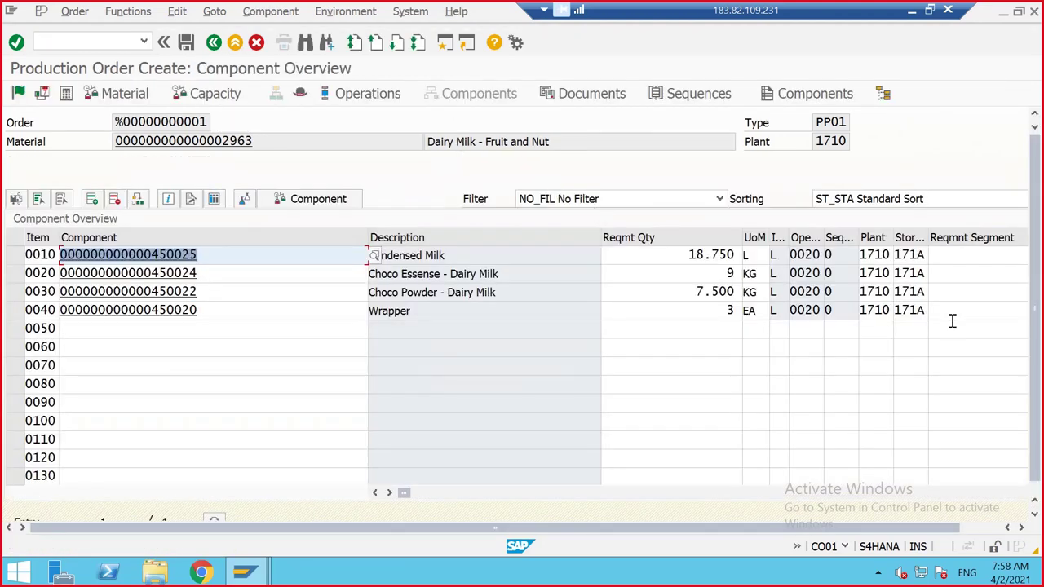
pyautogui.click(924, 274)
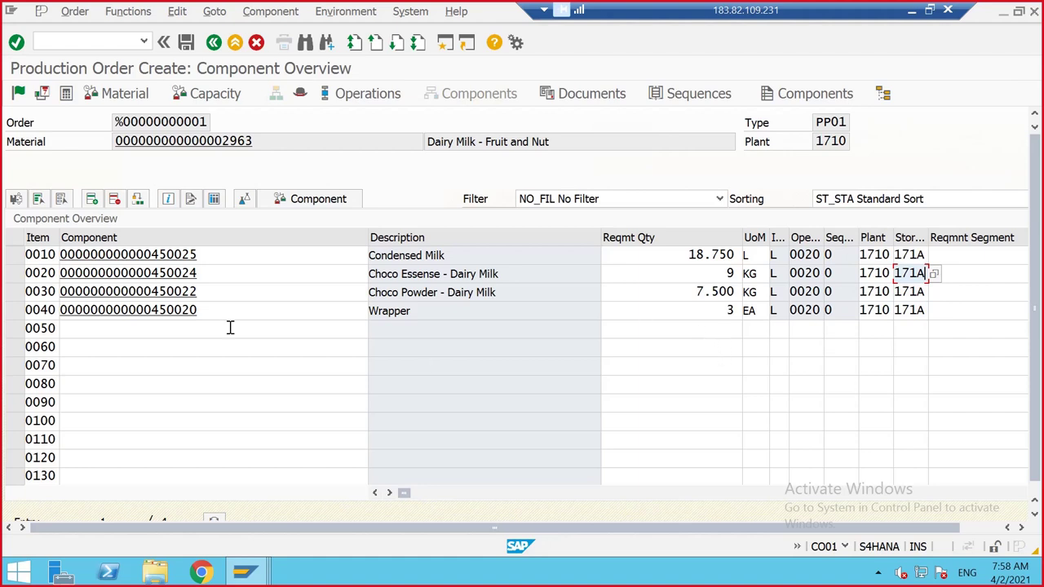
pyautogui.click(182, 273)
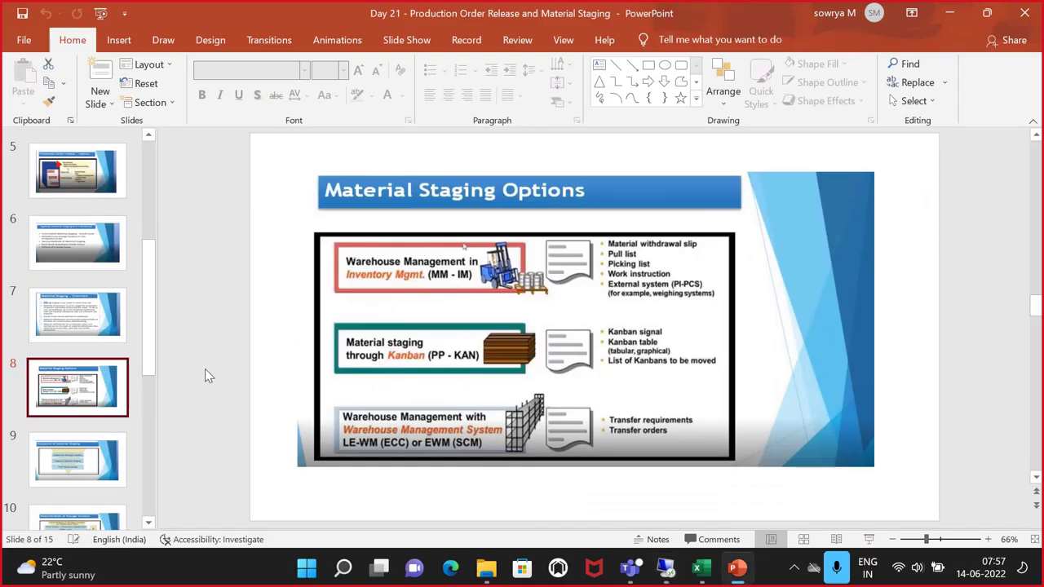
# - Switch to PowerPoint and present the slides from Sequence of Material Staging through Manual Goods Issues, then end the slide show
pyautogui.click(97, 436)
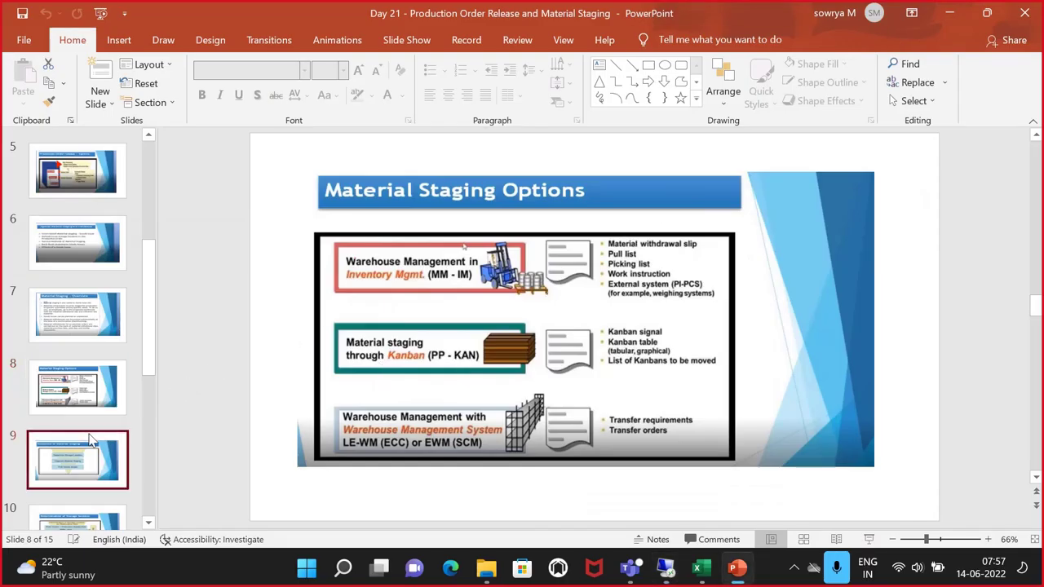
pyautogui.scroll(-1, 126, 432)
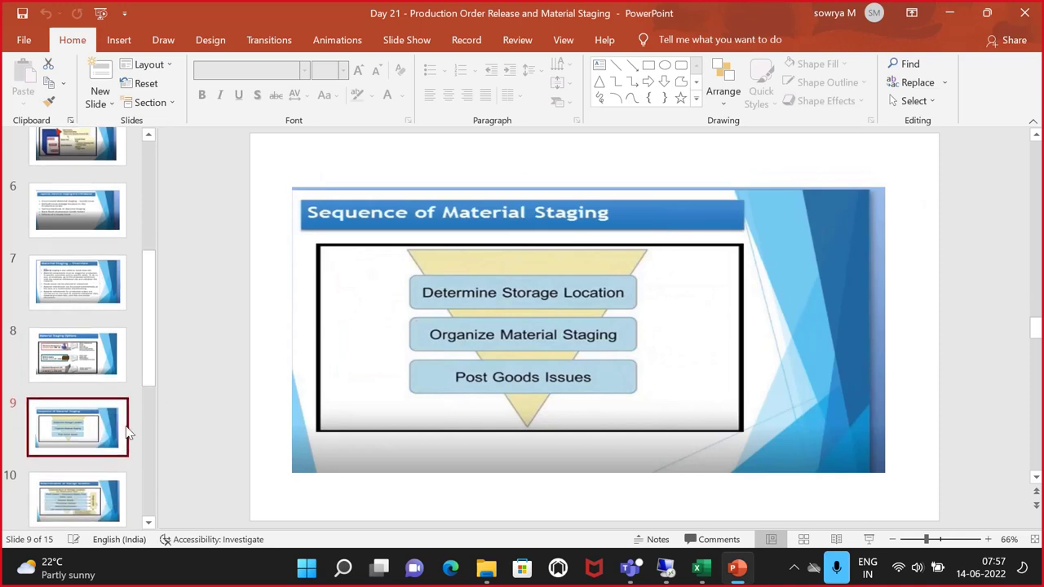
pyautogui.click(869, 540)
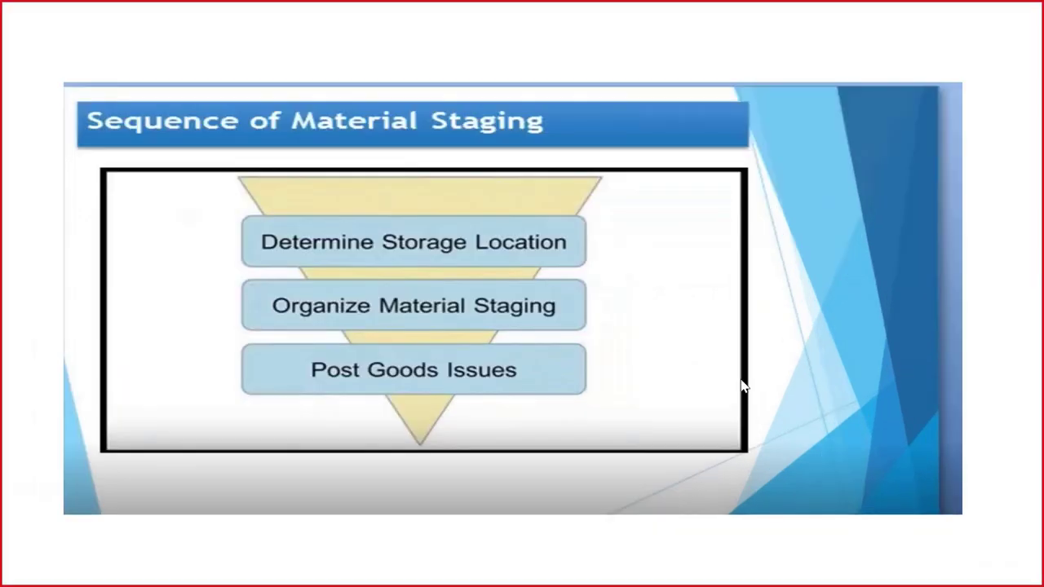
pyautogui.click(562, 265)
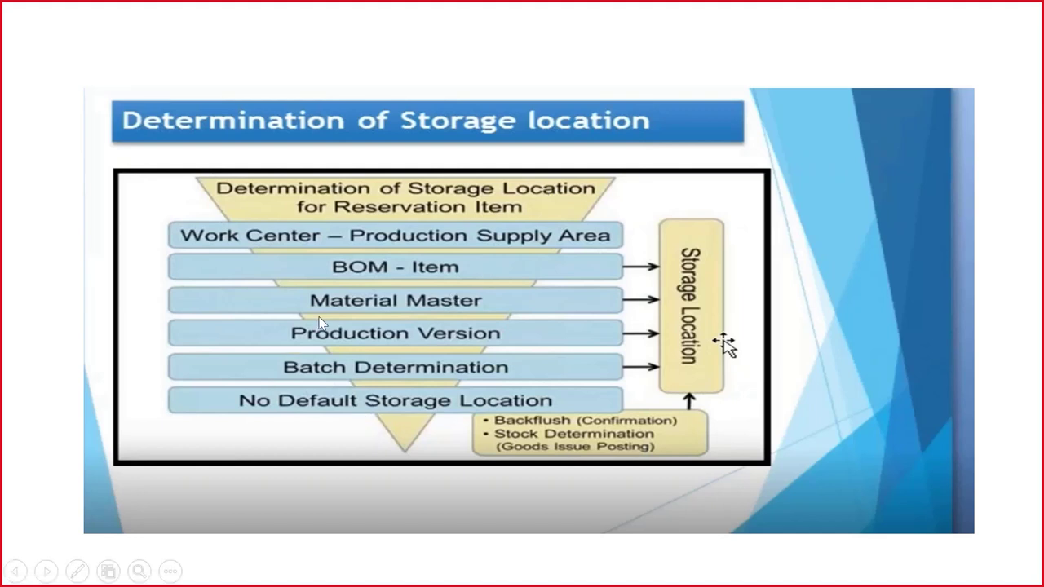
pyautogui.click(379, 273)
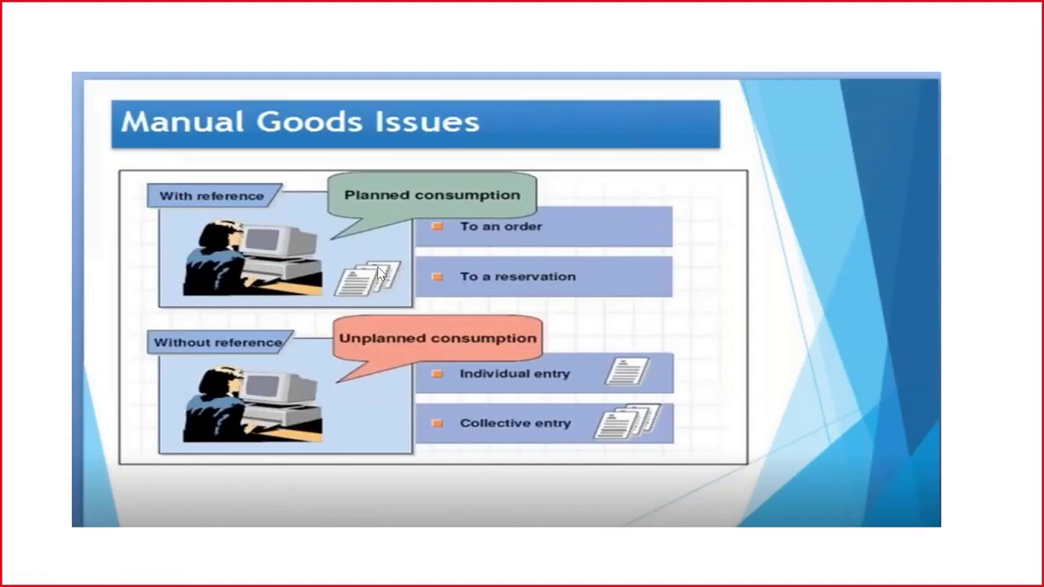
pyautogui.press('Escape')
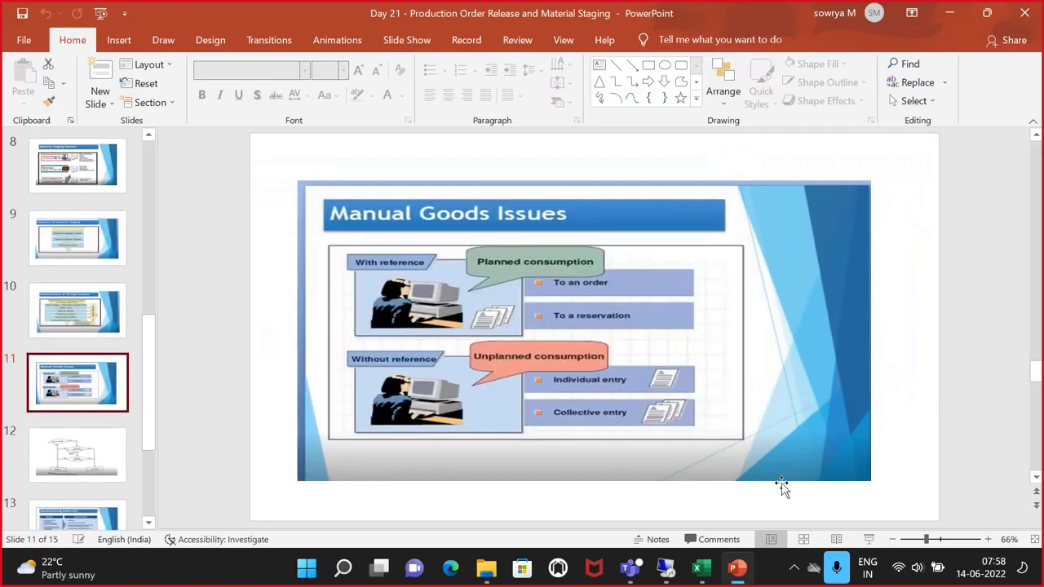
# - Switch back to SAP and start the material BOM display, transaction CS03, in the Change Material session
pyautogui.click(667, 569)
pyautogui.click(495, 368)
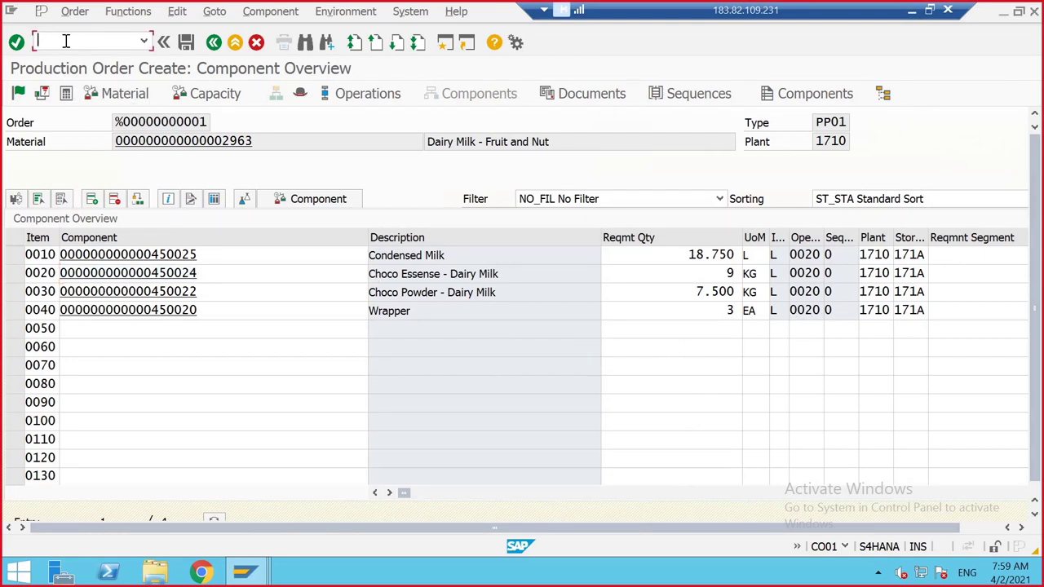
pyautogui.moveTo(245, 571)
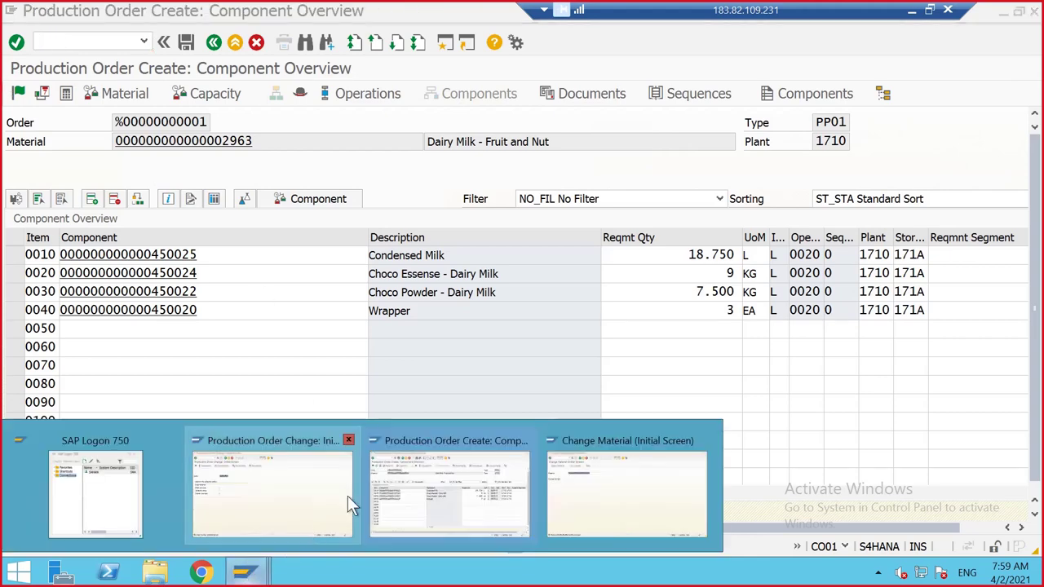
pyautogui.click(574, 490)
pyautogui.click(92, 42)
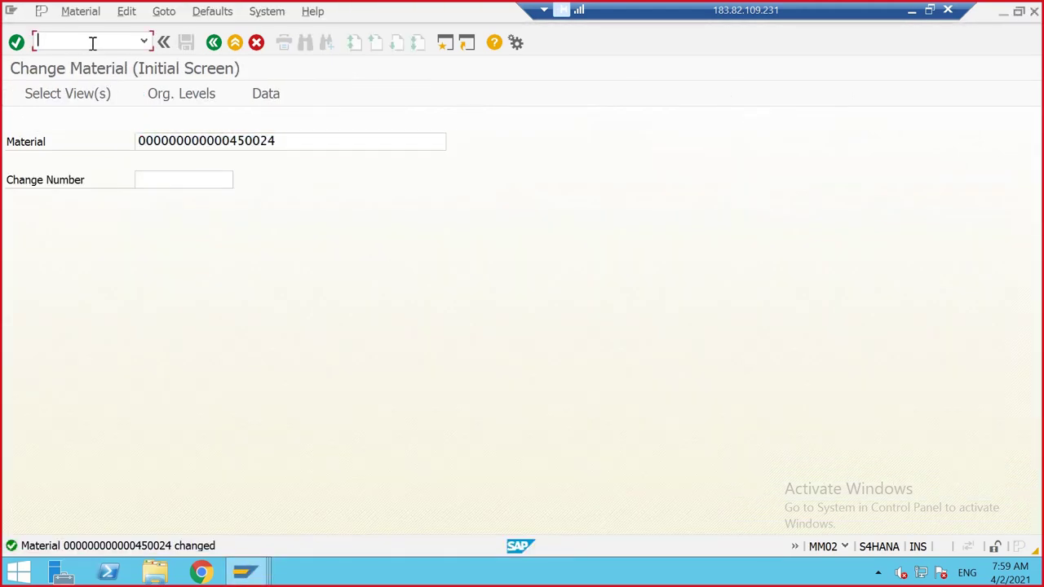
pyautogui.write('/NCS03')
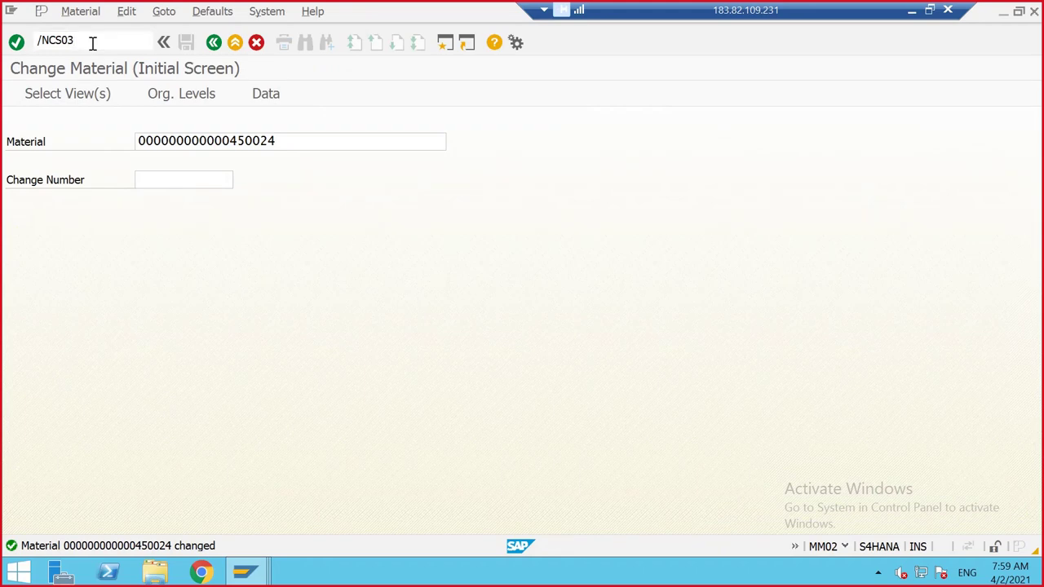
pyautogui.press('Return')
# - Display the BOM of material 2963 in plant 1710 with BOM usage 1
pyautogui.write('29')
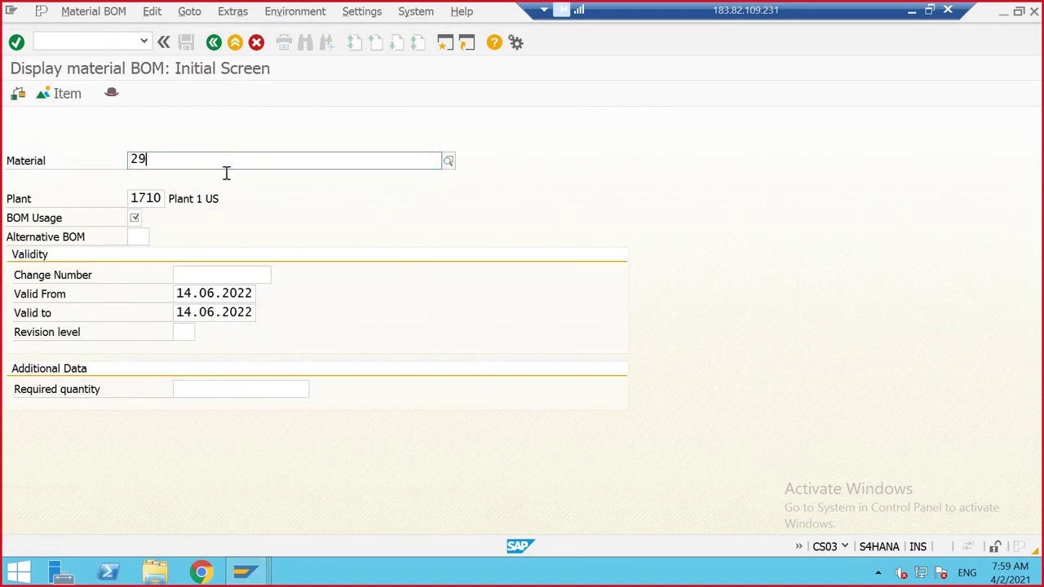
pyautogui.write('63')
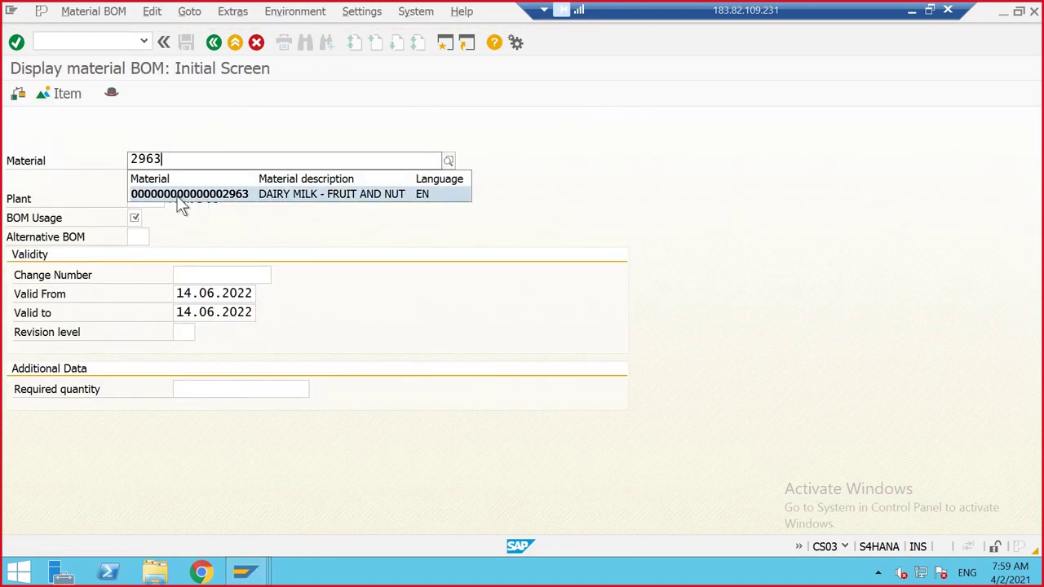
pyautogui.click(180, 192)
pyautogui.click(139, 217)
pyautogui.write('1')
pyautogui.press('Return')
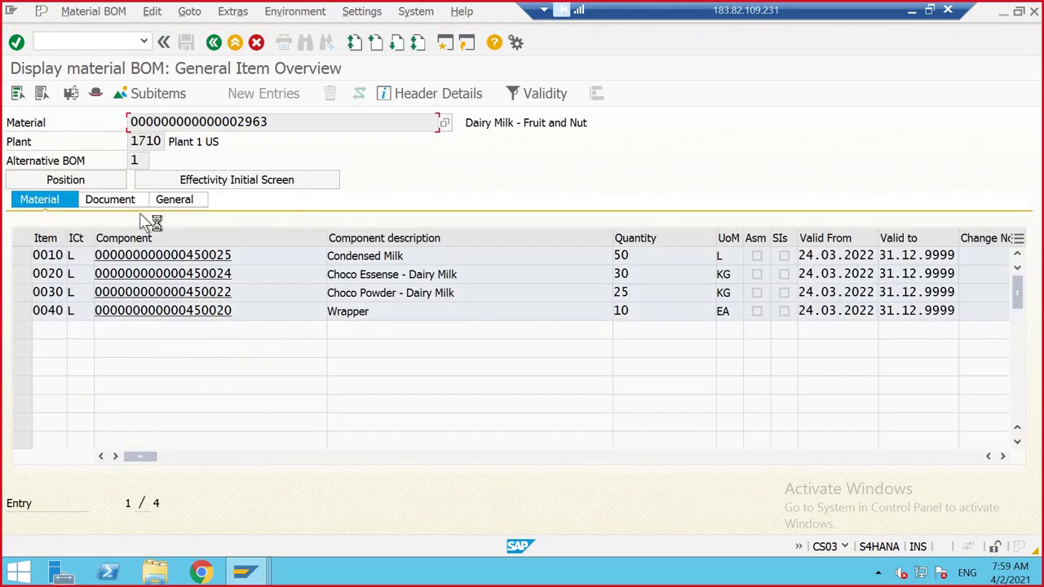
# - Open BOM item 0010, Condensed Milk, and examine its basic, status, administration and document data for a storage location setting
pyautogui.doubleClick(50, 255)
pyautogui.scroll(-1, 581, 379)
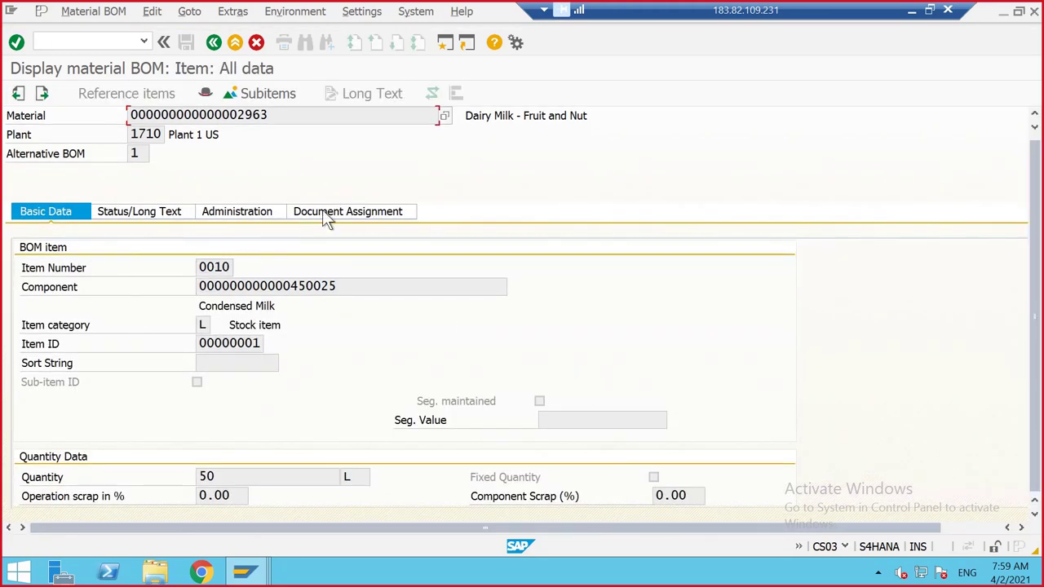
pyautogui.click(173, 214)
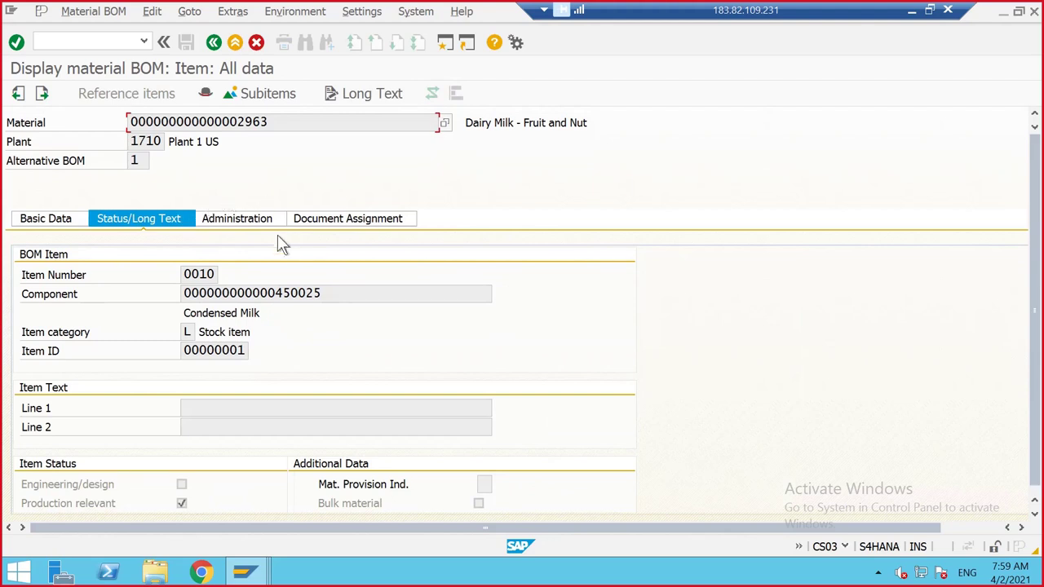
pyautogui.click(51, 214)
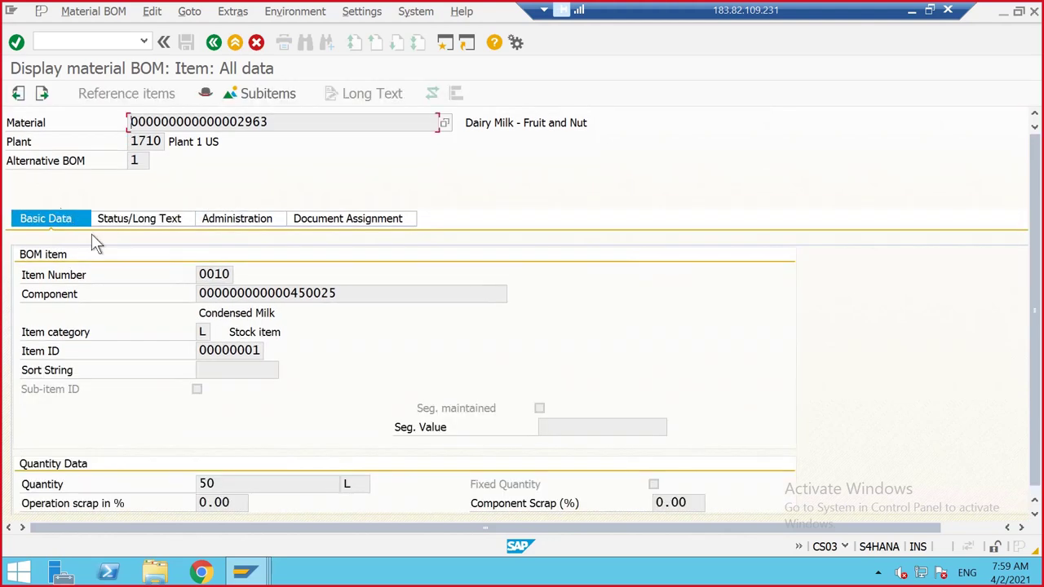
pyautogui.scroll(-1, 1032, 139)
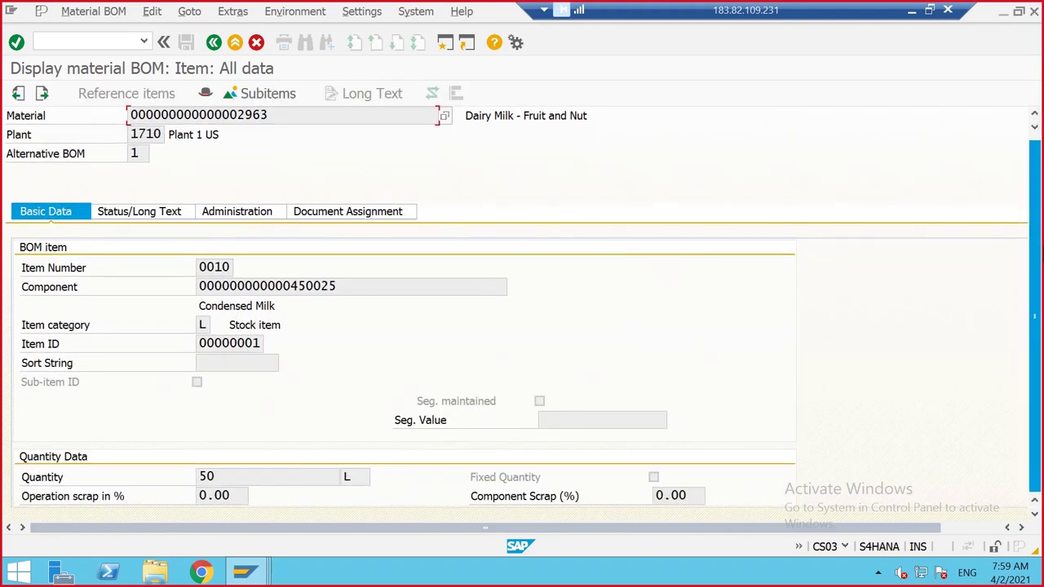
pyautogui.click(326, 214)
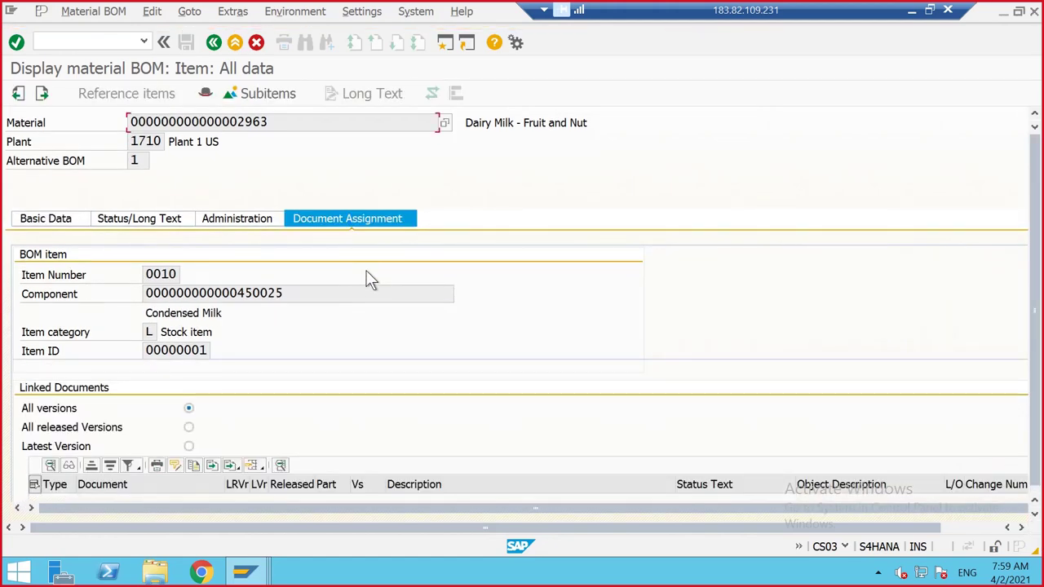
pyautogui.click(263, 214)
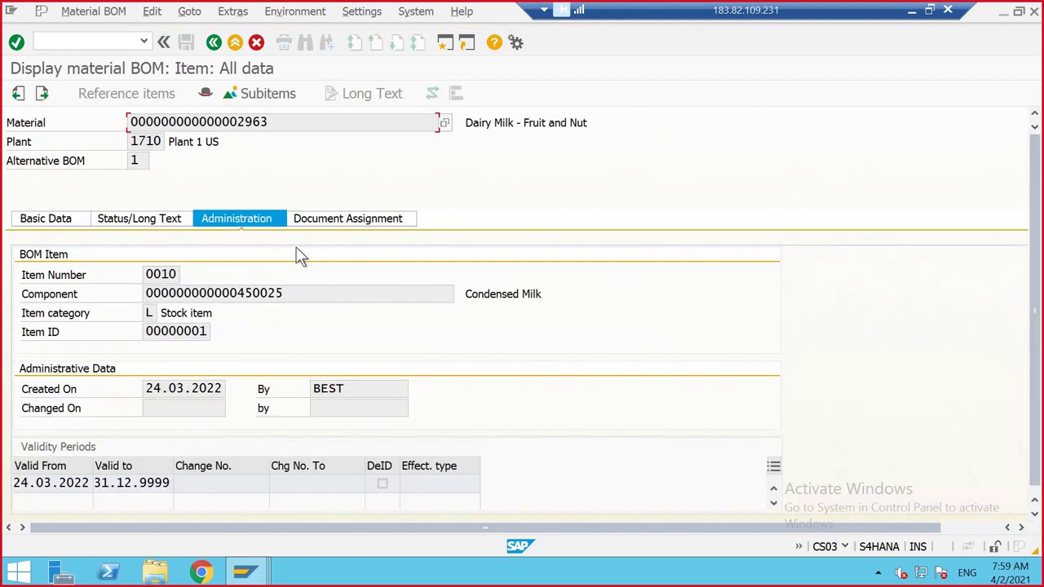
pyautogui.click(143, 211)
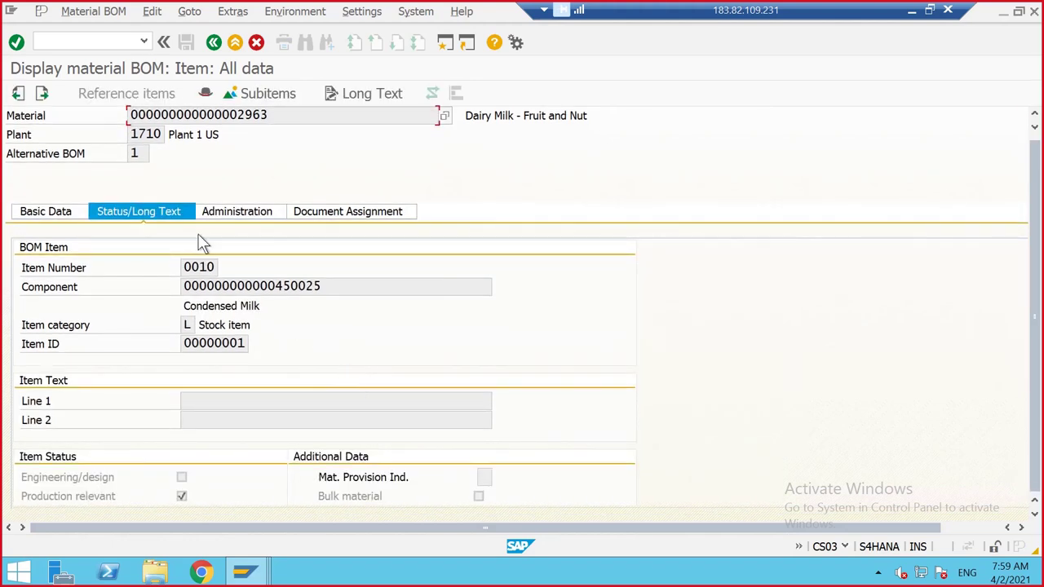
pyautogui.click(59, 213)
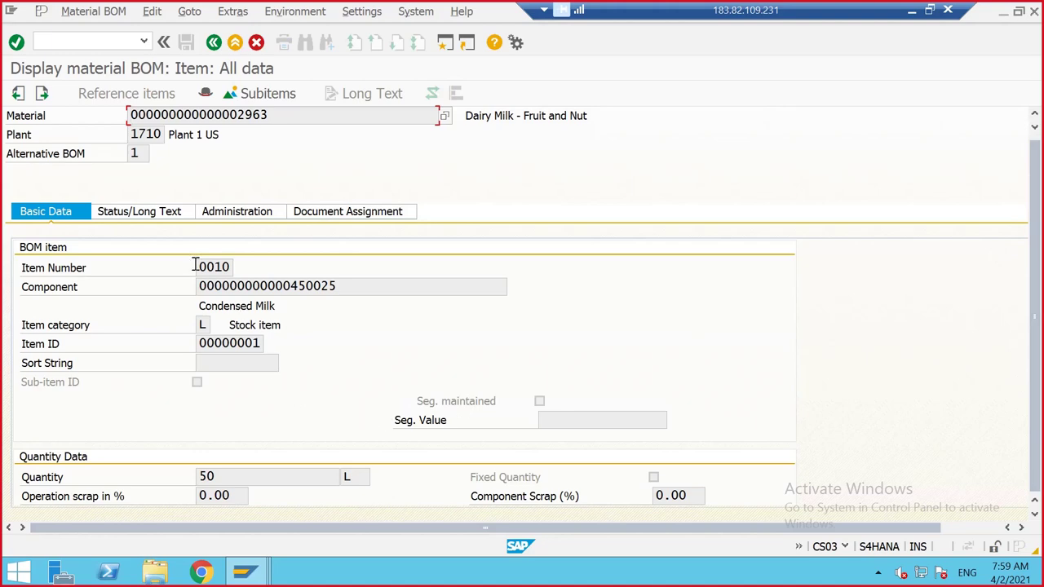
# - Return to the BOM's header overview, examine its quantity, administration and document data for a storage location, and go back to the initial screen
pyautogui.click(217, 45)
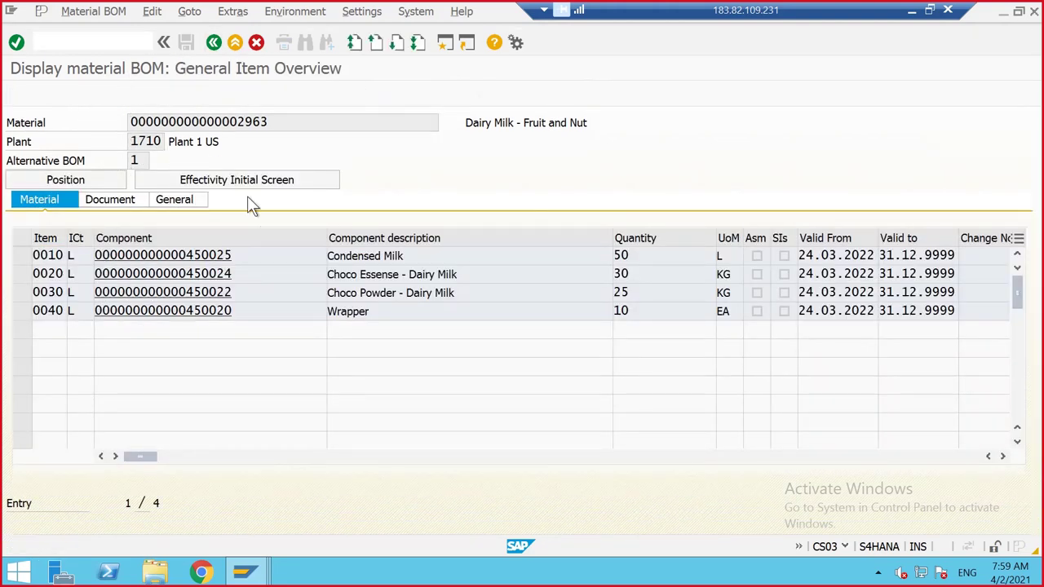
pyautogui.scroll(-2, 1027, 425)
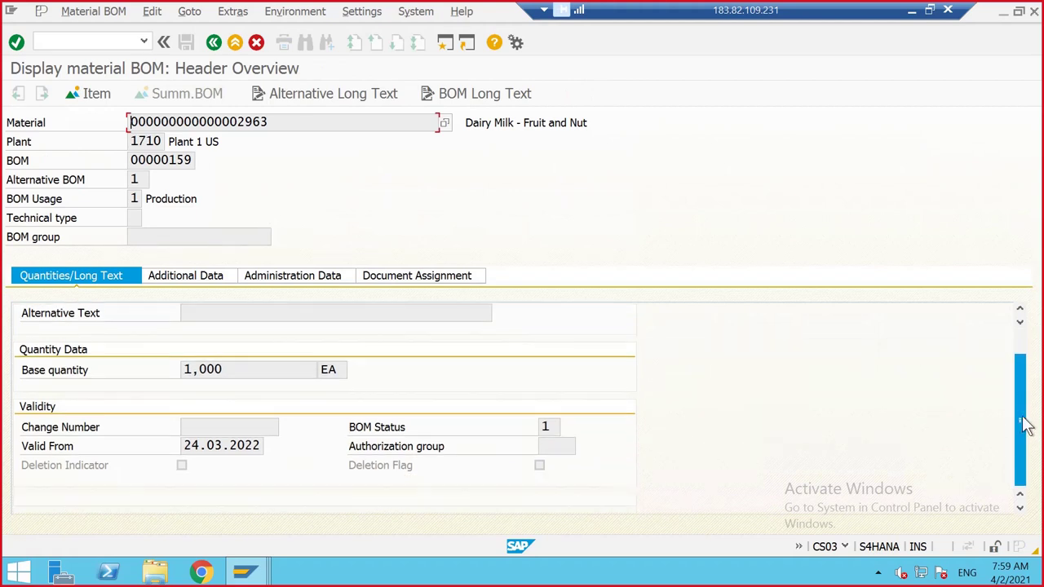
pyautogui.moveTo(1026, 425); pyautogui.dragTo(1025, 385)
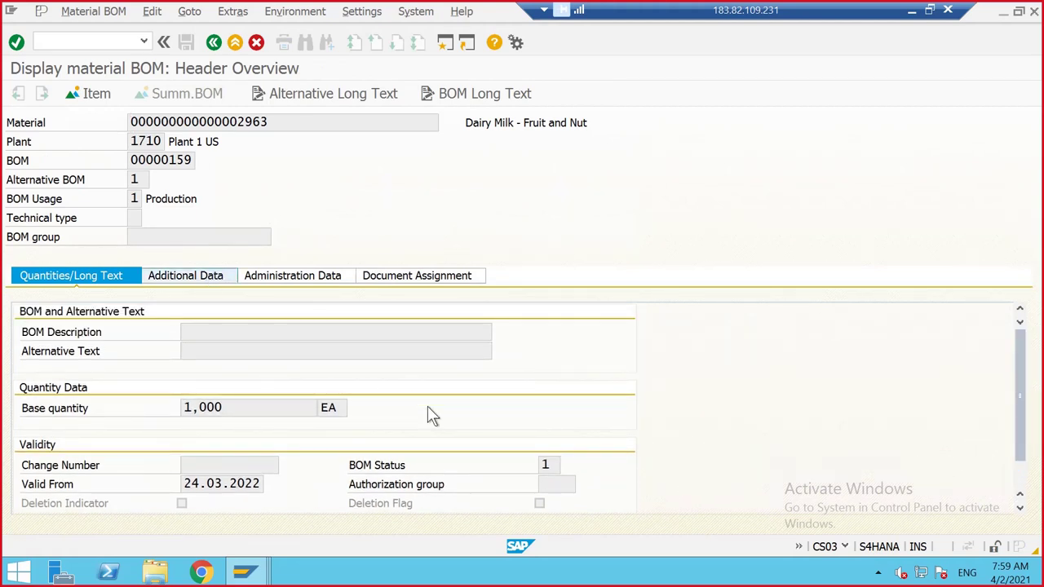
pyautogui.click(289, 280)
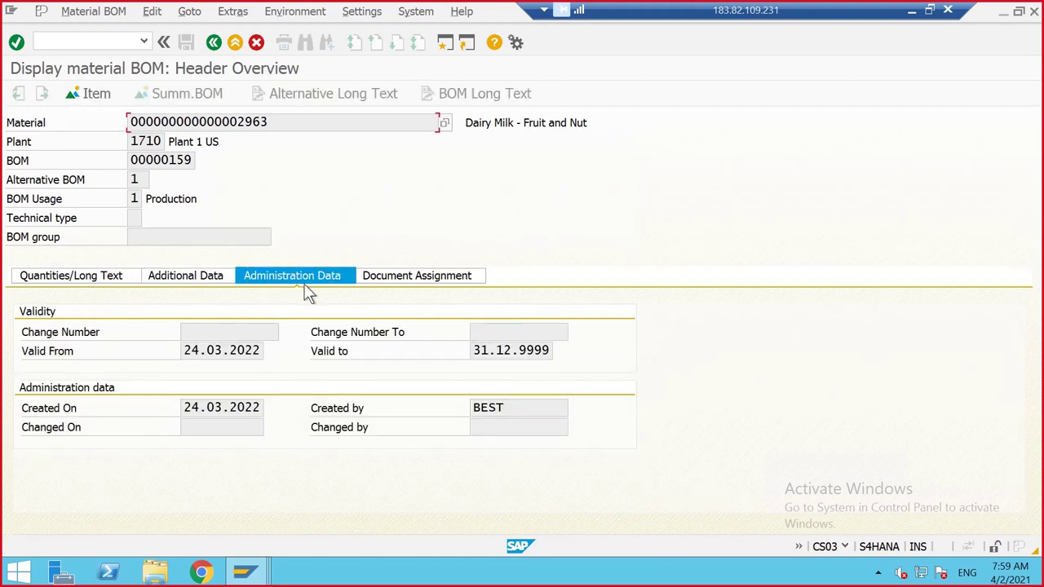
pyautogui.click(389, 285)
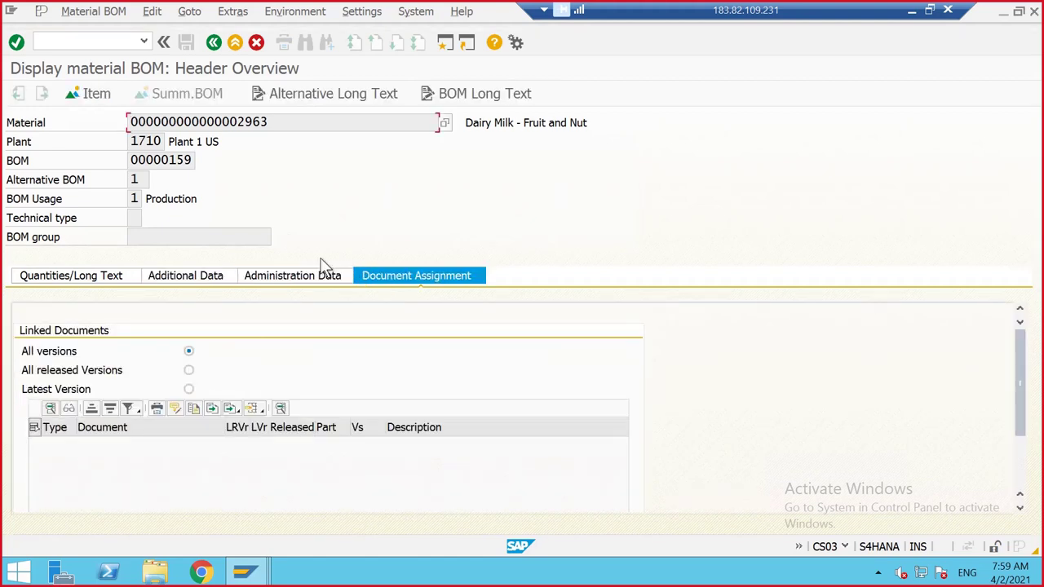
pyautogui.click(214, 42)
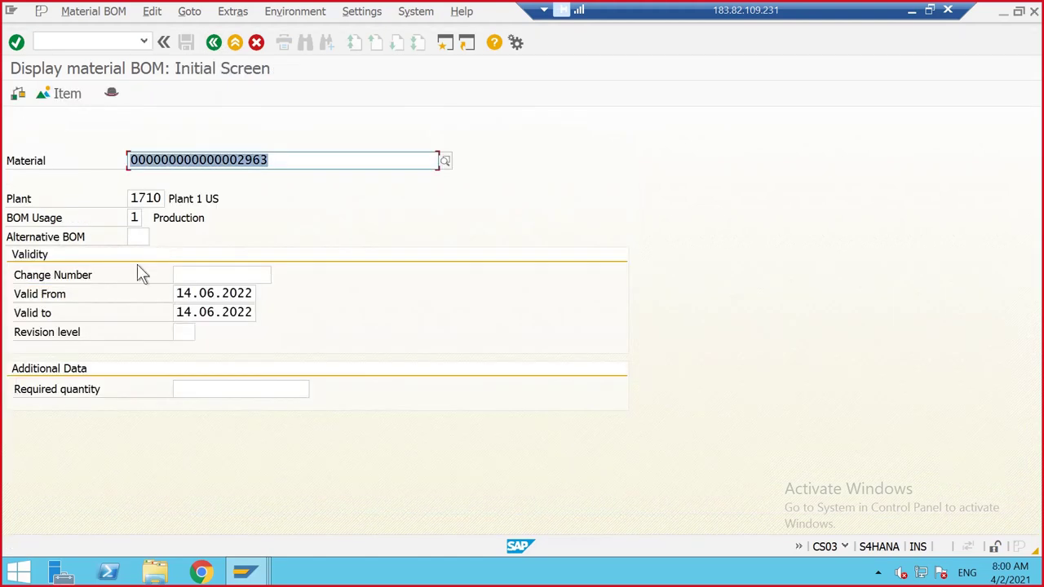
# - Redisplay the BOM, open item 0010 with the remote desktop in windowed mode, and examine its quantity, general and MRP data
pyautogui.press('Return')
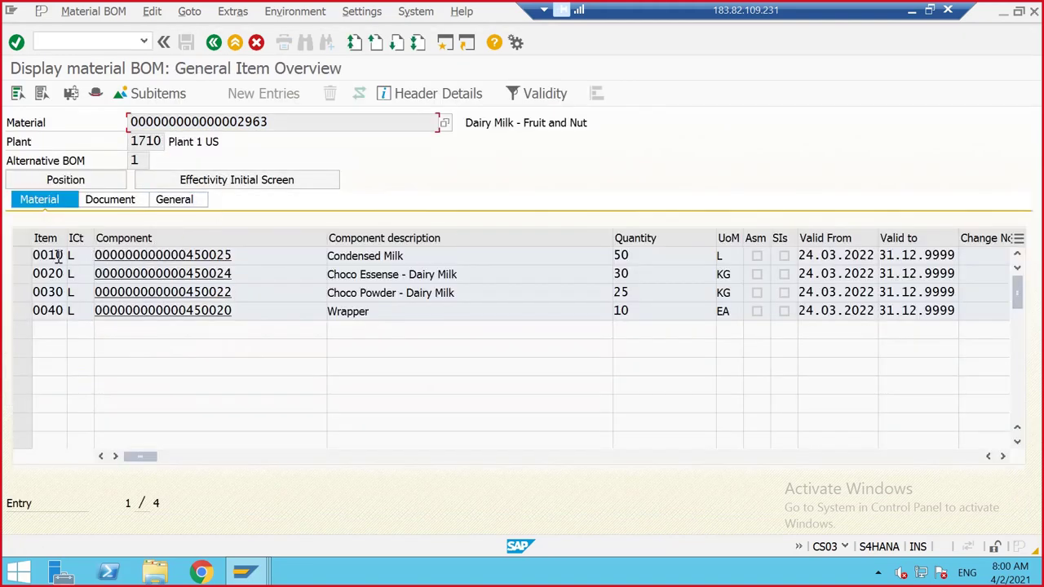
pyautogui.doubleClick(55, 256)
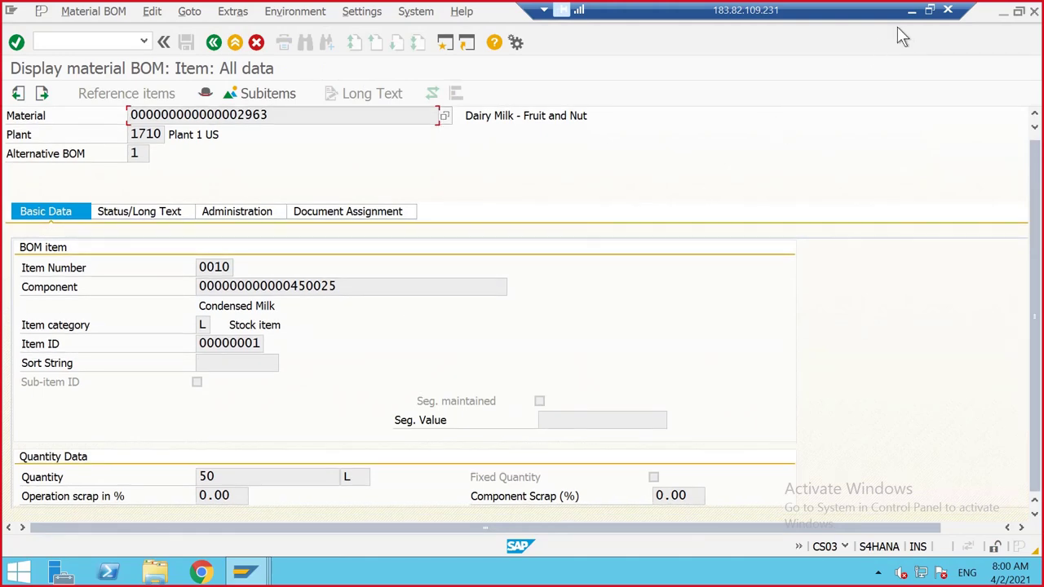
pyautogui.click(930, 10)
pyautogui.moveTo(1032, 186); pyautogui.dragTo(1033, 273)
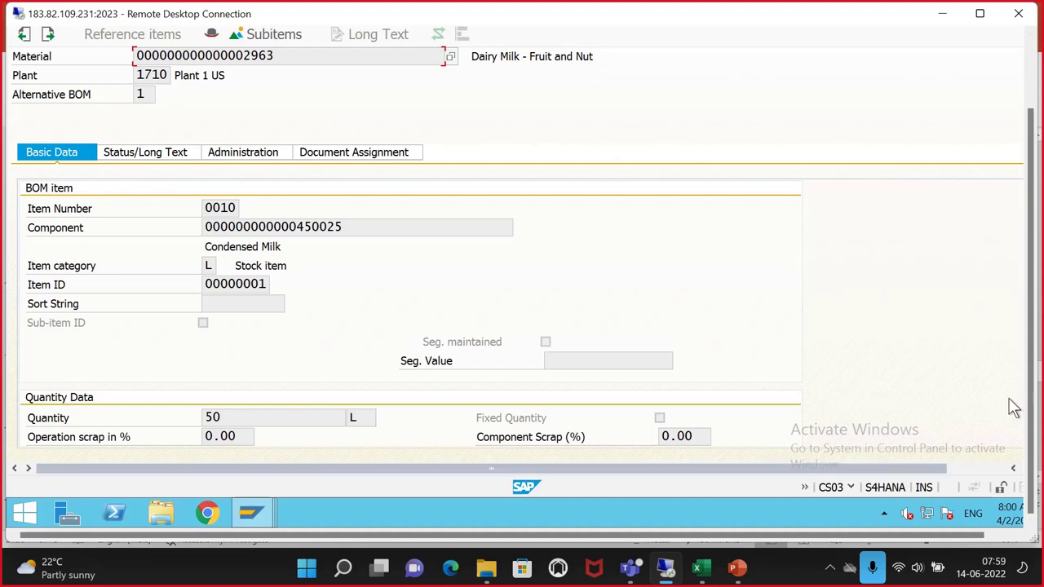
pyautogui.click(979, 468)
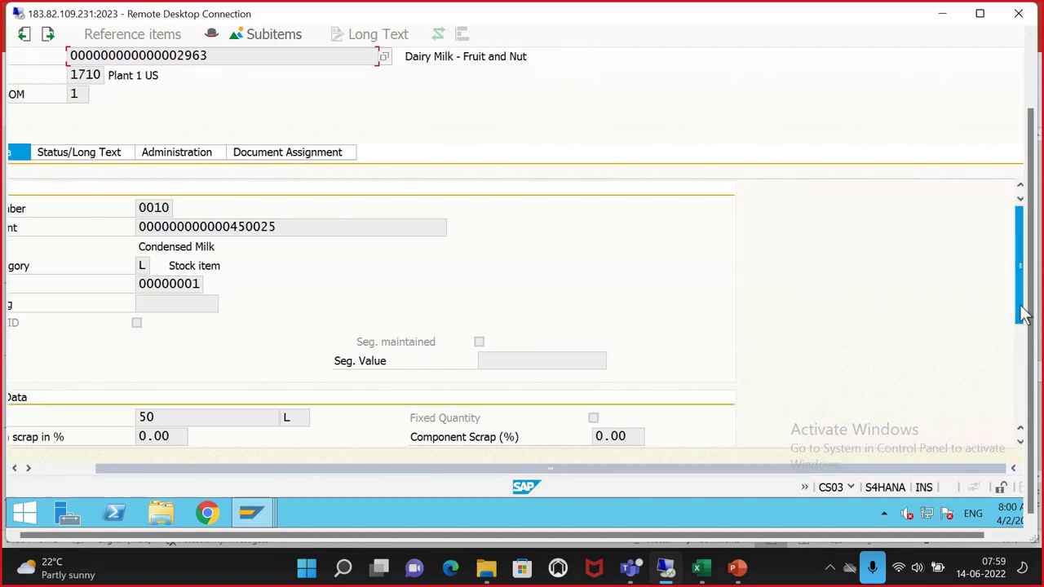
pyautogui.moveTo(1022, 315); pyautogui.dragTo(1022, 435)
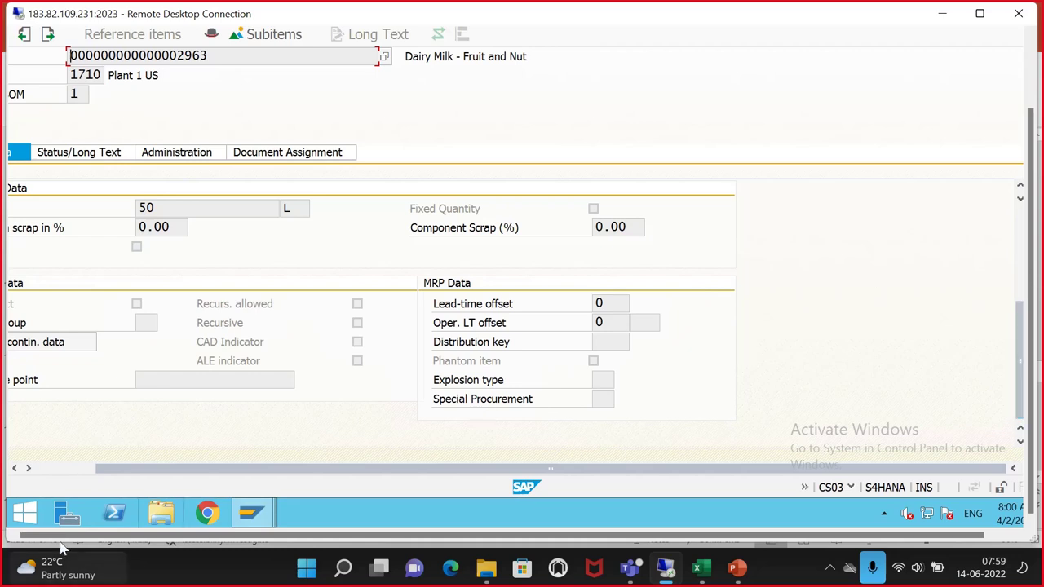
pyautogui.moveTo(140, 464); pyautogui.dragTo(70, 489)
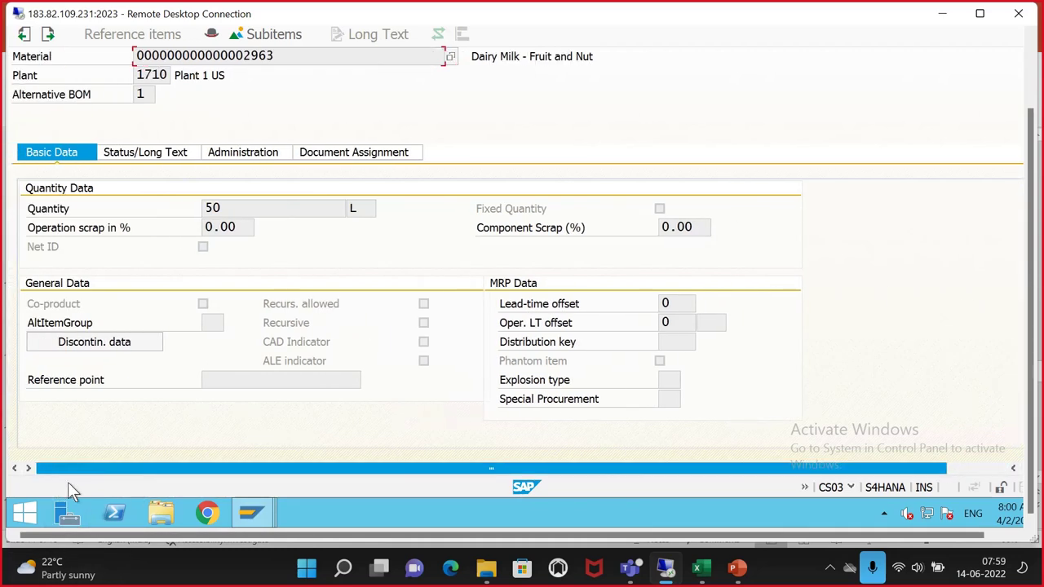
# - Check the Condensed Milk item's status, administration and document assignment data for a storage location field, then return to its basic data
pyautogui.click(168, 155)
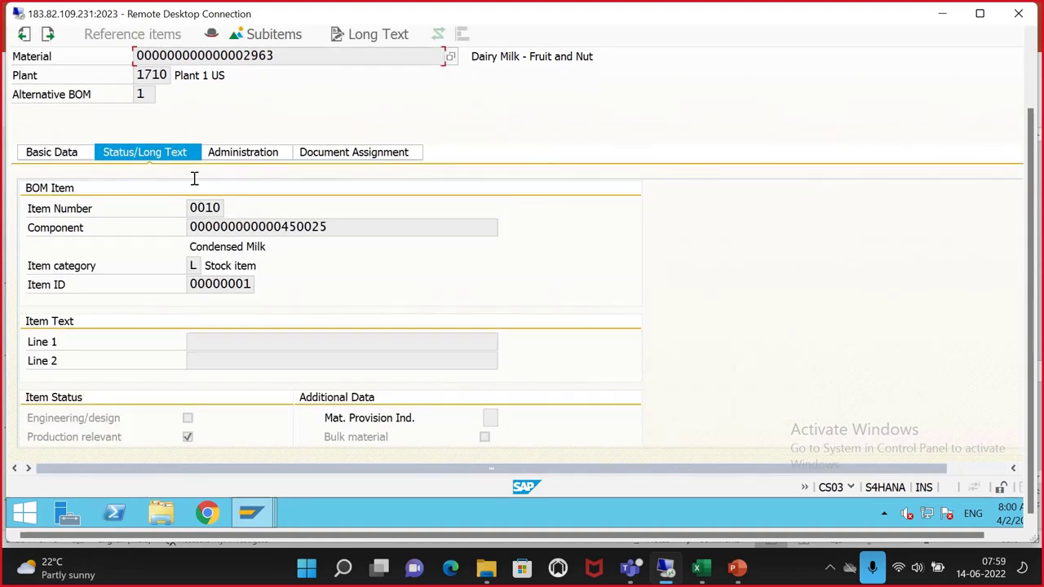
pyautogui.click(244, 157)
pyautogui.click(352, 152)
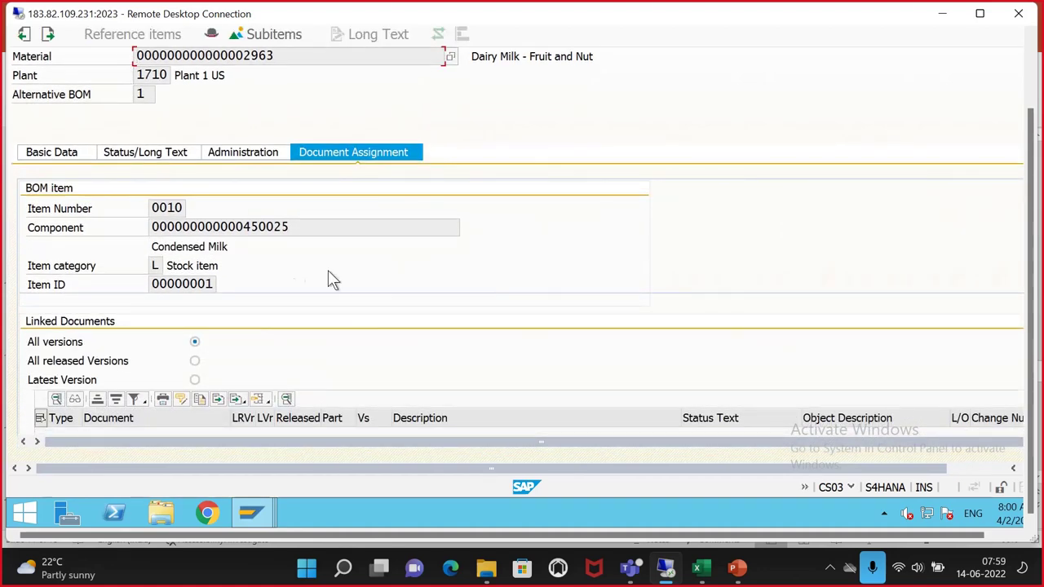
pyautogui.click(51, 153)
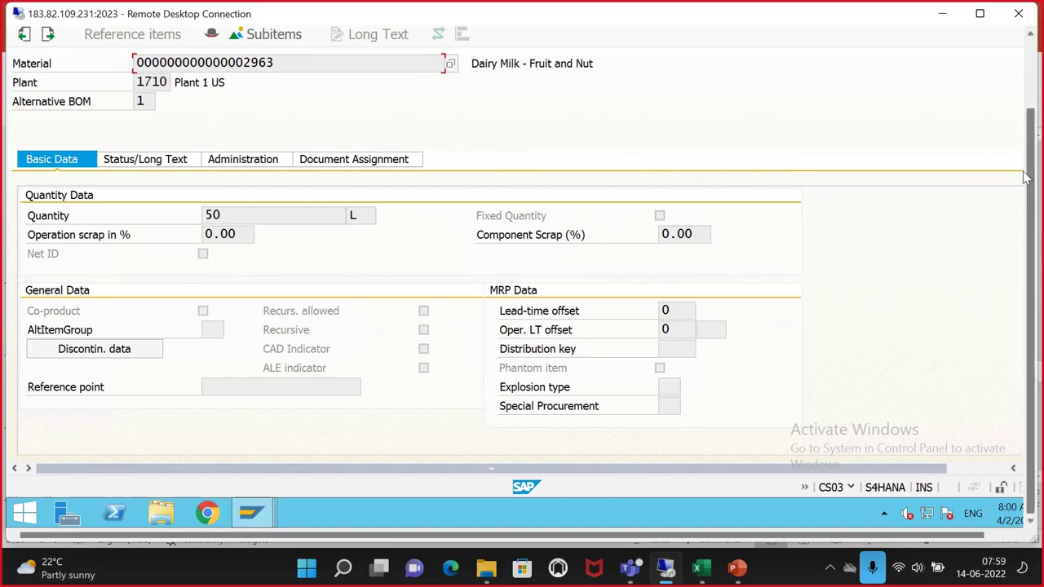
pyautogui.moveTo(1031, 174); pyautogui.dragTo(1030, 210)
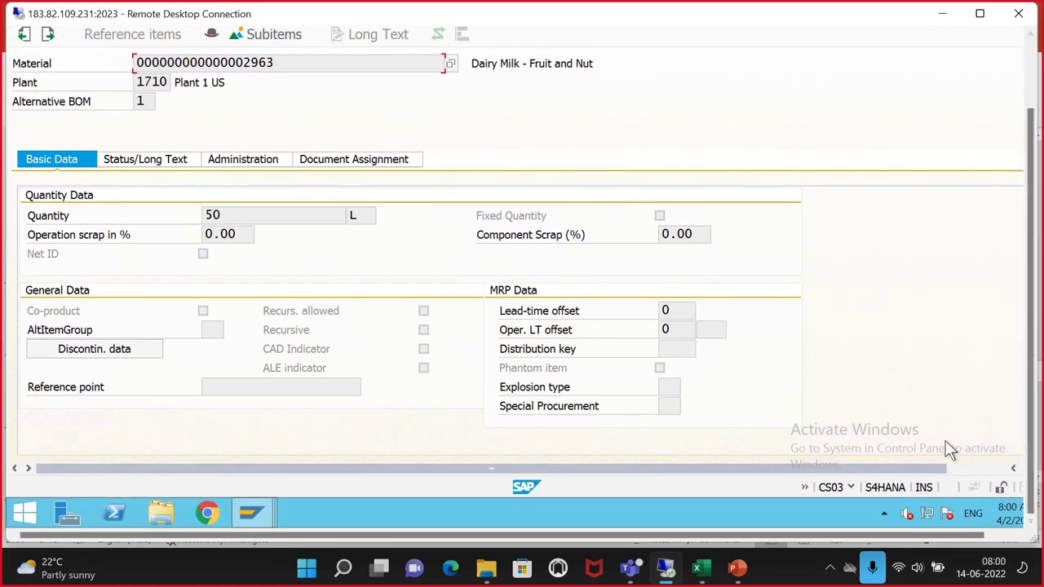
pyautogui.moveTo(835, 473)
pyautogui.mouseDown()
pyautogui.moveTo(935, 461)
pyautogui.moveTo(834, 462)
pyautogui.mouseUp()
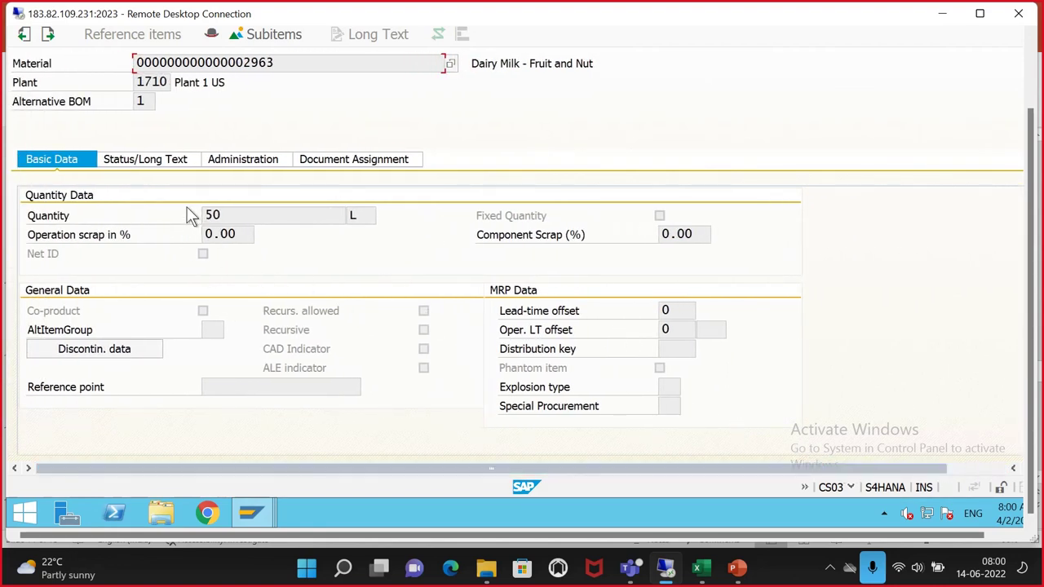
# - Recheck all data views of item 0010 for the storage location, ending on its basic data with the remote desktop in full screen
pyautogui.click(145, 162)
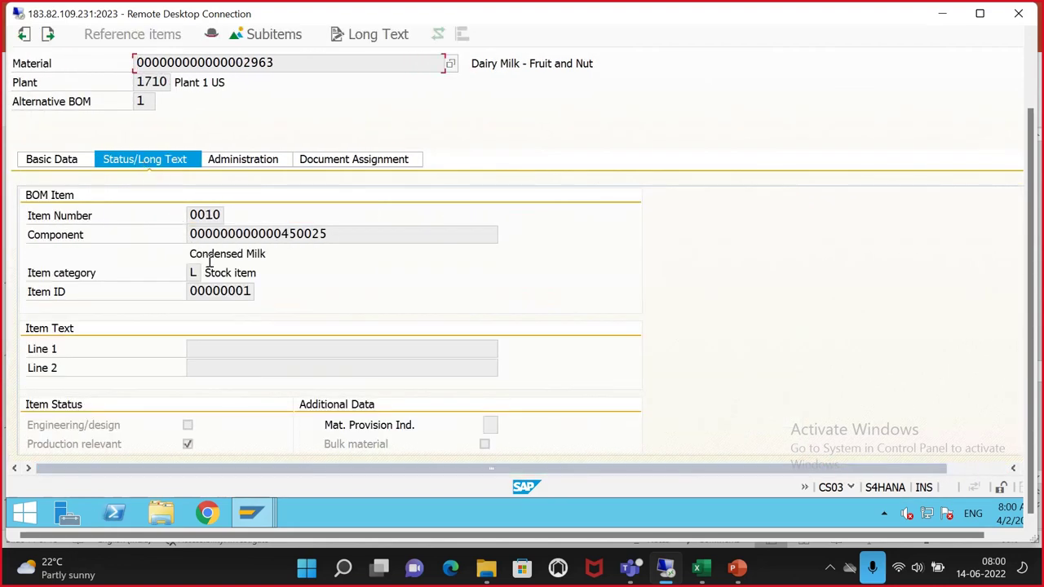
pyautogui.scroll(-1, 210, 260)
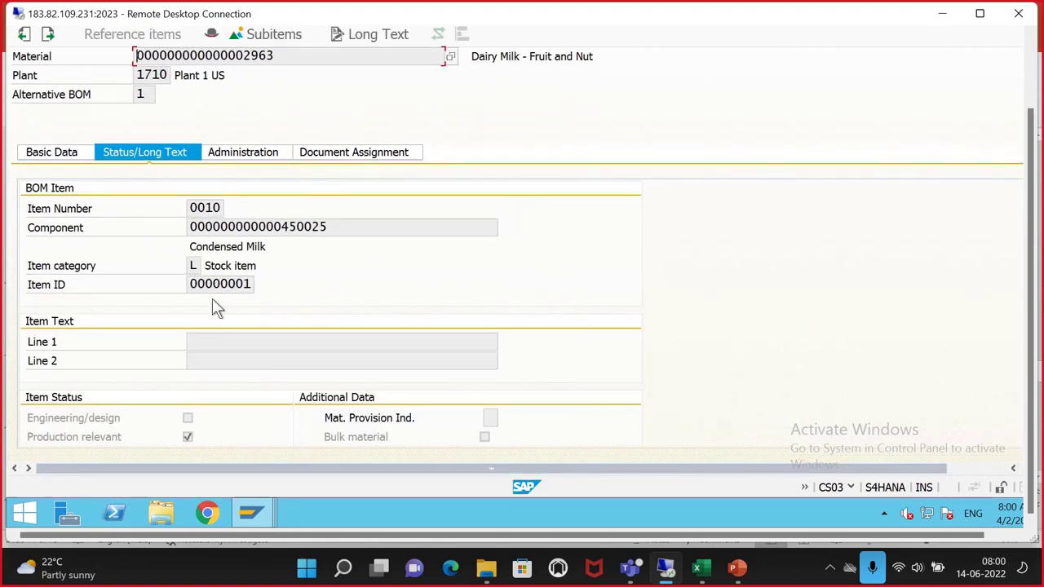
pyautogui.click(273, 155)
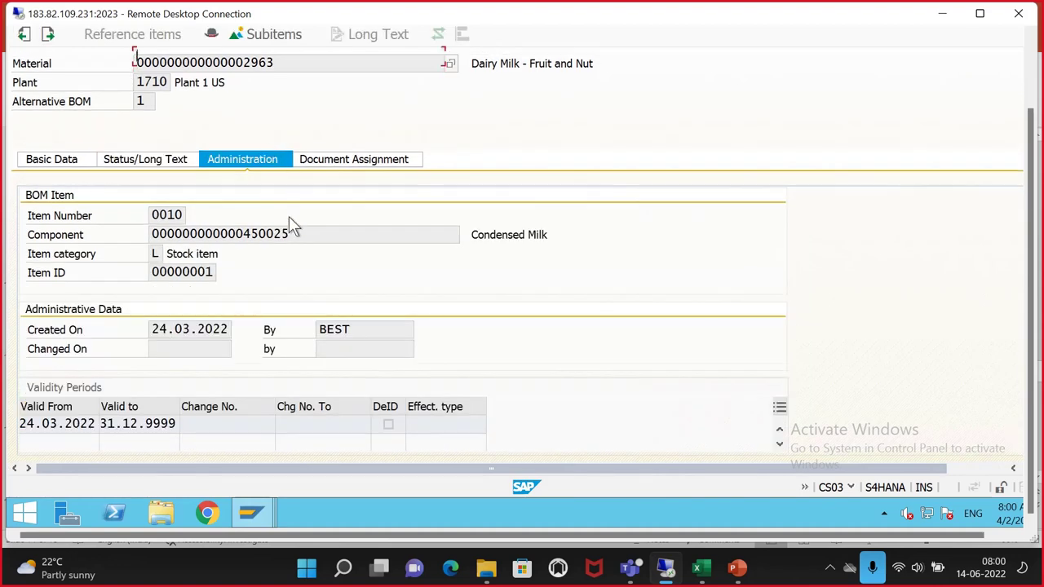
pyautogui.scroll(-1, 289, 218)
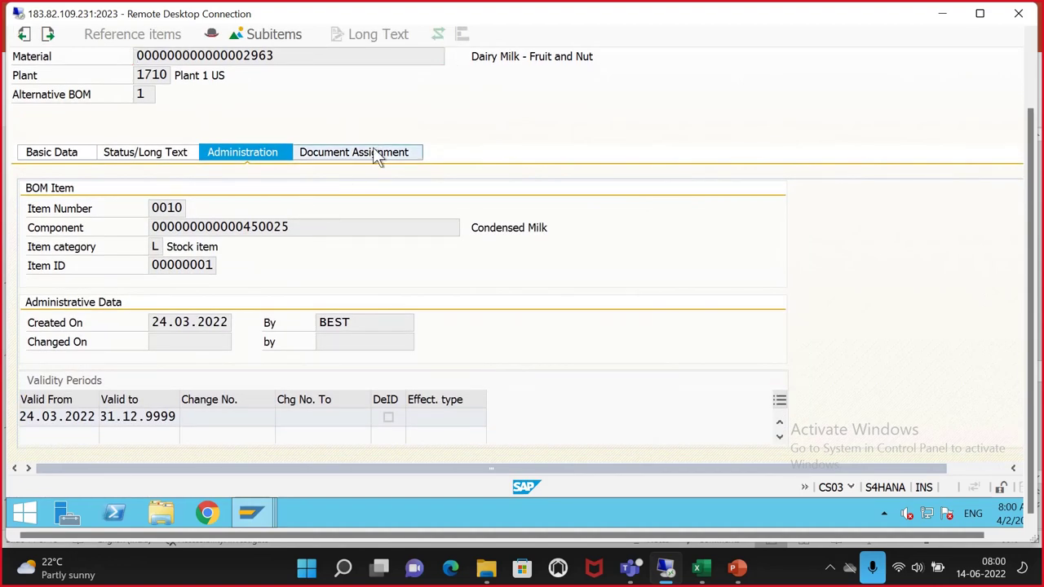
pyautogui.click(375, 155)
pyautogui.scroll(-1, 395, 259)
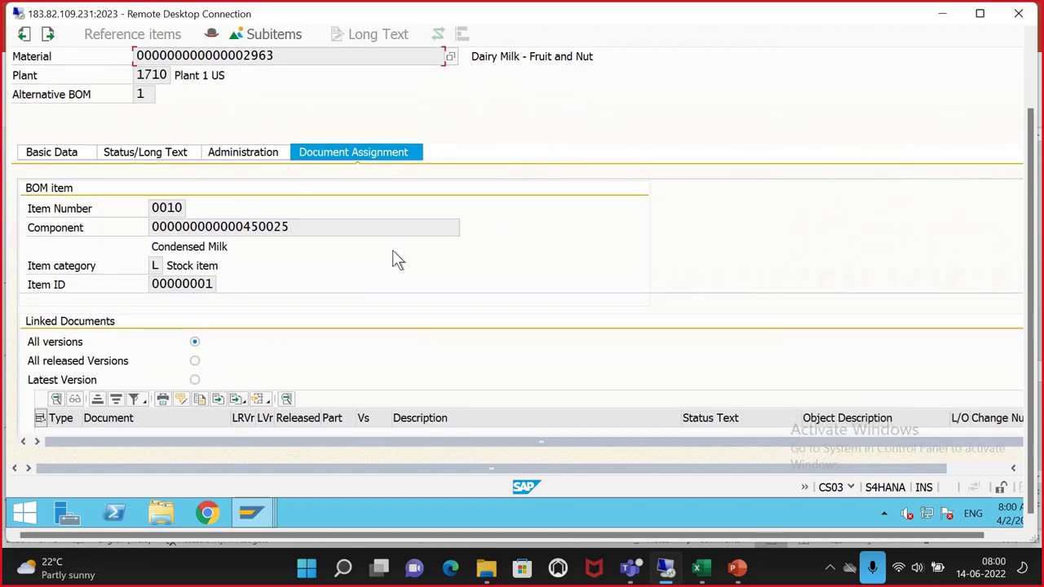
pyautogui.click(52, 152)
pyautogui.press('ctrl+alt+Break')
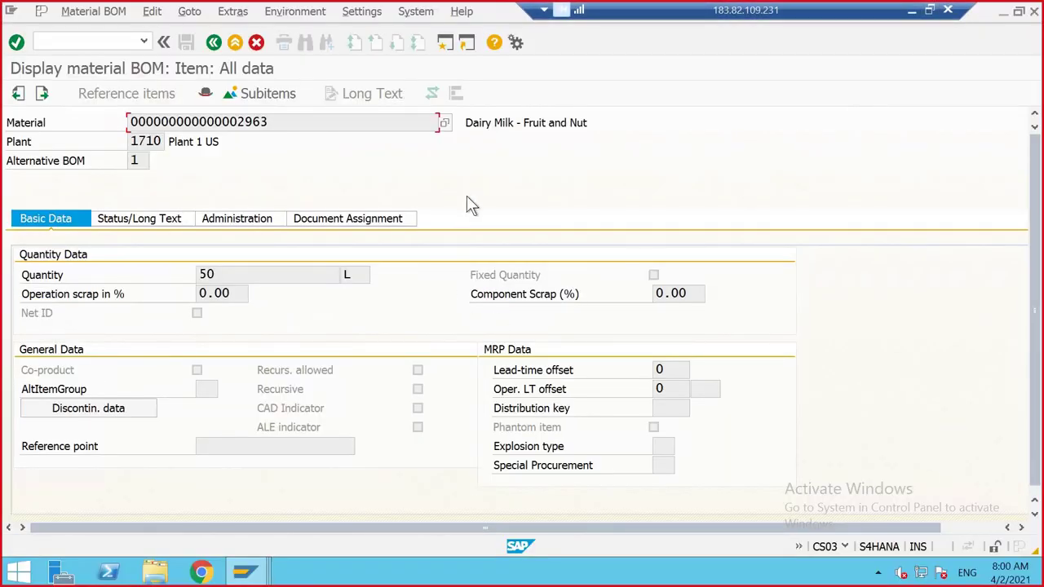
pyautogui.scroll(-1, 498, 351)
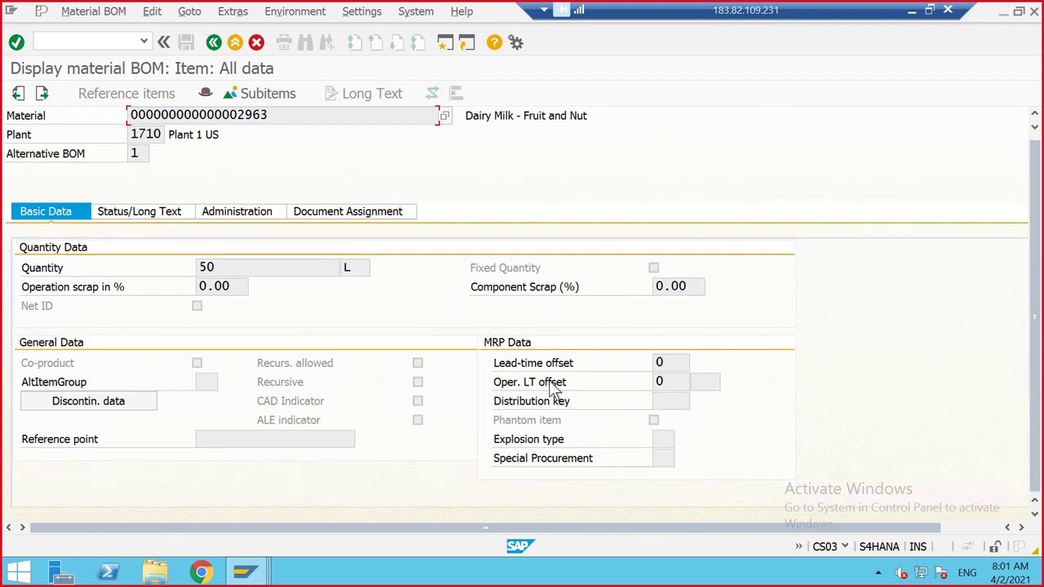
# - Switch to PowerPoint and show slide 10, Determination of Storage location
pyautogui.click(245, 574)
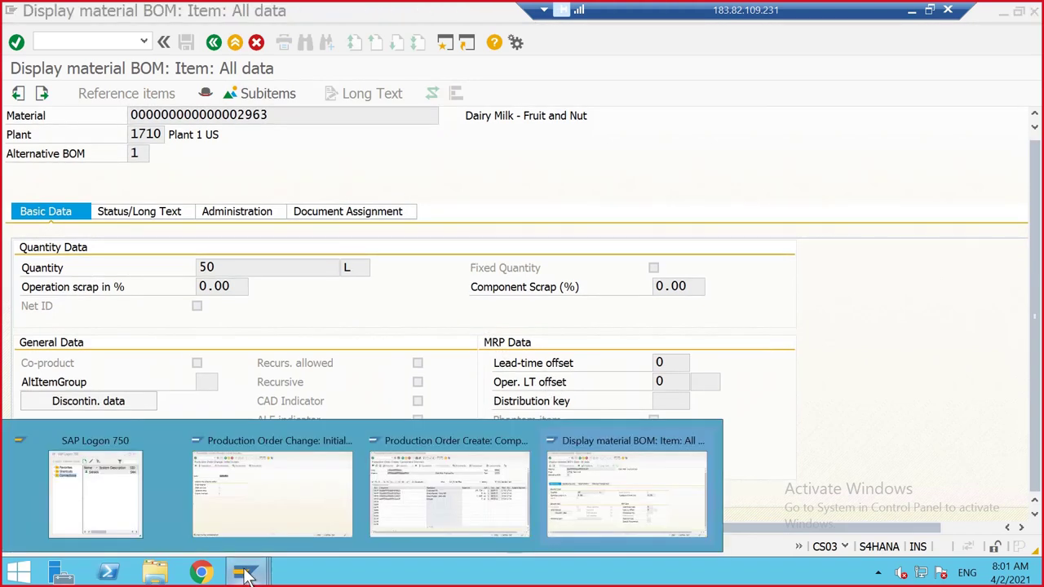
pyautogui.click(788, 271)
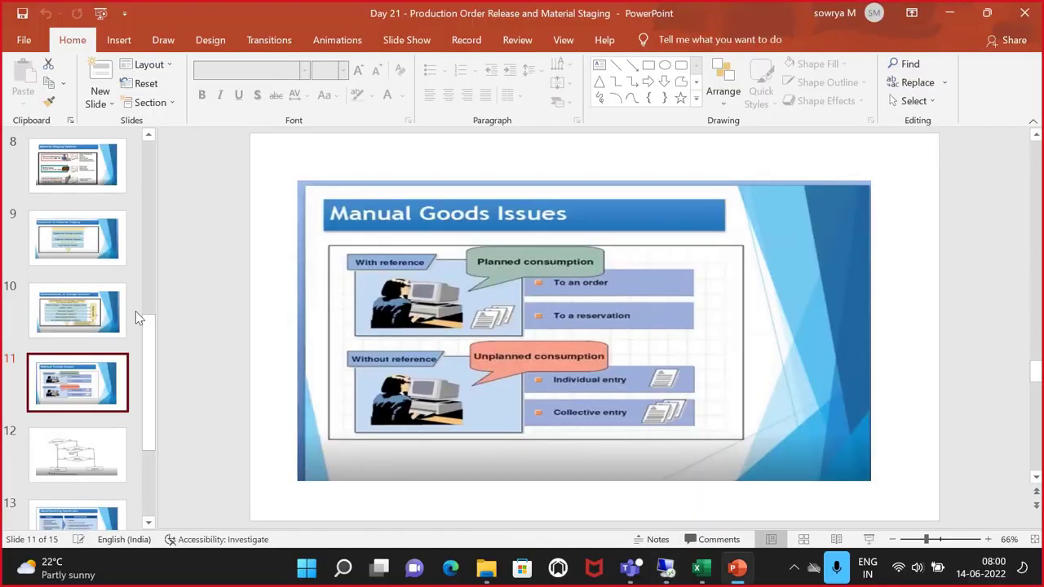
pyautogui.click(68, 324)
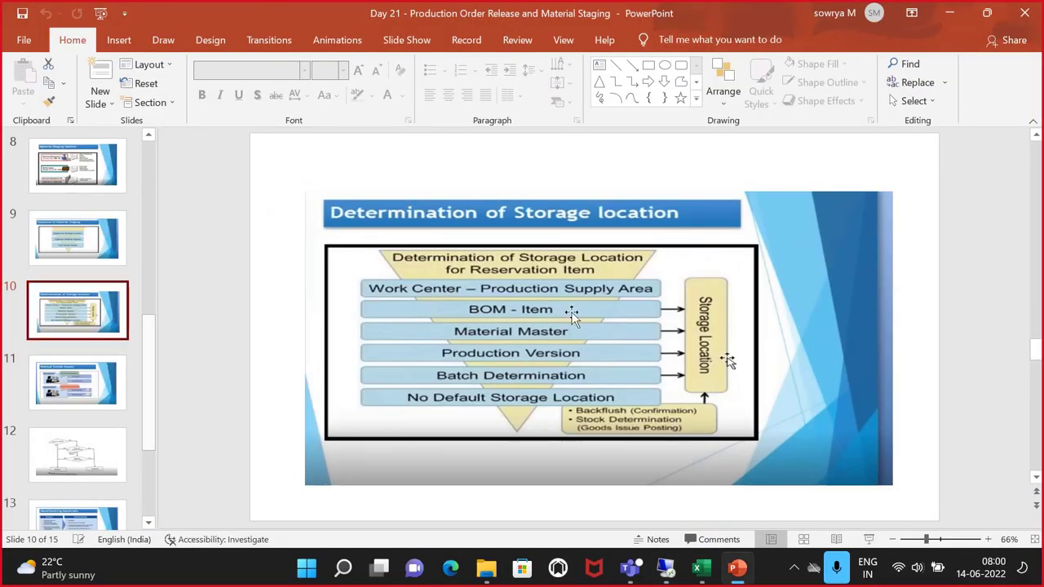
# - Switch back to SAP and search the status, administration, document and basic data of BOM item 0010 once more for the storage location
pyautogui.click(667, 571)
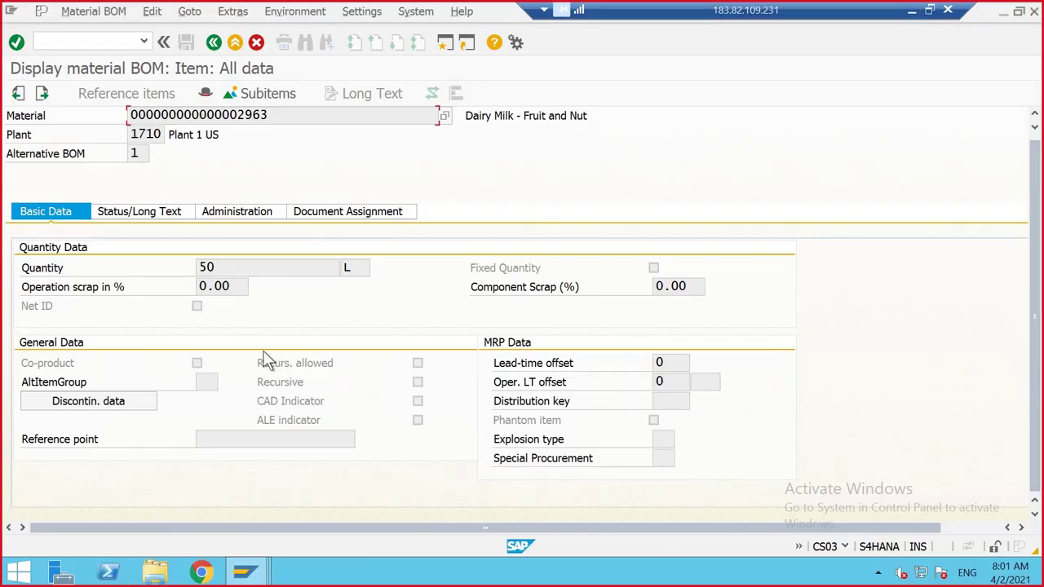
pyautogui.click(139, 211)
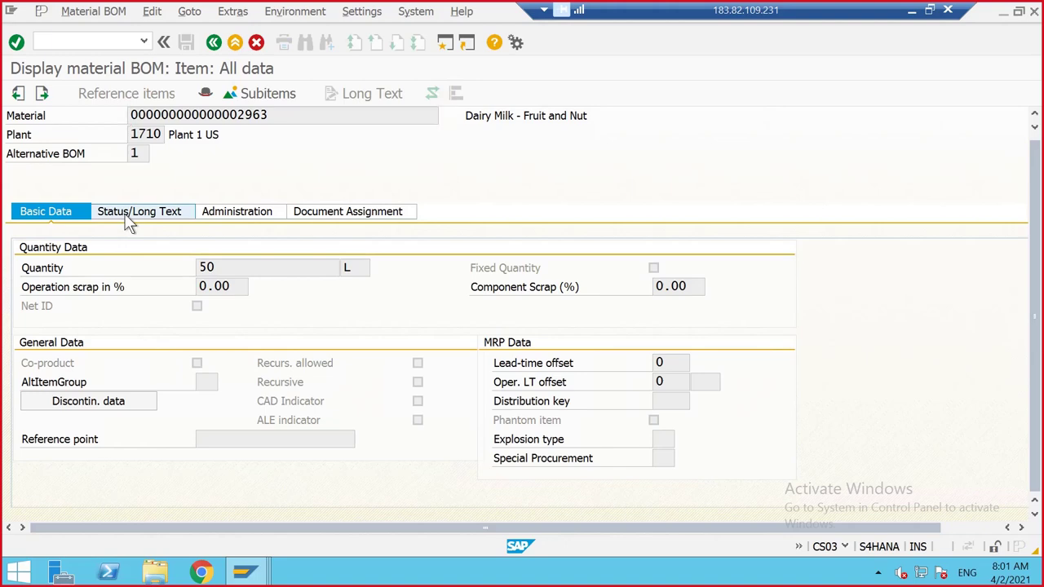
pyautogui.scroll(-1, 270, 313)
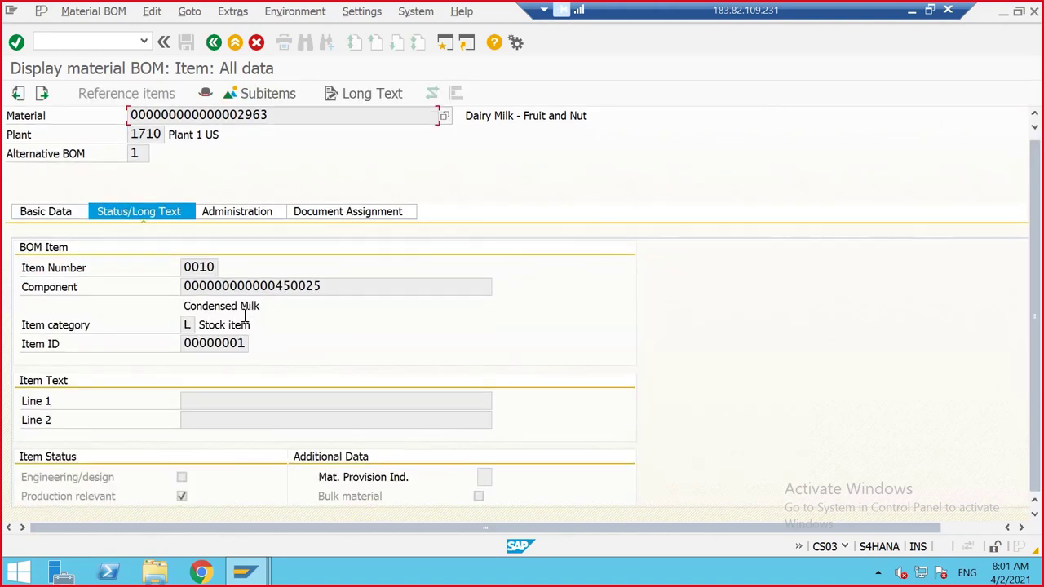
pyautogui.click(241, 222)
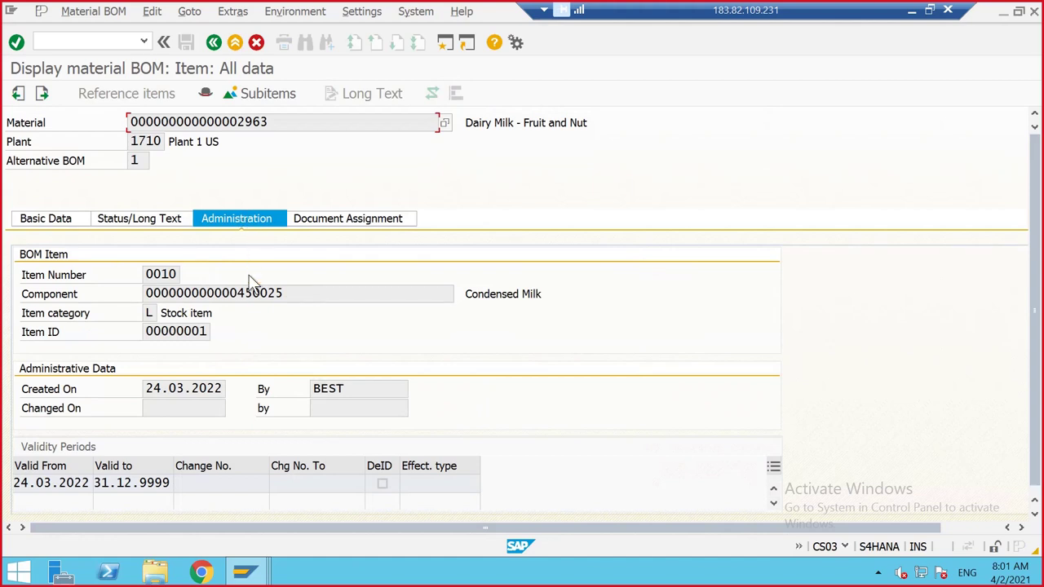
pyautogui.scroll(-1, 250, 284)
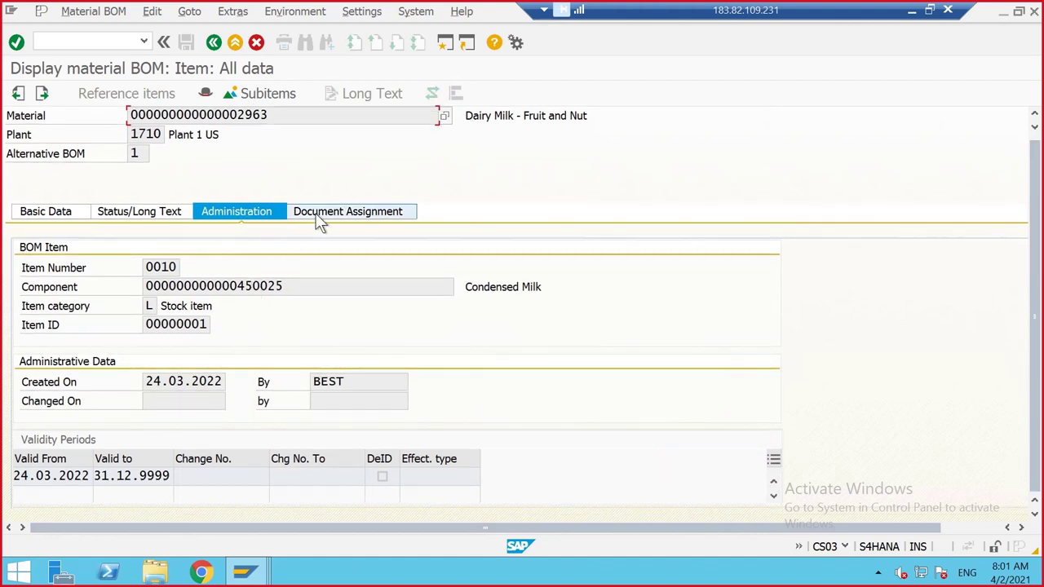
pyautogui.click(300, 214)
pyautogui.scroll(-1, 351, 315)
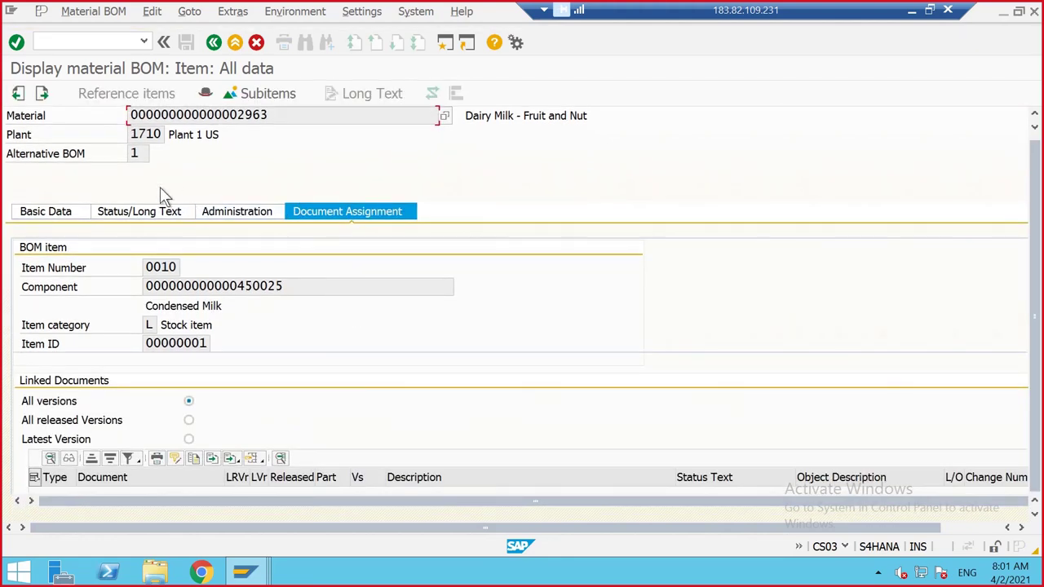
pyautogui.click(32, 211)
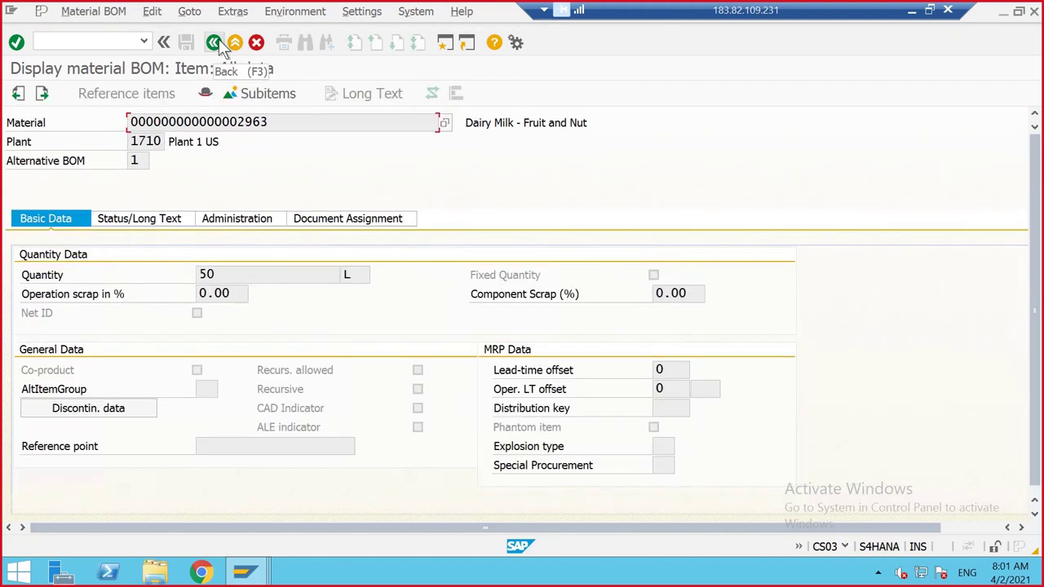
pyautogui.click(667, 408)
pyautogui.scroll(-1, 573, 404)
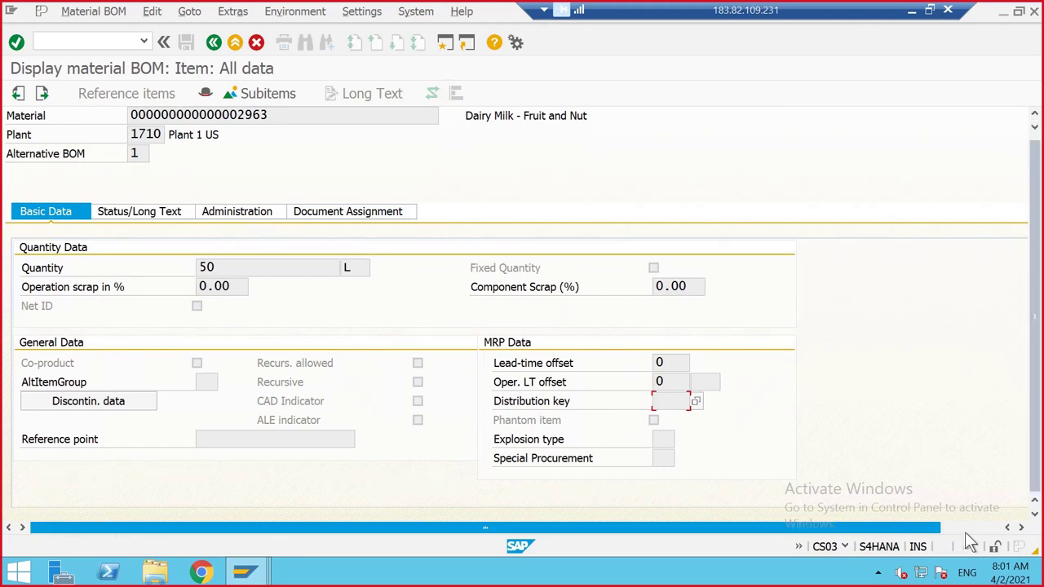
# - Return to the BOM item overview, show its general view and recheck item 0010's basic and status data for a storage location
pyautogui.click(933, 527)
pyautogui.moveTo(934, 531); pyautogui.dragTo(571, 473)
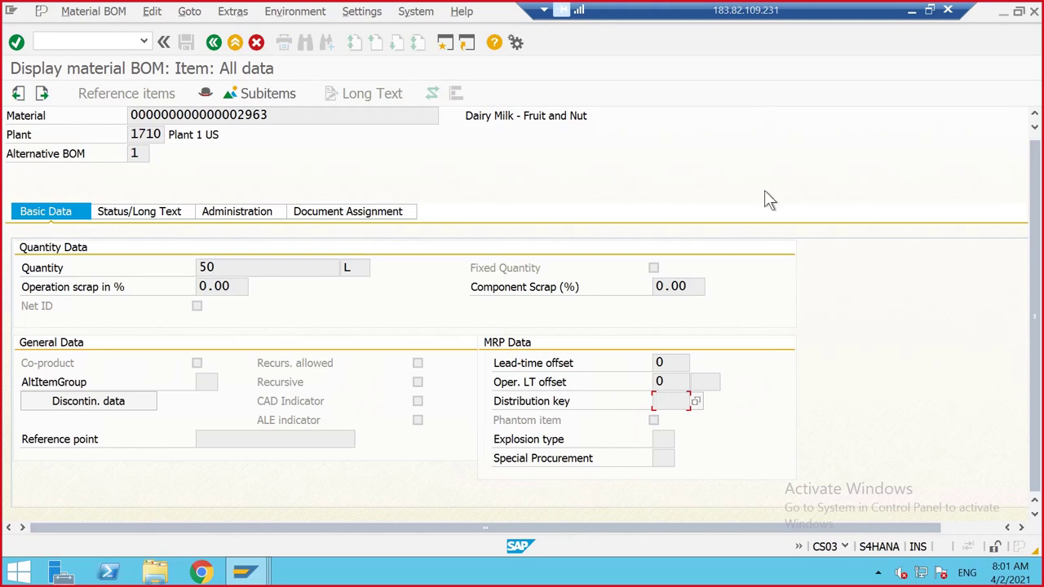
pyautogui.click(213, 41)
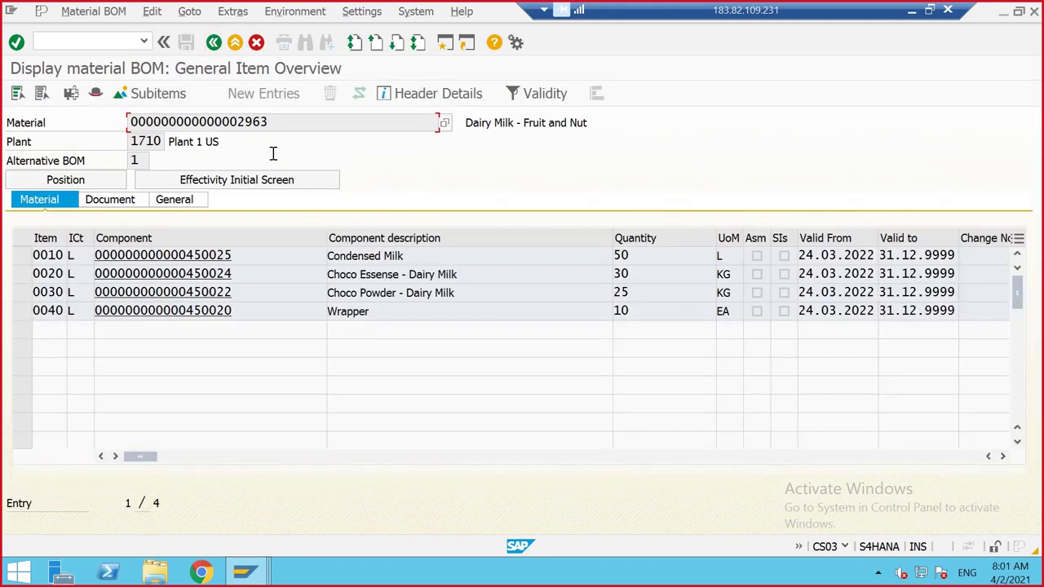
pyautogui.click(124, 205)
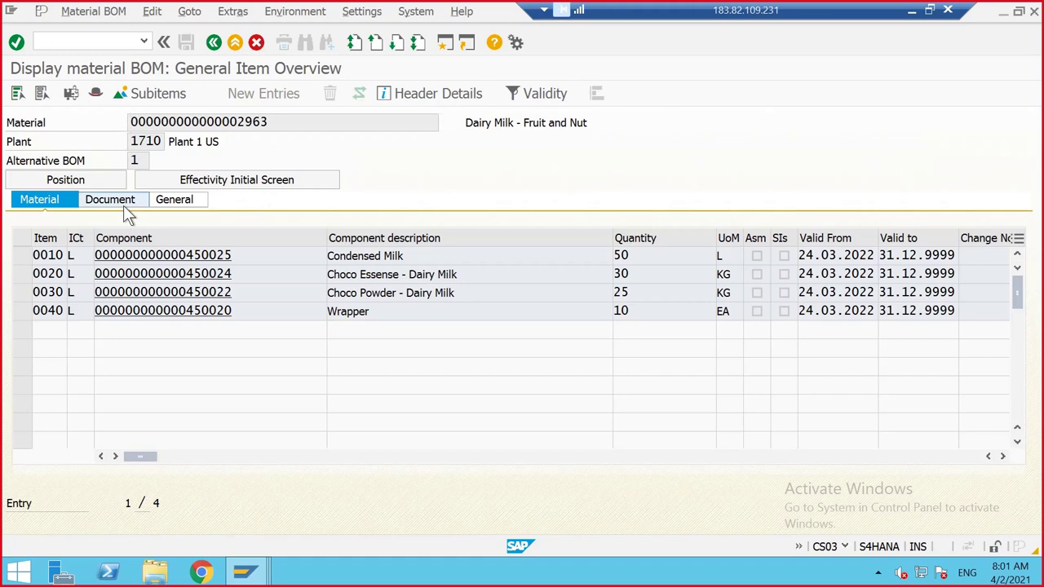
pyautogui.click(185, 203)
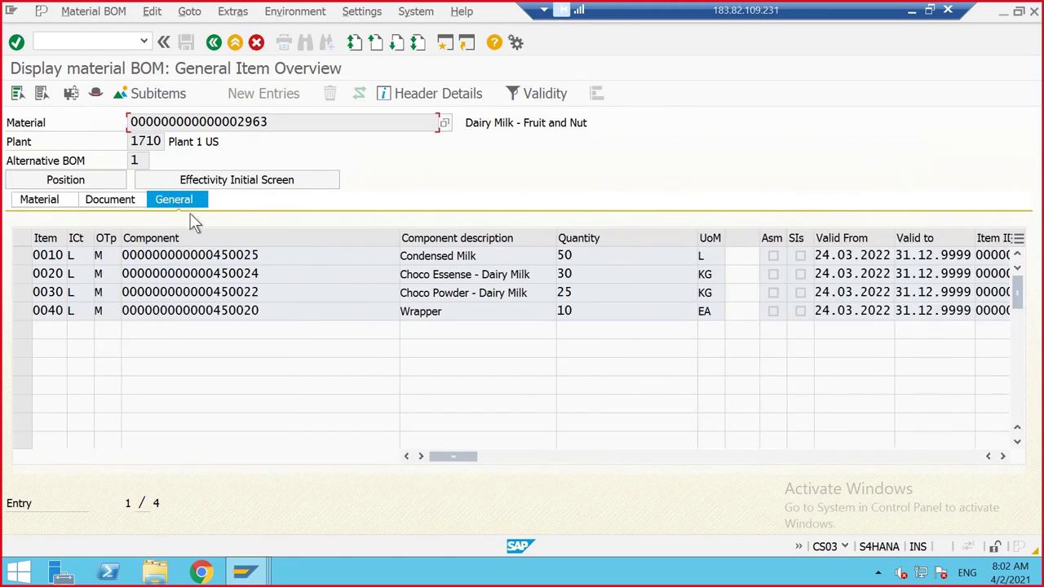
pyautogui.doubleClick(65, 255)
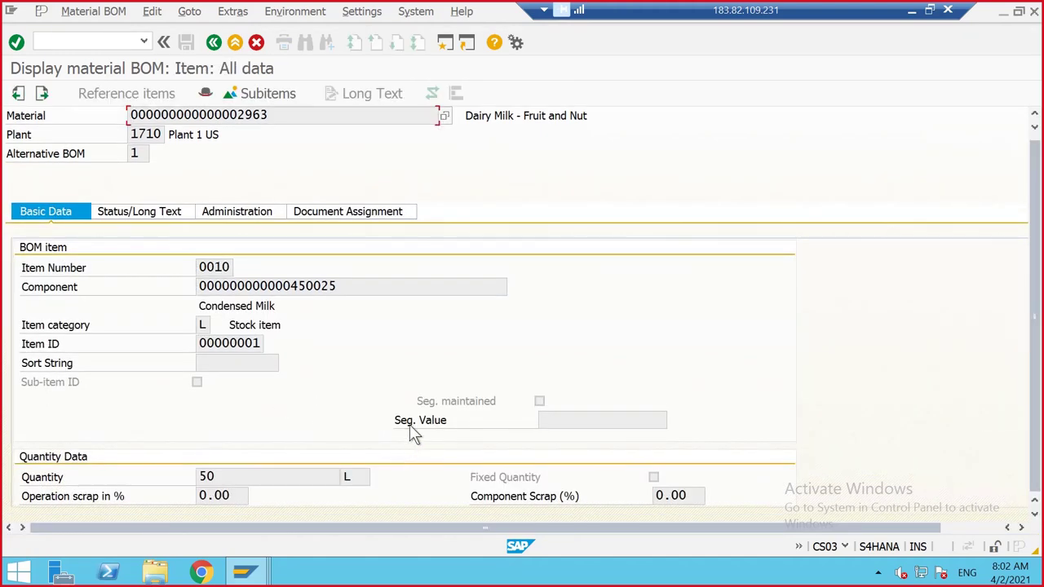
pyautogui.click(162, 212)
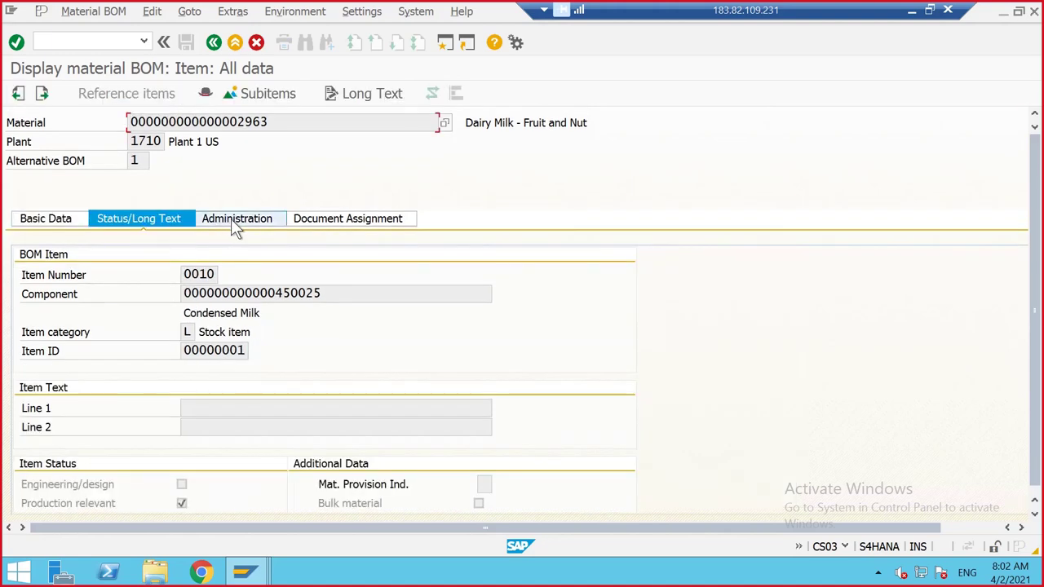
pyautogui.scroll(-1, 287, 302)
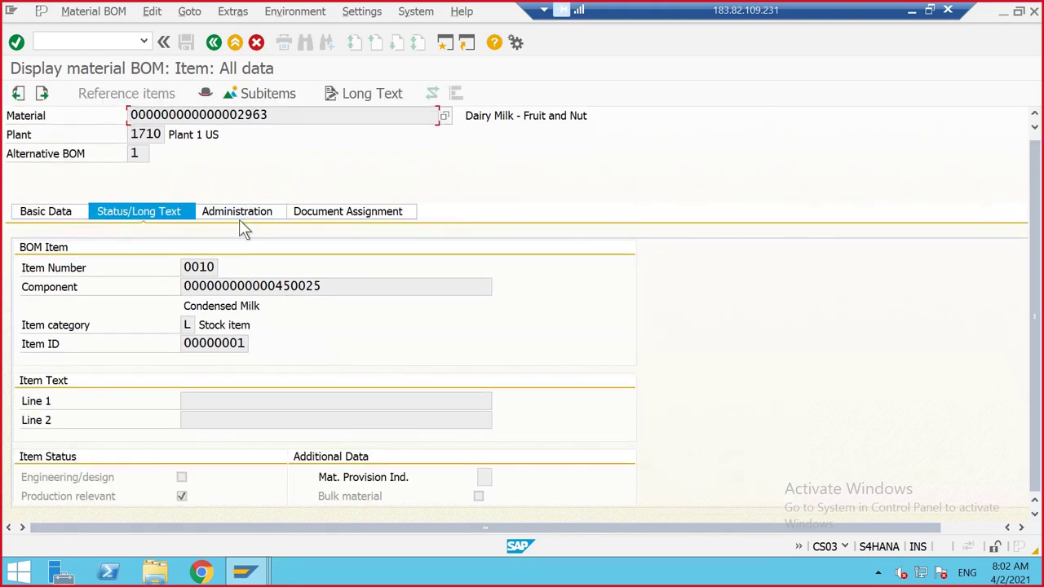
pyautogui.click(214, 44)
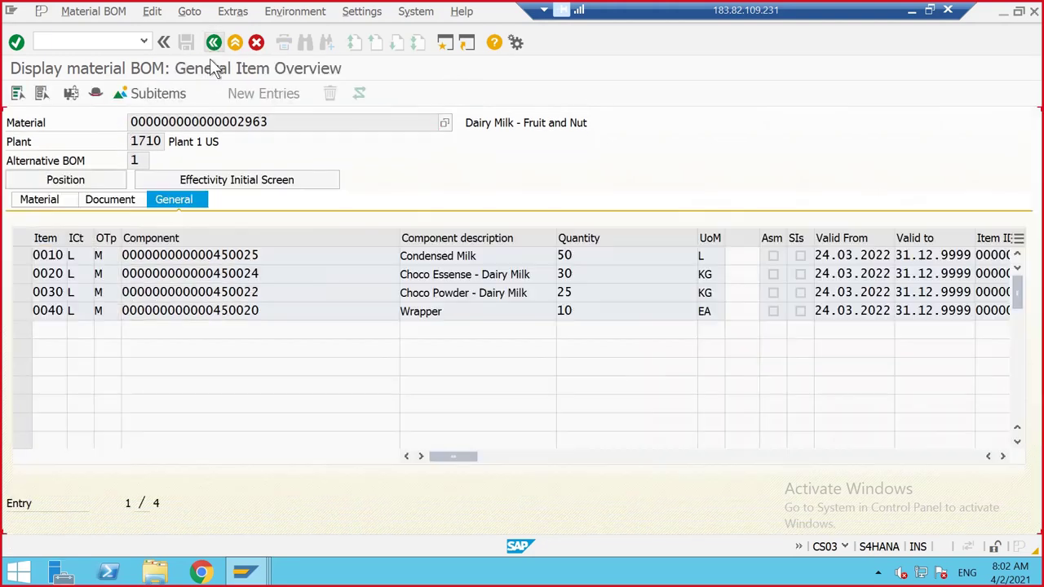
pyautogui.click(93, 45)
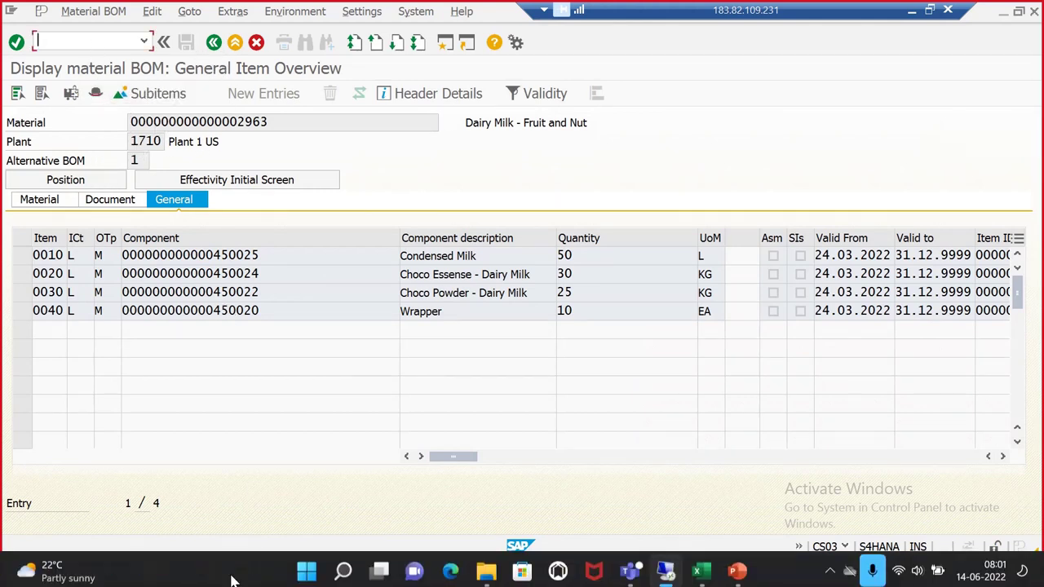
# - Switch to the production order being created and display work center MIXING1 from its operation overview
pyautogui.moveTo(244, 571)
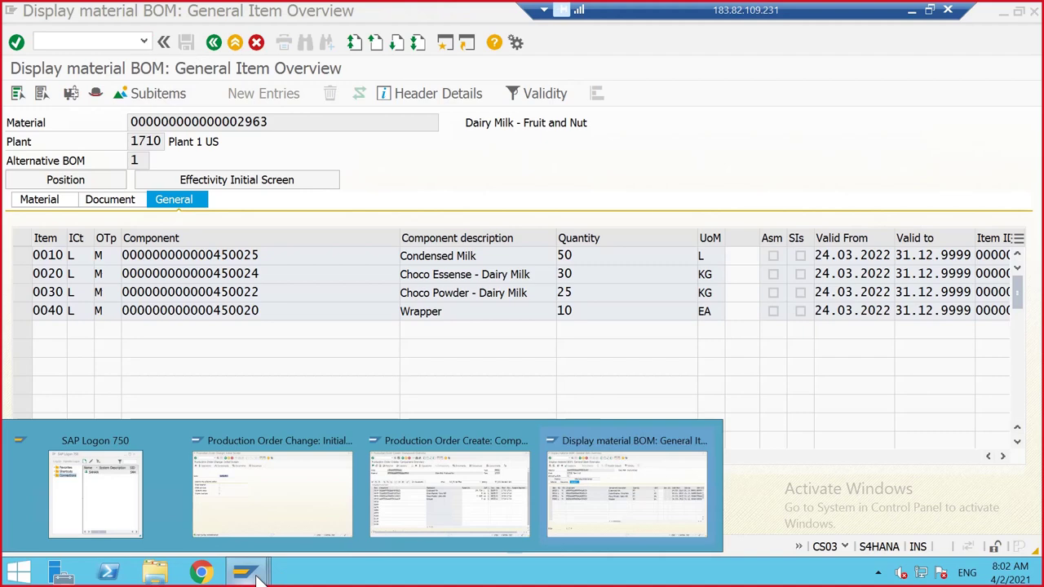
pyautogui.click(400, 489)
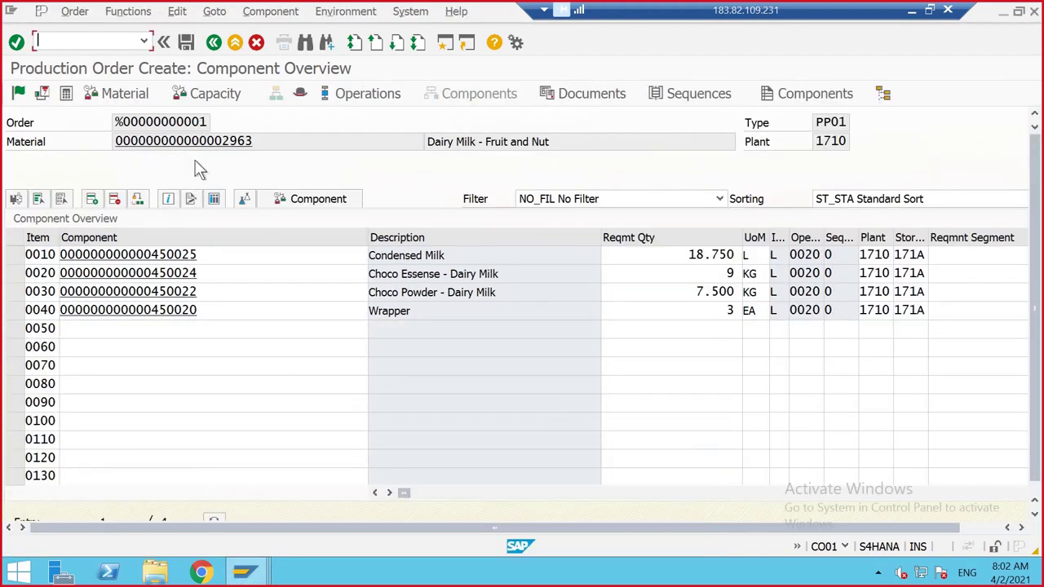
pyautogui.click(363, 95)
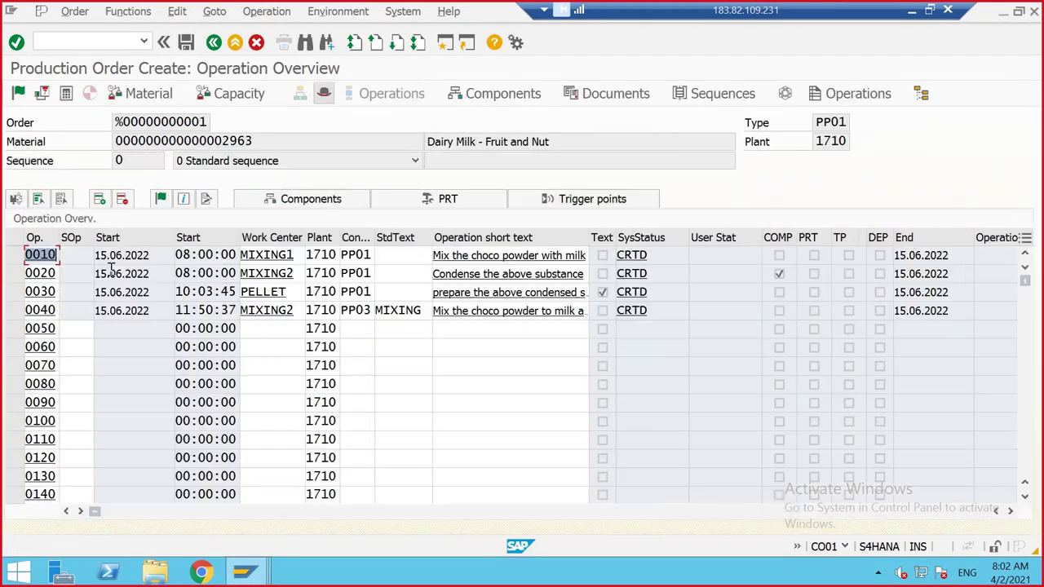
pyautogui.click(245, 256)
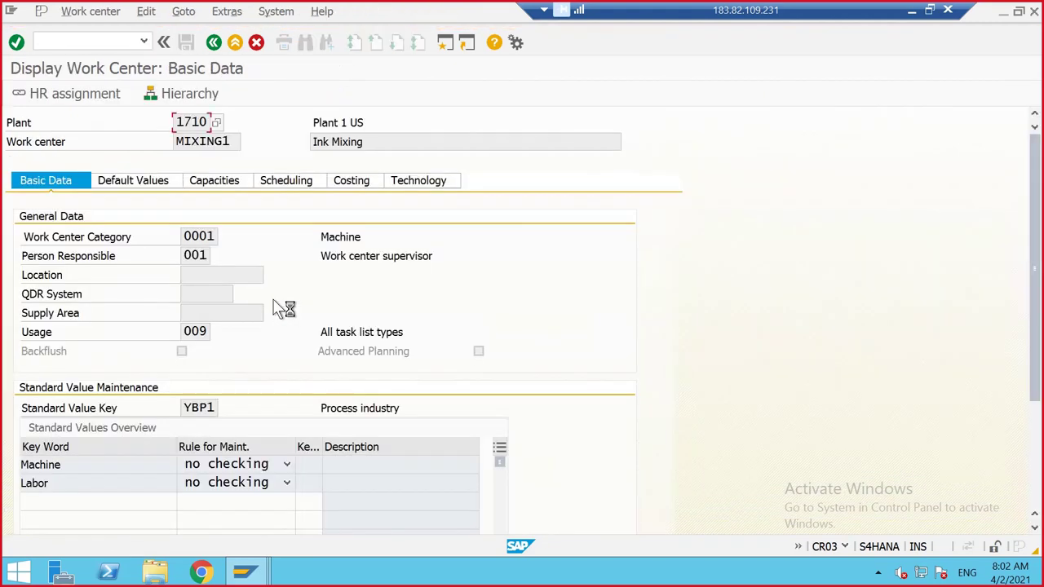
# - List the possible production supply areas and their storage locations for work center MIXING1, then return to the order's operations
pyautogui.click(211, 313)
pyautogui.click(270, 317)
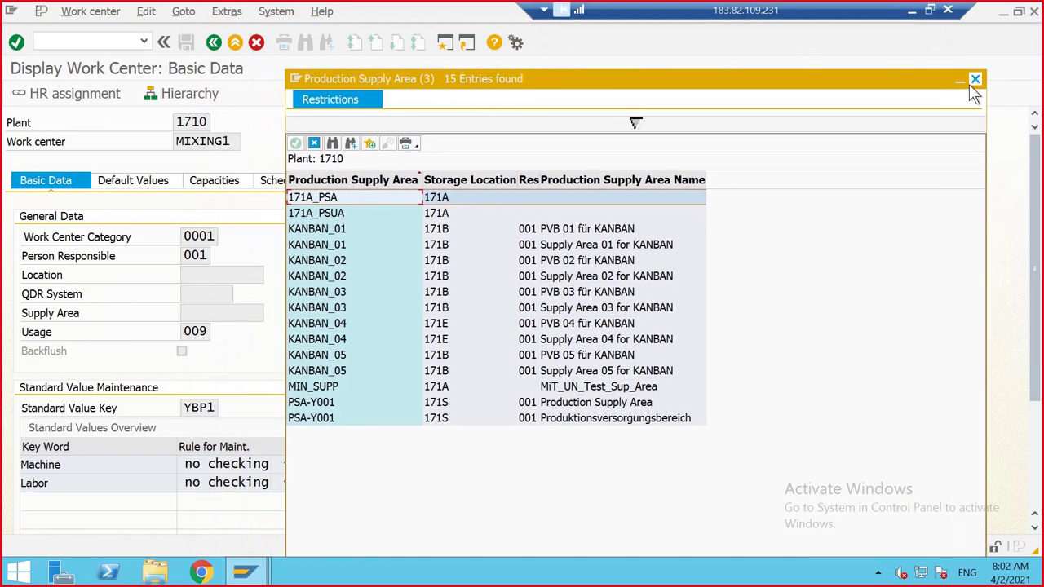
pyautogui.click(975, 79)
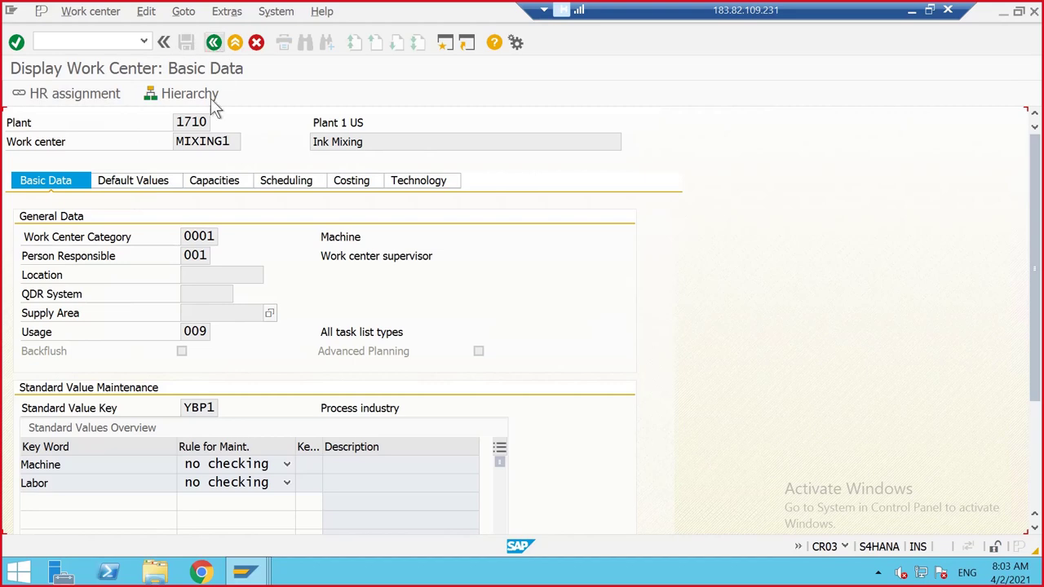
pyautogui.click(211, 41)
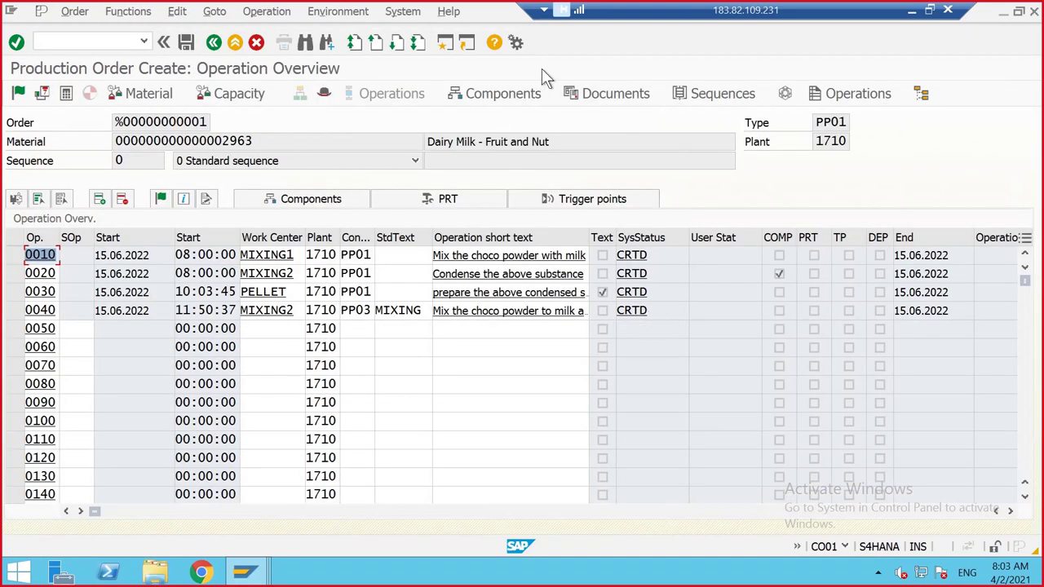
# - Show the order's component overview, check the components' storage locations and widen that column to fit its heading
pyautogui.click(512, 98)
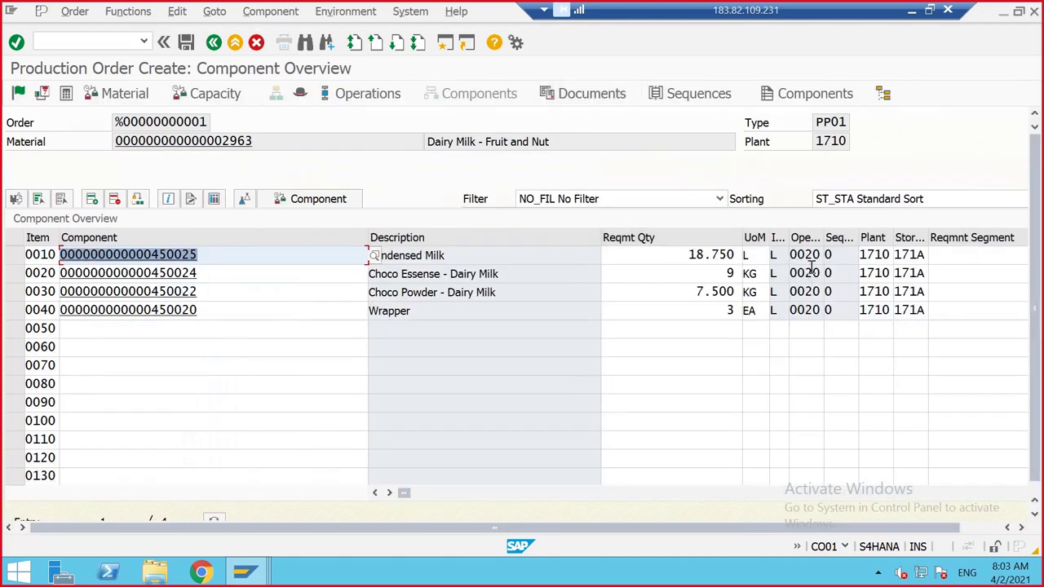
pyautogui.click(907, 260)
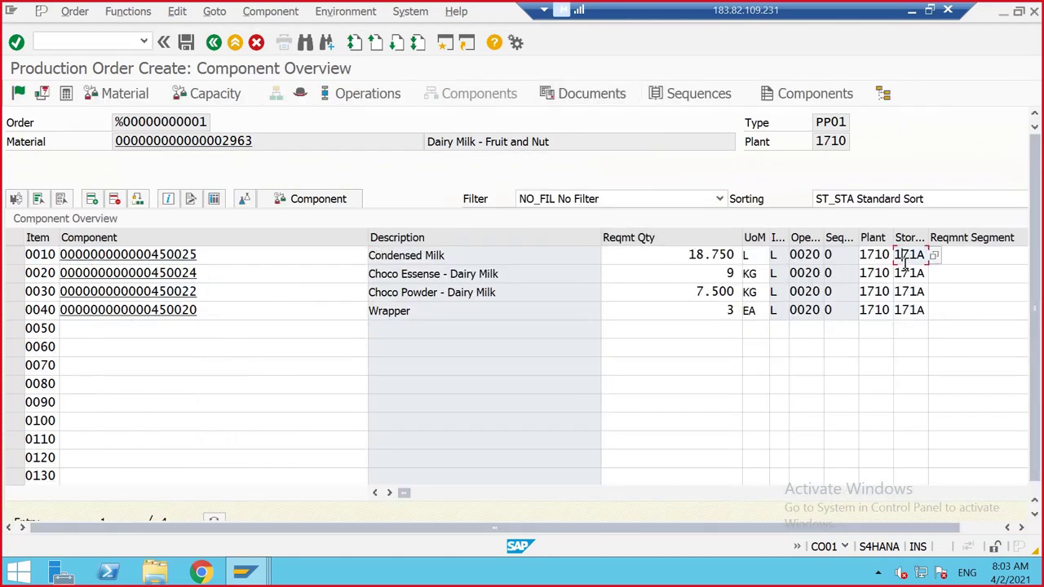
pyautogui.click(912, 291)
pyautogui.click(912, 272)
pyautogui.click(913, 256)
pyautogui.click(922, 275)
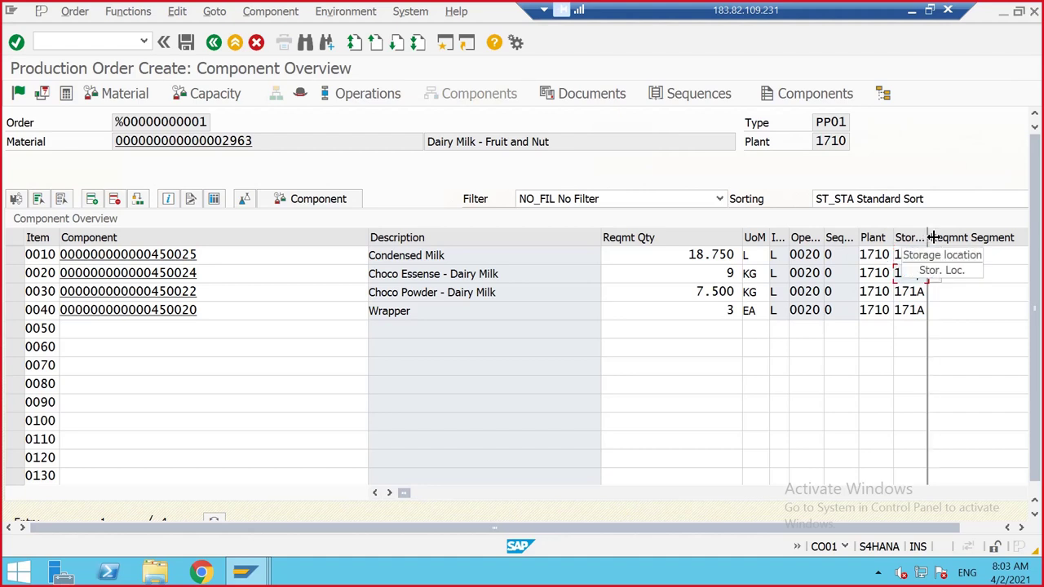
pyautogui.moveTo(930, 236); pyautogui.dragTo(895, 273)
pyautogui.click(895, 272)
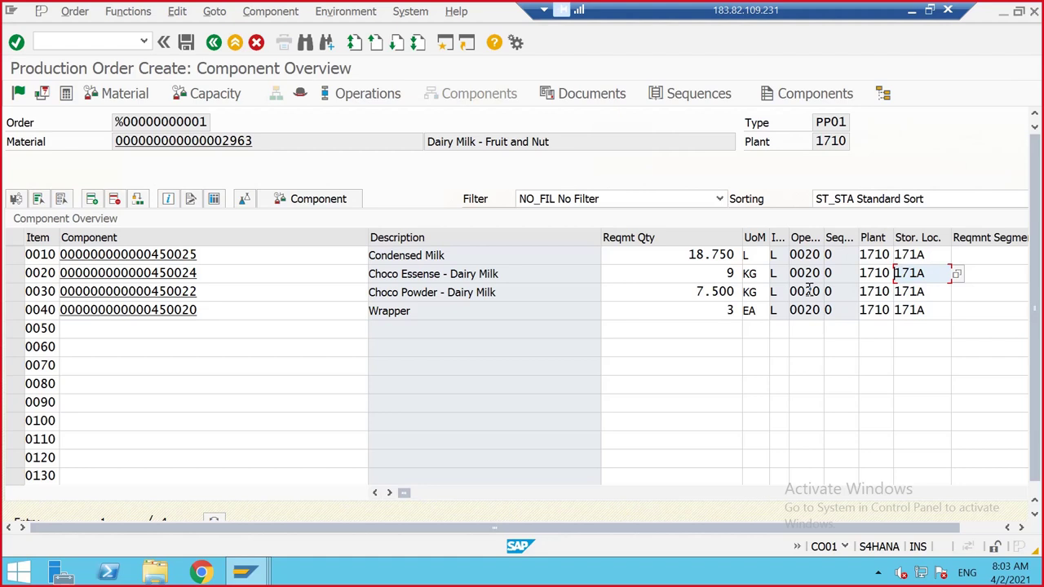
pyautogui.click(724, 310)
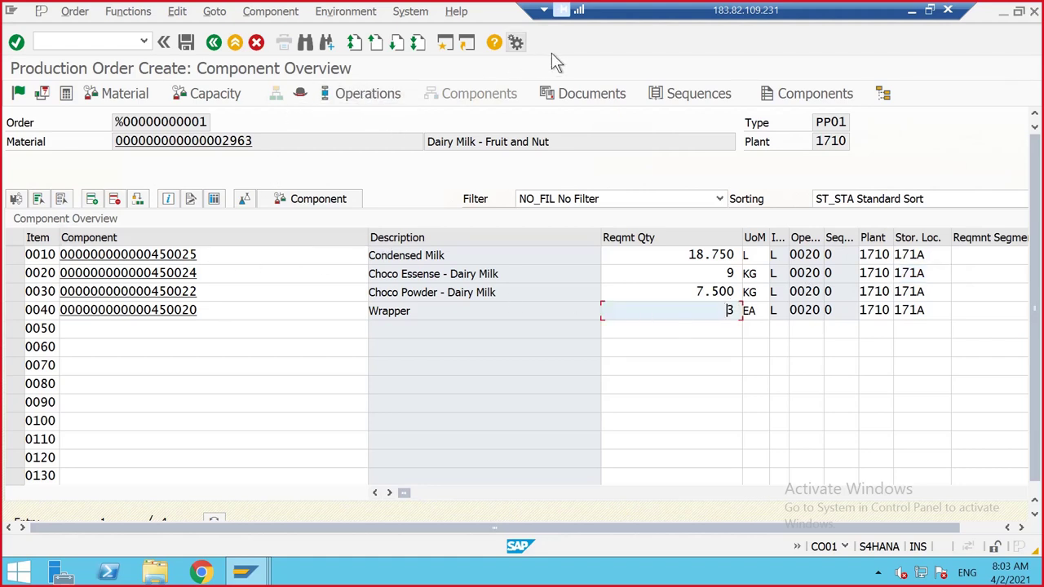
# - Examine the further columns of the order's operation overview and component overview, including the backflush indicators
pyautogui.click(374, 96)
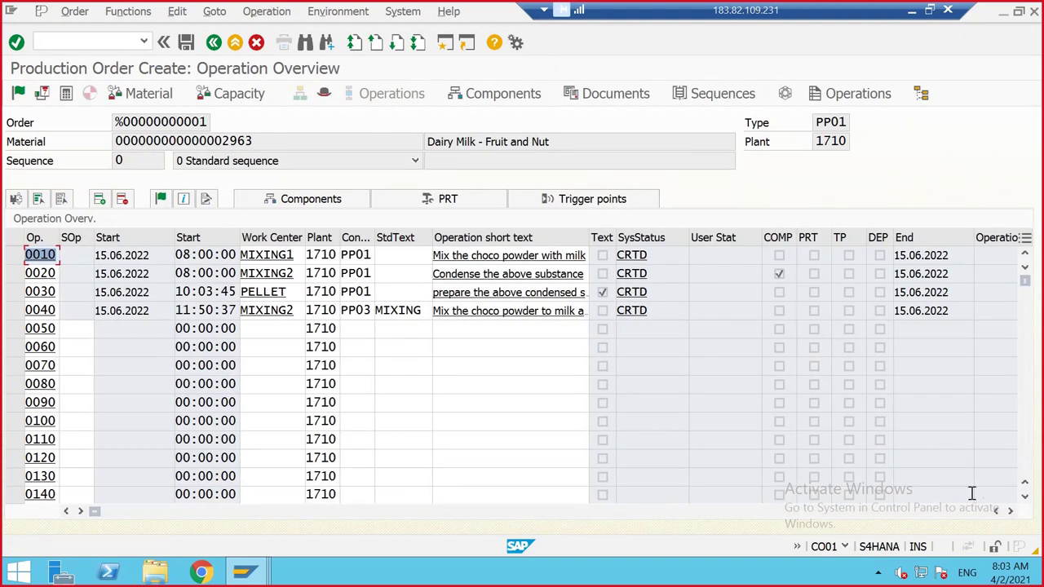
pyautogui.click(1010, 511)
pyautogui.click(1011, 511)
pyautogui.click(1010, 511)
pyautogui.click(1010, 511)
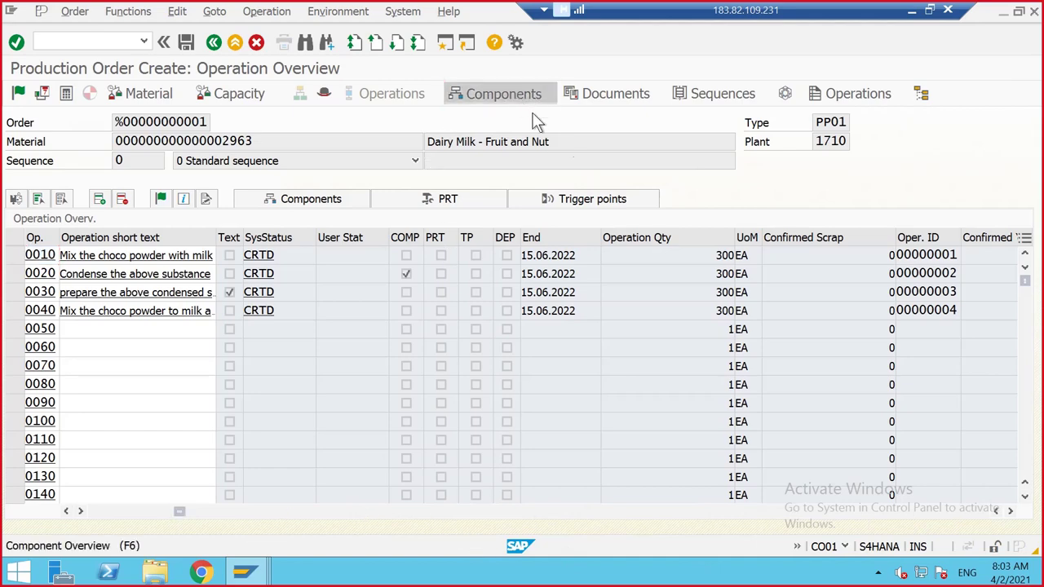
pyautogui.click(504, 93)
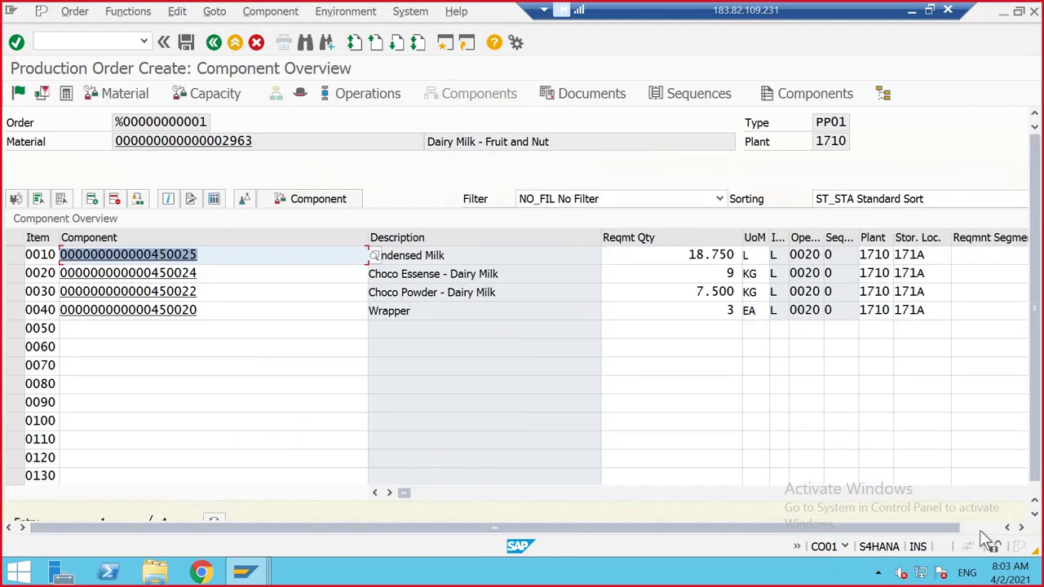
pyautogui.click(987, 529)
pyautogui.click(1005, 494)
pyautogui.click(1005, 494)
pyautogui.click(1004, 494)
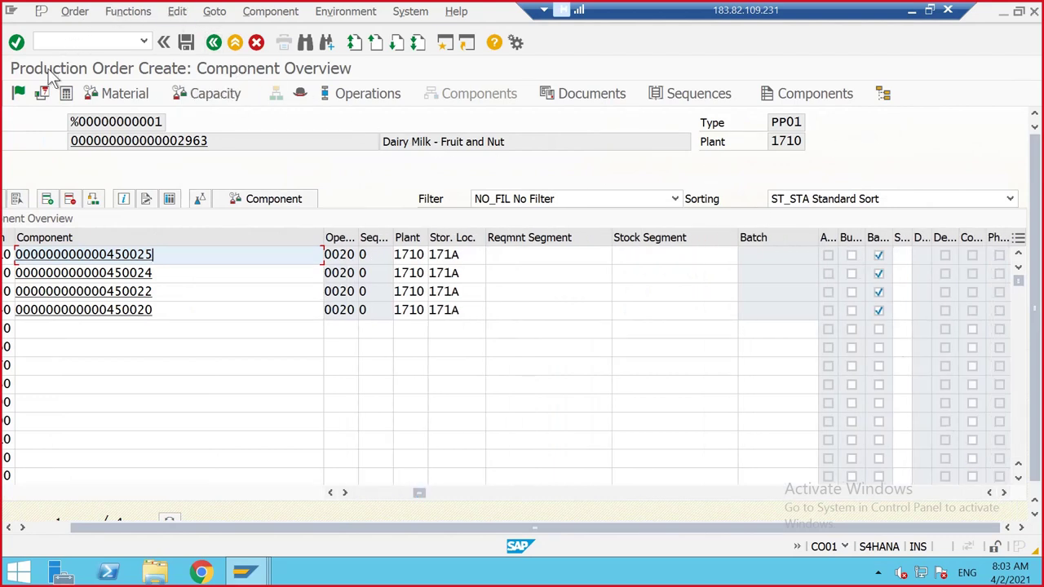
# - Release the production order despite the missing profit center and save it despite the cost calculation error
pyautogui.click(18, 93)
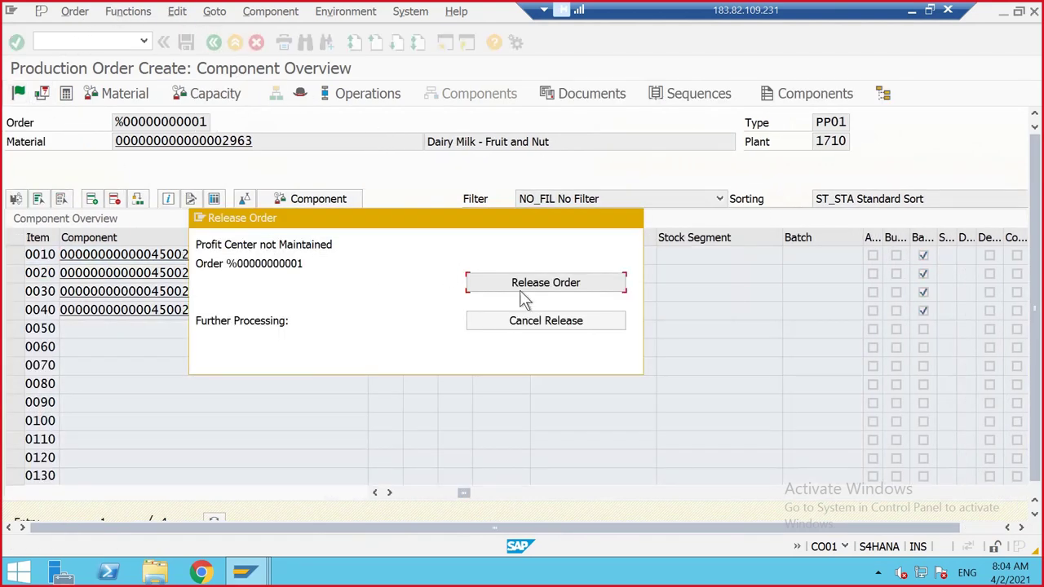
pyautogui.click(519, 287)
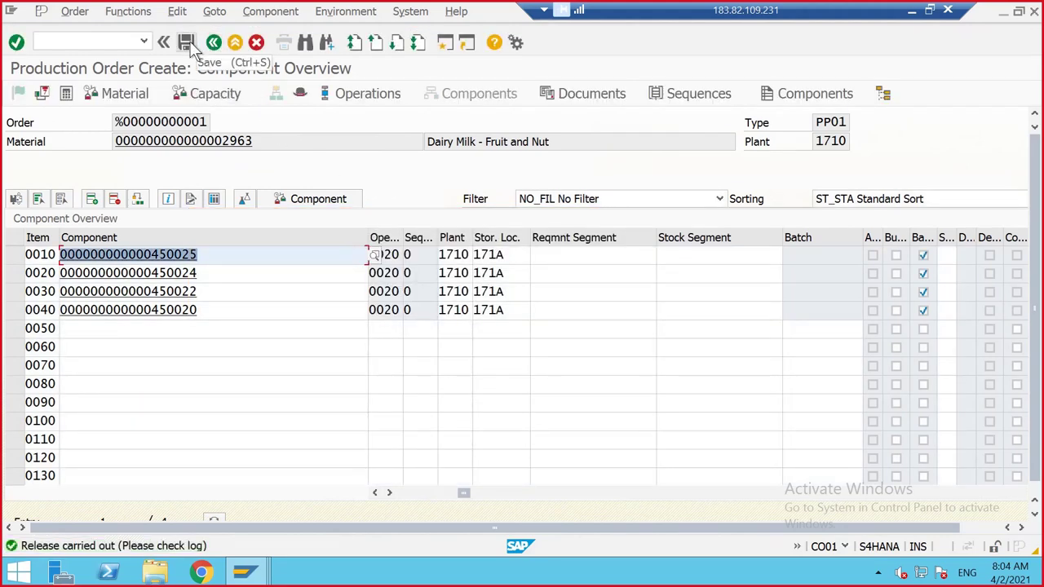
pyautogui.click(187, 44)
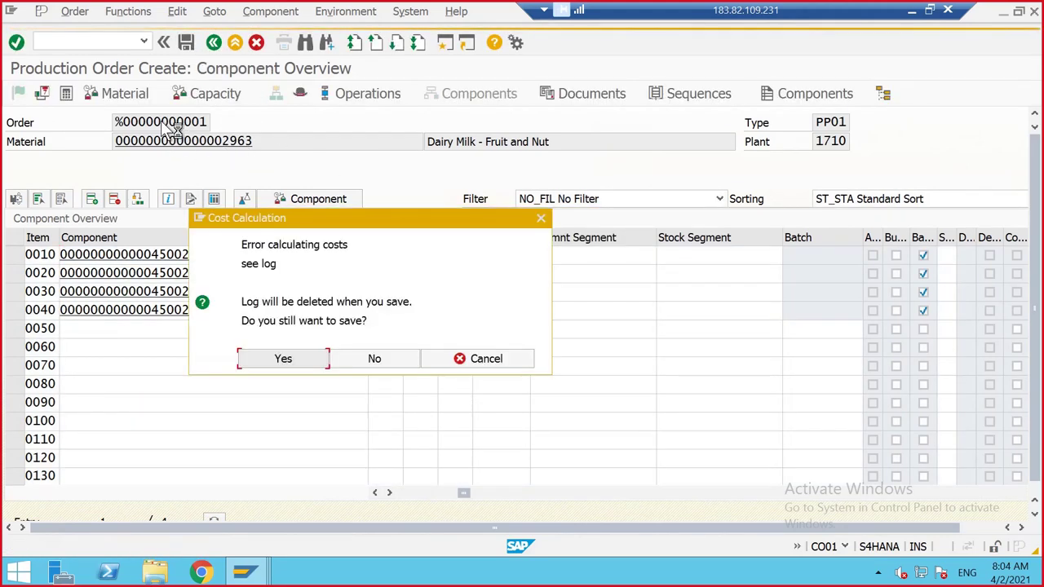
pyautogui.click(282, 364)
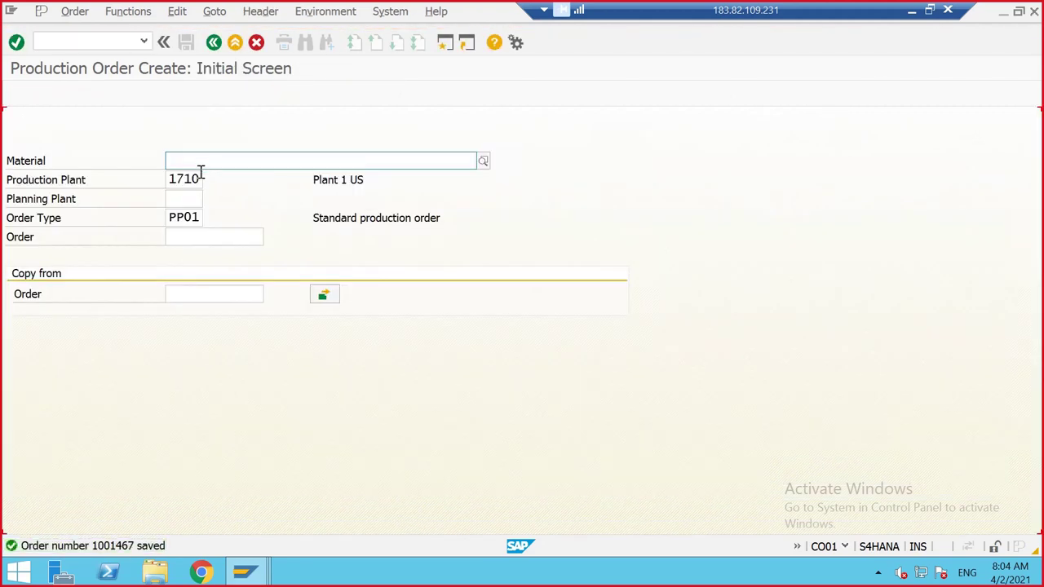
# - Start transaction CO15 and open the confirmation of the newly saved production order
pyautogui.click(64, 42)
pyautogui.write('/NC')
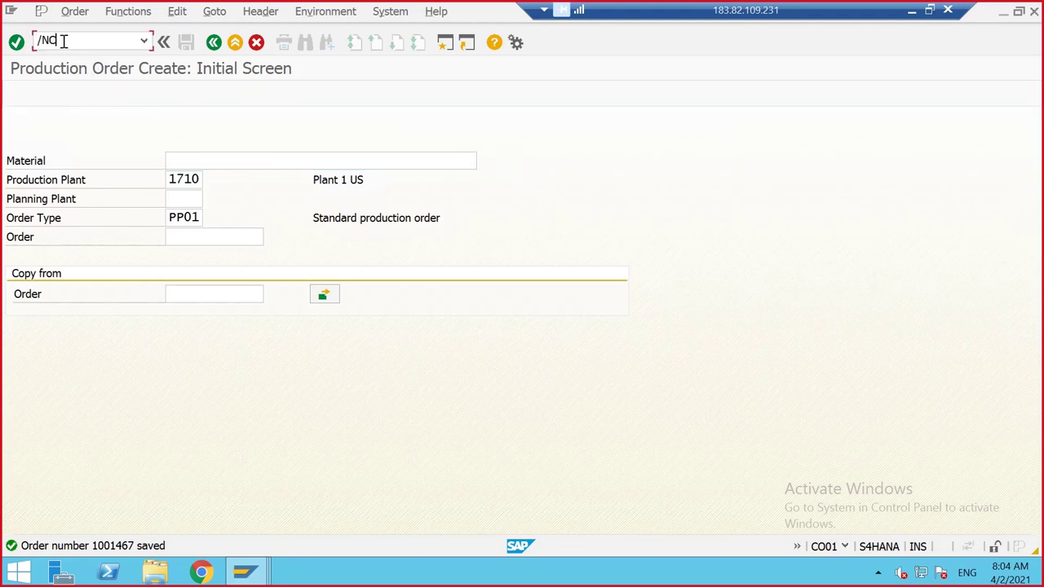
pyautogui.write('O0')
pyautogui.press('Return')
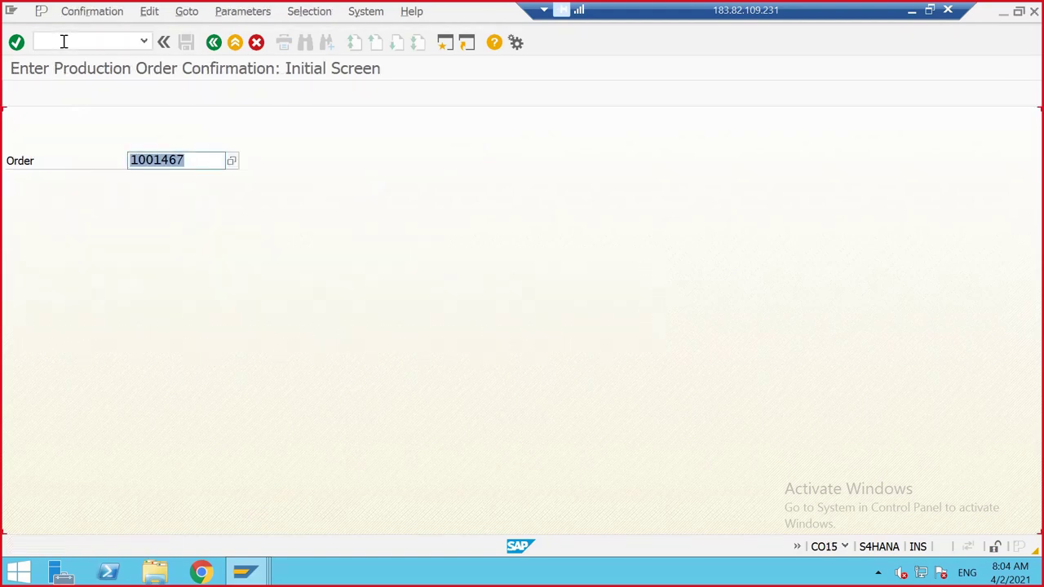
pyautogui.click(185, 160)
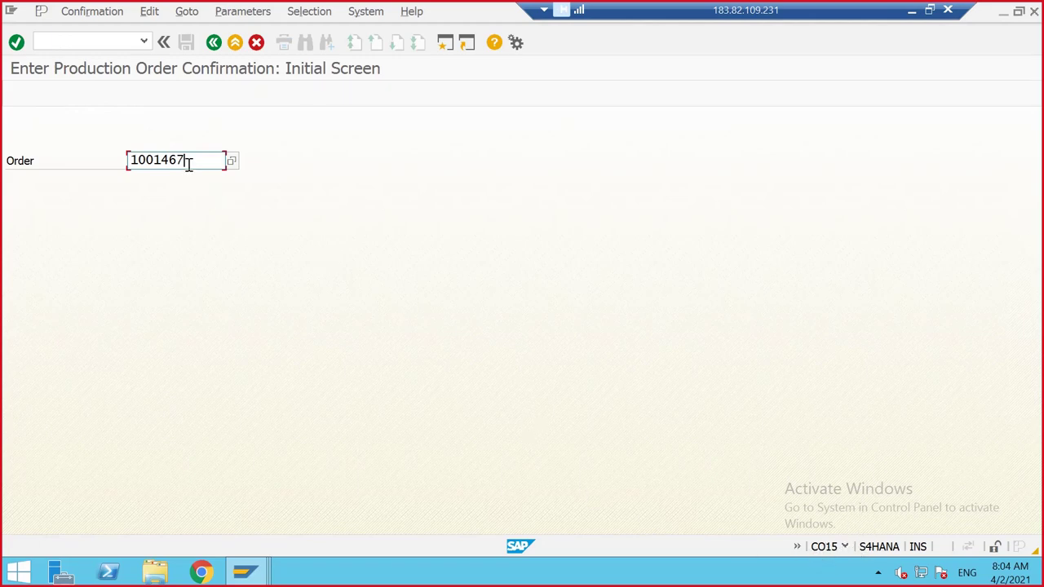
pyautogui.press('Return')
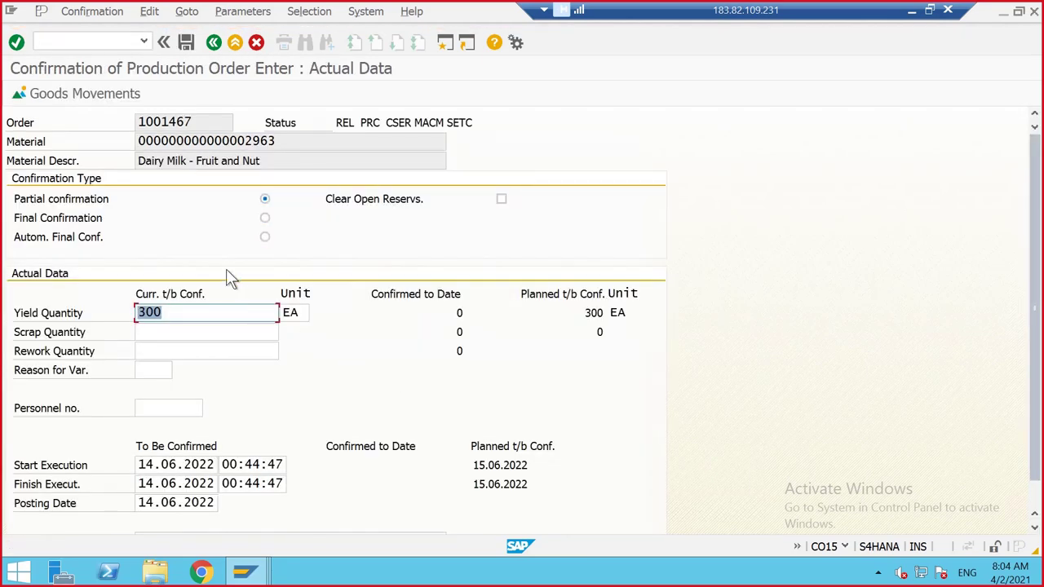
# - Set the confirmation type to final confirmation with open reservations cleared, keeping the proposed yield quantity of 300 EA
pyautogui.click(264, 219)
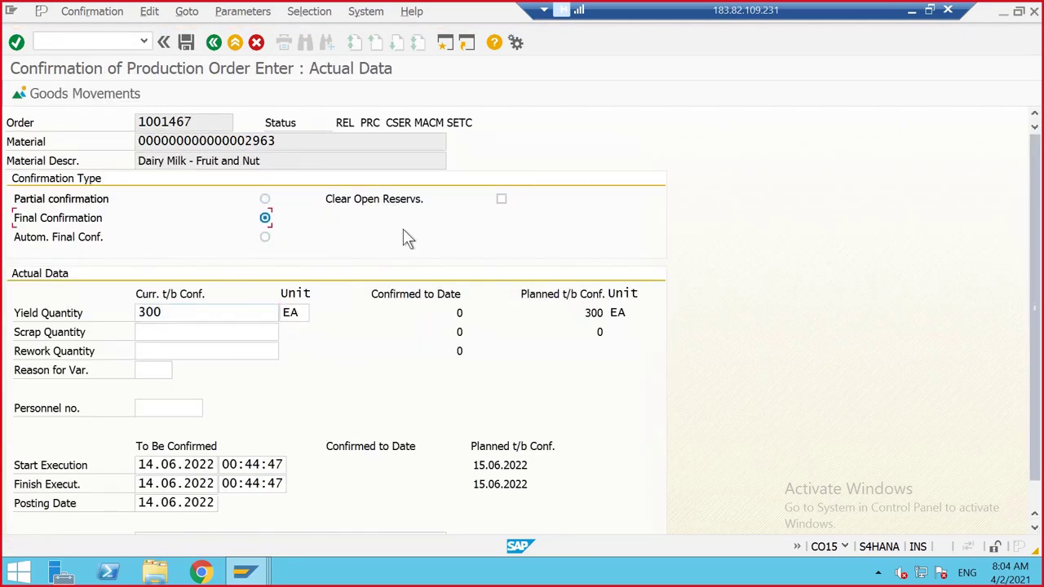
pyautogui.click(501, 200)
pyautogui.click(229, 312)
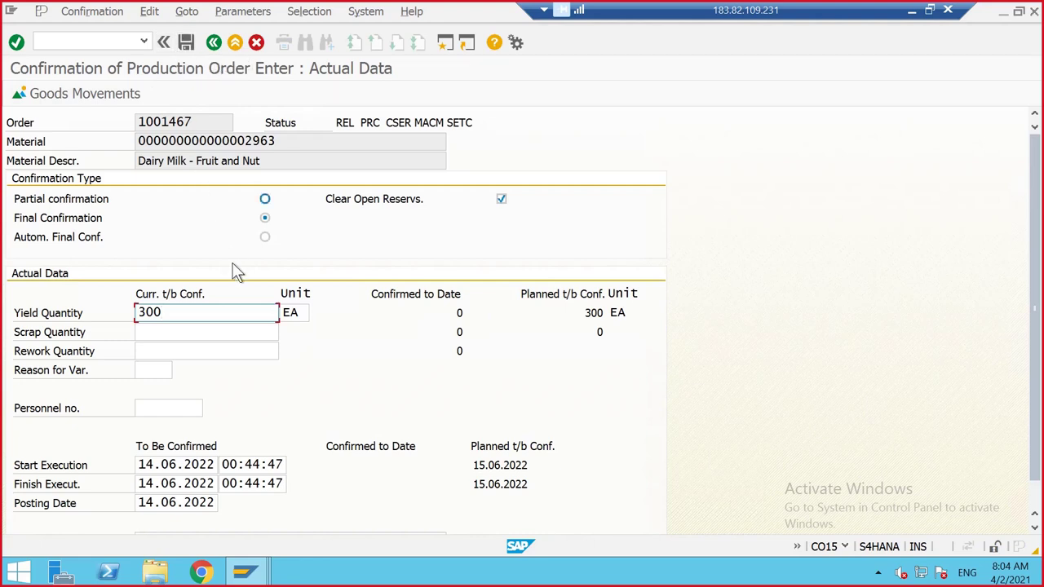
# - Save the confirmation, leave the message log and choose to correct the goods movement errors
pyautogui.click(186, 43)
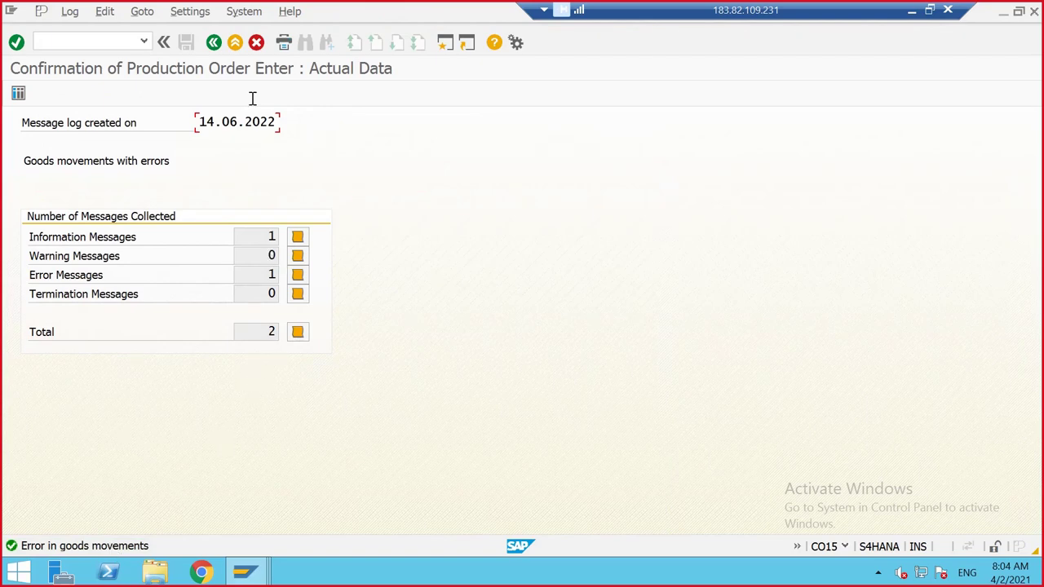
pyautogui.click(214, 44)
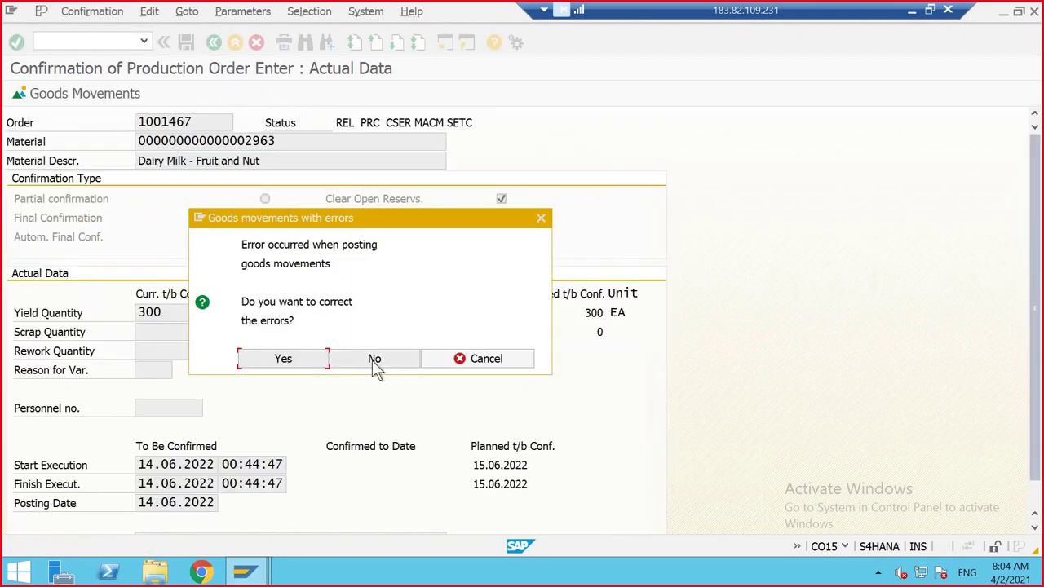
pyautogui.click(292, 358)
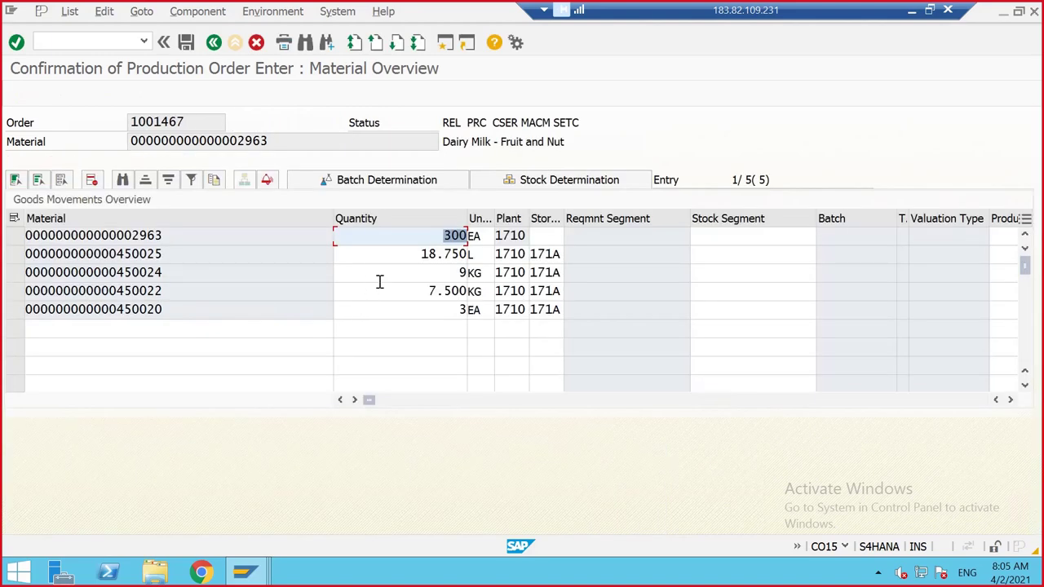
# - Set storage location 171A for the finished material 2963 in the goods movements overview and save the confirmation
pyautogui.click(554, 238)
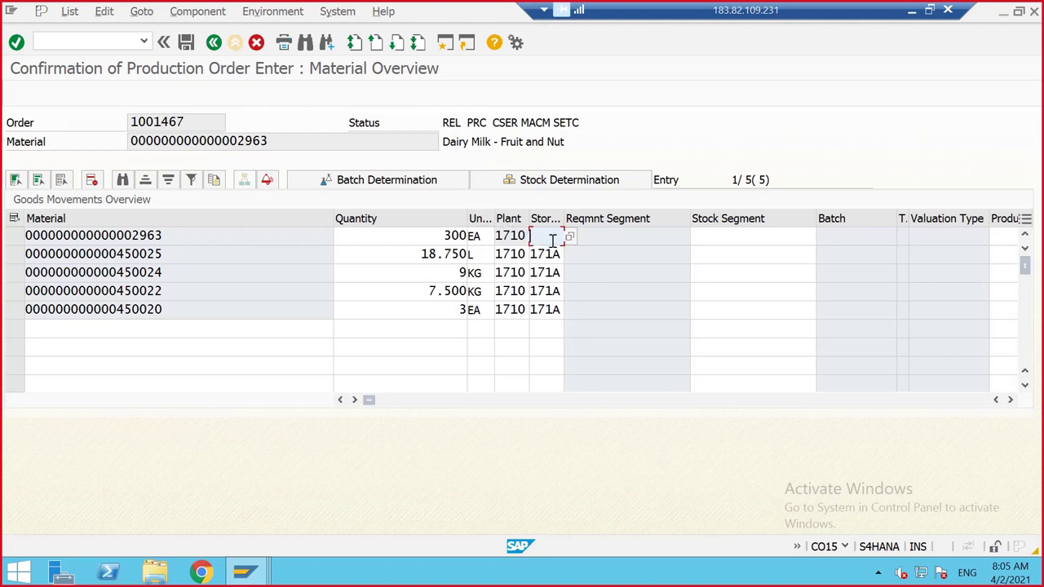
pyautogui.write('171')
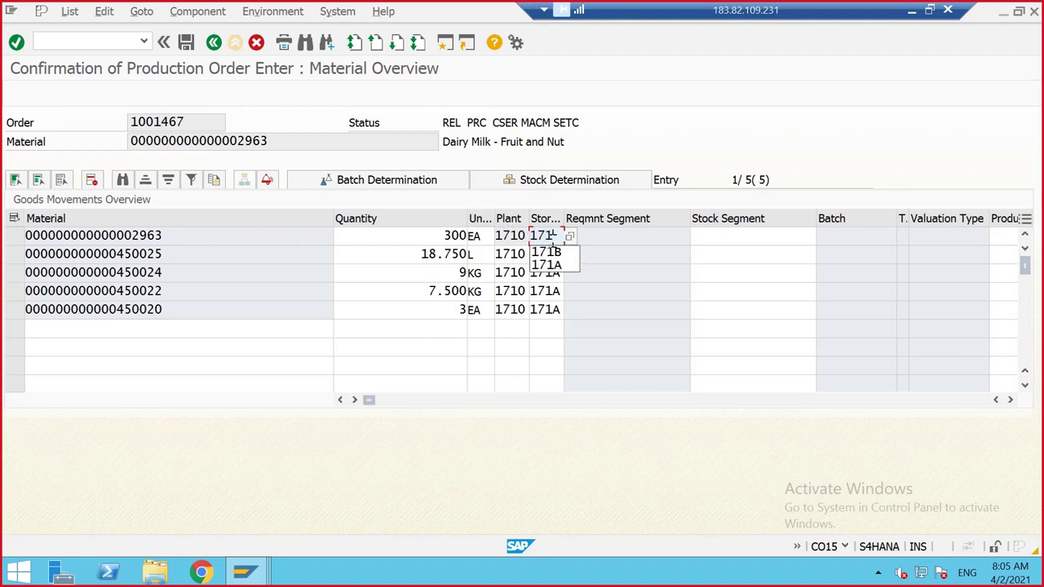
pyautogui.write('A')
pyautogui.doubleClick(553, 236)
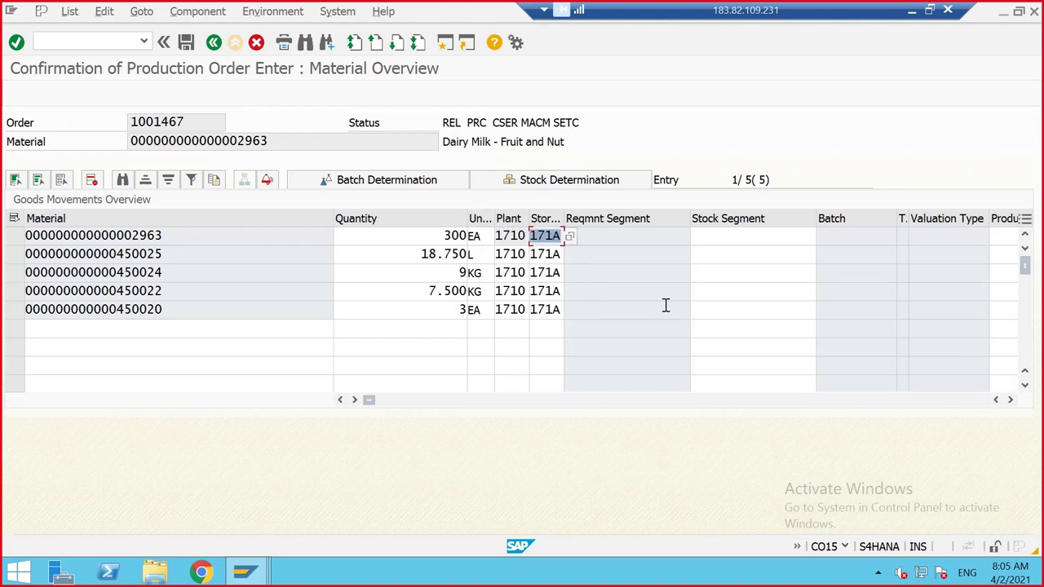
pyautogui.click(186, 42)
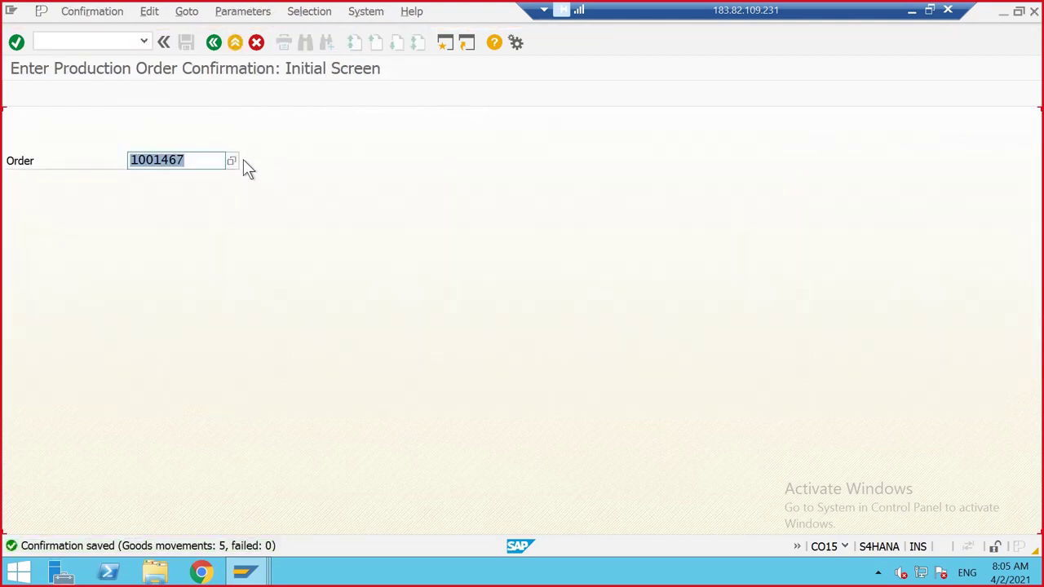
# - Start transaction CO03 and display the confirmed production order
pyautogui.click(128, 43)
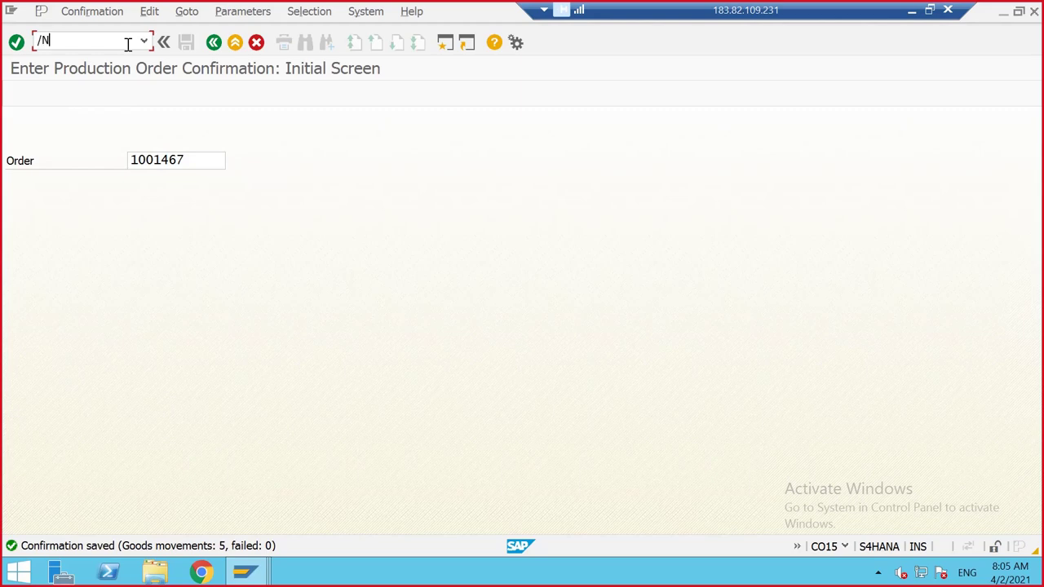
pyautogui.write('/NCO03')
pyautogui.press('Return')
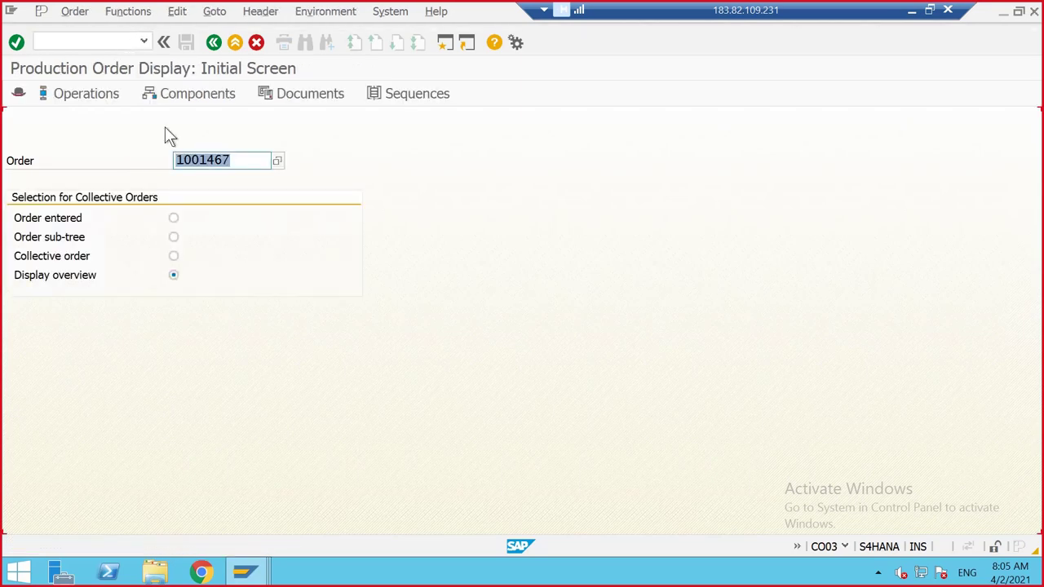
pyautogui.press('Return')
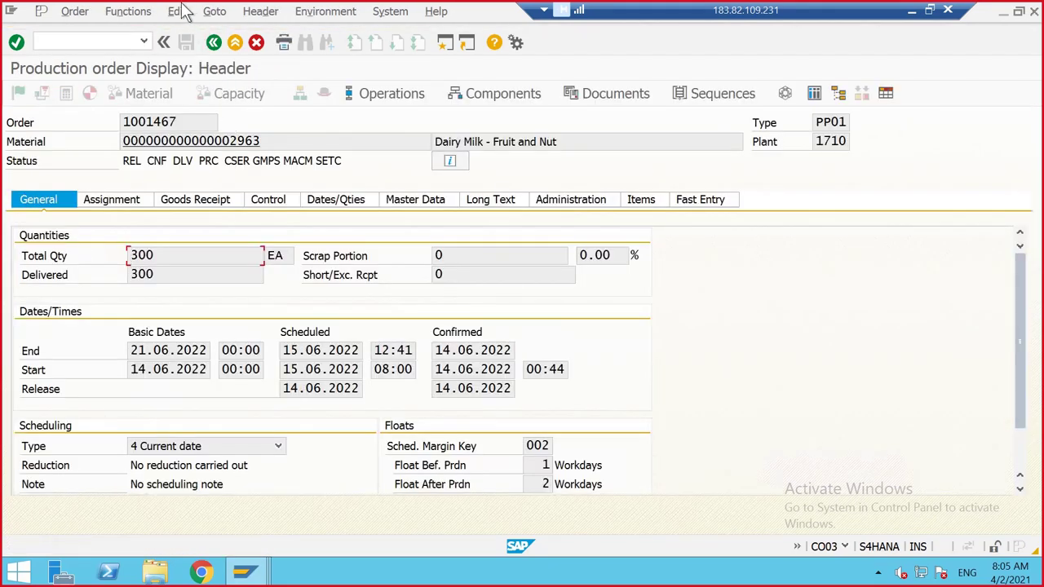
# - Open the order's documented goods movements and check the movement types of the components and the finished material
pyautogui.click(177, 12)
pyautogui.moveTo(214, 12)
pyautogui.click(269, 138)
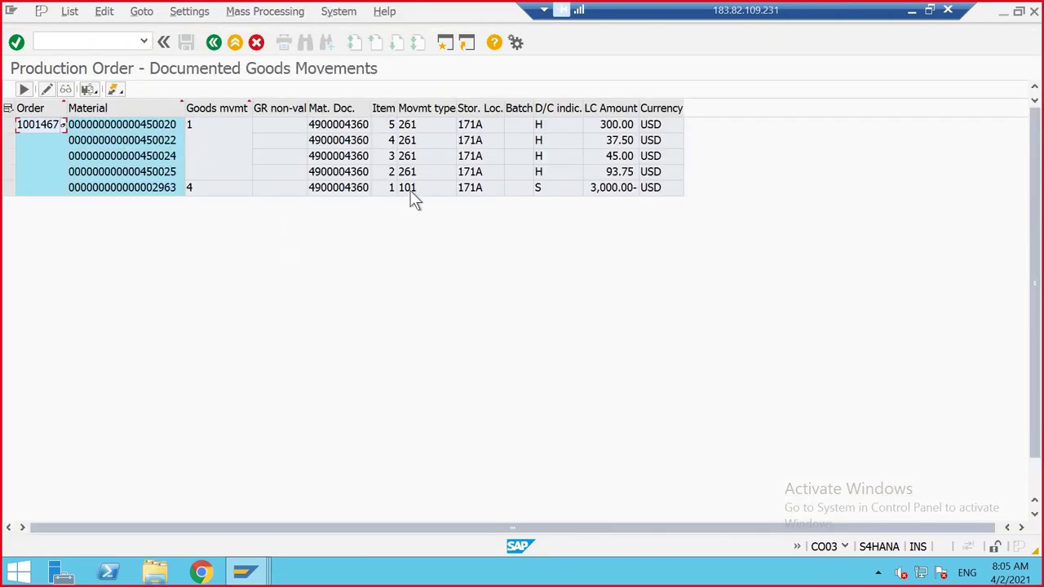
pyautogui.click(433, 172)
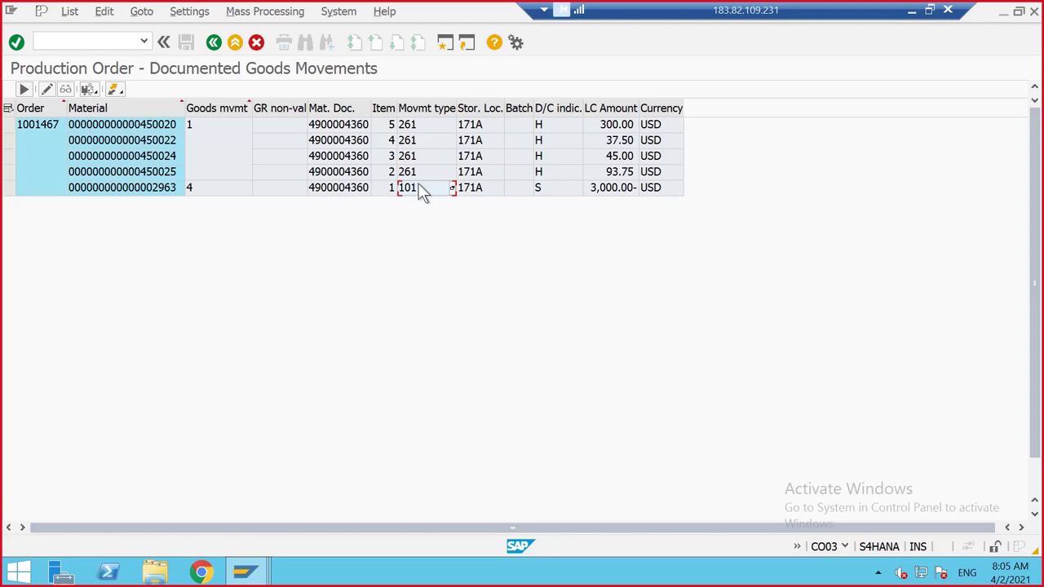
# - Return to the operation overview and look up the control key details of operation 0040, including automatic goods receipt
pyautogui.click(214, 43)
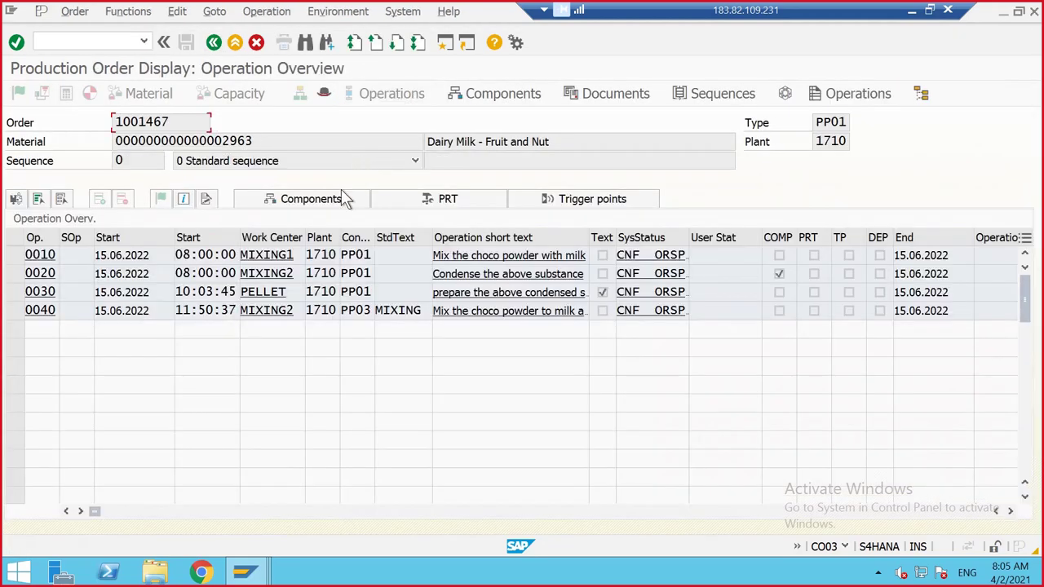
pyautogui.click(361, 313)
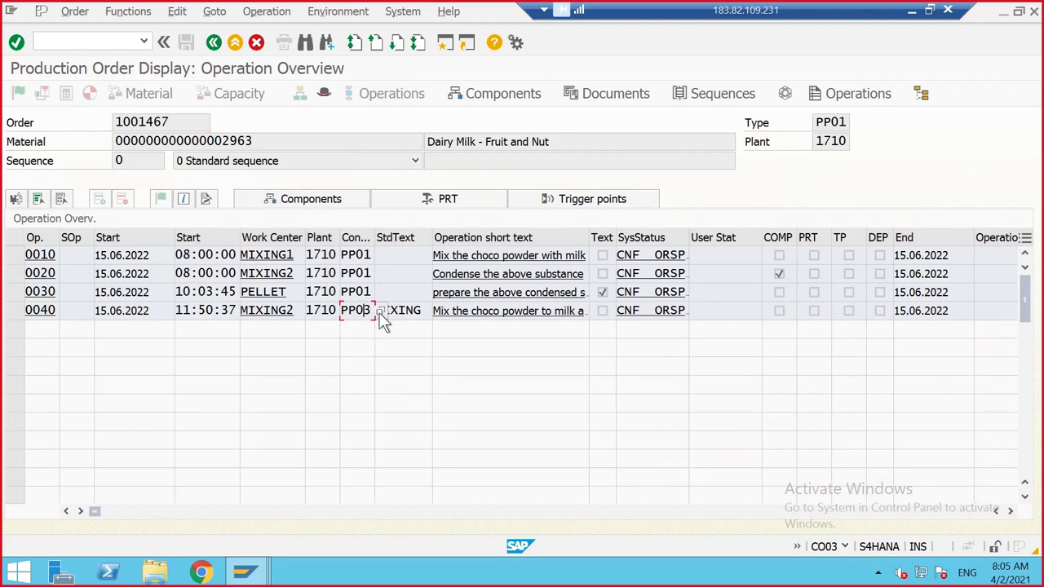
pyautogui.click(383, 321)
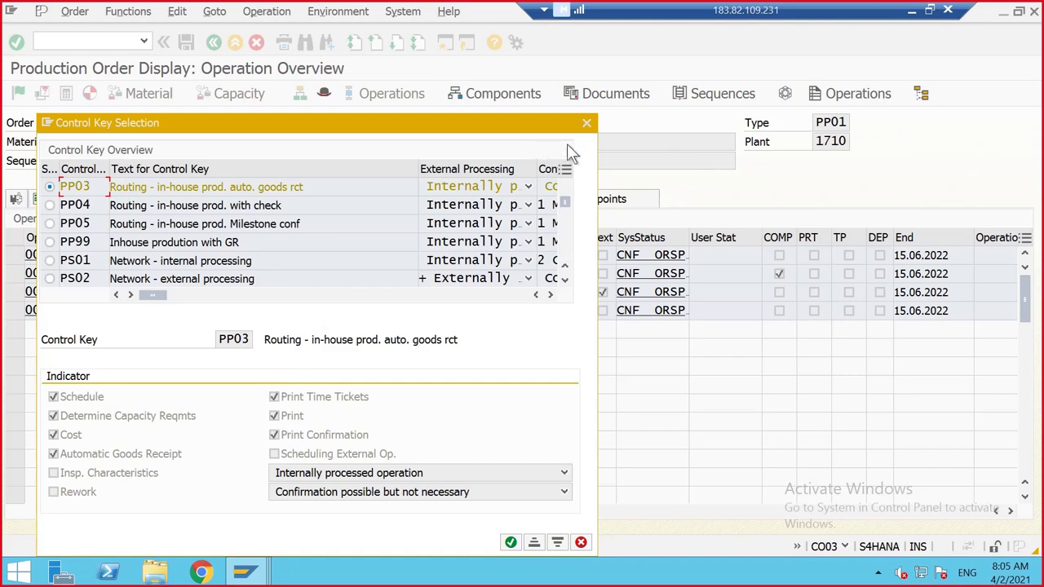
pyautogui.click(586, 122)
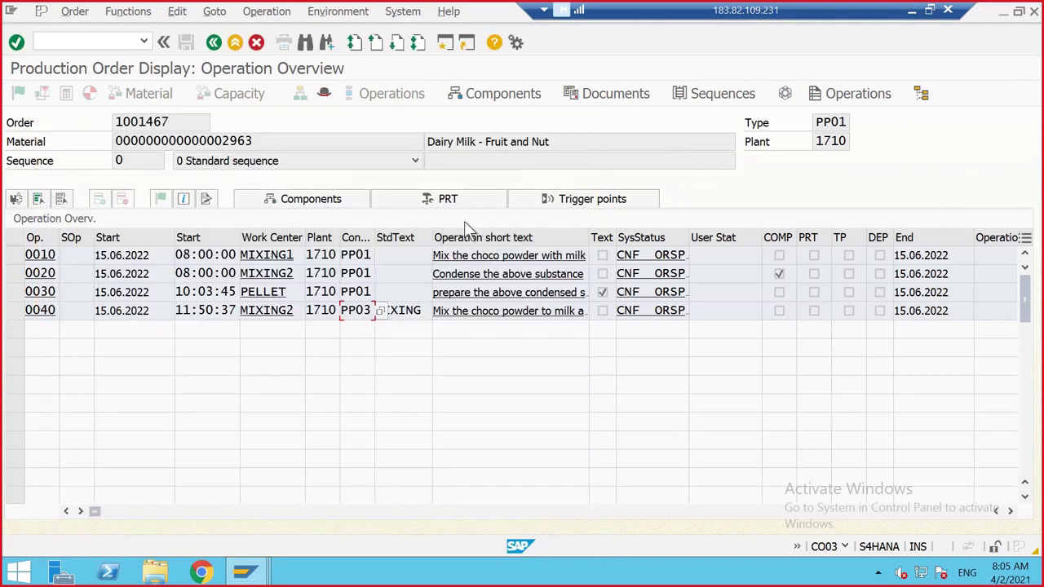
# - Widen the Control Key column in the operation overview and check the keys of operations 0030 and 0040
pyautogui.moveTo(375, 234); pyautogui.dragTo(421, 234)
pyautogui.click(379, 300)
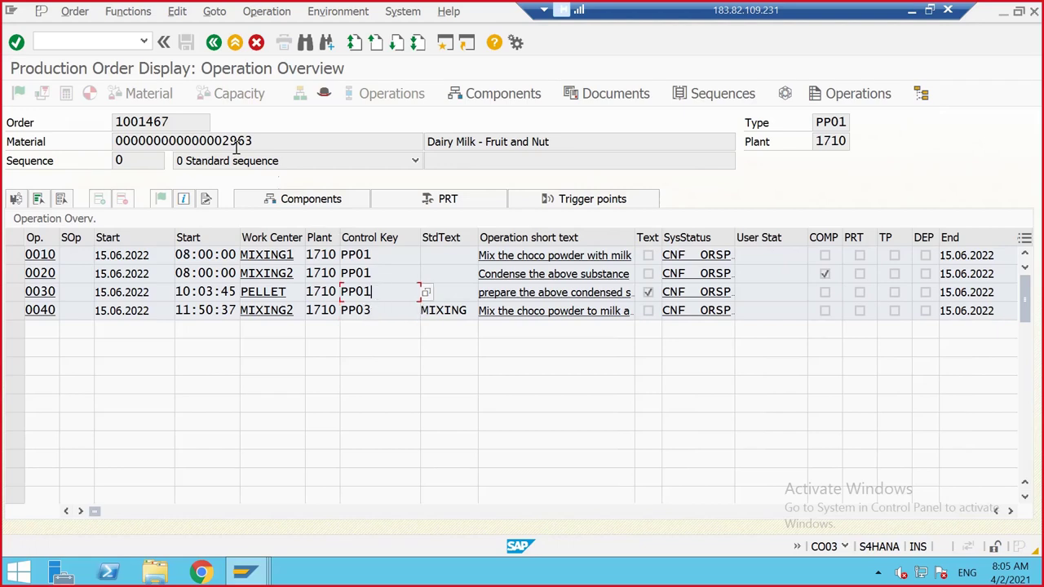
pyautogui.click(116, 47)
pyautogui.click(374, 313)
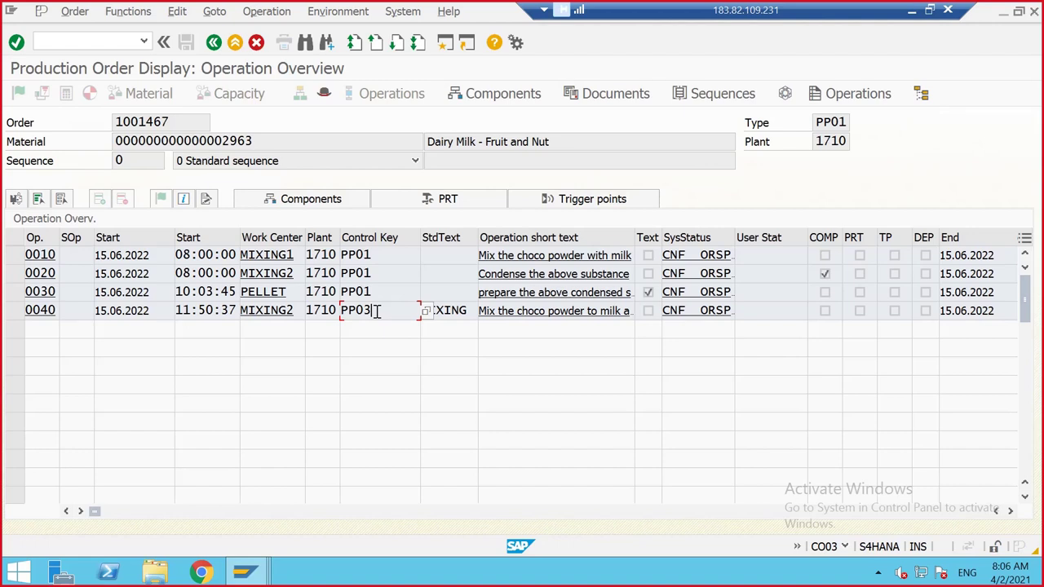
pyautogui.click(117, 44)
# - Open the order's component overview and check the backflush indicators of its components
pyautogui.click(504, 93)
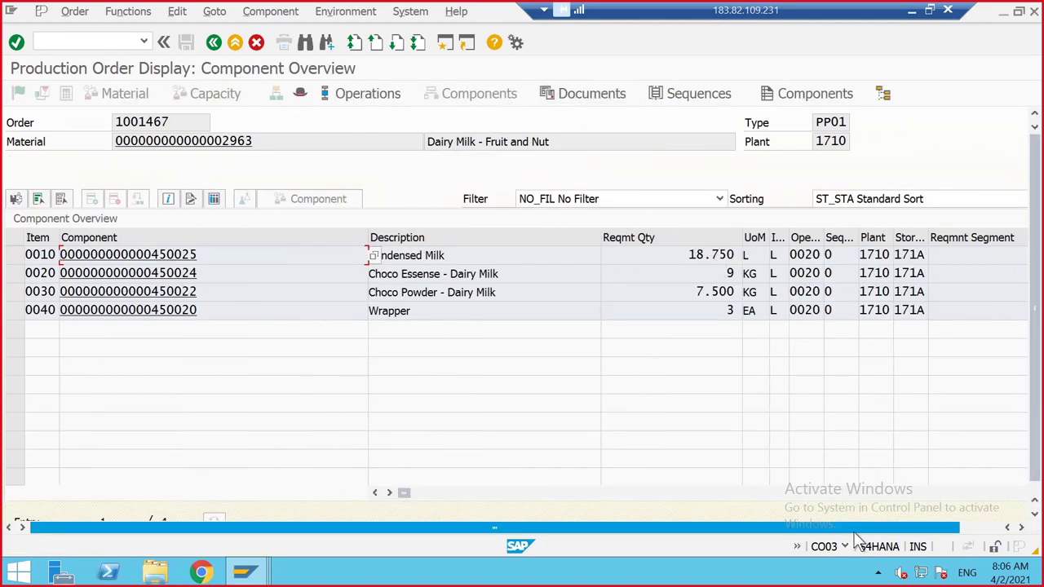
pyautogui.click(950, 527)
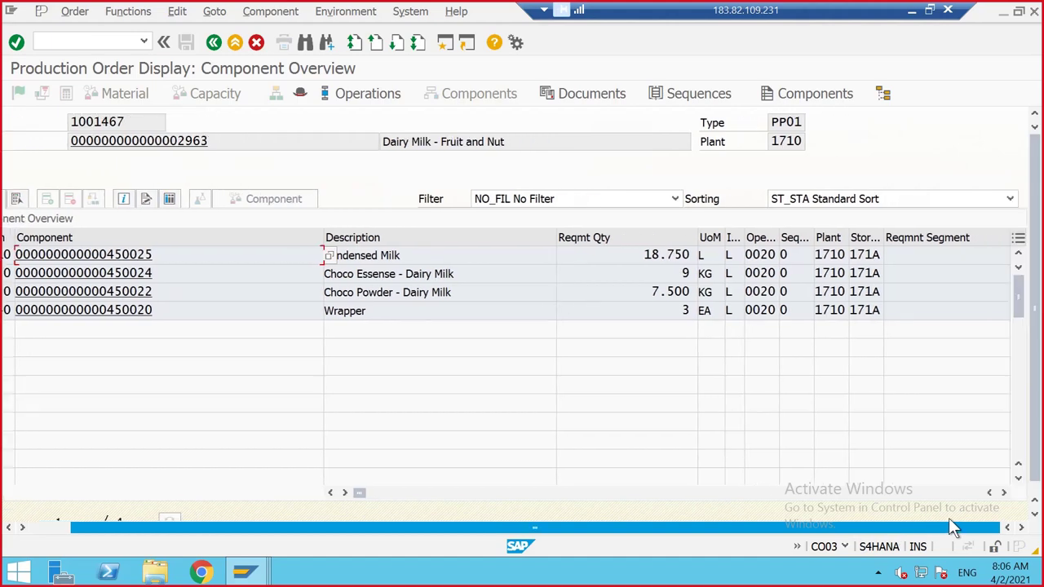
pyautogui.click(1004, 493)
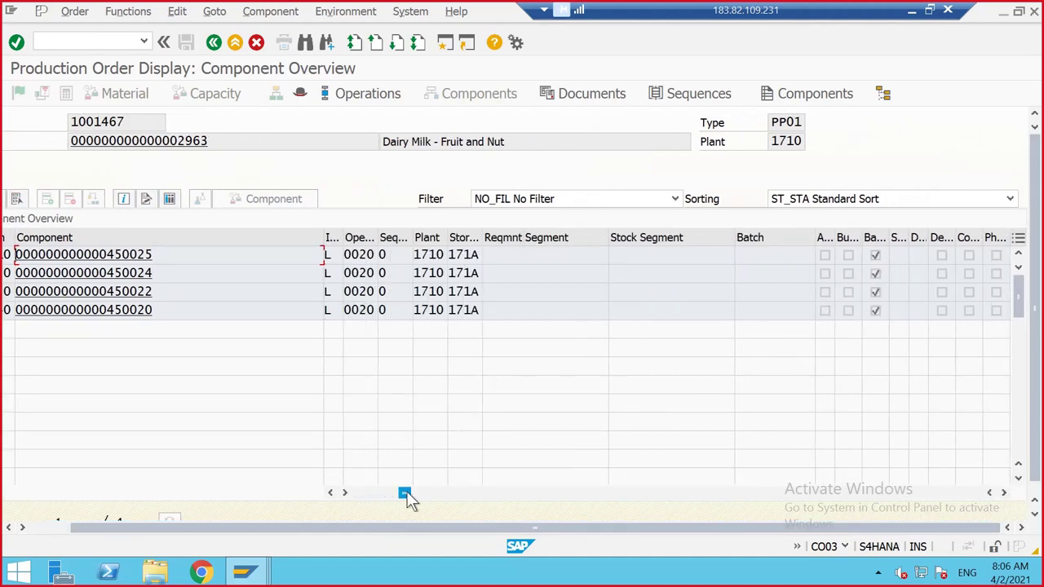
pyautogui.moveTo(402, 493); pyautogui.dragTo(357, 494)
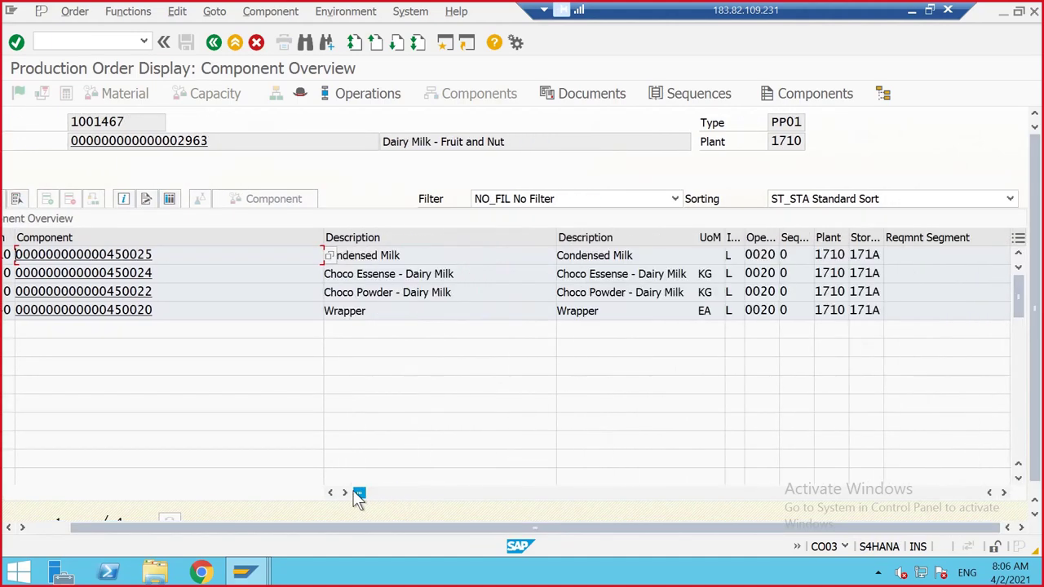
pyautogui.click(151, 273)
pyautogui.click(176, 240)
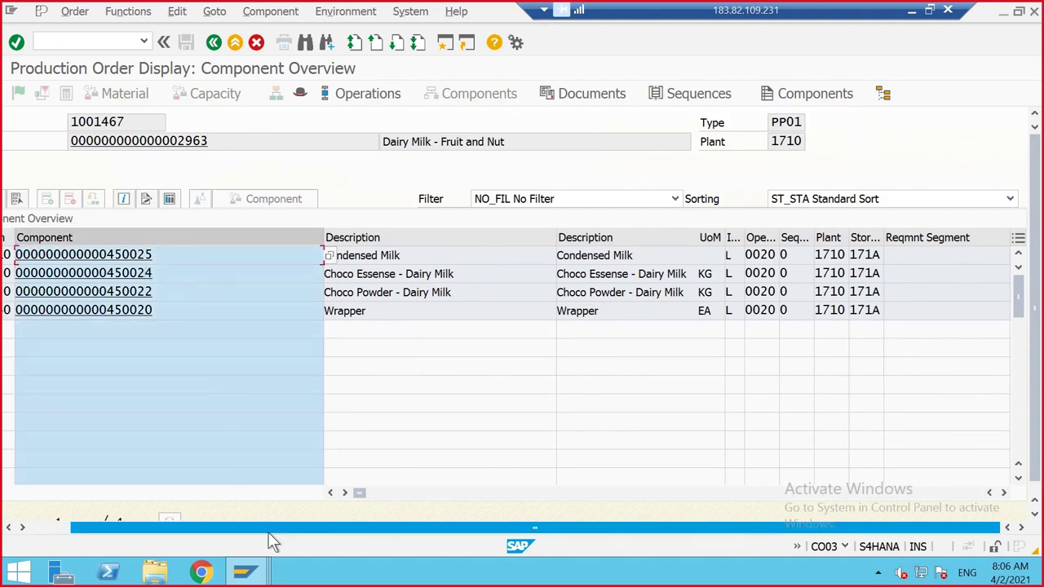
pyautogui.click(174, 267)
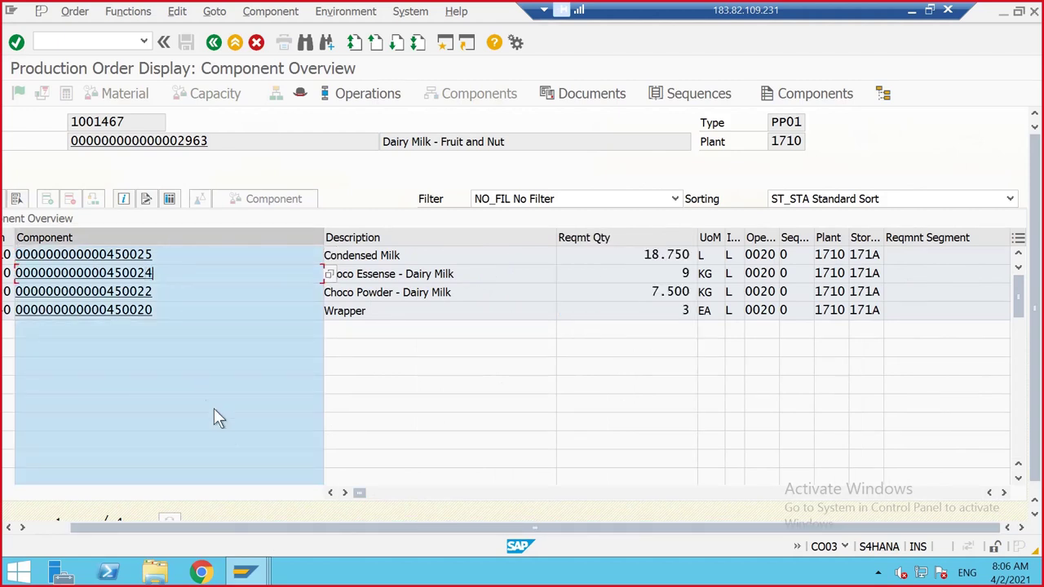
# - Switch to the session showing the material BOM and start transaction MM02 there
pyautogui.moveTo(245, 571)
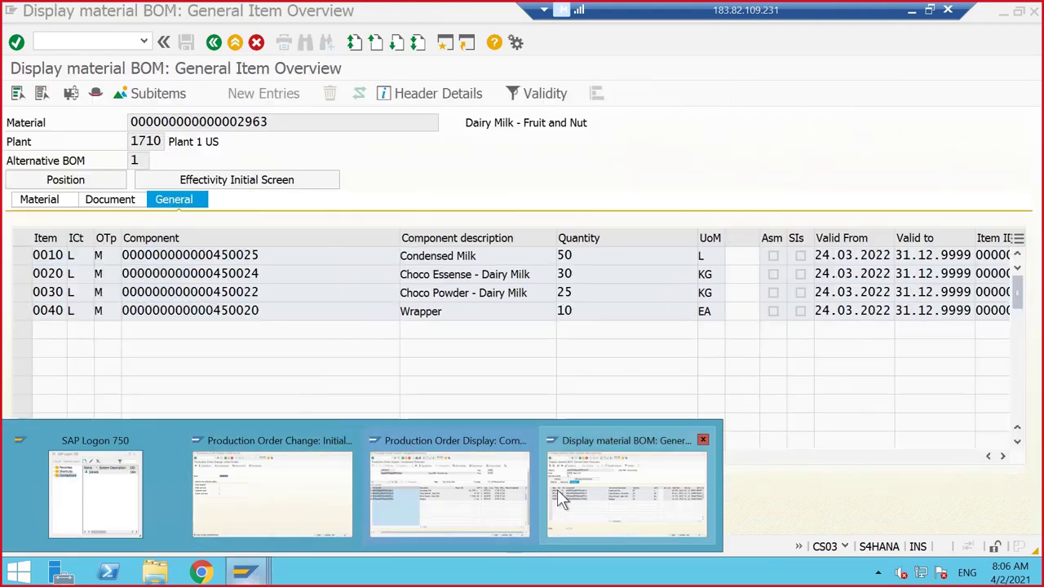
pyautogui.click(559, 499)
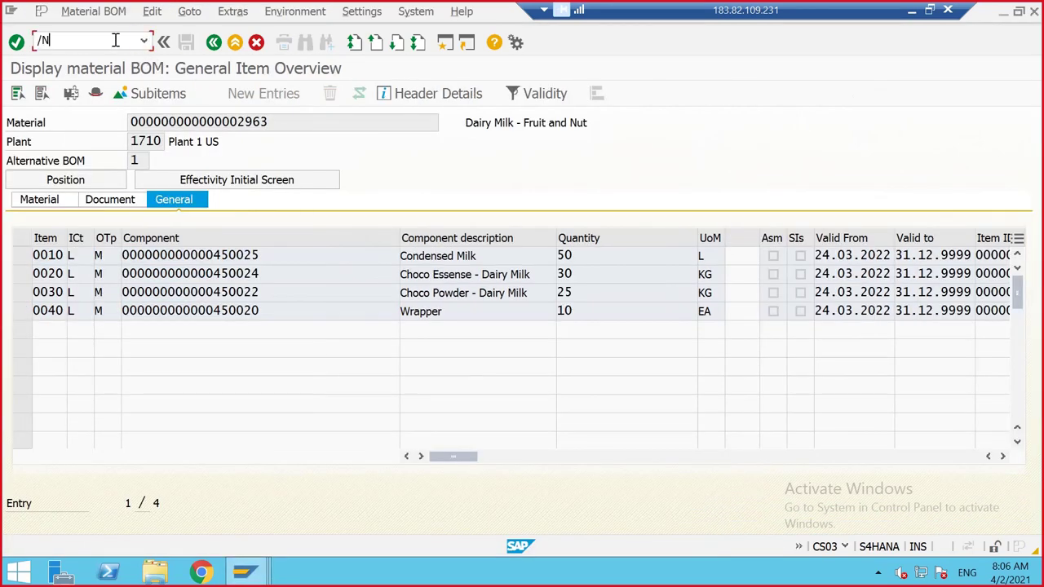
pyautogui.click(115, 40)
pyautogui.write('/NMM02')
pyautogui.press('Return')
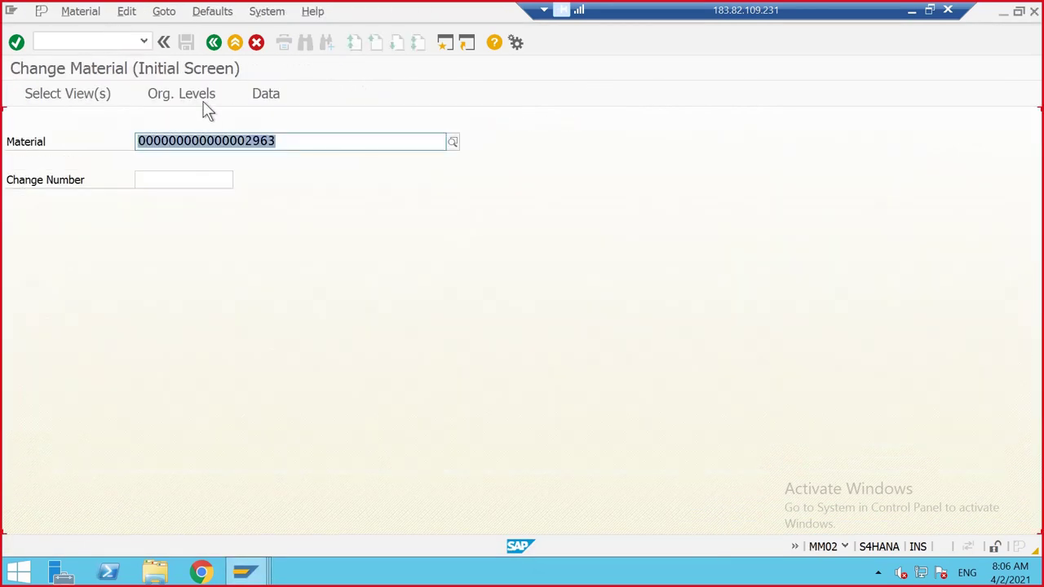
# - Open material 450025 for changing at plant 1710 and storage location 171A
pyautogui.press('BackSpace')
pyautogui.click(173, 145)
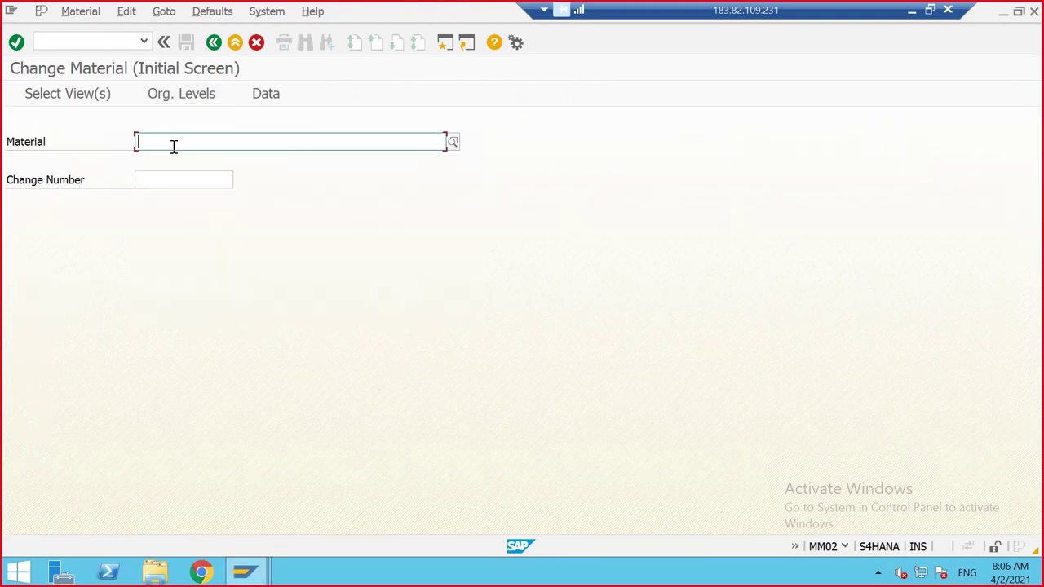
pyautogui.write('450025')
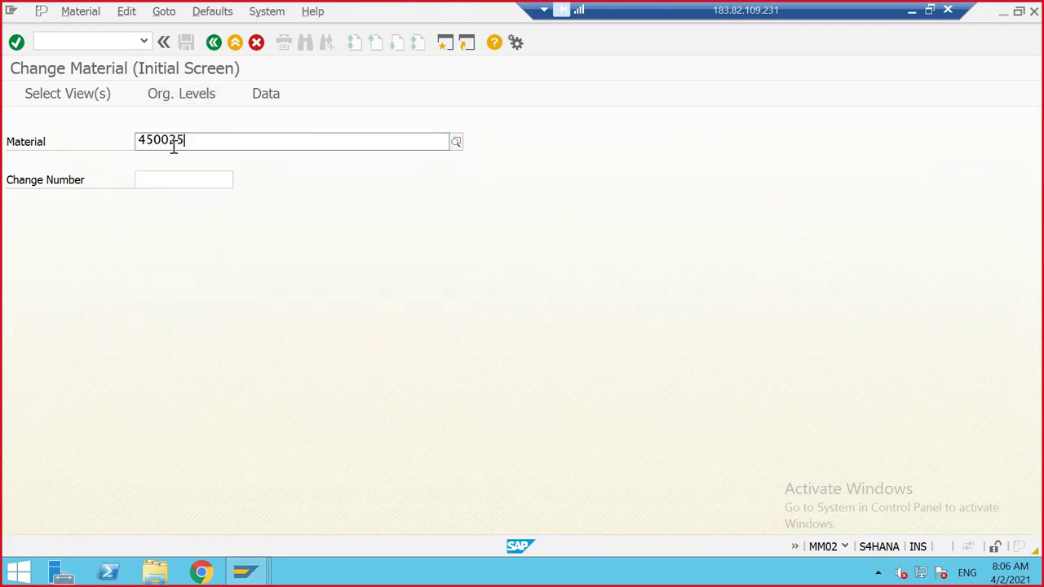
pyautogui.press('Return')
pyautogui.click(321, 541)
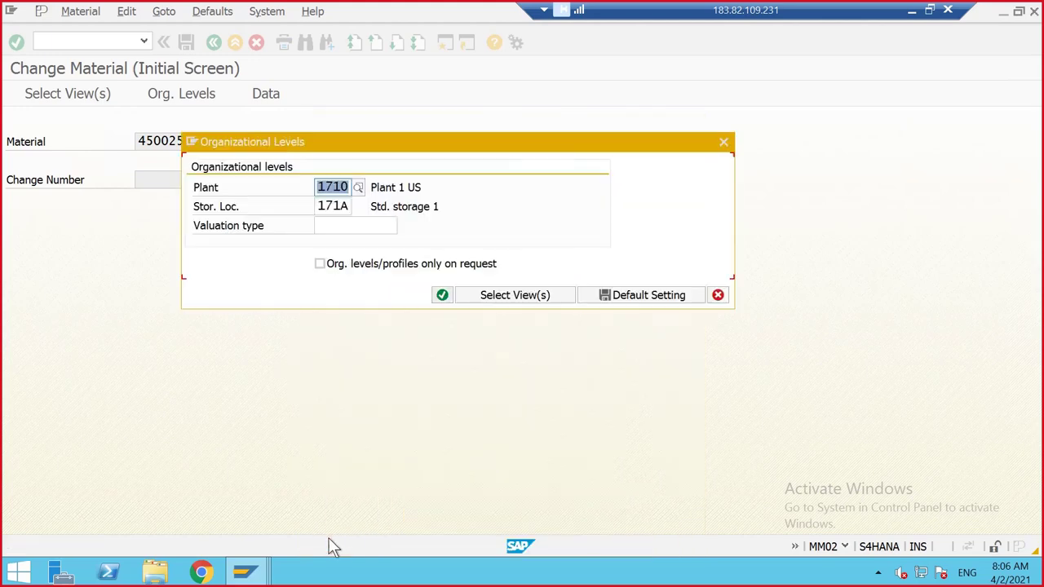
pyautogui.click(442, 296)
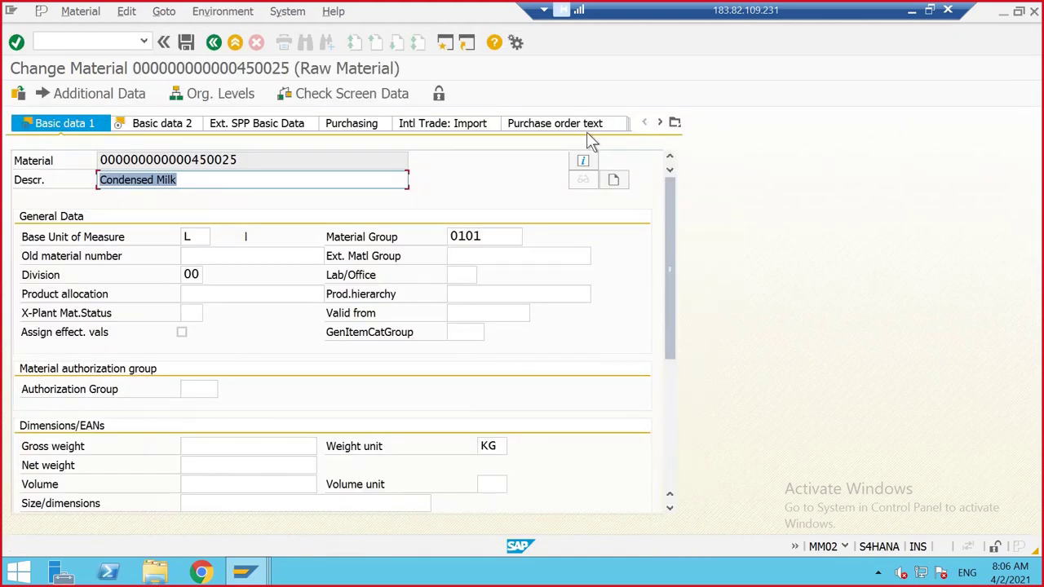
# - Go through MRP 1 to the MRP 2 view of Condensed Milk and check its Backflush field
pyautogui.click(659, 123)
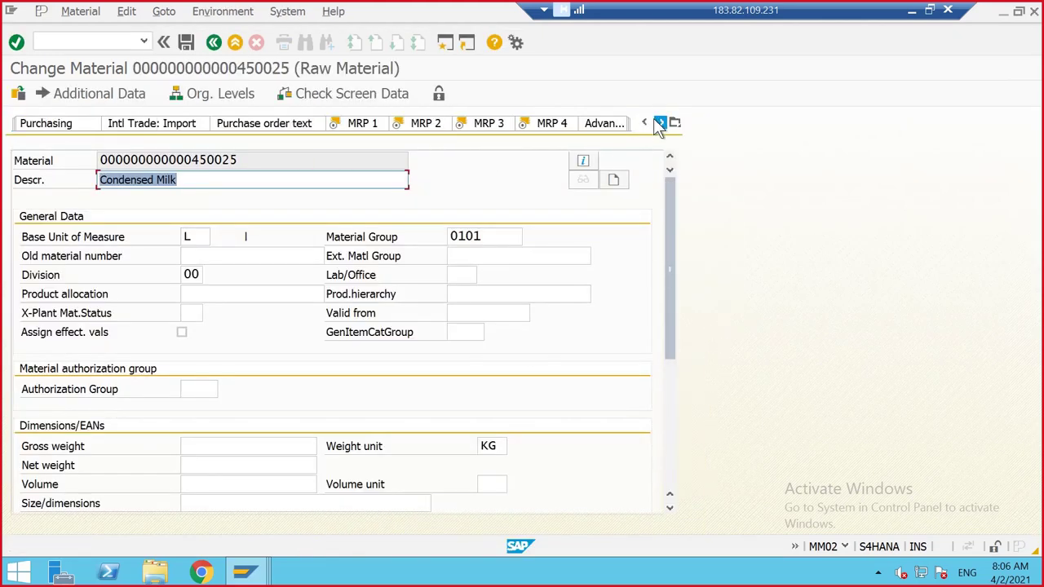
pyautogui.click(363, 124)
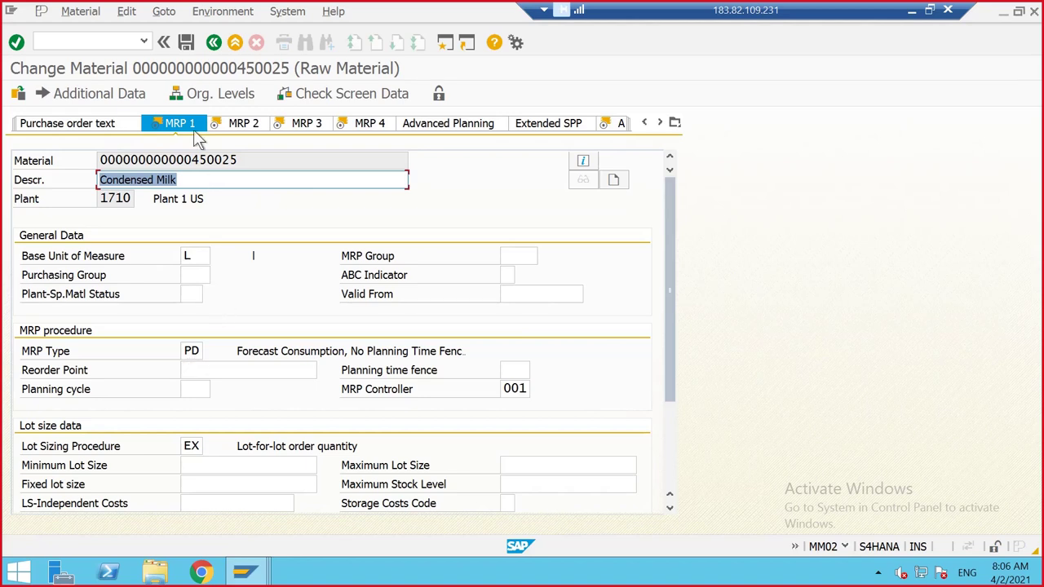
pyautogui.click(241, 124)
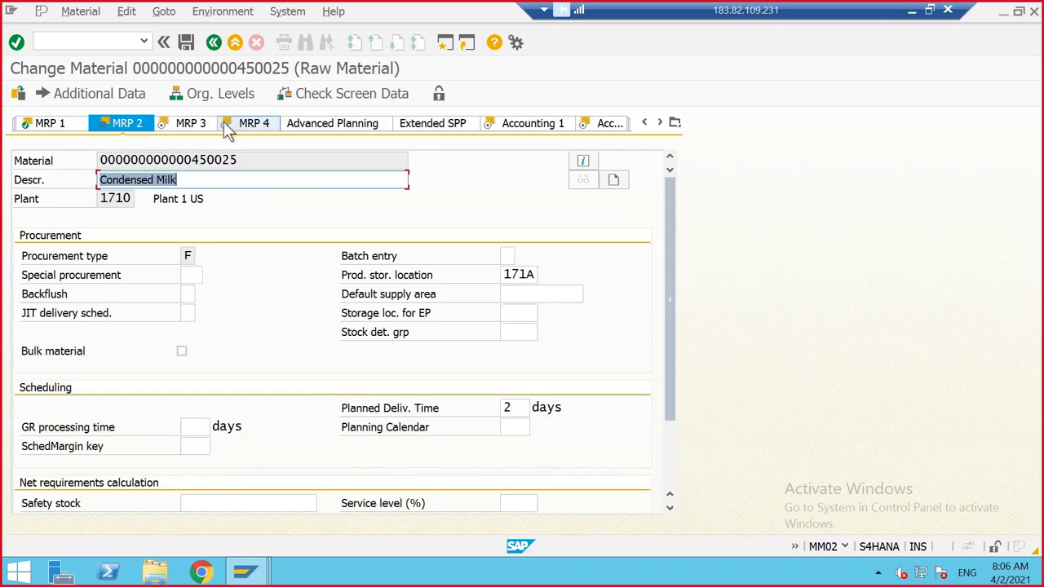
pyautogui.click(181, 316)
pyautogui.click(184, 295)
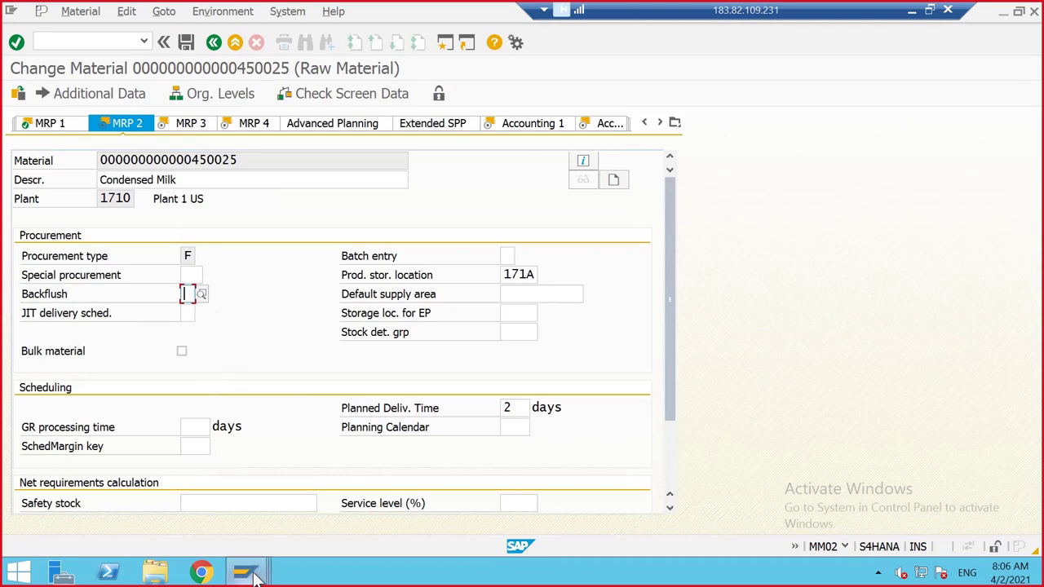
# - Switch to the session displaying order 1001467 and check the backflush indicators of its components
pyautogui.moveTo(244, 571)
pyautogui.click(423, 489)
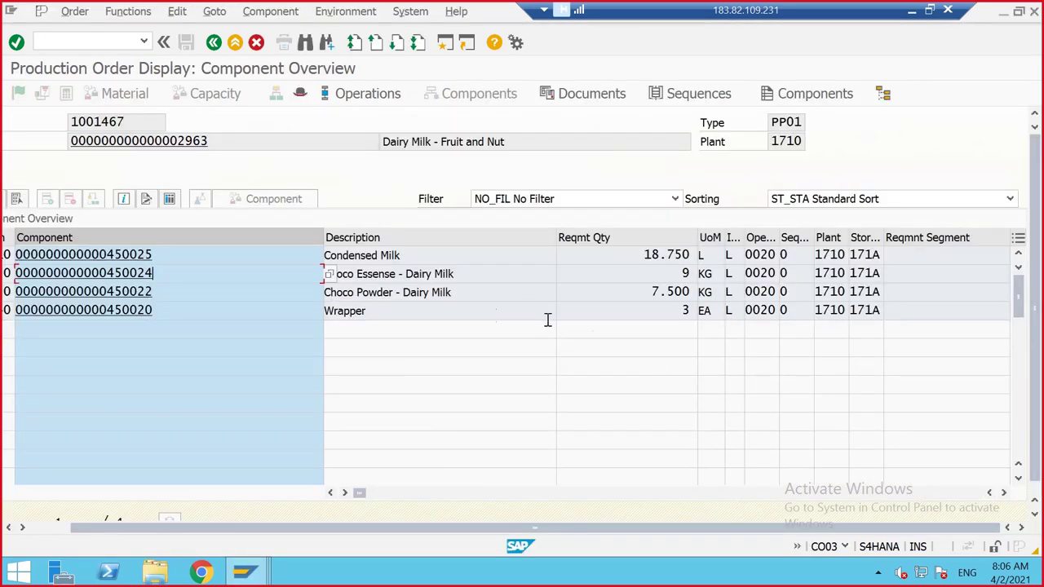
pyautogui.click(1004, 493)
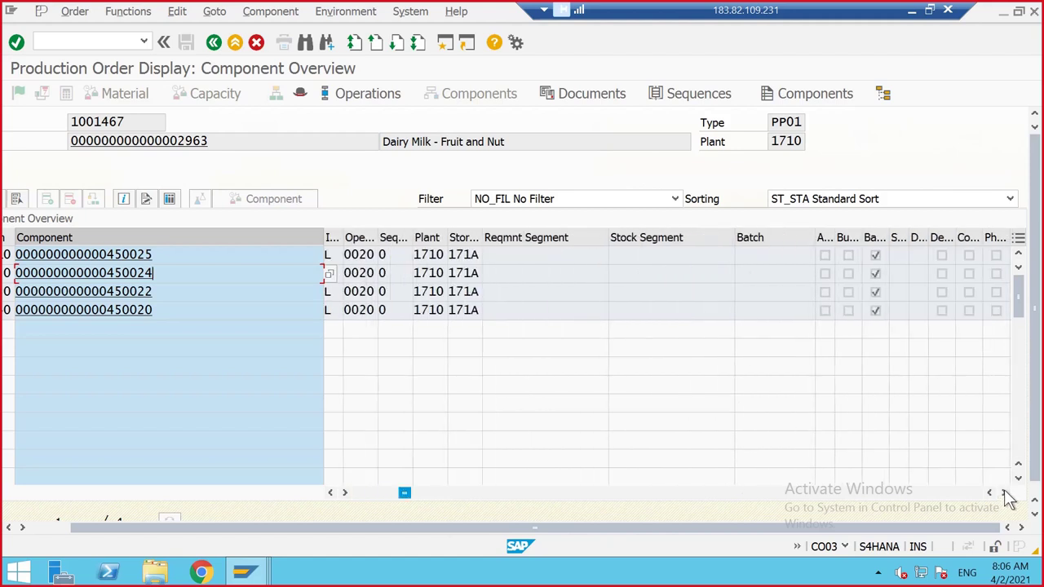
pyautogui.click(1006, 494)
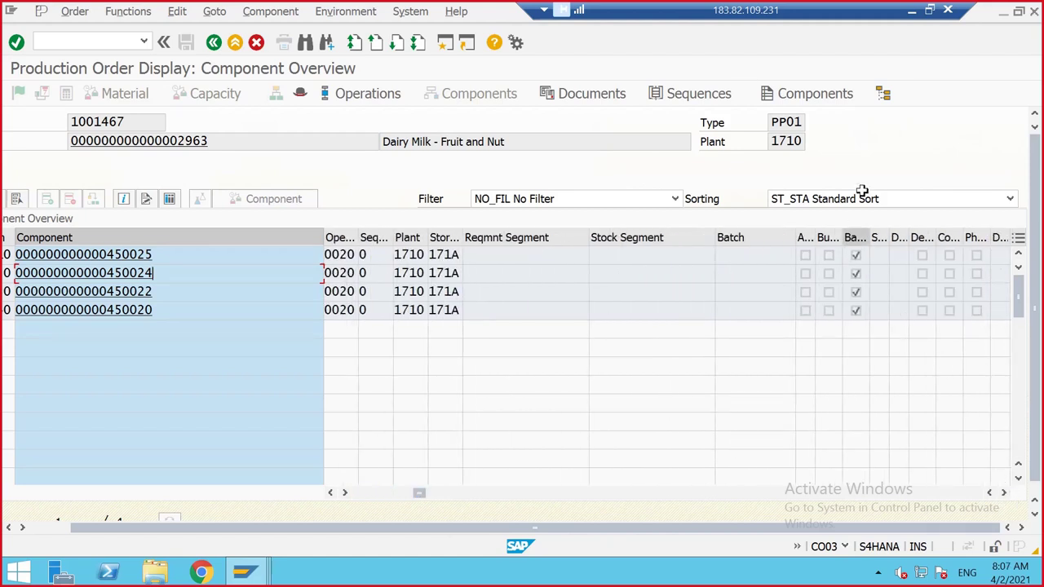
# - Switch to PowerPoint, show slide 12 with the Decision on Backflushing flowchart full screen, examine it and end the show
pyautogui.click(912, 10)
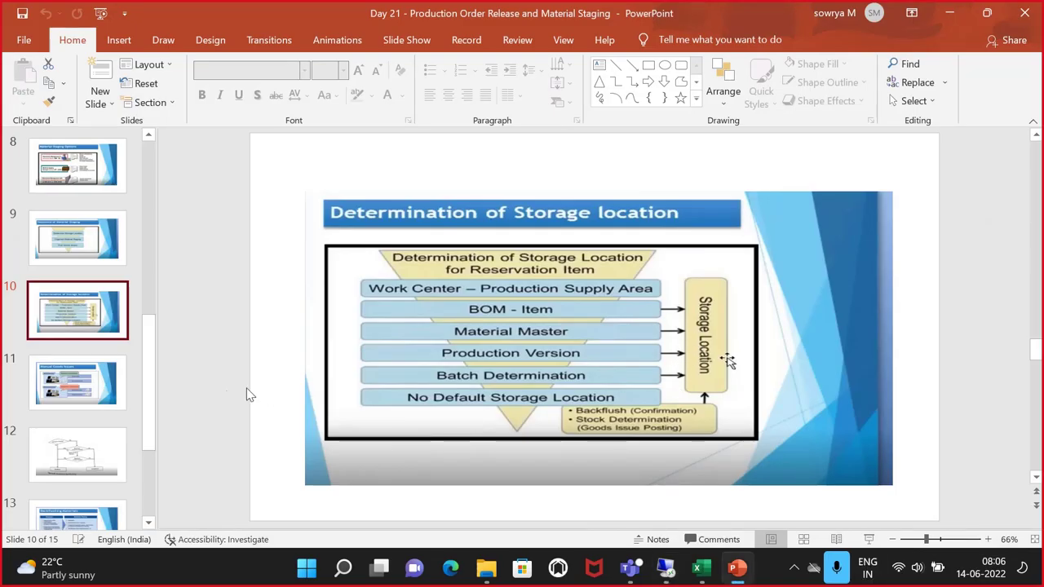
pyautogui.click(102, 398)
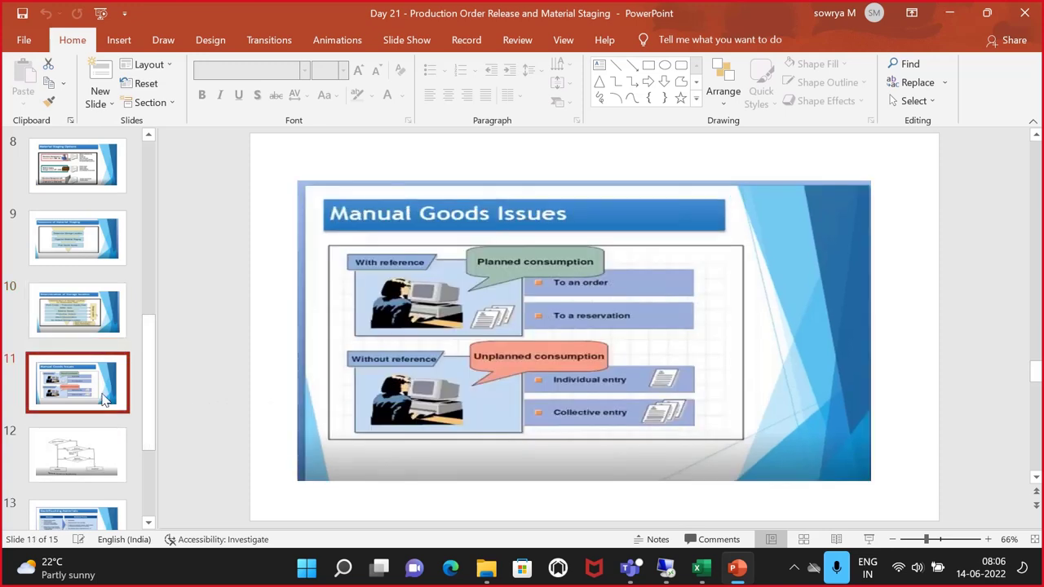
pyautogui.click(65, 445)
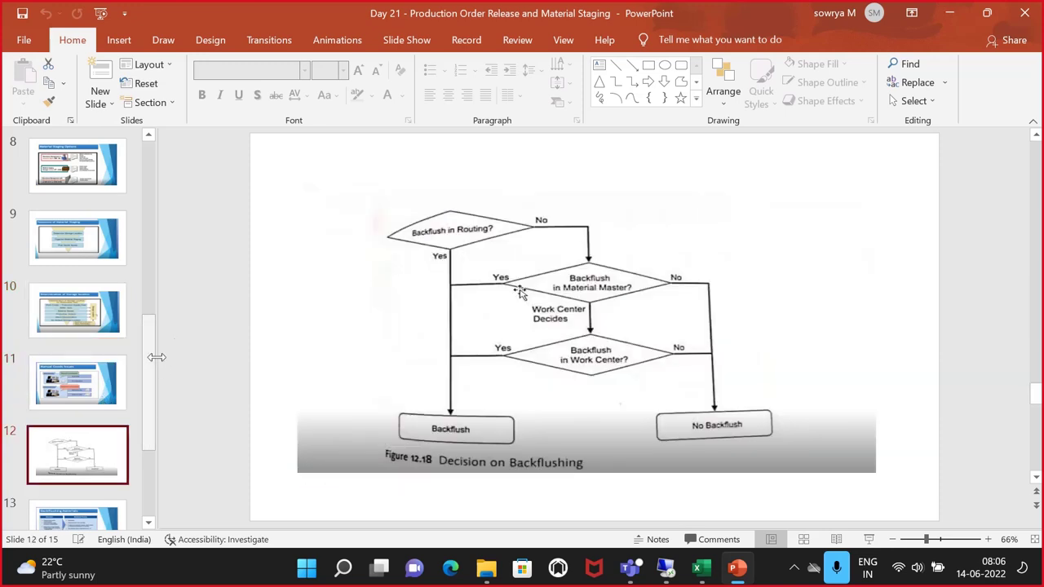
pyautogui.click(869, 539)
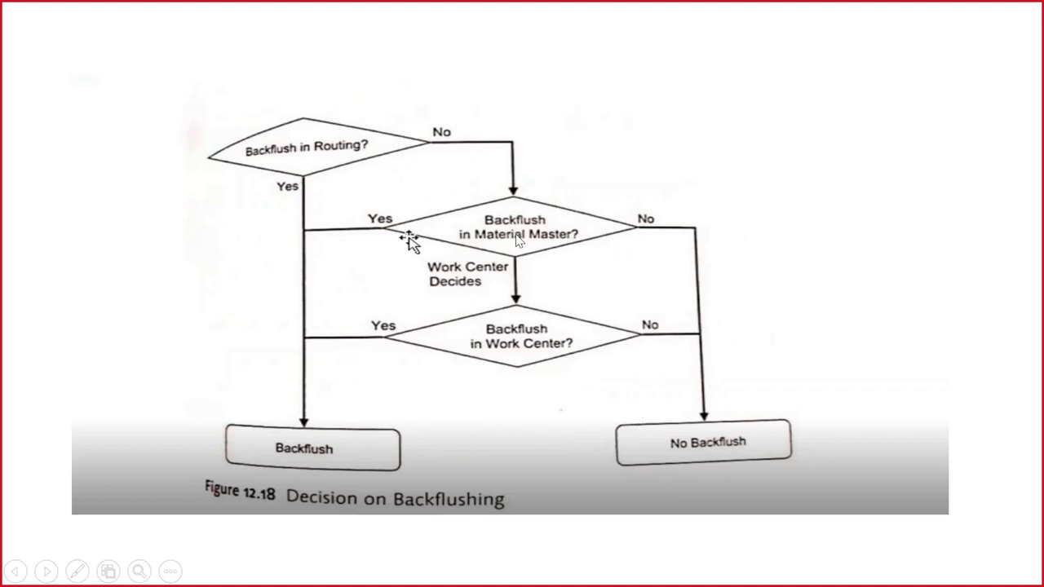
pyautogui.press('Escape')
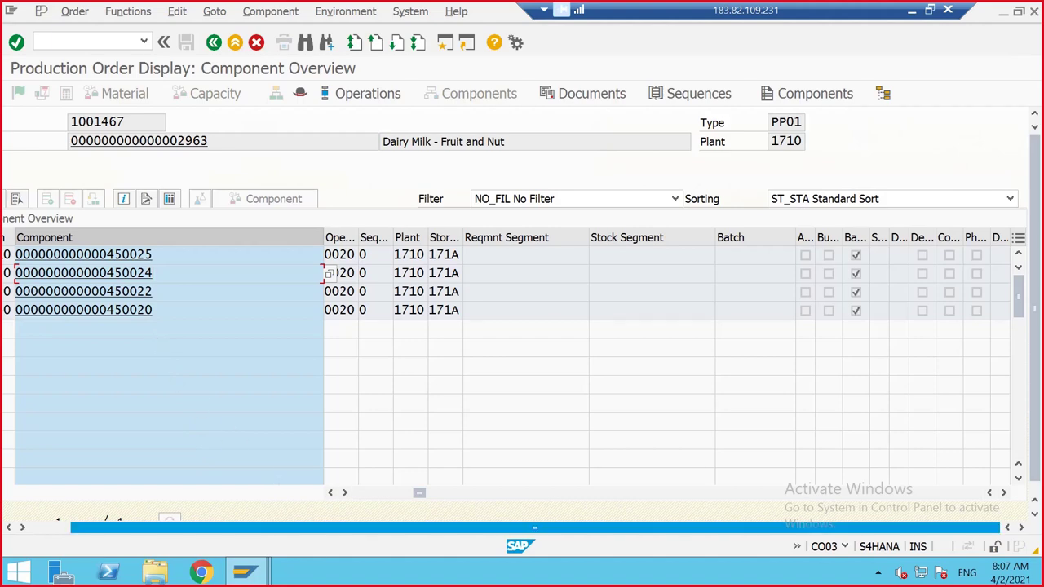
# - Return to the SAP material session and open material 450024 for changing at plant 1710 and storage location 171A
pyautogui.moveTo(245, 571)
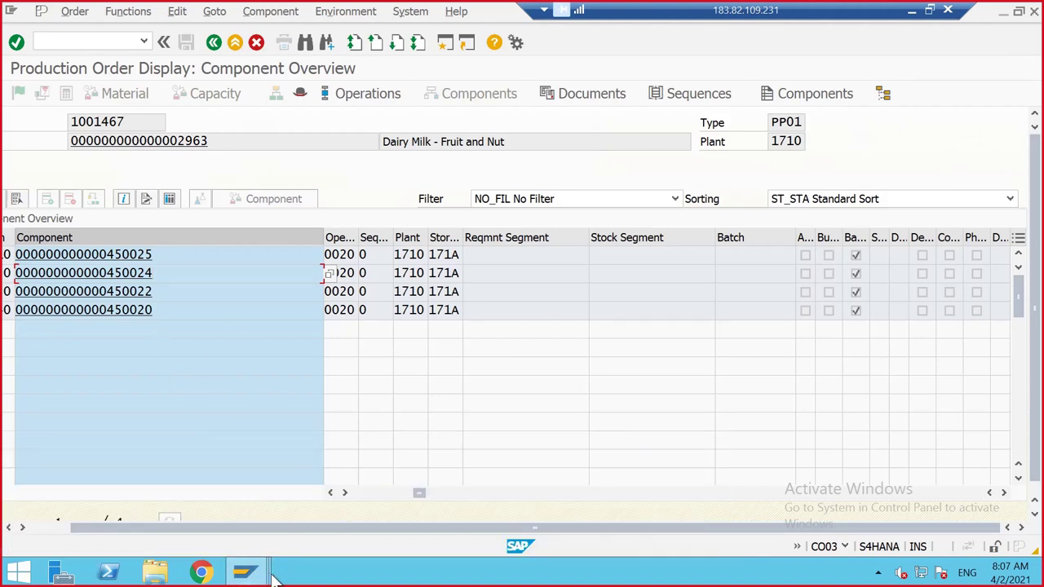
pyautogui.click(608, 443)
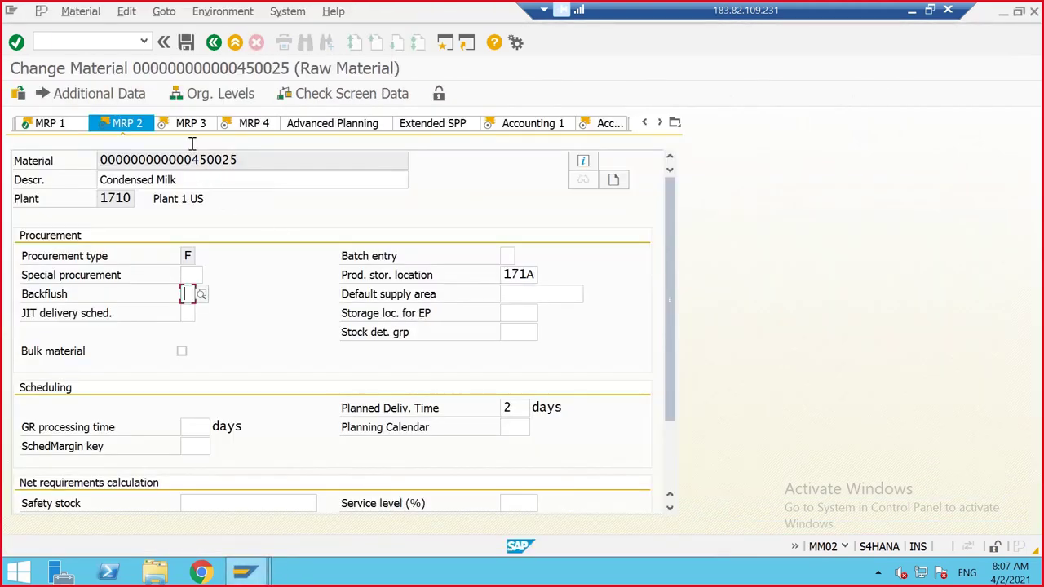
pyautogui.click(214, 42)
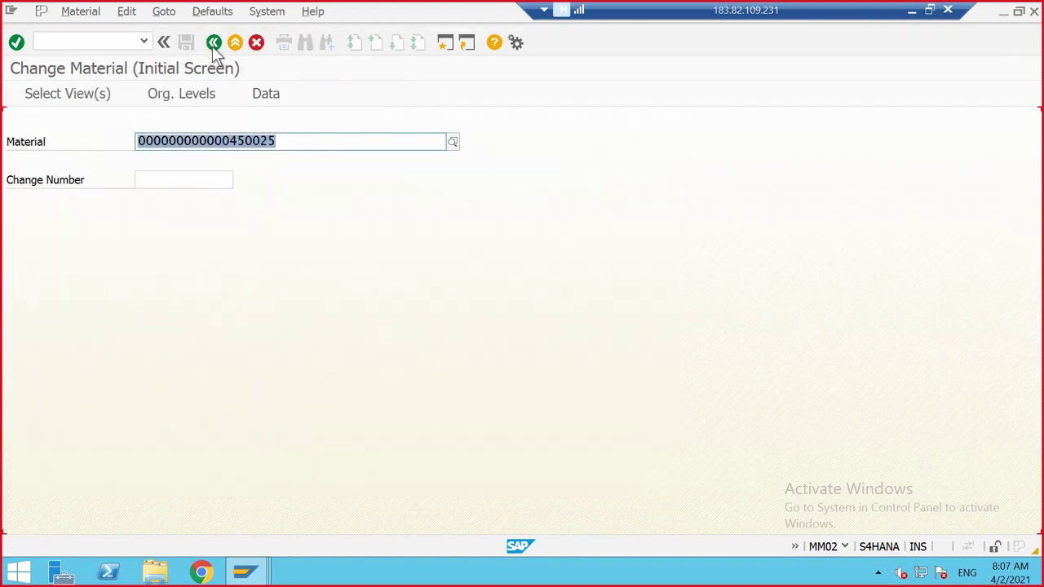
pyautogui.click(294, 150)
pyautogui.press('BackSpace')
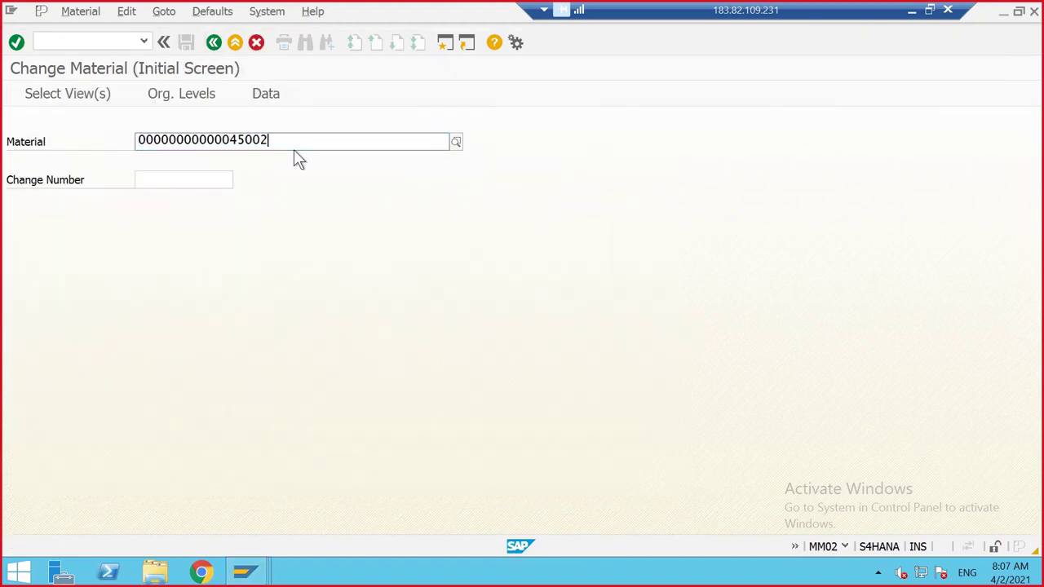
pyautogui.write('4')
pyautogui.press('Return')
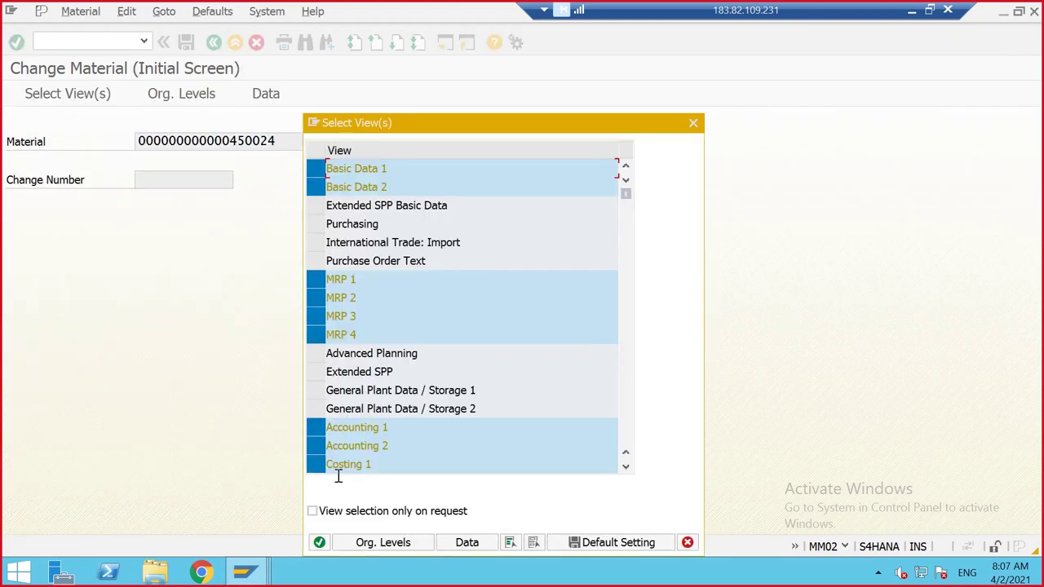
pyautogui.click(320, 543)
pyautogui.click(443, 297)
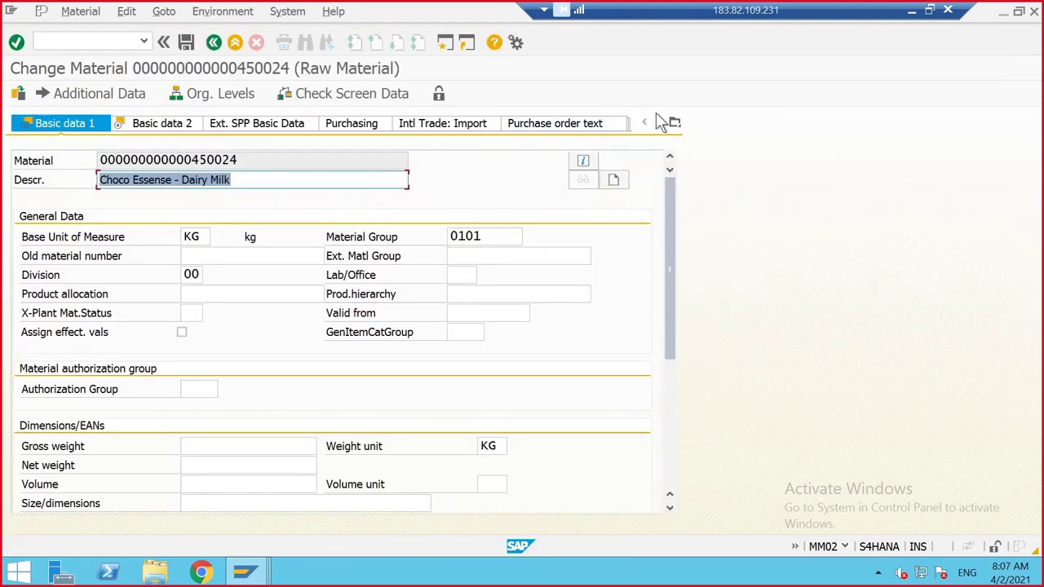
# - Go through MRP 1 to the MRP 2 view of Choco Essense - Dairy Milk and check its Backflush field
pyautogui.click(661, 122)
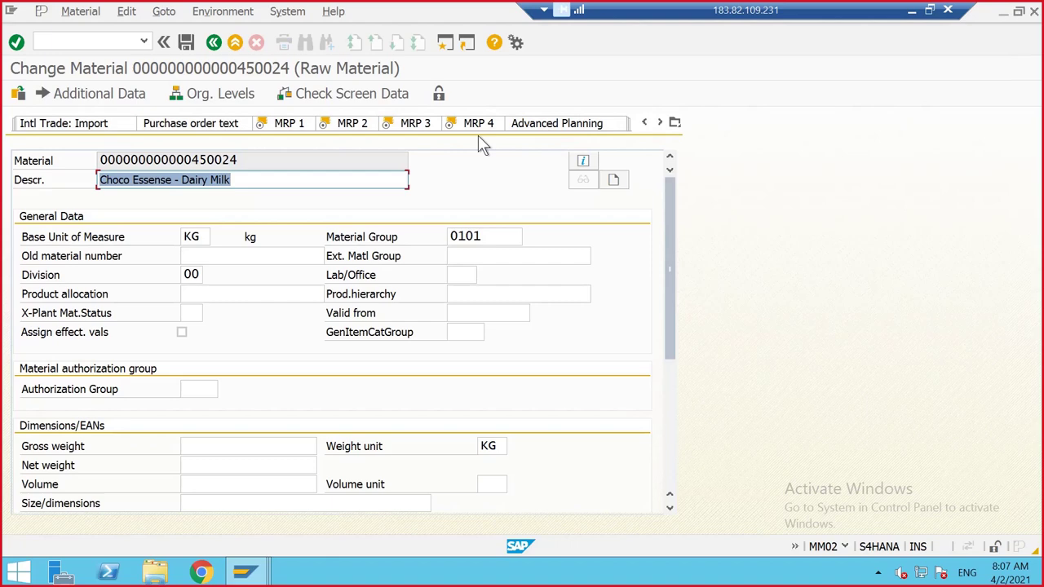
pyautogui.click(290, 123)
pyautogui.click(244, 124)
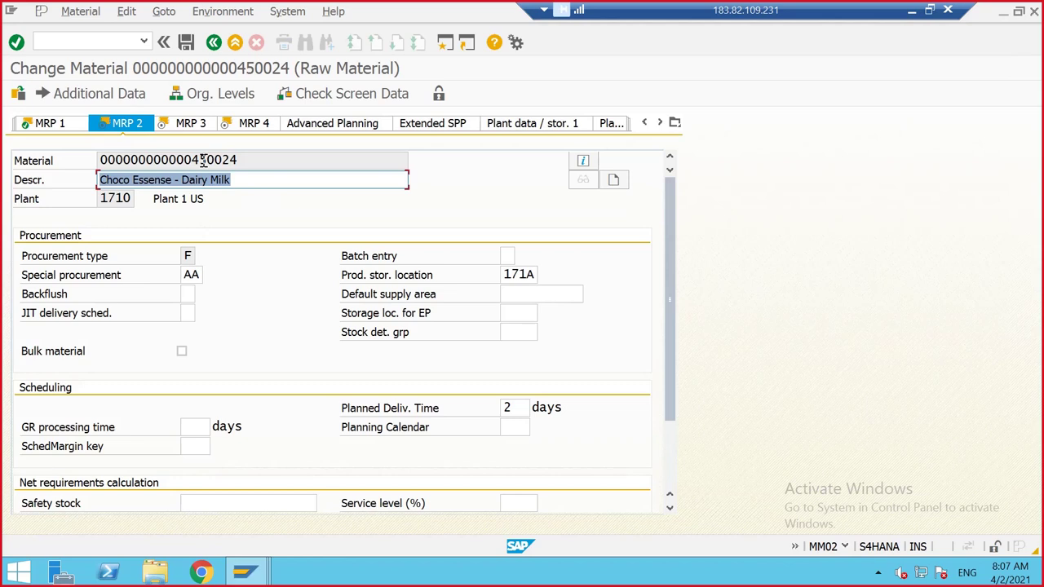
pyautogui.moveTo(245, 571)
pyautogui.moveTo(261, 485)
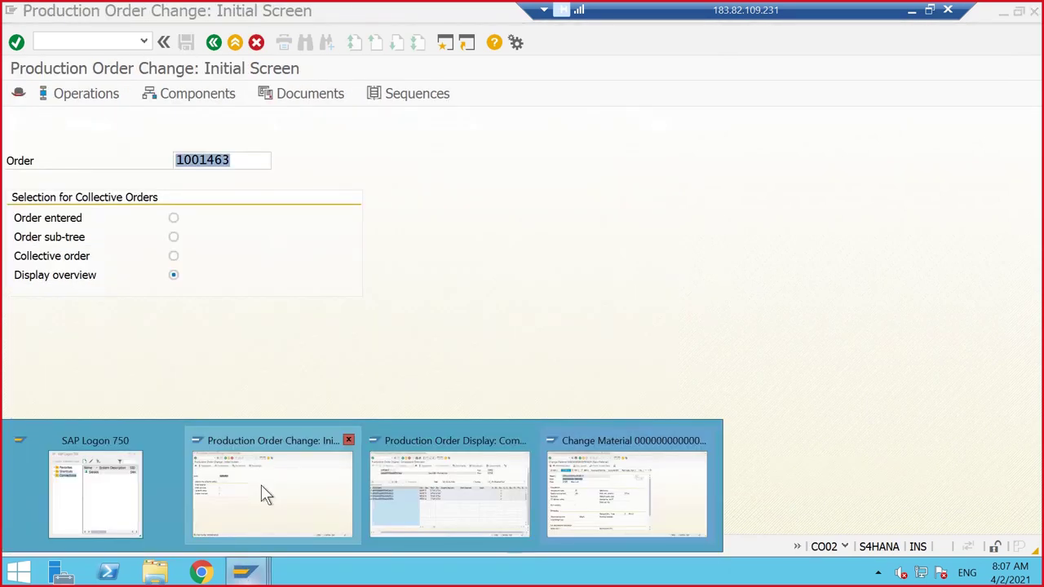
pyautogui.click(571, 486)
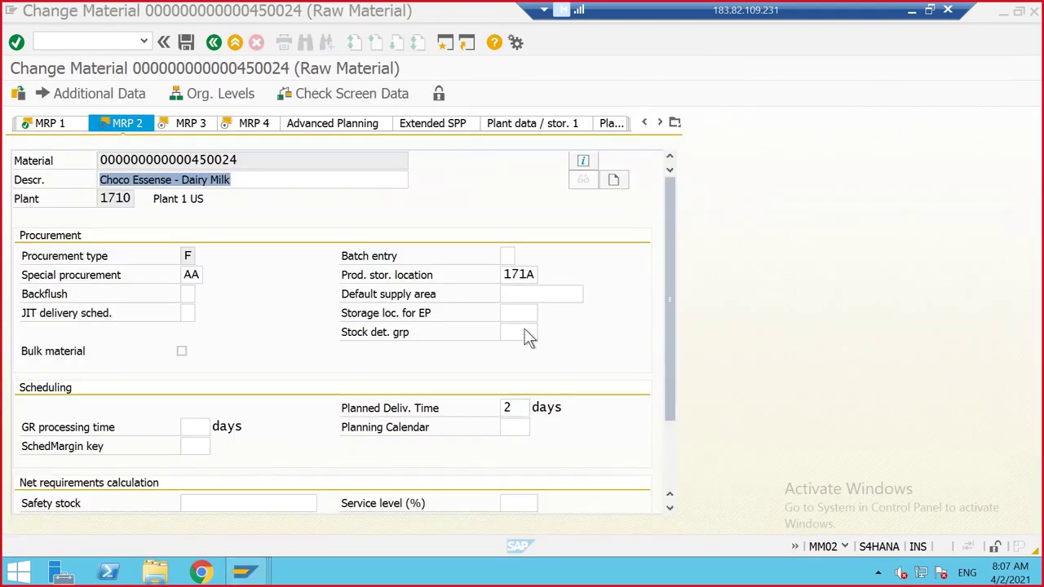
# - Leave this material and open material 450022 for changing at plant 1710 and storage location 171A
pyautogui.click(213, 41)
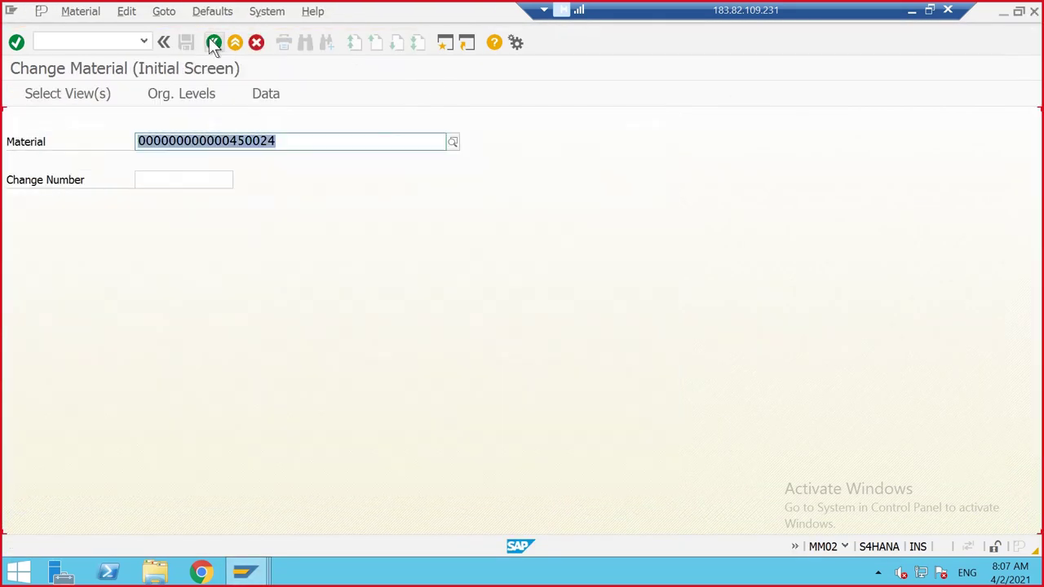
pyautogui.click(288, 147)
pyautogui.press('BackSpace')
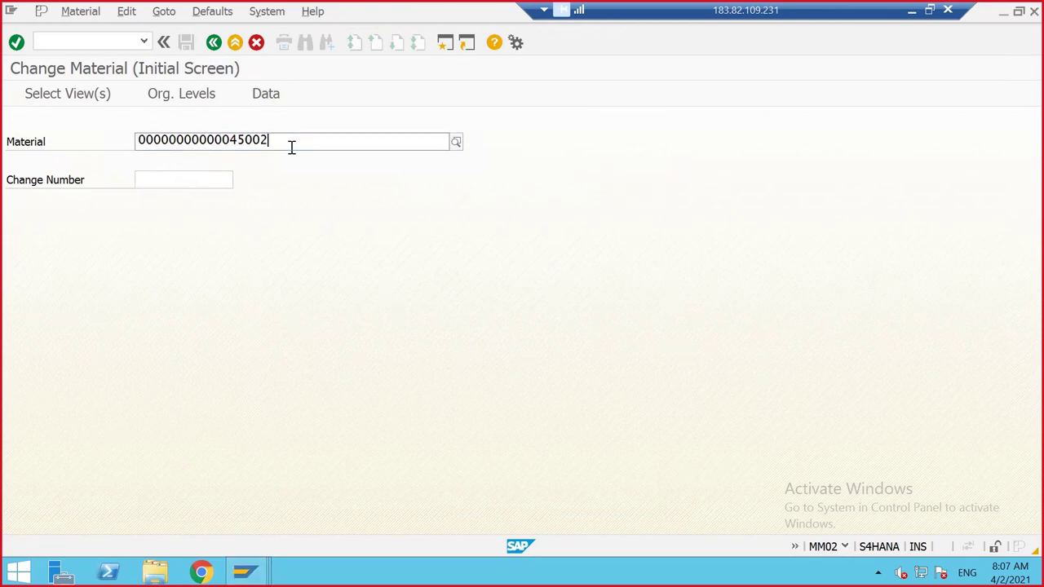
pyautogui.write('2')
pyautogui.press('Return')
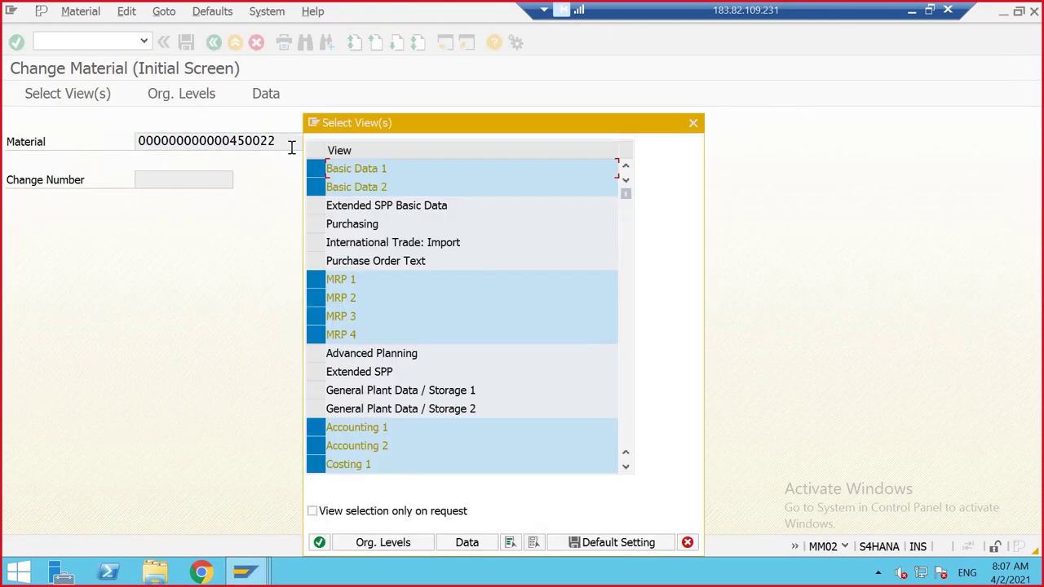
pyautogui.click(320, 542)
pyautogui.click(441, 295)
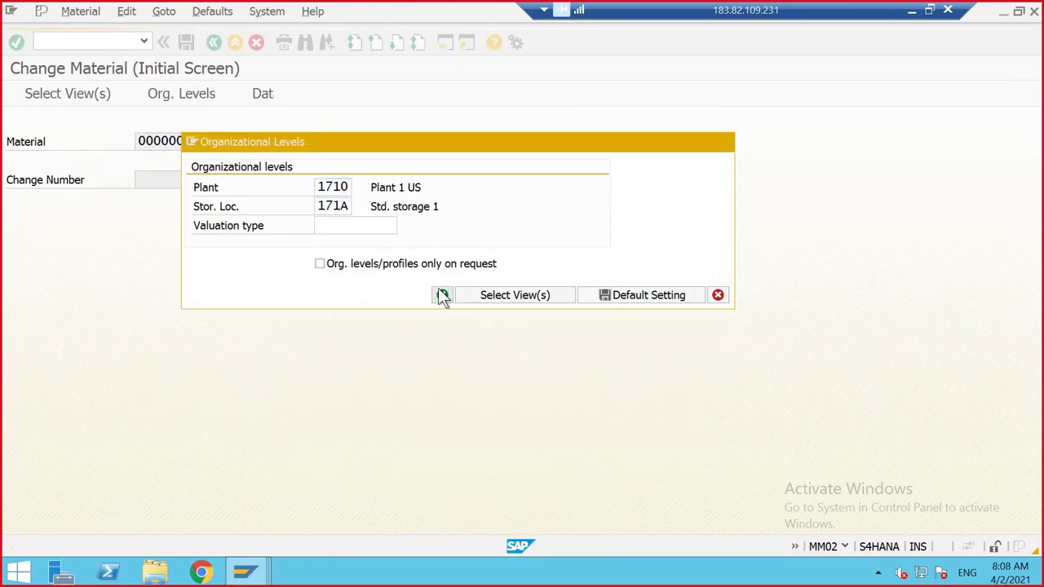
# - Show the MRP 2 view of Choco Powder - Dairy Milk and check its Backflush field
pyautogui.click(661, 123)
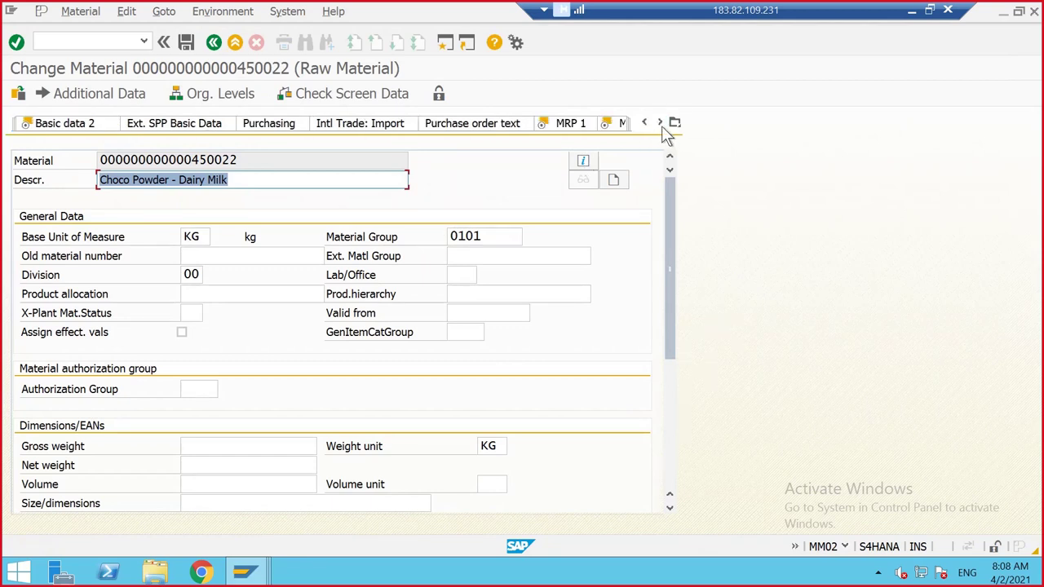
pyautogui.click(661, 124)
pyautogui.click(661, 124)
pyautogui.click(661, 123)
pyautogui.click(354, 122)
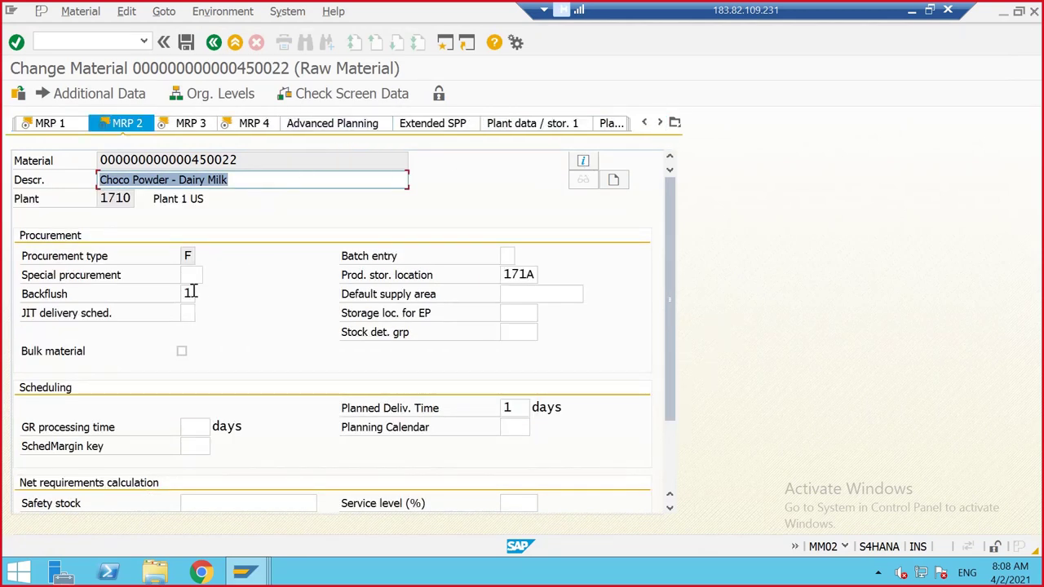
pyautogui.click(193, 293)
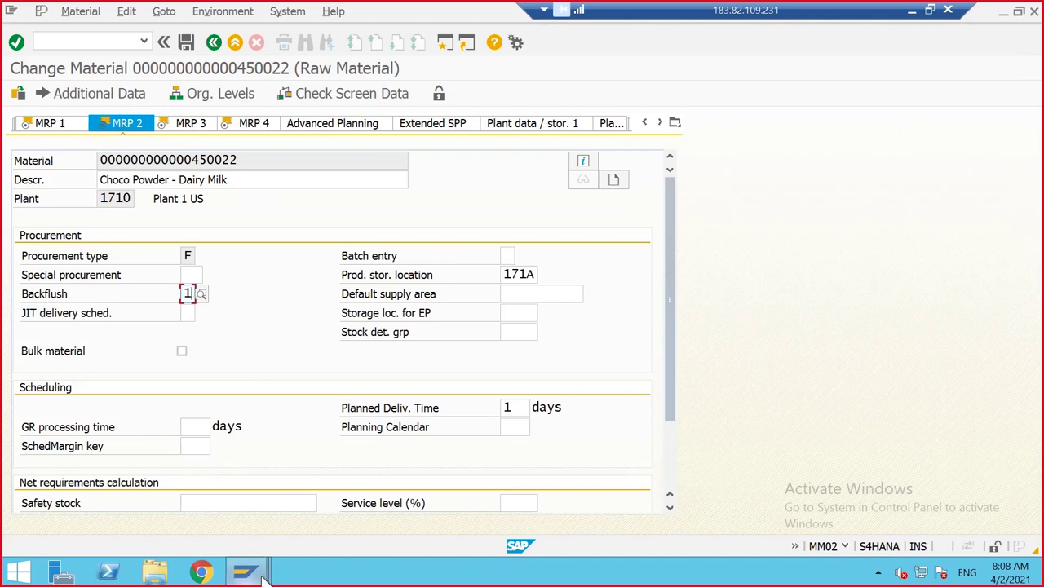
# - Switch to the order's component overview and examine the rows of components 450022 and 450020
pyautogui.moveTo(245, 572)
pyautogui.click(490, 485)
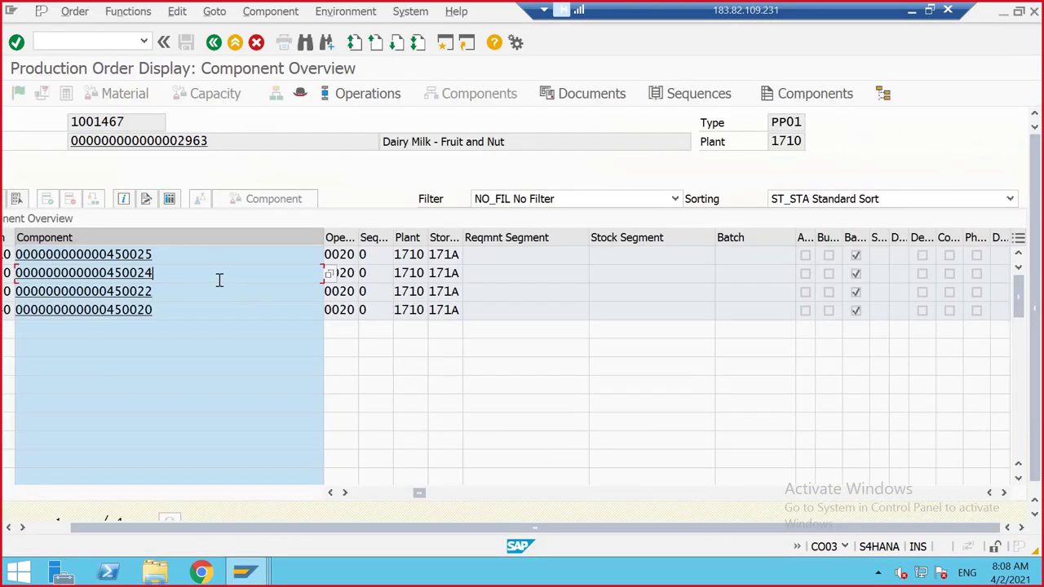
pyautogui.click(158, 291)
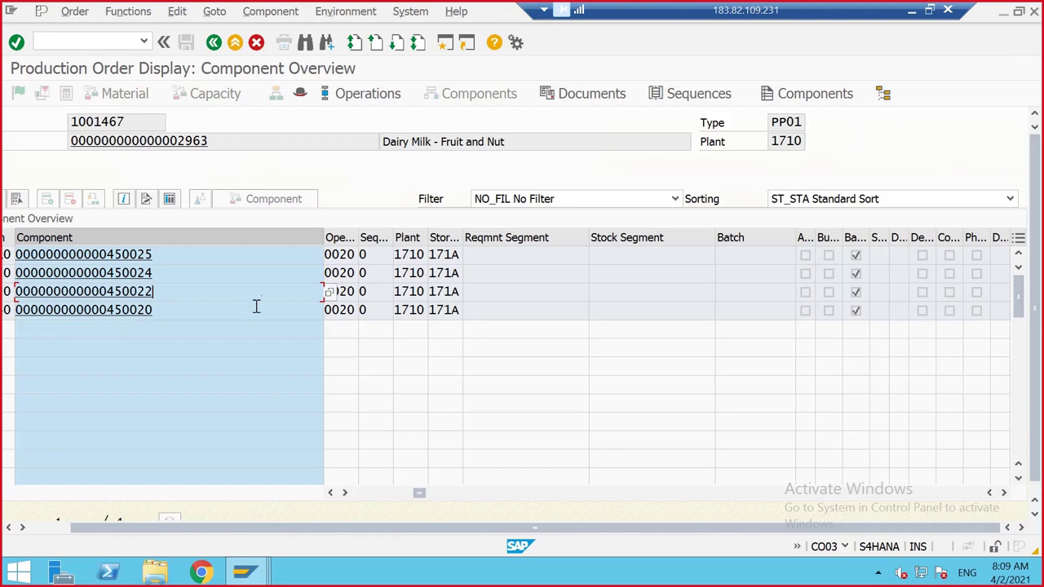
pyautogui.click(204, 315)
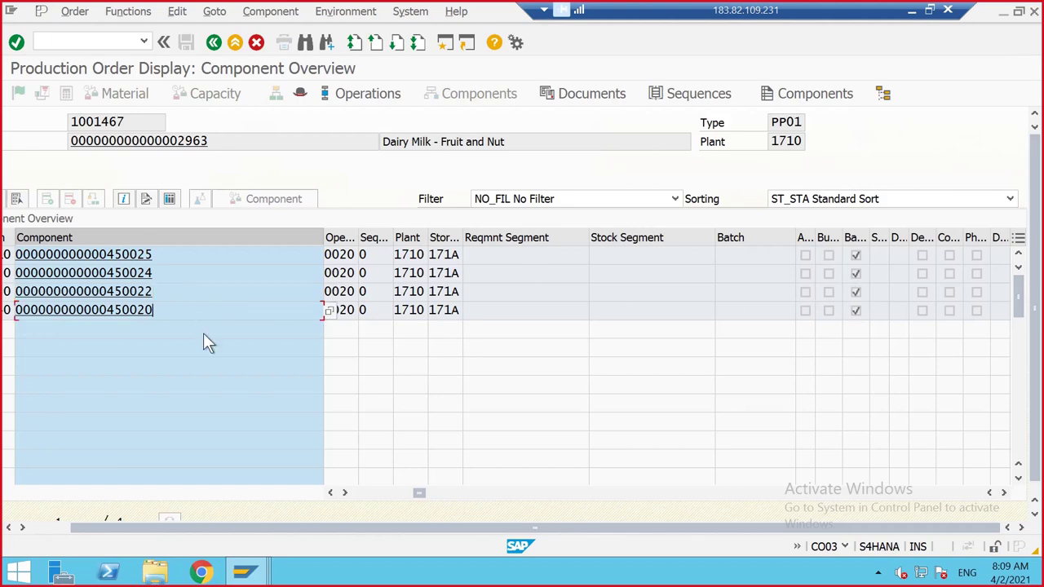
# - Return to the material session, leave material 450022 with its data saved, and open material 450020 at plant 1710 and storage location 171A
pyautogui.moveTo(245, 571)
pyautogui.click(656, 469)
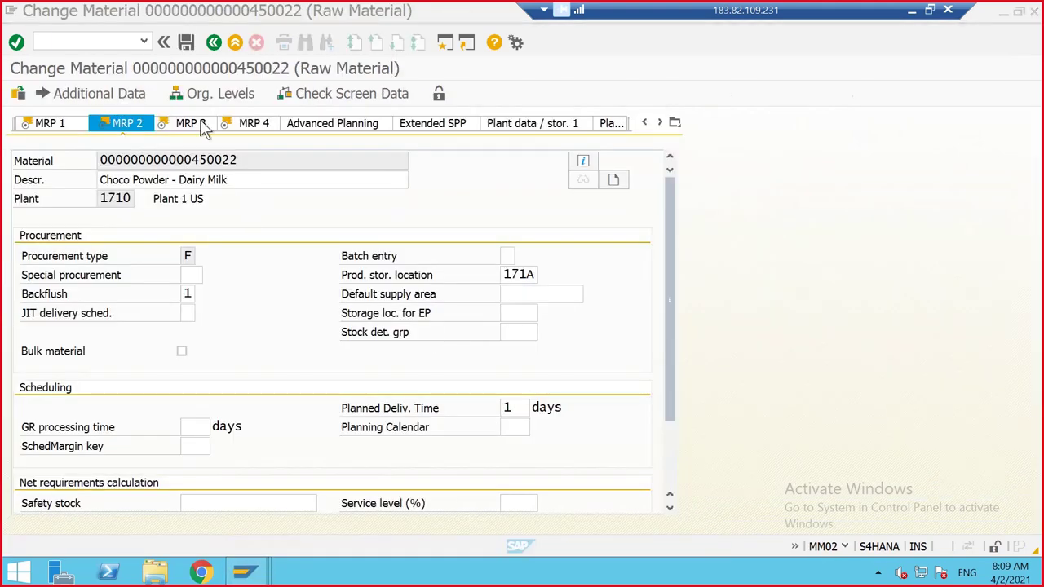
pyautogui.click(213, 43)
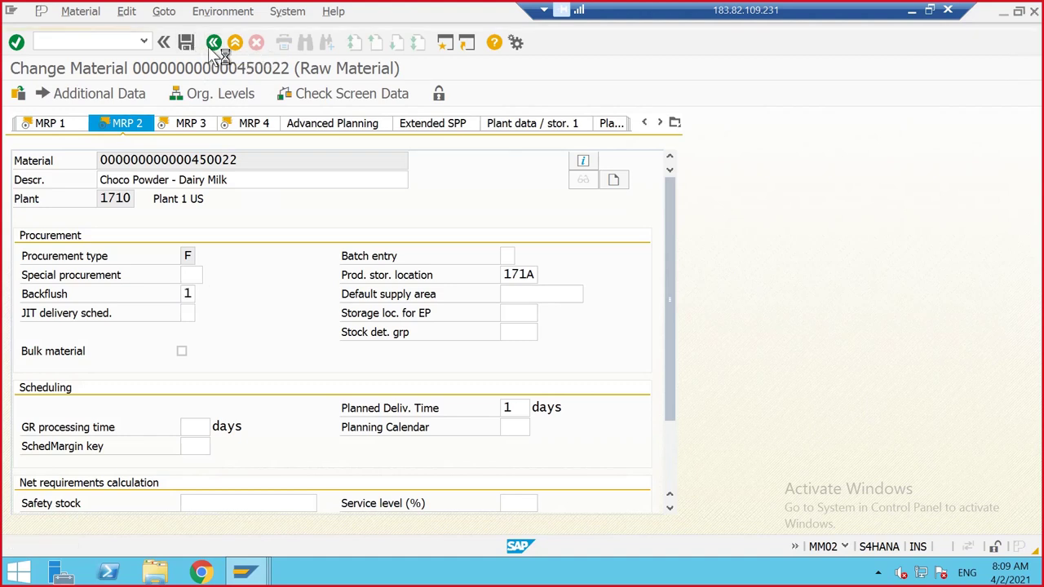
pyautogui.click(287, 141)
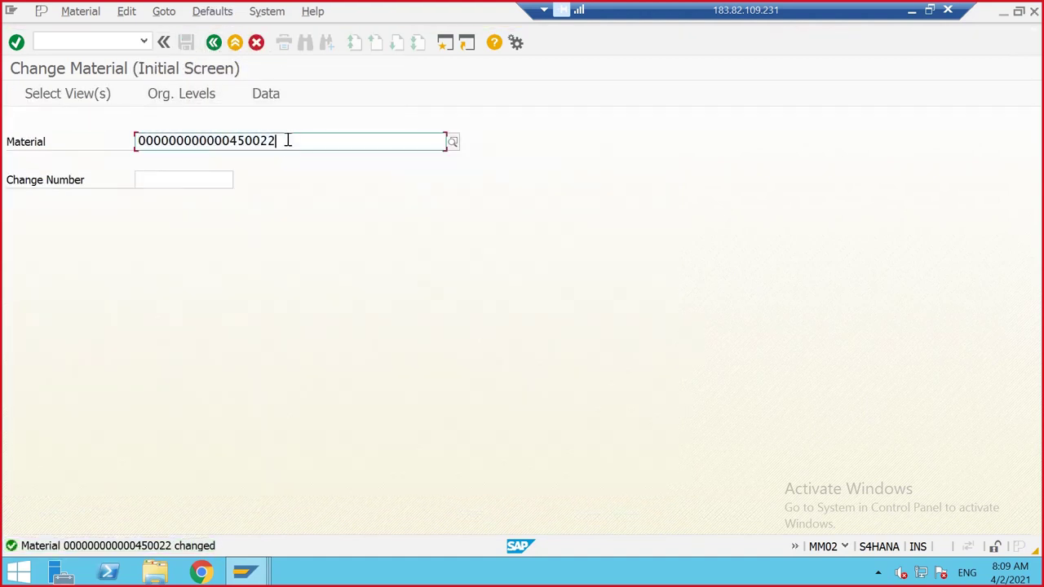
pyautogui.press('BackSpace')
pyautogui.write('0')
pyautogui.press('Return')
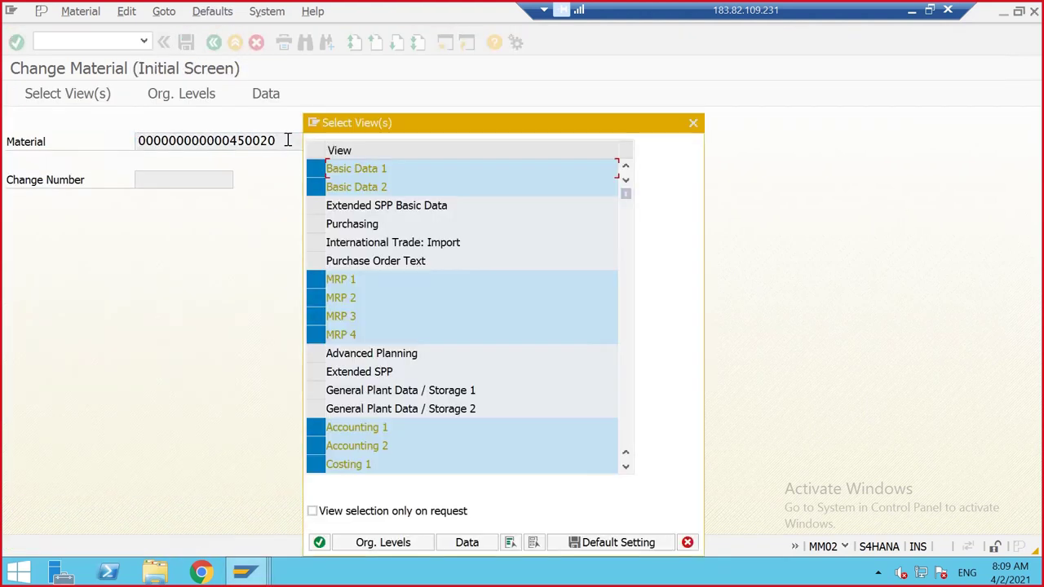
pyautogui.click(355, 541)
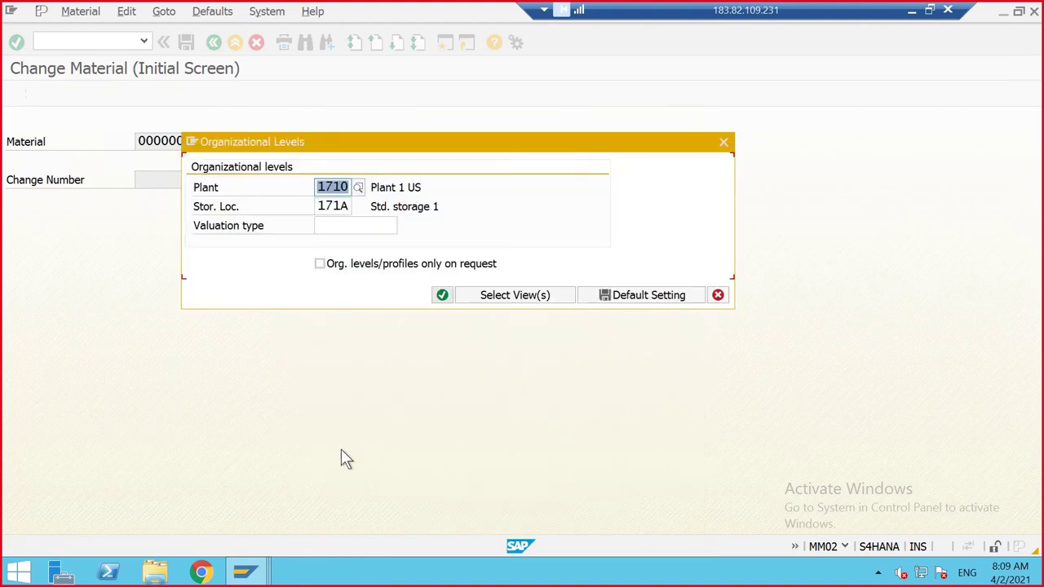
pyautogui.click(441, 296)
# - Go to the MRP 2 view of the Wrapper material
pyautogui.click(660, 123)
pyautogui.click(661, 123)
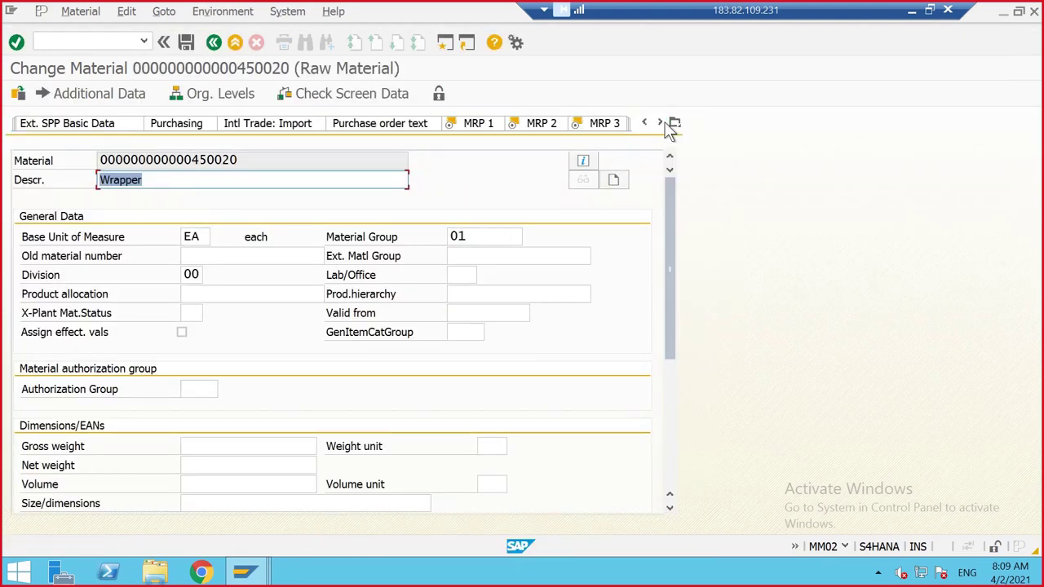
pyautogui.click(660, 122)
pyautogui.click(415, 127)
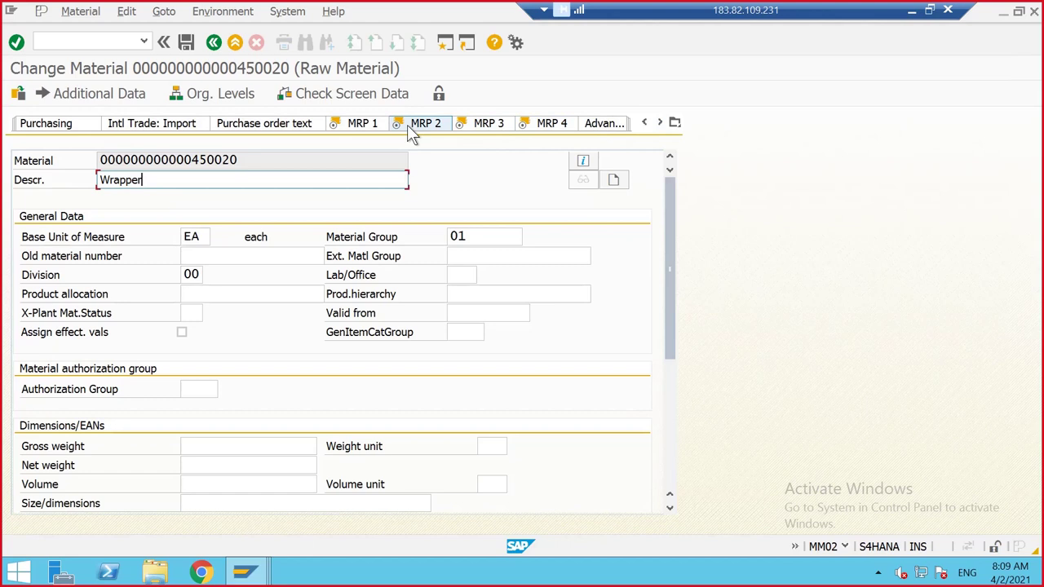
# - Set the Wrapper's Backflush indicator to 1 and save the material
pyautogui.click(188, 293)
pyautogui.write('1')
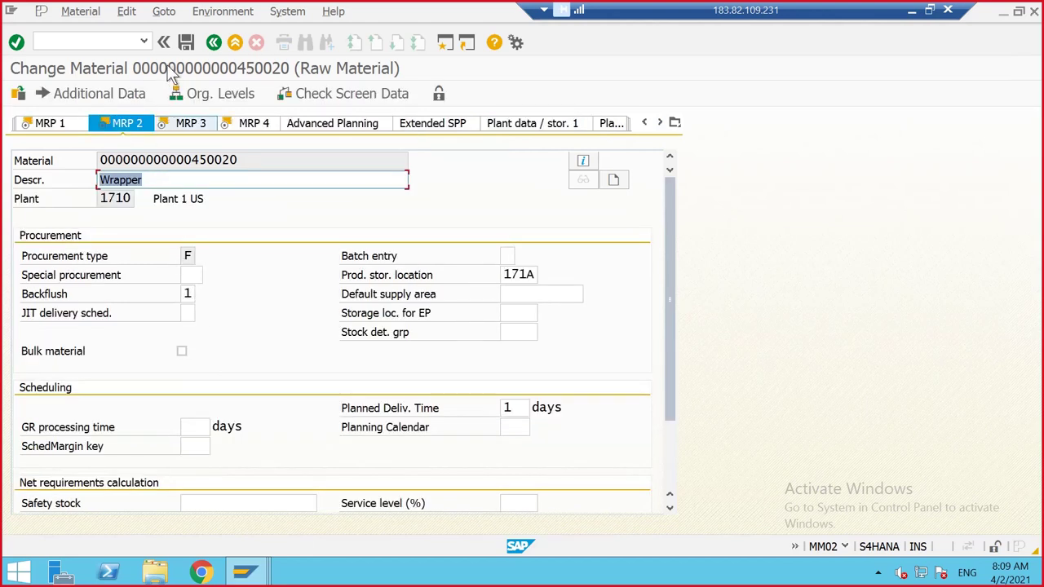
pyautogui.click(181, 44)
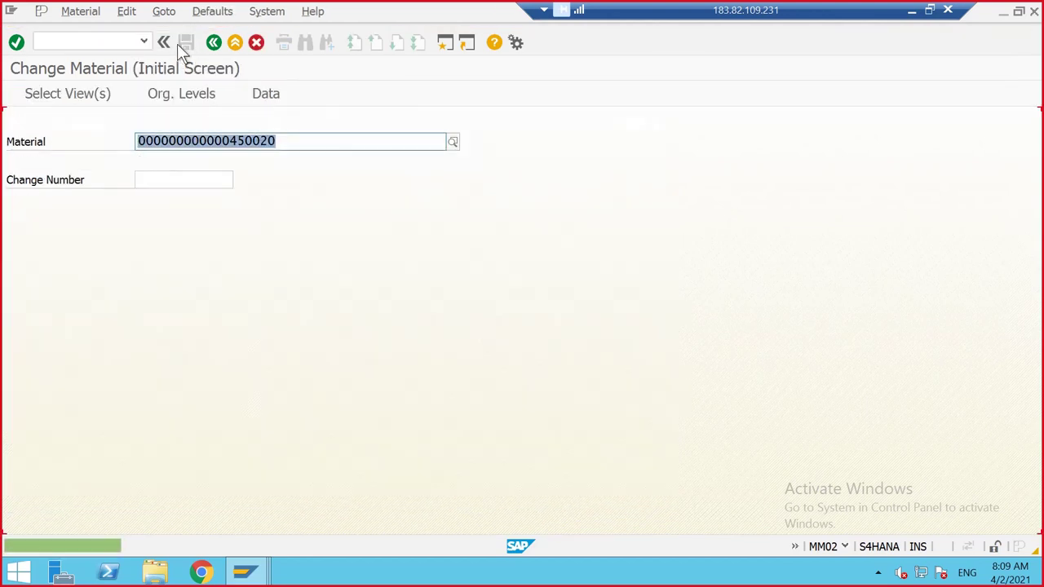
# - Open material 450022 for changing at plant 1710 and storage location 171A
pyautogui.click(283, 143)
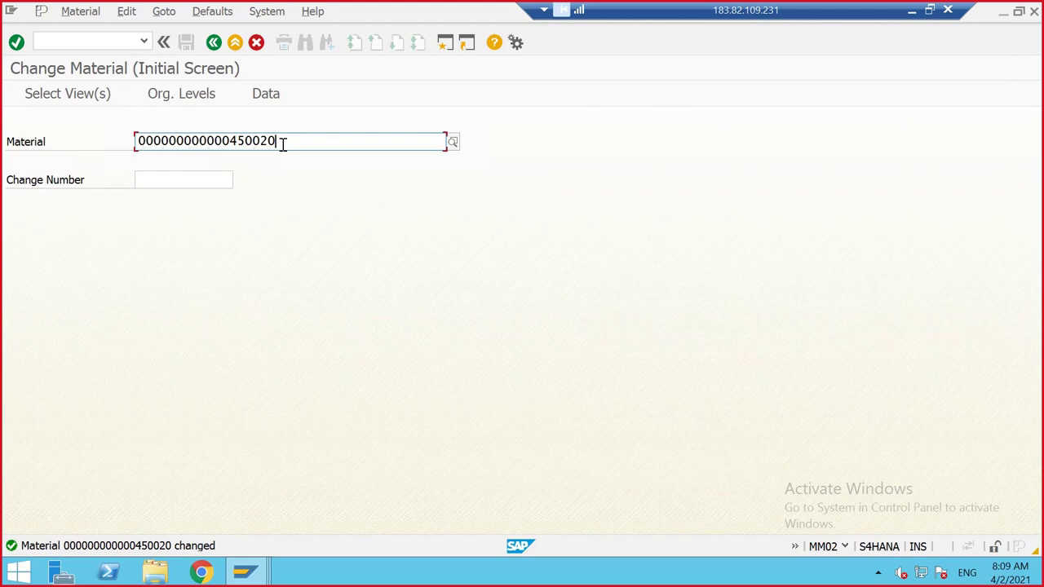
pyautogui.click(243, 571)
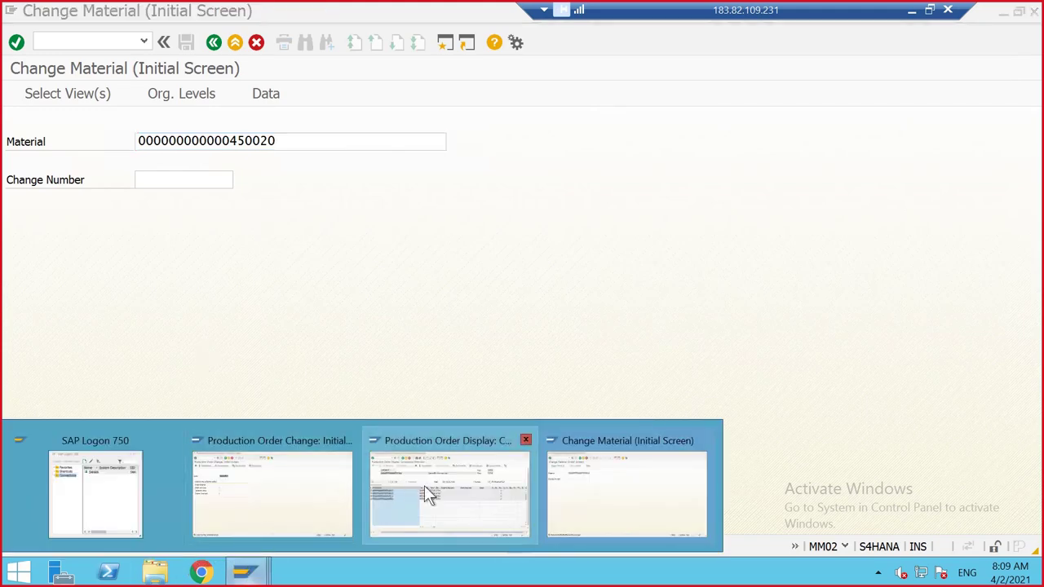
pyautogui.click(587, 494)
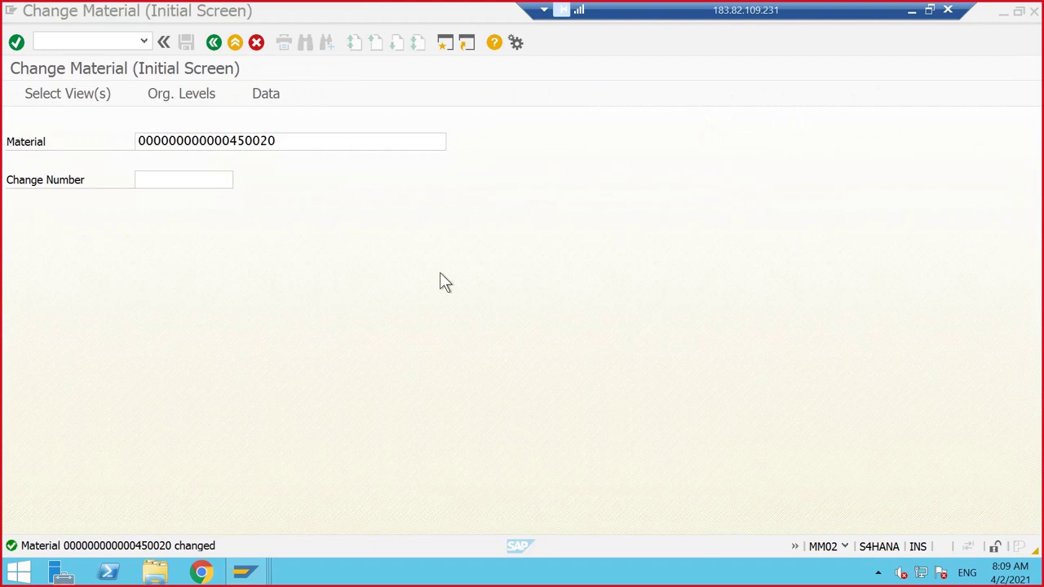
pyautogui.click(299, 143)
pyautogui.press('BackSpace')
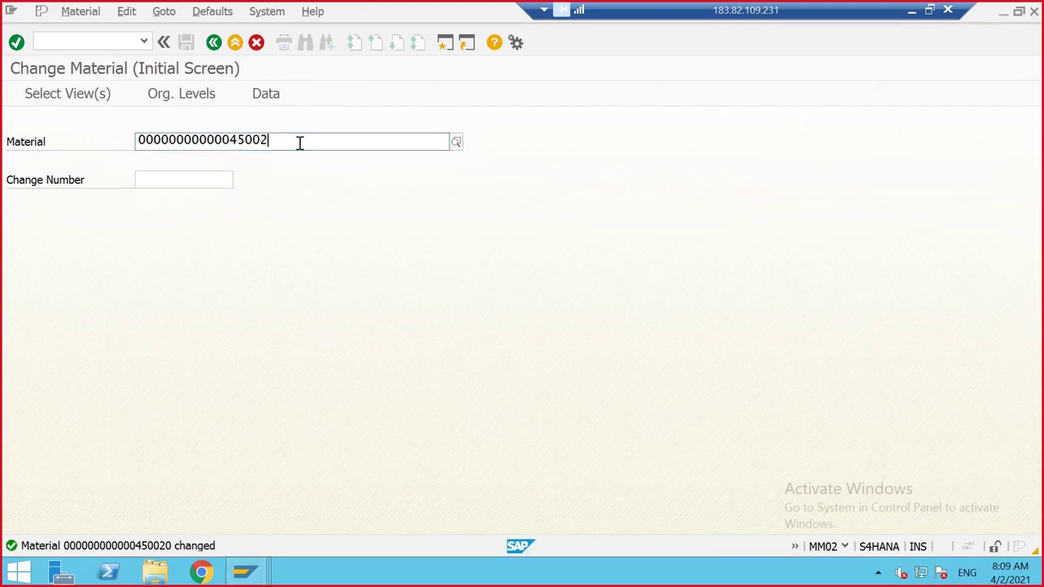
pyautogui.write('2')
pyautogui.press('Return')
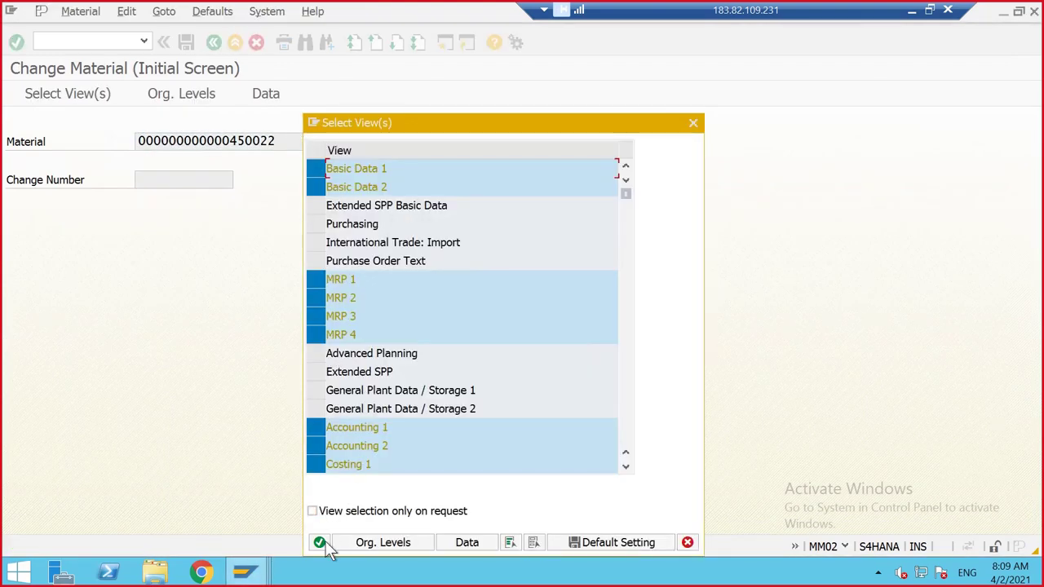
pyautogui.click(320, 542)
pyautogui.click(442, 296)
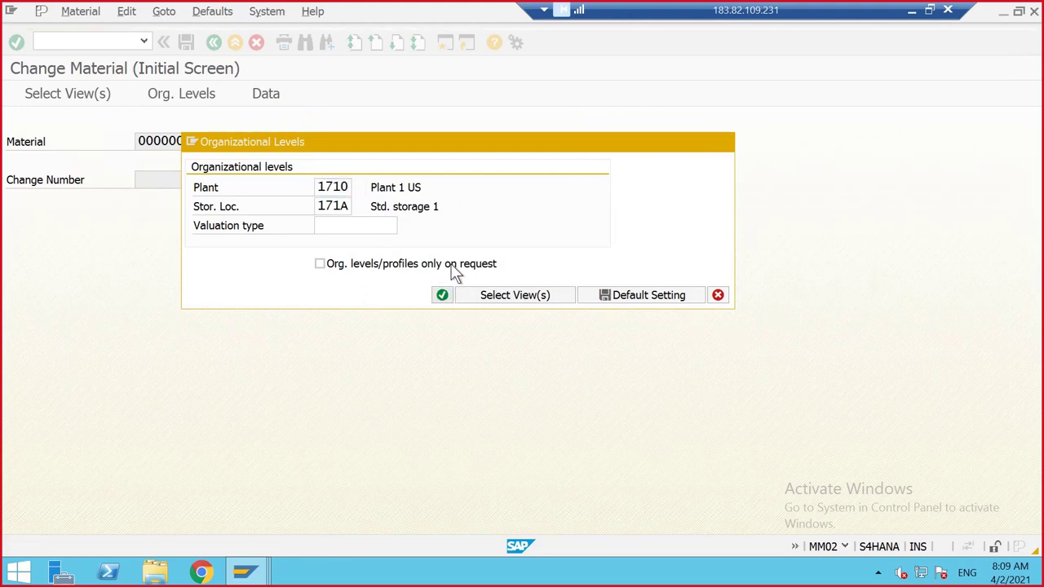
# - Clear the Backflush indicator in the MRP 2 view of Choco Powder - Dairy Milk and save the material
pyautogui.click(661, 122)
pyautogui.click(661, 122)
pyautogui.click(661, 122)
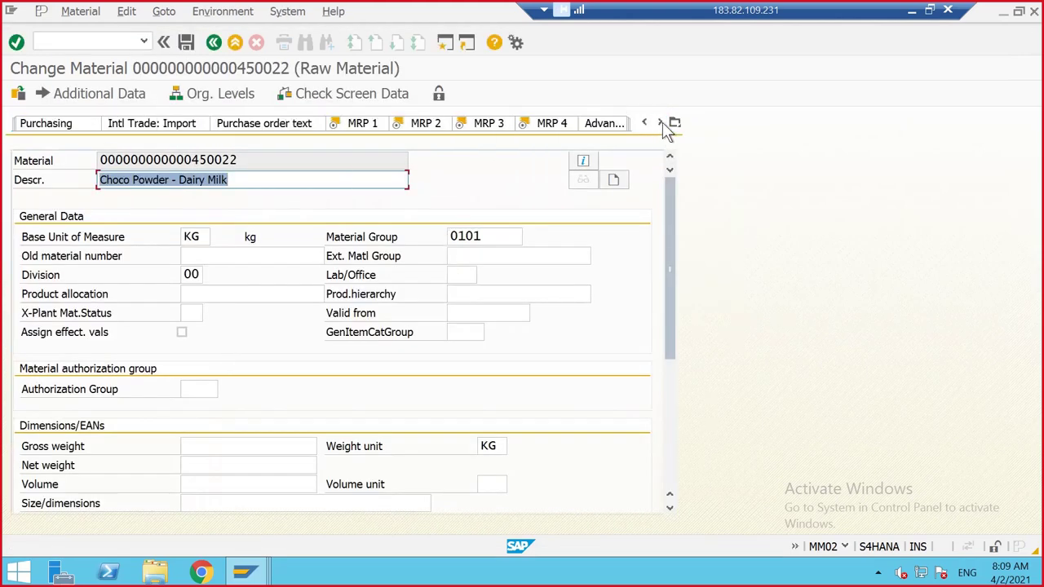
pyautogui.click(661, 122)
pyautogui.click(363, 124)
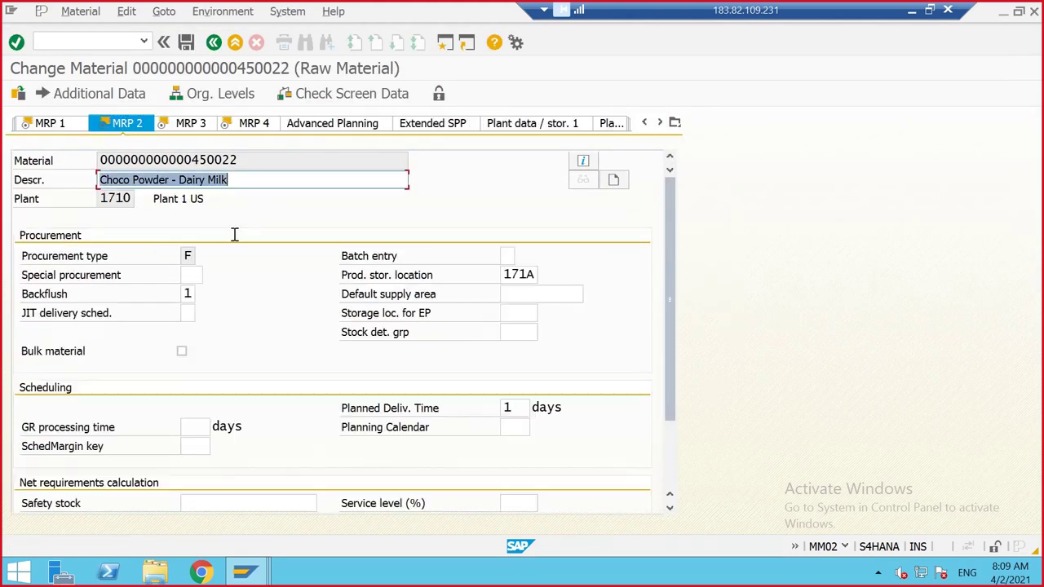
pyautogui.click(194, 295)
pyautogui.press('BackSpace')
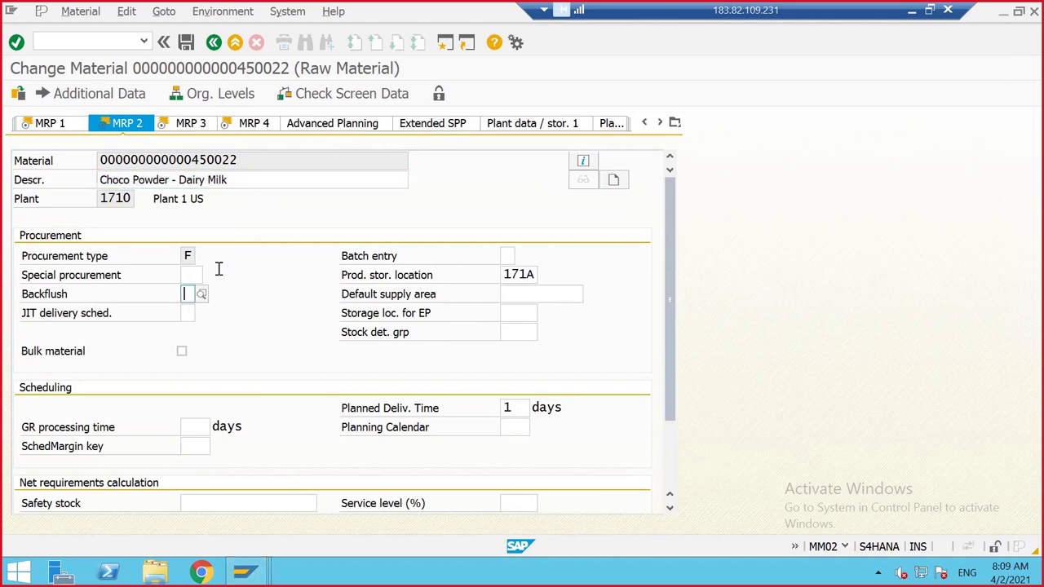
pyautogui.press('Return')
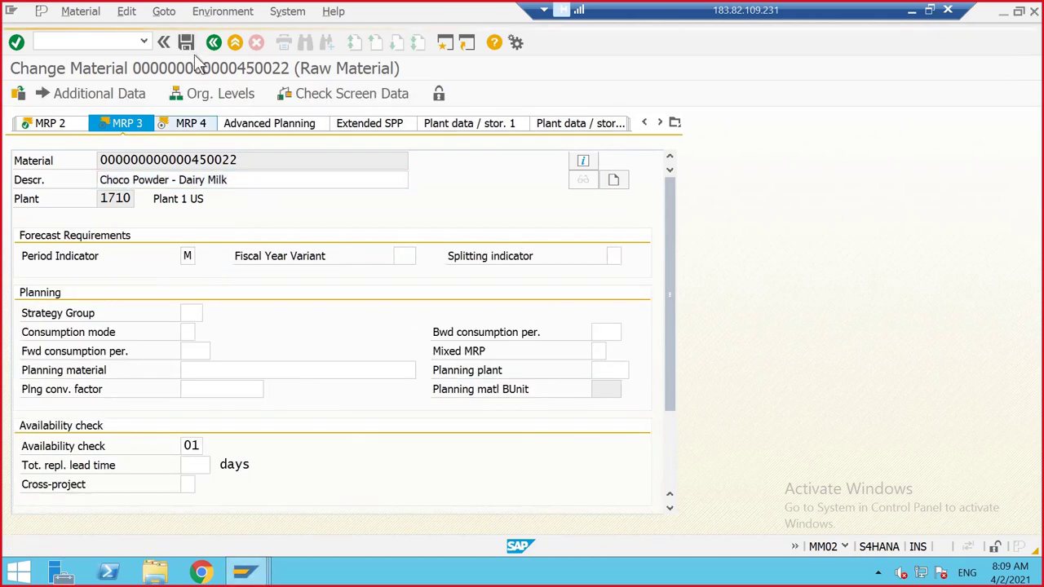
pyautogui.hotkey('ctrl', 's')
# - Open material 450020 for changing at plant 1710 and storage location 171A
pyautogui.click(309, 139)
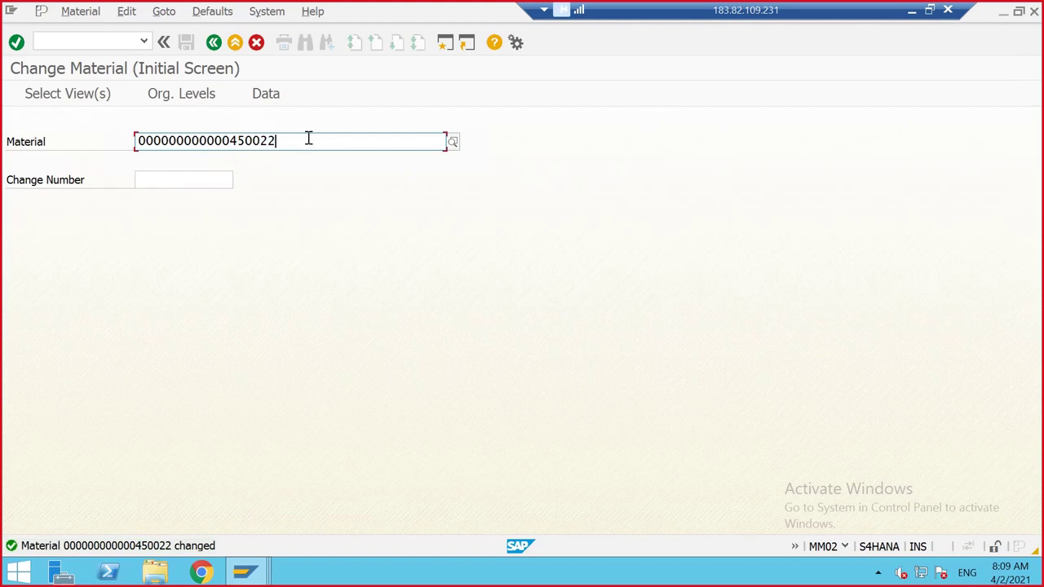
pyautogui.press('BackSpace')
pyautogui.write('0')
pyautogui.press('Return')
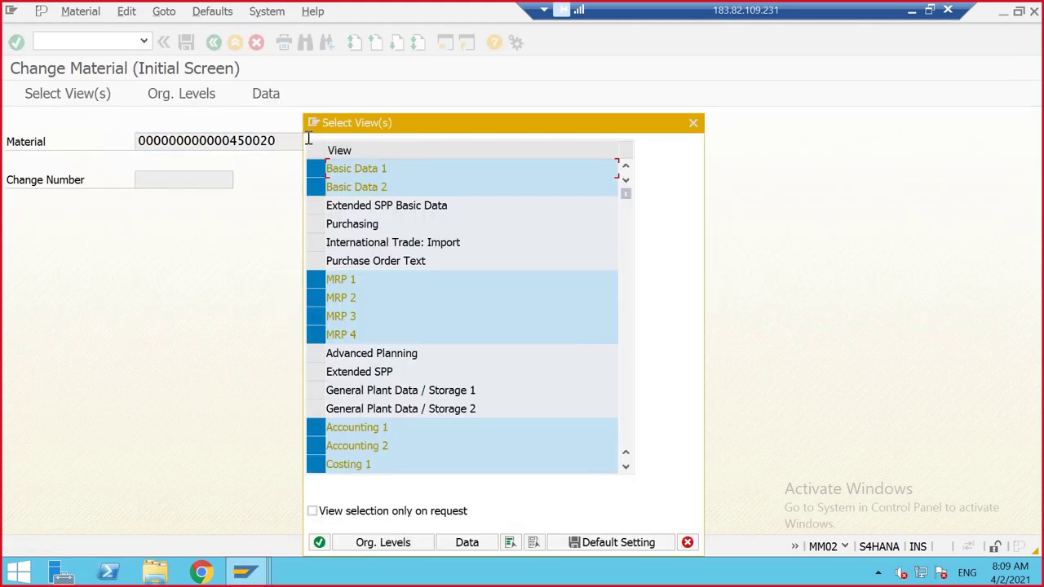
pyautogui.click(320, 542)
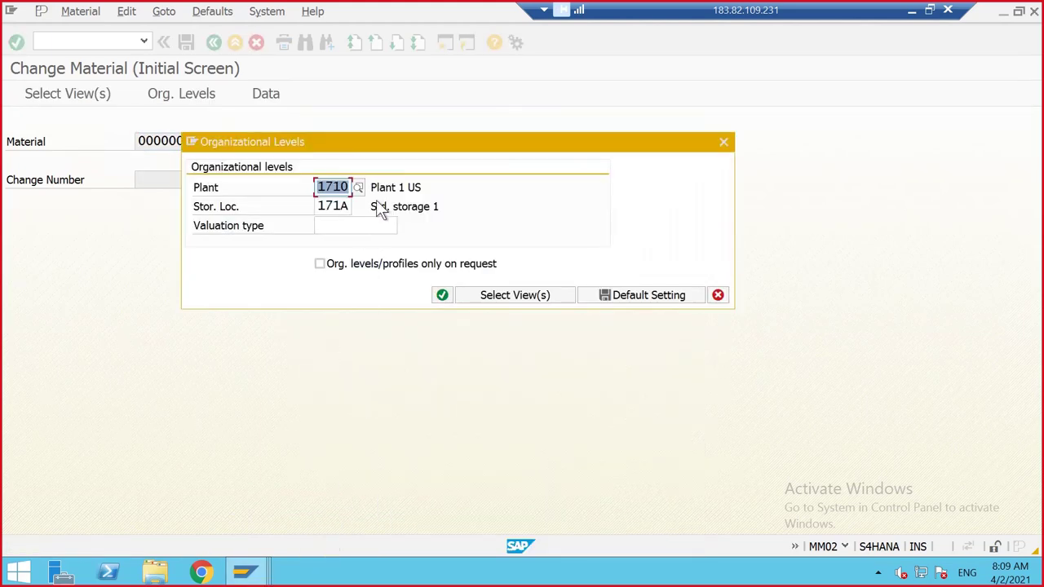
pyautogui.click(443, 295)
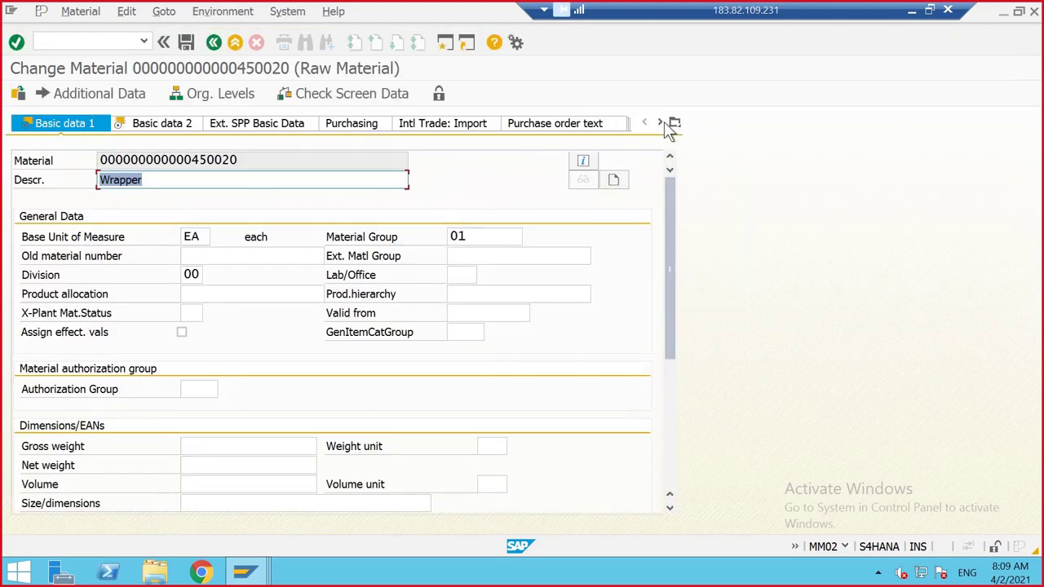
# - Clear the Backflush indicator in the MRP 2 view of the Wrapper material and save it
pyautogui.click(662, 123)
pyautogui.click(426, 123)
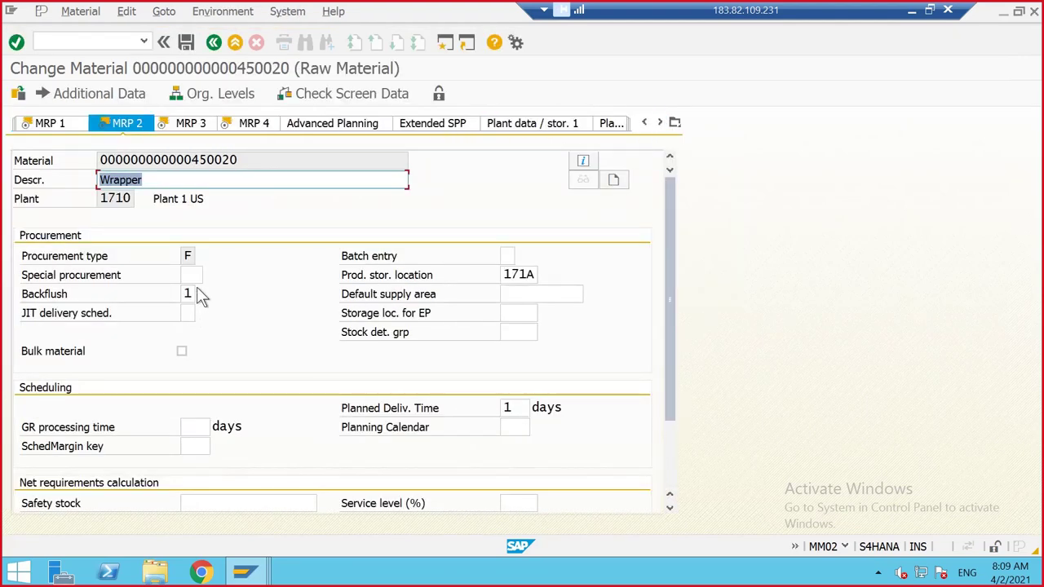
pyautogui.click(188, 294)
pyautogui.press('Return')
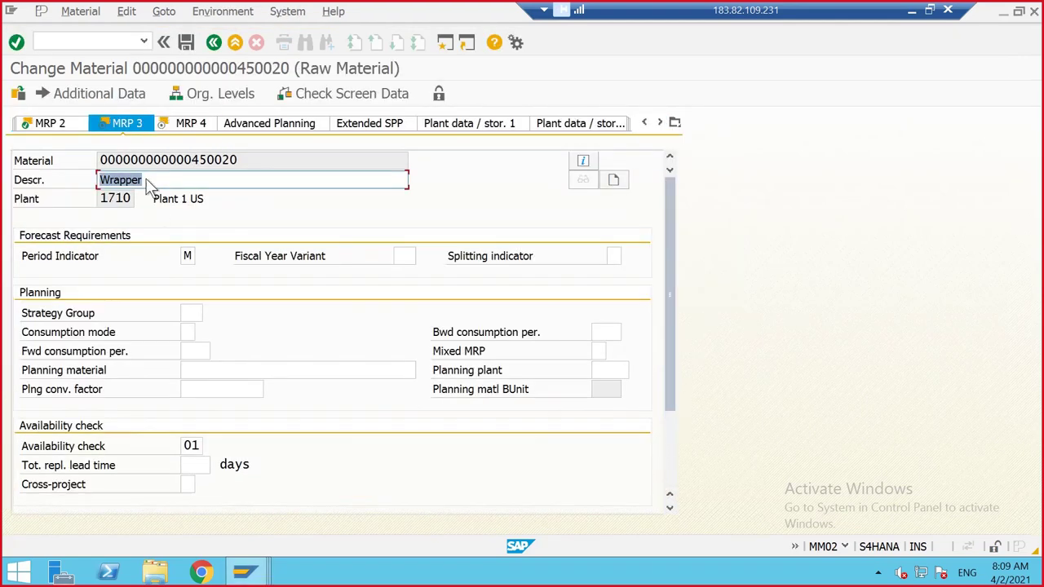
pyautogui.click(186, 42)
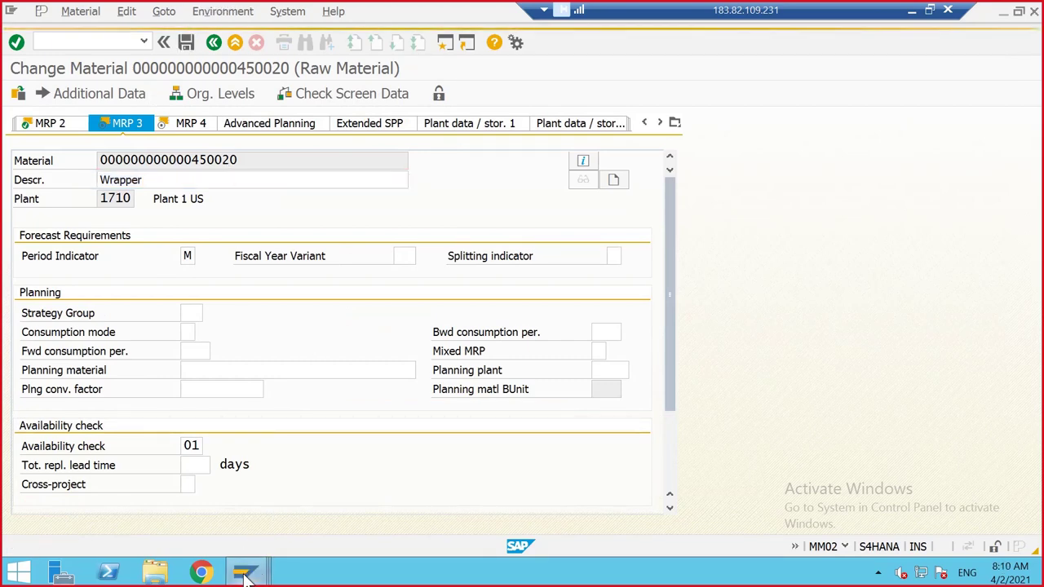
# - Switch to the production order display session, leave the order, and start production order creation with transaction CO01
pyautogui.moveTo(246, 576)
pyautogui.click(412, 474)
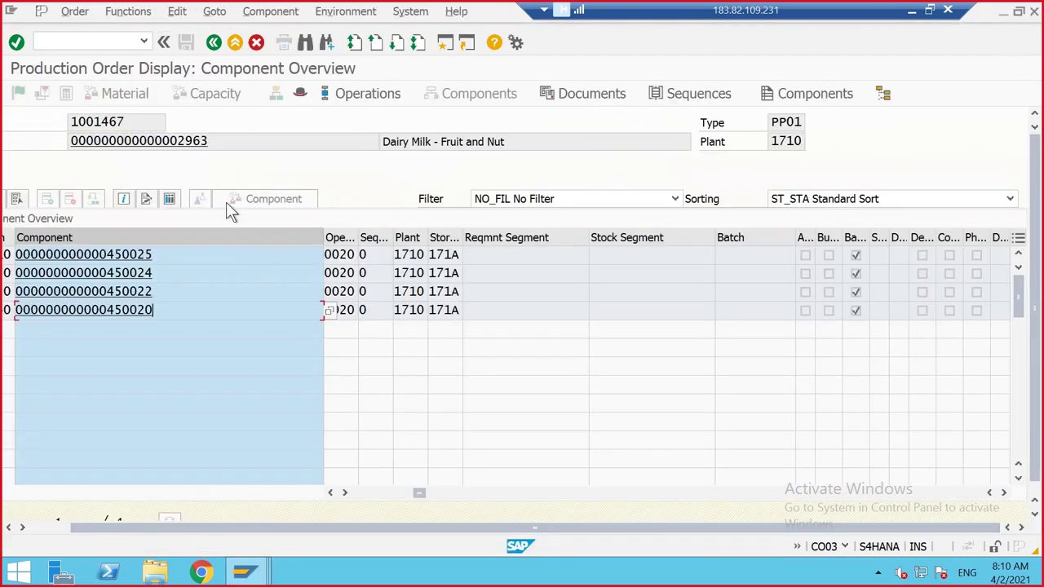
pyautogui.click(215, 40)
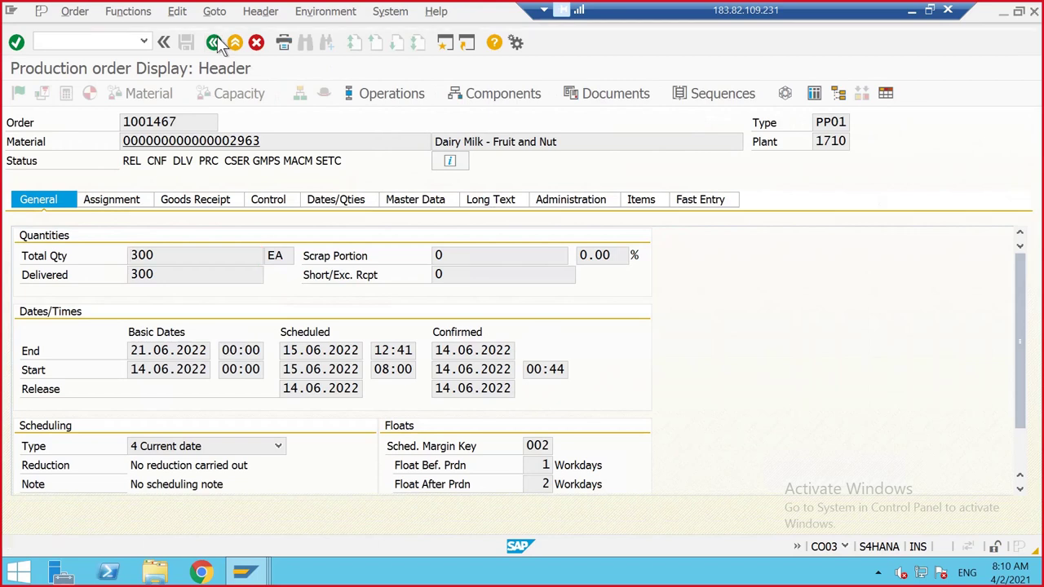
pyautogui.click(215, 41)
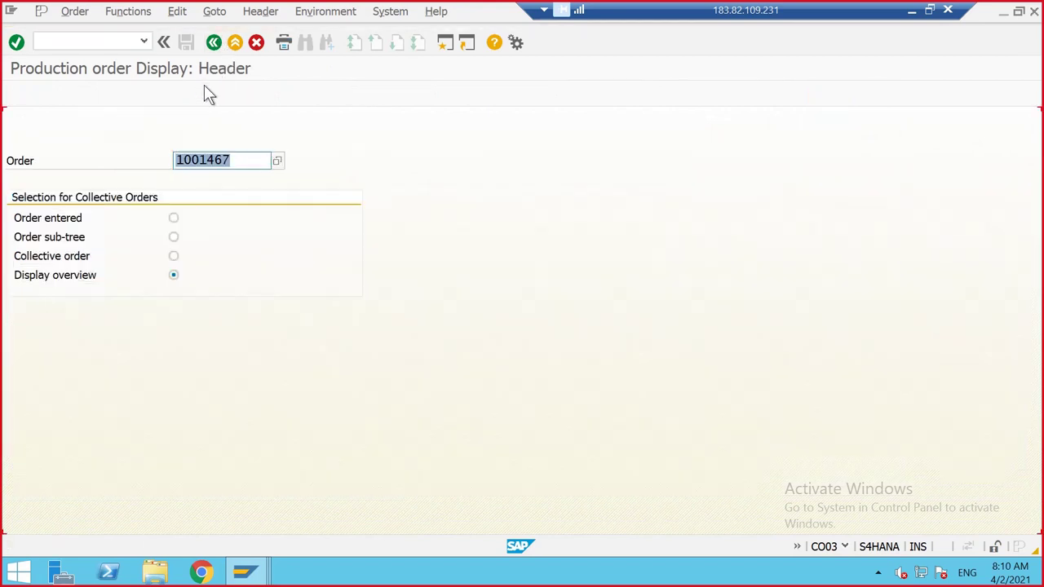
pyautogui.click(113, 41)
pyautogui.write('/NCO01')
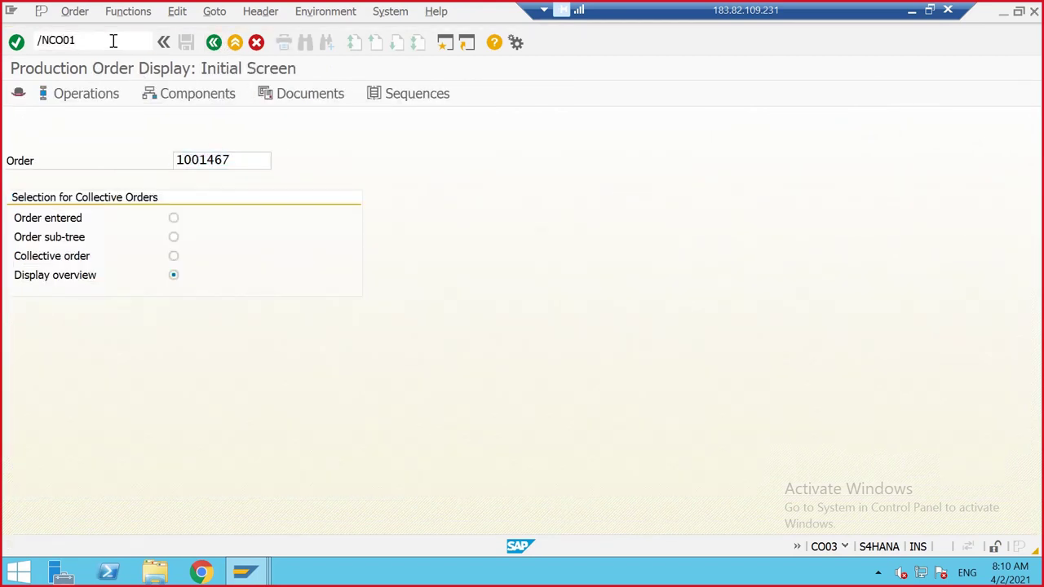
pyautogui.press('Return')
# - Create a PP01 order for material 2963 at plant 1710 with total quantity 300 and Current date scheduling
pyautogui.click(179, 160)
pyautogui.click(182, 158)
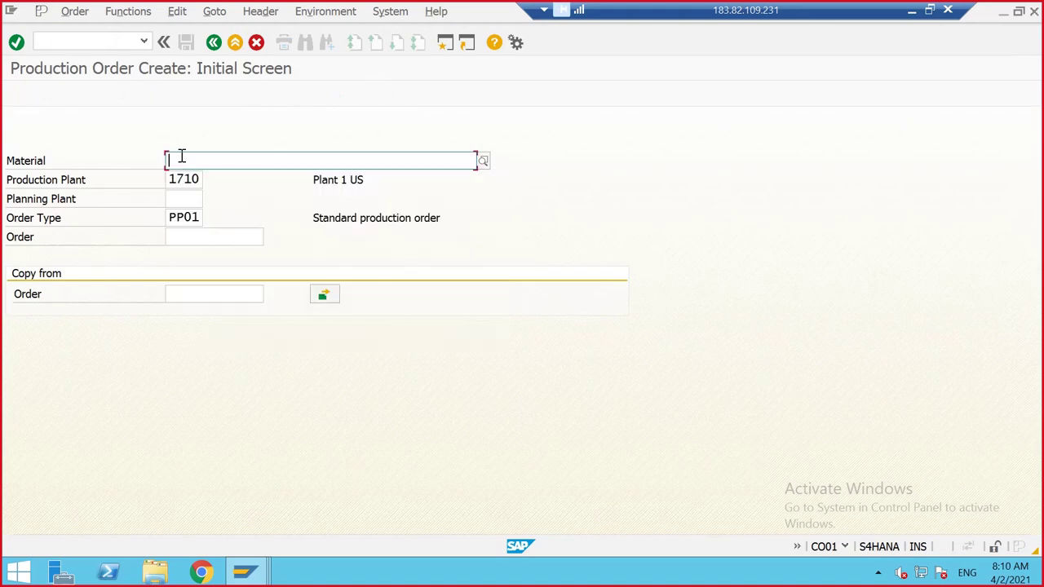
pyautogui.write('2663')
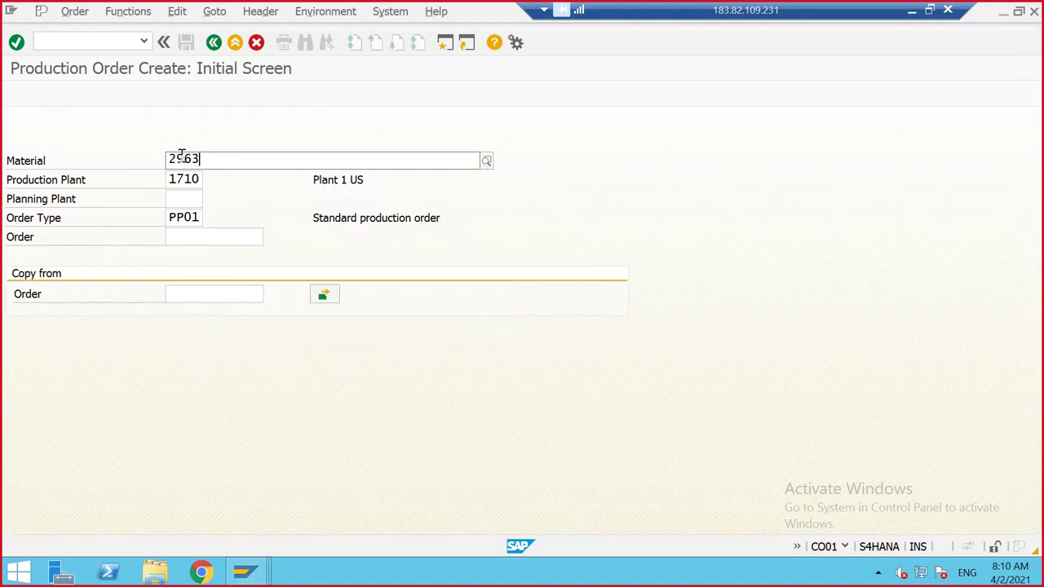
pyautogui.press('Return')
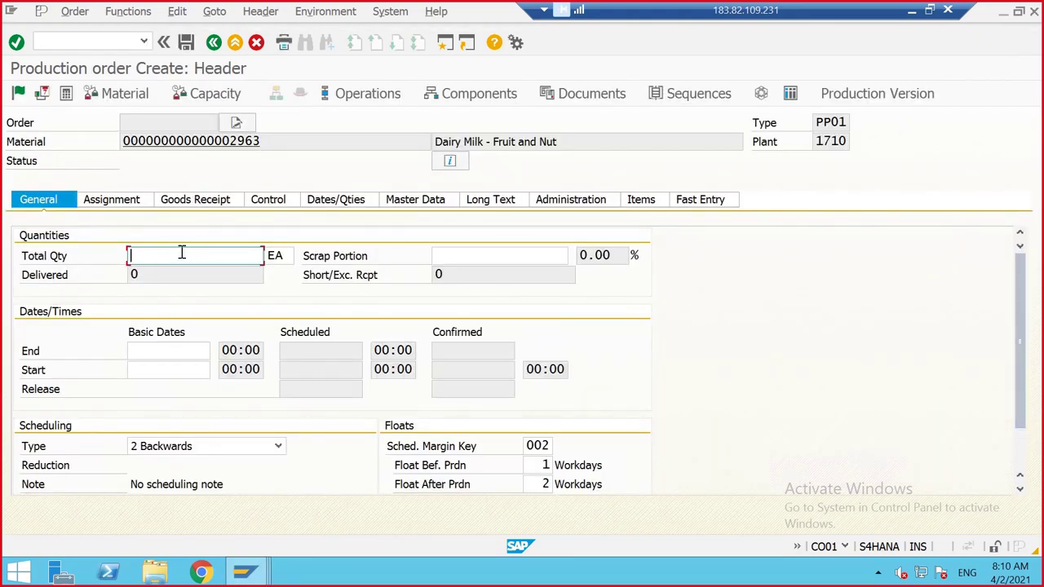
pyautogui.write('300')
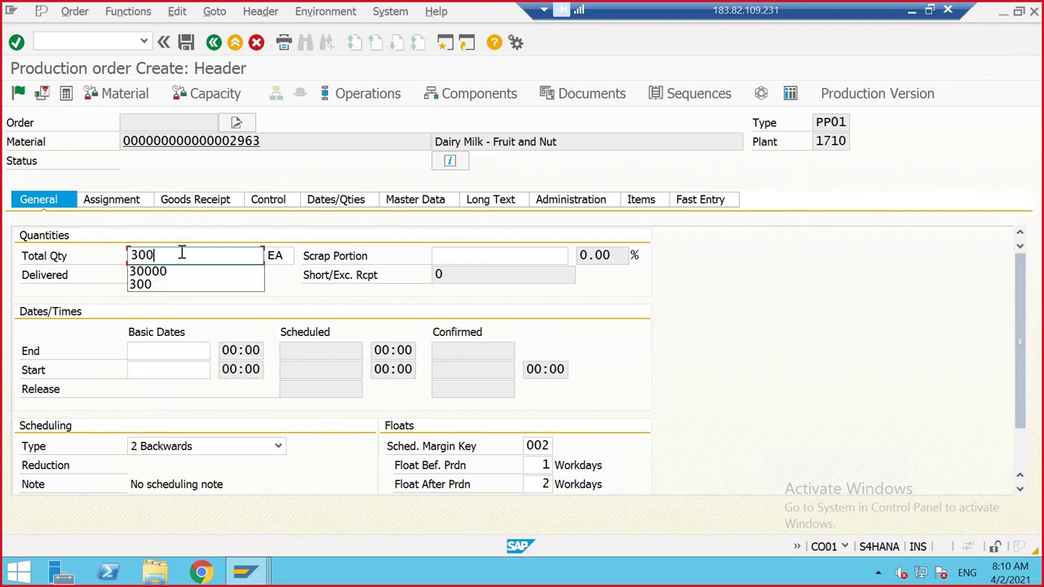
pyautogui.click(152, 446)
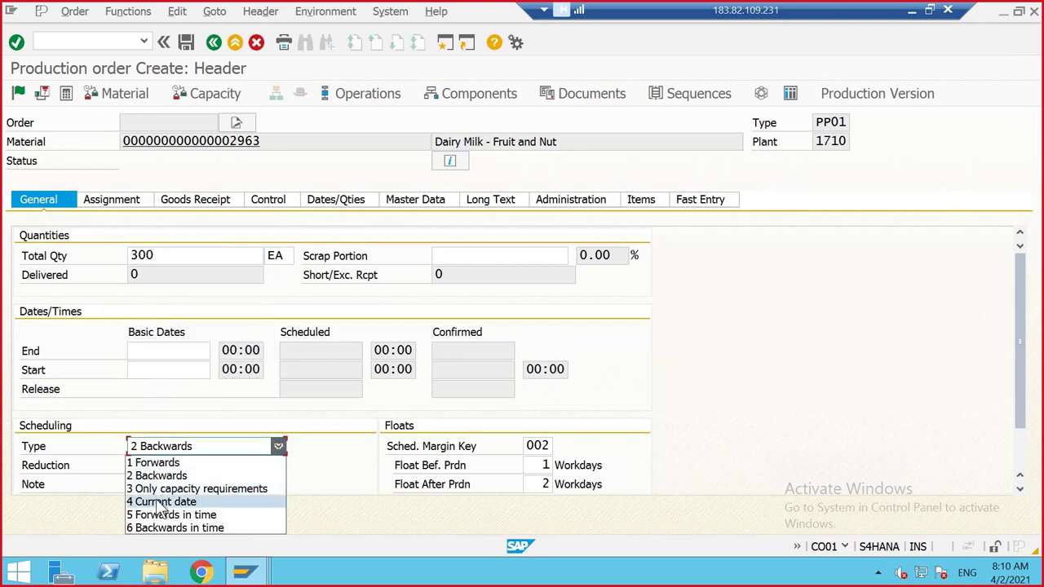
pyautogui.click(159, 502)
pyautogui.press('Return')
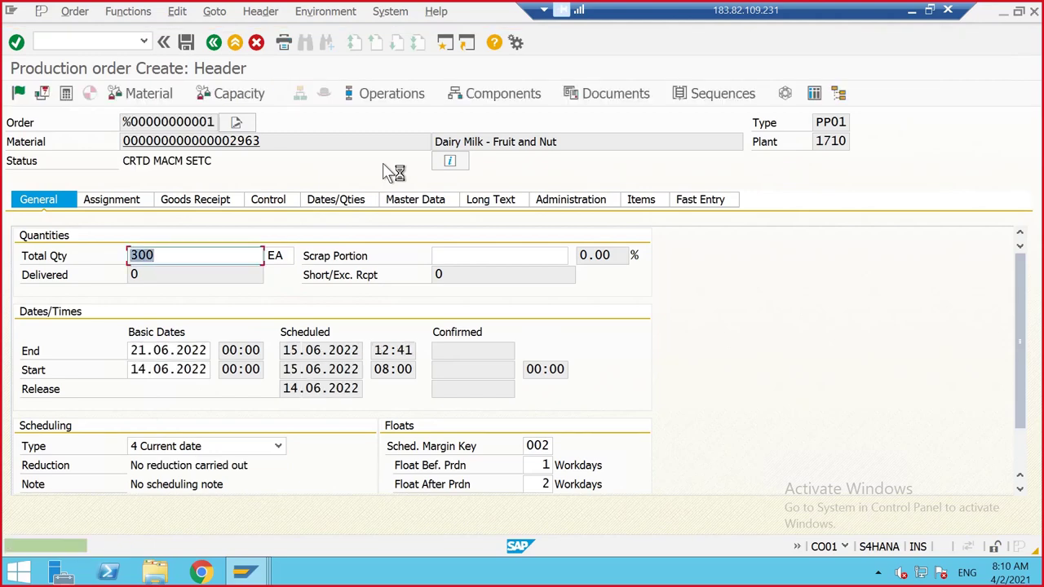
# - Show the new order's component overview and check the backflush indicators of the four components
pyautogui.click(520, 90)
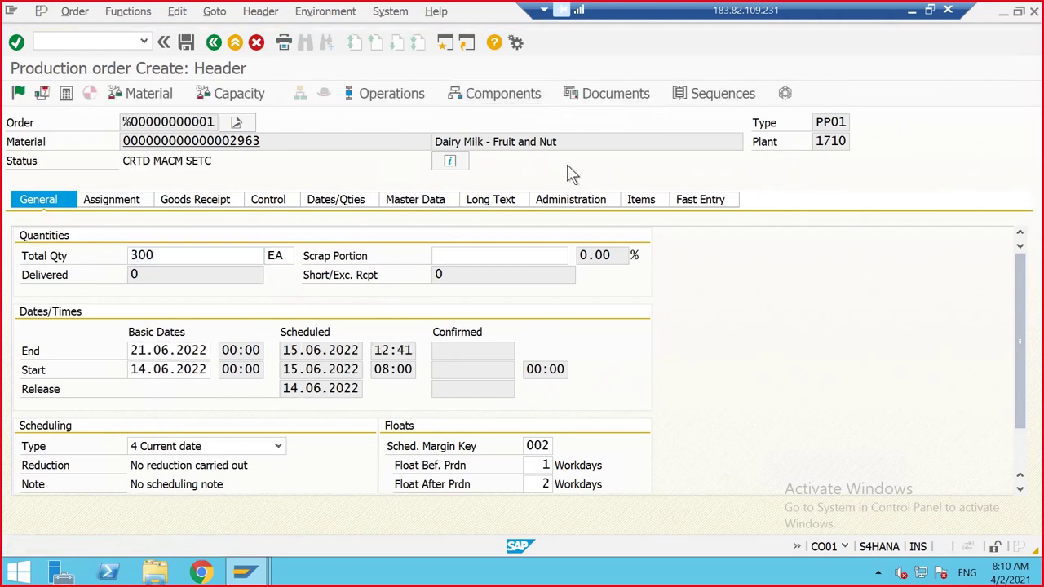
pyautogui.click(997, 529)
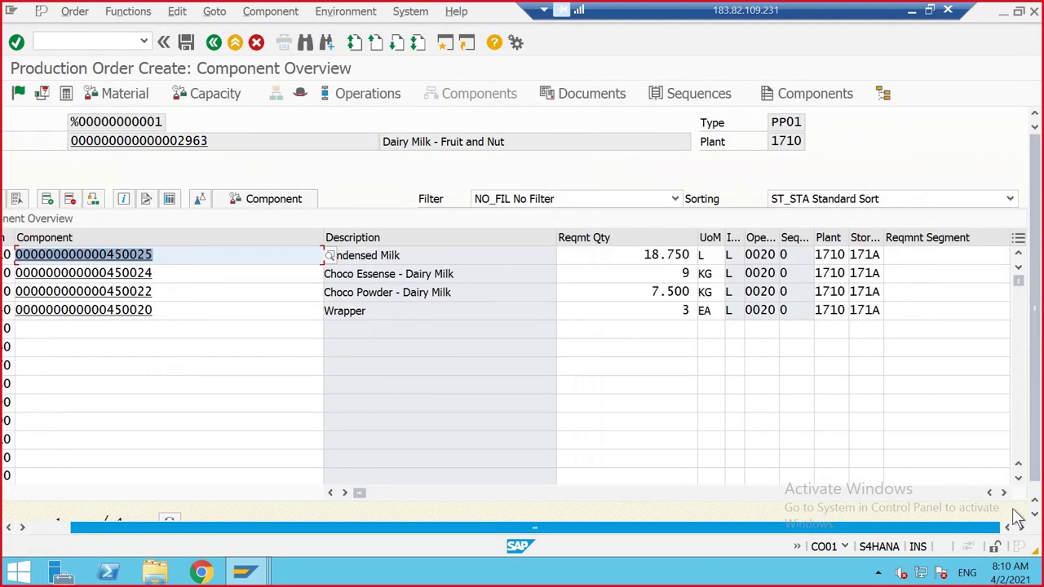
pyautogui.click(1004, 493)
pyautogui.click(1004, 493)
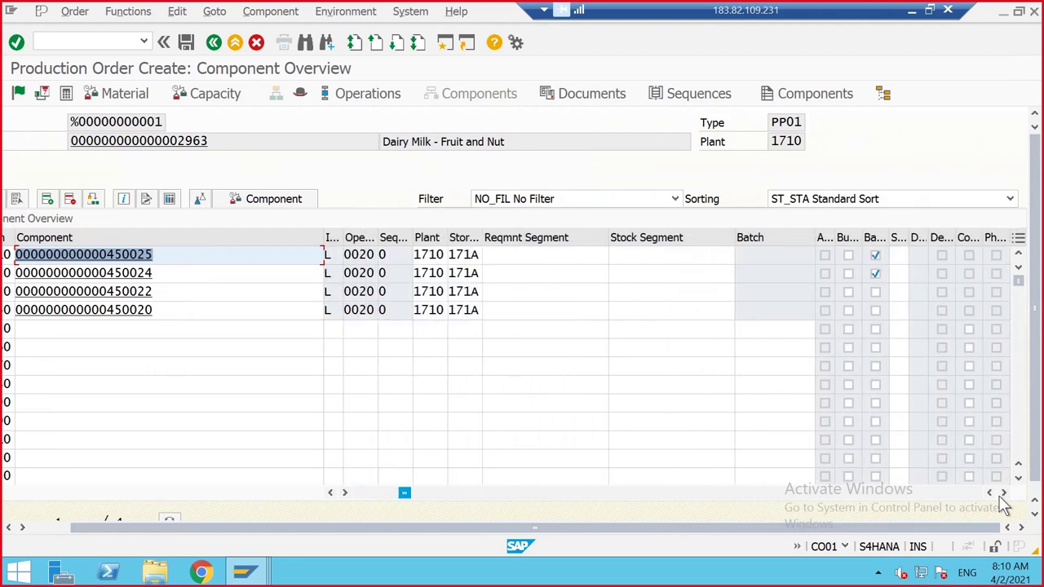
pyautogui.click(875, 274)
# - Open an additional session and start the Change Routing transaction CA02 in it
pyautogui.click(101, 43)
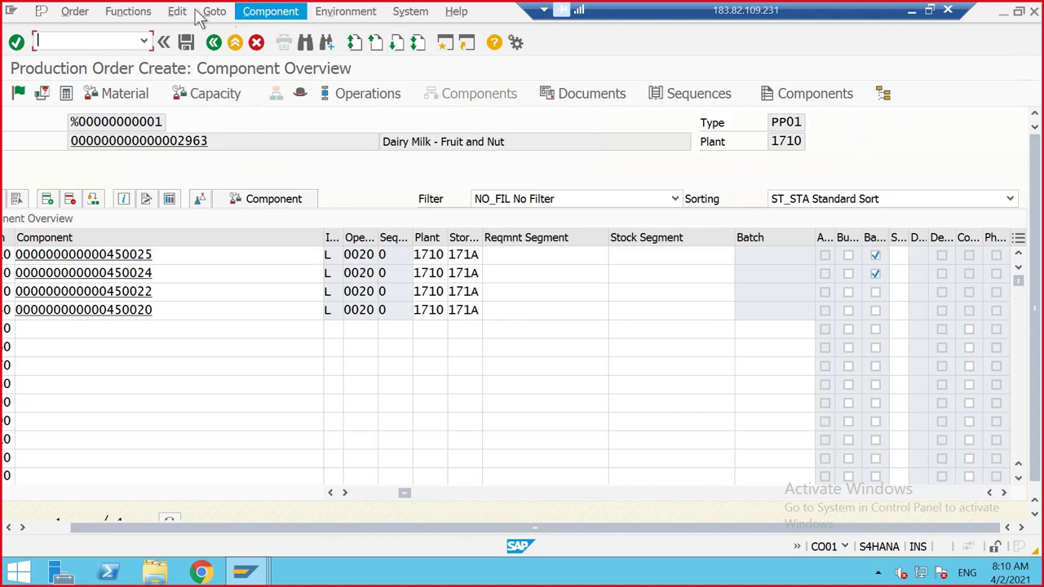
pyautogui.write('/o')
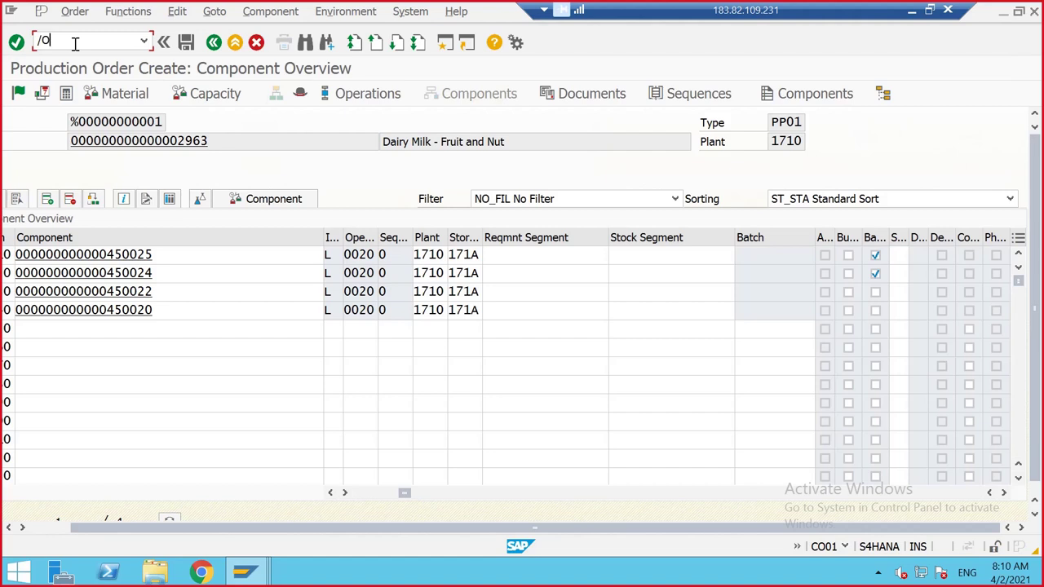
pyautogui.press('Return')
pyautogui.write('/o')
pyautogui.press('Return')
pyautogui.write('/NCA02')
pyautogui.press('Return')
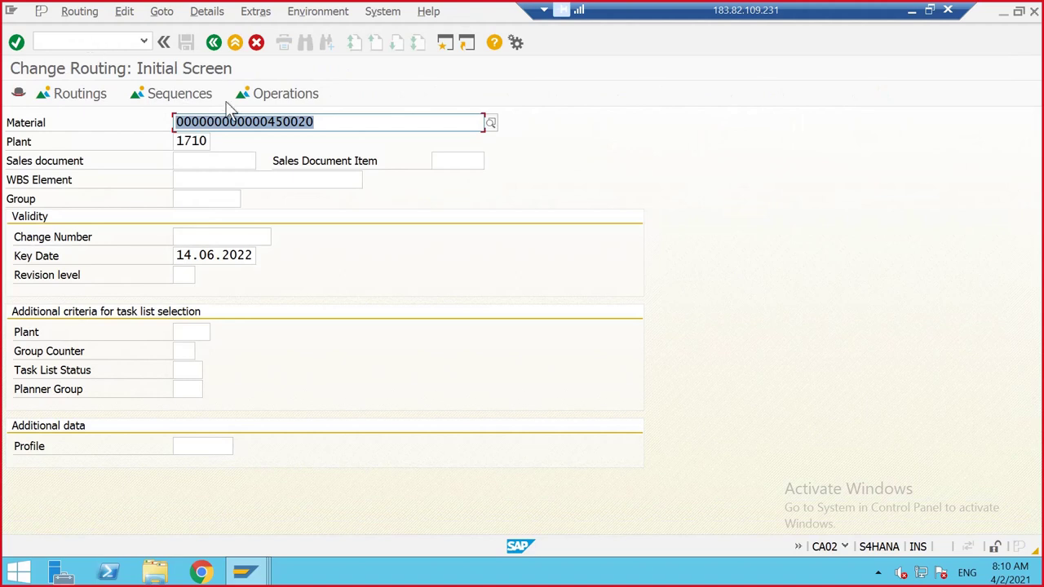
# - In the routing of material 2963 at plant 1710, clear the backflushing indicator for Condensed Milk and Choco Essense, and save the routing
pyautogui.write('2963')
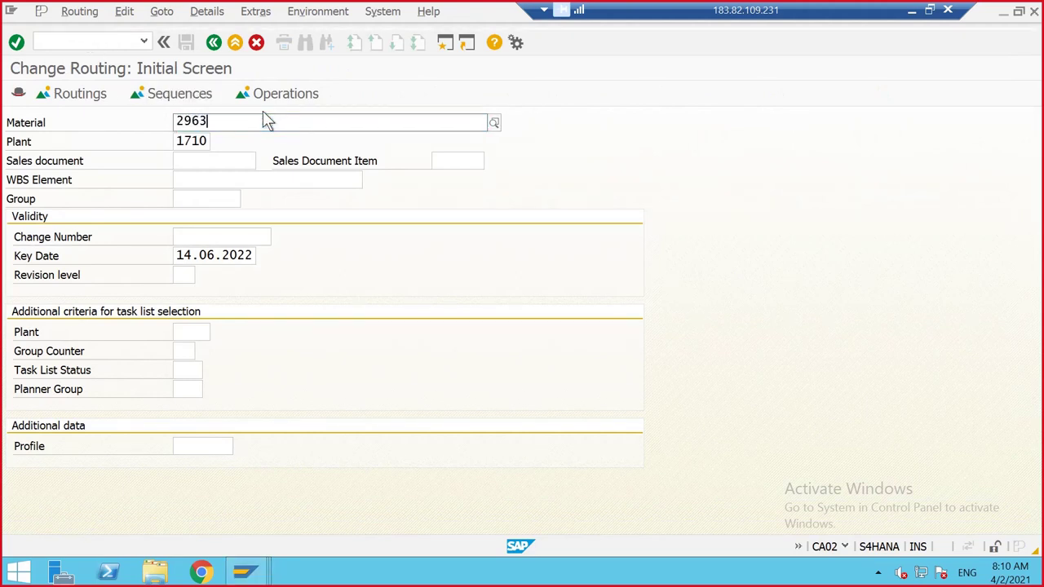
pyautogui.press('Return')
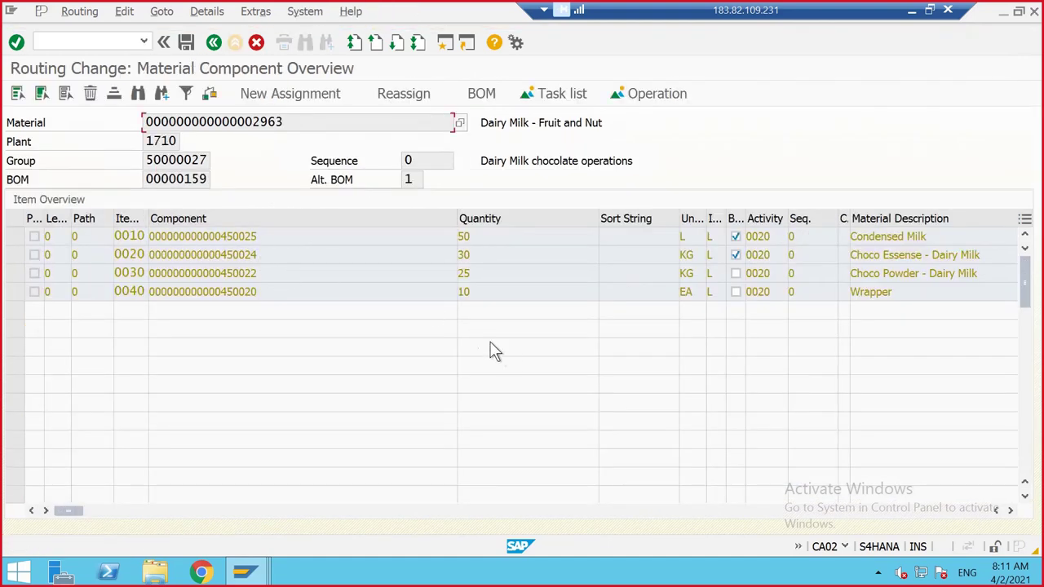
pyautogui.click(137, 237)
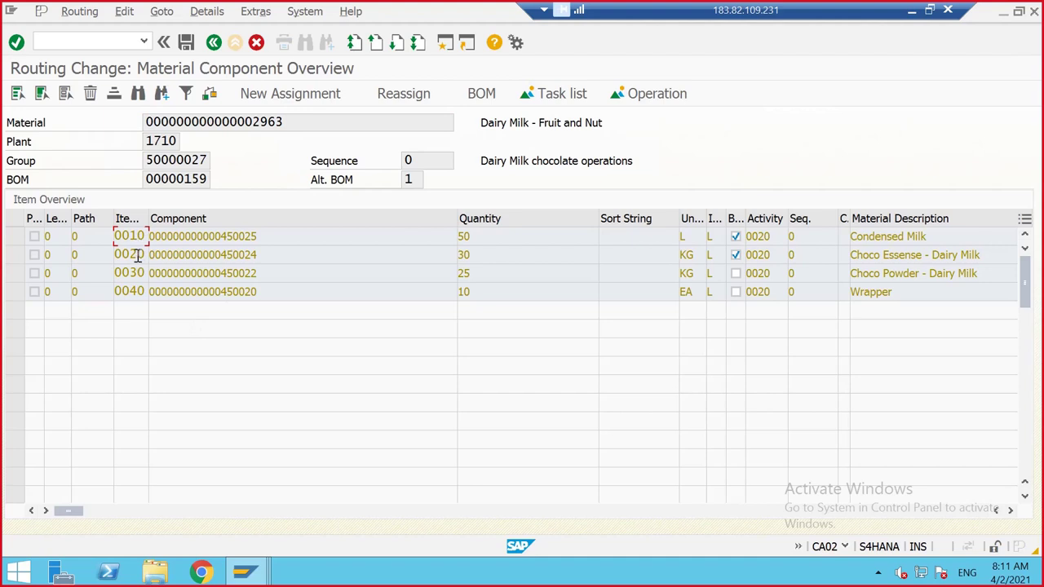
pyautogui.doubleClick(745, 218)
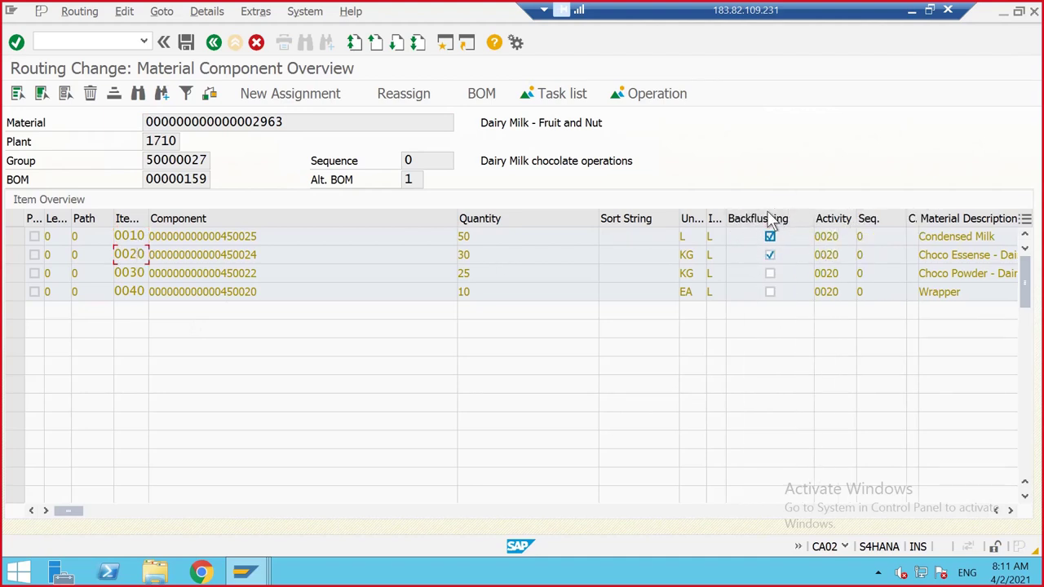
pyautogui.click(770, 236)
pyautogui.click(769, 255)
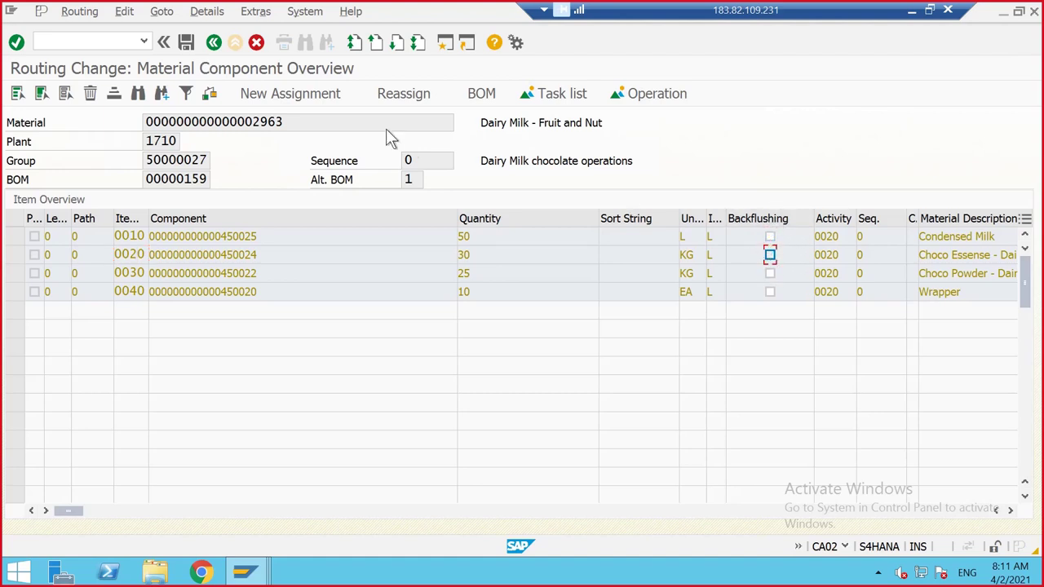
pyautogui.click(186, 43)
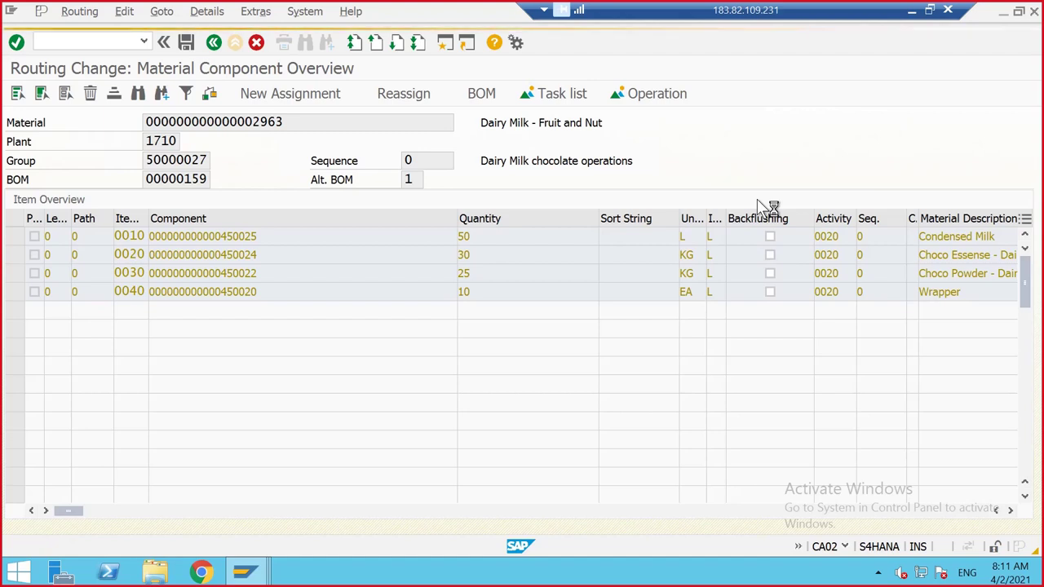
# - Close the Production Order Change session and start production order creation with transaction CO01 in the routing session
pyautogui.click(72, 37)
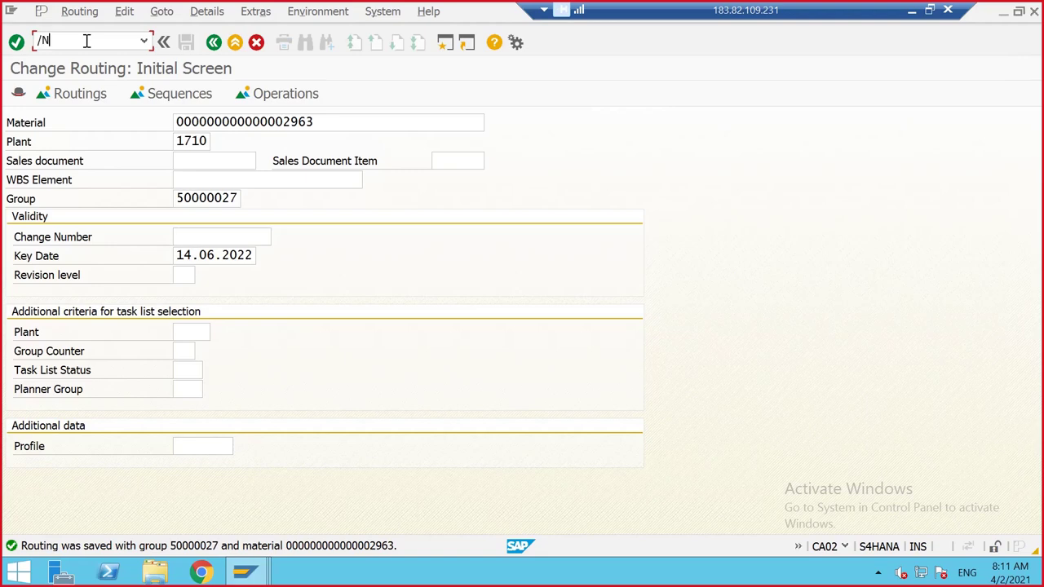
pyautogui.moveTo(261, 573)
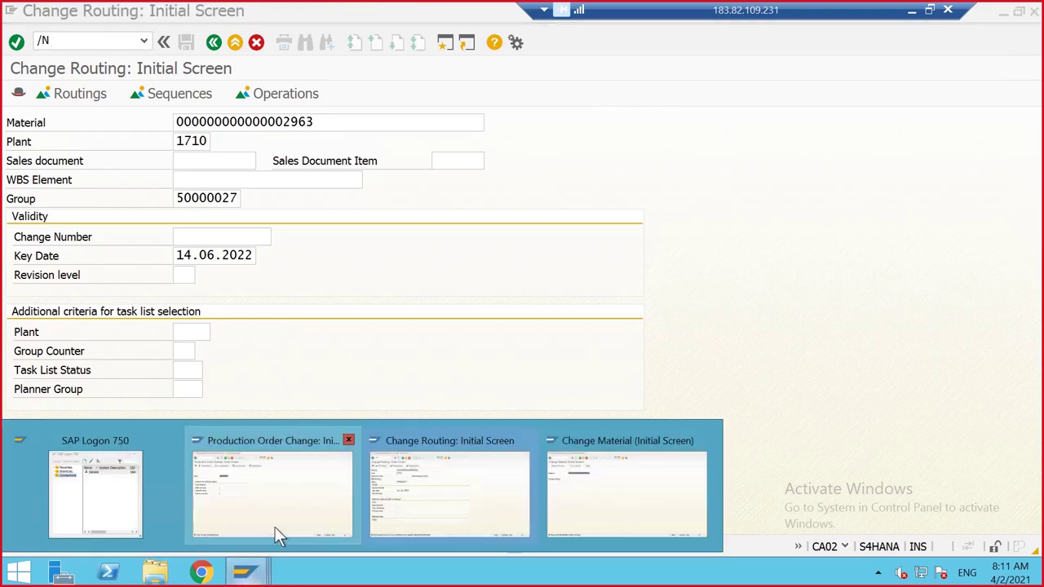
pyautogui.click(348, 441)
pyautogui.click(307, 483)
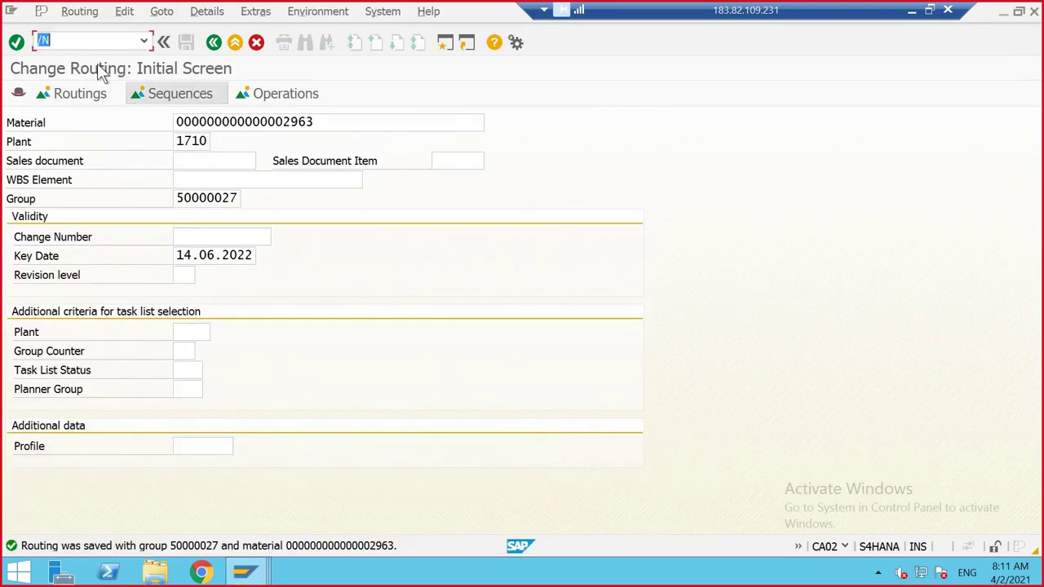
pyautogui.click(78, 44)
pyautogui.write('/NCO01')
pyautogui.press('Return')
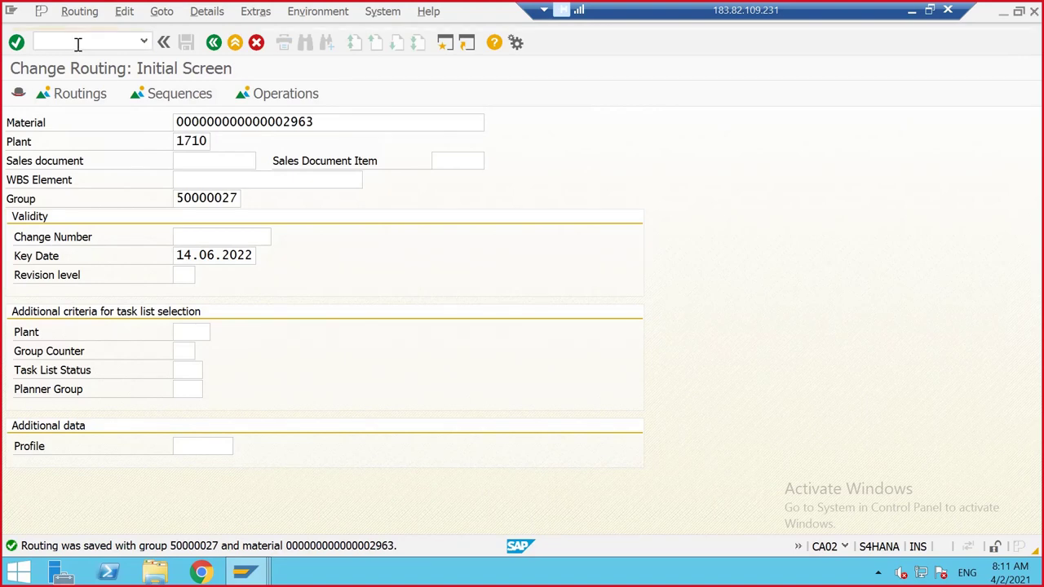
# - Create a new PP01 order for material 2963 at plant 1710 with total quantity 300 and scheduling type Current date
pyautogui.click(218, 156)
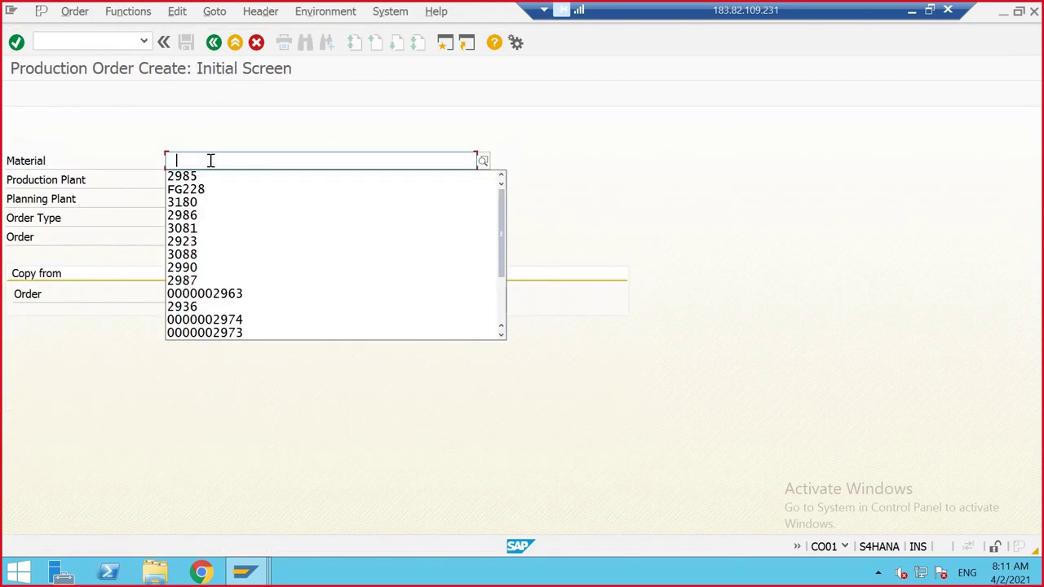
pyautogui.click(209, 158)
pyautogui.write('2')
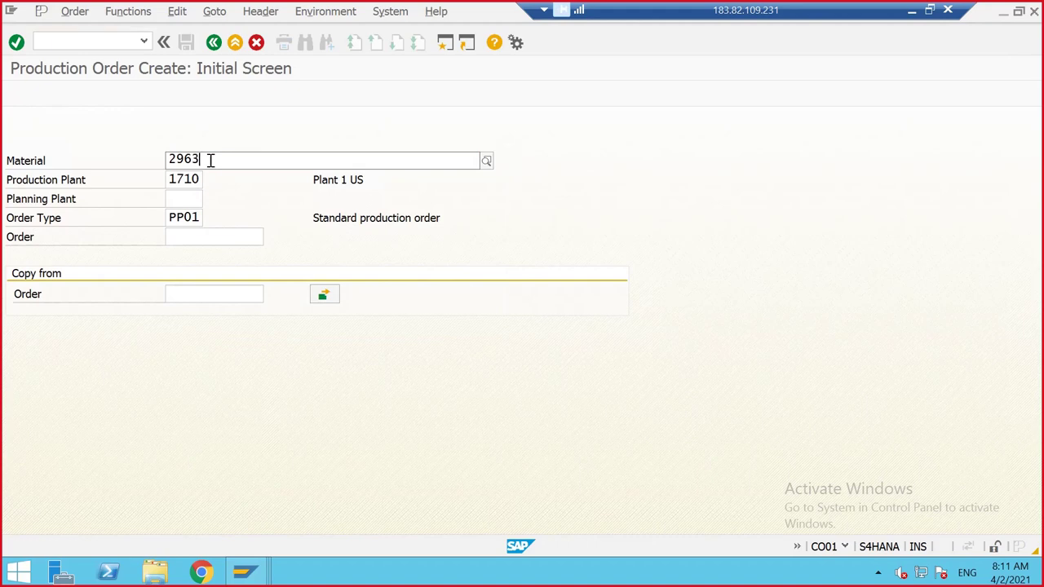
pyautogui.write('963')
pyautogui.press('Return')
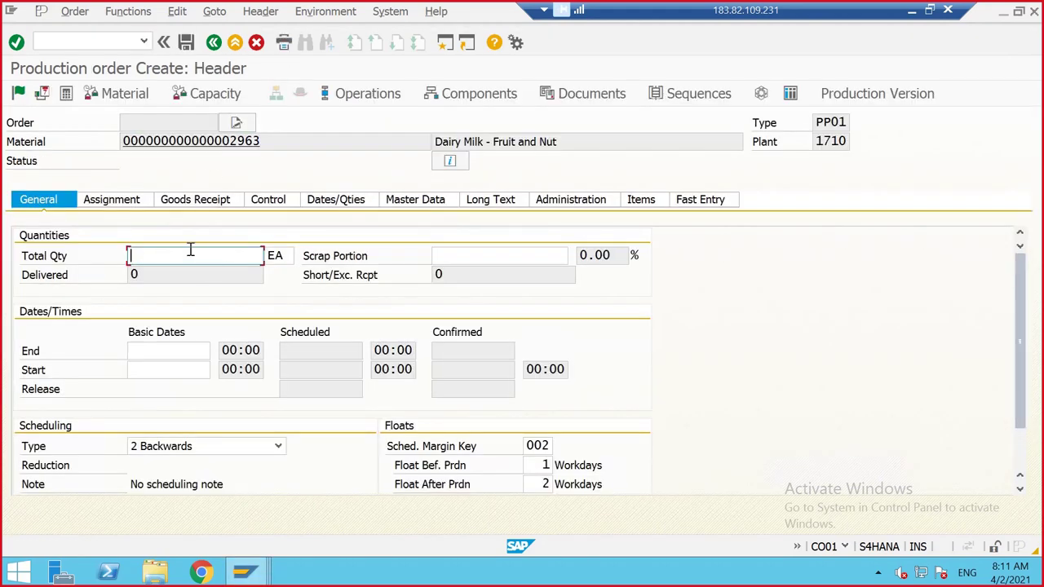
pyautogui.write('300')
pyautogui.press('Return')
pyautogui.click(152, 449)
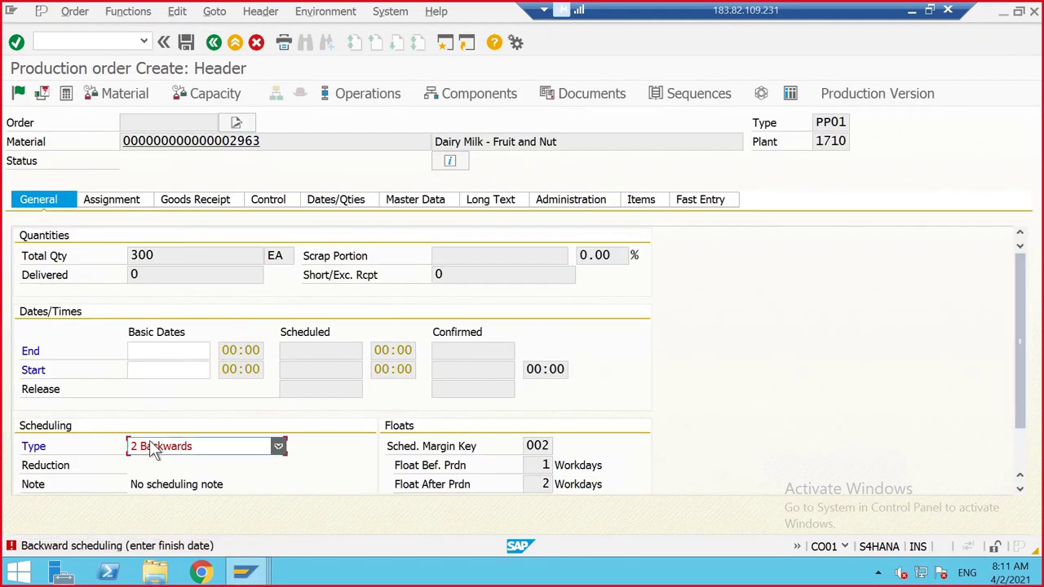
pyautogui.click(164, 501)
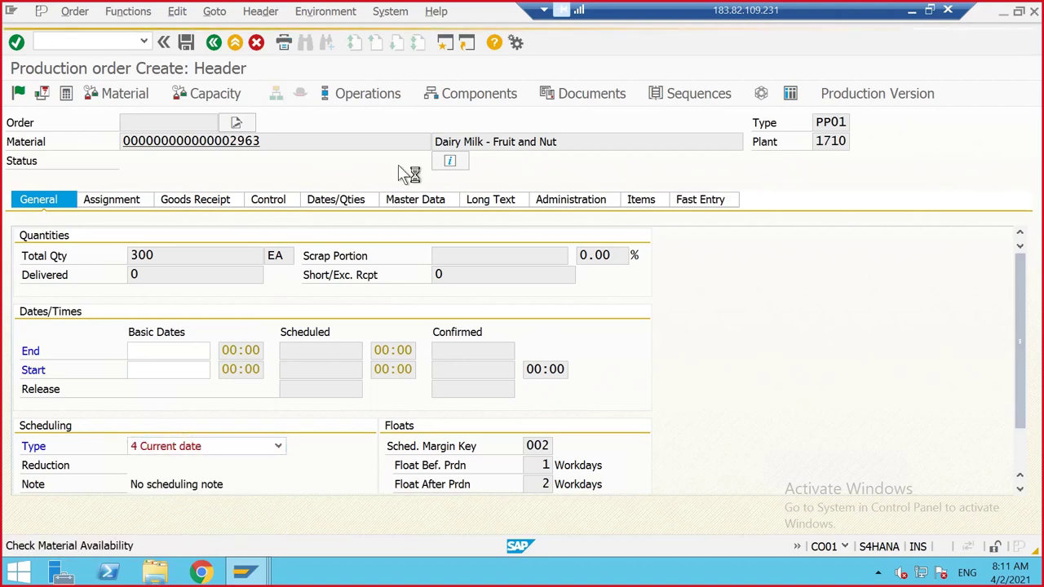
# - Show the order's component overview and check the backflush indicators of all four components against the changed routing
pyautogui.click(480, 92)
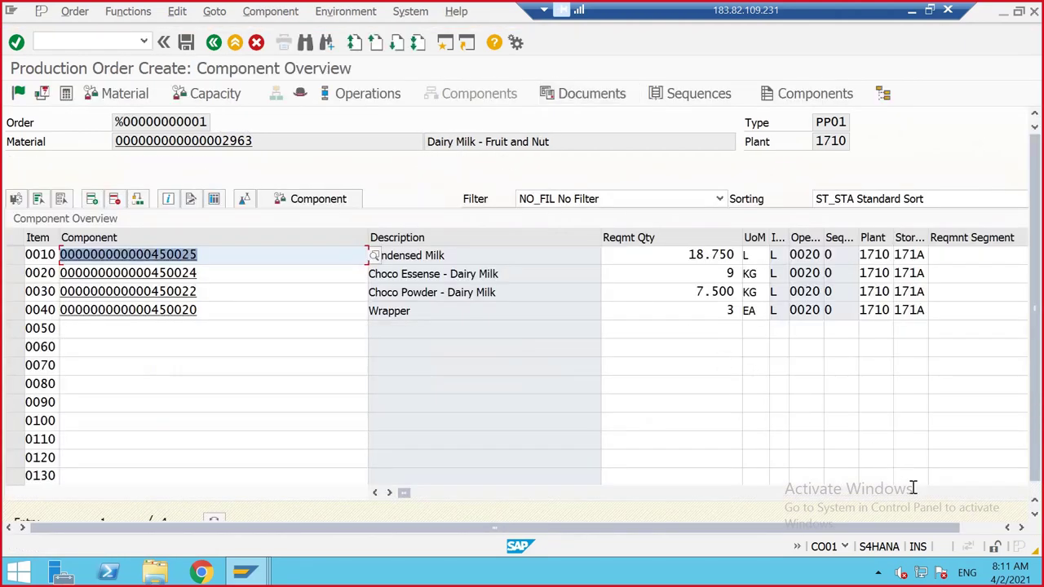
pyautogui.click(971, 528)
pyautogui.click(1005, 493)
pyautogui.click(1005, 493)
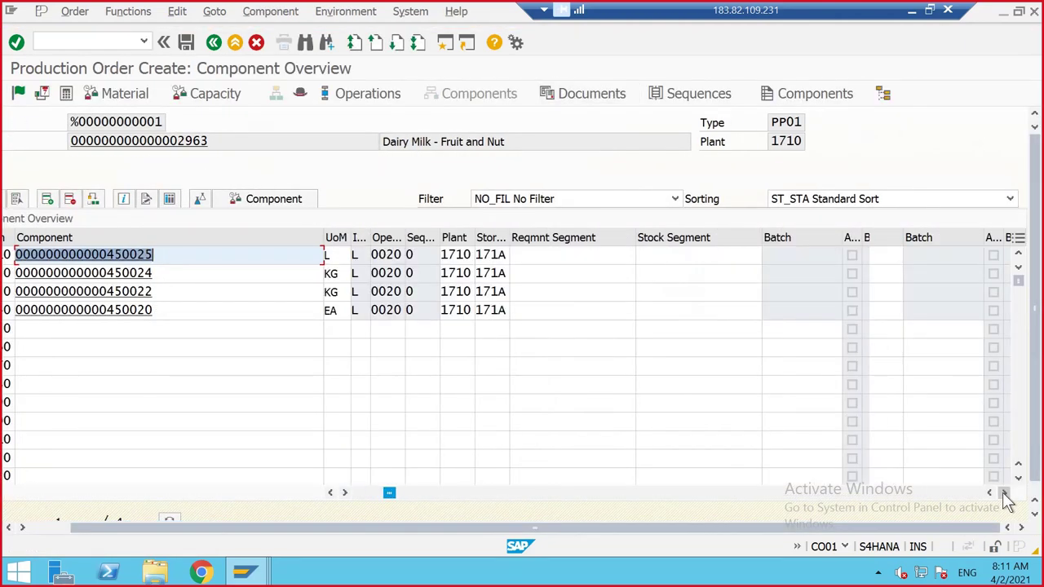
pyautogui.click(1005, 493)
pyautogui.click(1005, 492)
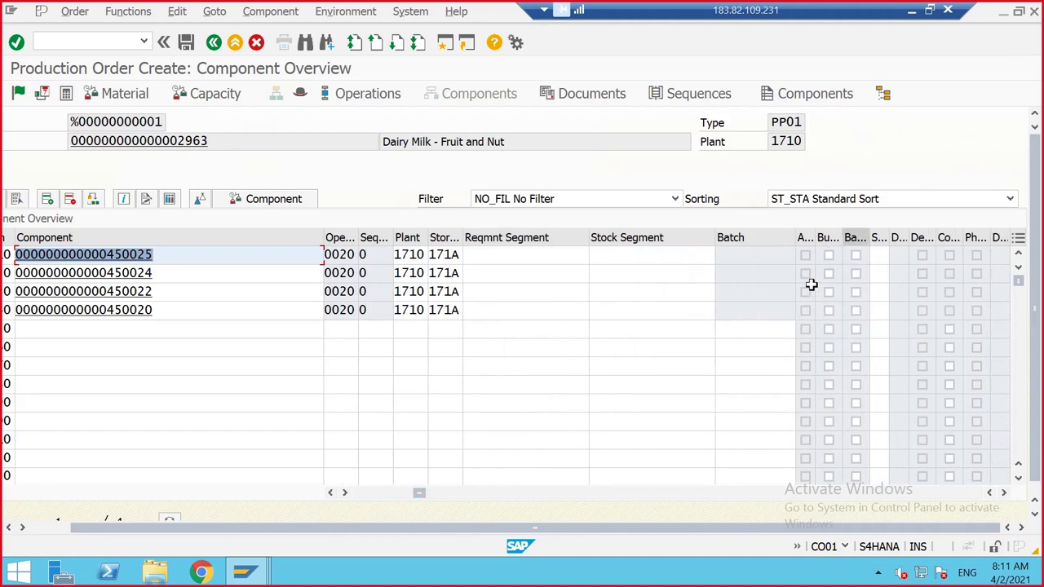
pyautogui.moveTo(393, 528); pyautogui.dragTo(307, 517)
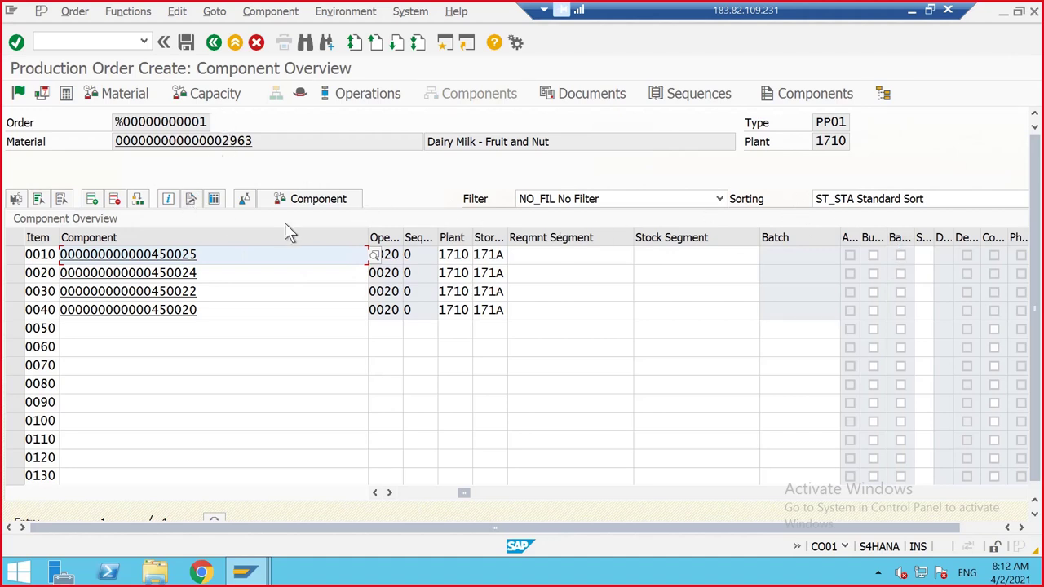
# - Copy the work center of operation 0010 from the order's operation overview and start the Change Work Center transaction CR02
pyautogui.click(363, 92)
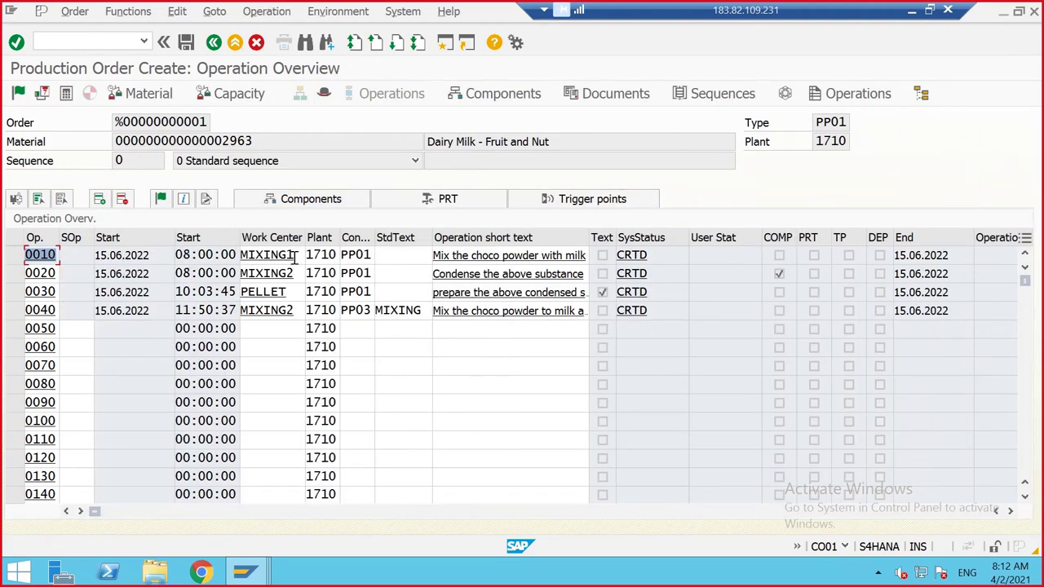
pyautogui.moveTo(295, 255); pyautogui.dragTo(206, 166)
pyautogui.click(99, 38)
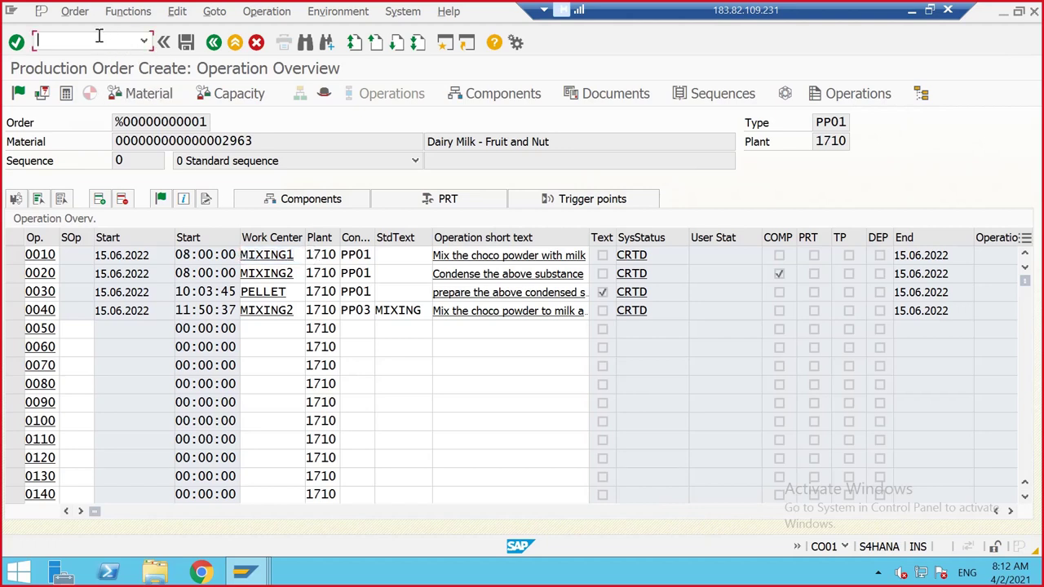
pyautogui.write('/NCR02')
pyautogui.press('Return')
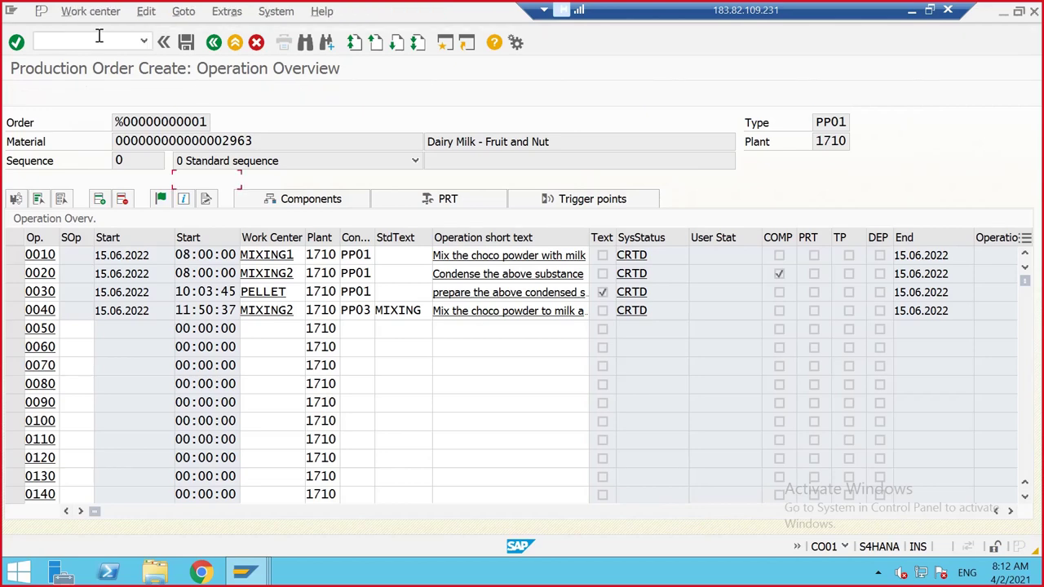
# - Set the Backflush indicator in the basic data of work center MIXING1 at plant 1710 and save the work center
pyautogui.click(209, 161)
pyautogui.press('Return')
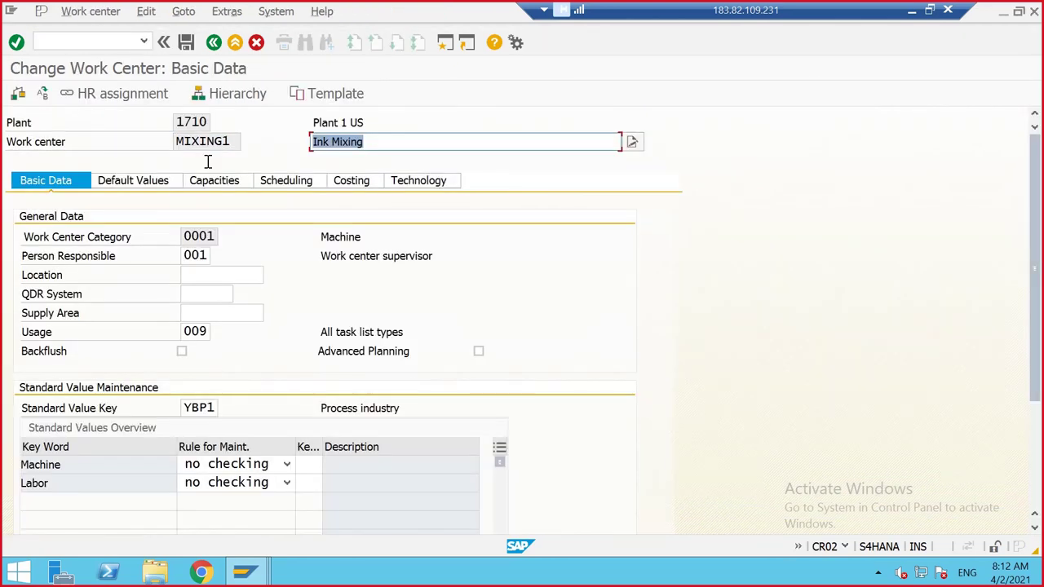
pyautogui.click(182, 351)
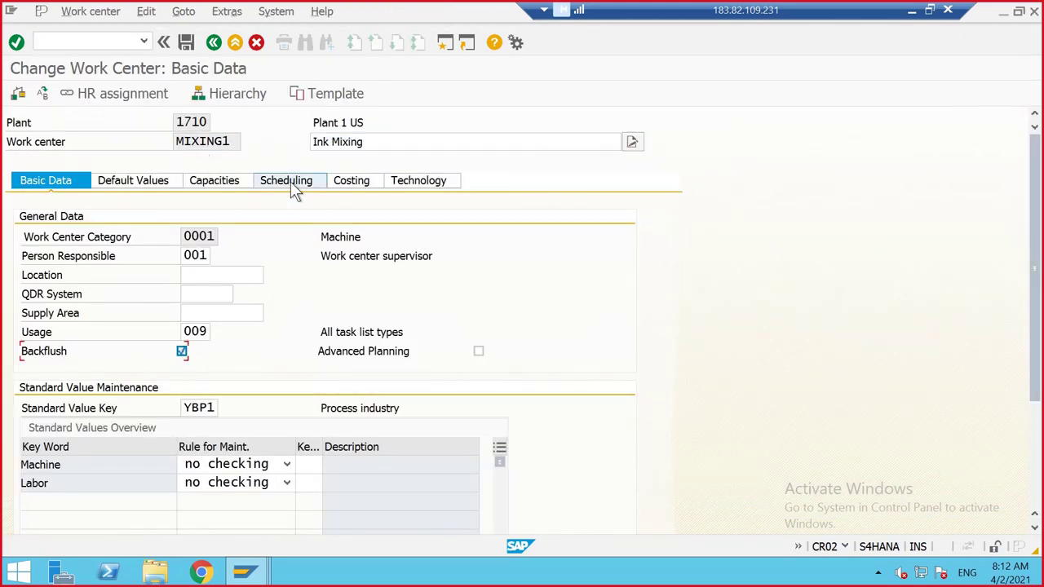
pyautogui.click(186, 42)
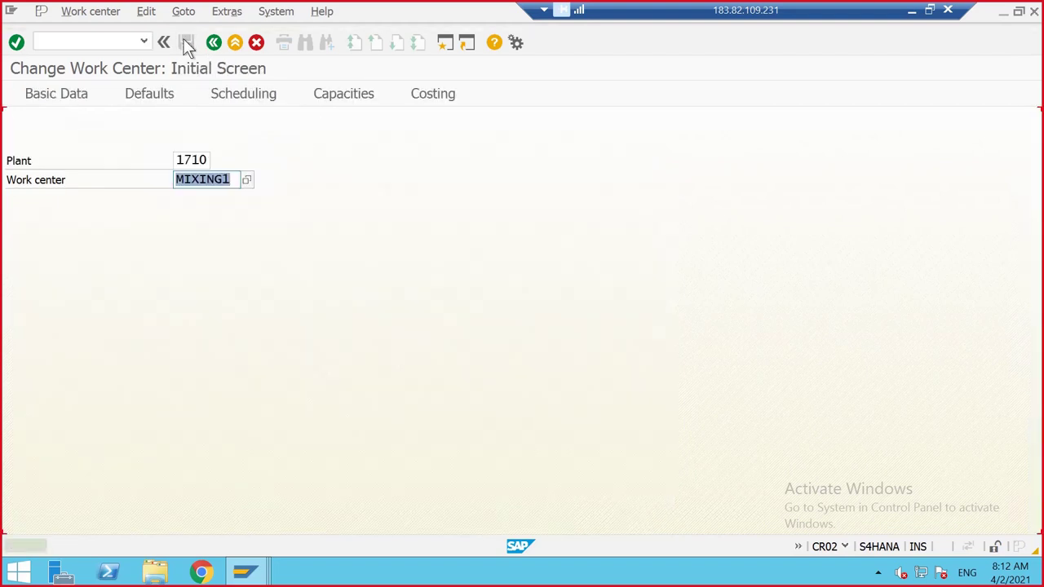
pyautogui.click(115, 38)
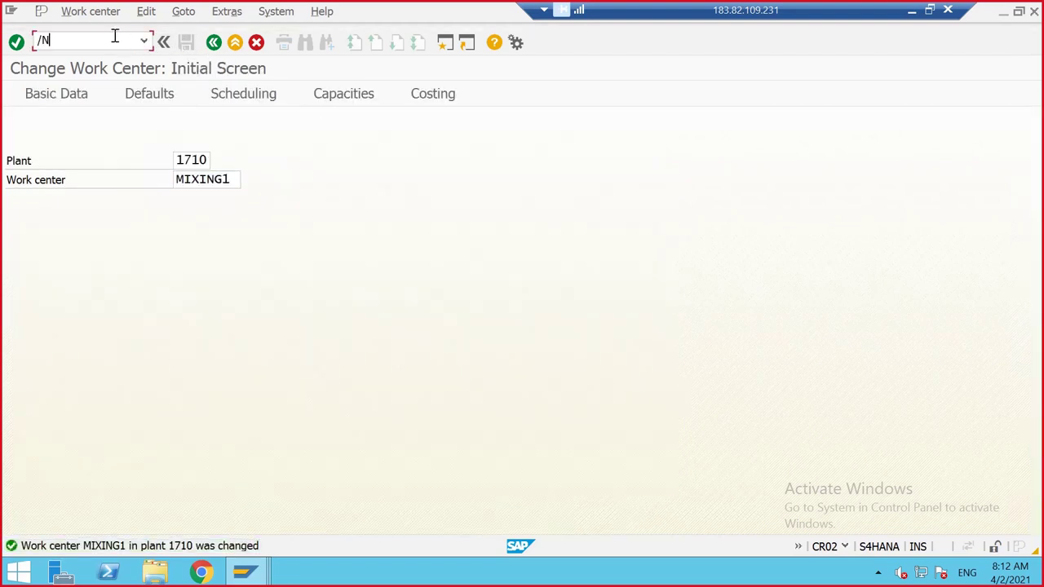
pyautogui.press('Return')
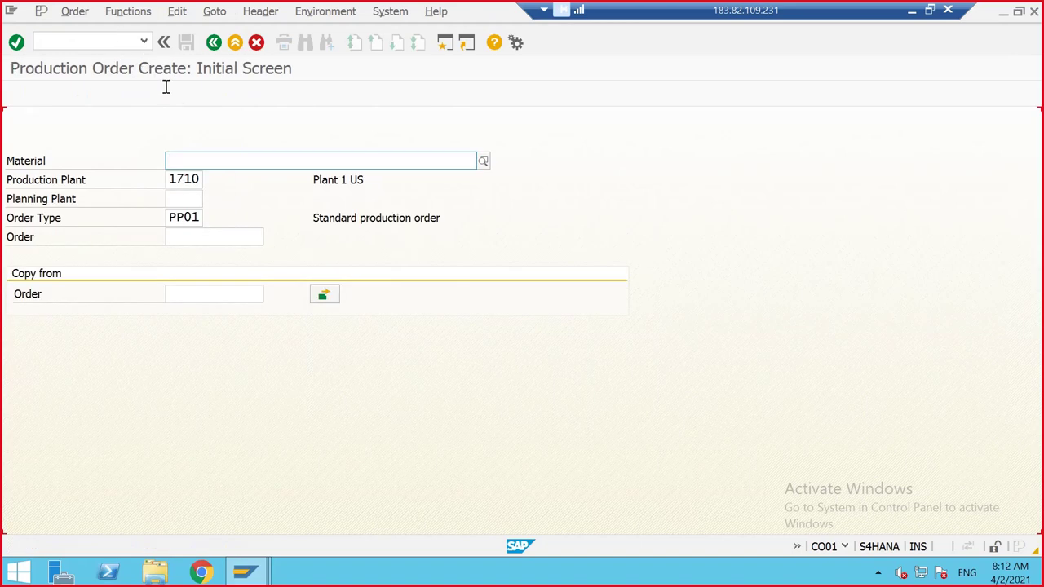
pyautogui.click(184, 158)
pyautogui.click(183, 158)
pyautogui.write('29')
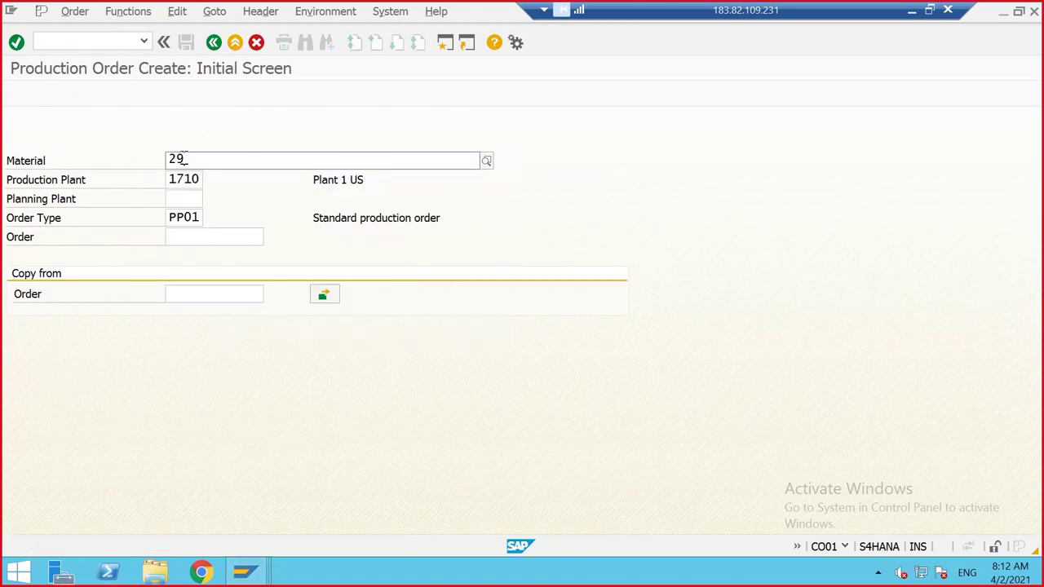
pyautogui.write('63')
pyautogui.press('Return')
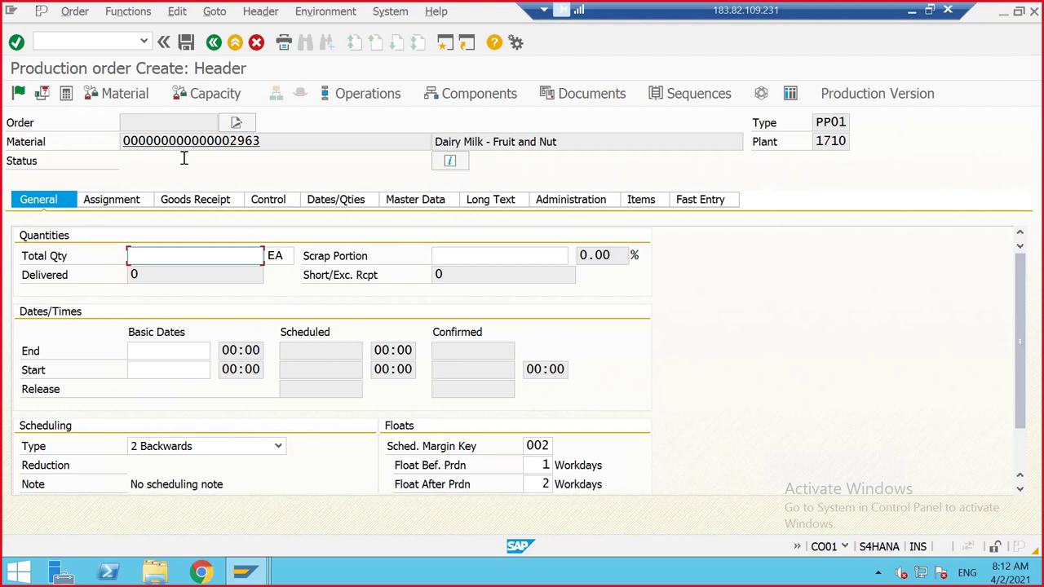
# - Leave order creation and show the operation overview of material 2963's routing with transaction CA02
pyautogui.click(106, 38)
pyautogui.write('/NC')
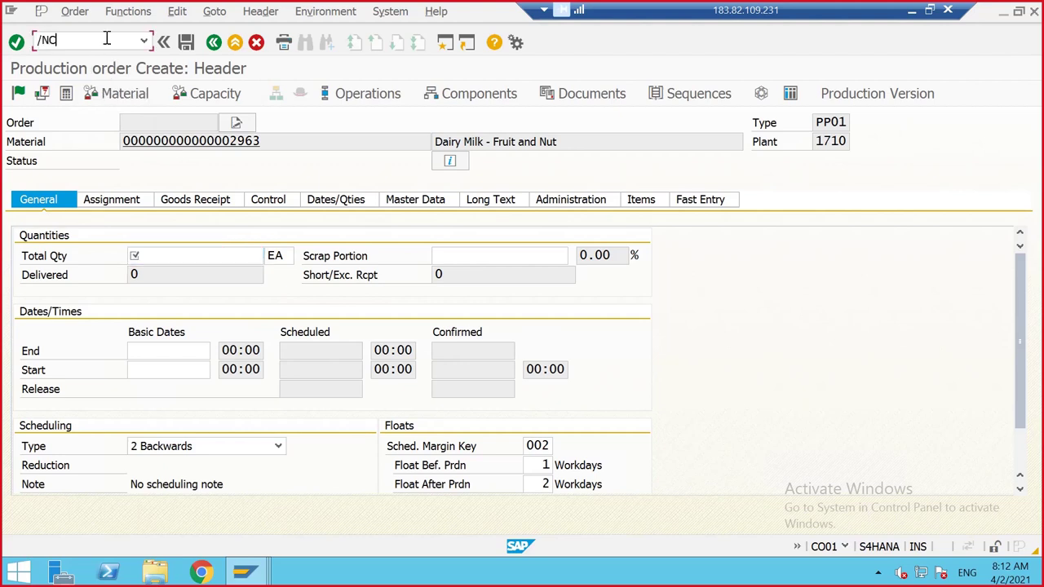
pyautogui.write('A02')
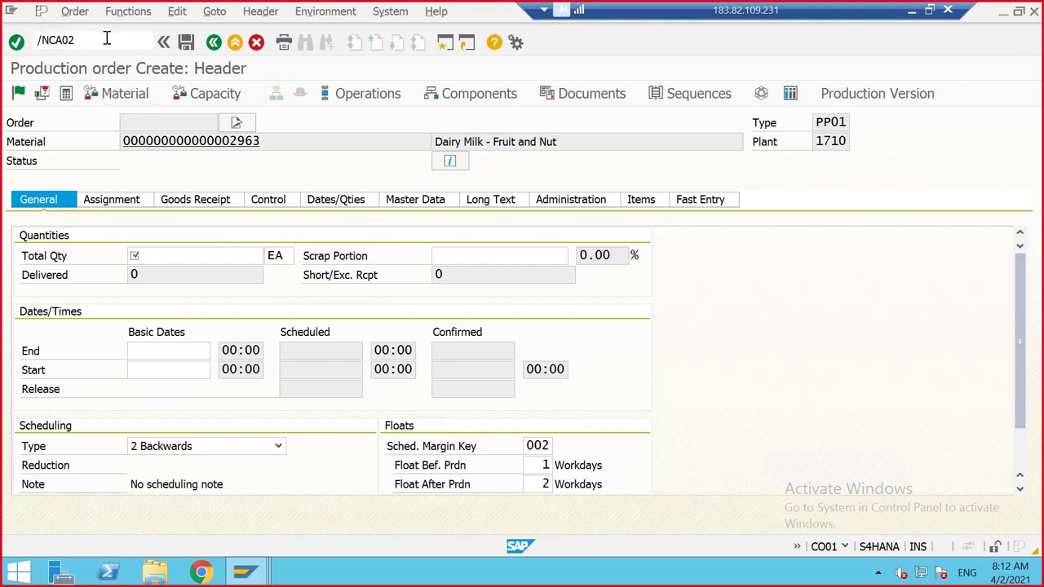
pyautogui.press('Return')
pyautogui.press('Return')
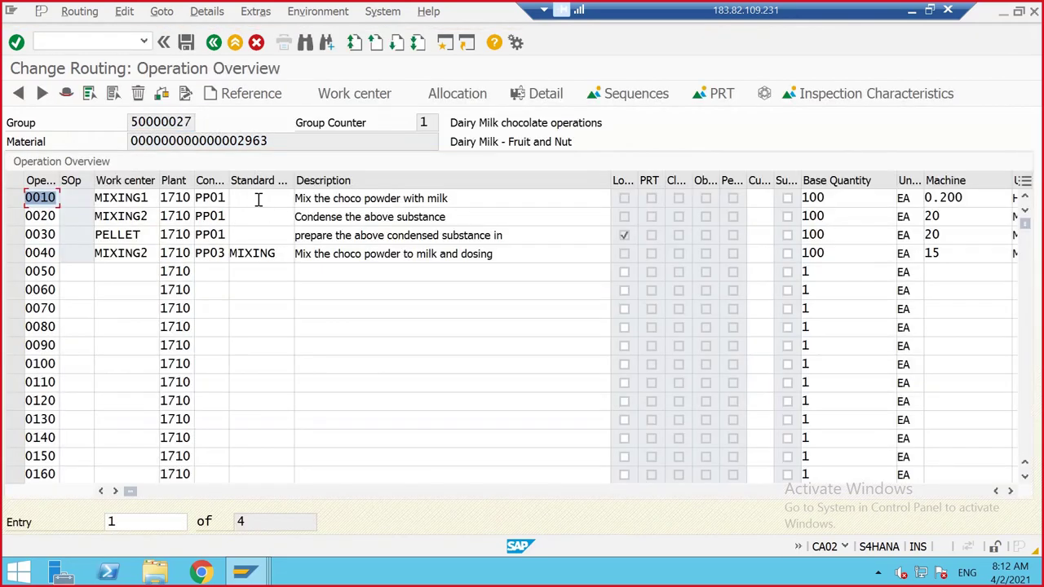
# - Check which operation the routing's components are allocated to, and return to the operation overview
pyautogui.click(134, 198)
pyautogui.click(420, 93)
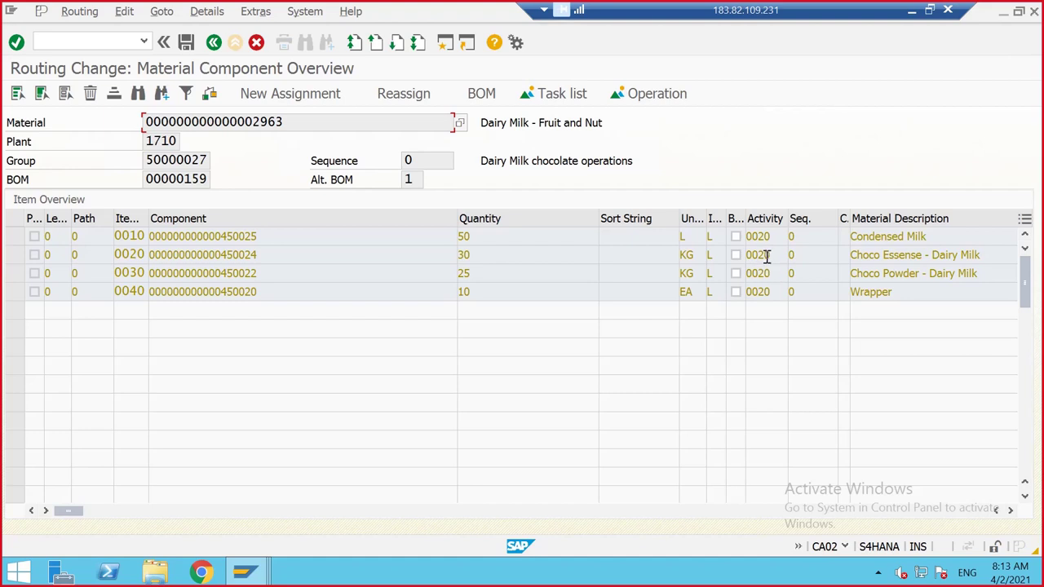
pyautogui.click(16, 237)
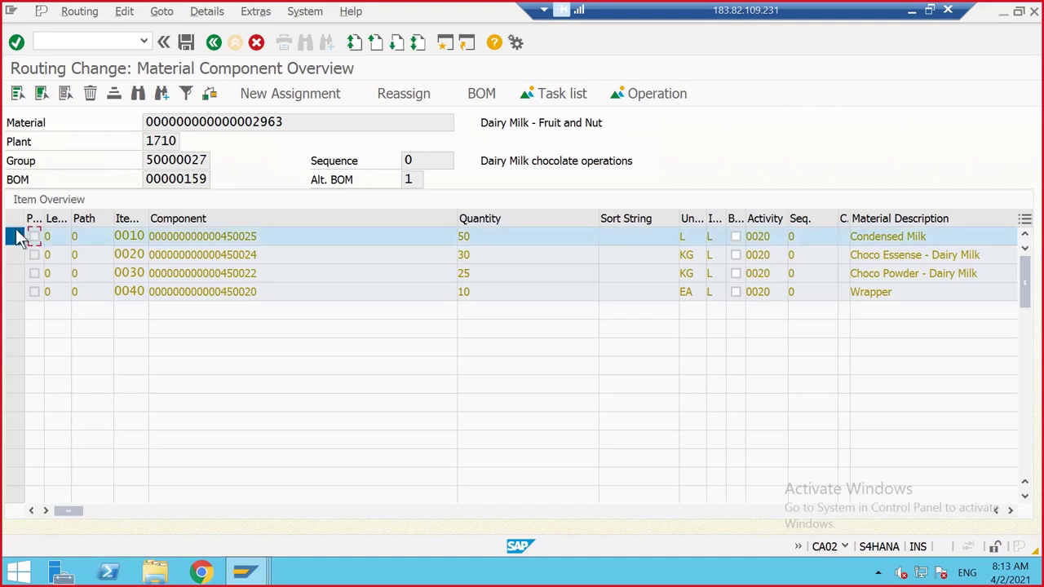
pyautogui.click(214, 42)
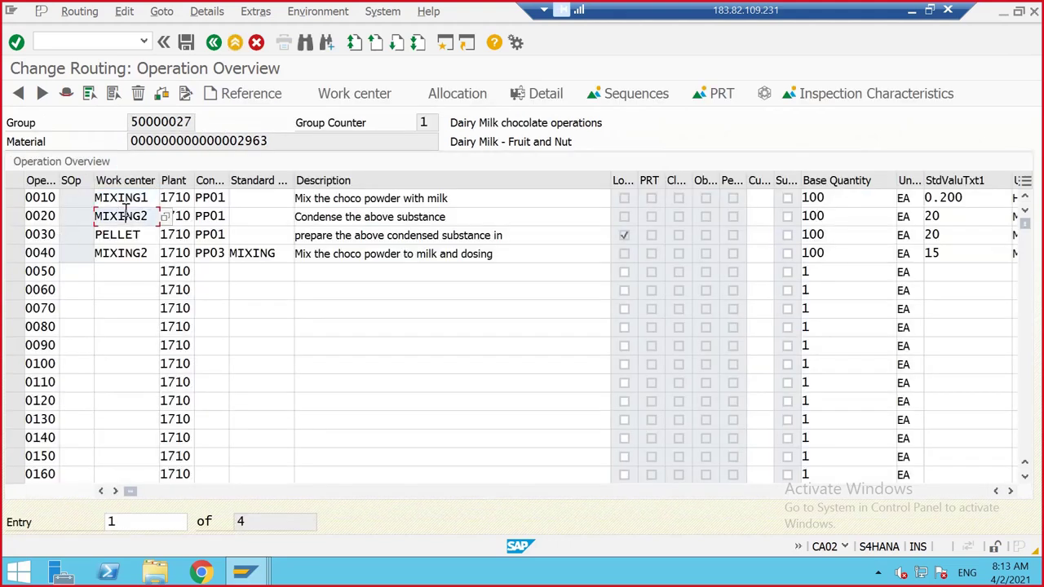
# - Check the Backflush indicator in the basic data of work center MIXING2 with transaction CR02 and save the work center
pyautogui.click(101, 41)
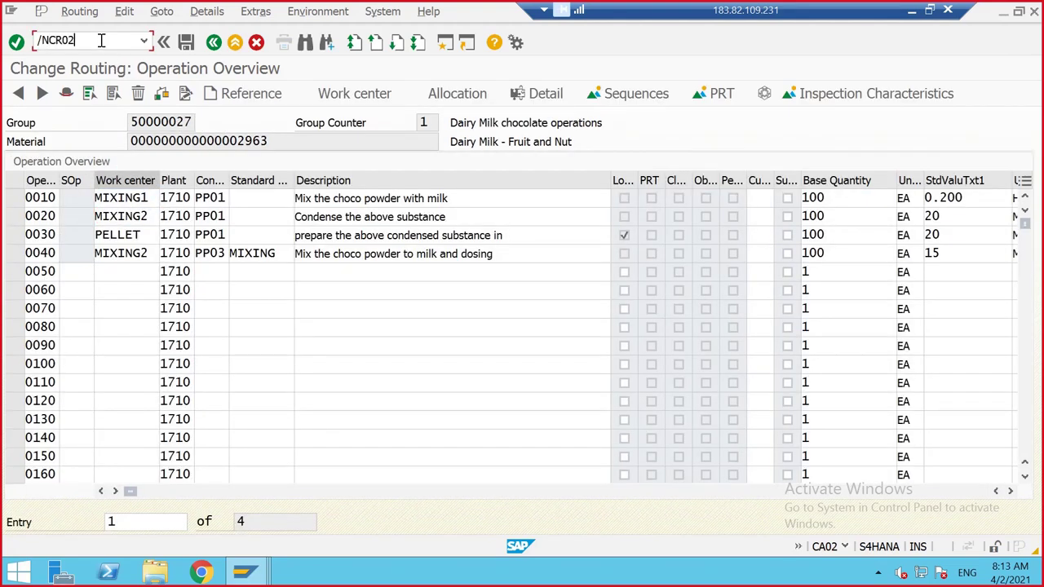
pyautogui.write('/NCR02')
pyautogui.press('Return')
pyautogui.click(231, 180)
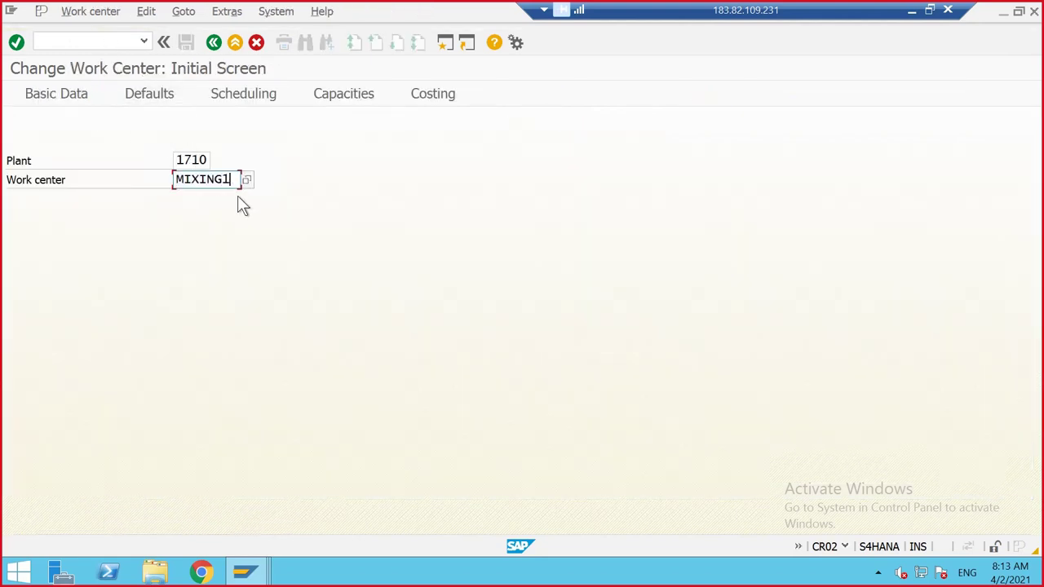
pyautogui.press('BackSpace')
pyautogui.write('2')
pyautogui.press('Return')
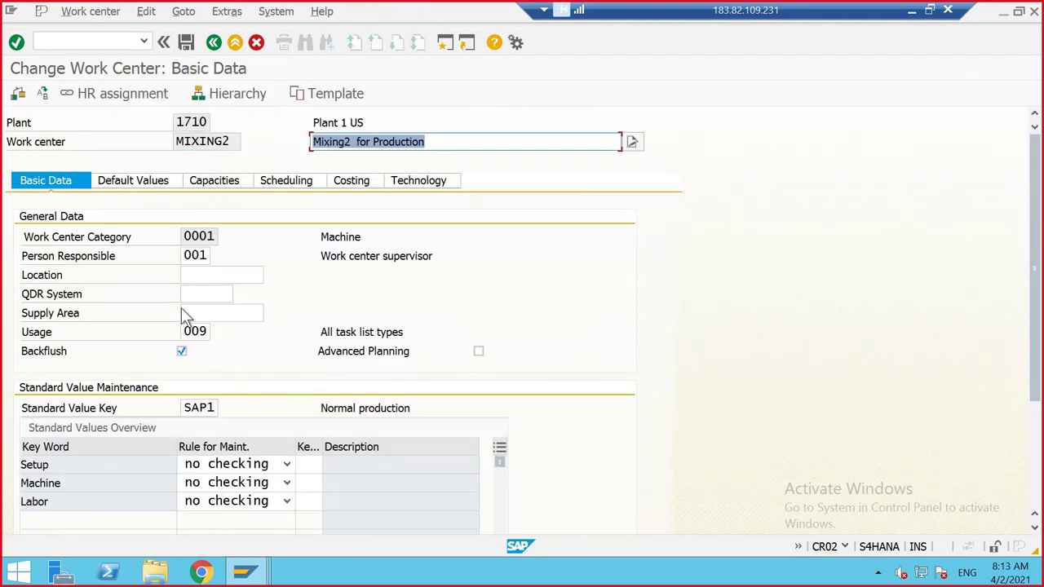
pyautogui.click(186, 41)
# - Create a production order for material 2963 with transaction CO01, using a total quantity of 300 and scheduling type Current date
pyautogui.click(107, 40)
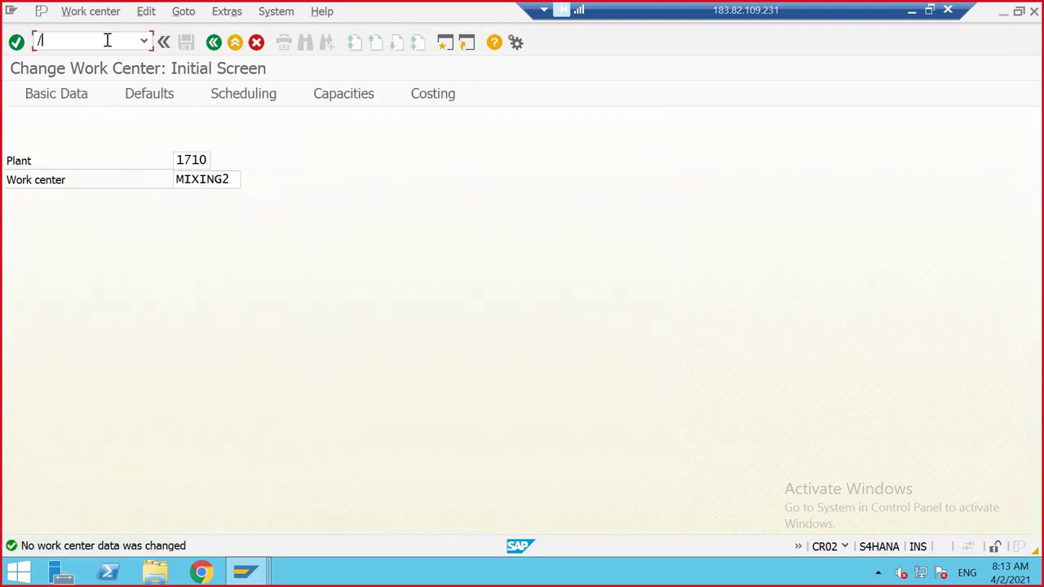
pyautogui.write('/NCO01')
pyautogui.press('Return')
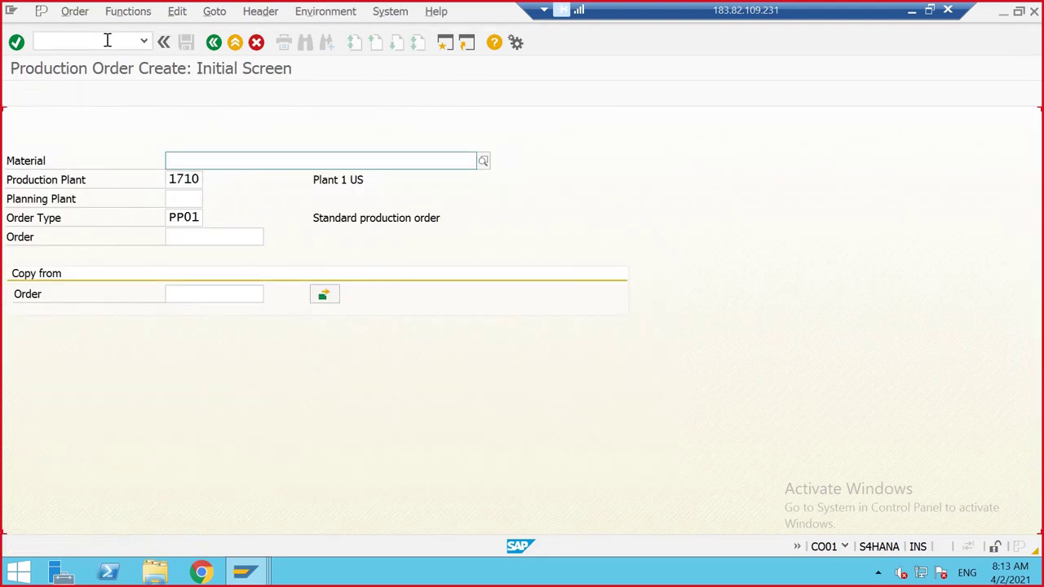
pyautogui.write('296')
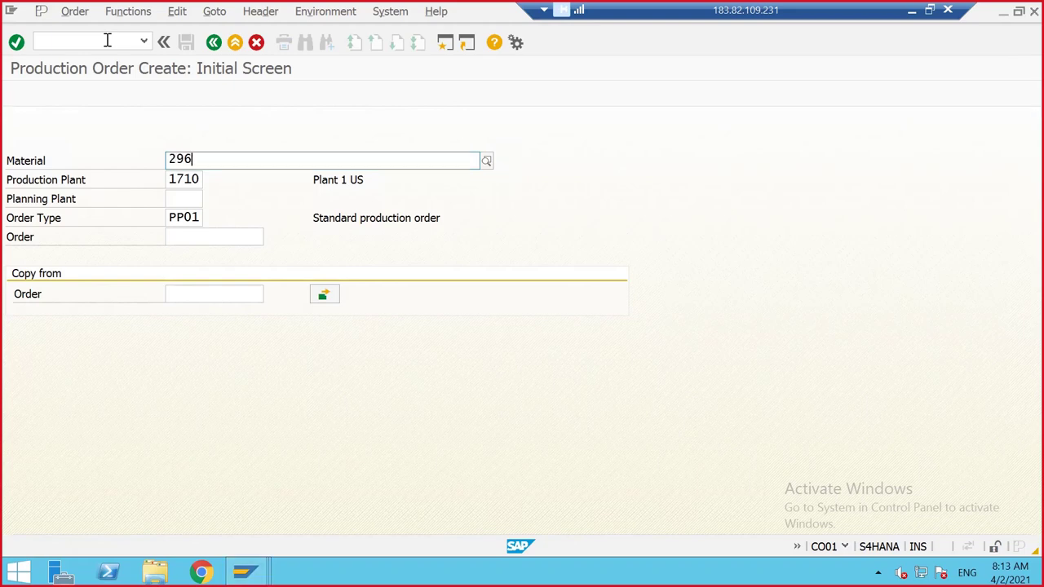
pyautogui.write('3')
pyautogui.press('Return')
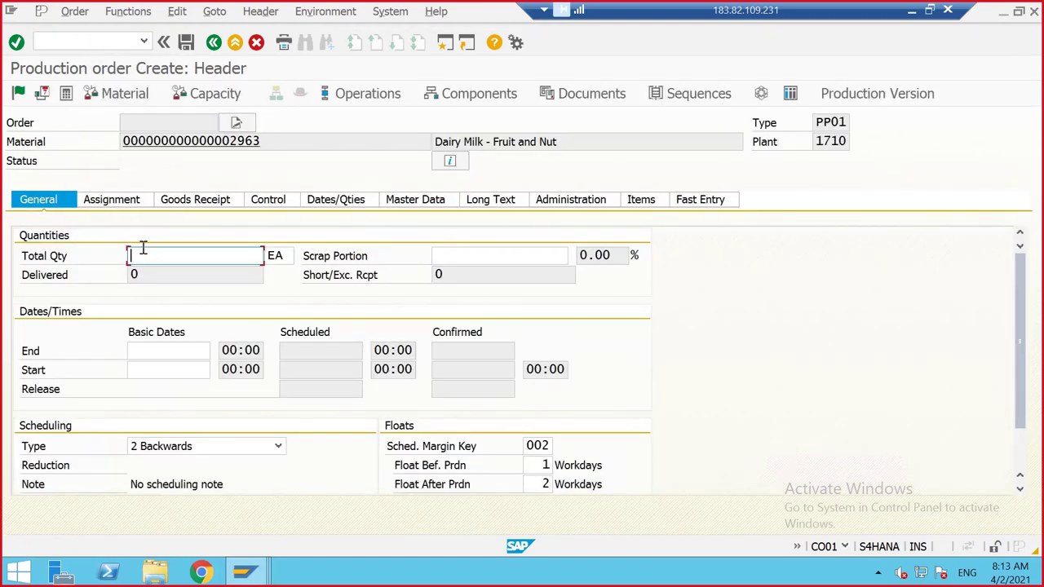
pyautogui.write('300')
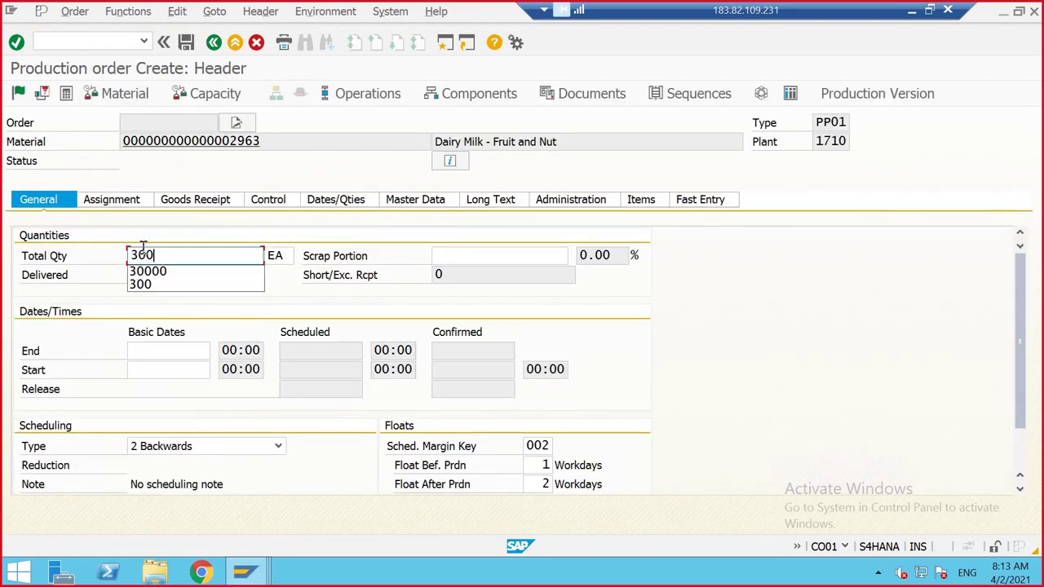
pyautogui.click(174, 448)
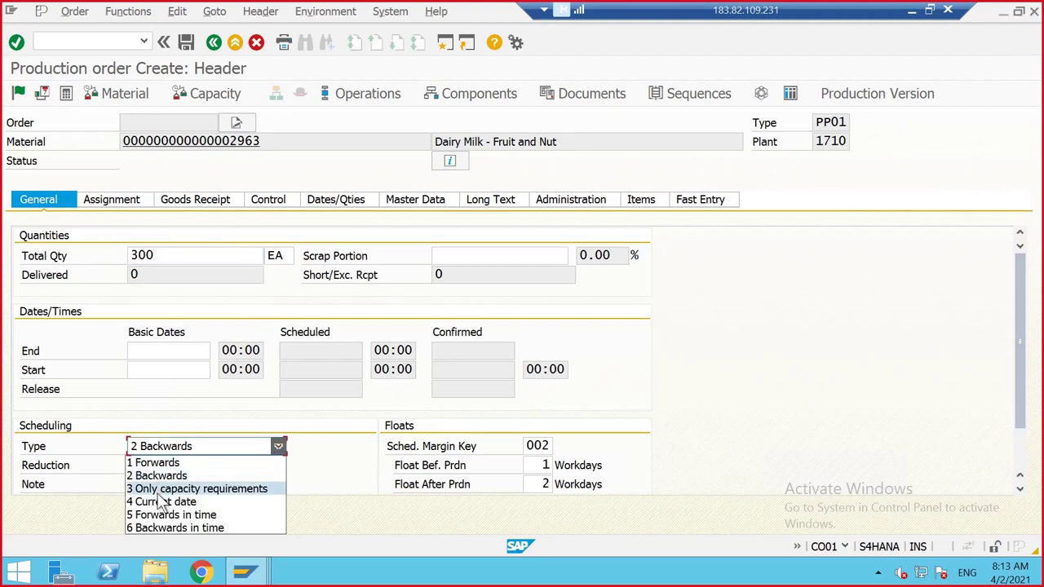
pyautogui.click(160, 501)
pyautogui.press('Return')
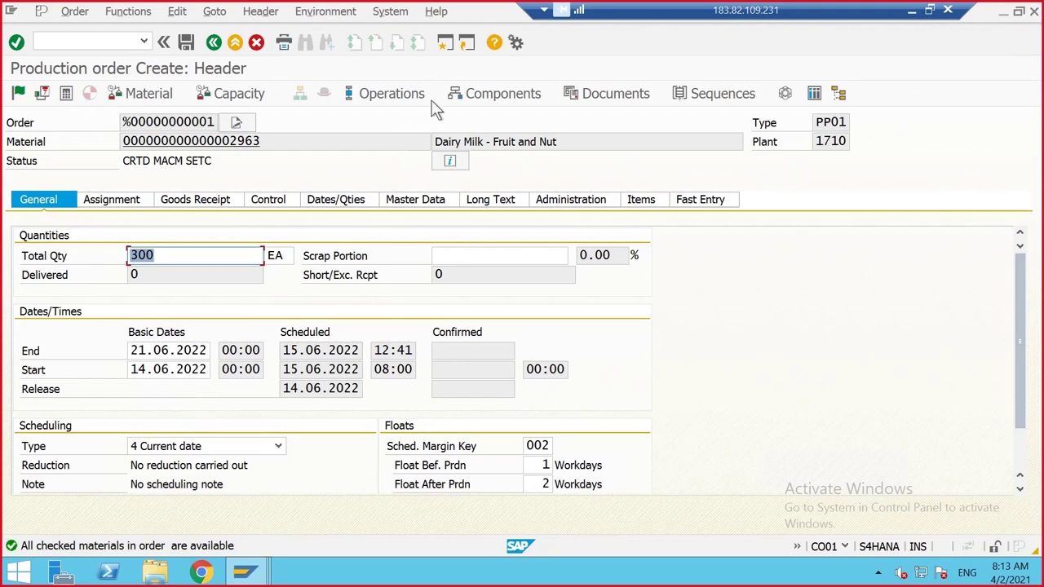
# - Examine the operation, storage location and backflush columns of the components in the order's component overview
pyautogui.click(469, 93)
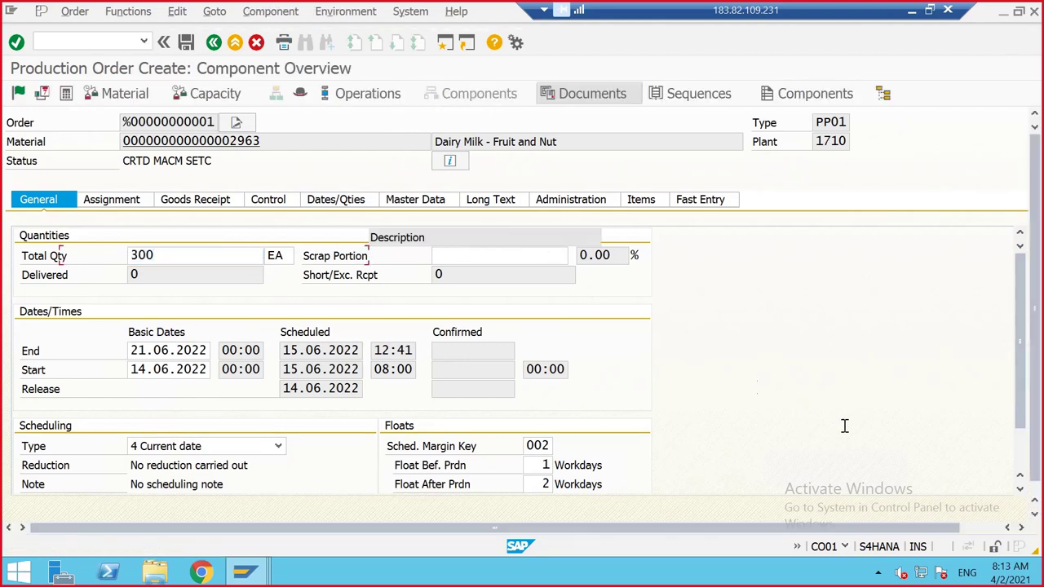
pyautogui.click(976, 527)
pyautogui.hscroll(5, 1002, 494)
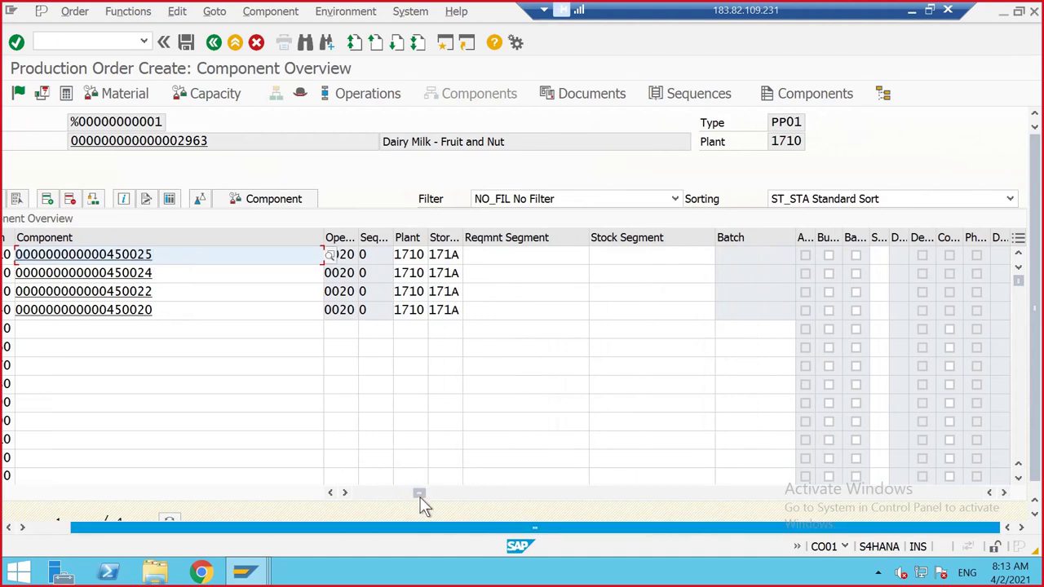
pyautogui.moveTo(419, 493); pyautogui.dragTo(345, 500)
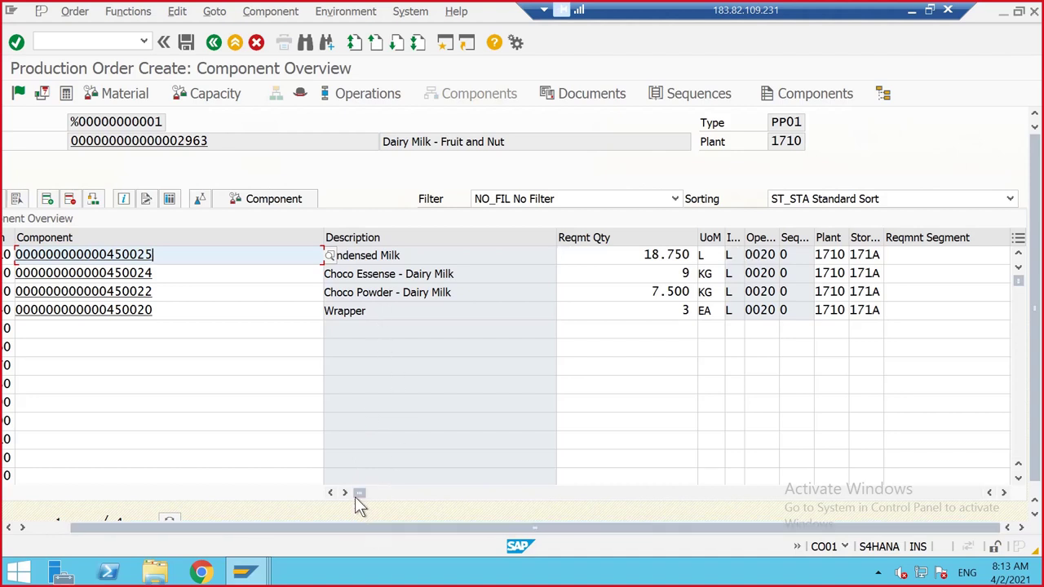
pyautogui.click(352, 493)
pyautogui.click(1005, 493)
pyautogui.click(1005, 493)
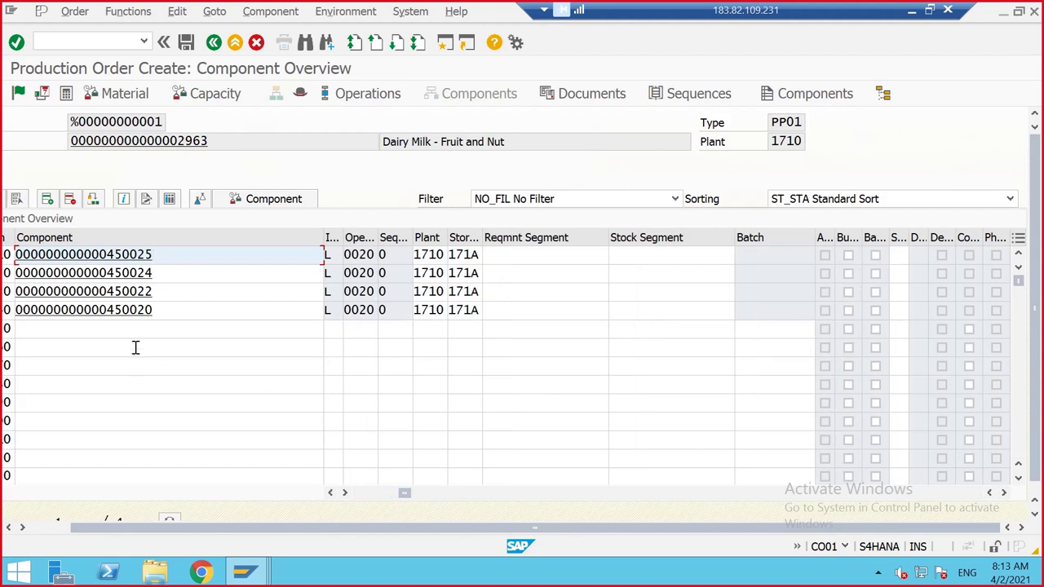
pyautogui.click(363, 494)
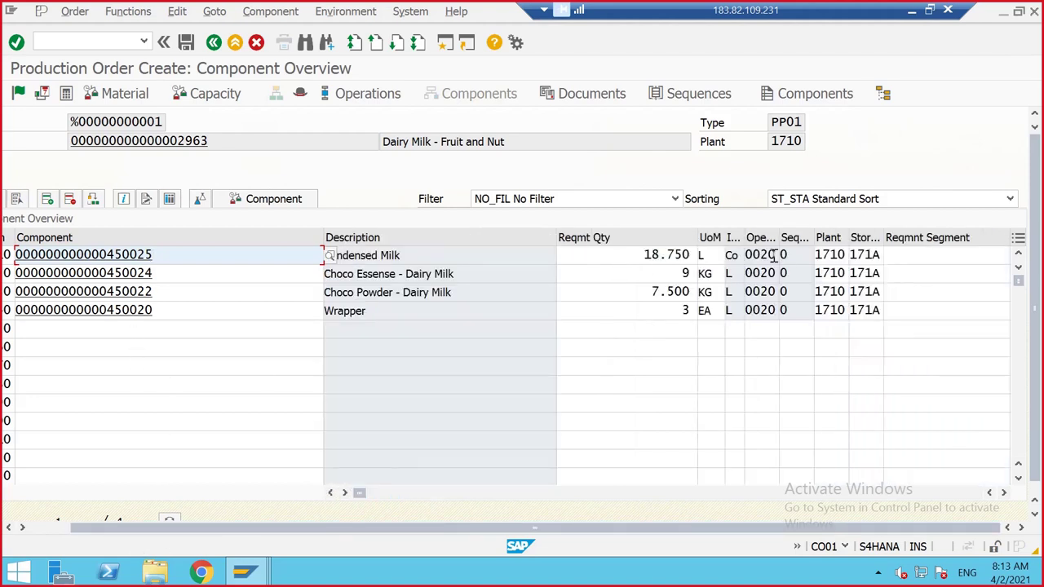
# - In the second SAP session, read the field help for work center MIXING2's Backflush indicator with transaction CR02 and leave its basic data
pyautogui.click(248, 574)
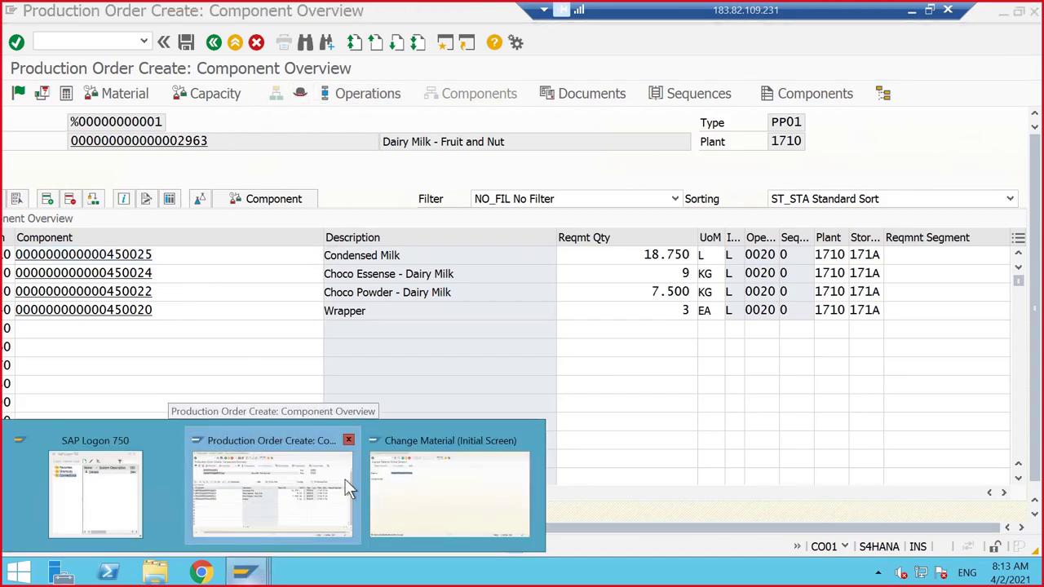
pyautogui.click(391, 486)
pyautogui.click(85, 47)
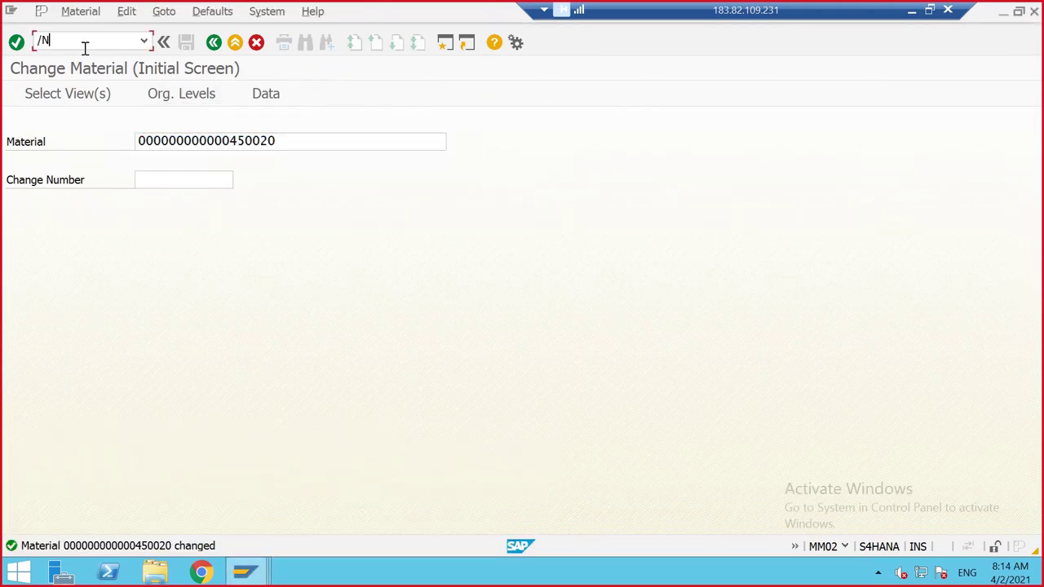
pyautogui.press('Return')
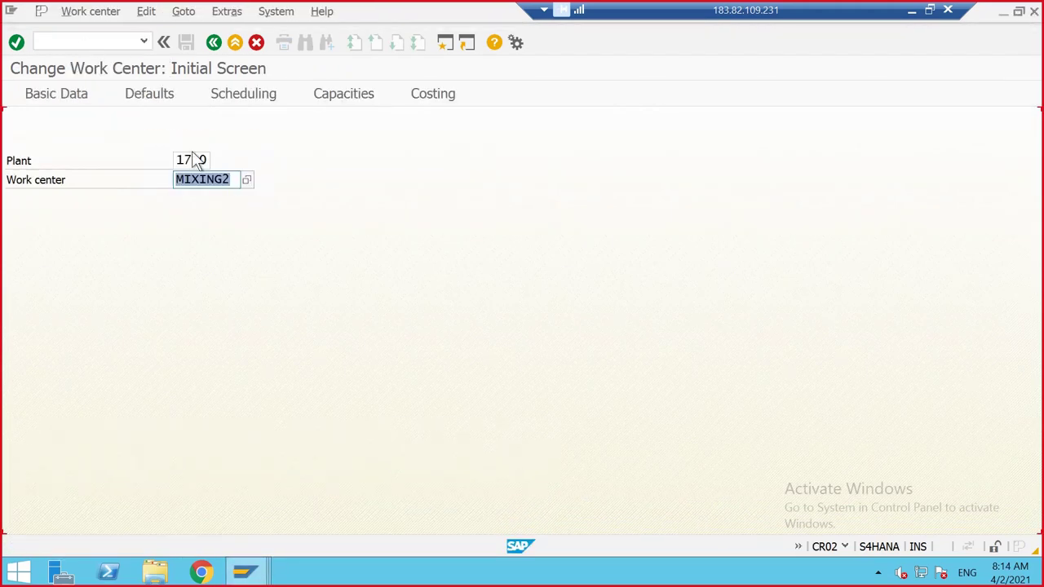
pyautogui.press('Return')
pyautogui.click(181, 351)
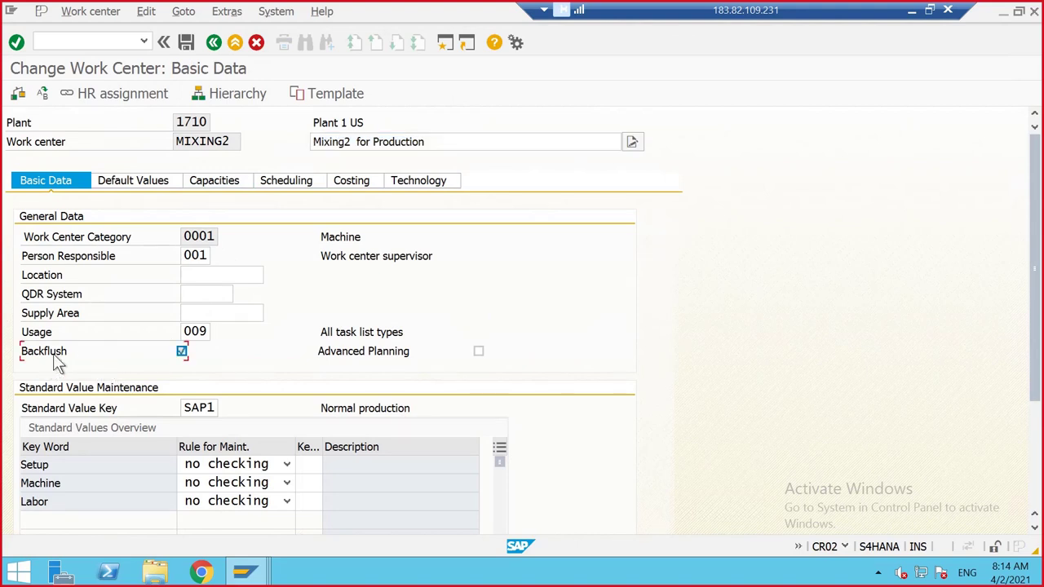
pyautogui.press('F1')
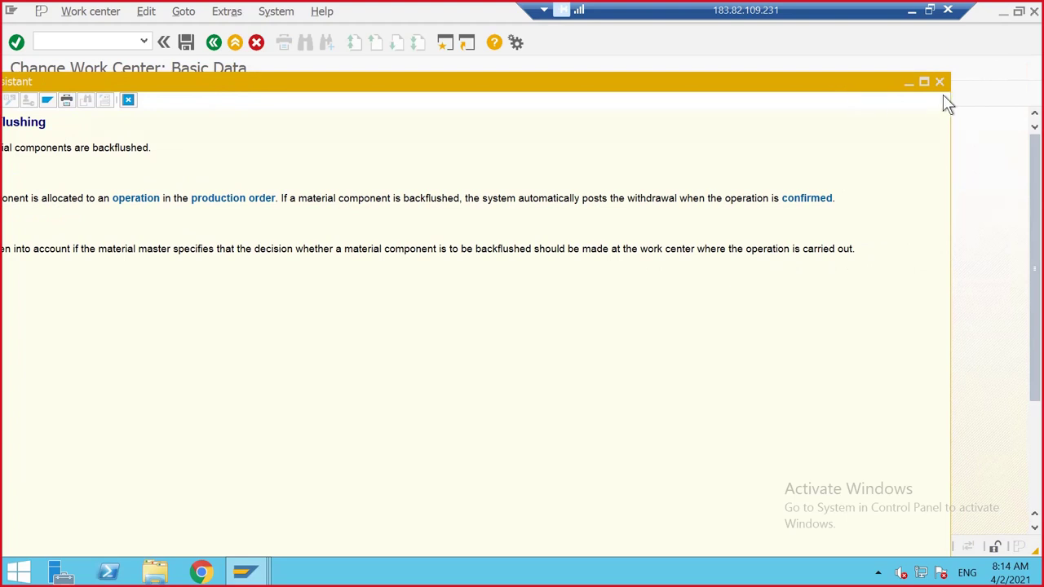
pyautogui.click(941, 84)
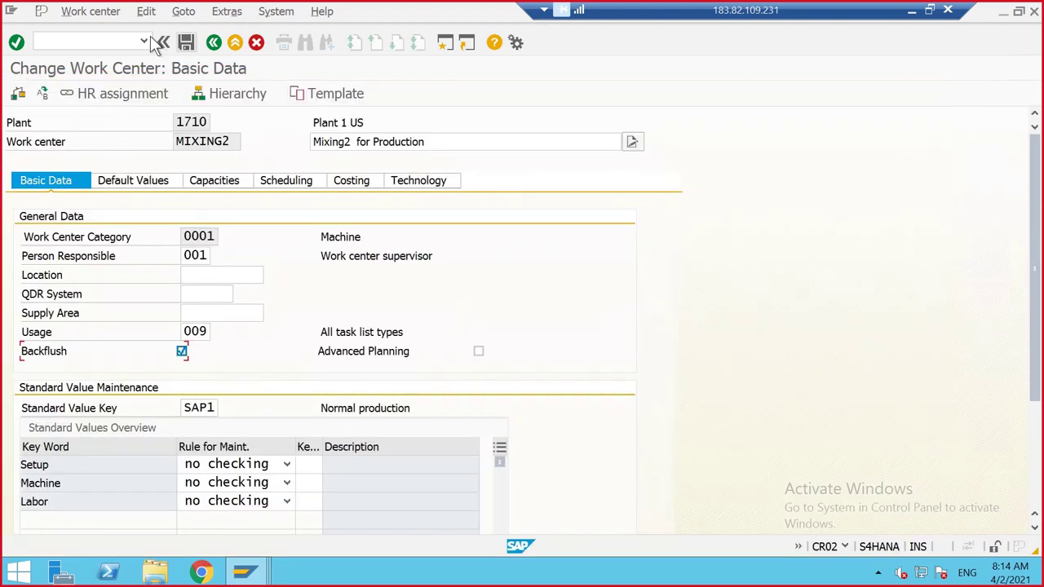
pyautogui.click(215, 45)
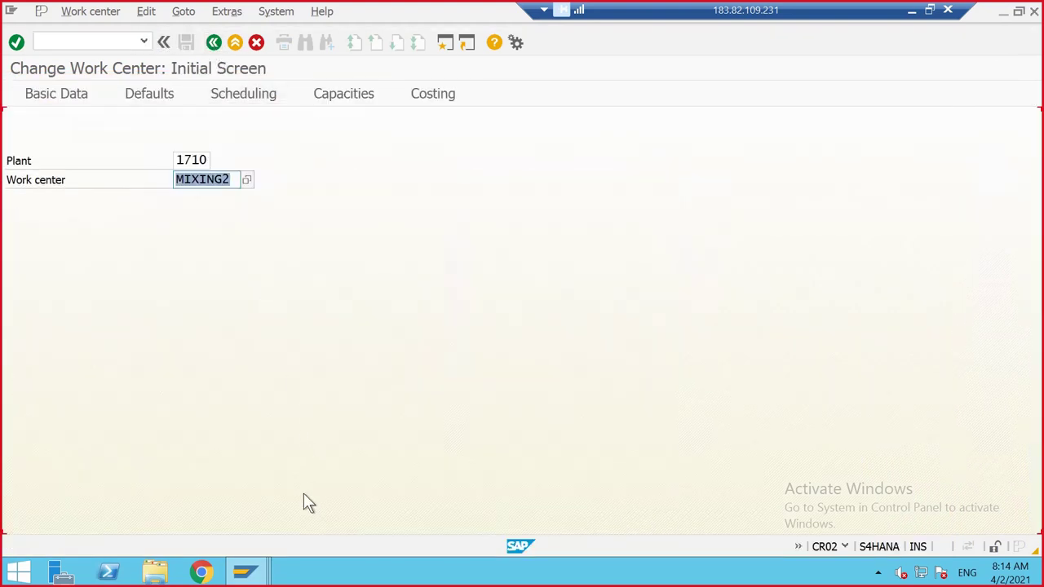
# - Return to the production order session and check which operation the Condensed Milk component is allocated to
pyautogui.moveTo(249, 571)
pyautogui.click(302, 524)
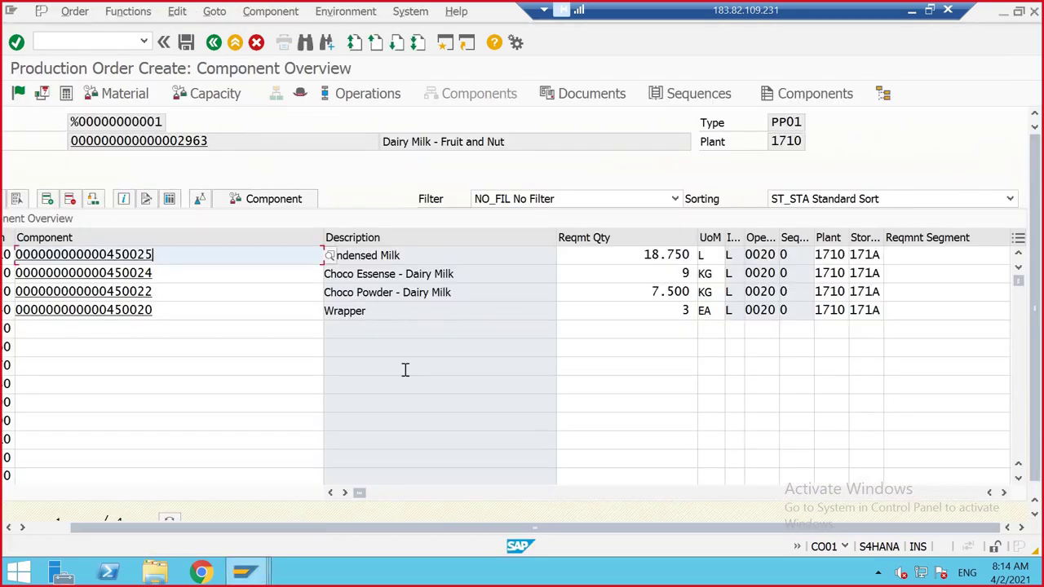
pyautogui.click(767, 253)
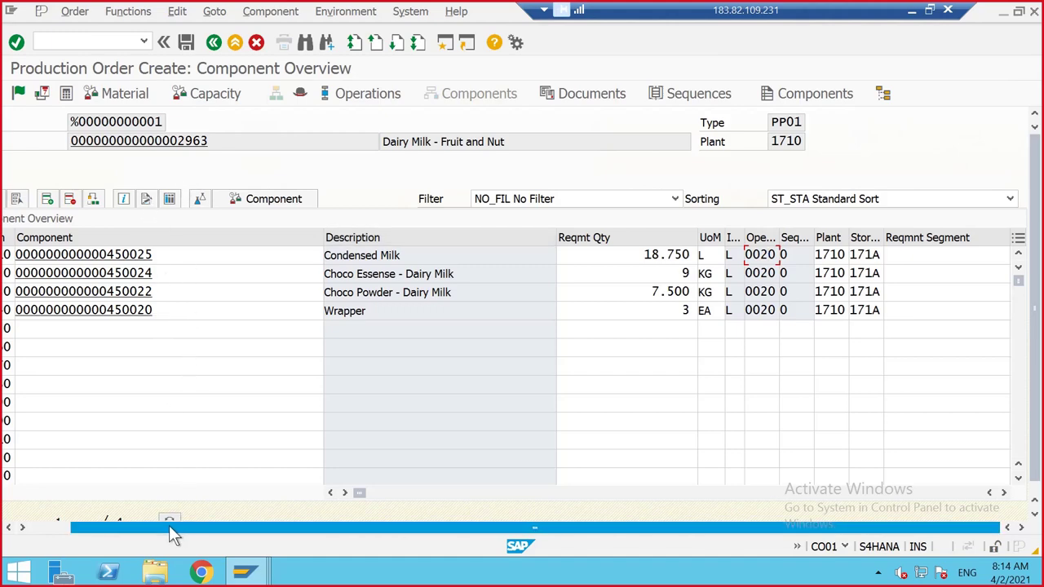
pyautogui.moveTo(169, 528); pyautogui.dragTo(70, 527)
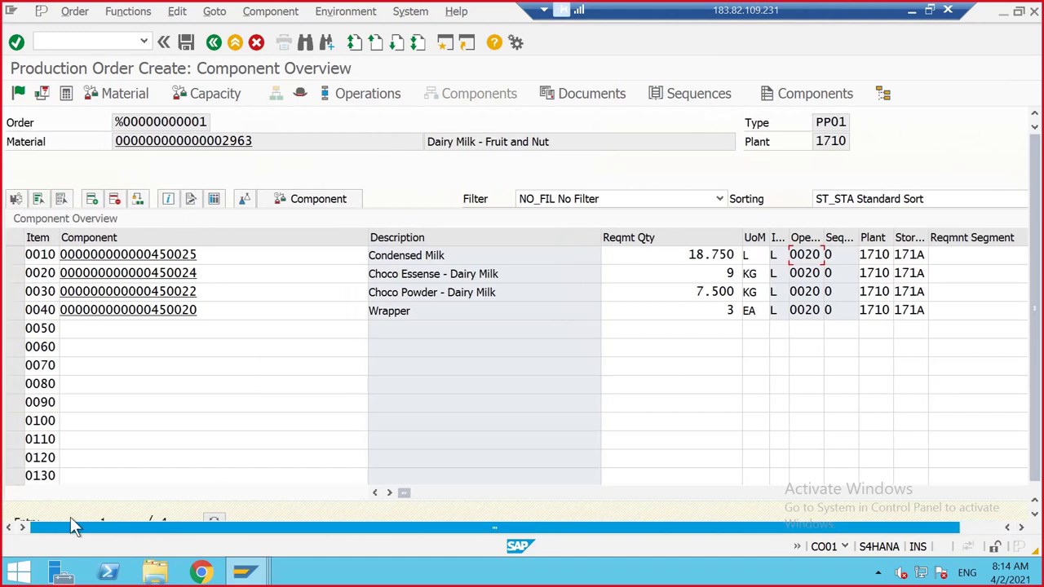
# - Show the production order's operation overview and save the order
pyautogui.click(334, 98)
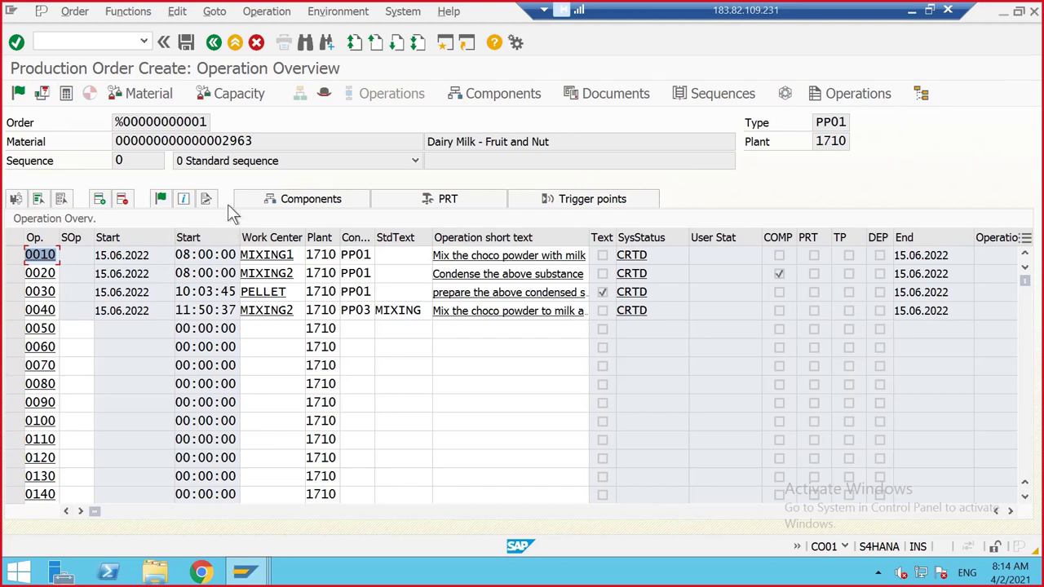
pyautogui.click(188, 45)
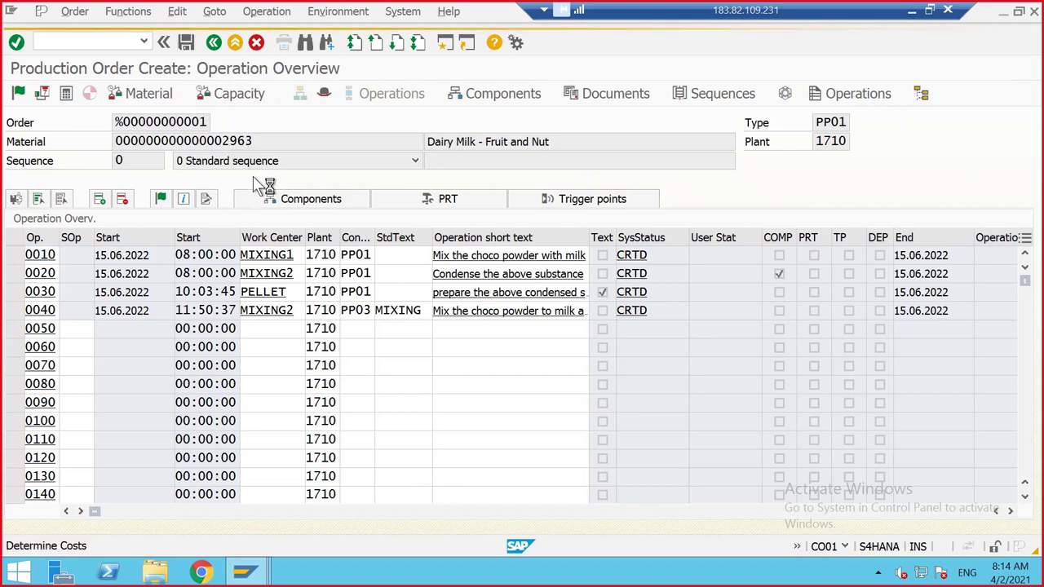
pyautogui.click(304, 363)
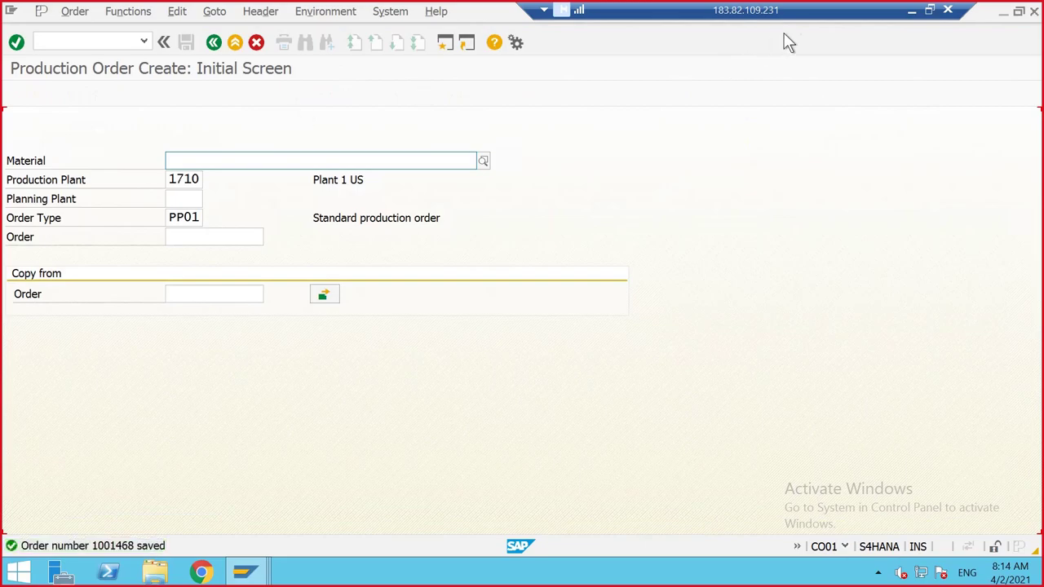
# - Switch to PowerPoint and present the Decision on Backflushing flowchart slide full screen
pyautogui.click(911, 10)
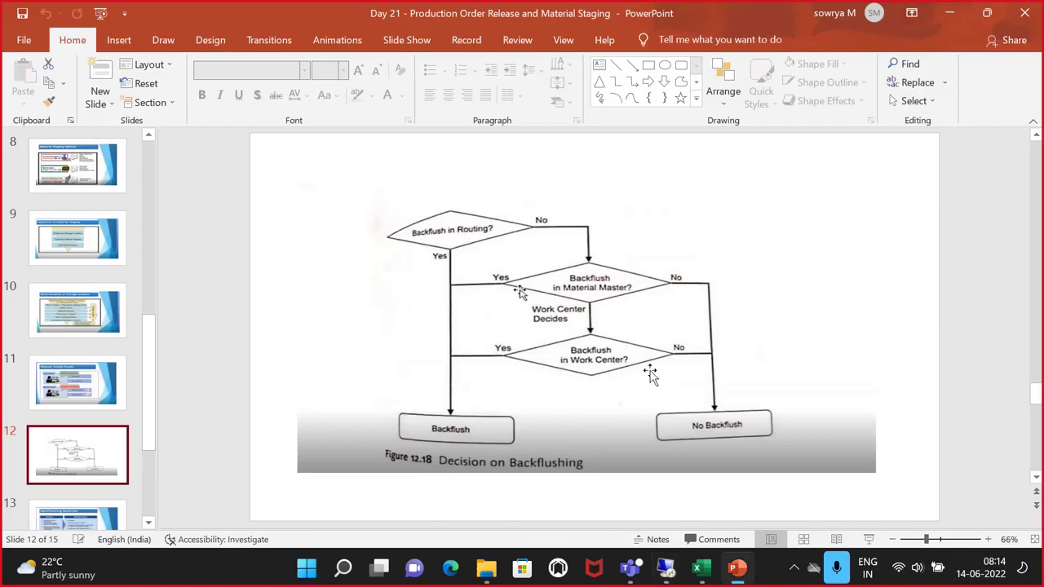
pyautogui.click(869, 540)
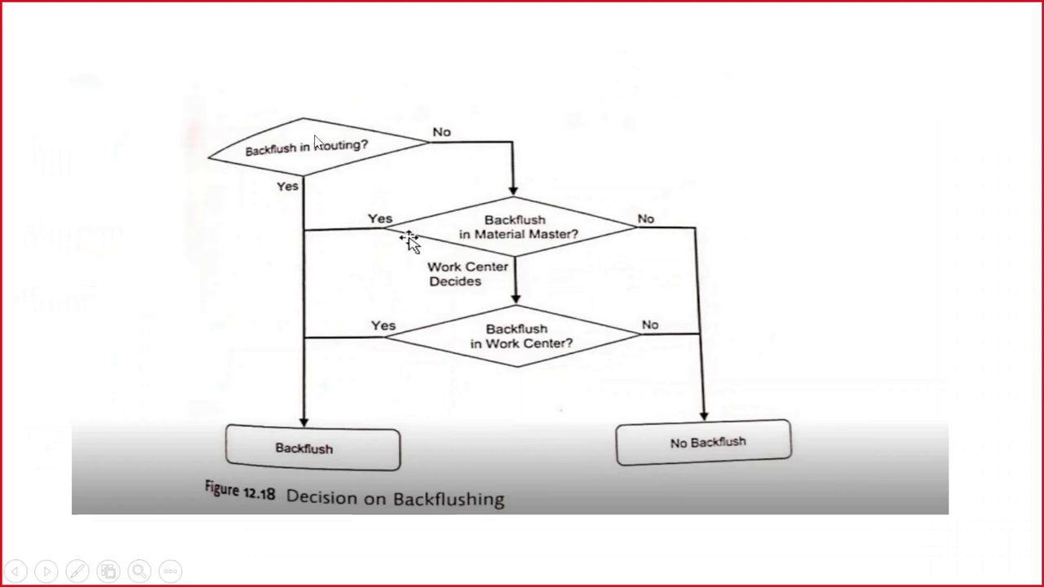